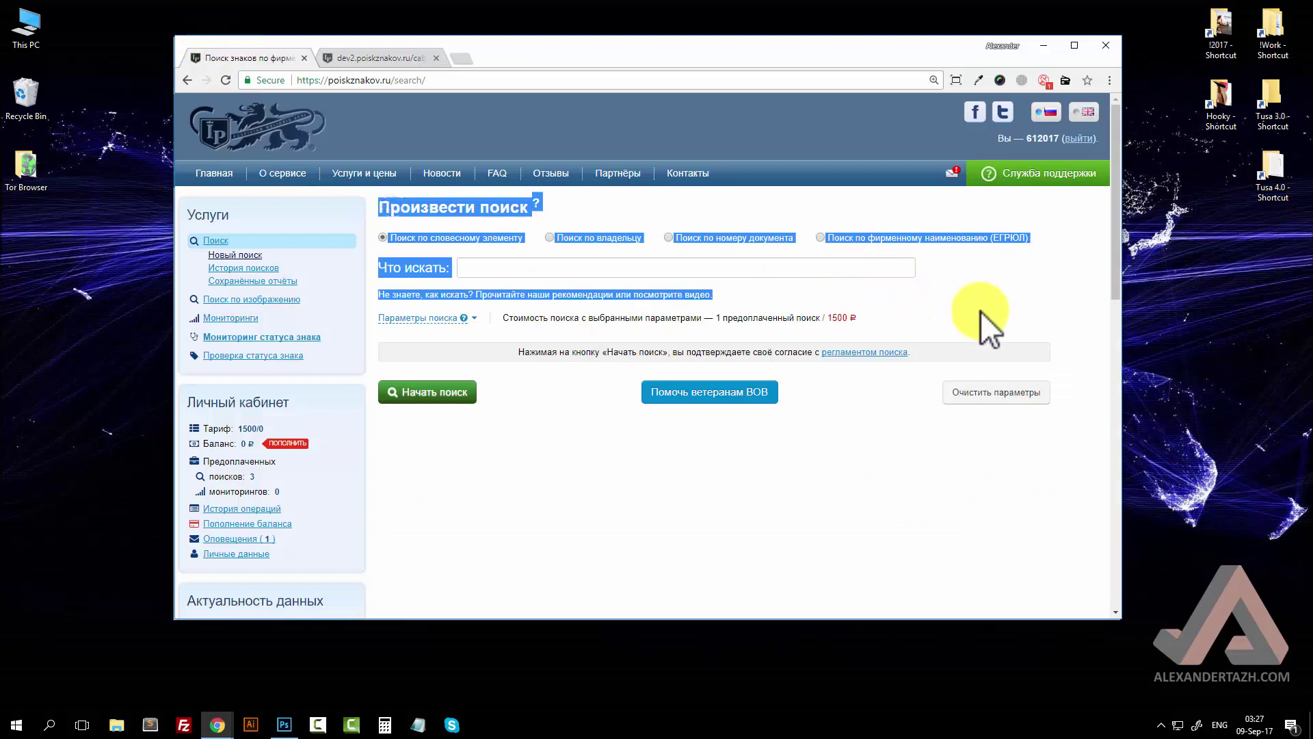
# Step: Clear the text selection on the current search page and switch to the redesigned dev2.poiskznakov.ru search page
pyautogui.click(478, 229)
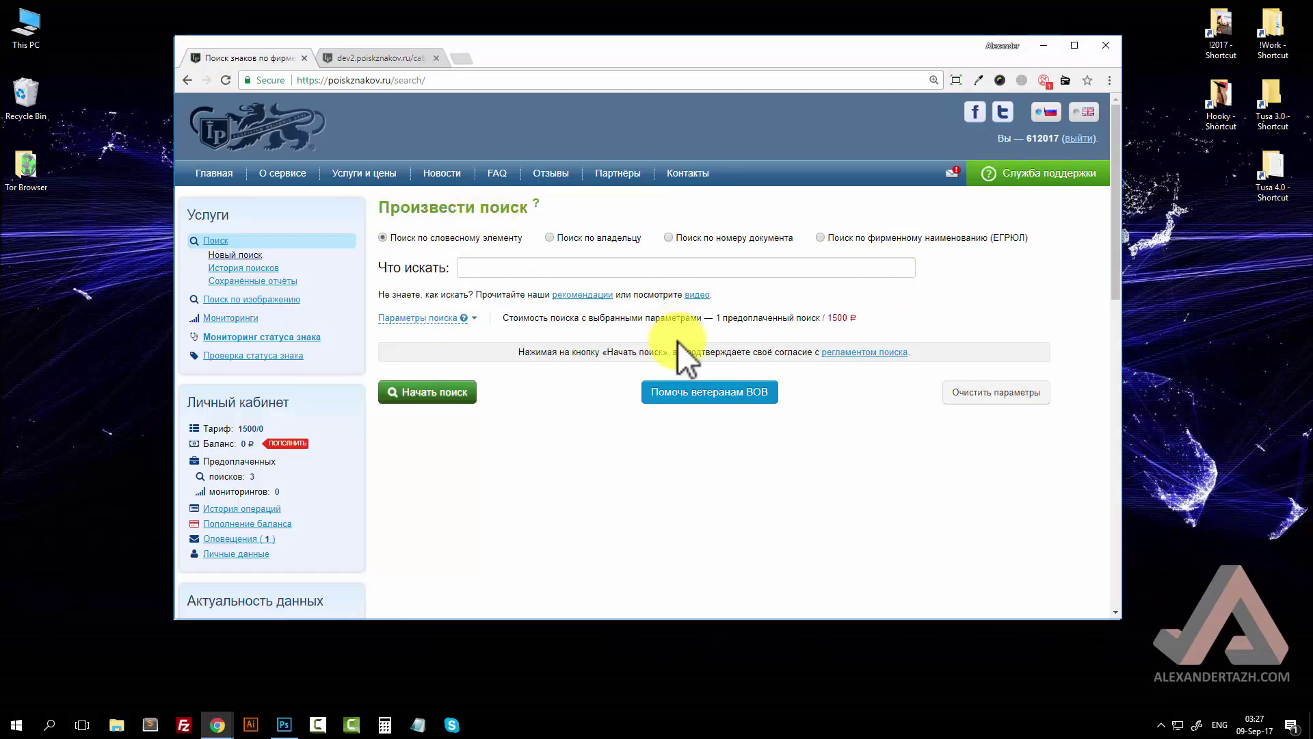
pyautogui.click(359, 56)
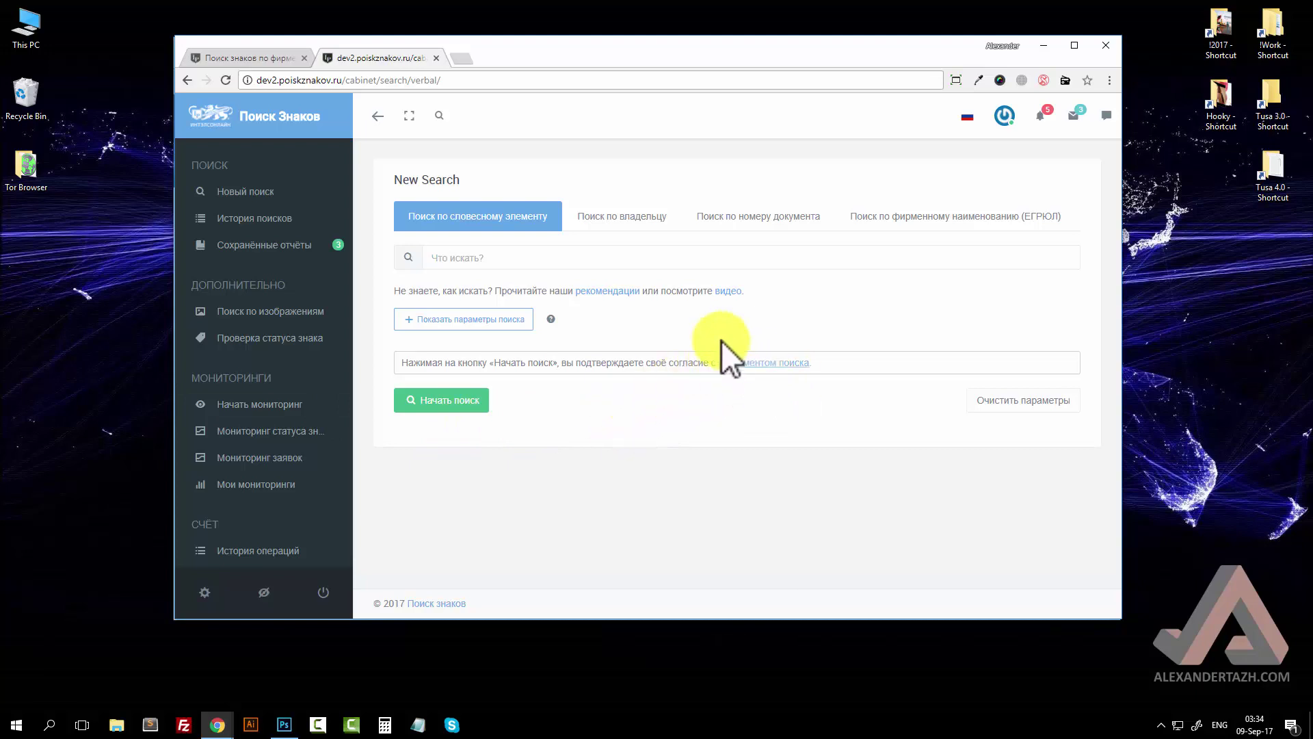
pyautogui.moveTo(573, 291); pyautogui.dragTo(695, 287)
pyautogui.click(682, 290)
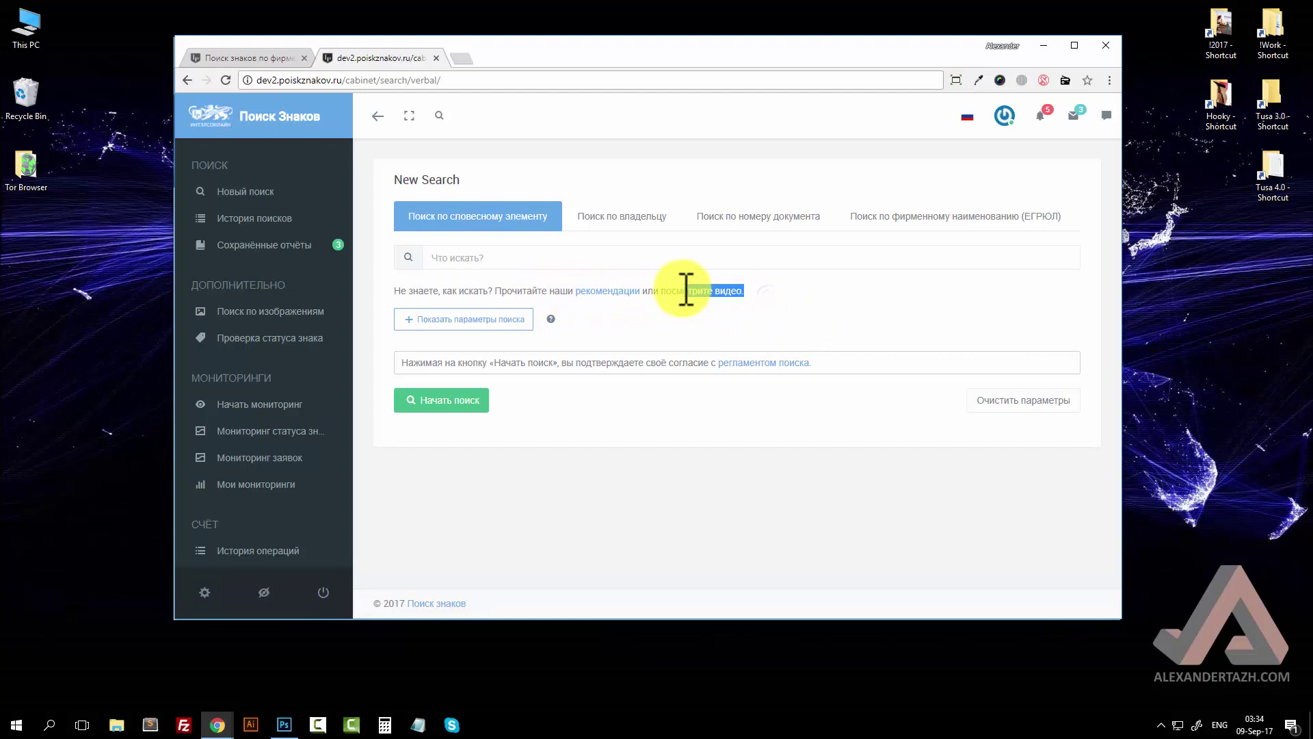
pyautogui.click(683, 291)
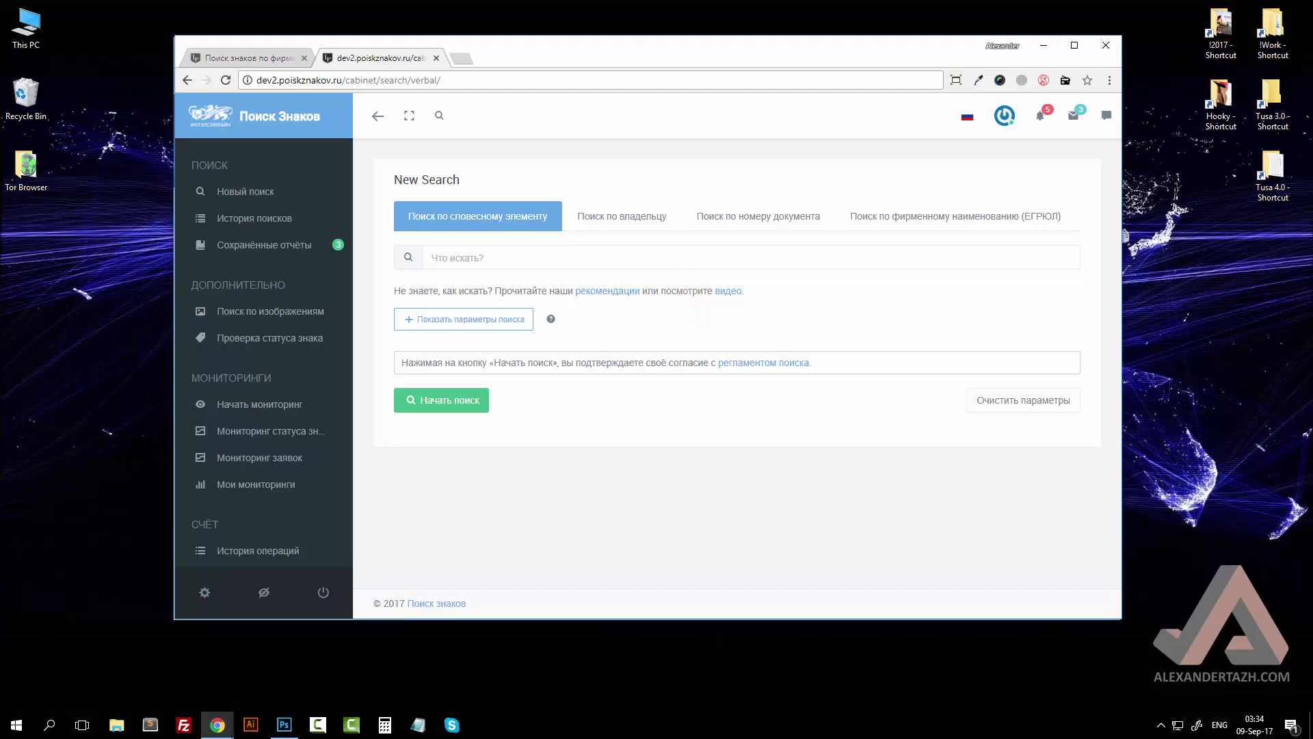
pyautogui.click(20, 616)
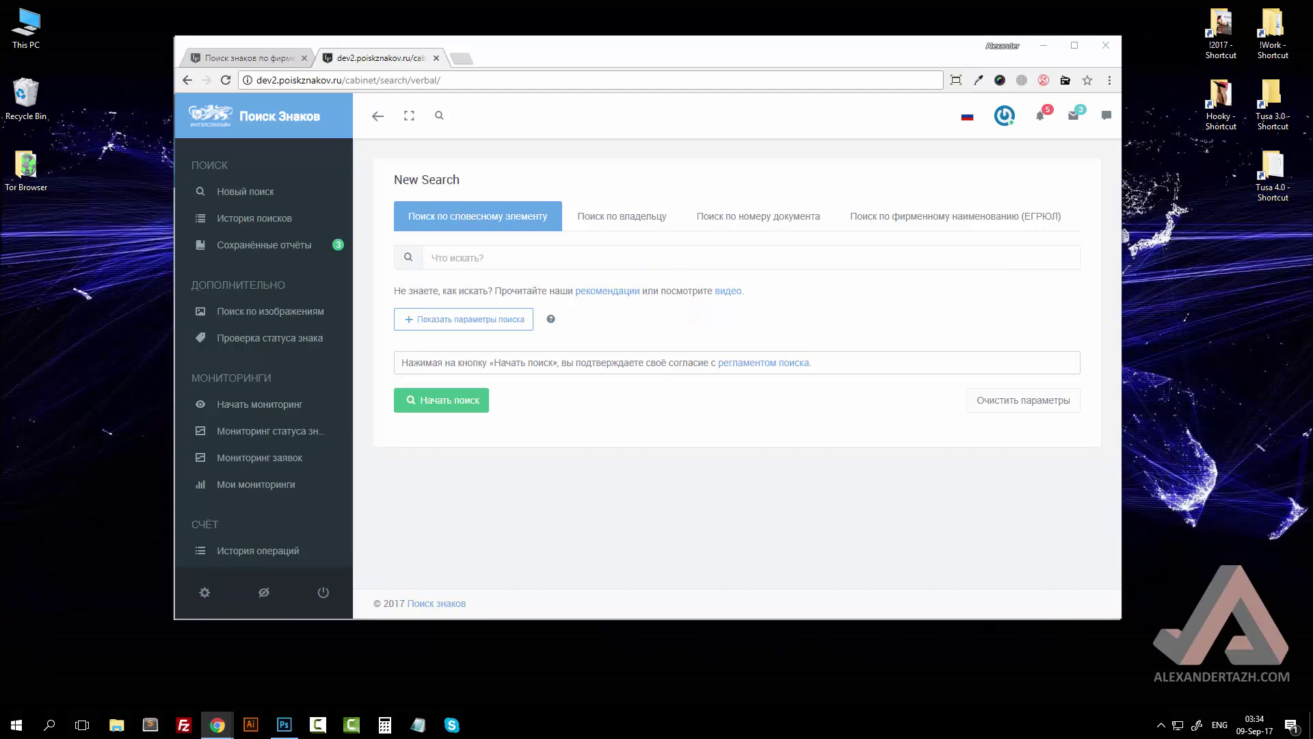
pyautogui.hotkey('alt', 'Tab')
pyautogui.click(1045, 400)
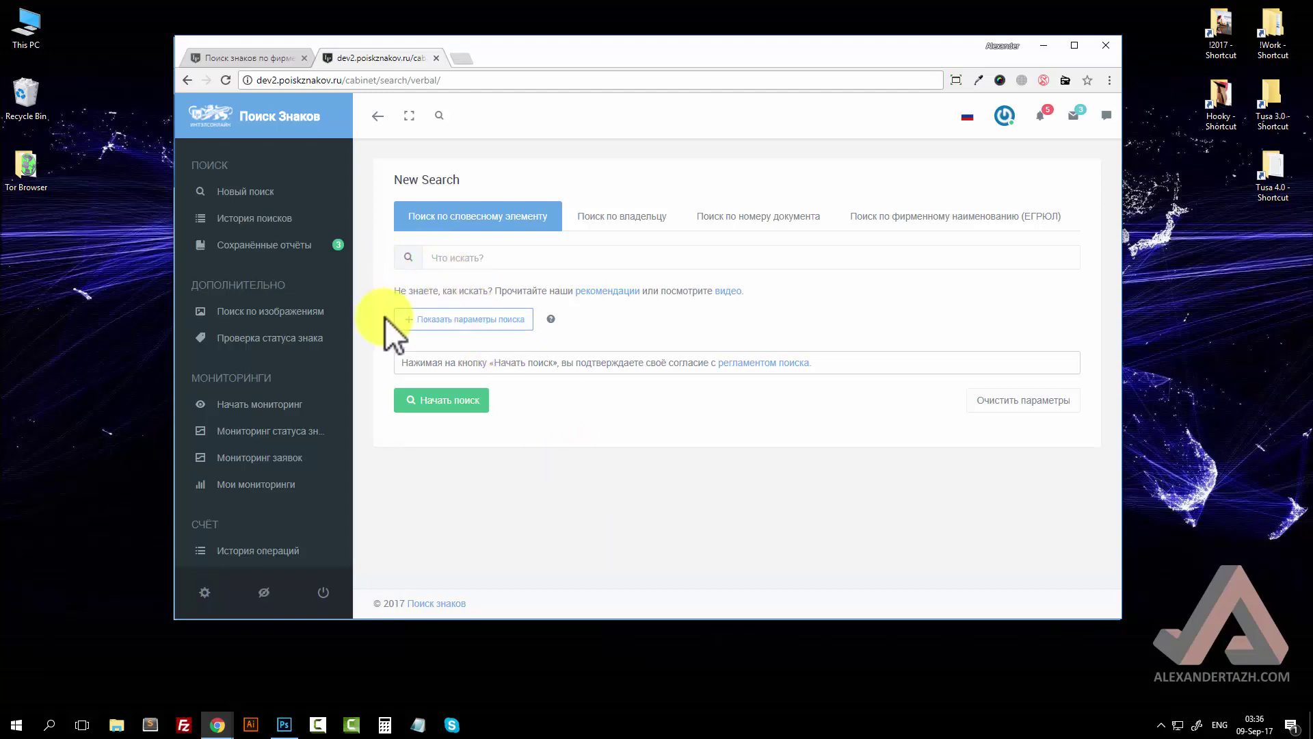
# Step: Examine how the "Что искать?" search field looks when it gains and loses focus
pyautogui.click(435, 258)
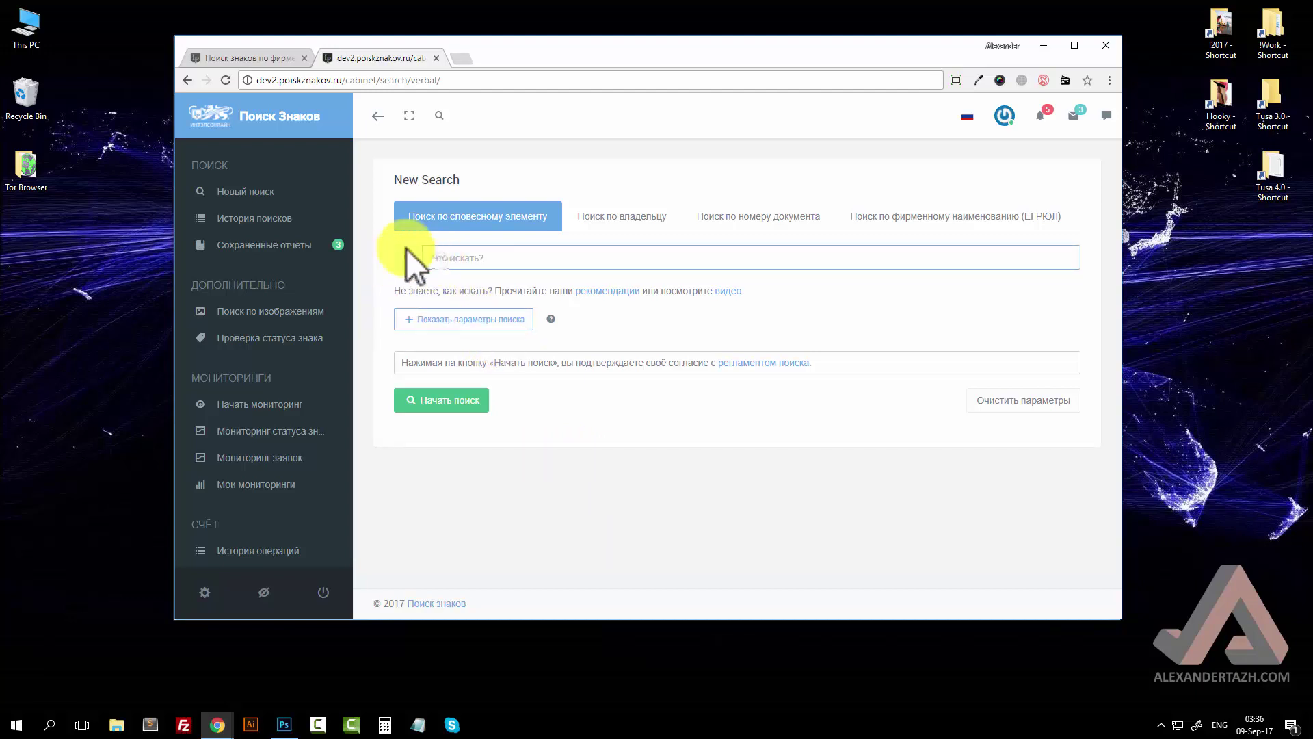
pyautogui.click(638, 593)
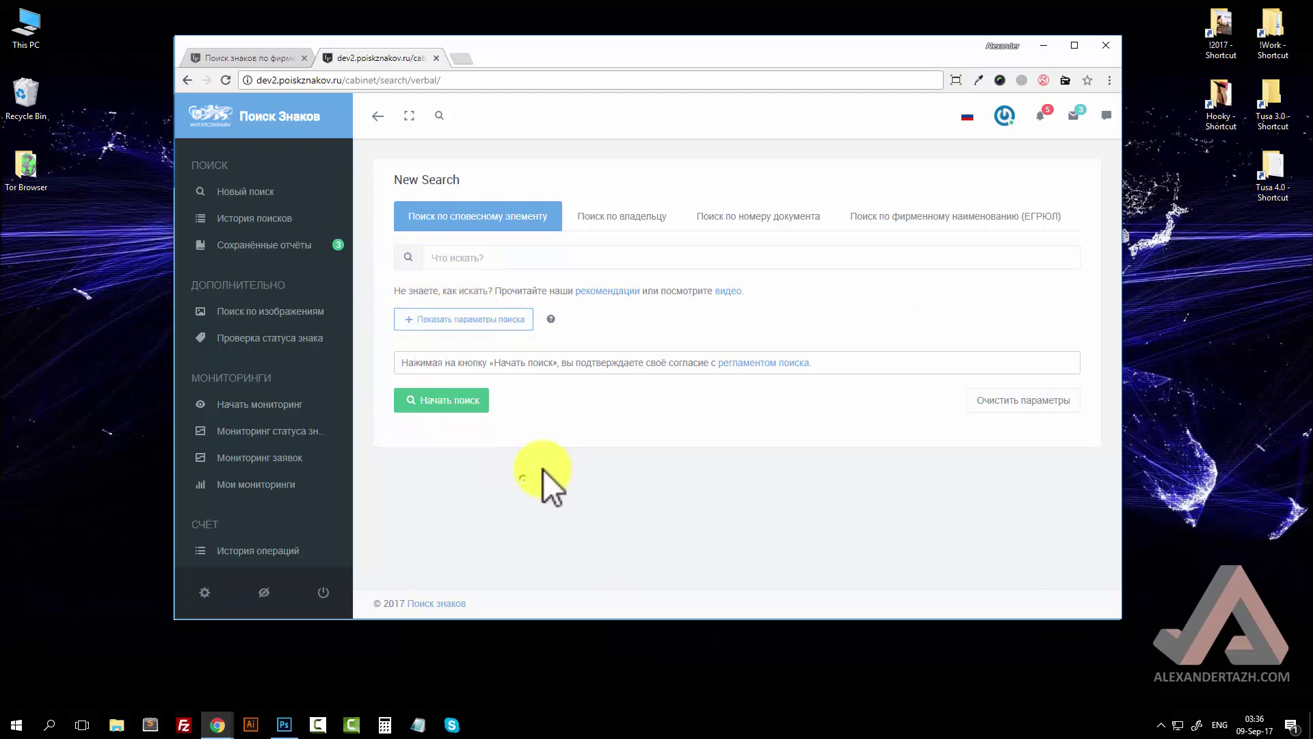
pyautogui.click(418, 256)
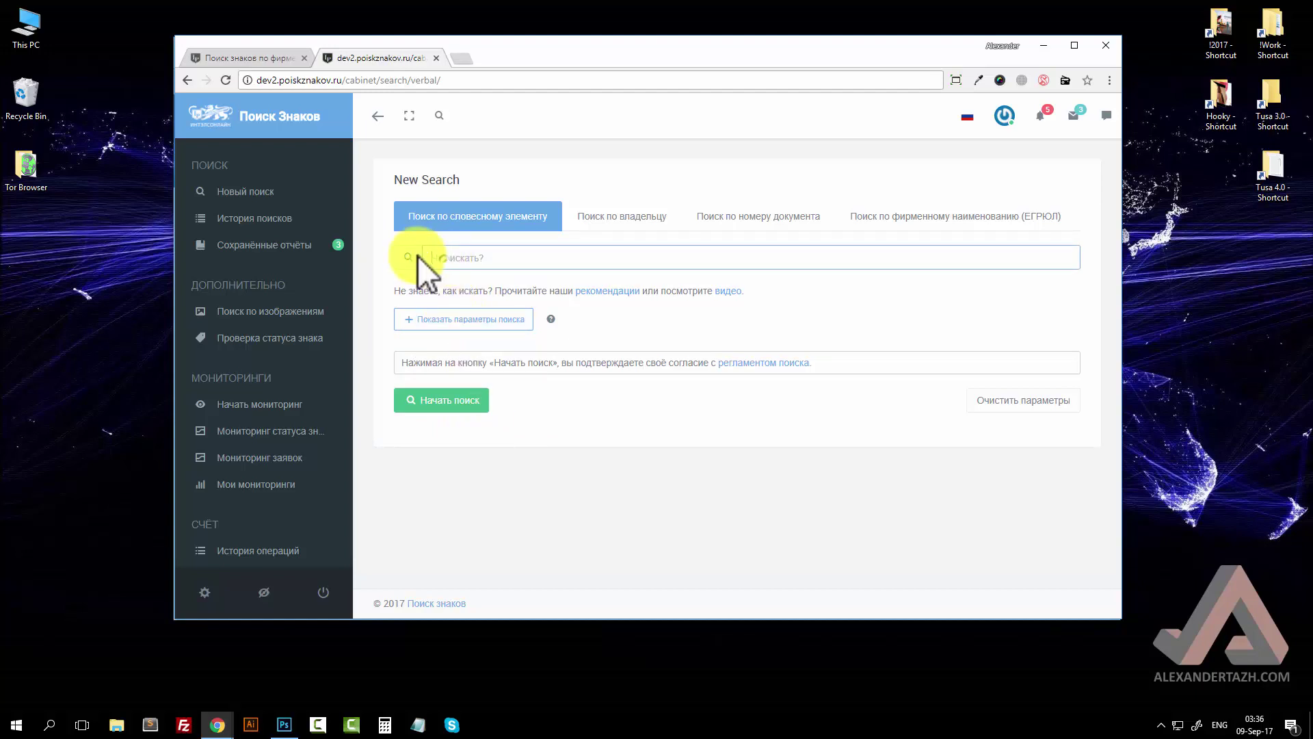
pyautogui.click(470, 485)
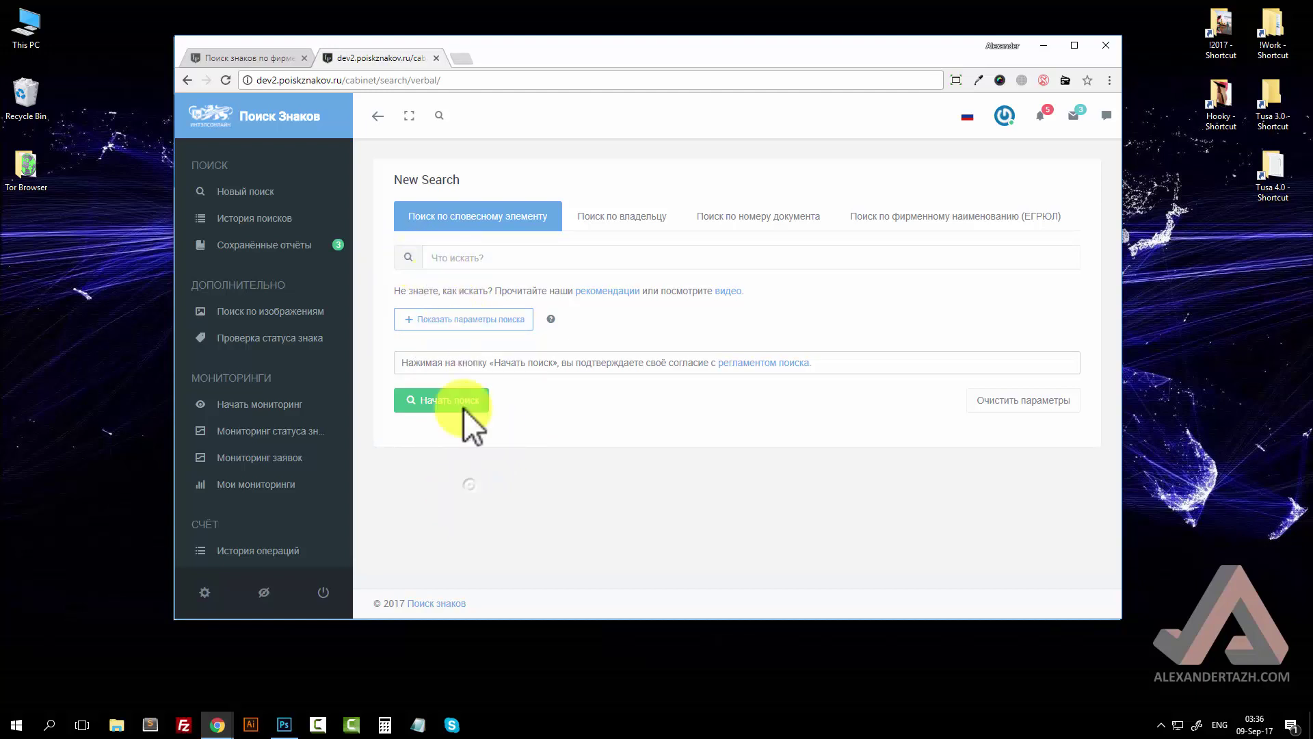
pyautogui.click(478, 258)
pyautogui.click(412, 260)
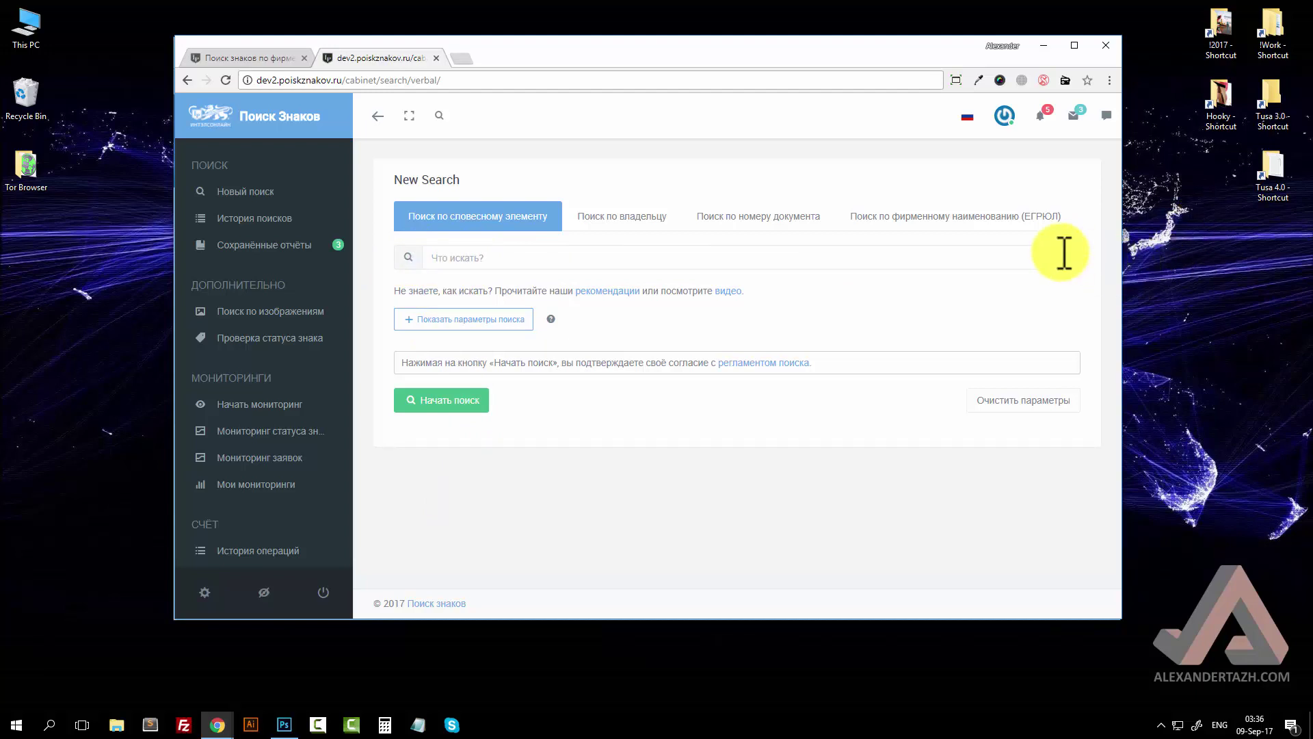
pyautogui.click(630, 526)
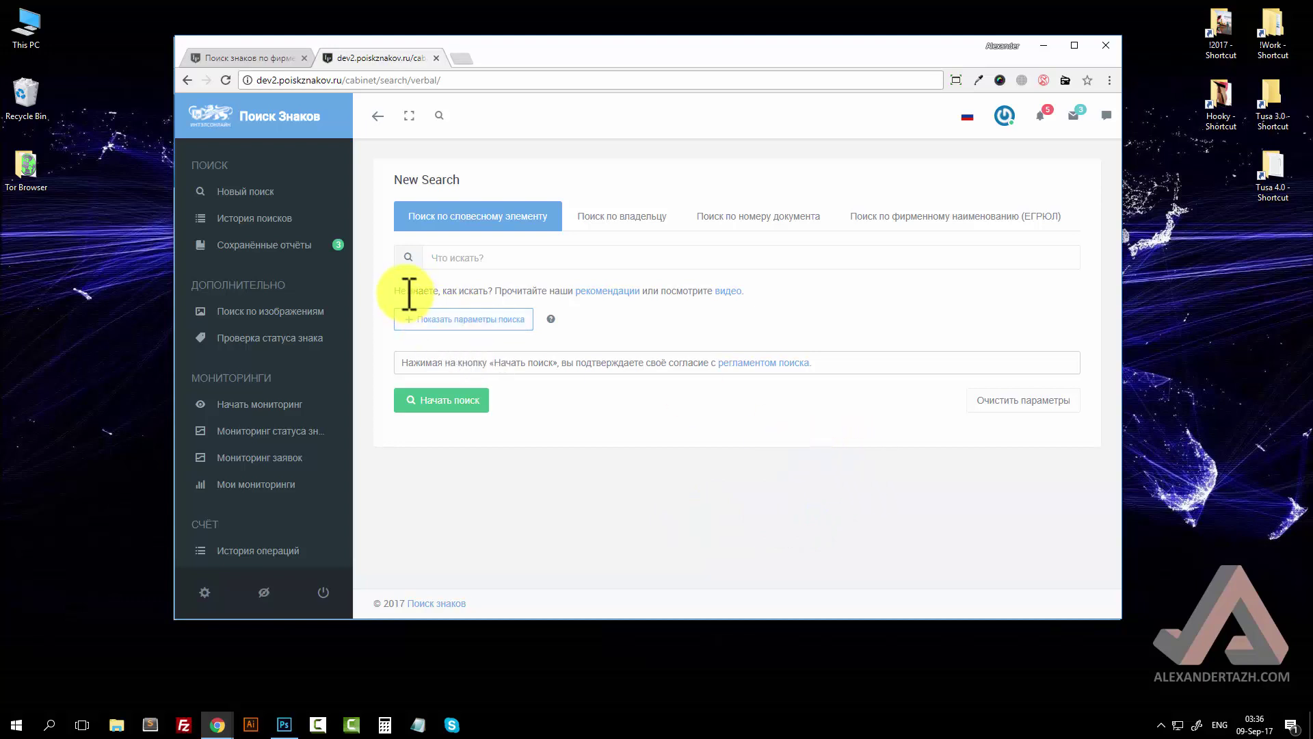
# Step: Examine the hint line with the recommendations and video links, and the consent note above the search button
pyautogui.moveTo(393, 291); pyautogui.dragTo(736, 283)
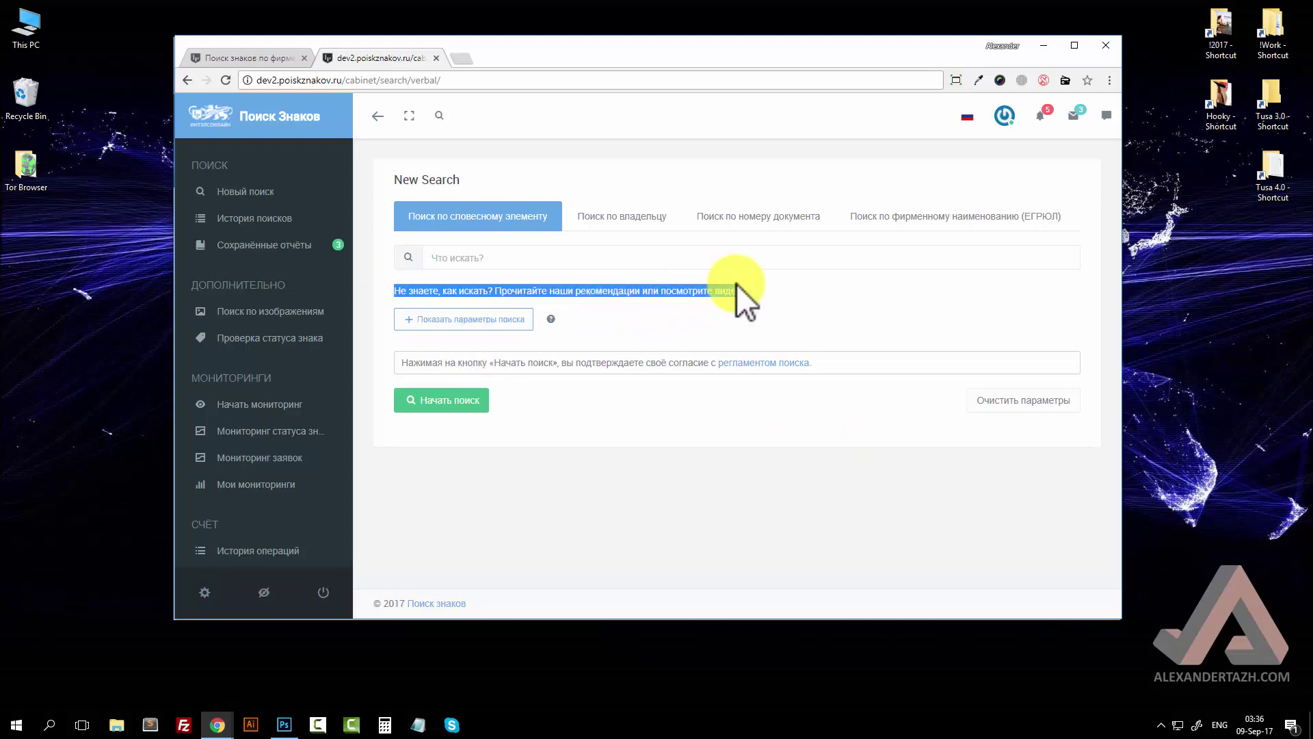
pyautogui.click(663, 400)
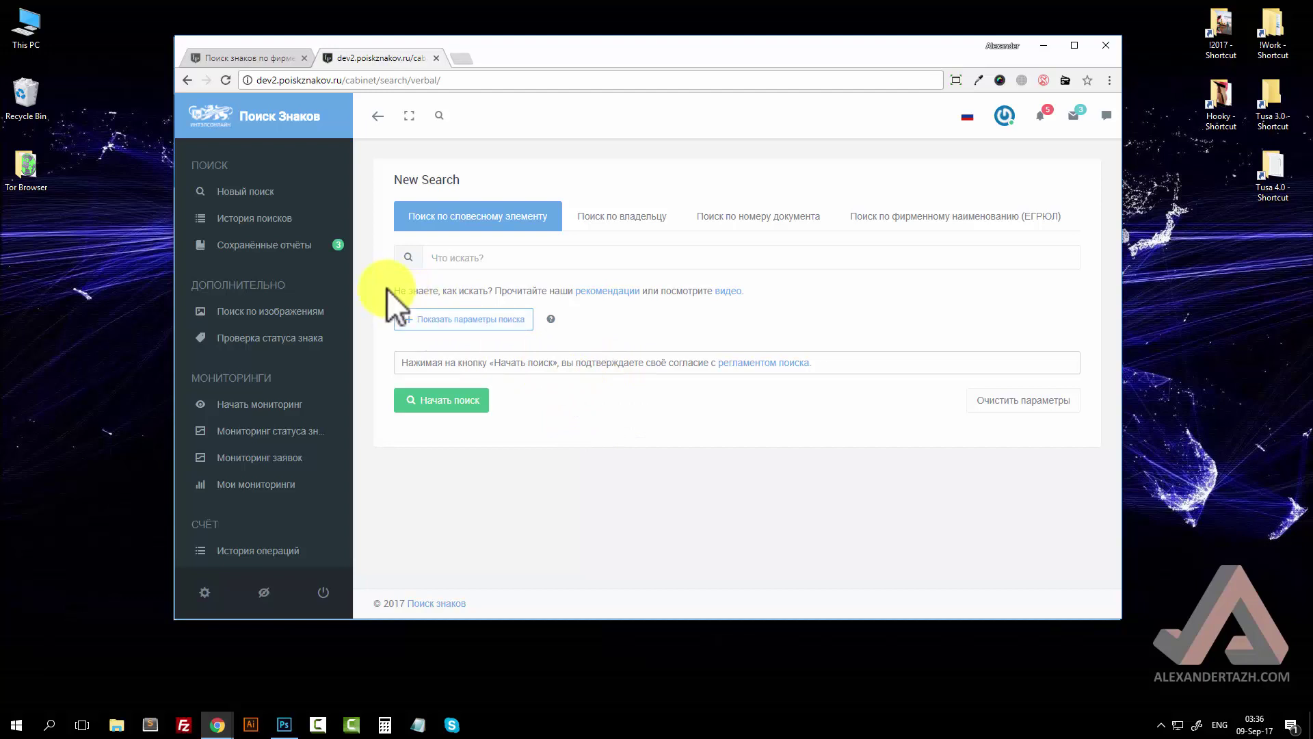
pyautogui.moveTo(390, 289); pyautogui.dragTo(782, 307)
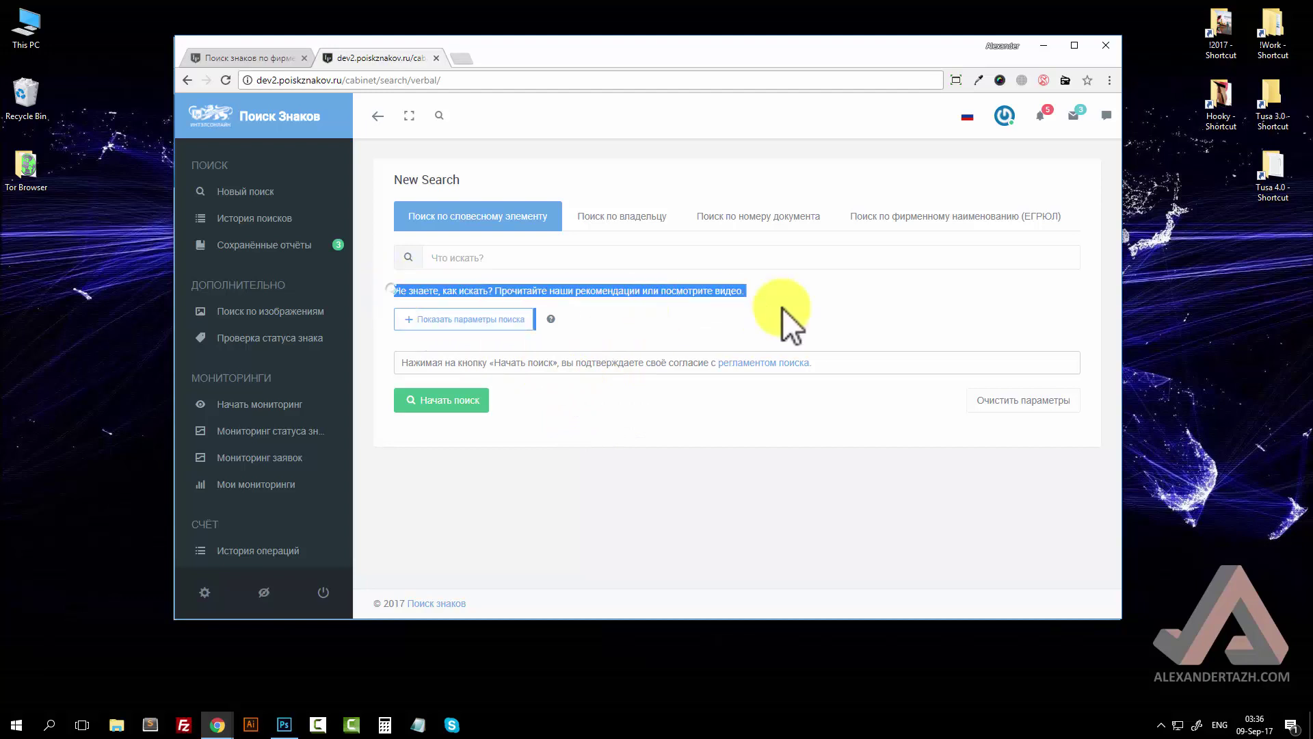
pyautogui.click(466, 289)
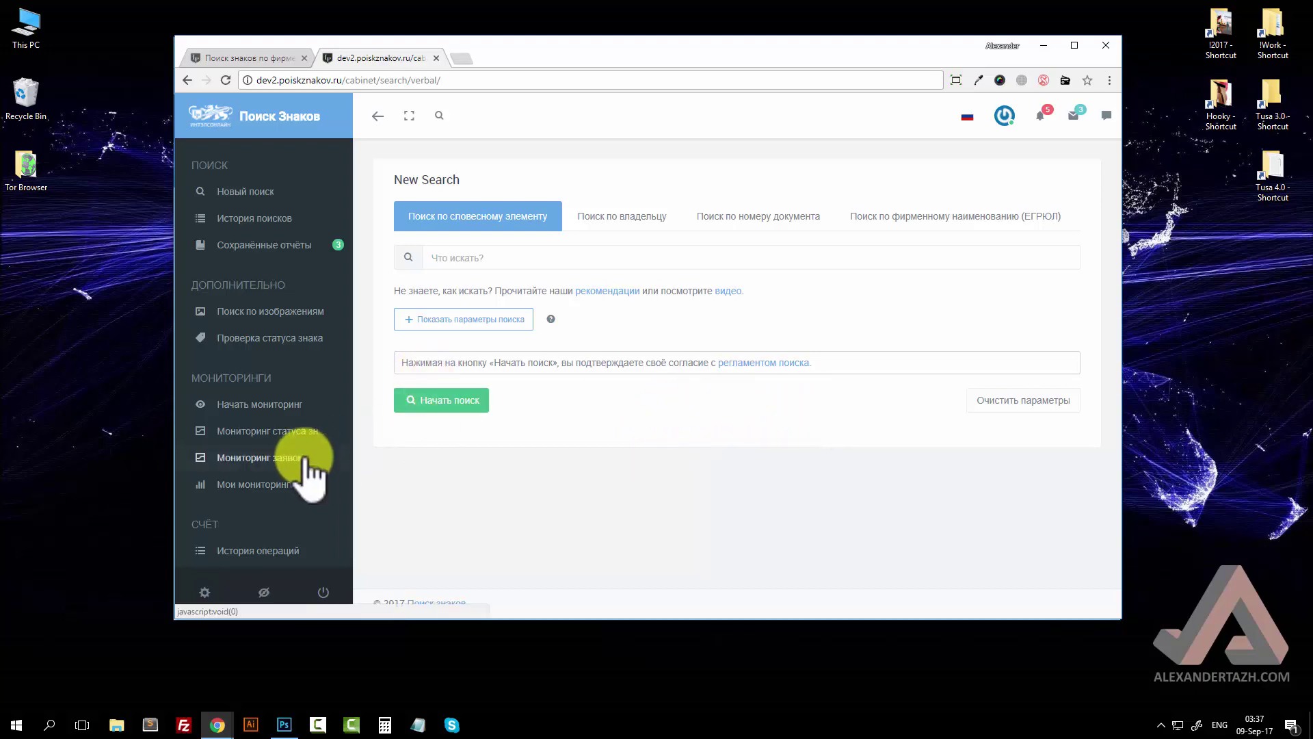
pyautogui.scroll(-2, 306, 462)
pyautogui.scroll(2, 314, 450)
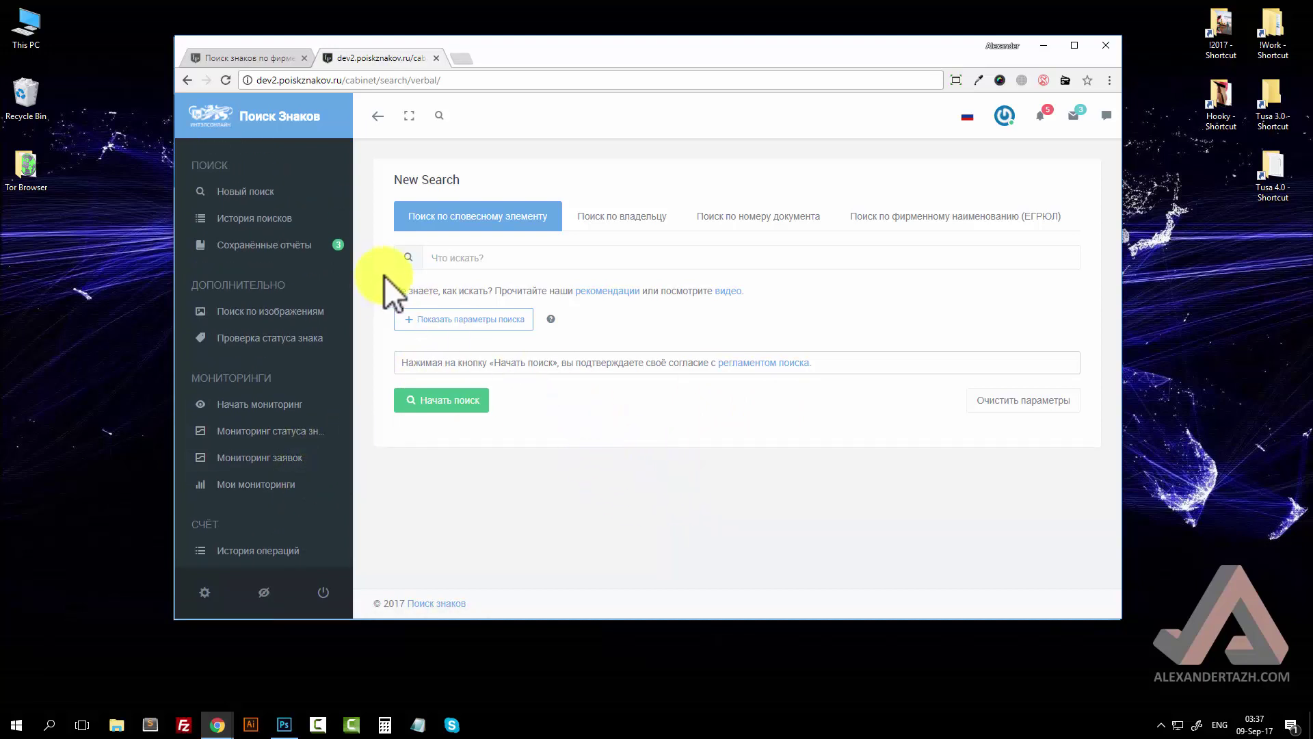
pyautogui.moveTo(397, 291); pyautogui.dragTo(755, 297)
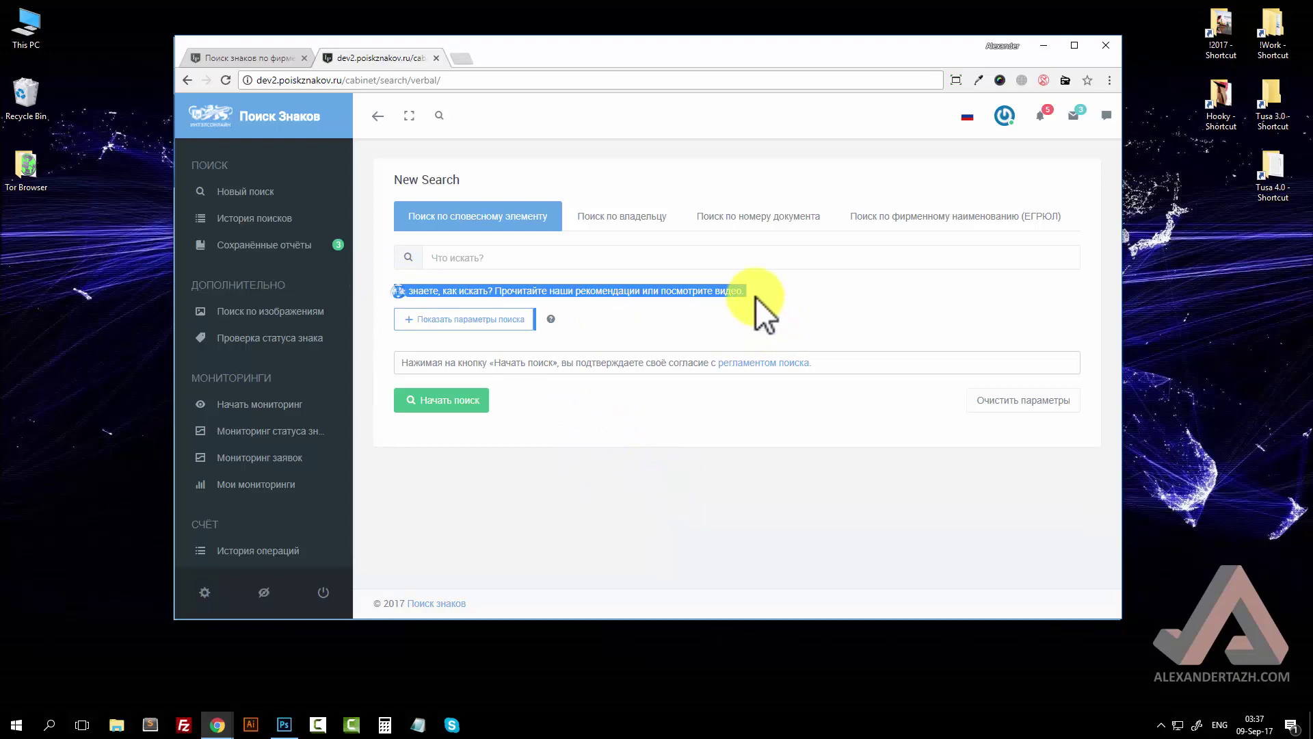
pyautogui.click(791, 301)
pyautogui.moveTo(397, 290); pyautogui.dragTo(774, 297)
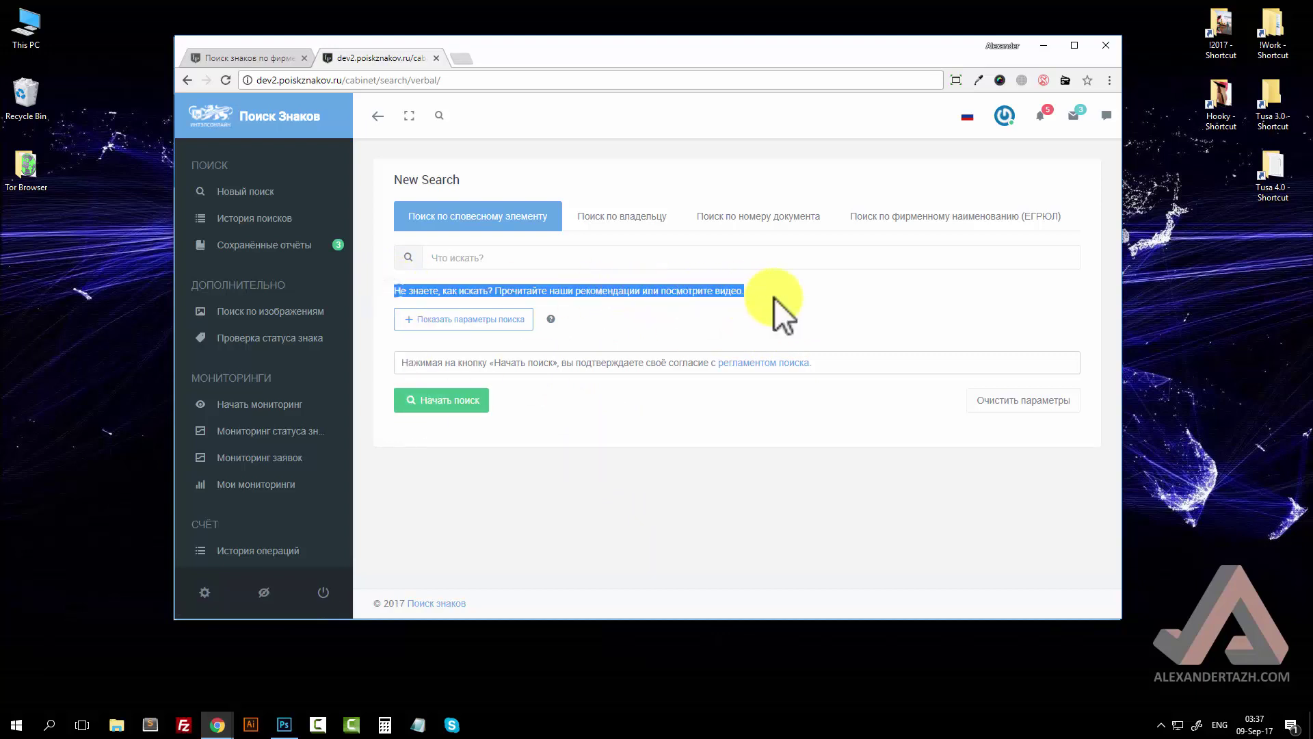
pyautogui.tripleClick(434, 290)
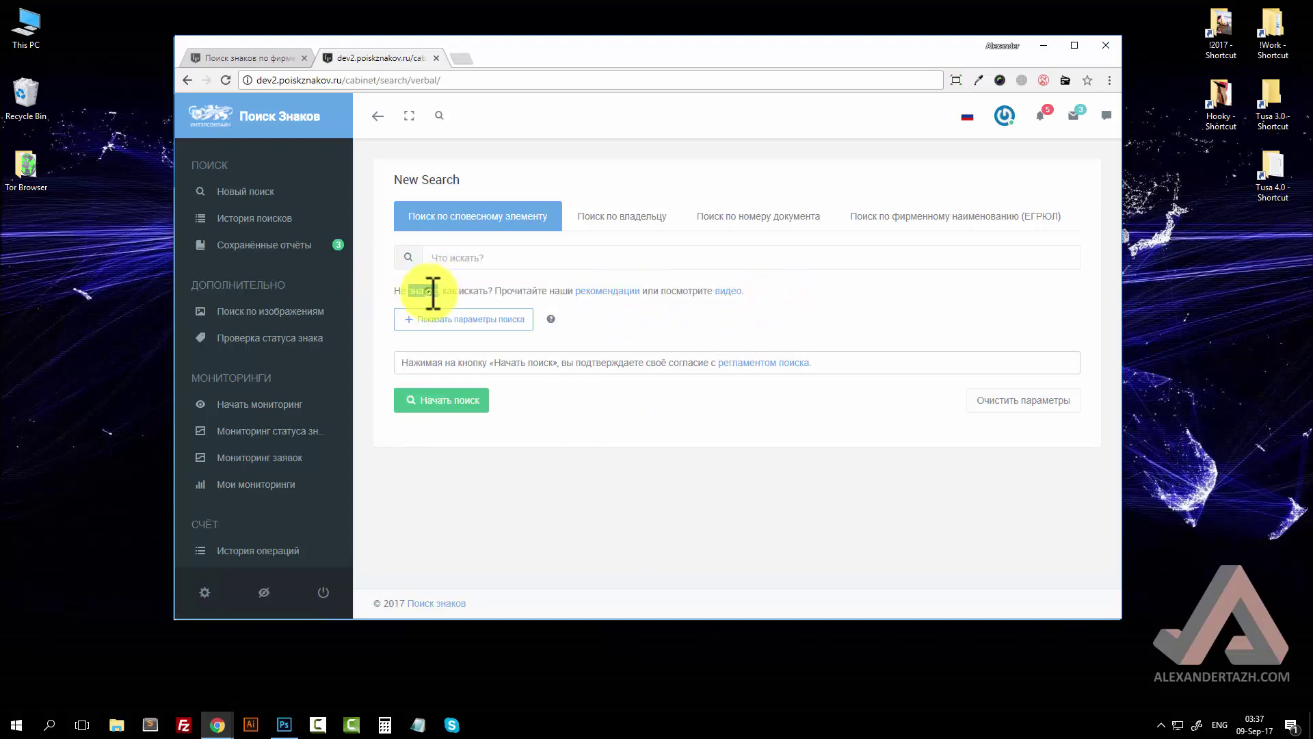
pyautogui.click(441, 291)
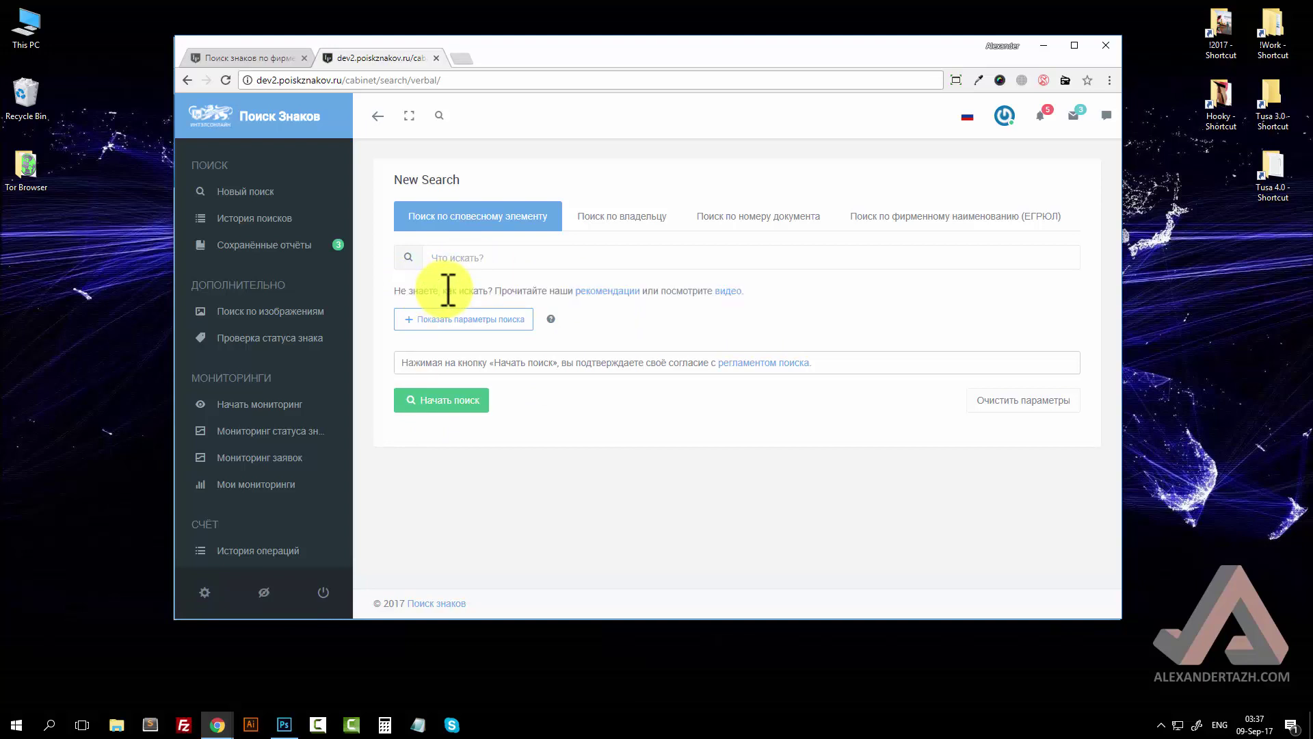
pyautogui.tripleClick(475, 293)
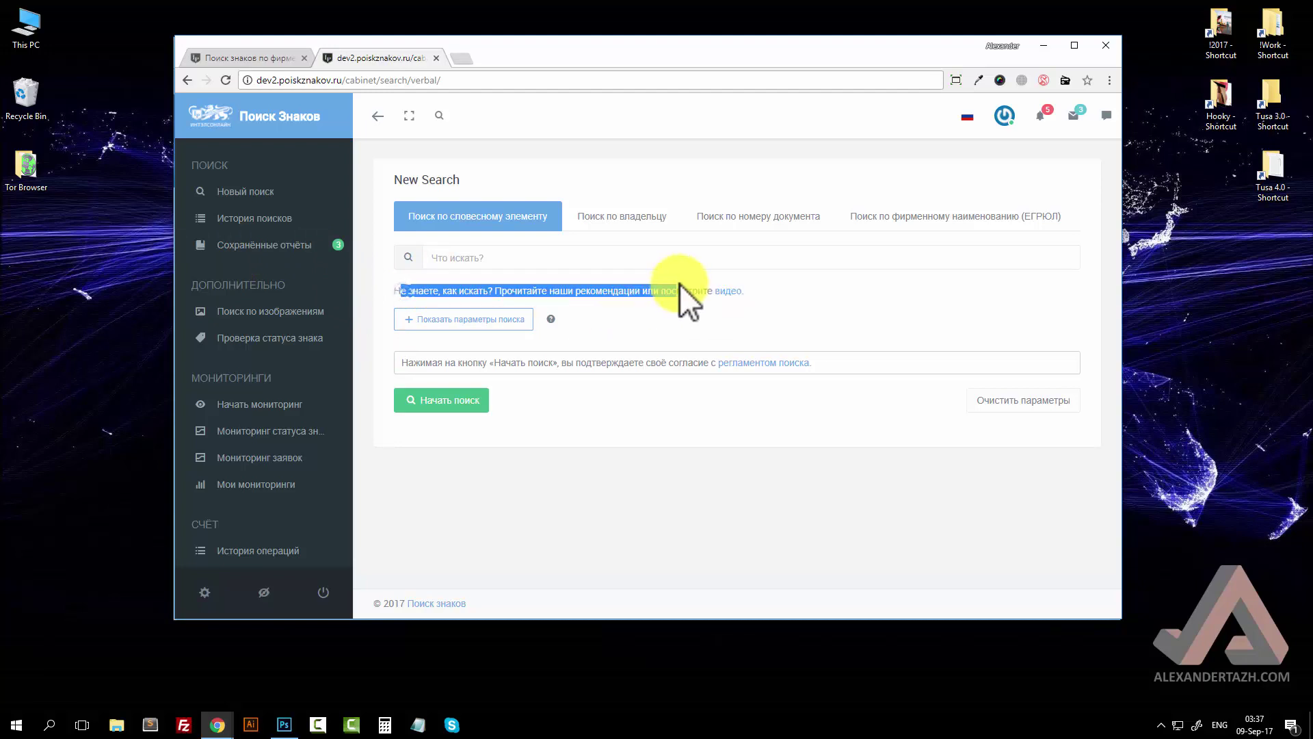
pyautogui.click(754, 298)
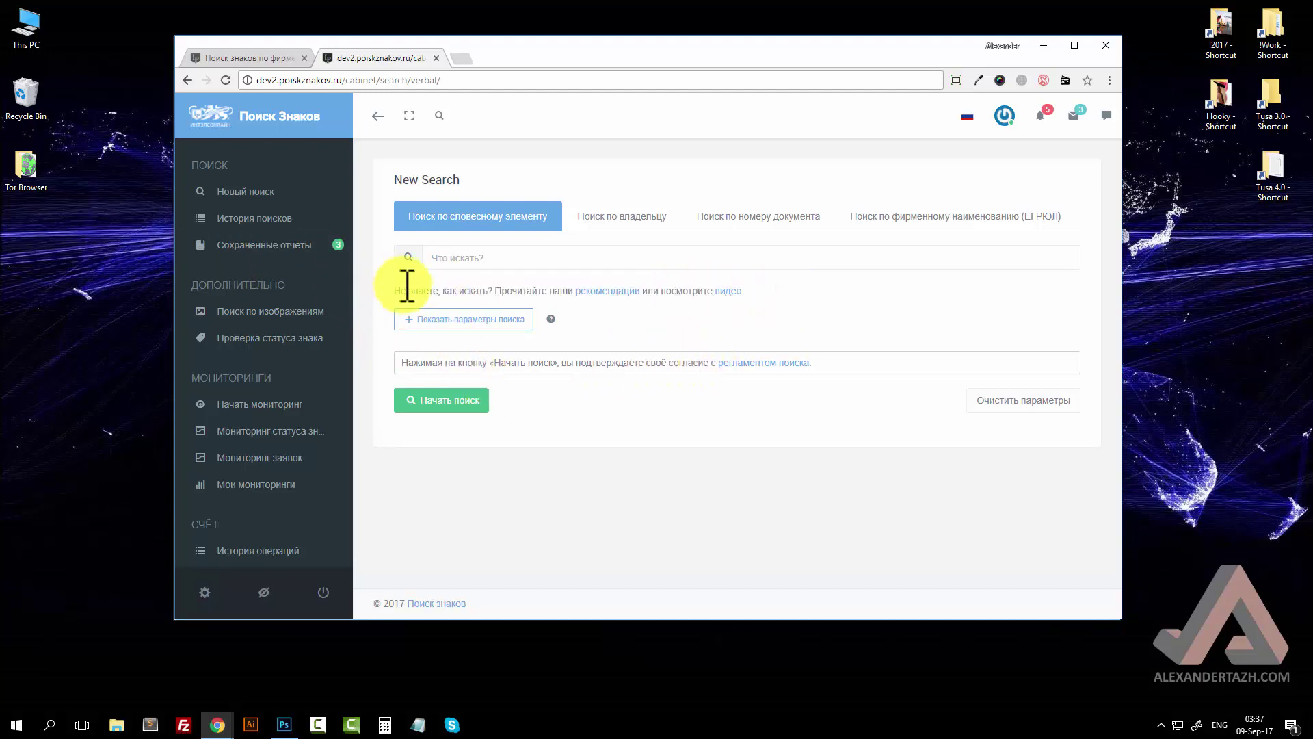
pyautogui.moveTo(402, 290); pyautogui.dragTo(732, 301)
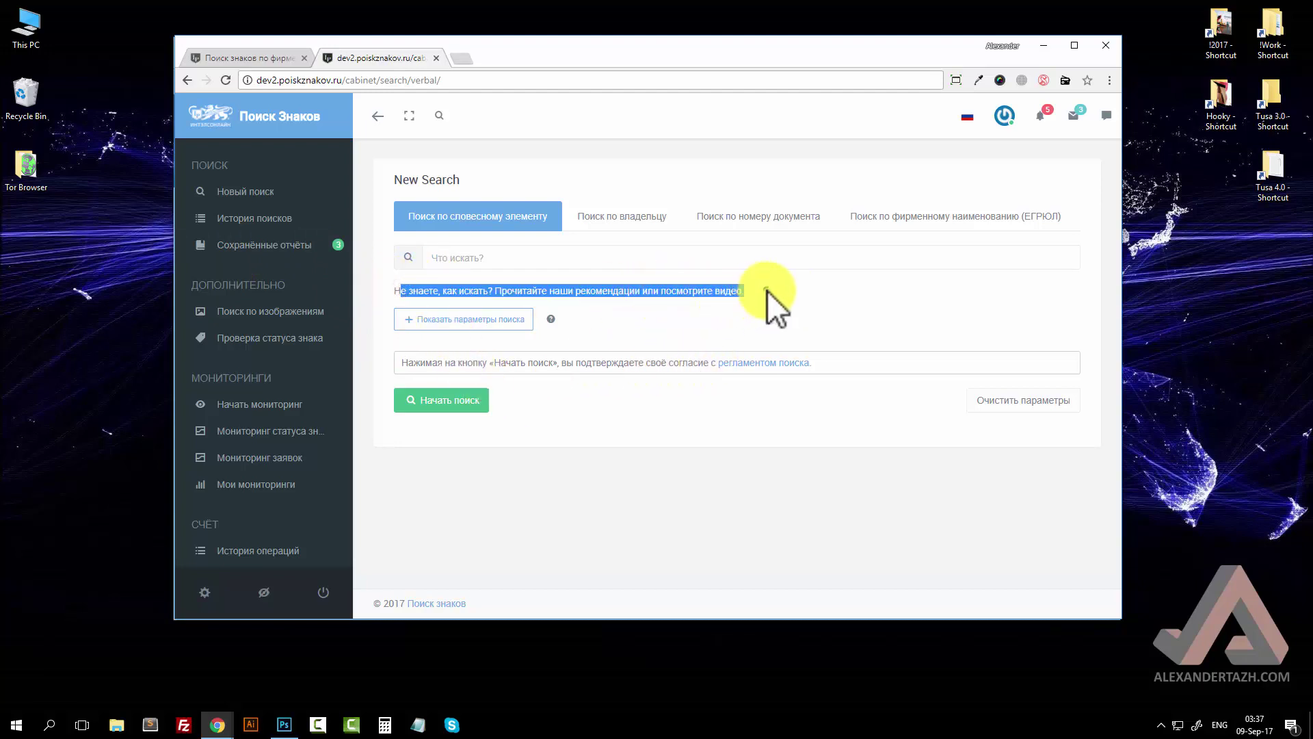
pyautogui.click(766, 290)
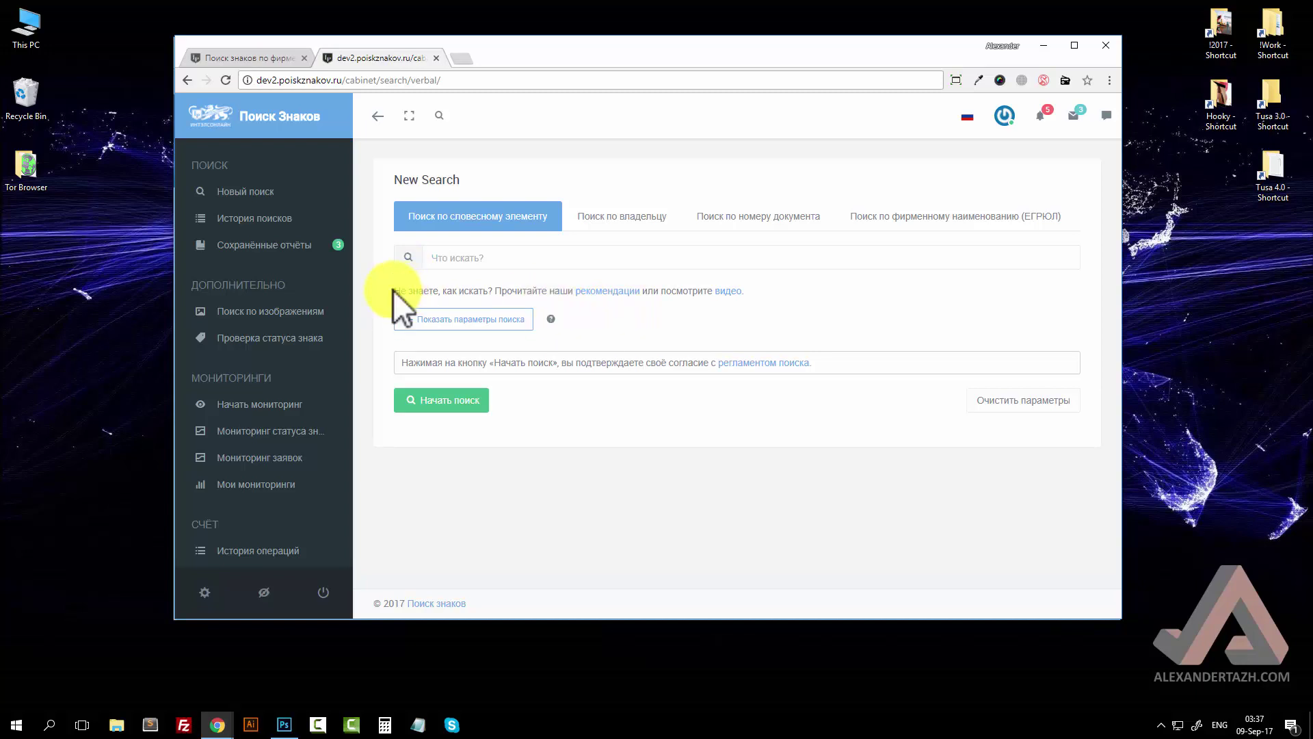
pyautogui.moveTo(393, 291); pyautogui.dragTo(782, 299)
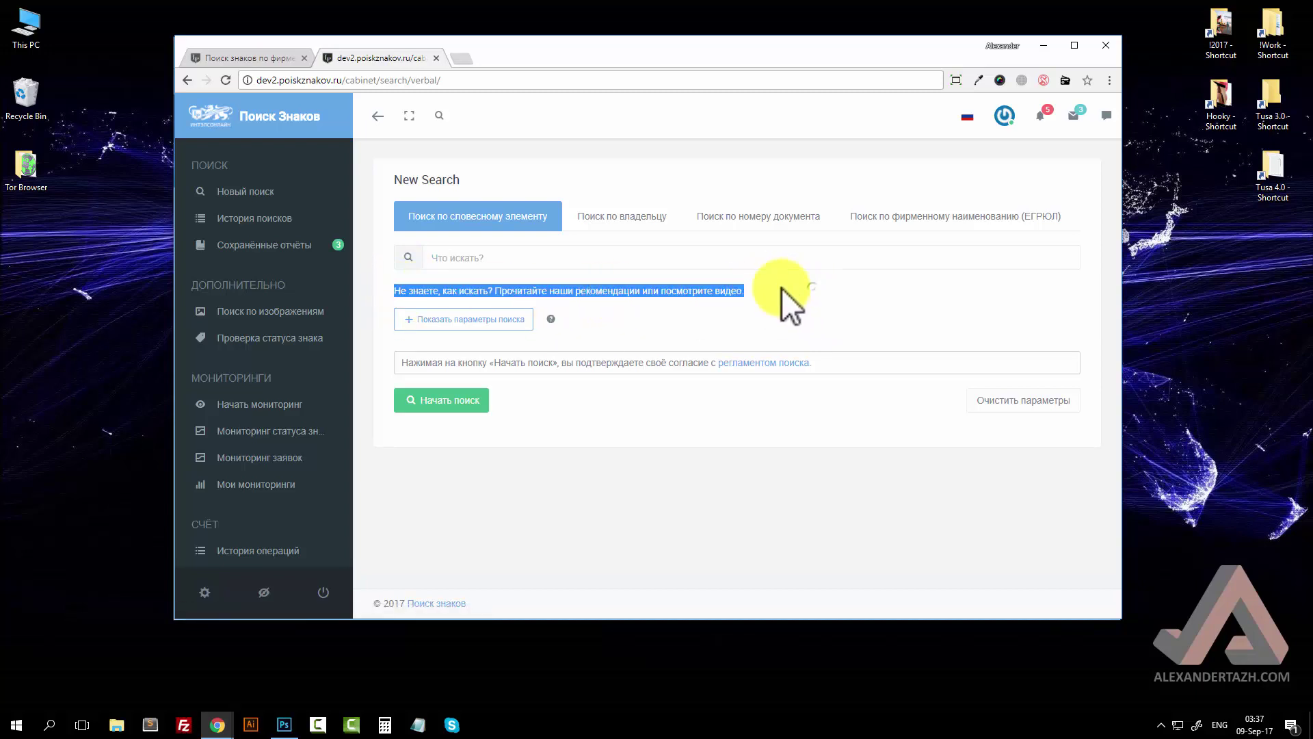
pyautogui.click(469, 301)
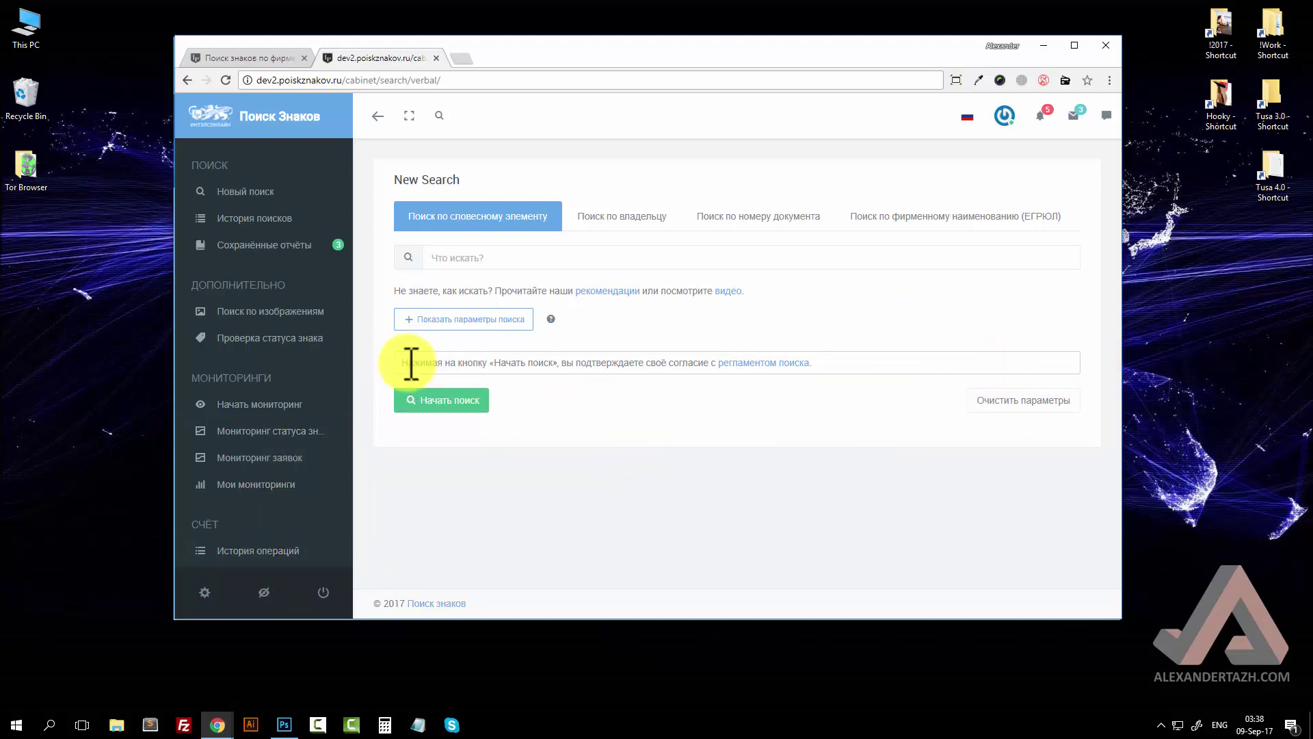
pyautogui.moveTo(401, 362); pyautogui.dragTo(672, 368)
pyautogui.click(656, 363)
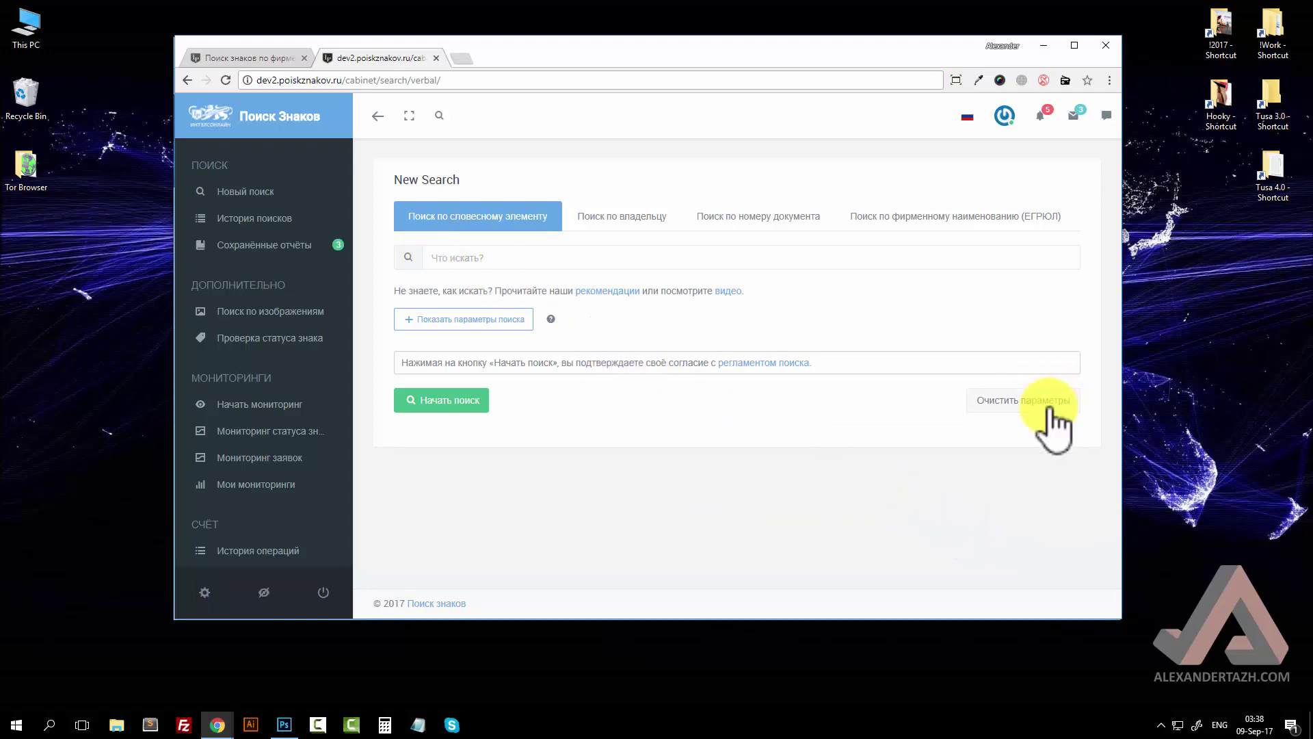
# Step: Clear the search parameters, then show and dismiss the search field's list of earlier queries
pyautogui.click(1006, 400)
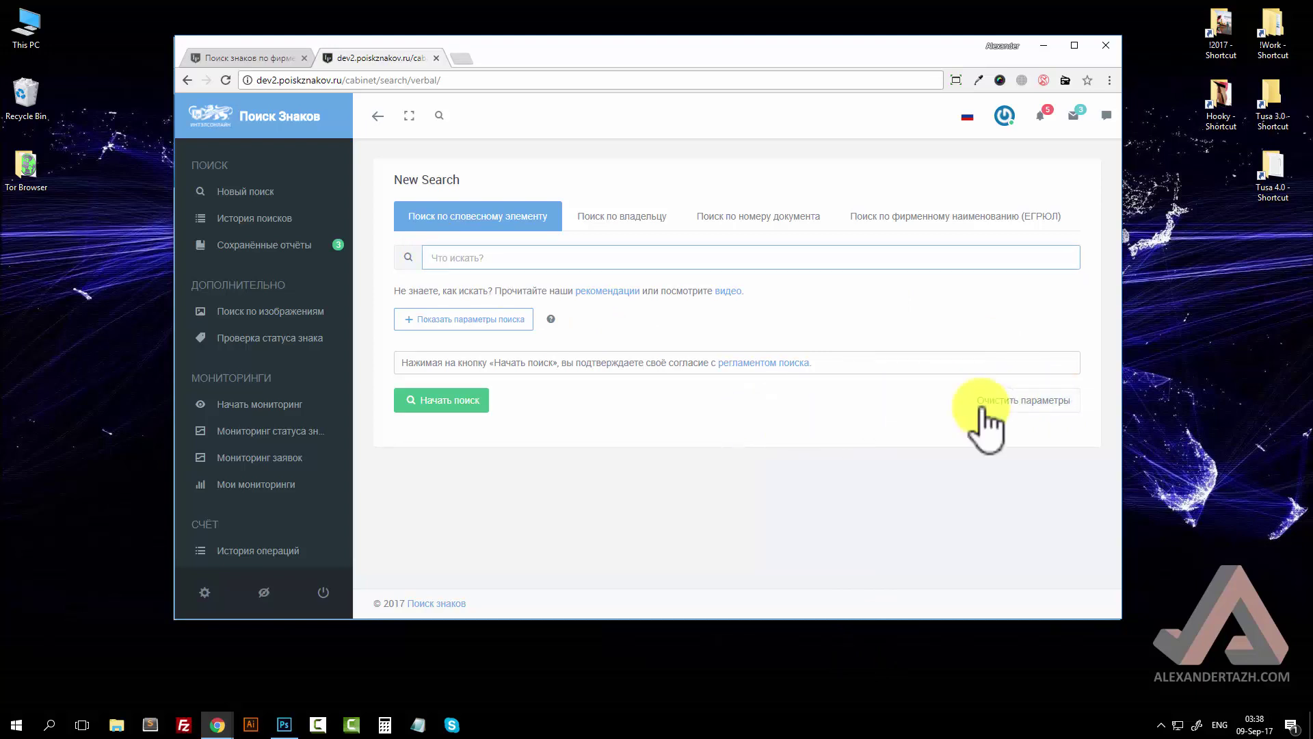
pyautogui.click(1018, 404)
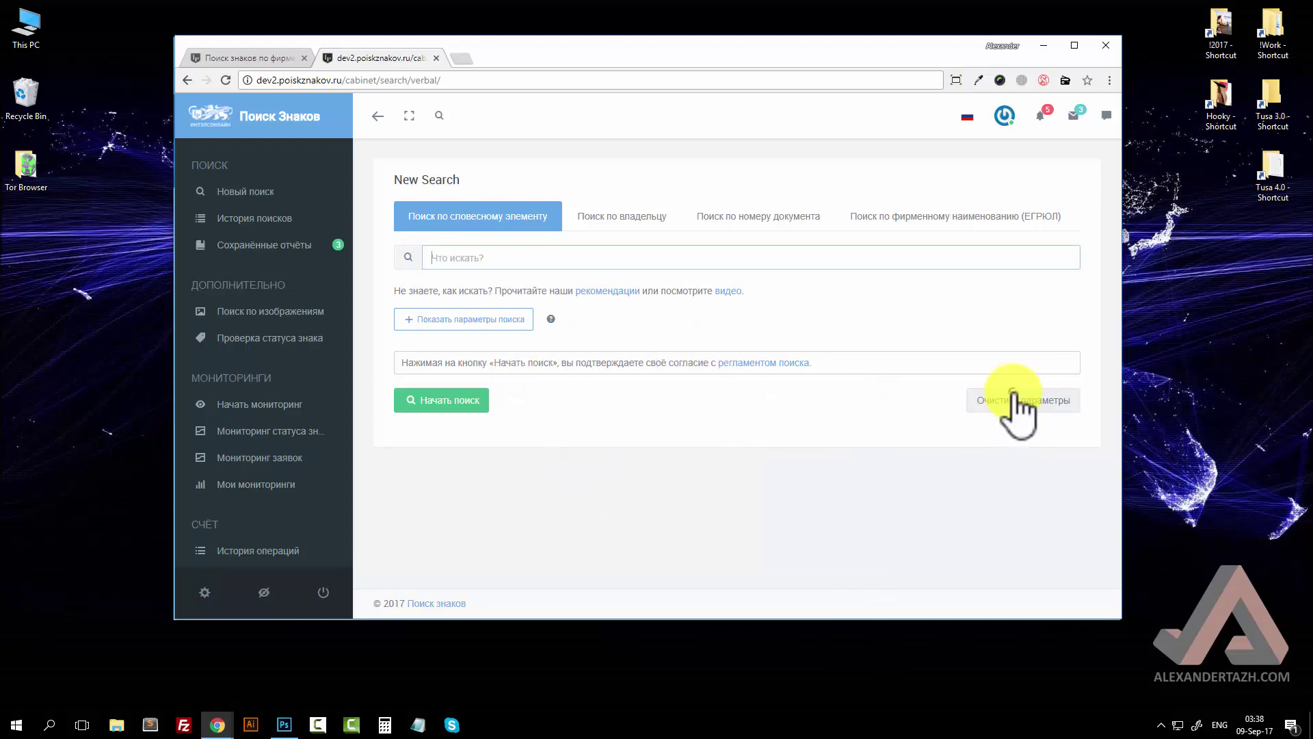
pyautogui.click(467, 255)
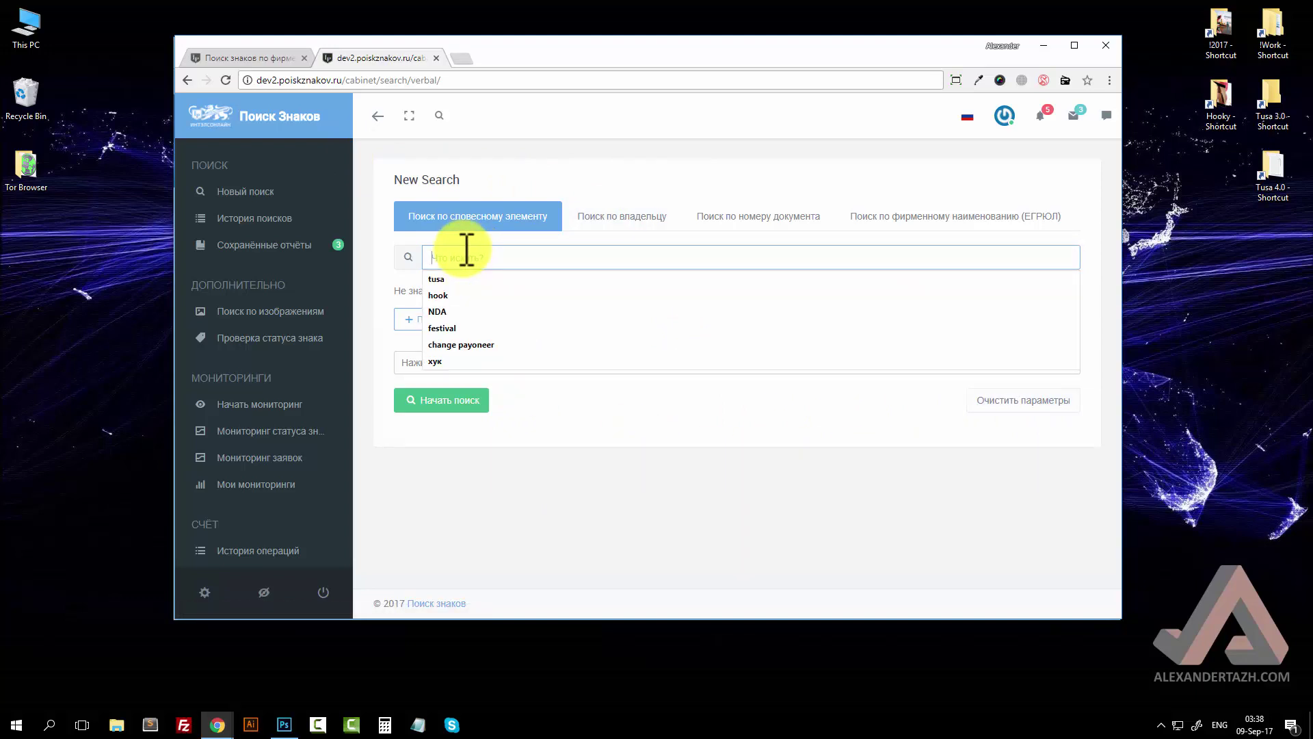
pyautogui.click(740, 487)
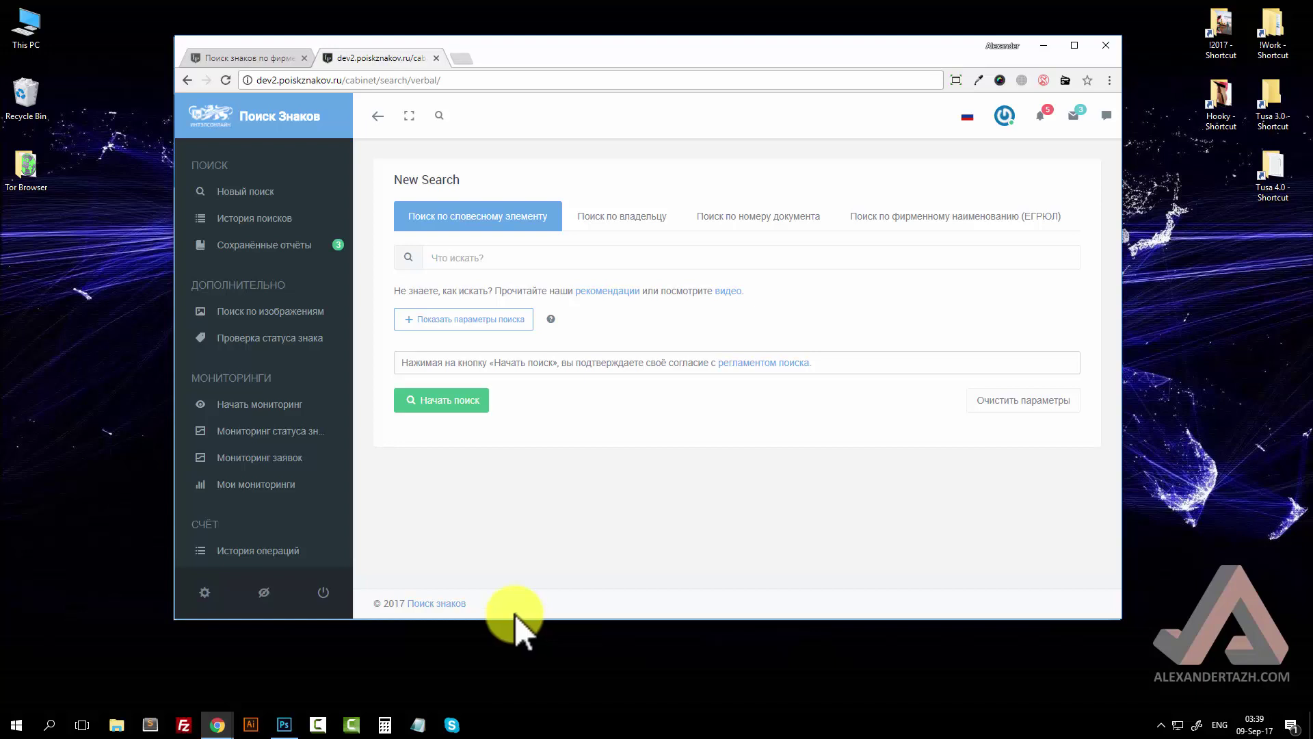
# Step: Expand the search parameters and review the whole form from the similarity settings down to the comment field
pyautogui.click(517, 323)
pyautogui.scroll(-1, 643, 372)
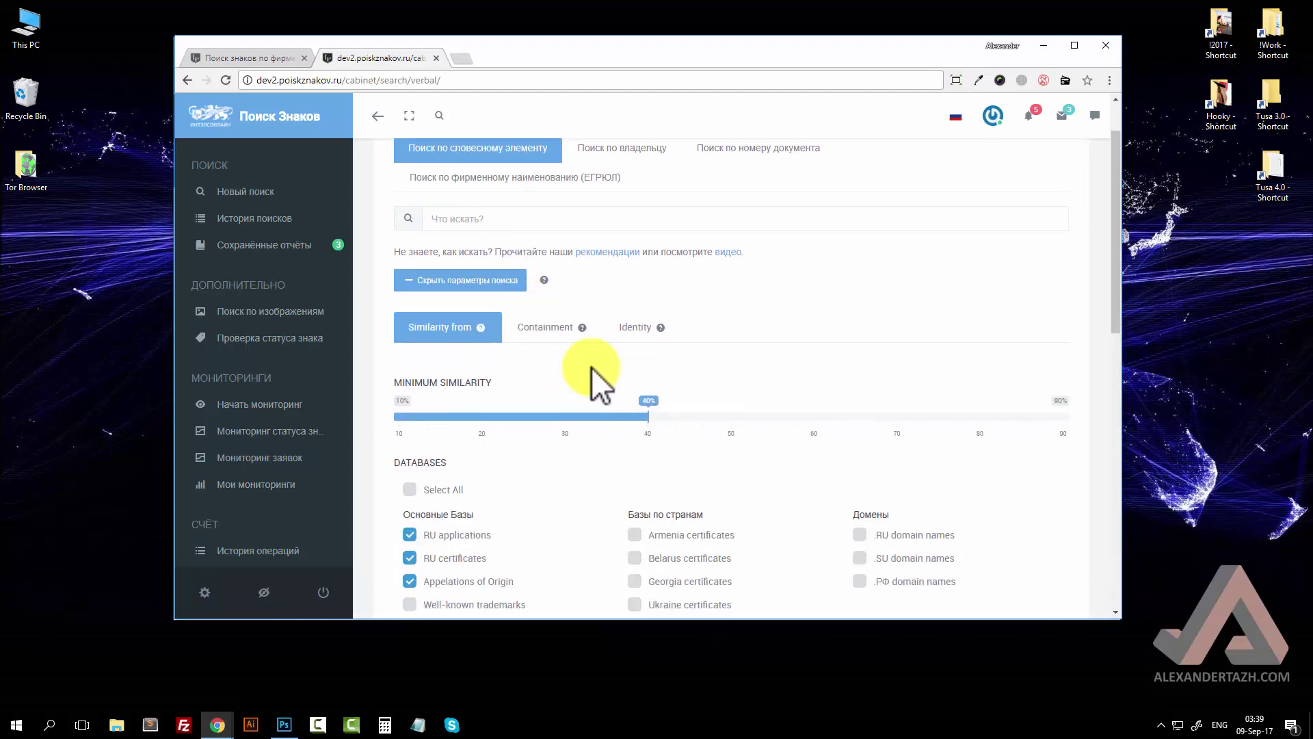
pyautogui.scroll(-10, 600, 385)
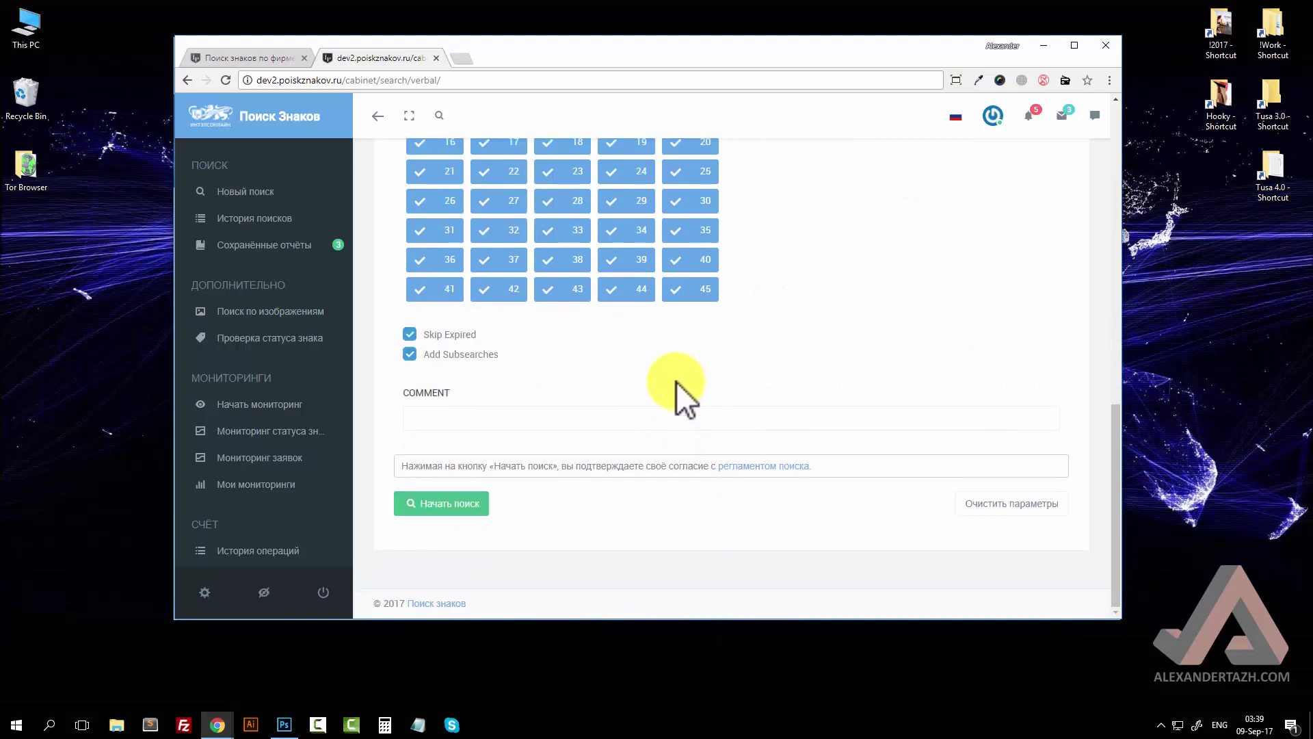
pyautogui.scroll(10, 814, 450)
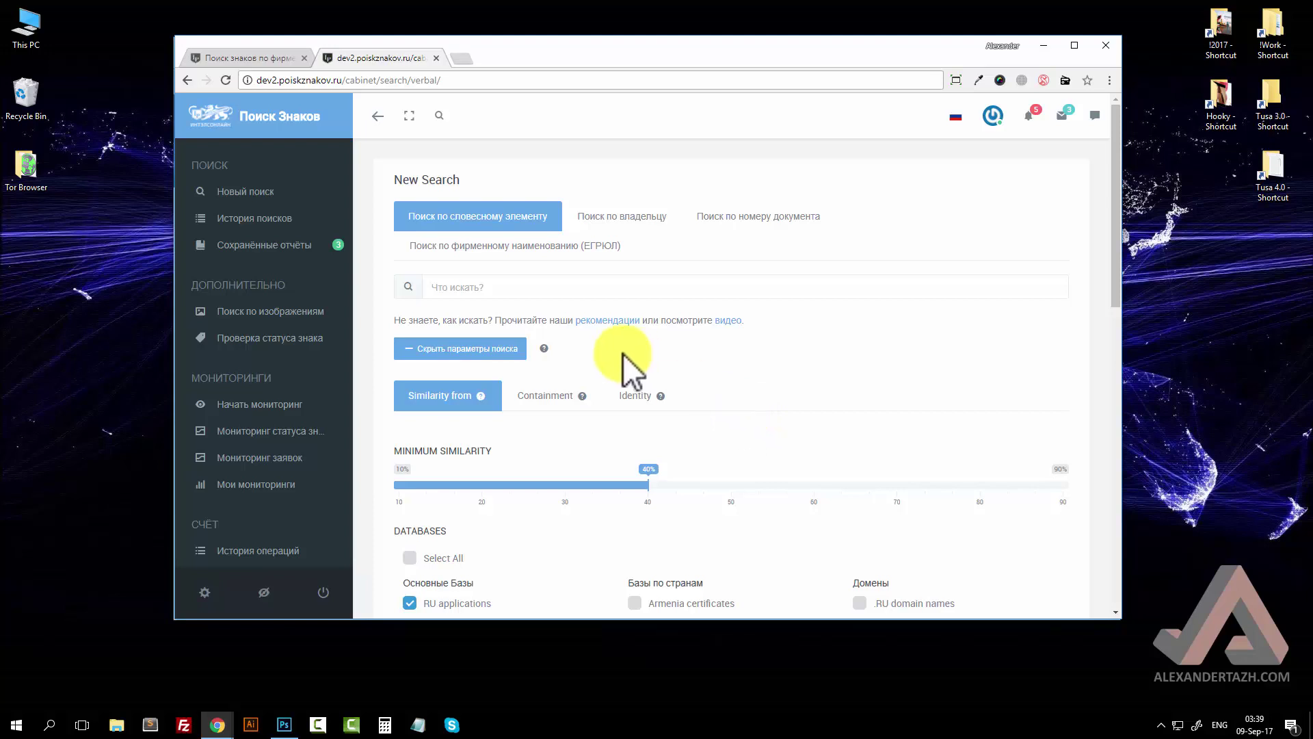
# Step: Hide the search parameters and resize the browser window to the 1366 × 768 WXGA Ultrabook preset
pyautogui.click(472, 349)
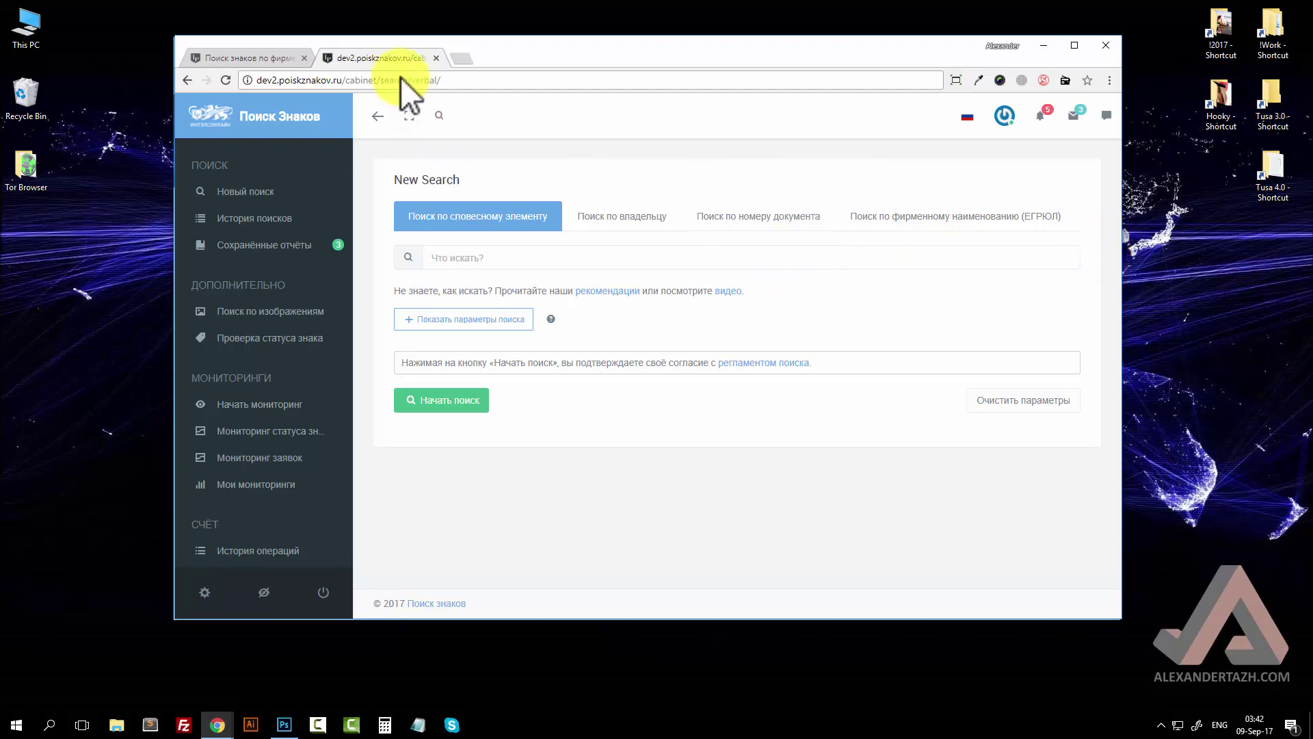
pyautogui.click(955, 76)
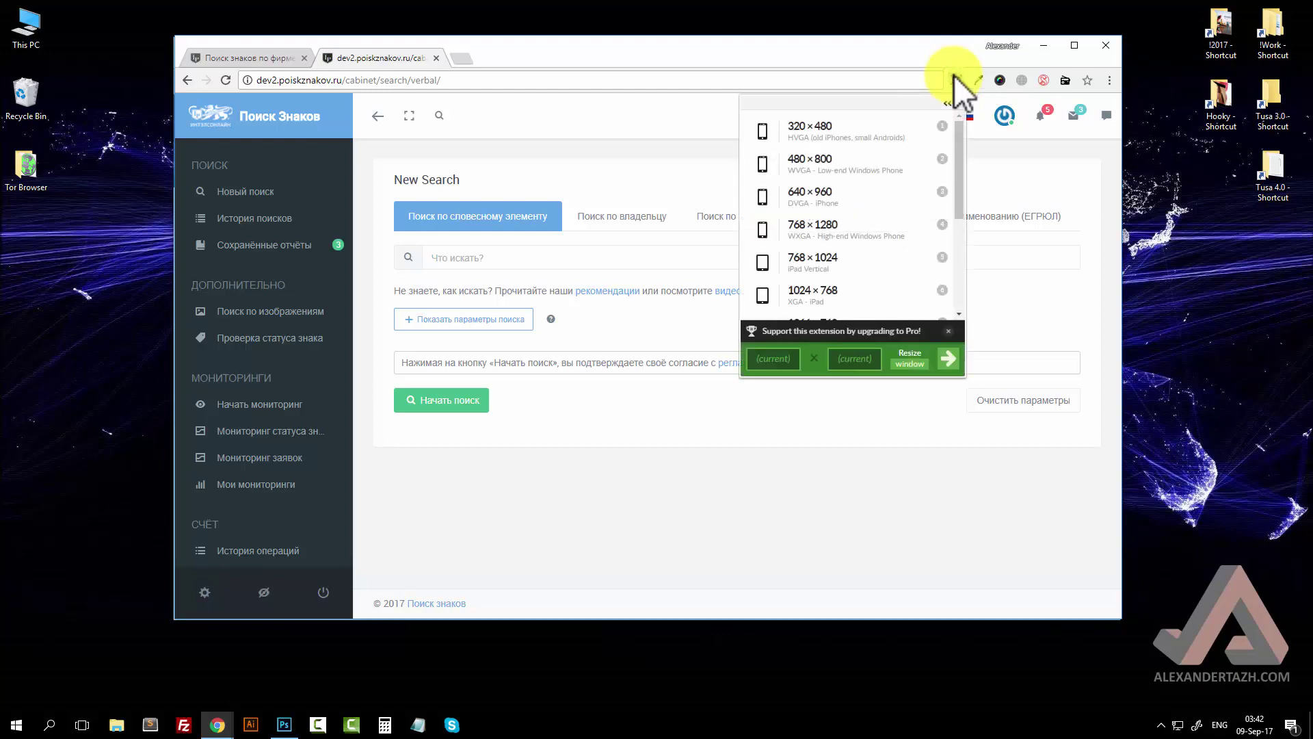
pyautogui.moveTo(965, 148); pyautogui.dragTo(965, 221)
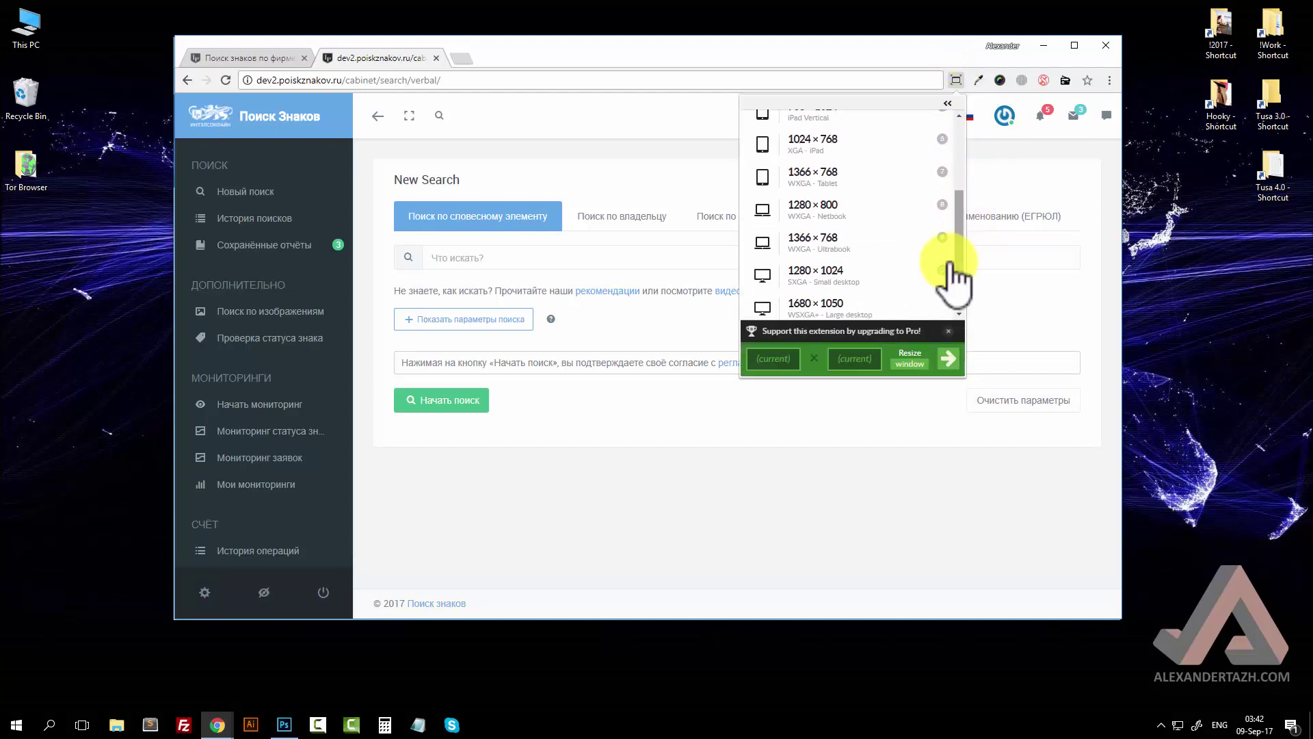
pyautogui.scroll(-1, 961, 269)
pyautogui.scroll(-1, 961, 269)
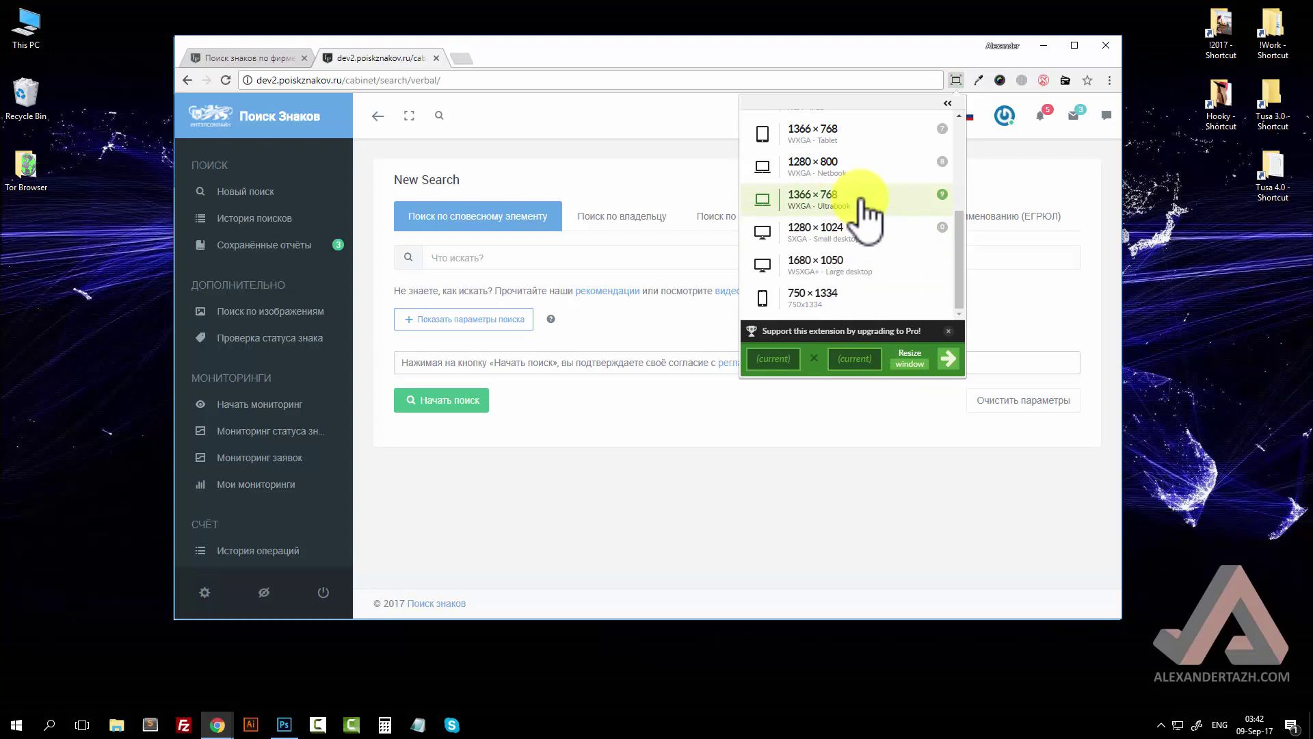
pyautogui.click(862, 200)
pyautogui.click(422, 50)
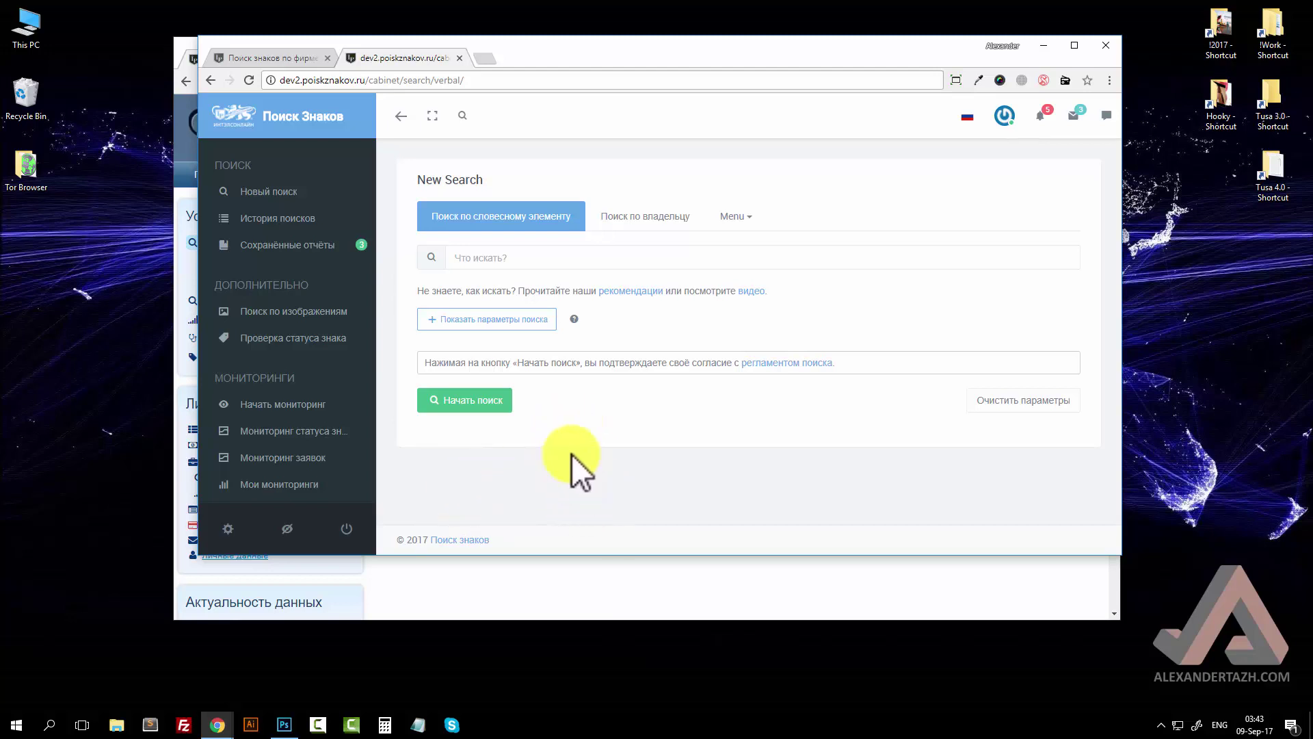
# Step: Examine how the overflow "Menu" beside the search type tabs shows and hides the remaining search types
pyautogui.click(724, 218)
pyautogui.click(757, 218)
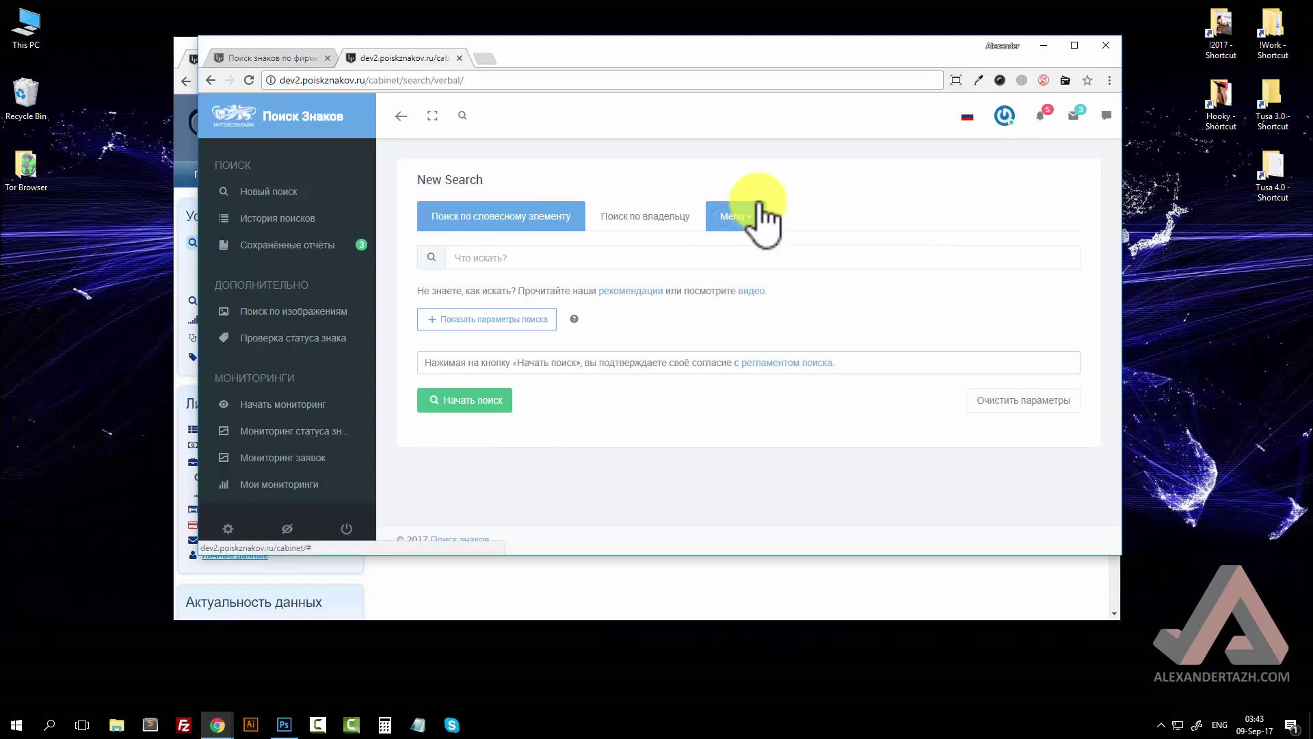
pyautogui.click(756, 202)
pyautogui.click(740, 274)
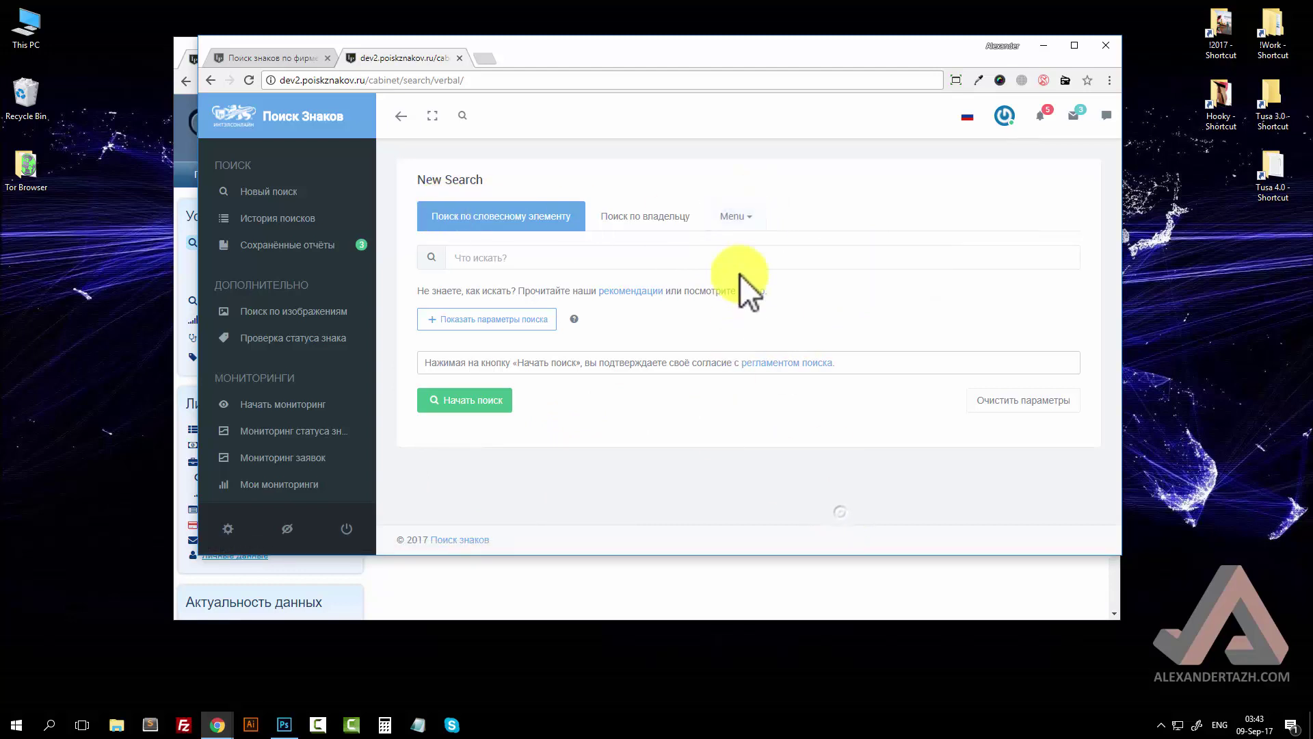
pyautogui.click(740, 224)
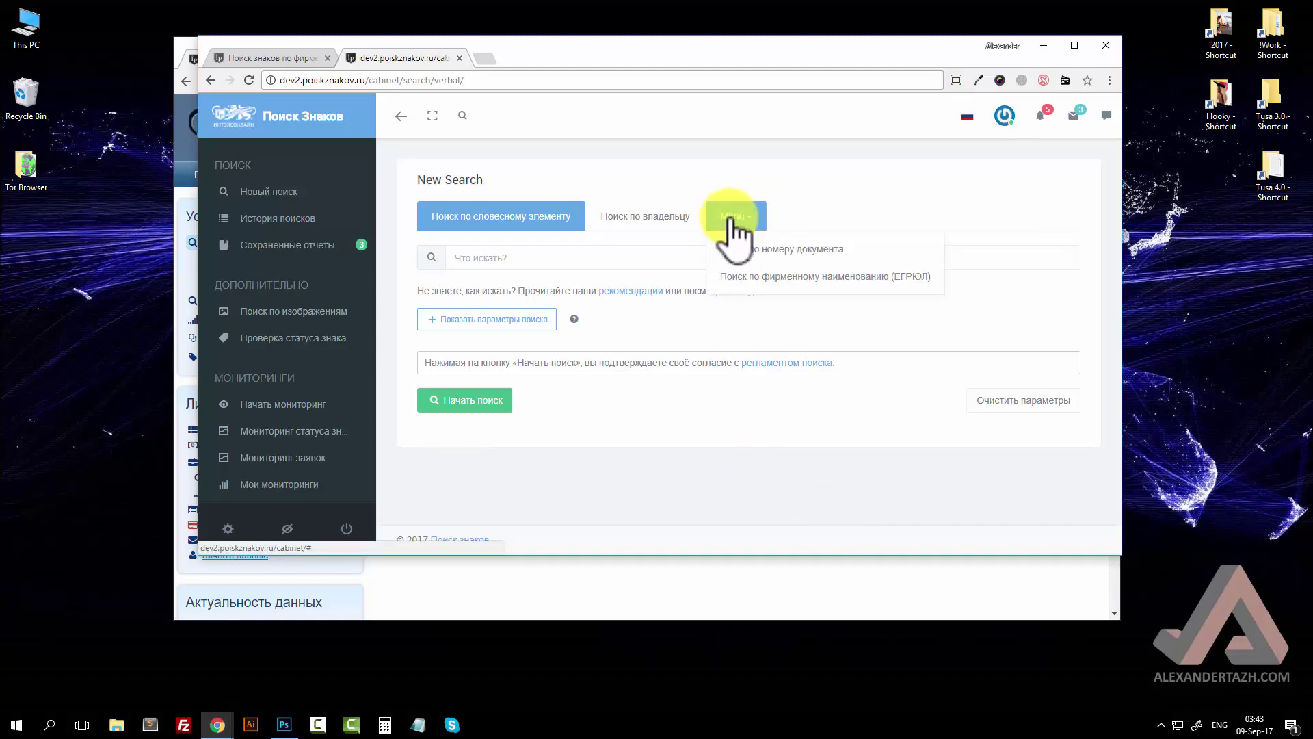
pyautogui.click(737, 220)
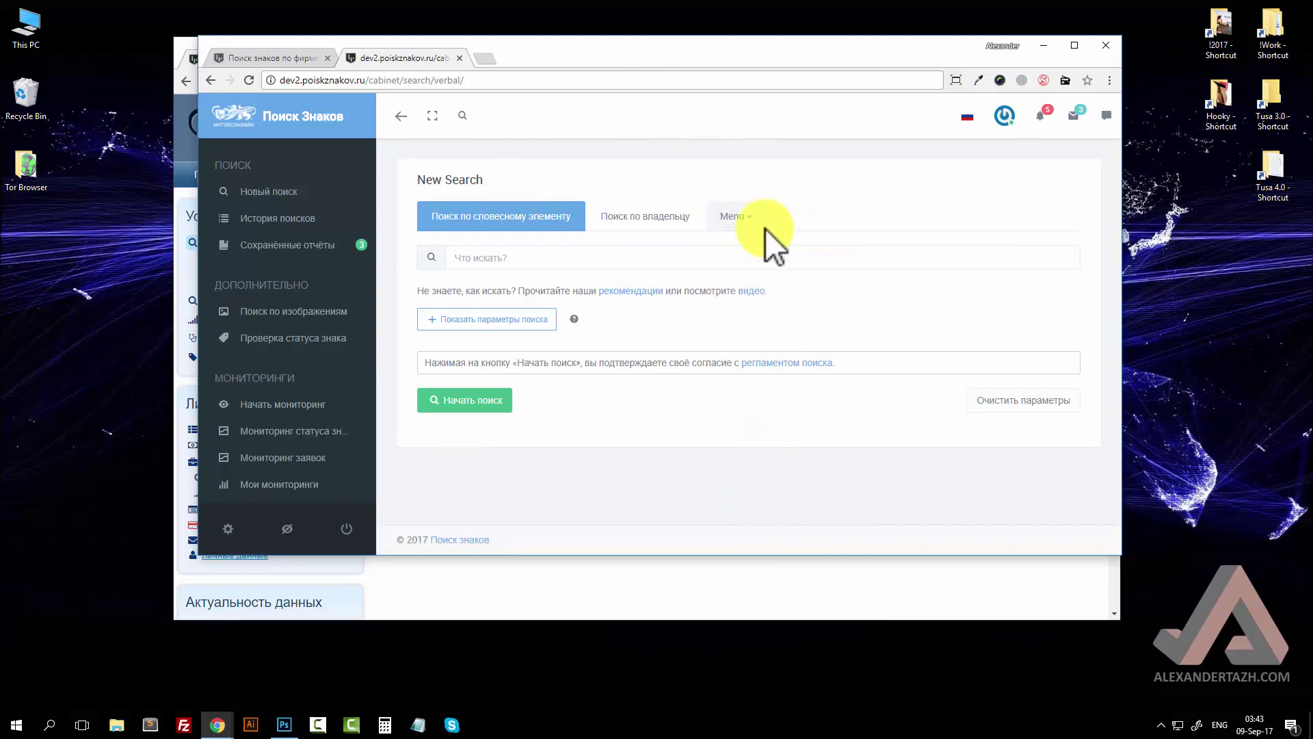
pyautogui.tripleClick(833, 527)
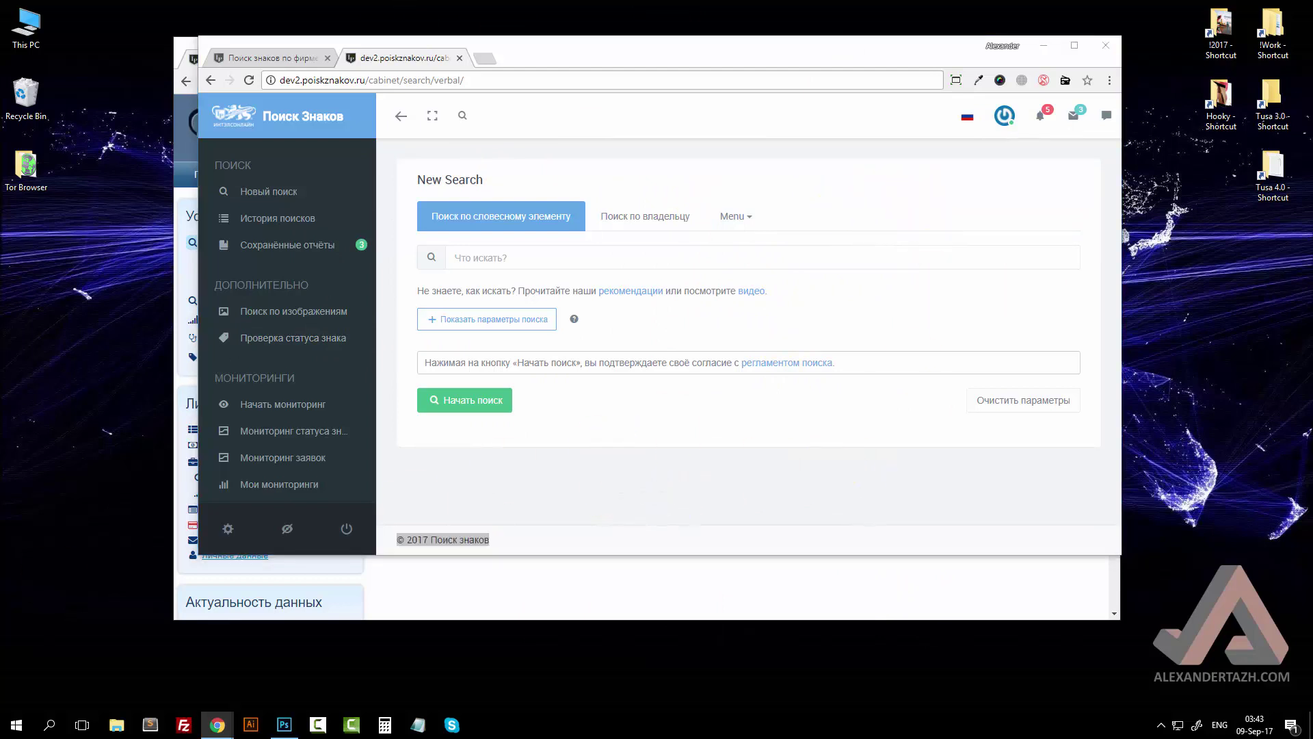
pyautogui.click(293, 441)
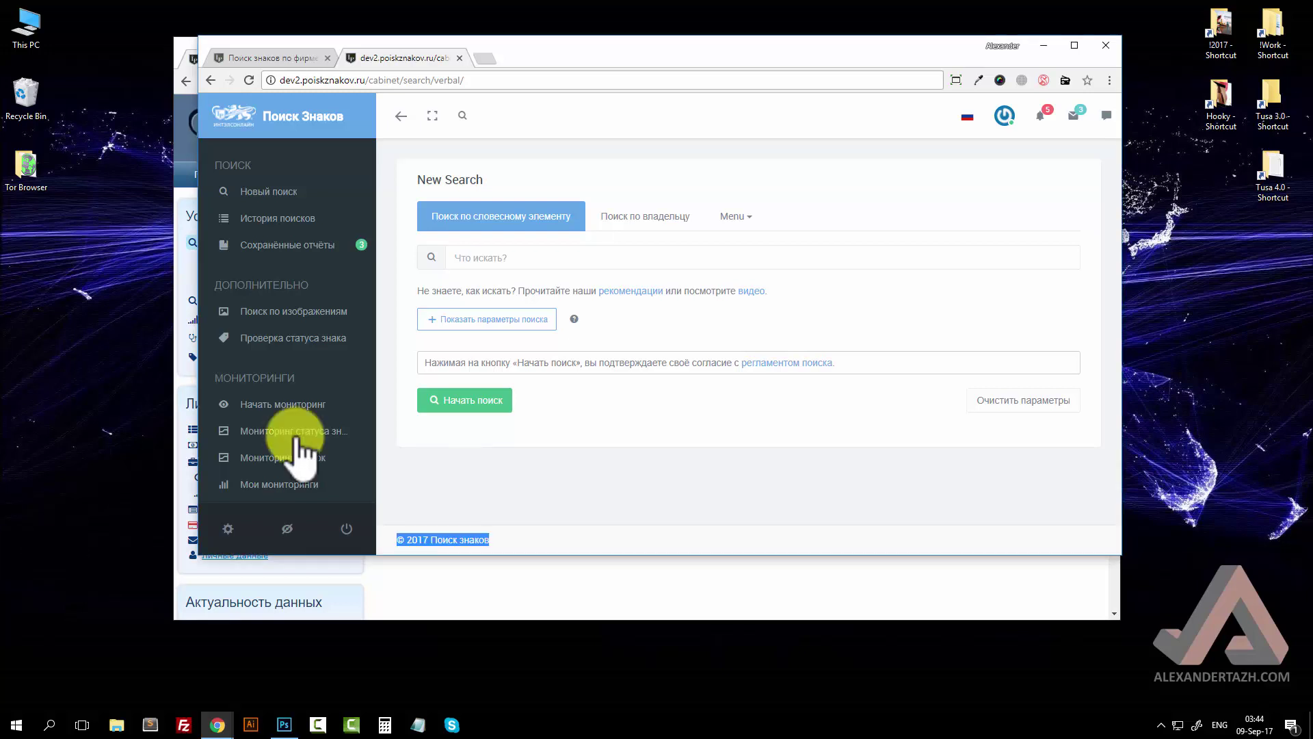
# Step: Enter "hook" as the search query and highlight the search cost line
pyautogui.click(520, 258)
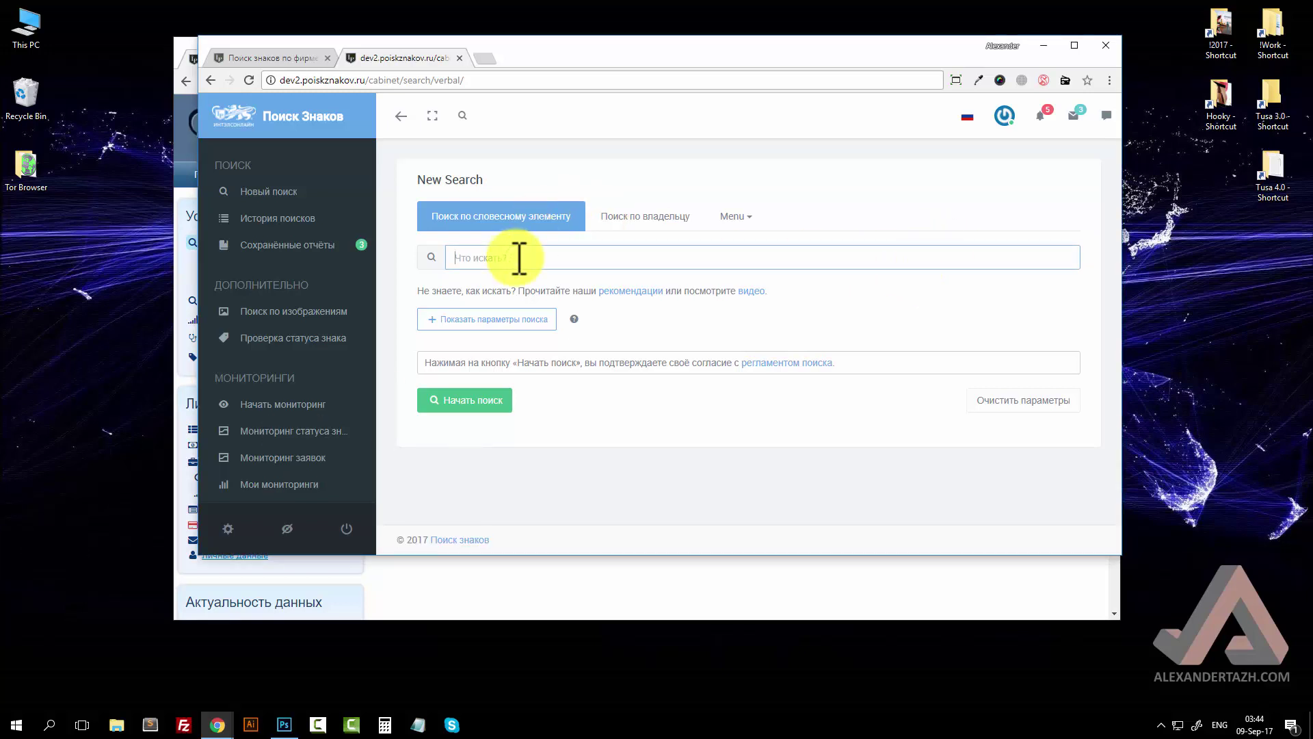
pyautogui.write('h')
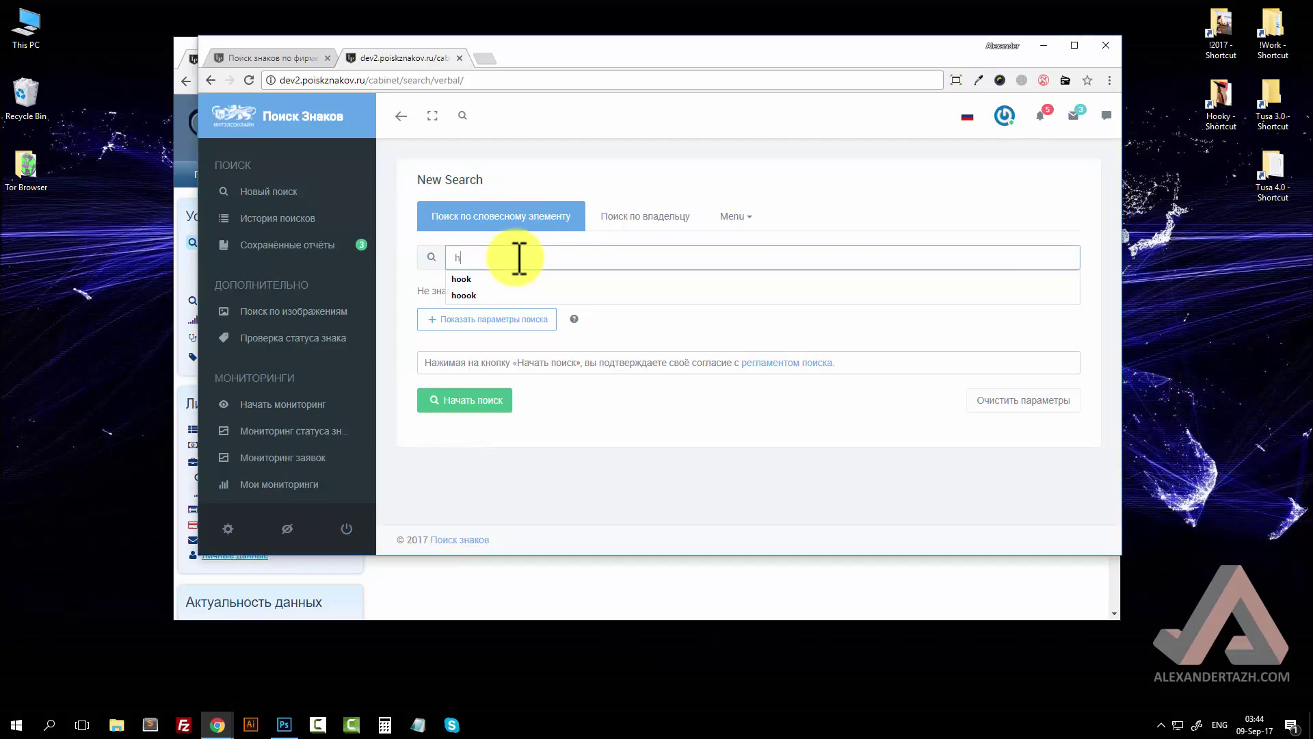
pyautogui.write('ook')
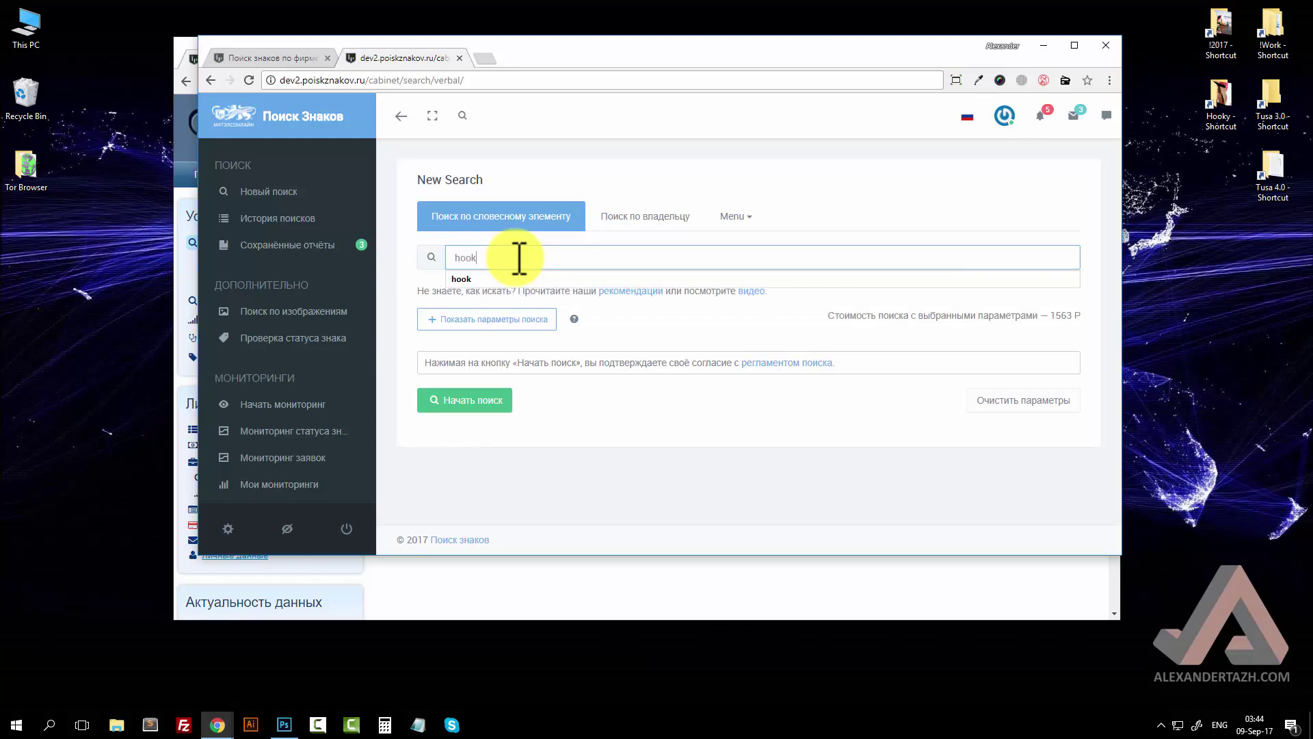
pyautogui.click(665, 310)
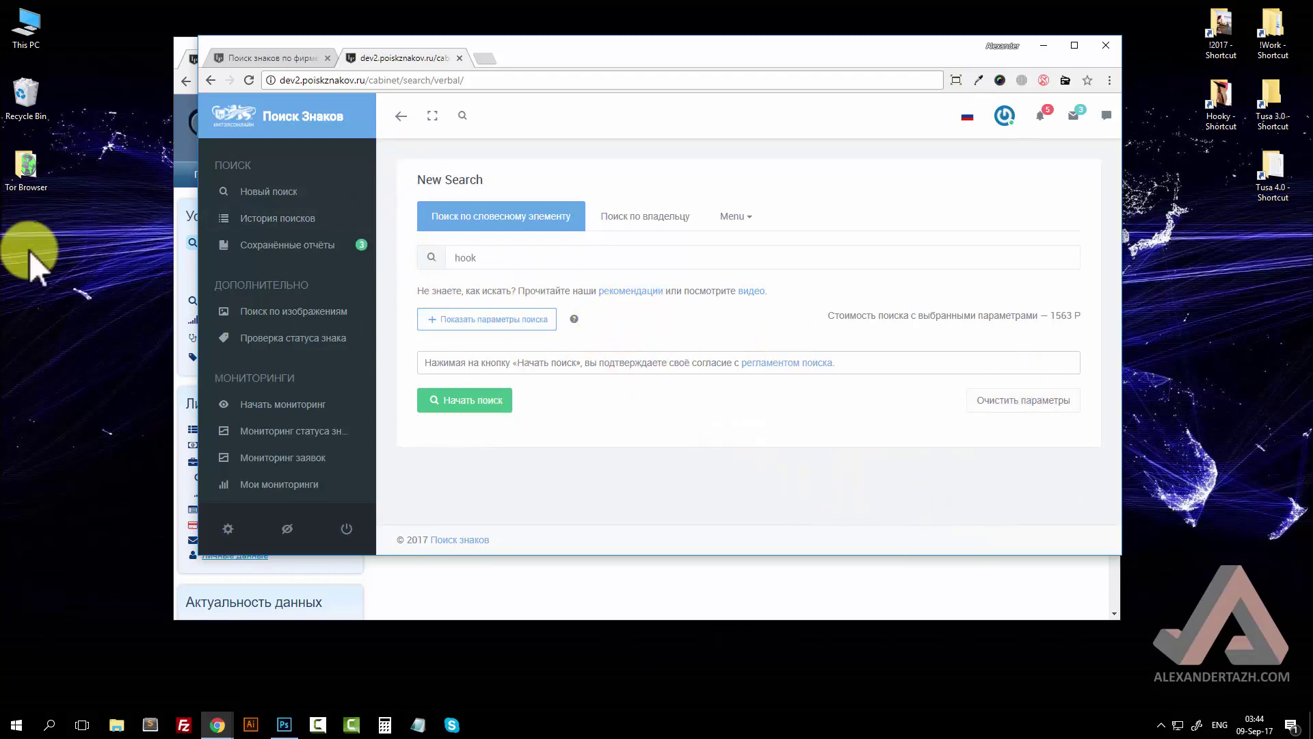
pyautogui.moveTo(1086, 318); pyautogui.dragTo(835, 316)
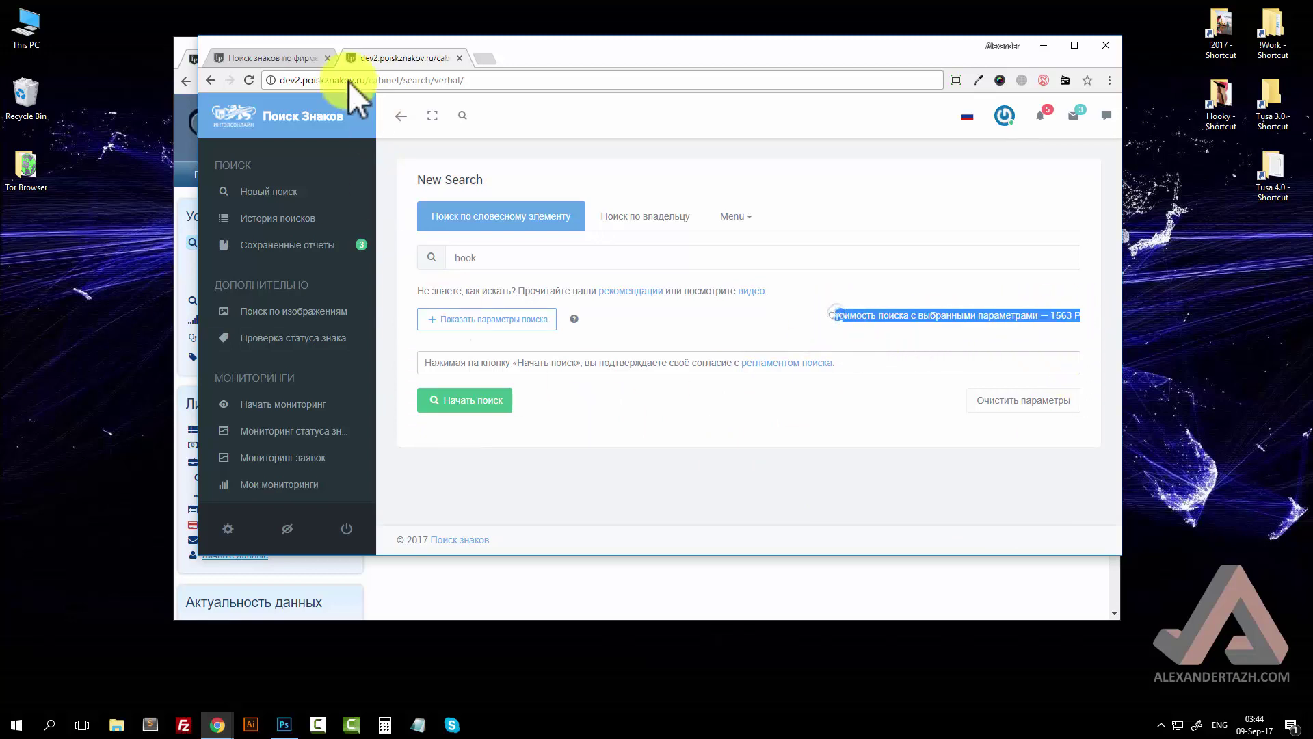
# Step: Reload the search page, enter "hook" as the query again and leave the search field
pyautogui.click(249, 80)
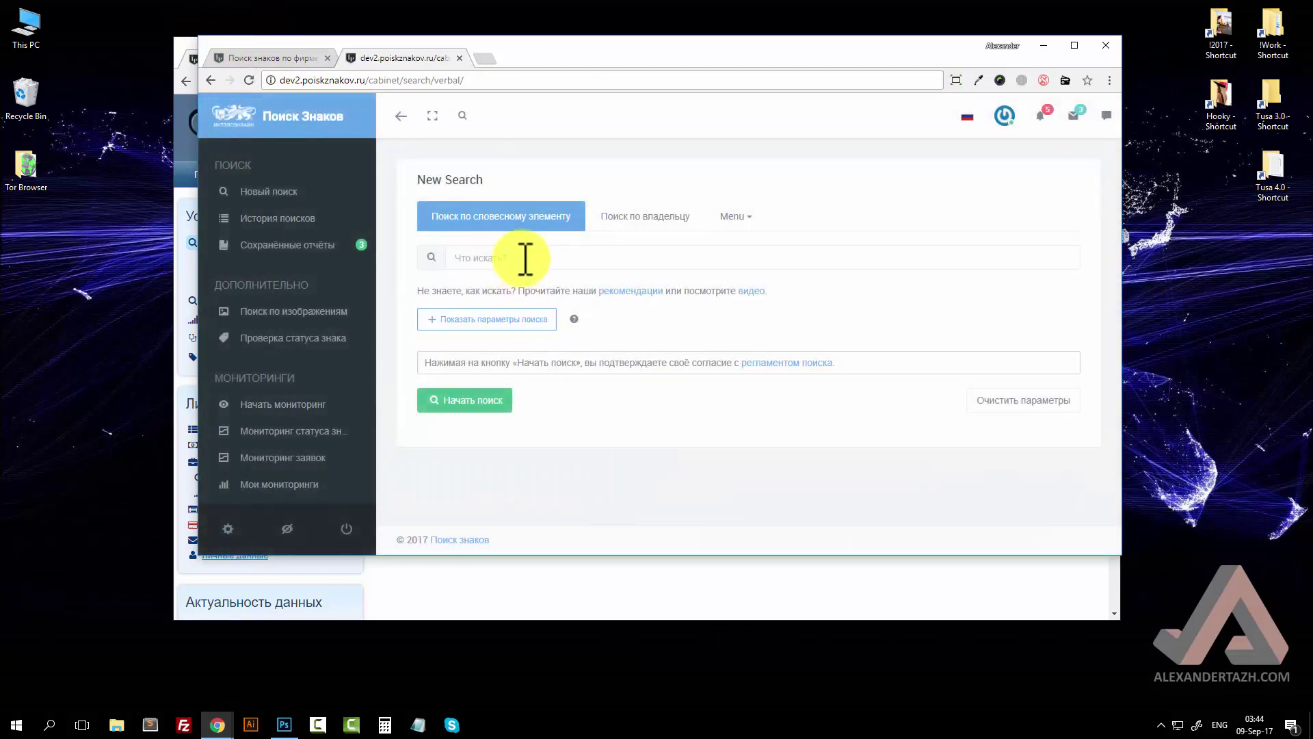
pyautogui.click(523, 258)
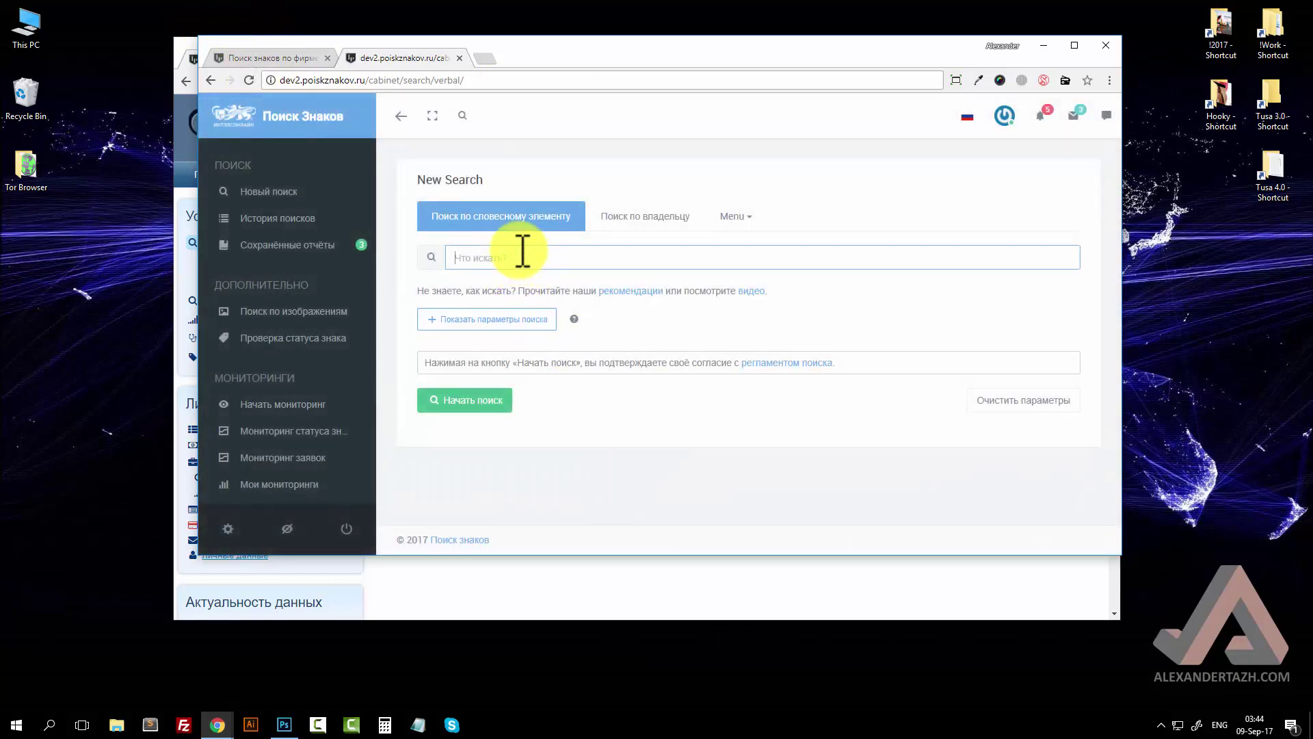
pyautogui.write('hook')
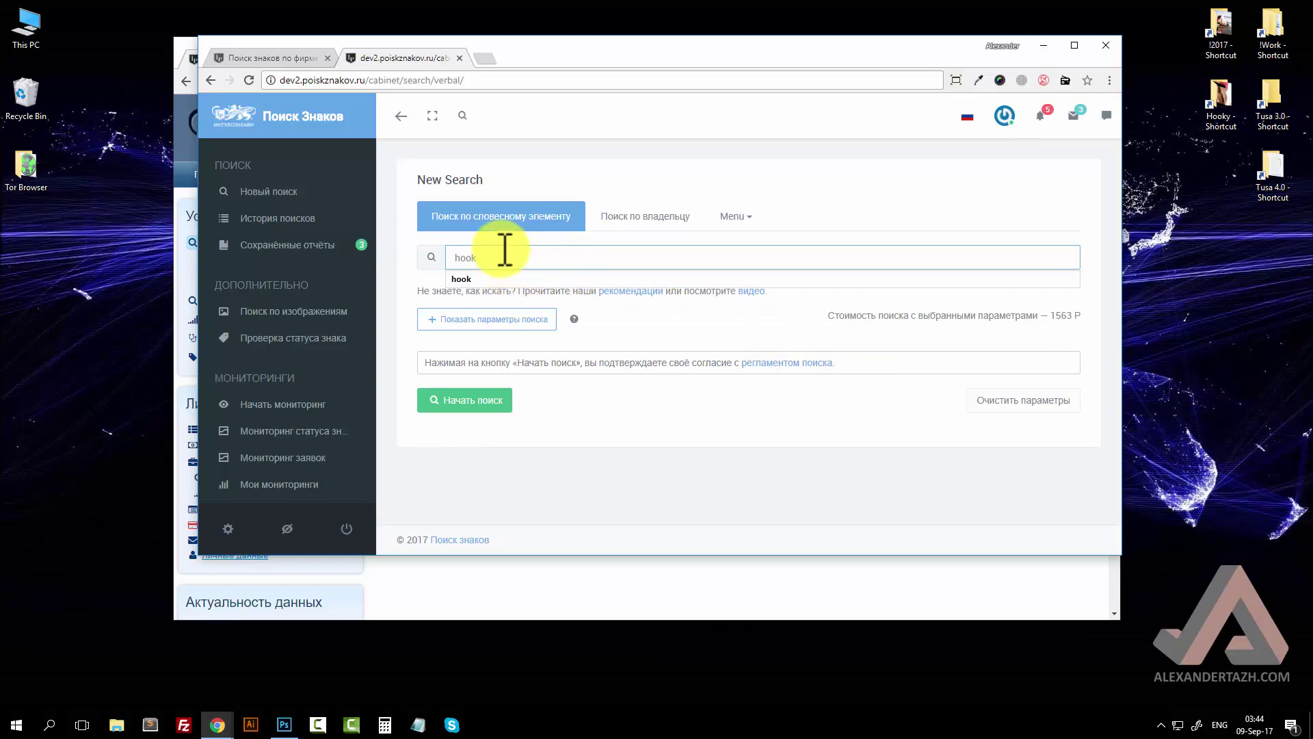
pyautogui.click(507, 252)
pyautogui.click(687, 322)
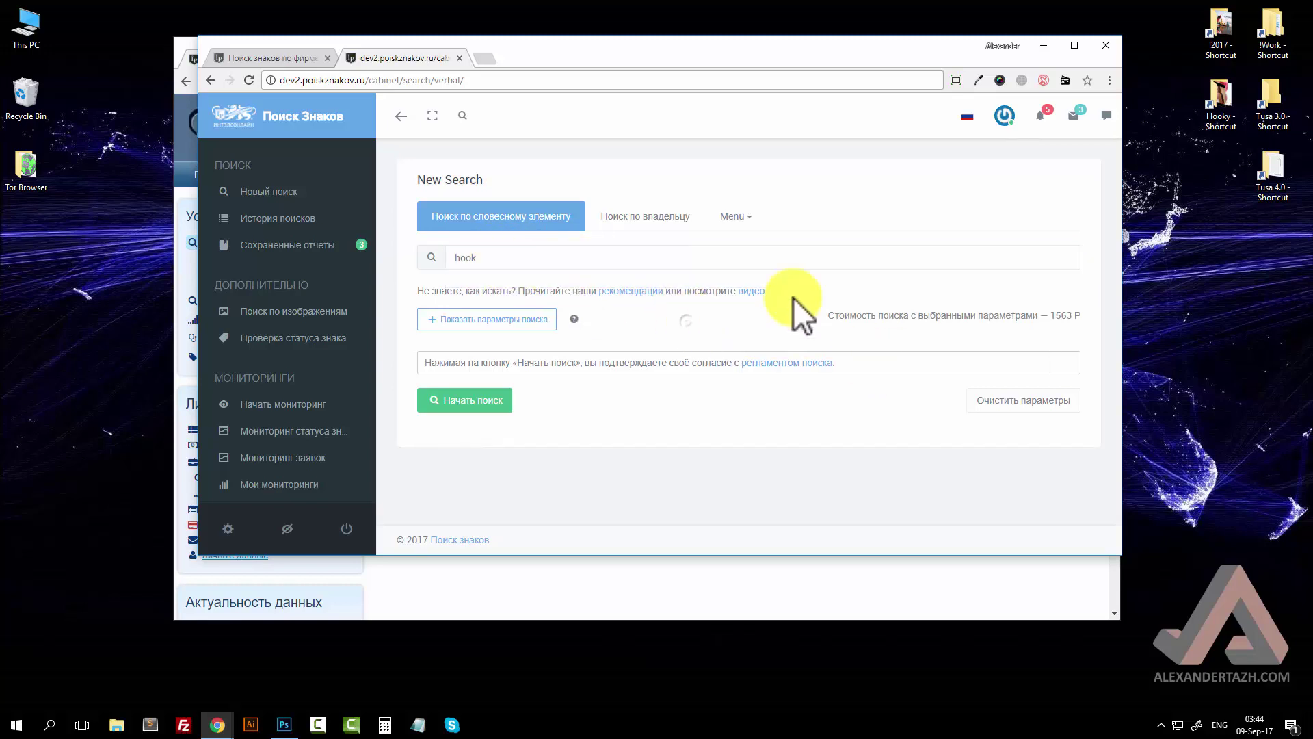
# Step: Examine the search cost line while moving focus in and out of the filled search field
pyautogui.click(520, 257)
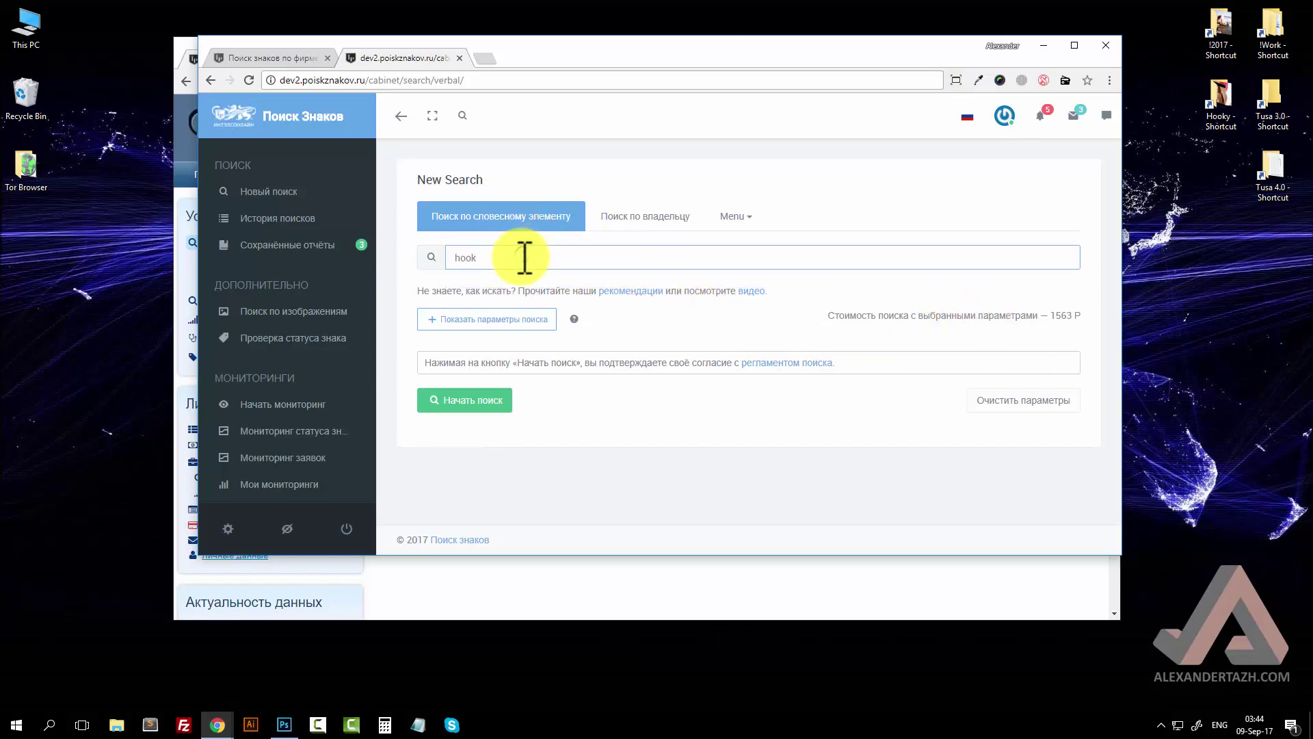
pyautogui.click(704, 332)
pyautogui.click(520, 258)
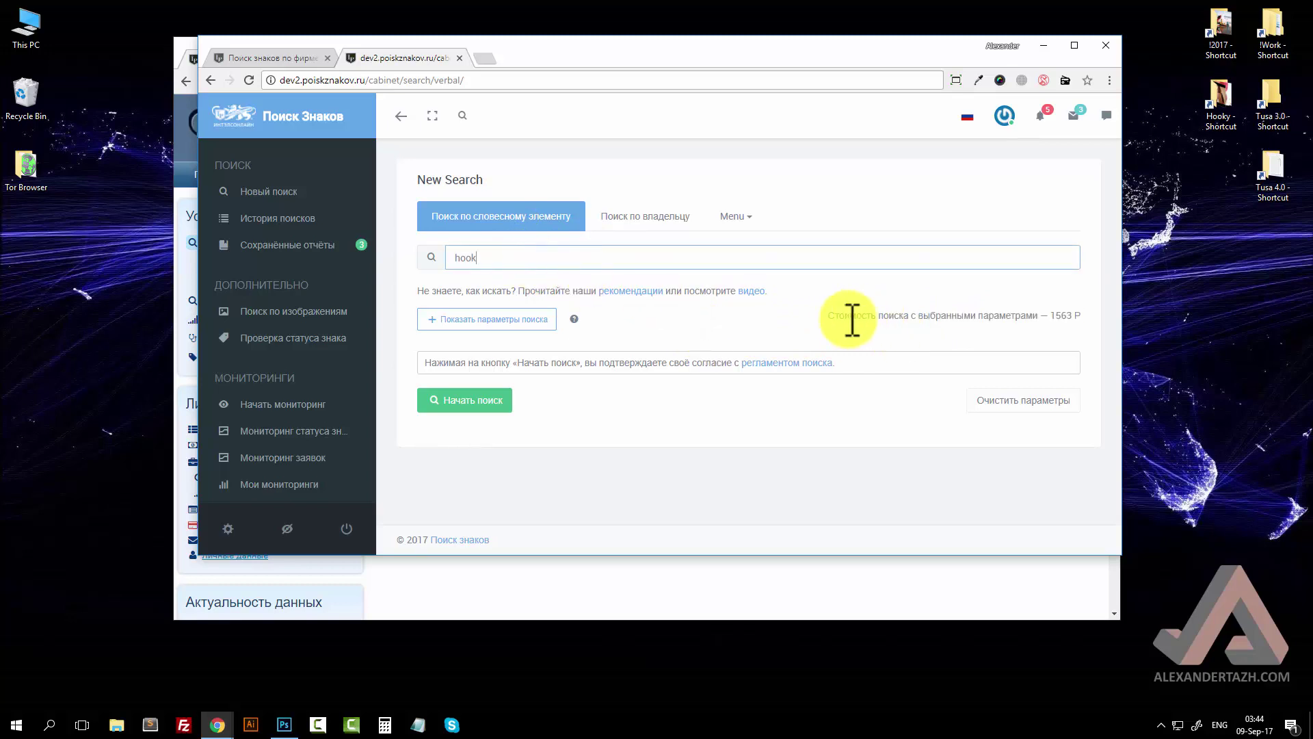
pyautogui.click(848, 319)
pyautogui.click(500, 257)
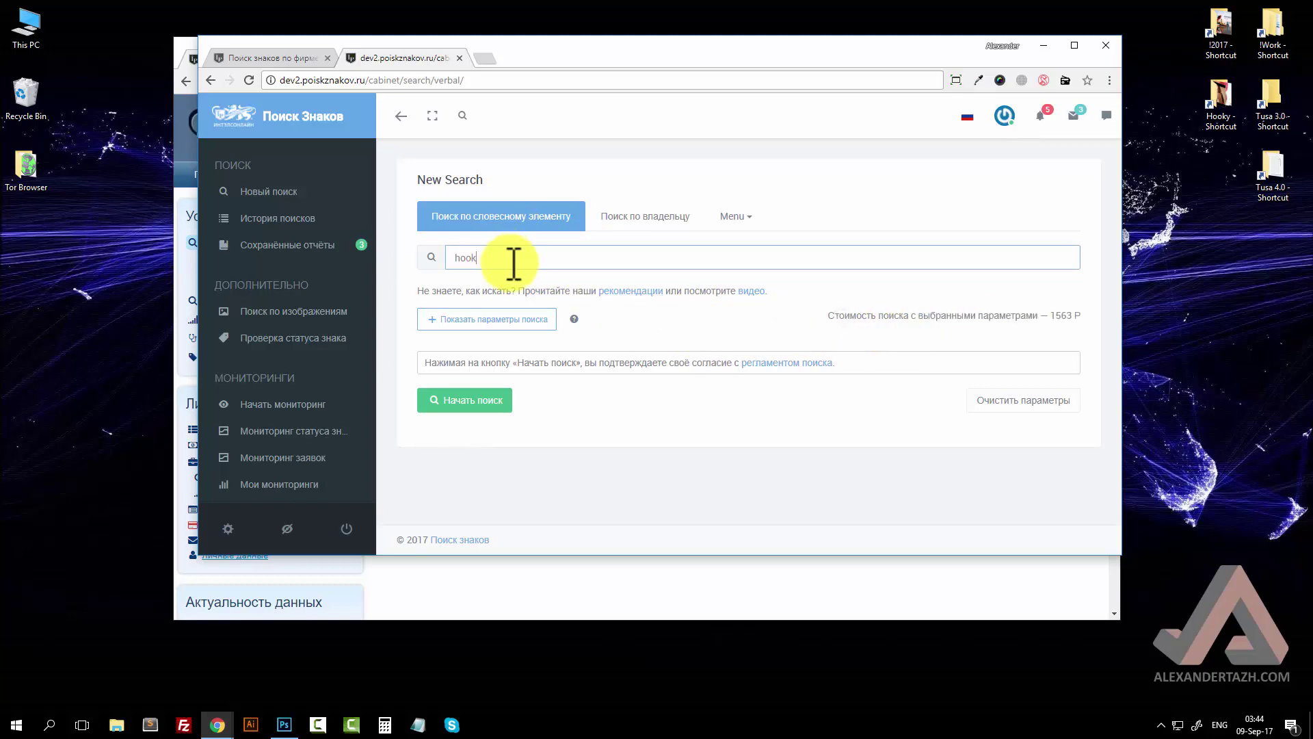
pyautogui.click(515, 259)
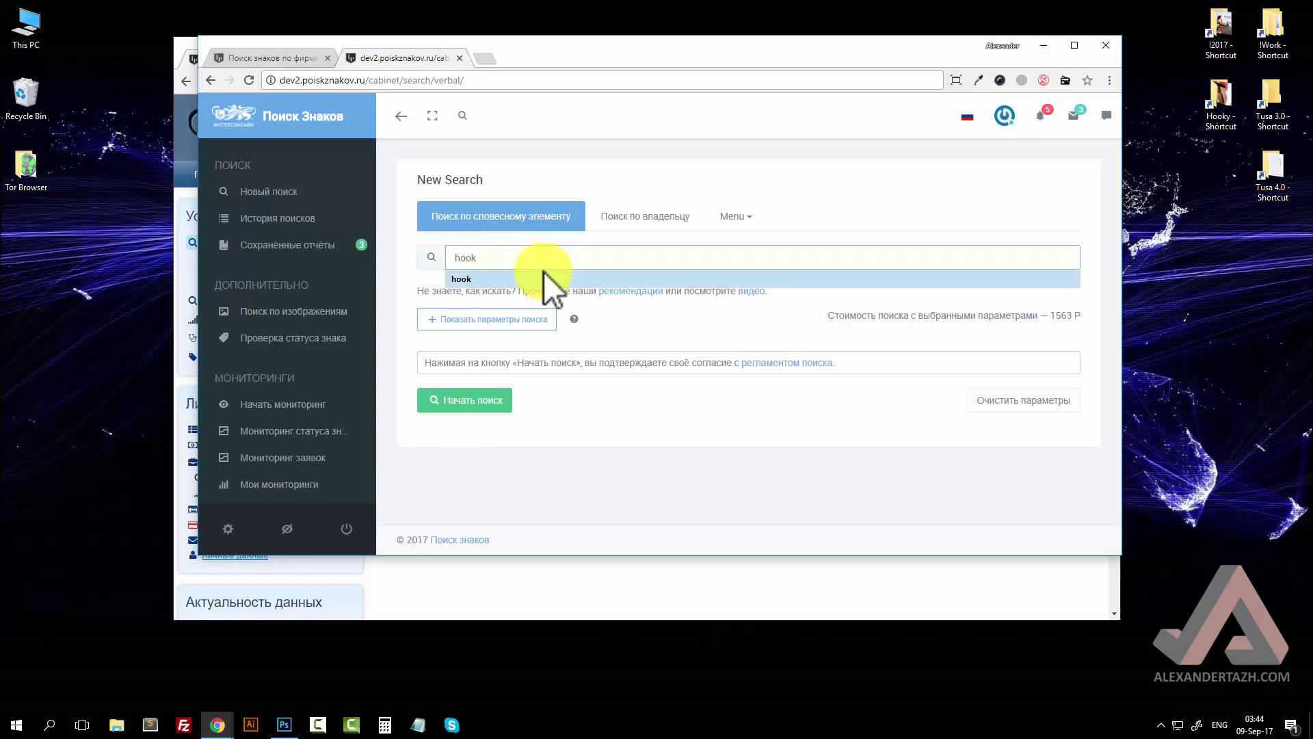
pyautogui.click(813, 312)
pyautogui.moveTo(843, 315); pyautogui.dragTo(1069, 325)
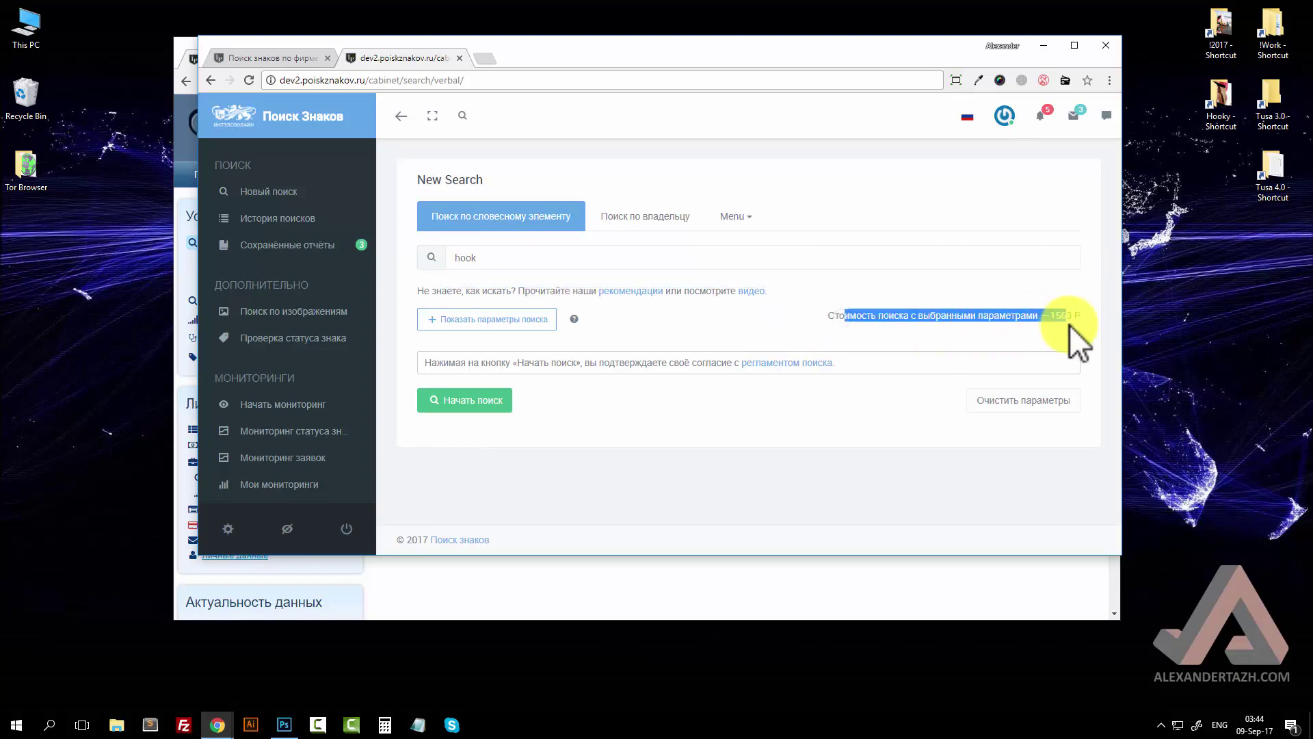
pyautogui.tripleClick(1073, 316)
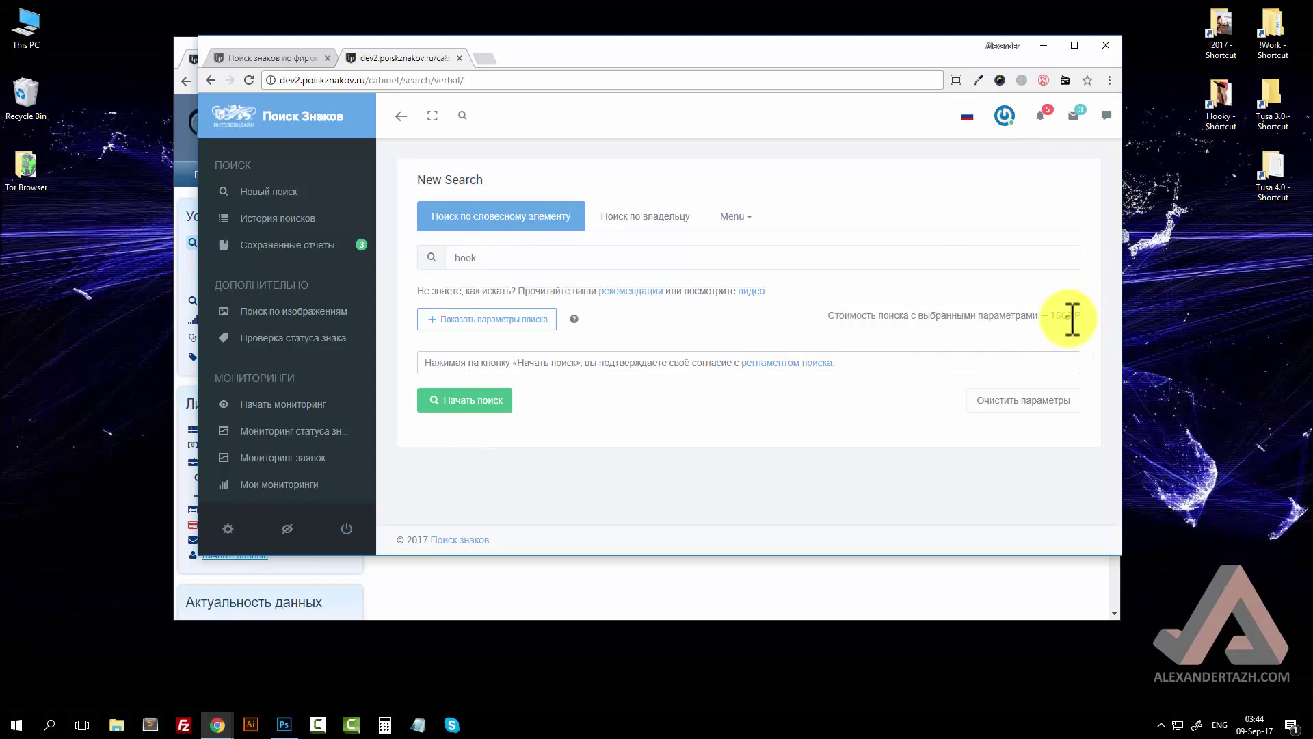
pyautogui.click(843, 315)
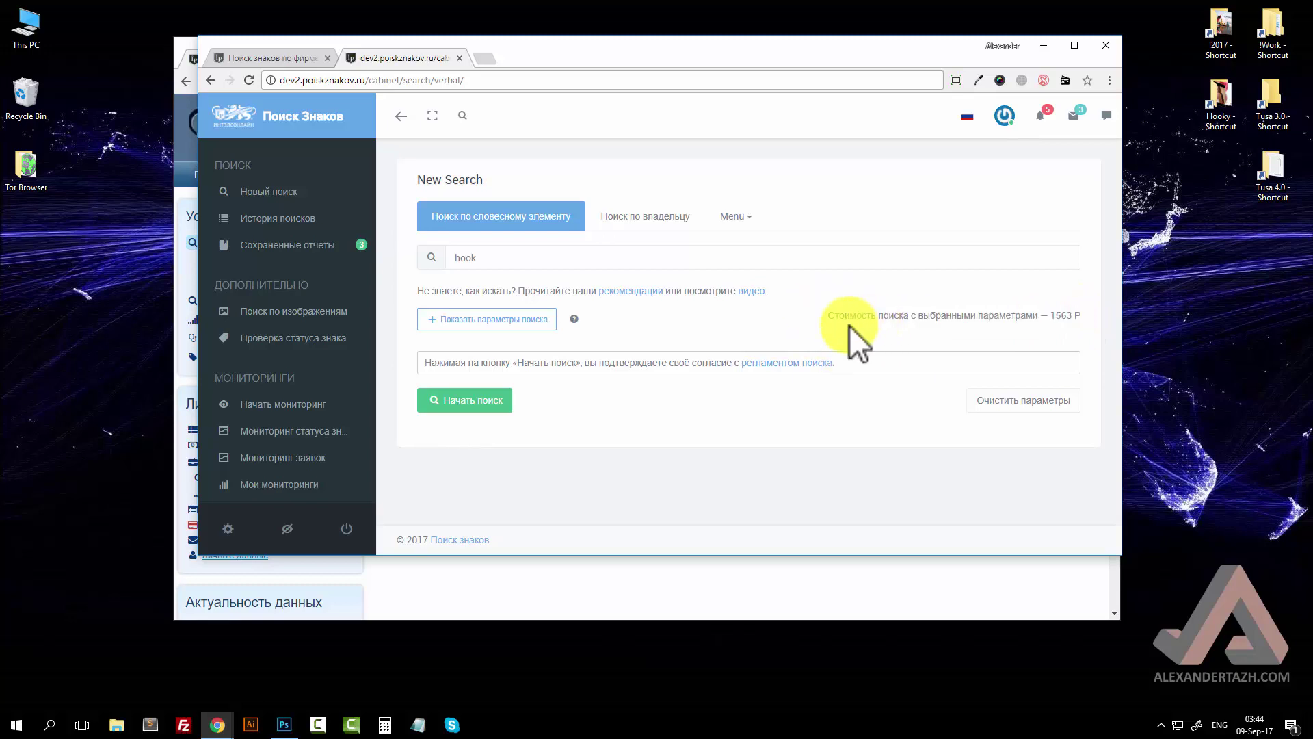
# Step: Replace the search query with "tuds" and move the focus out of the field
pyautogui.doubleClick(476, 257)
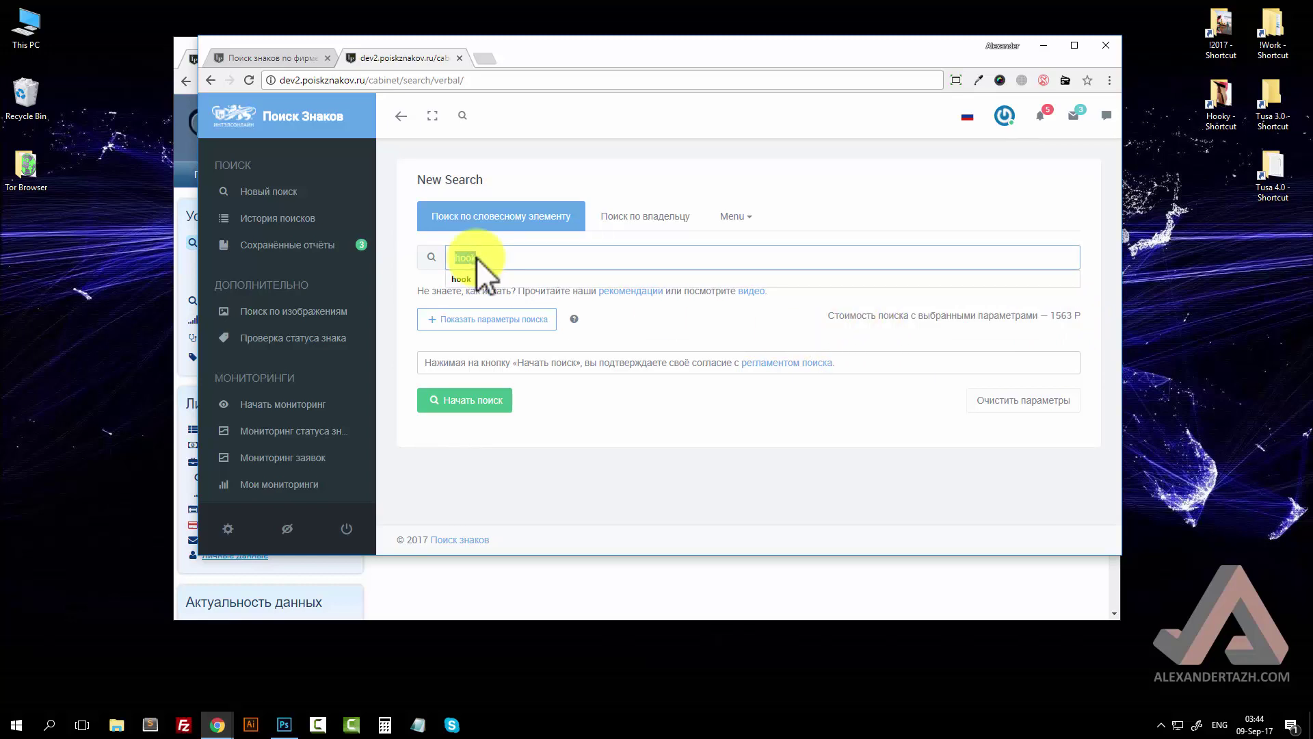
pyautogui.write('tuds')
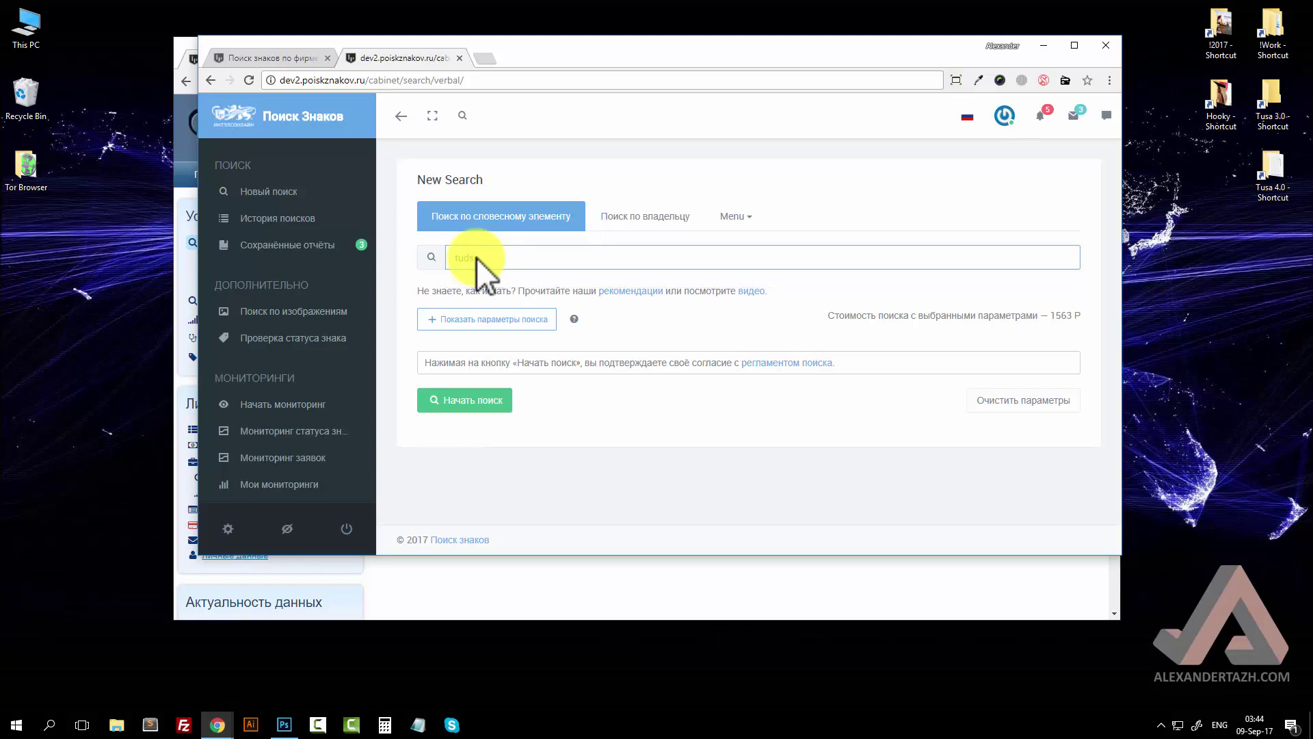
pyautogui.press('Tab')
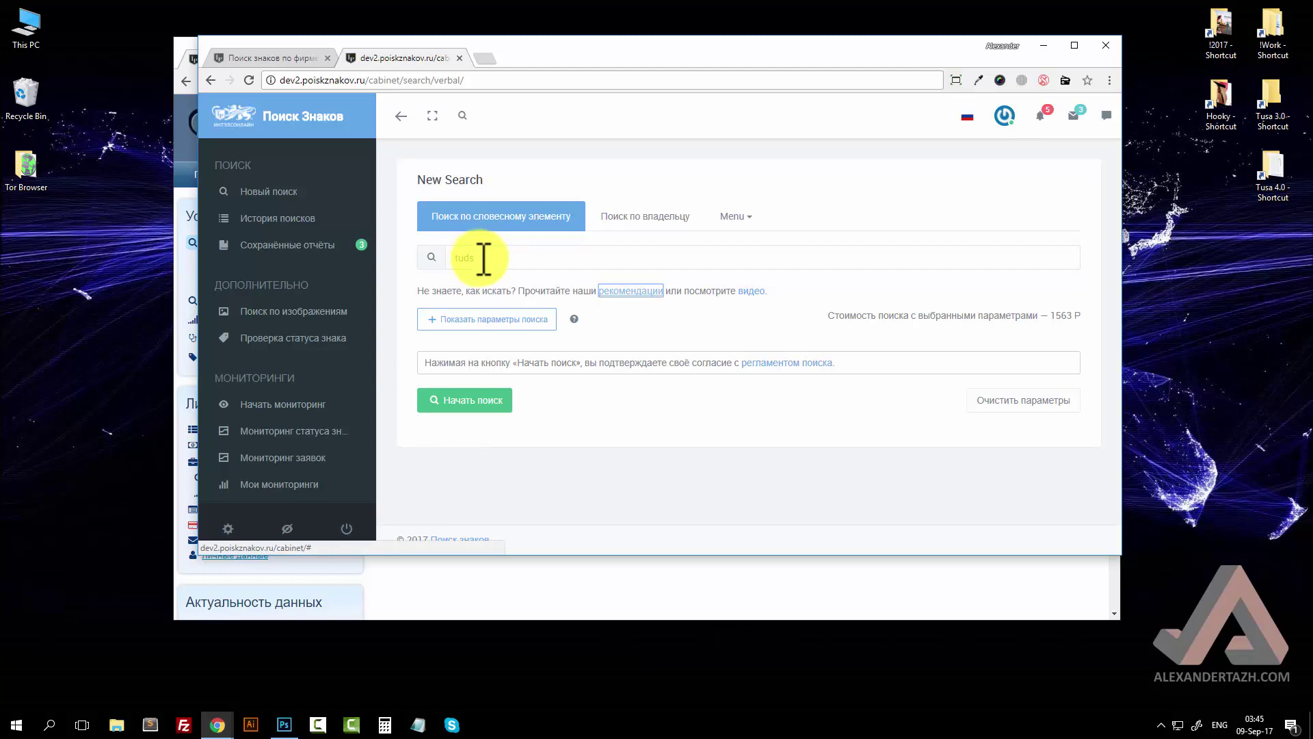
# Step: Replace the search query with "poisk" and leave the search field
pyautogui.doubleClick(499, 262)
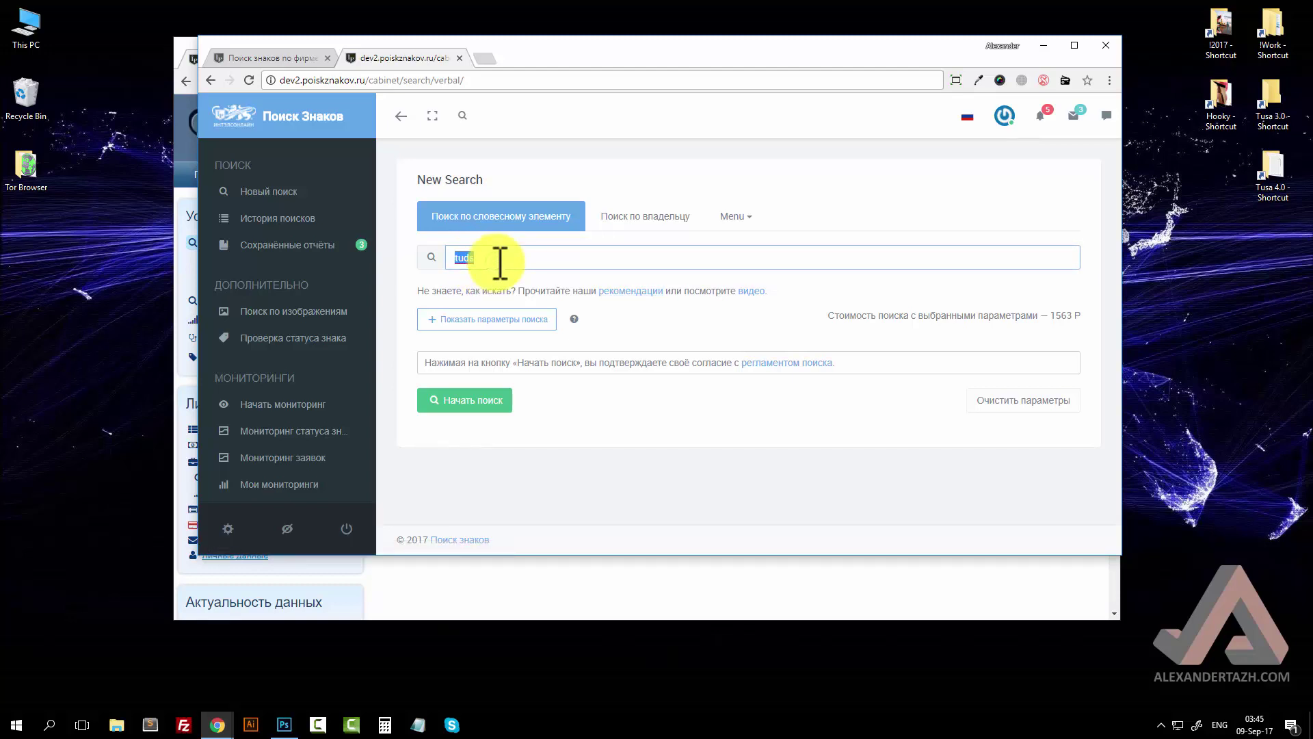
pyautogui.write('ghjp')
pyautogui.press('BackSpace')
pyautogui.press('BackSpace')
pyautogui.press('BackSpace')
pyautogui.click(675, 321)
pyautogui.click(513, 258)
pyautogui.write('poi')
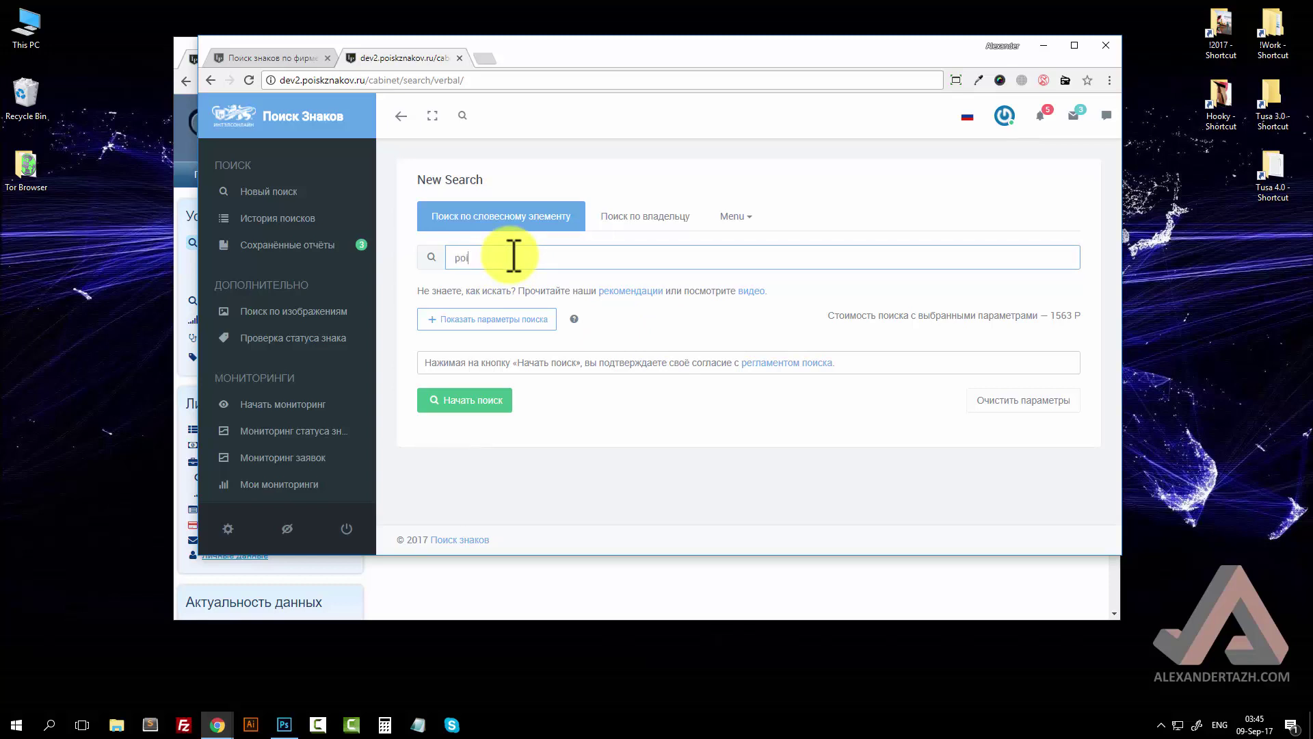
pyautogui.write('ksk')
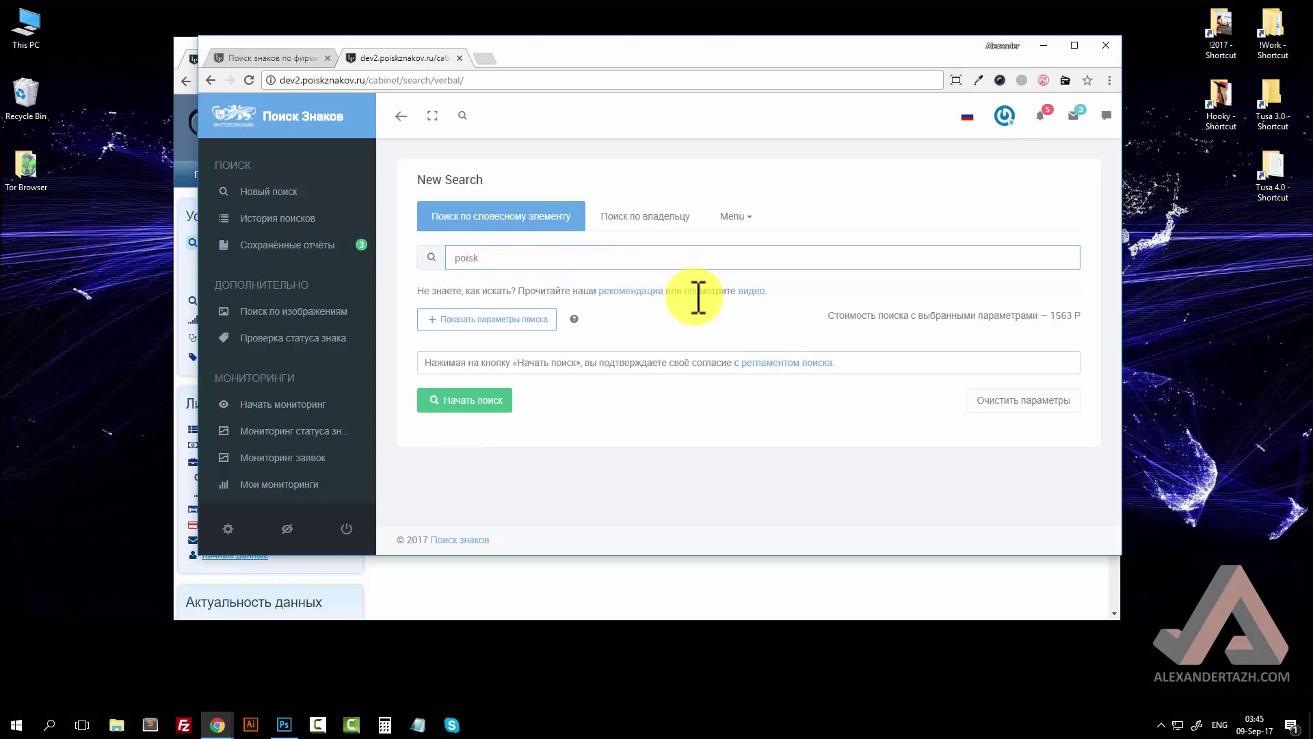
pyautogui.click(757, 315)
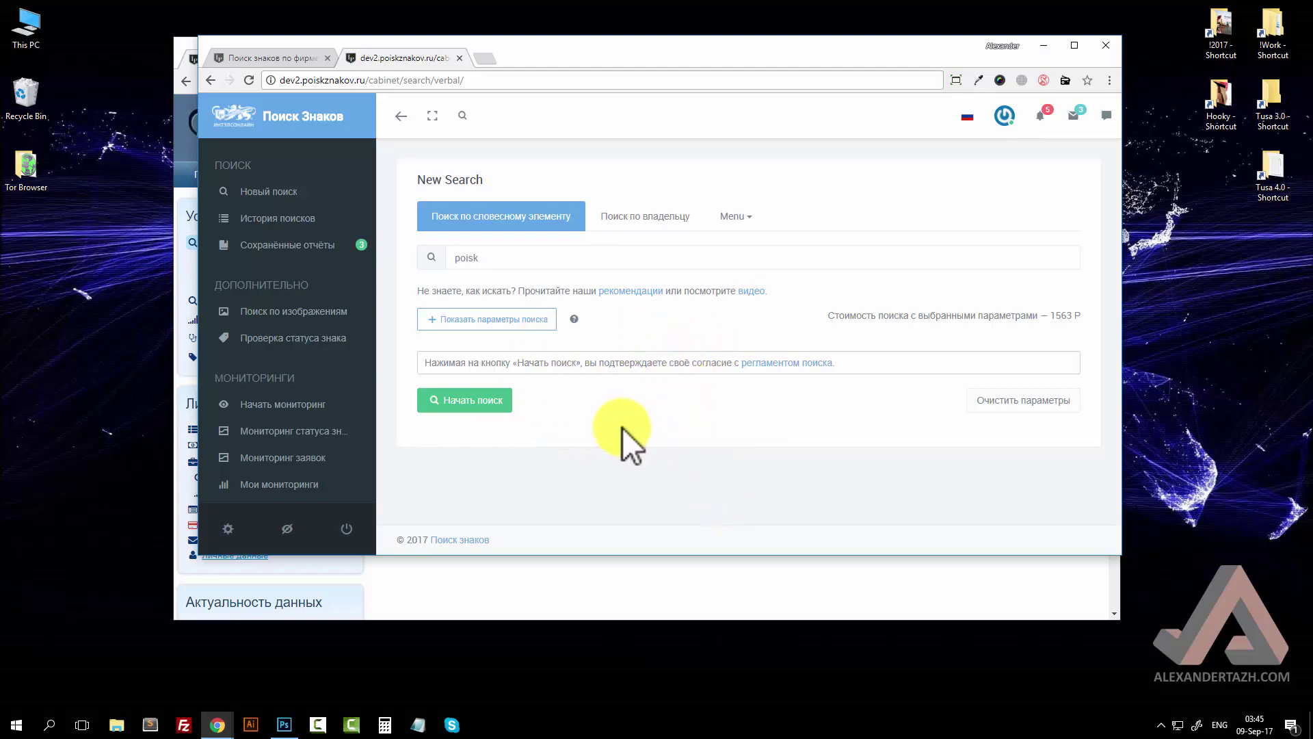
pyautogui.moveTo(575, 319)
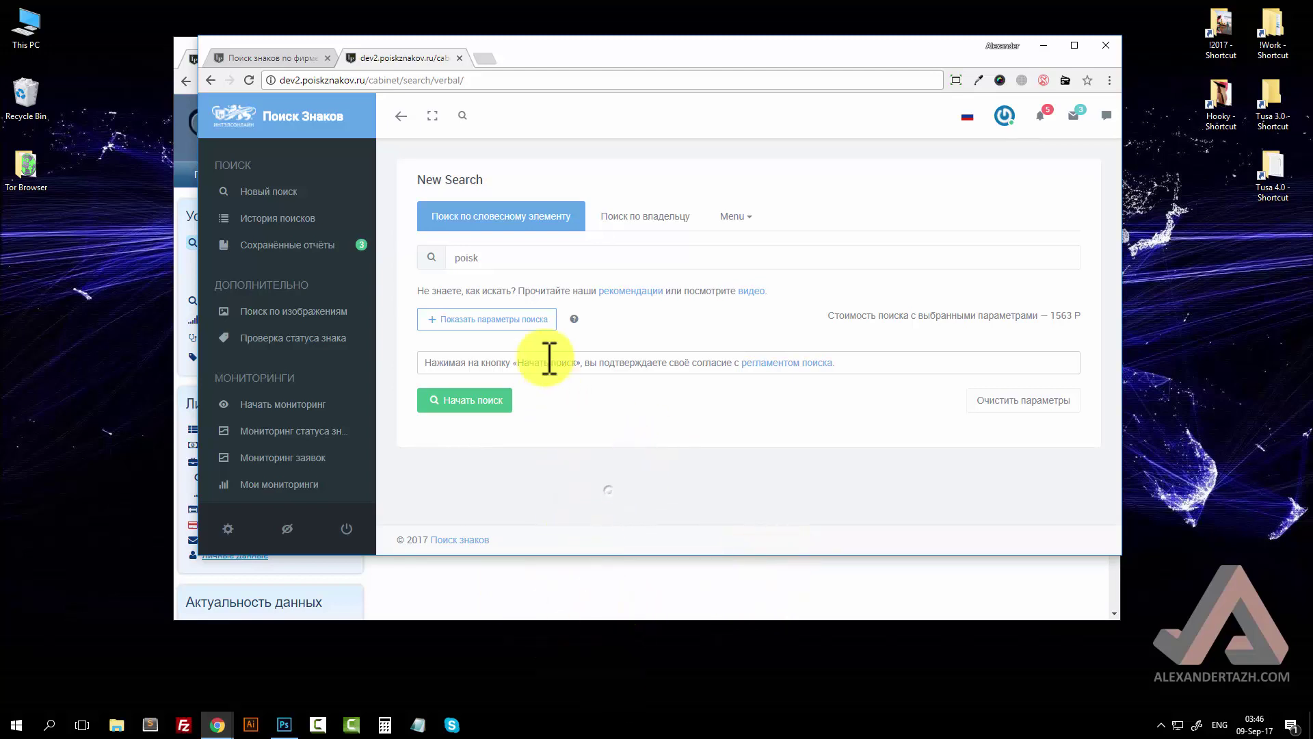
# Step: View the help note about search parameters twice and close it each time
pyautogui.click(574, 319)
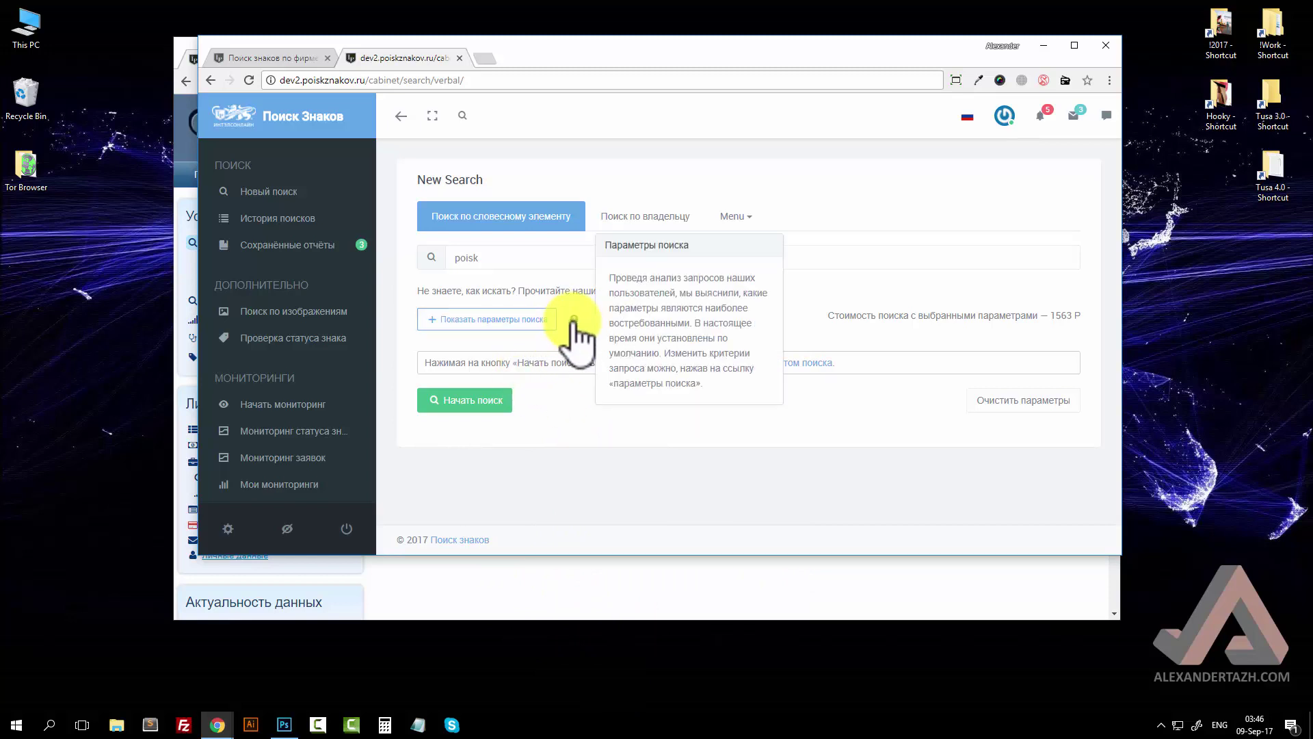
pyautogui.click(575, 318)
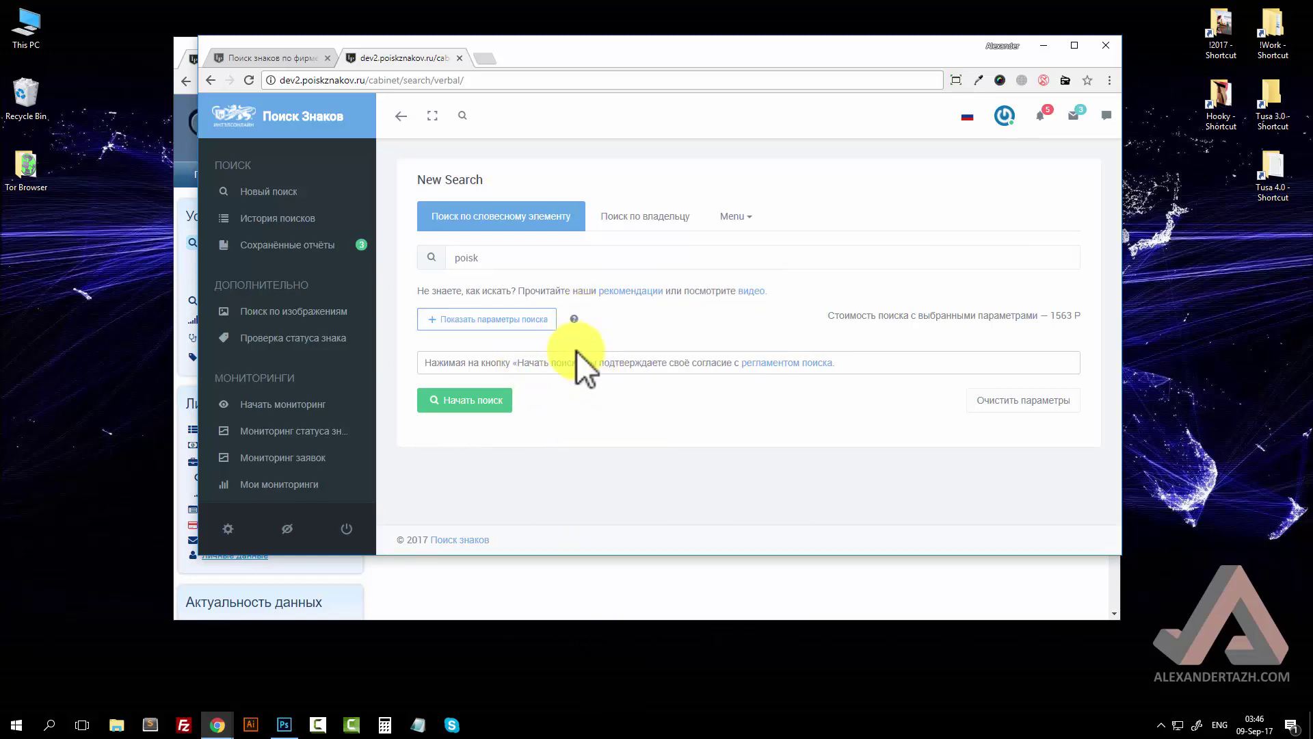
pyautogui.click(574, 319)
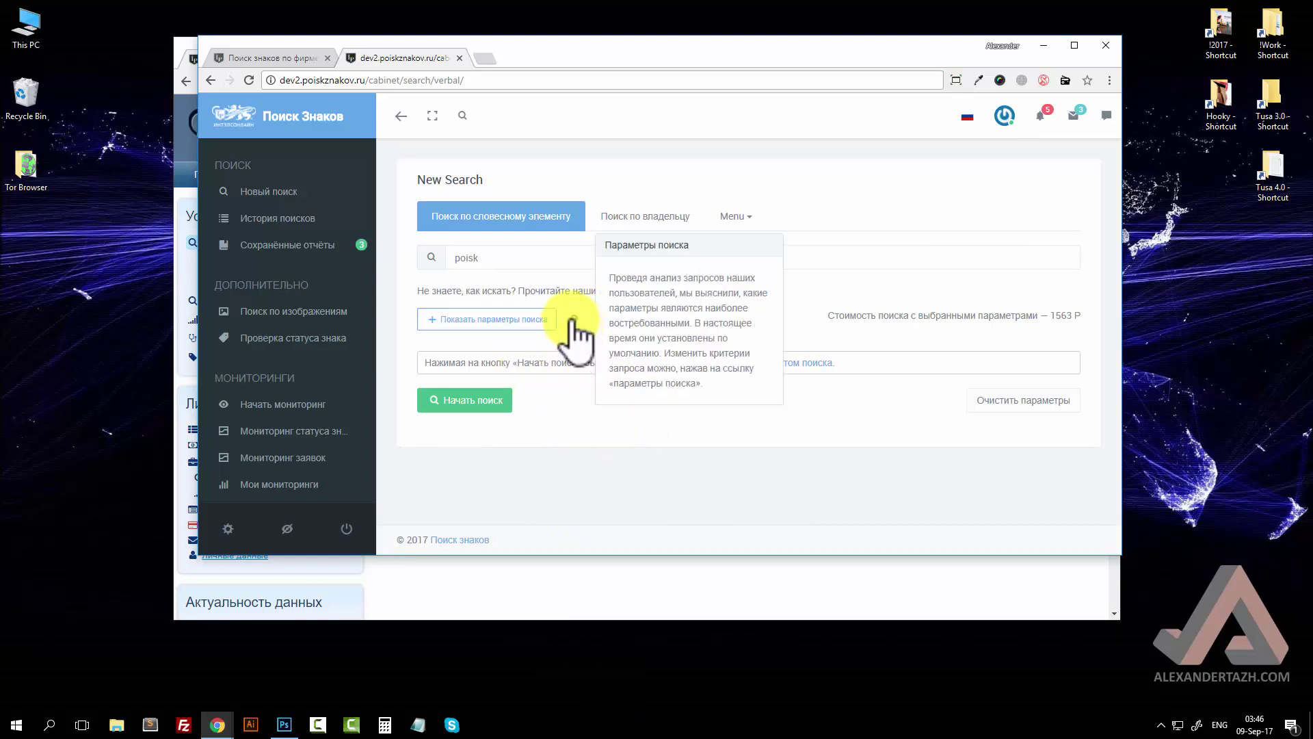
pyautogui.click(774, 508)
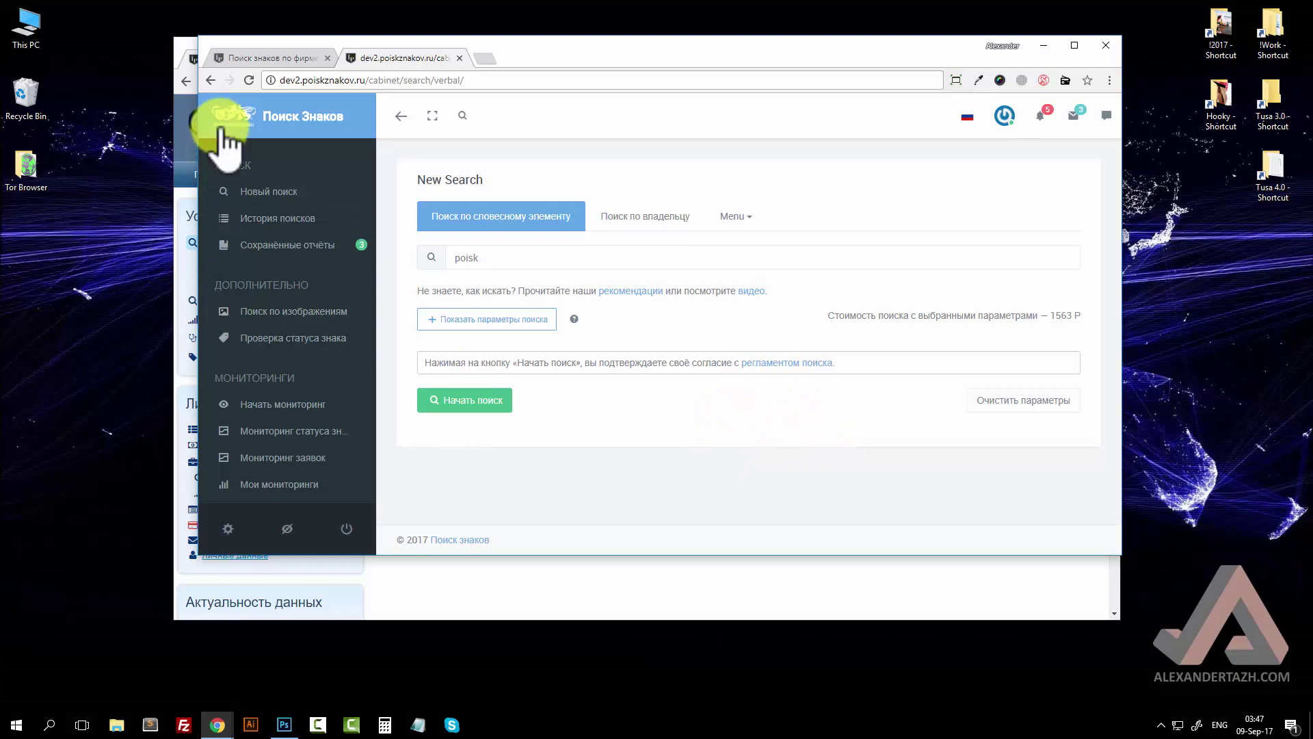
# Step: Open the search regulations from the old site's search page and skim them through to the end
pyautogui.click(281, 57)
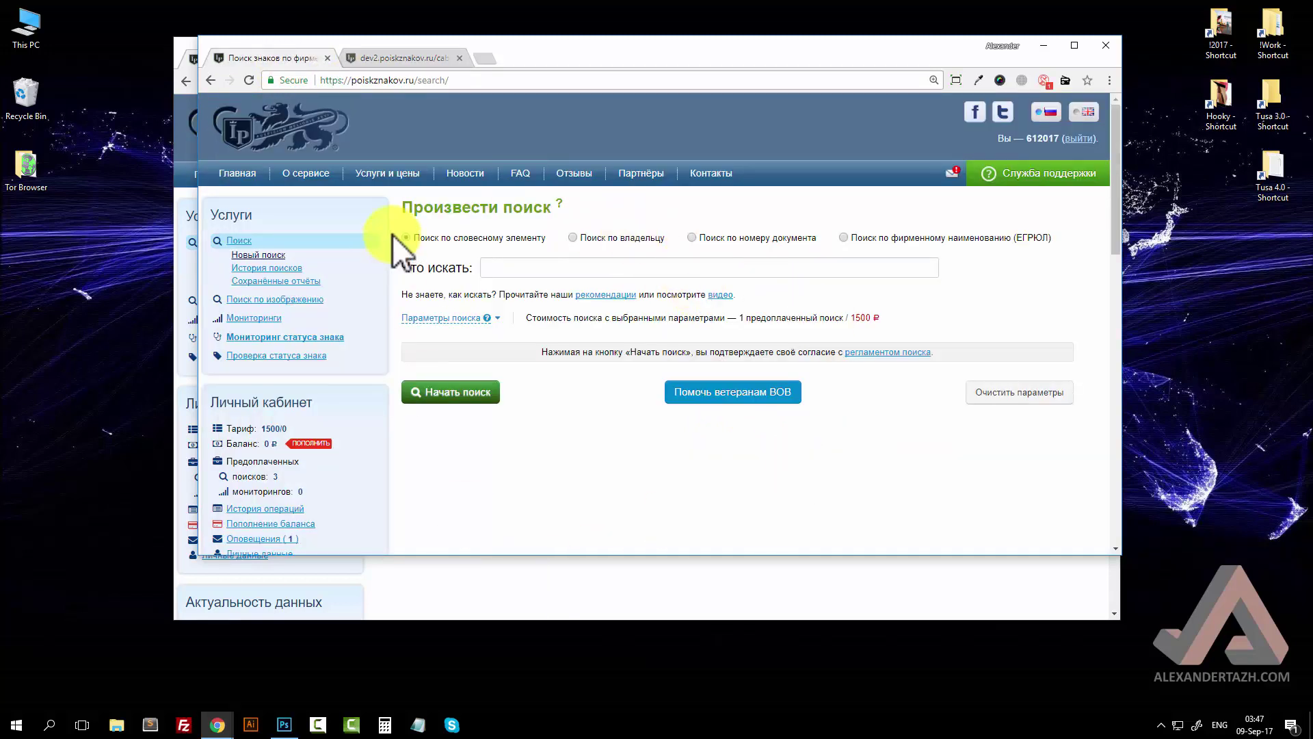
pyautogui.click(880, 353)
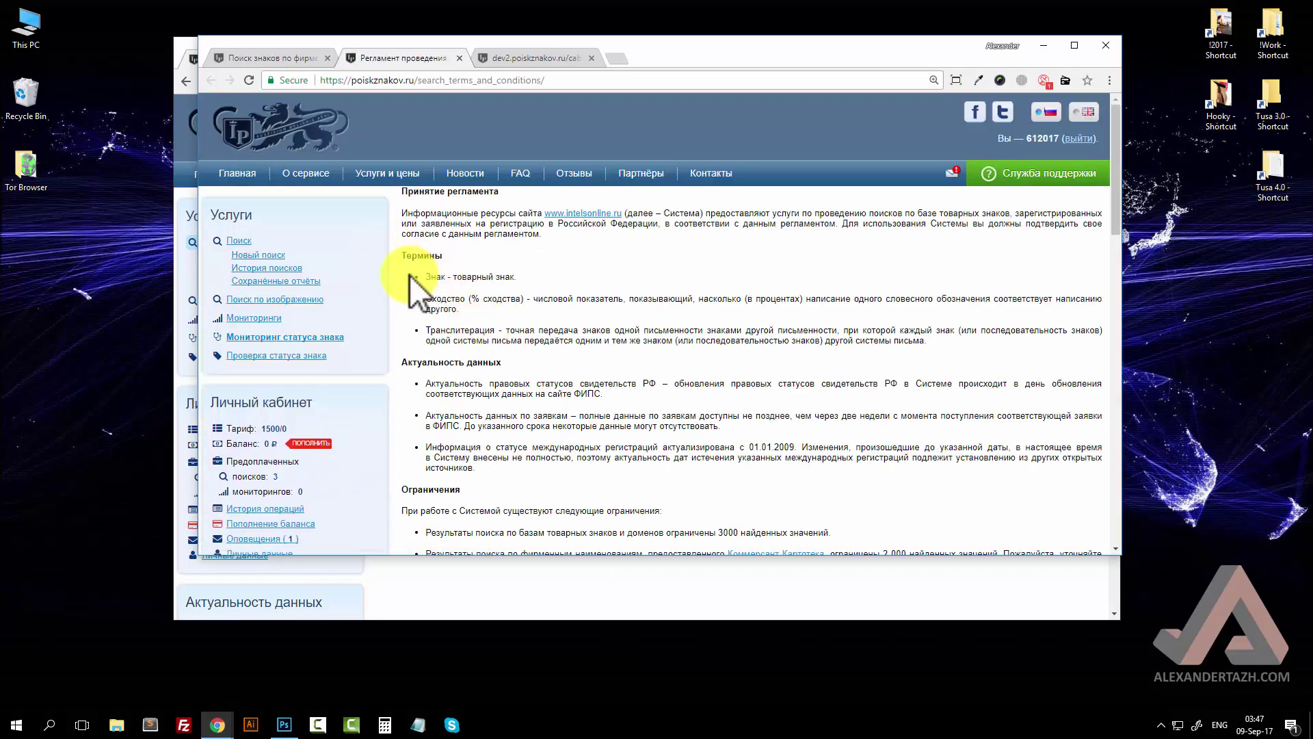
pyautogui.scroll(-4, 610, 418)
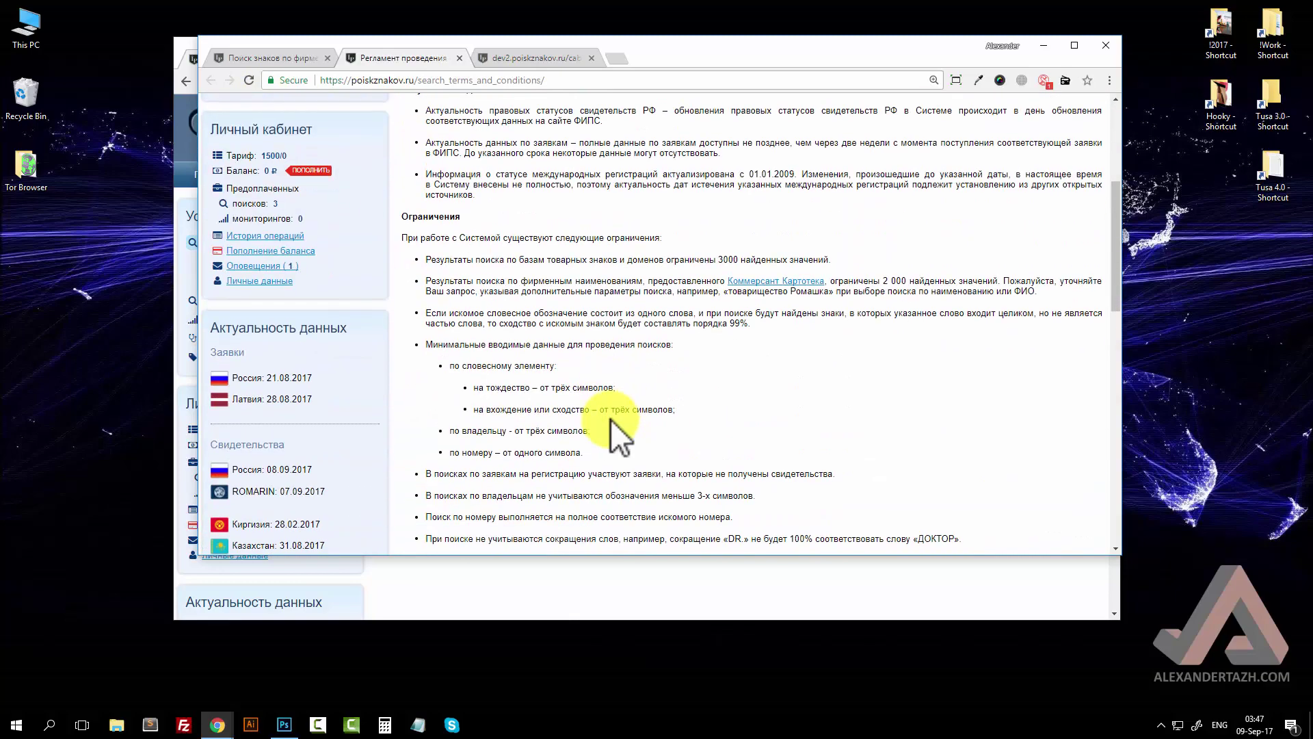
pyautogui.scroll(5, 623, 419)
pyautogui.scroll(-11, 645, 438)
pyautogui.scroll(-6, 667, 410)
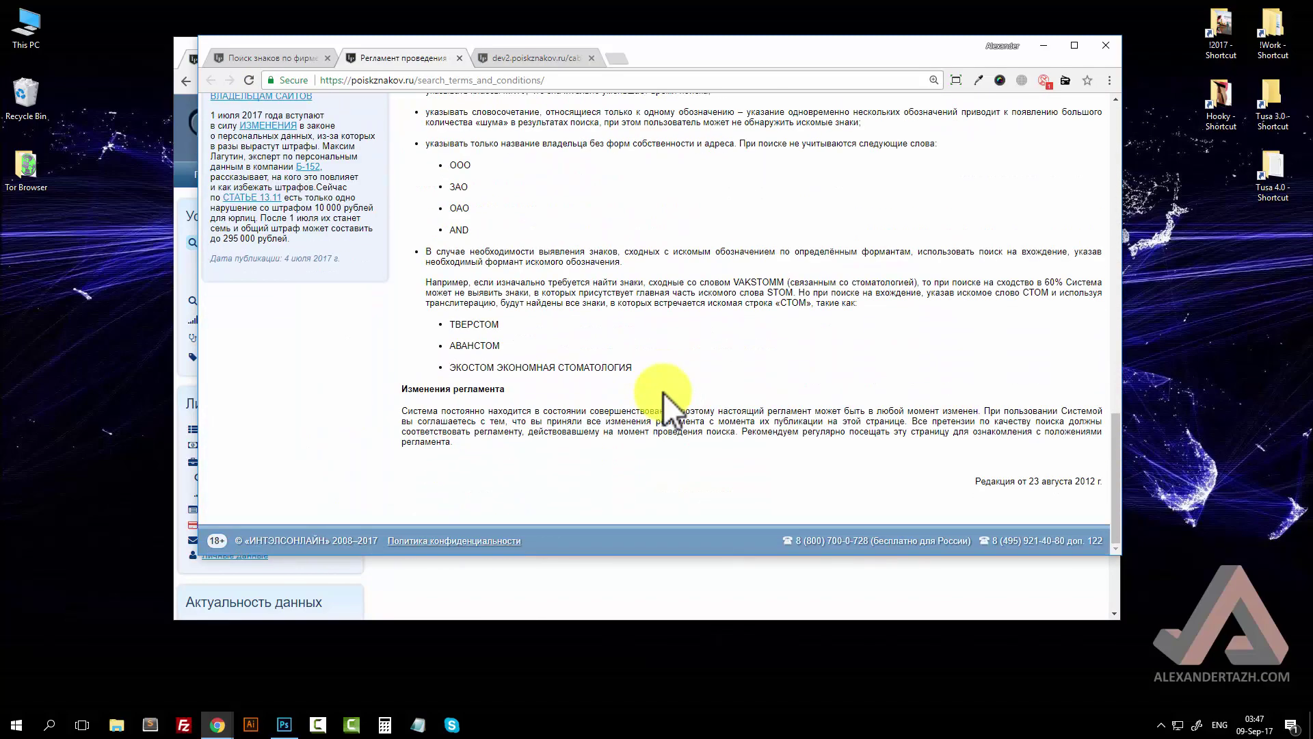
# Step: Find the special characters accepted in searches within the regulations and highlight the four character lines, then clear the selection
pyautogui.scroll(3, 658, 394)
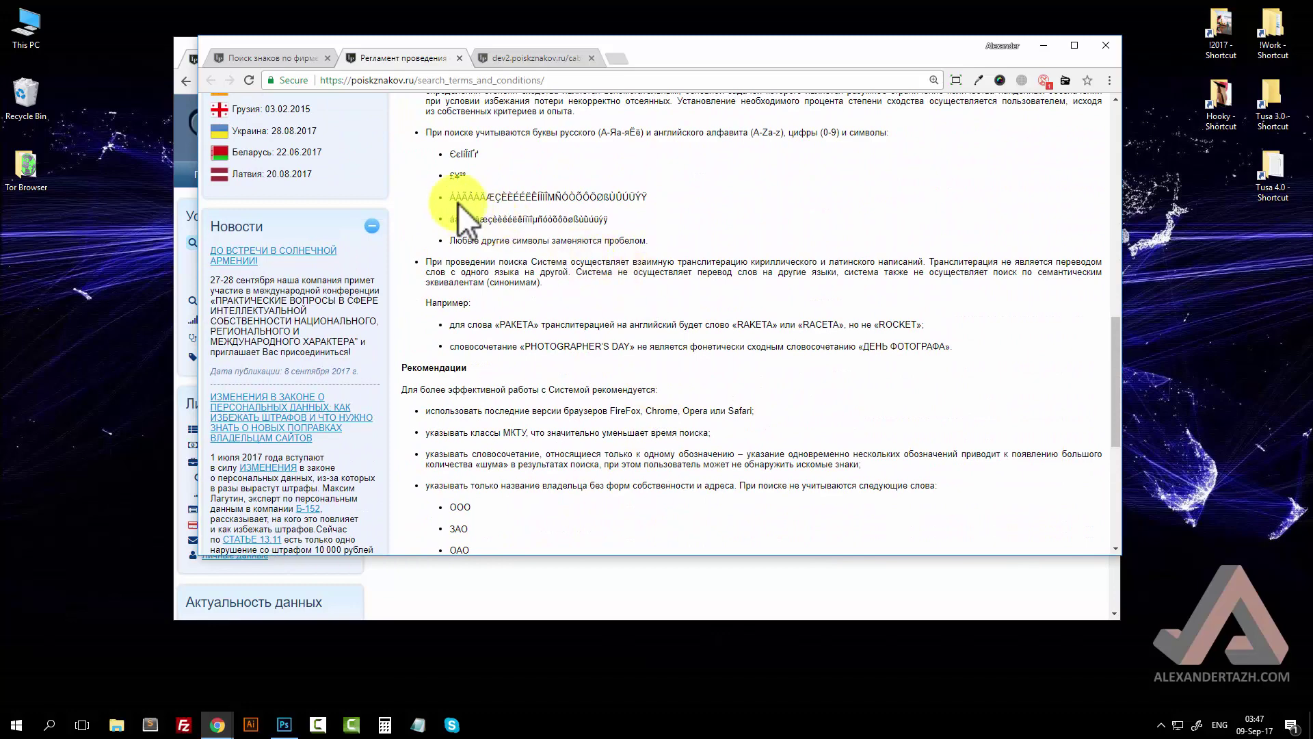
pyautogui.scroll(2, 537, 224)
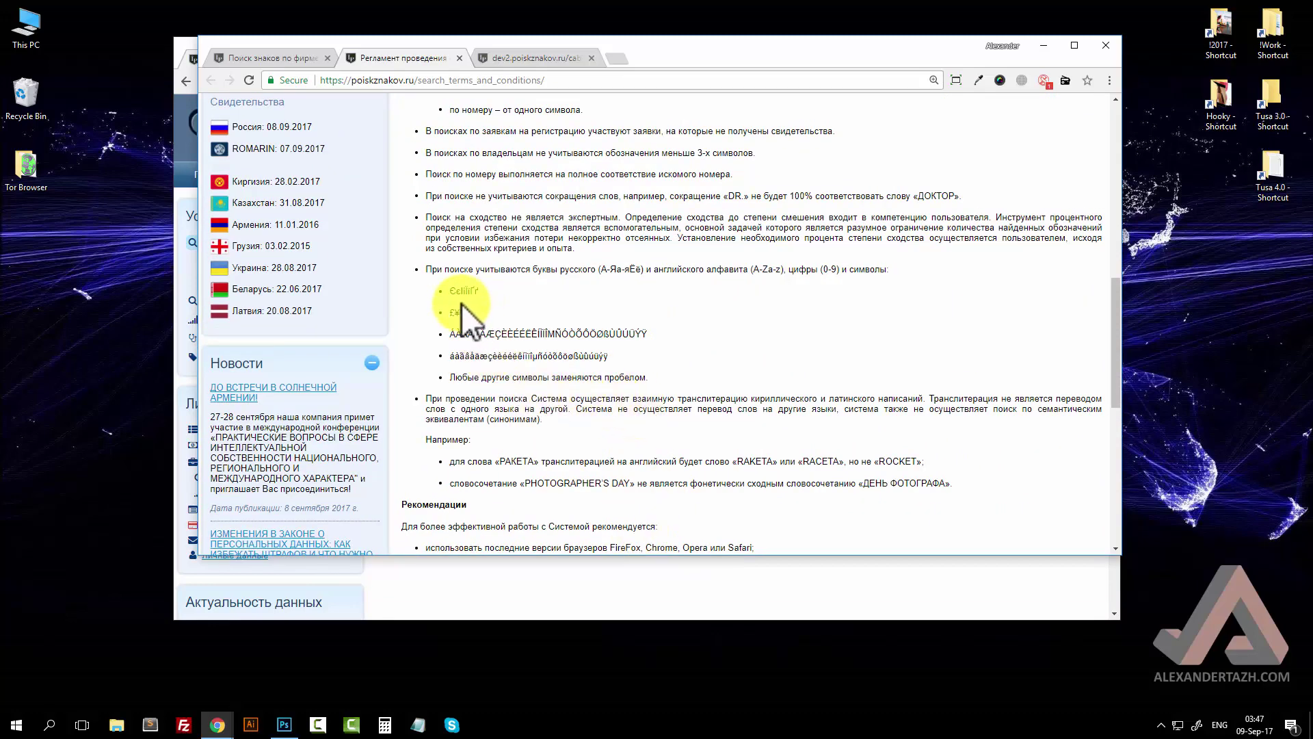
pyautogui.moveTo(446, 291); pyautogui.dragTo(667, 352)
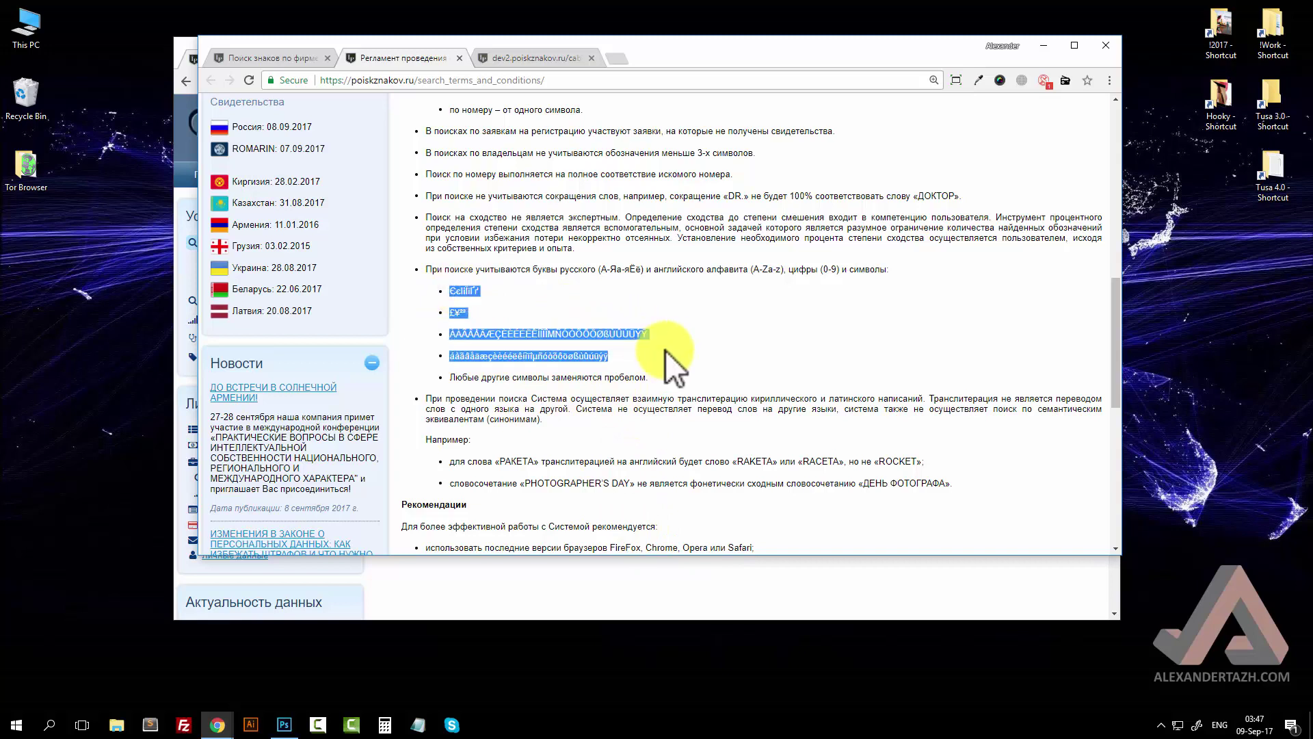
pyautogui.click(545, 315)
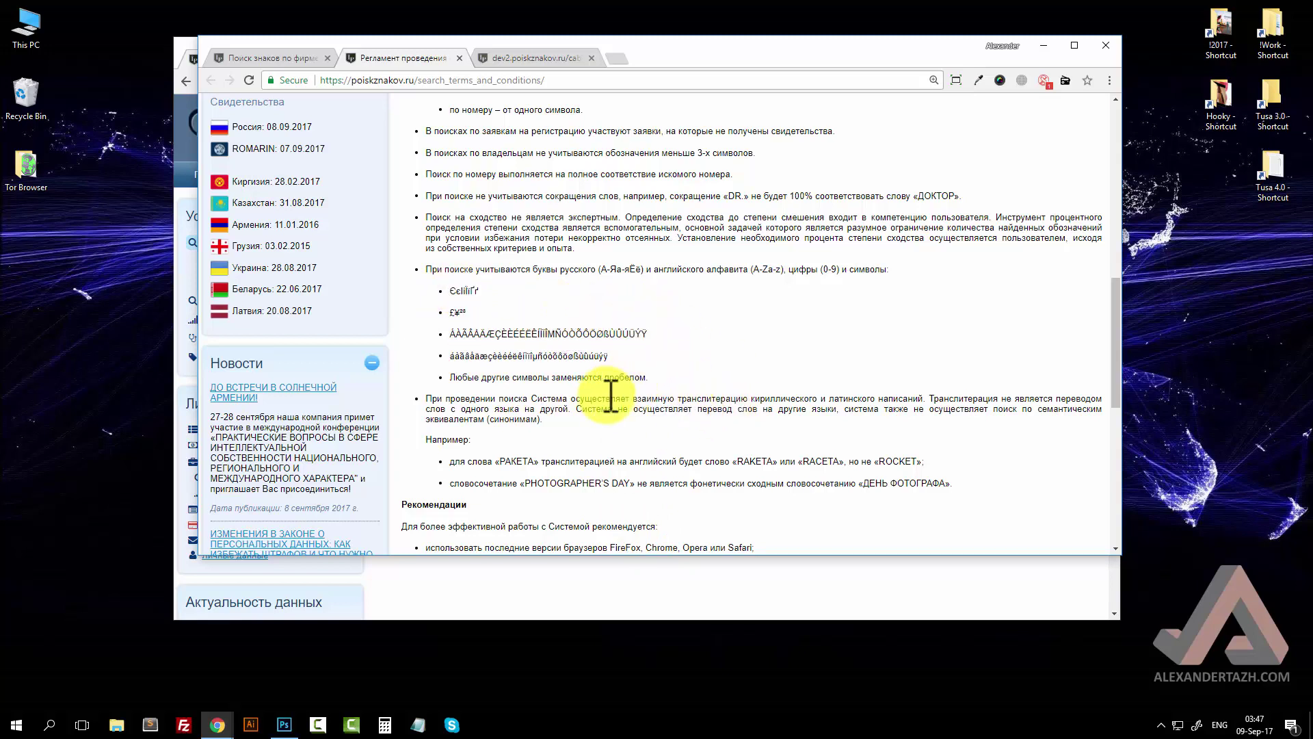
# Step: Review the restrictions section of the regulations, including the minimum input for each search type
pyautogui.scroll(-2, 630, 383)
pyautogui.scroll(5, 677, 342)
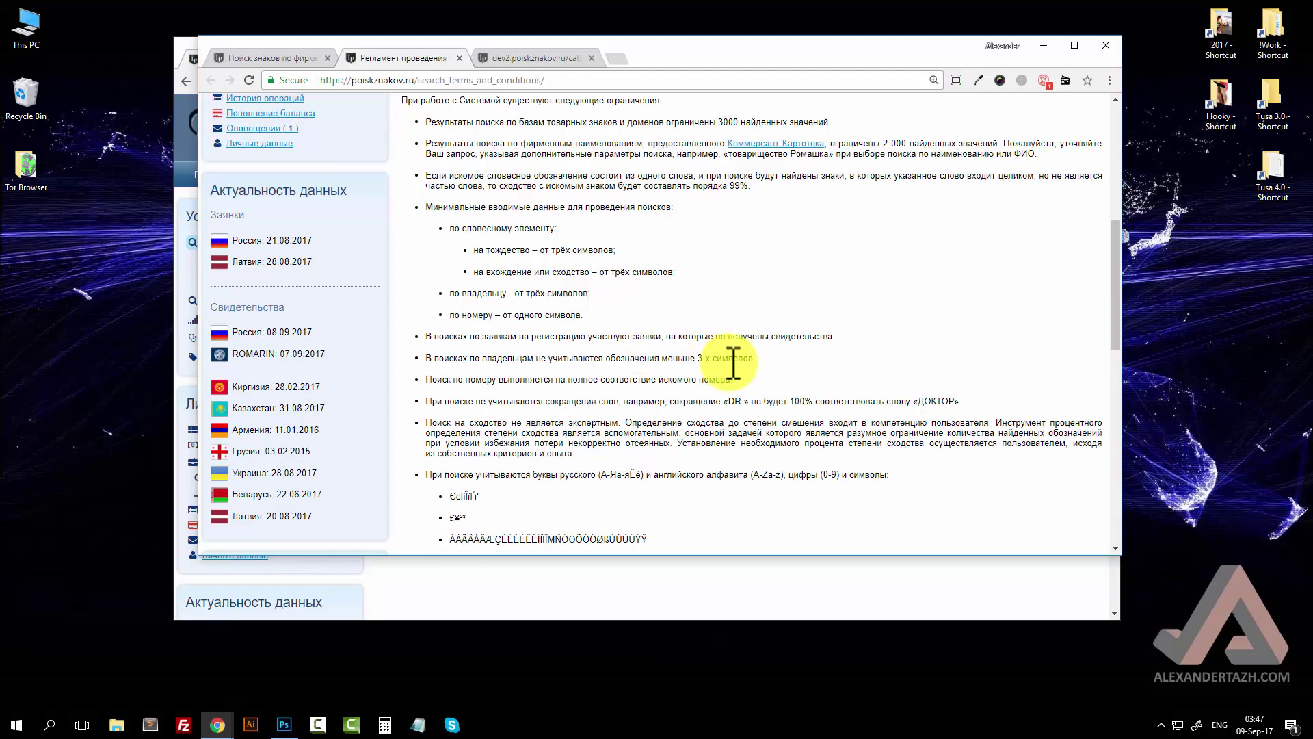
pyautogui.scroll(5, 722, 350)
pyautogui.scroll(-5, 575, 349)
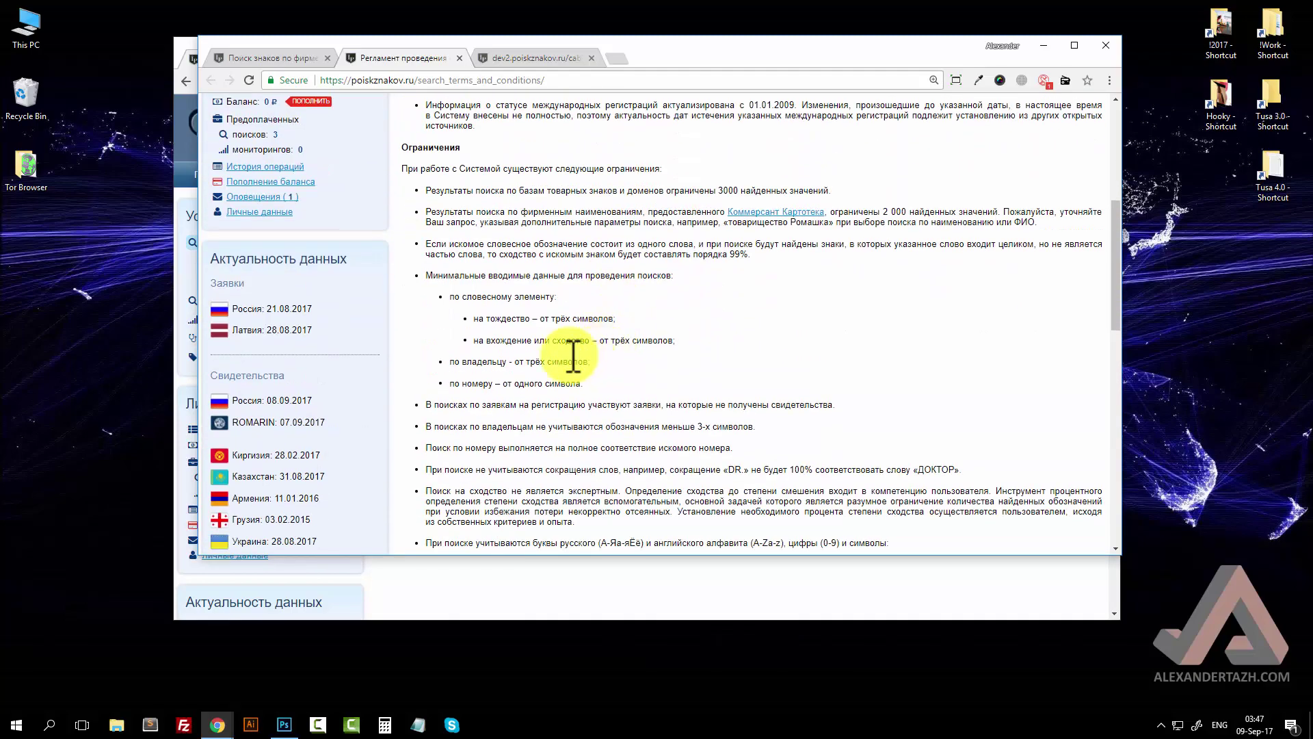
# Step: Return to the accepted special characters and examine the list by selecting and deselecting parts of it
pyautogui.scroll(-4, 547, 377)
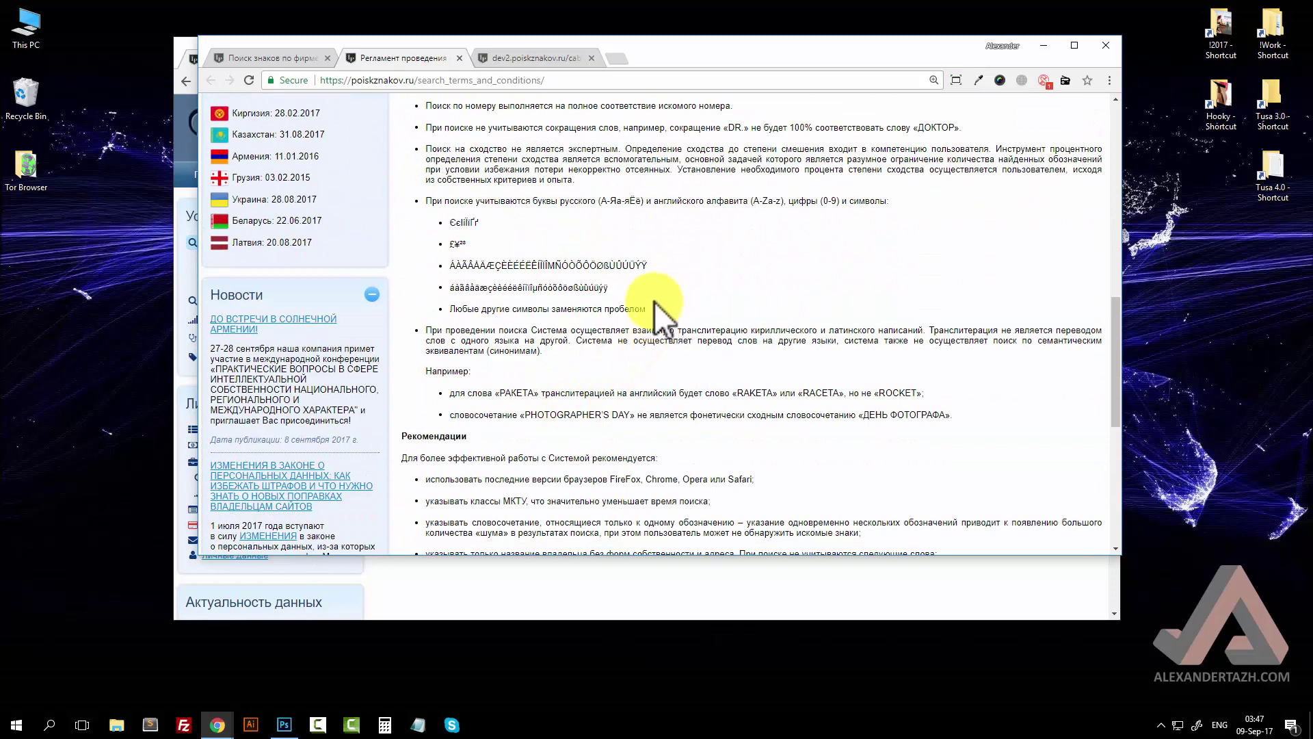
pyautogui.moveTo(650, 302); pyautogui.dragTo(530, 266)
pyautogui.click(458, 221)
pyautogui.click(624, 293)
pyautogui.click(531, 266)
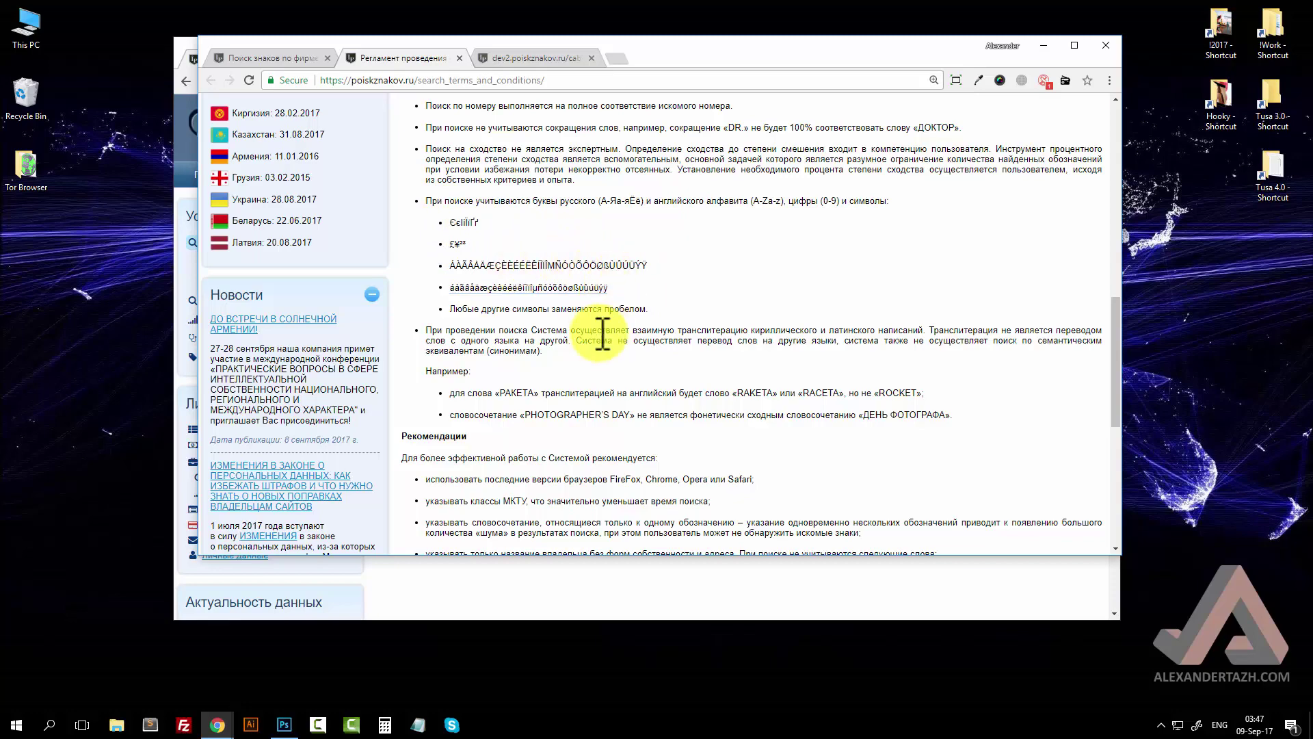
# Step: Reread the restrictions, the accepted character list, the transliteration rules and the start of the recommendations in the regulations
pyautogui.scroll(3, 605, 328)
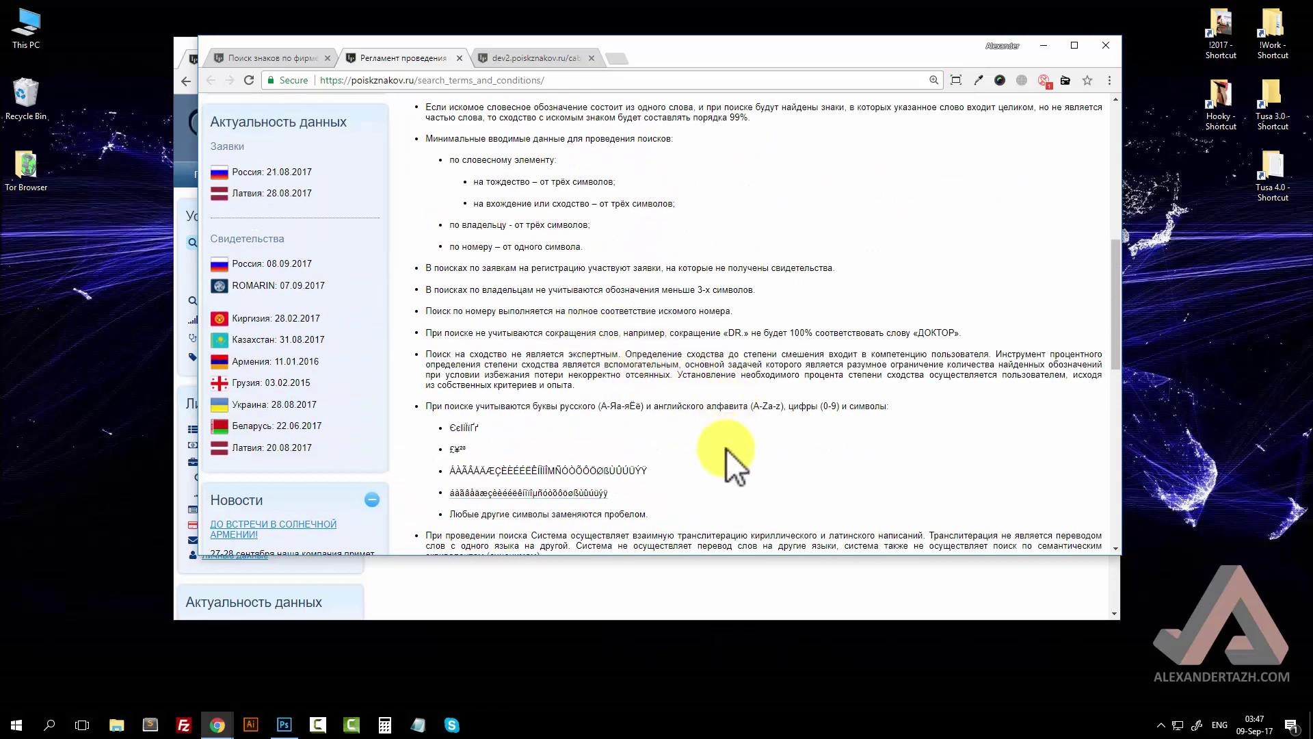
pyautogui.scroll(7, 761, 456)
pyautogui.scroll(-6, 787, 479)
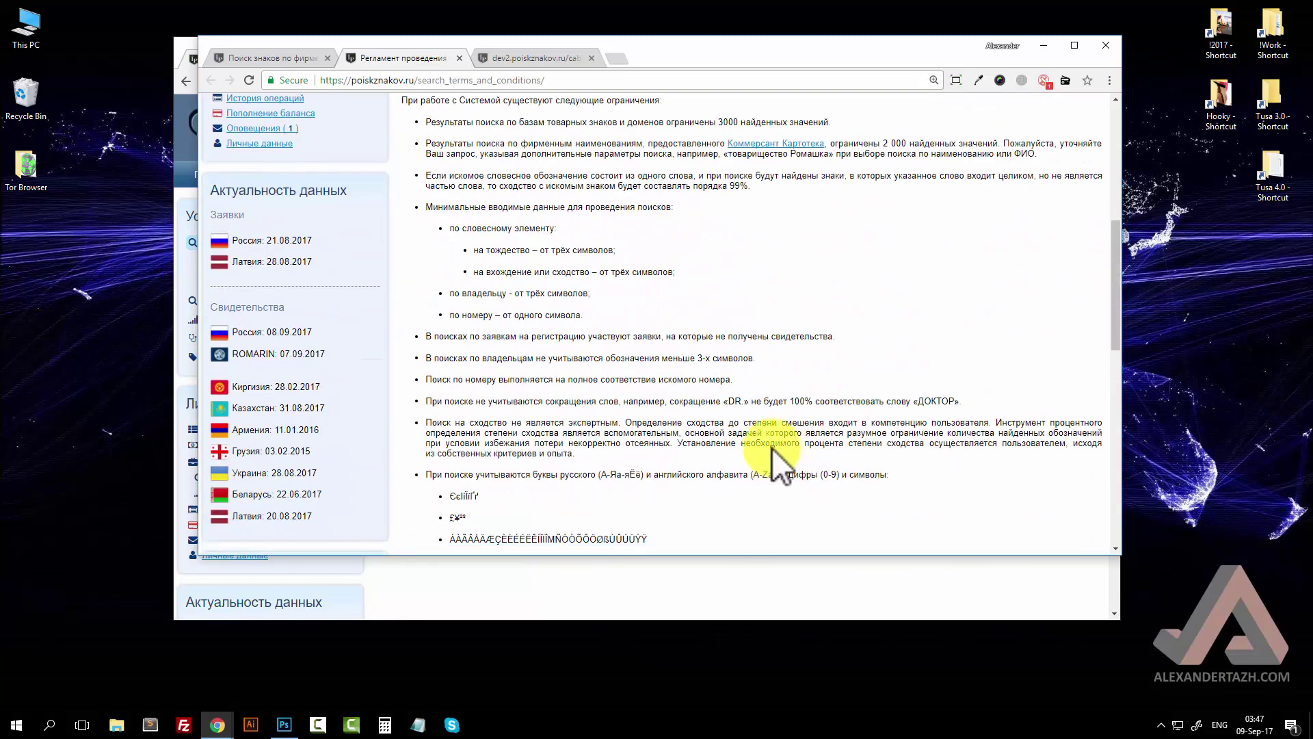
pyautogui.scroll(-2, 748, 445)
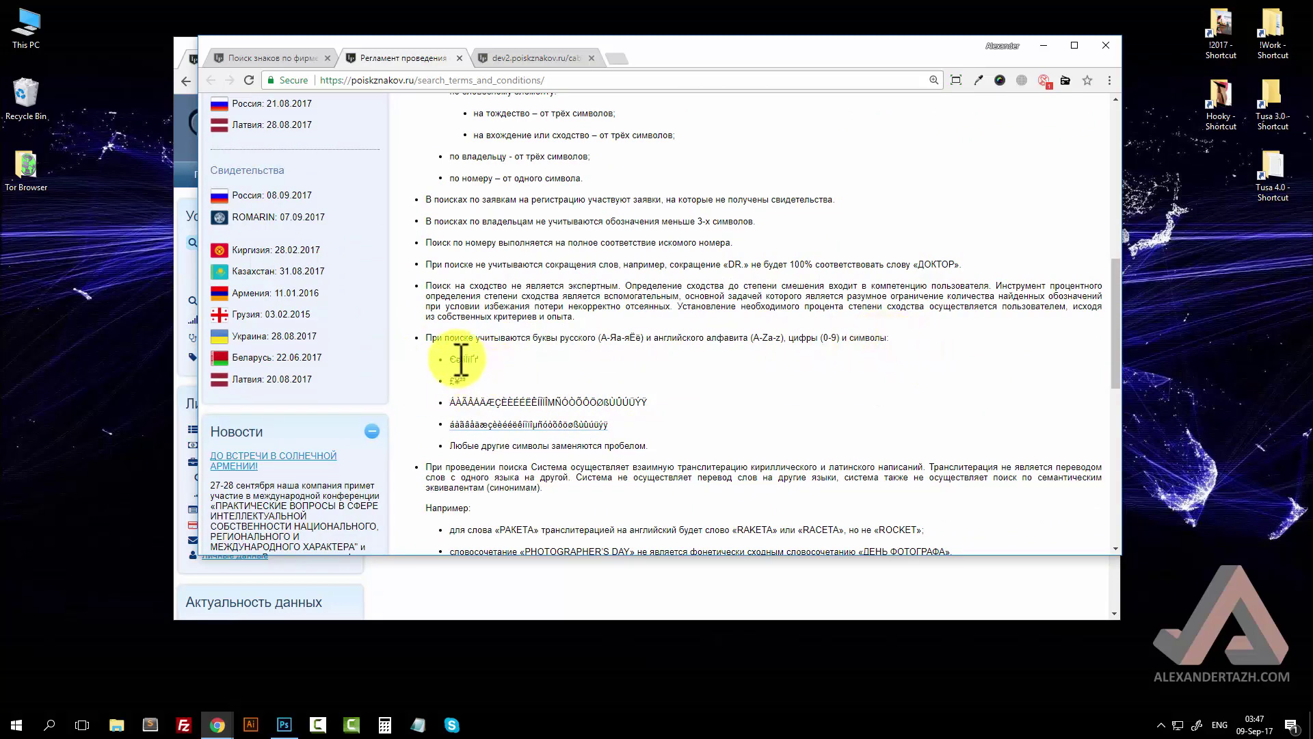
pyautogui.moveTo(472, 362); pyautogui.dragTo(513, 402)
pyautogui.click(533, 417)
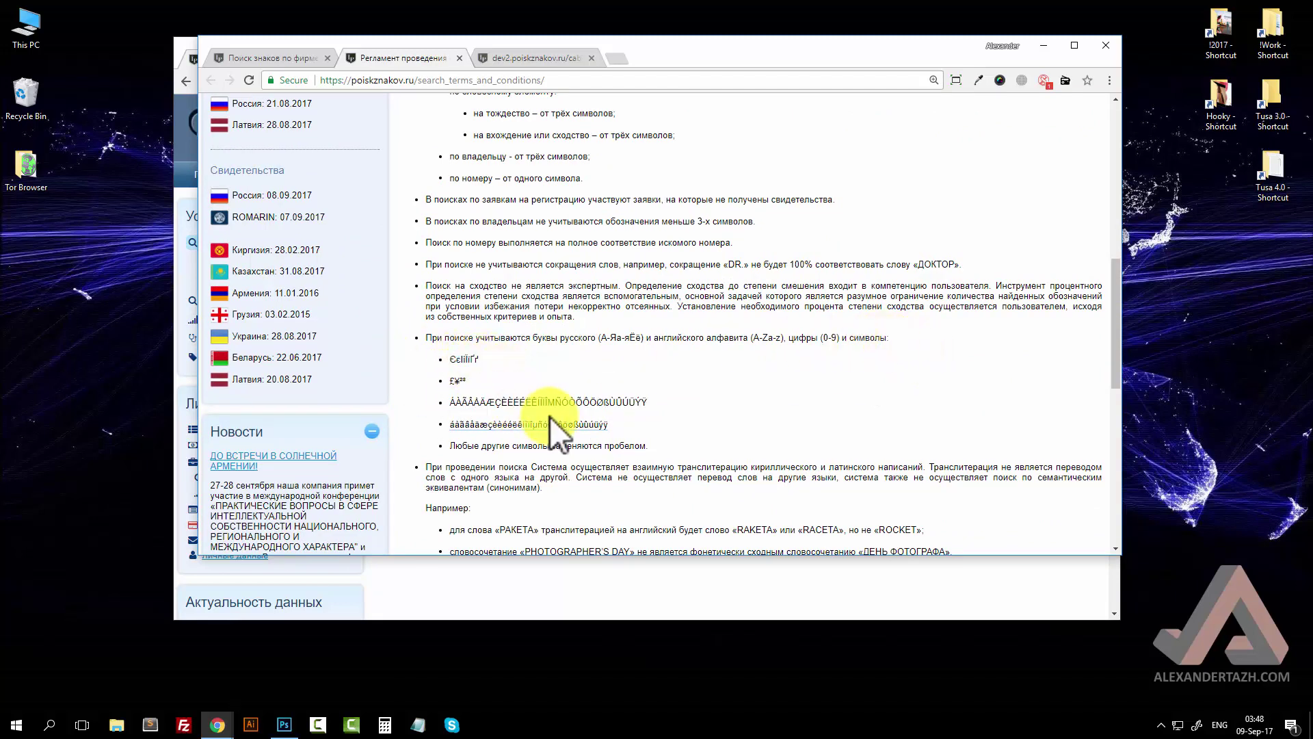
pyautogui.doubleClick(569, 429)
pyautogui.click(660, 427)
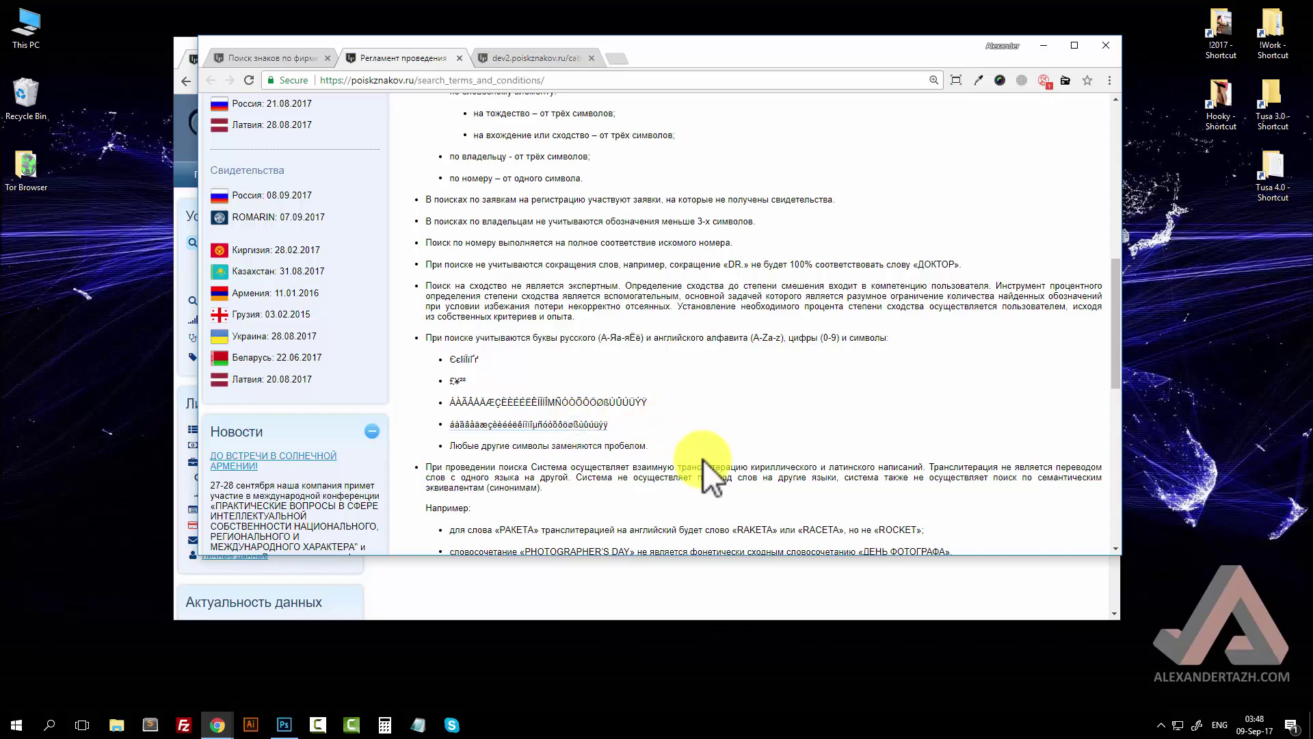
pyautogui.scroll(-2, 711, 451)
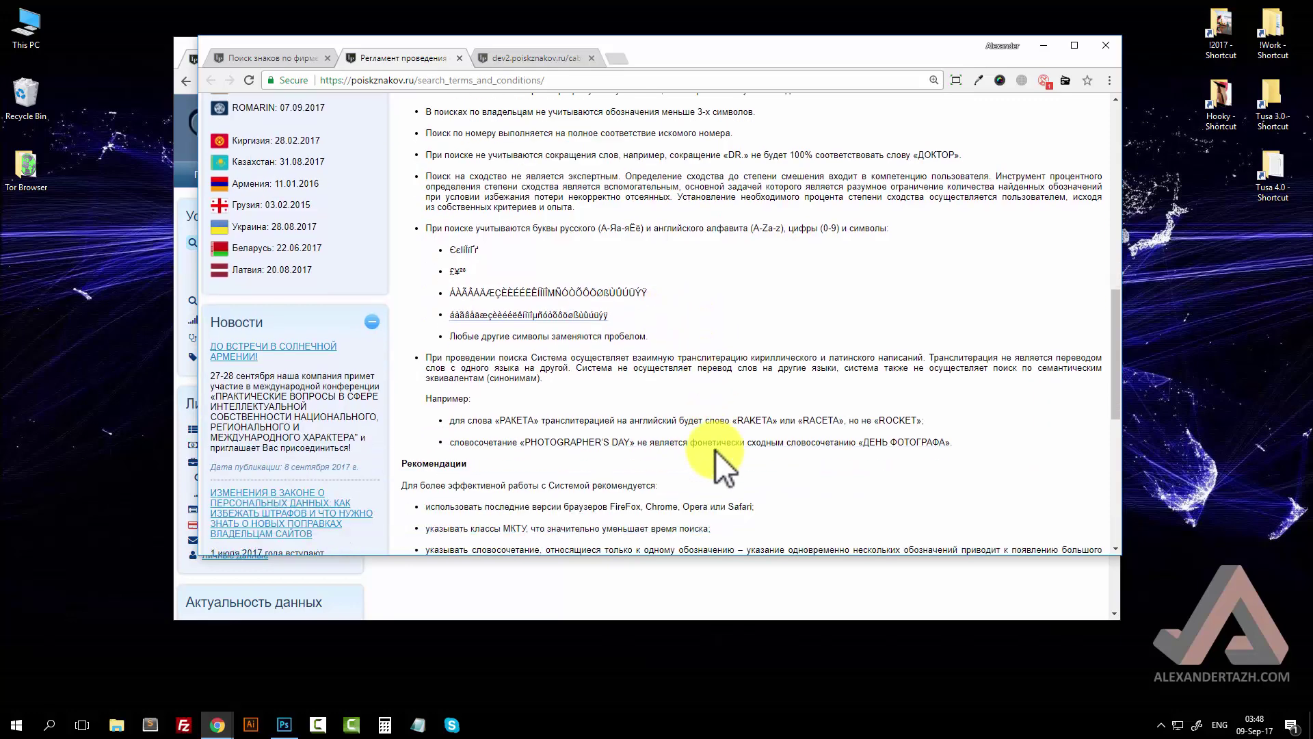
pyautogui.scroll(-1, 595, 404)
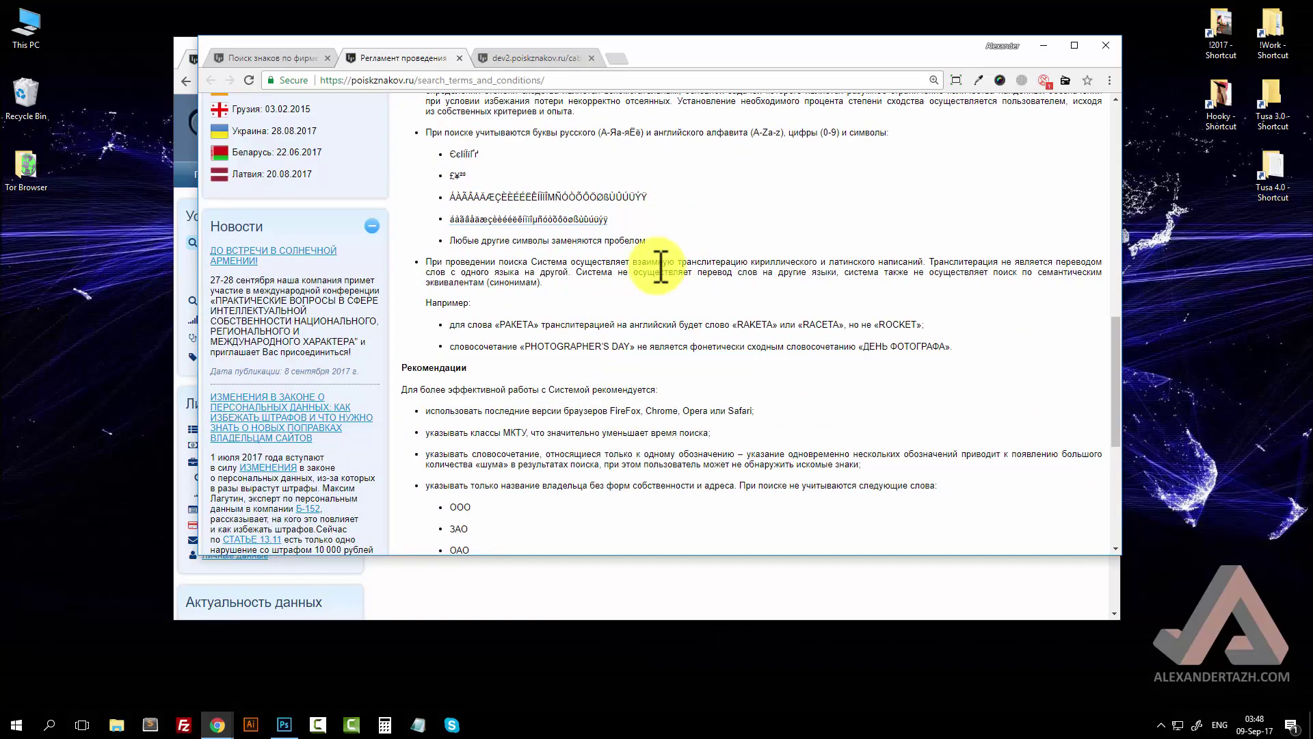
pyautogui.scroll(3, 761, 321)
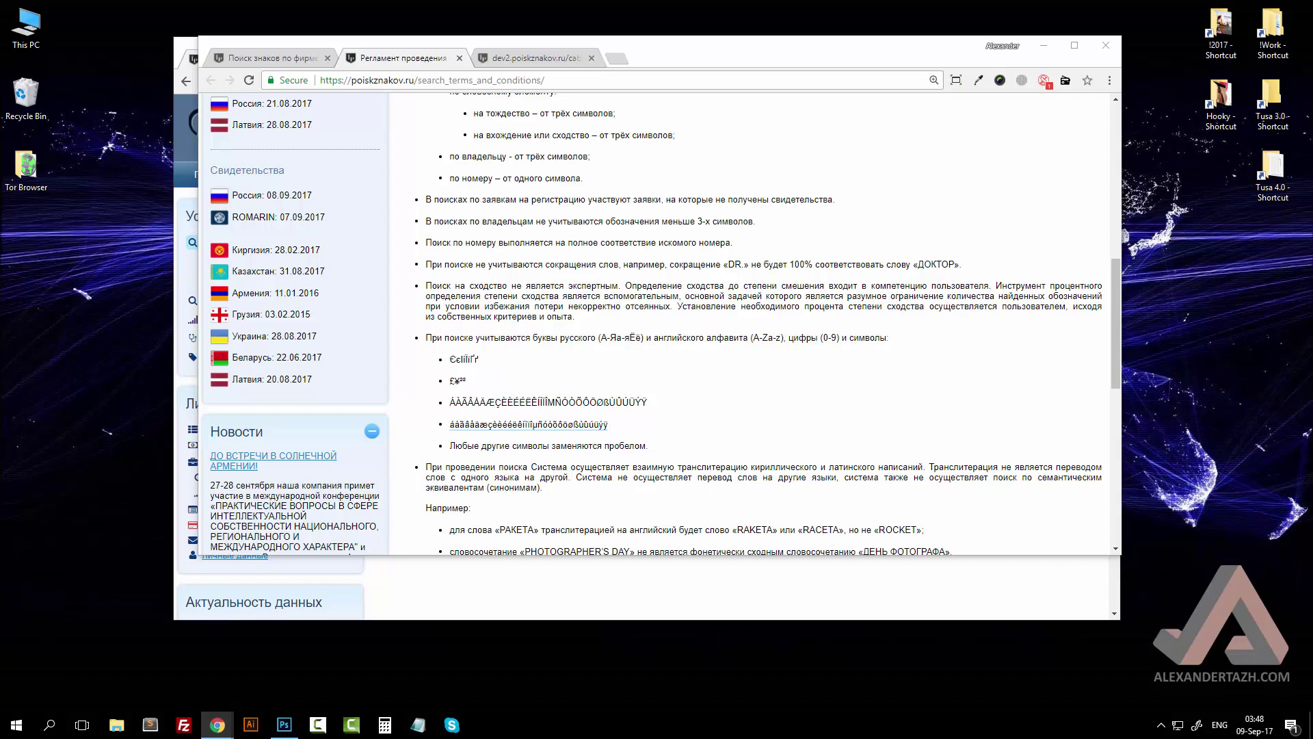
# Step: Go back to the start of the regulations and examine the opening section on accepting them
pyautogui.press('Home')
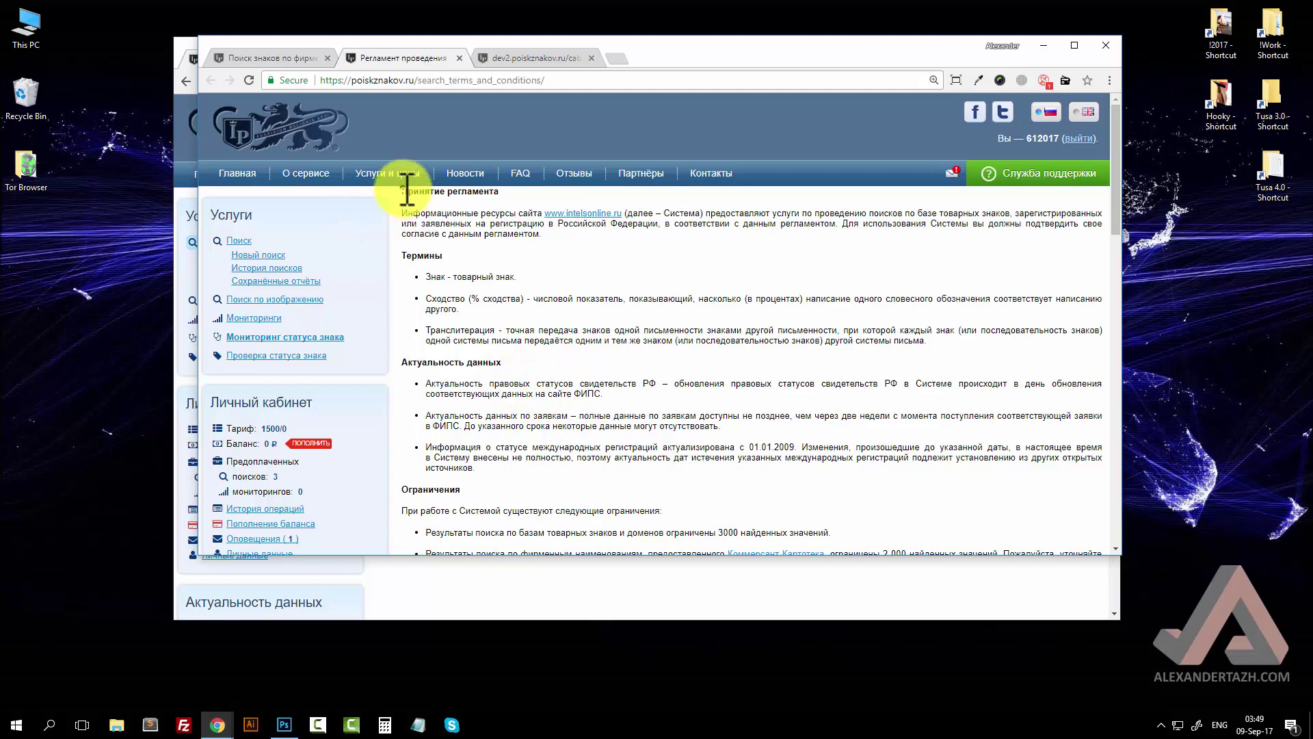
pyautogui.moveTo(496, 213); pyautogui.dragTo(500, 213)
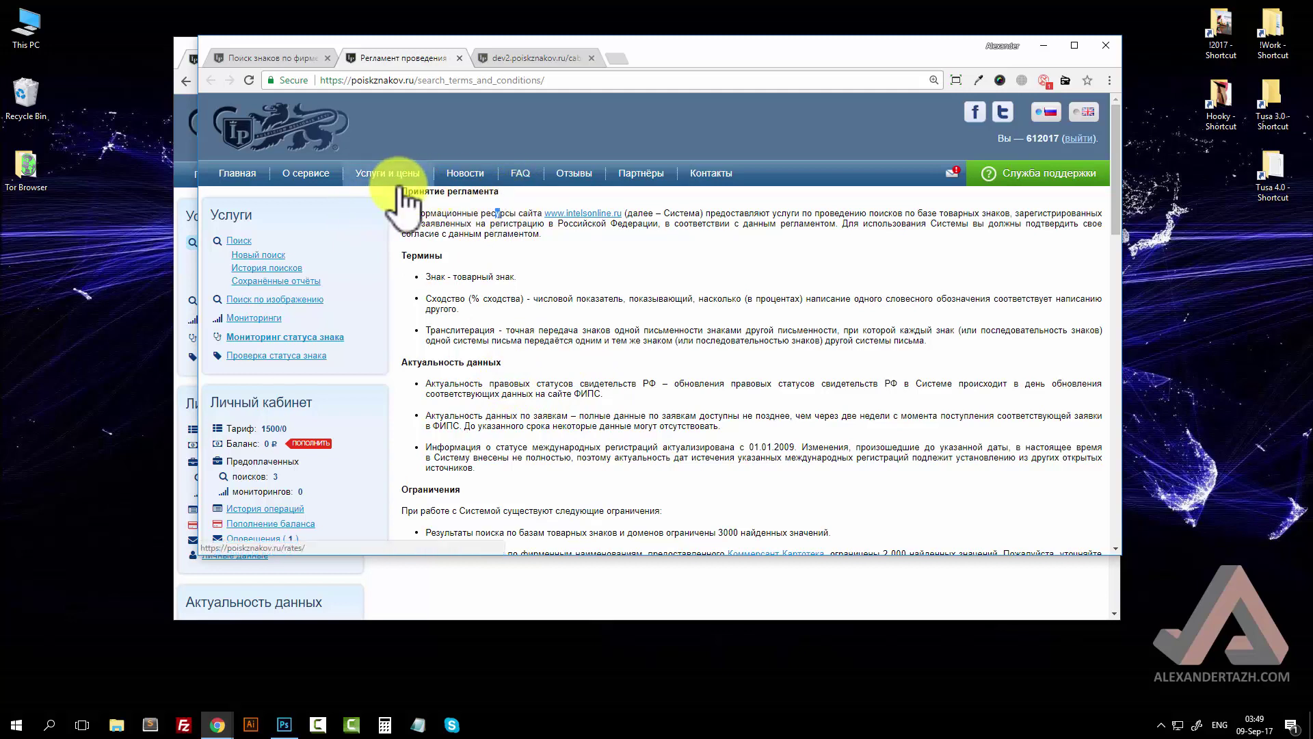
pyautogui.moveTo(518, 210); pyautogui.dragTo(451, 188)
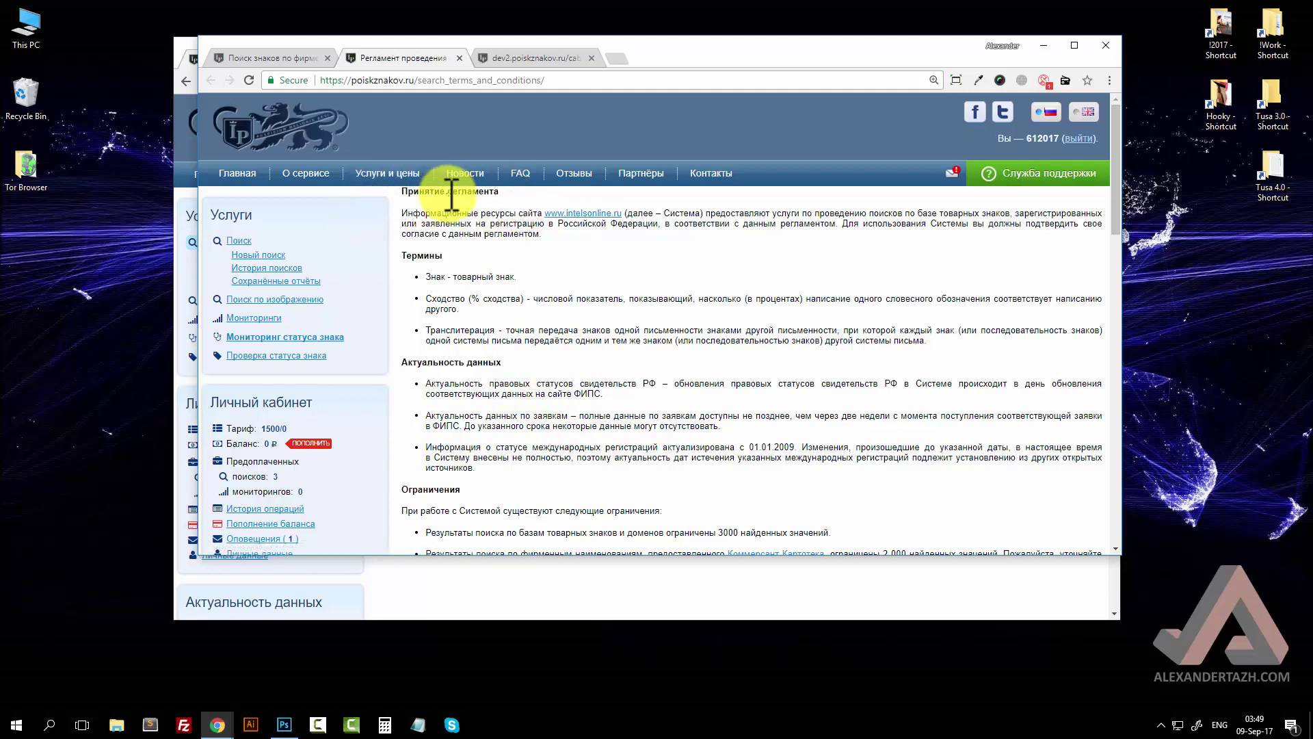
pyautogui.click(454, 205)
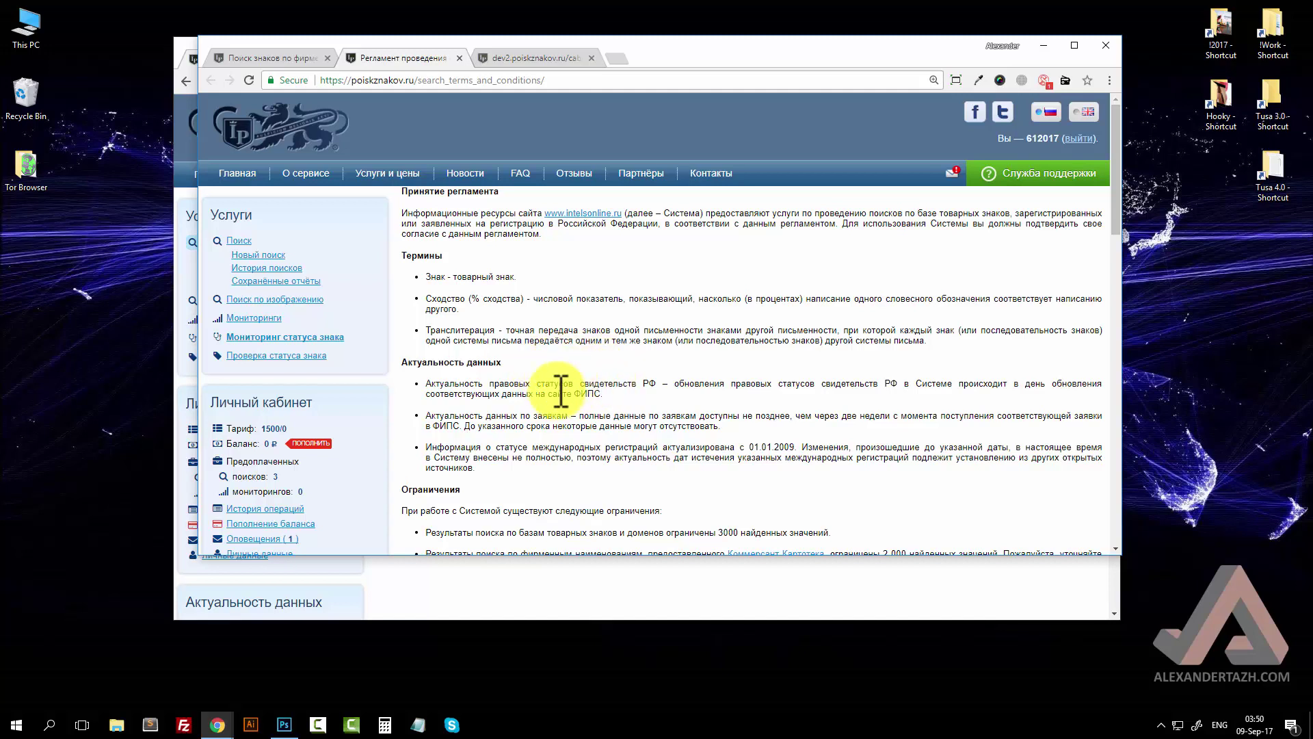
# Step: Skim the entire regulations down to the revision date and return to the beginning
pyautogui.scroll(-3, 574, 394)
pyautogui.scroll(-15, 577, 397)
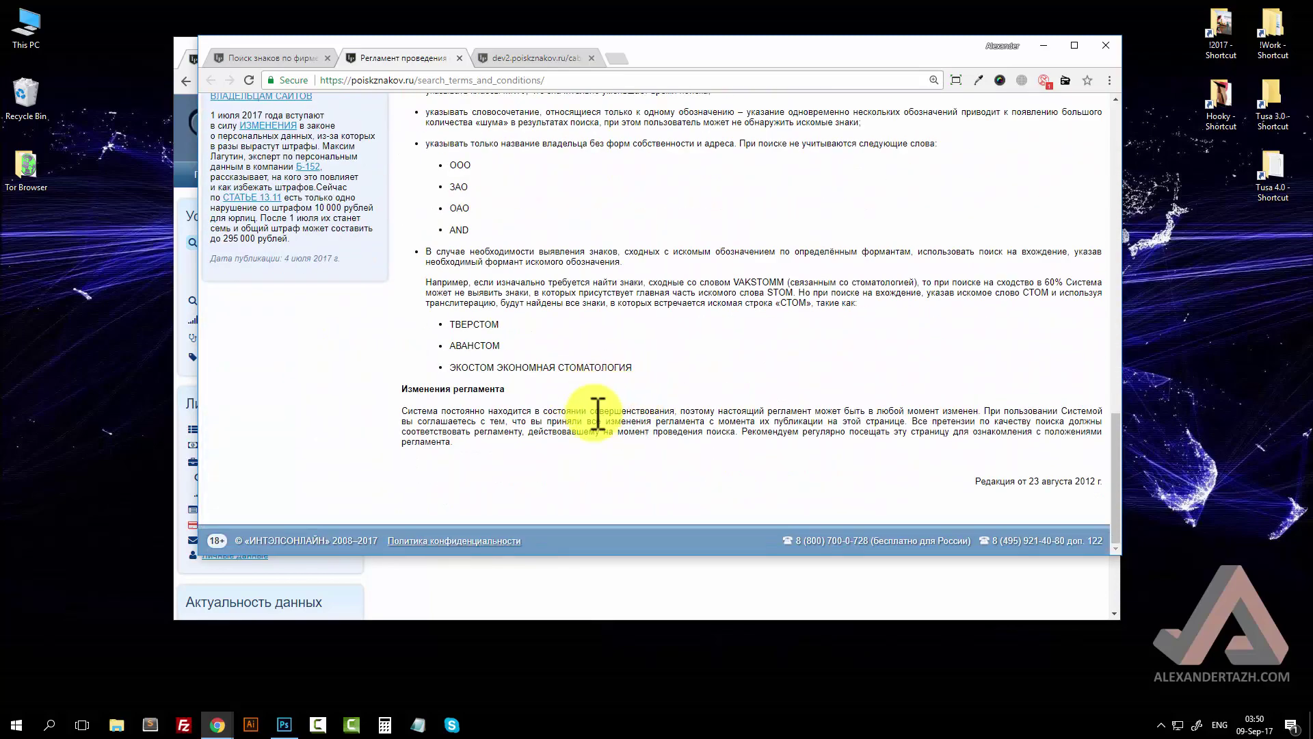
pyautogui.scroll(15, 527, 393)
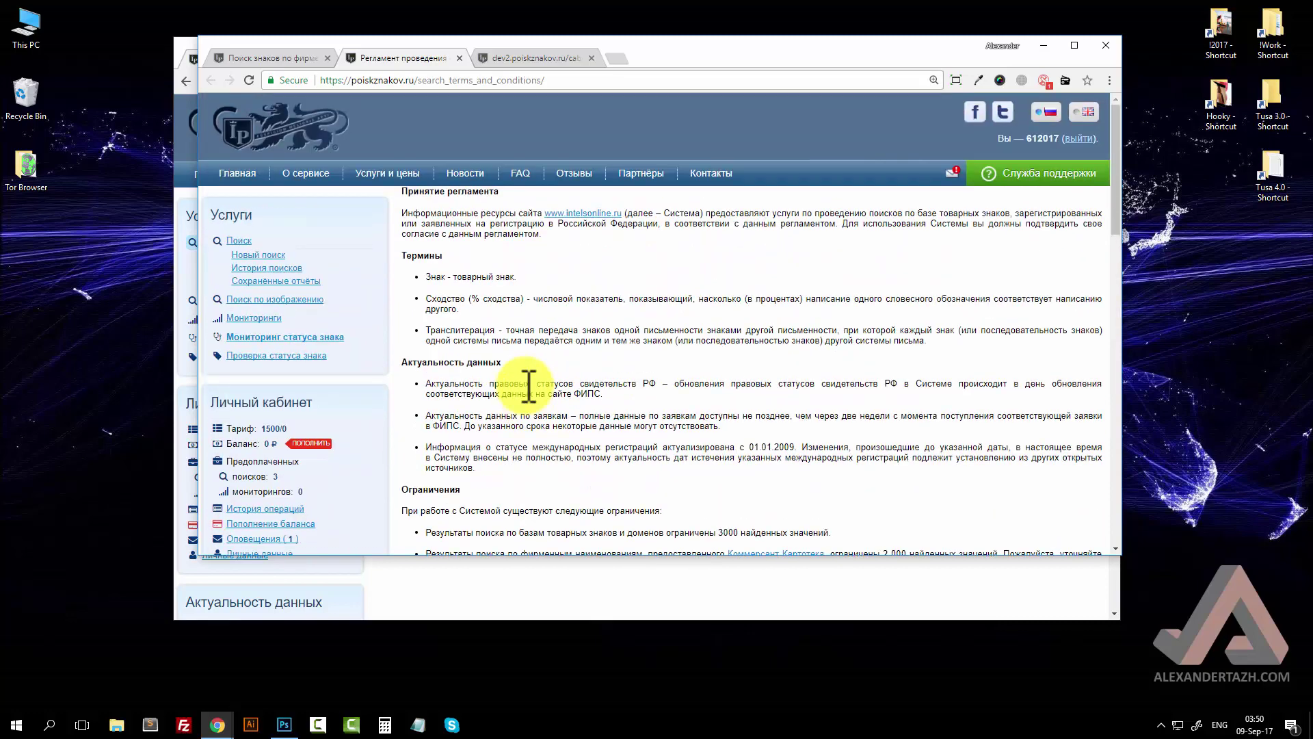
# Step: Return to the redesigned search page, expand the search parameters to view them and collapse them again
pyautogui.click(299, 62)
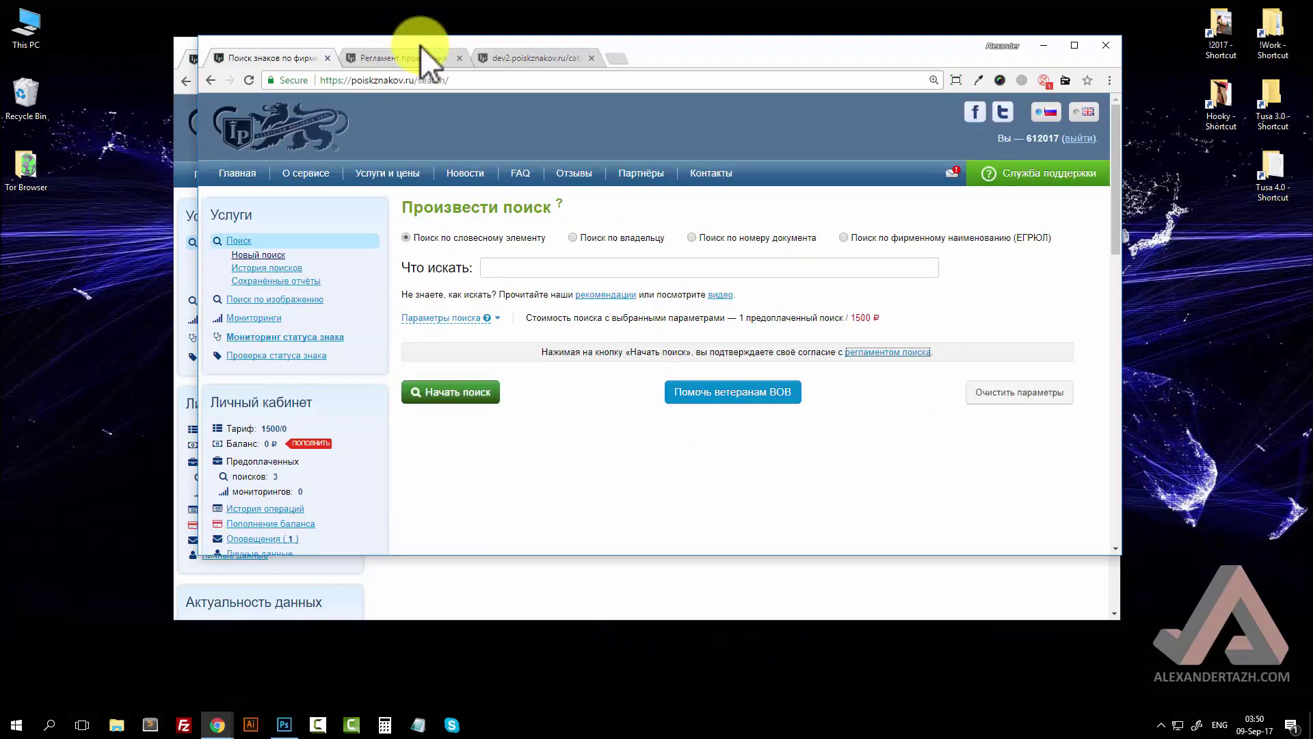
pyautogui.click(534, 60)
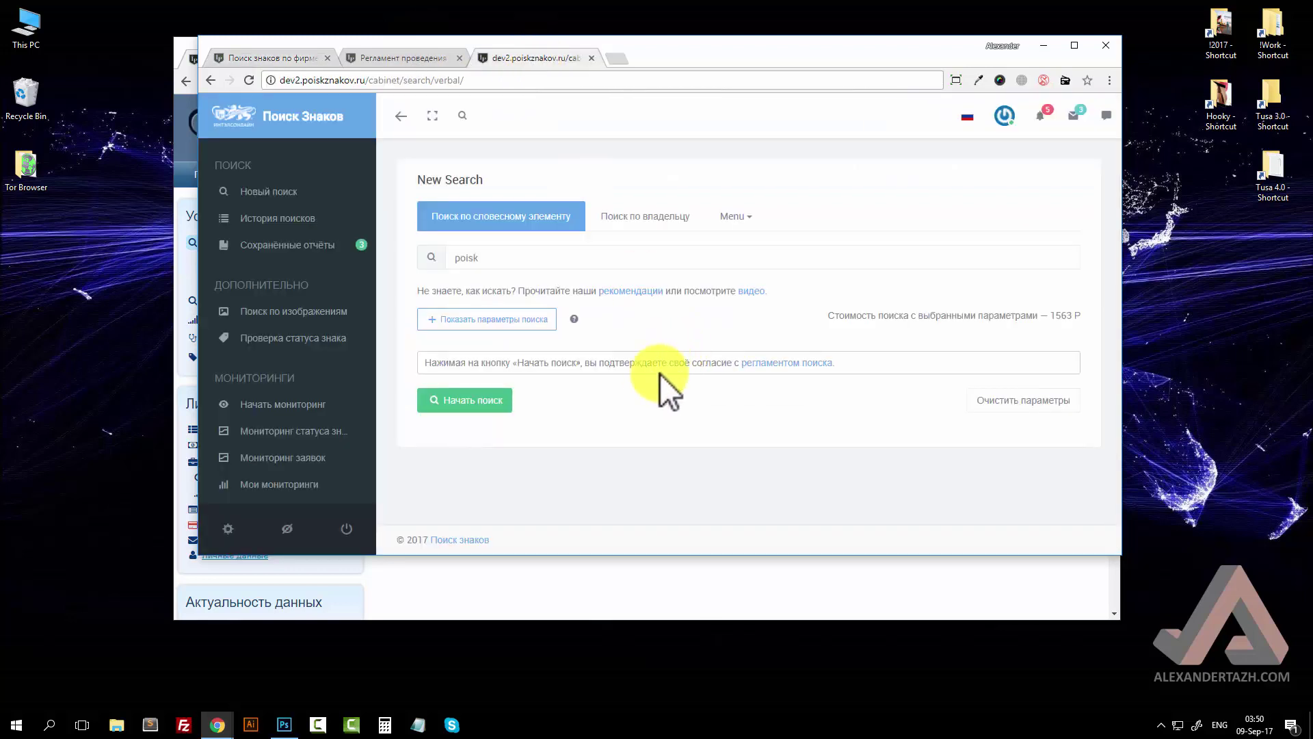
pyautogui.click(494, 323)
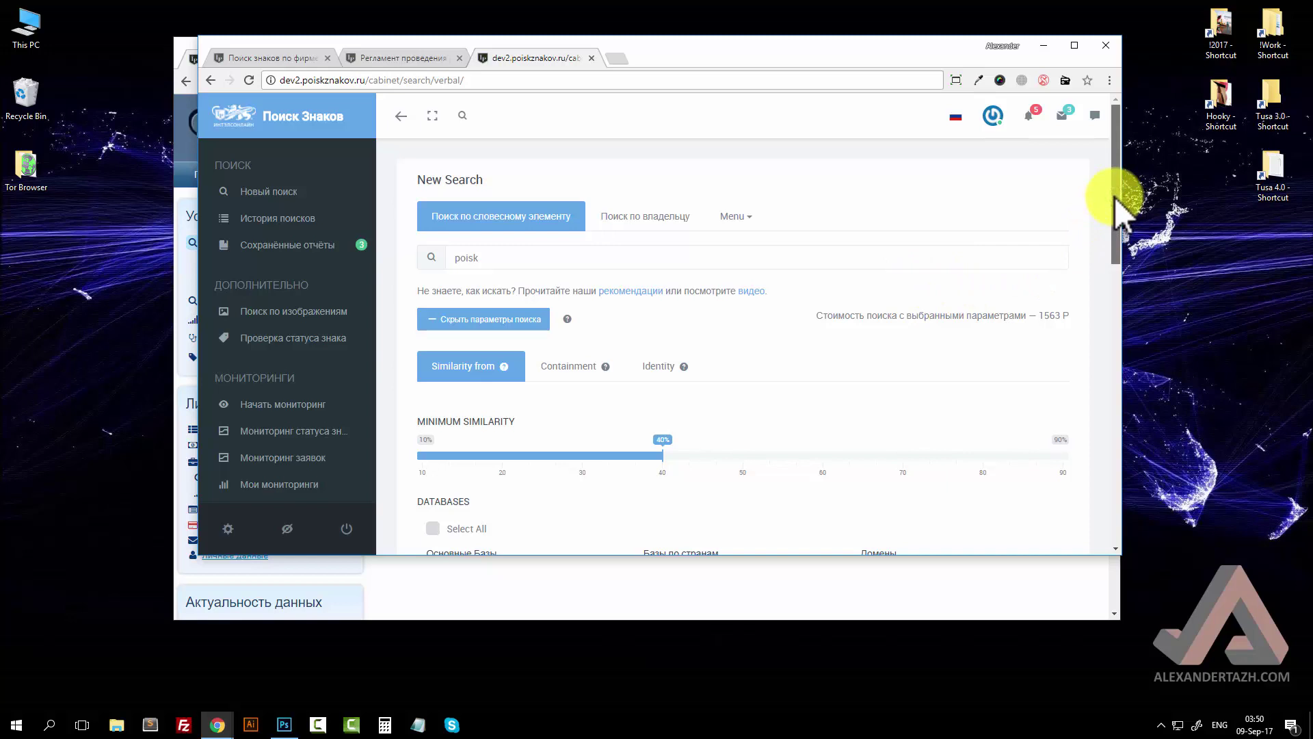
pyautogui.moveTo(1116, 202); pyautogui.dragTo(1117, 204)
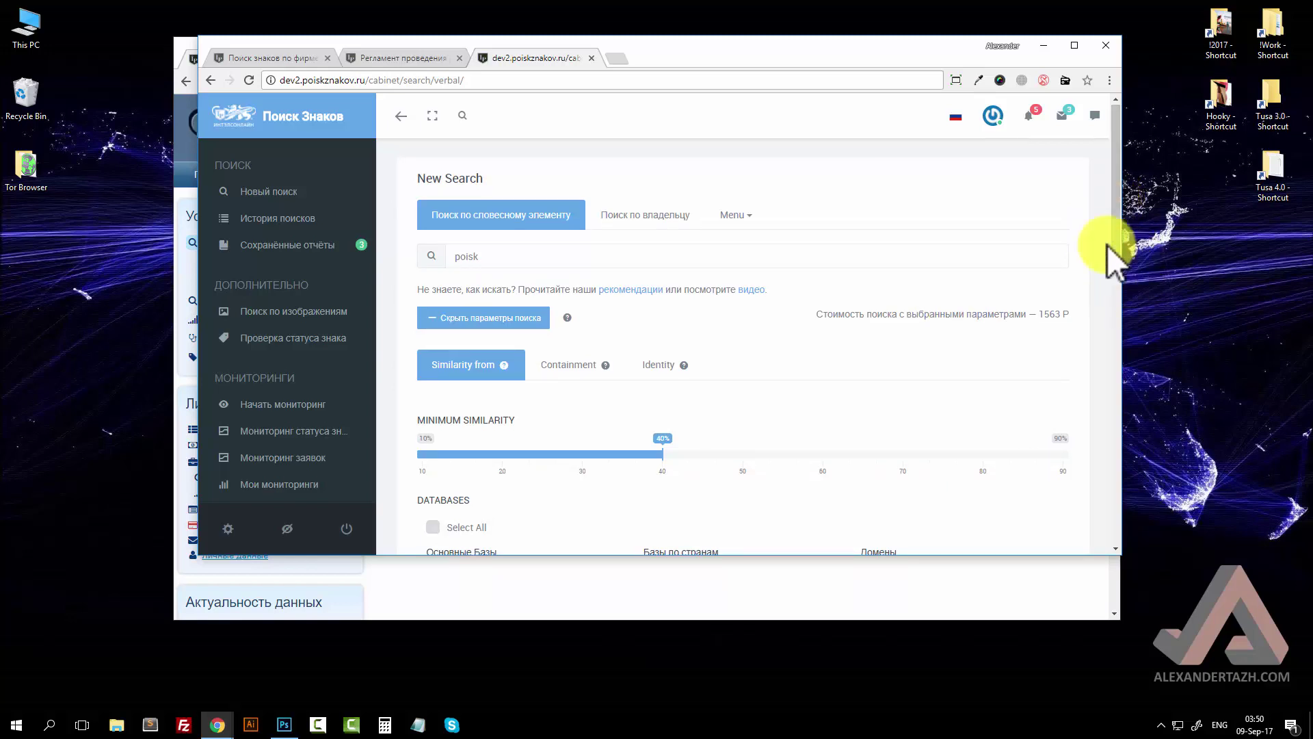
pyautogui.click(520, 334)
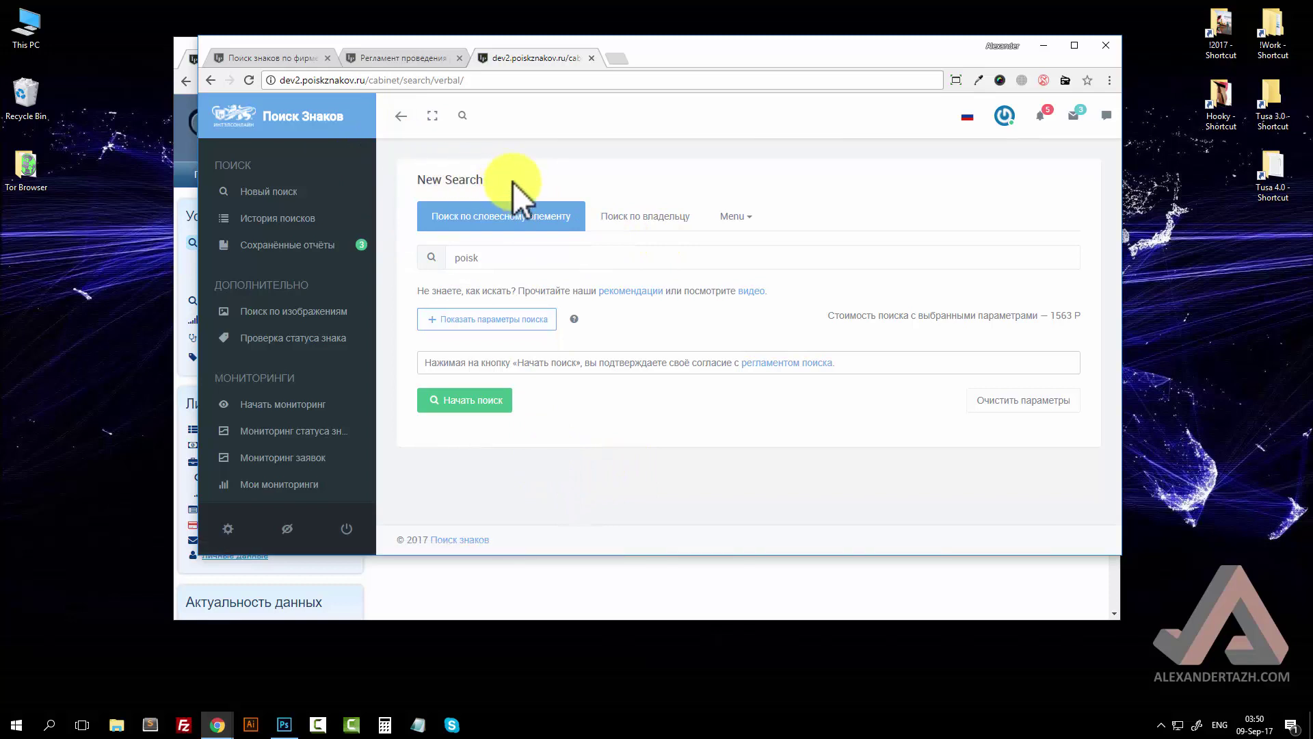
# Step: Highlight the New Search heading on the redesigned search page to examine it
pyautogui.moveTo(510, 179); pyautogui.dragTo(411, 174)
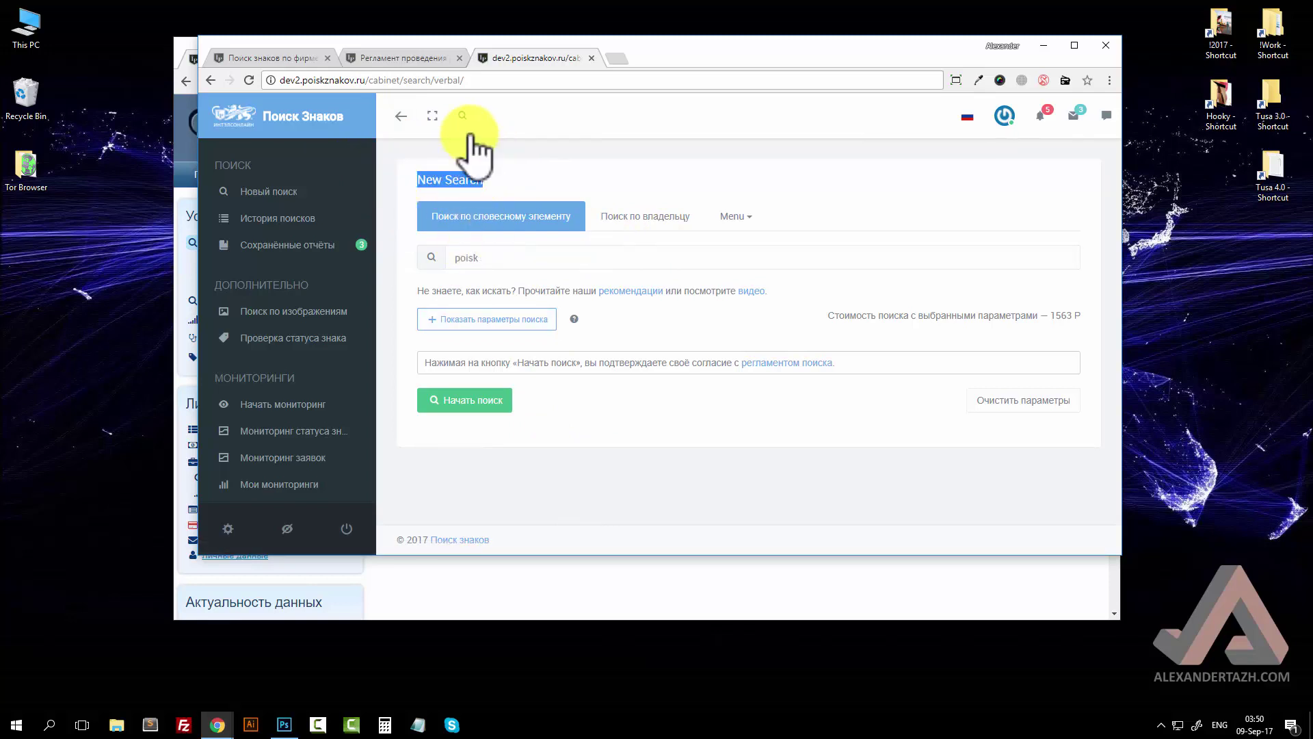
pyautogui.click(496, 178)
pyautogui.moveTo(498, 179); pyautogui.dragTo(427, 179)
pyautogui.click(439, 181)
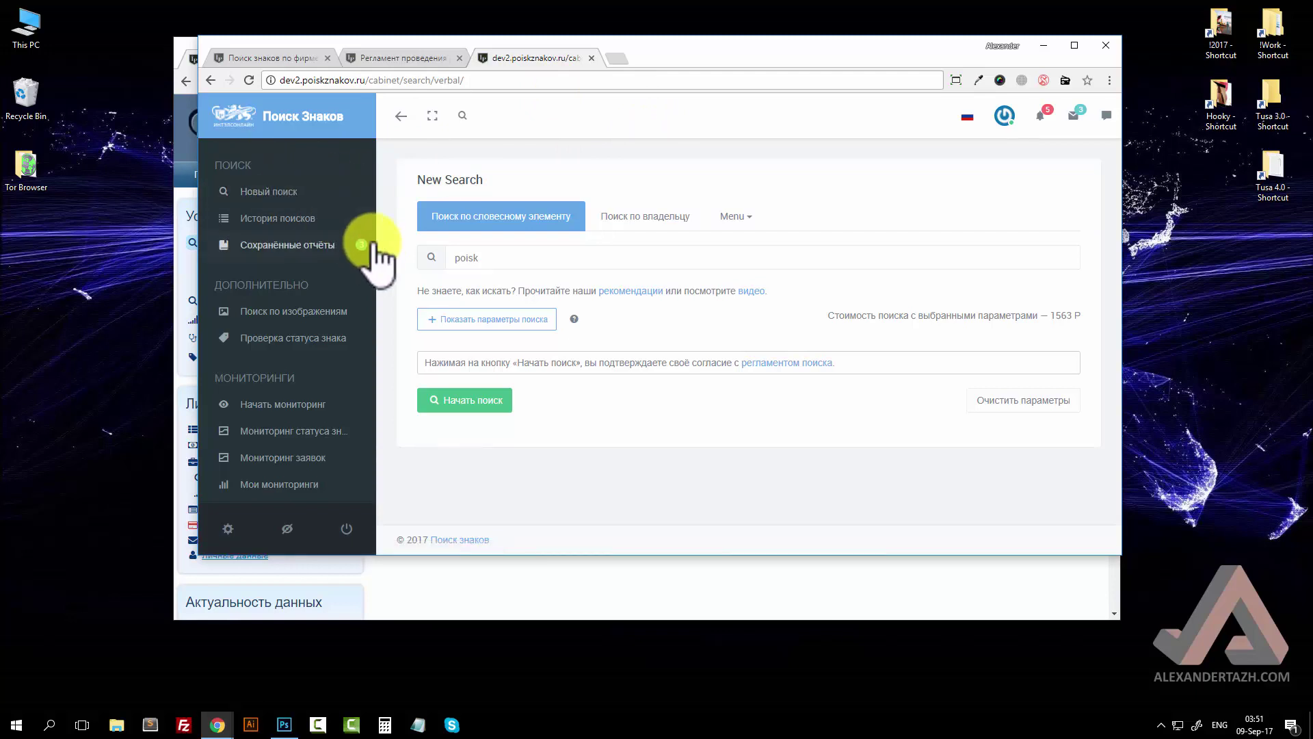
pyautogui.moveTo(487, 179); pyautogui.dragTo(461, 175)
pyautogui.click(460, 176)
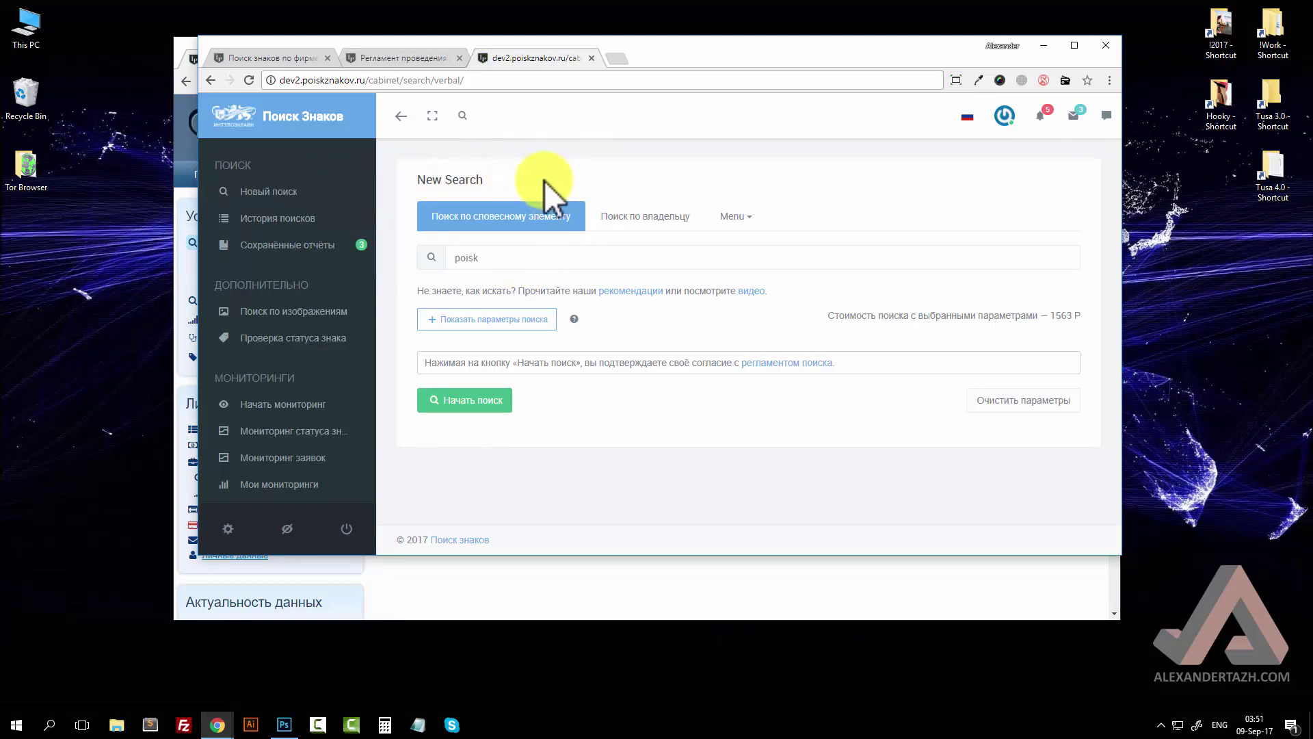
# Step: Examine the search type choices, the extra Menu entry and the help mark beside the search parameters control
pyautogui.click(438, 224)
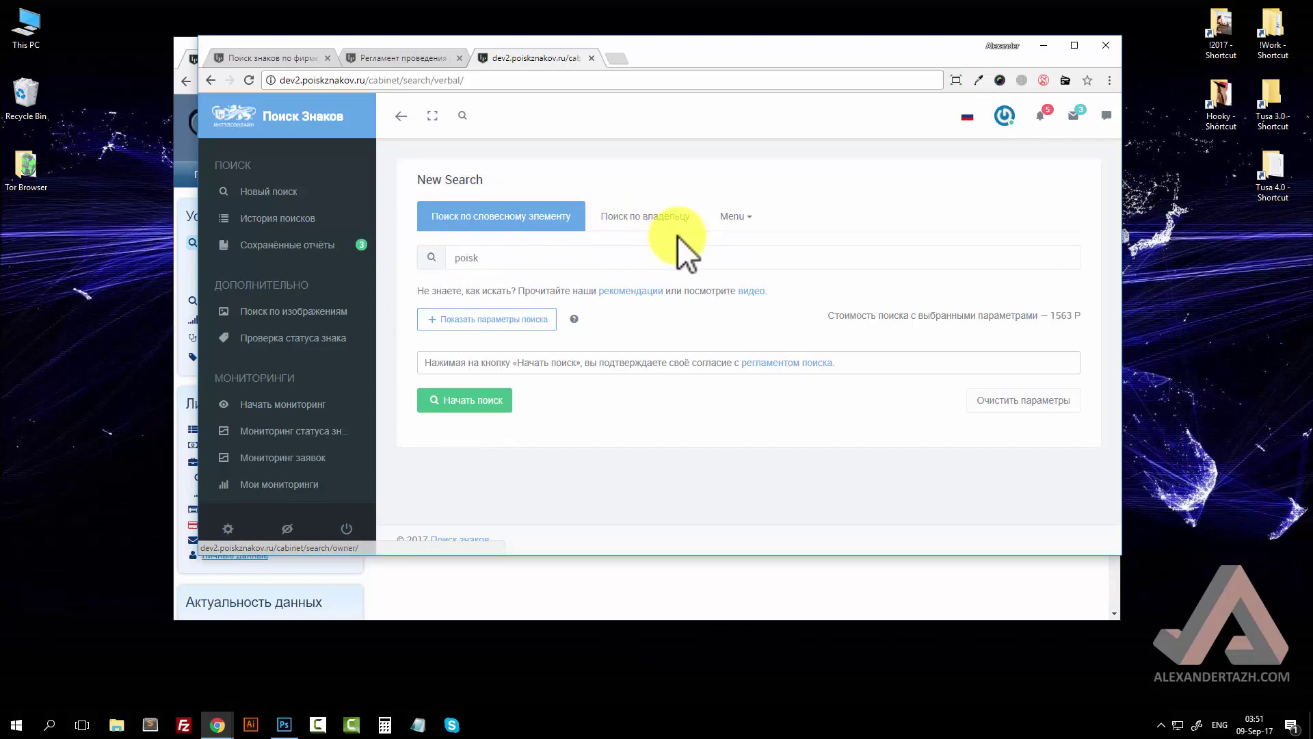
pyautogui.click(731, 218)
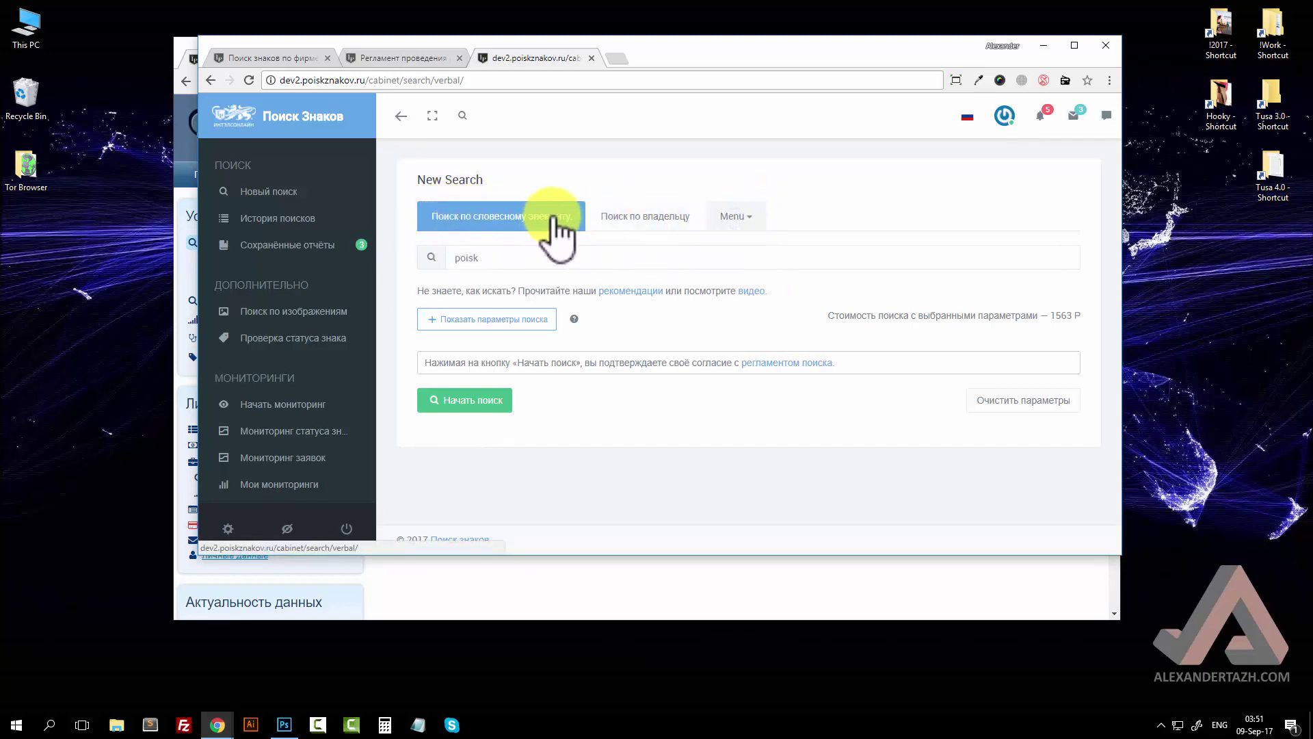
pyautogui.click(752, 222)
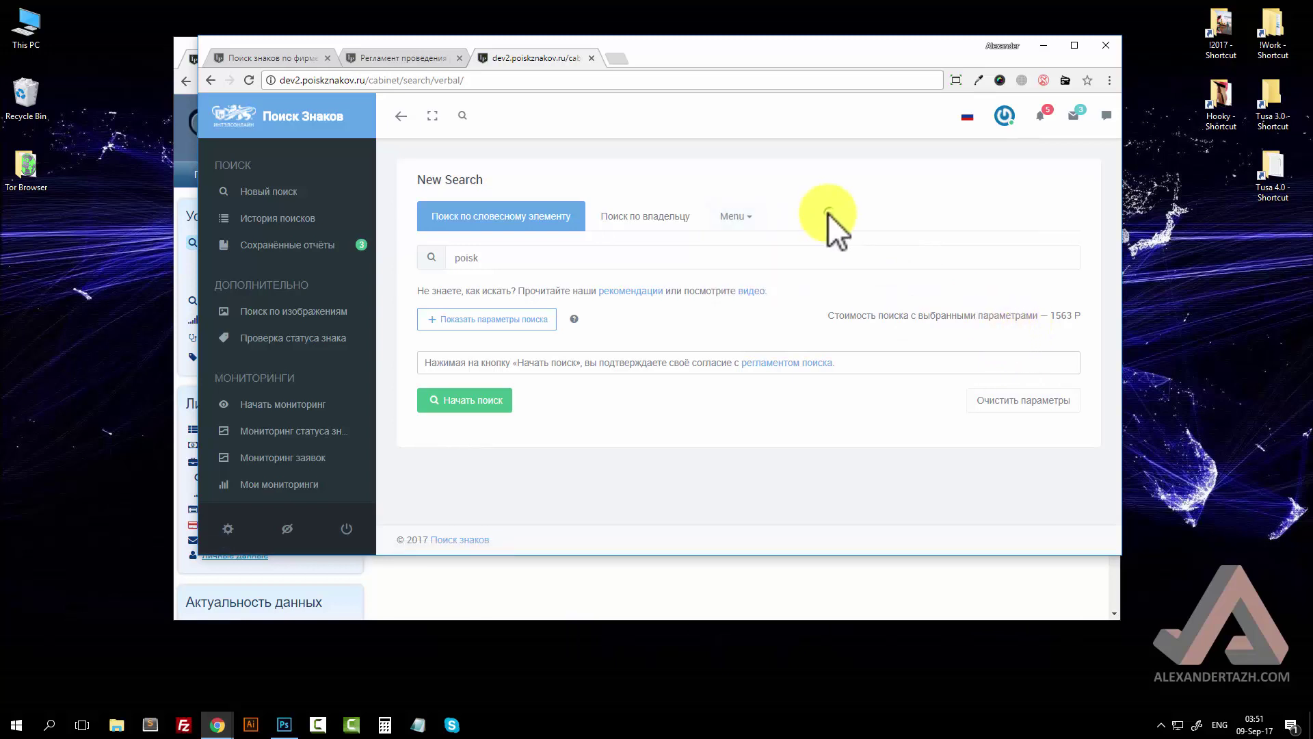
pyautogui.moveTo(762, 226)
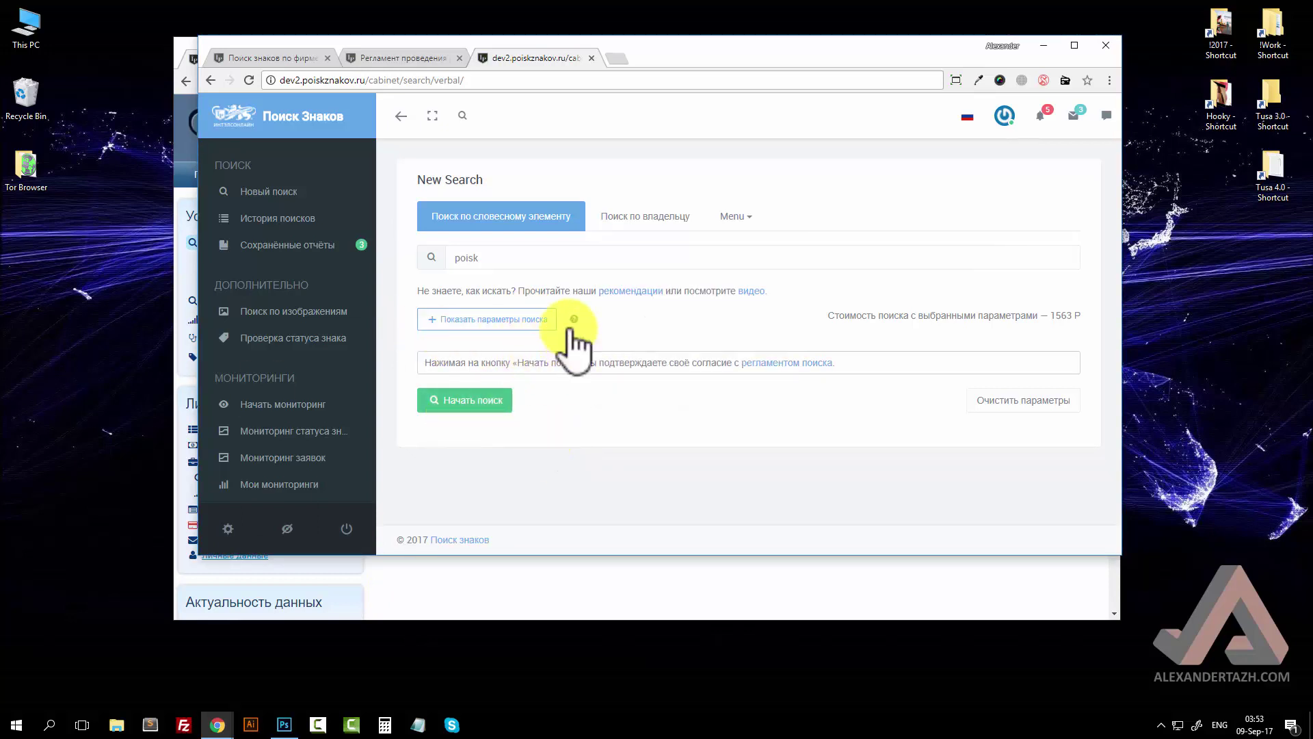
pyautogui.moveTo(581, 338)
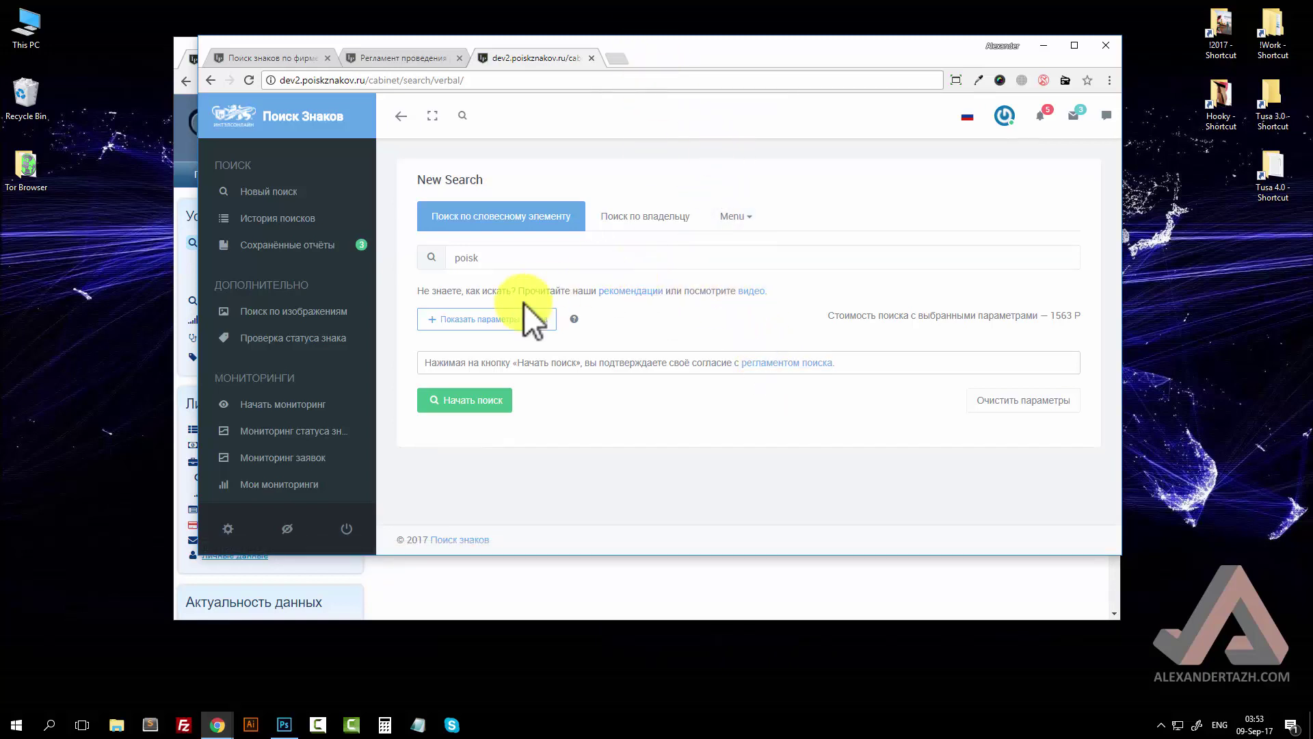
# Step: Expand and collapse the search parameters, then reopen them to view the similarity and database settings
pyautogui.click(520, 323)
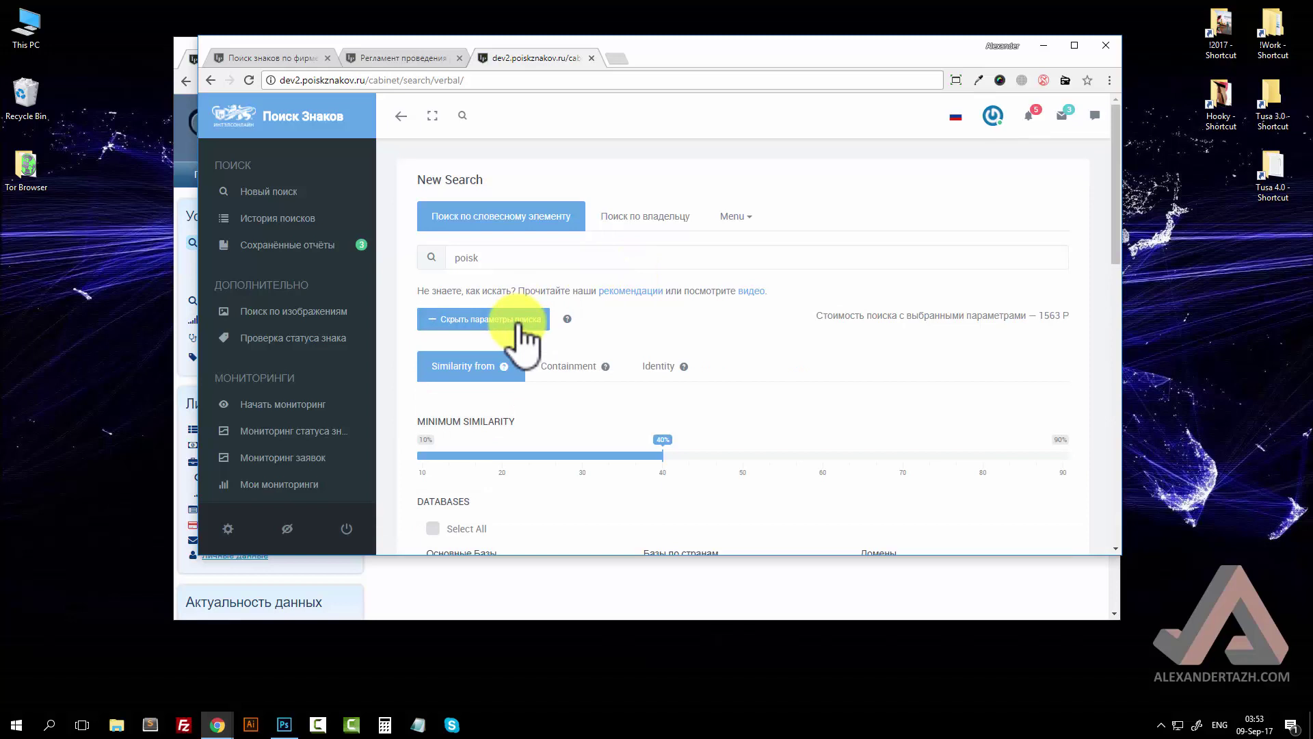
pyautogui.click(519, 327)
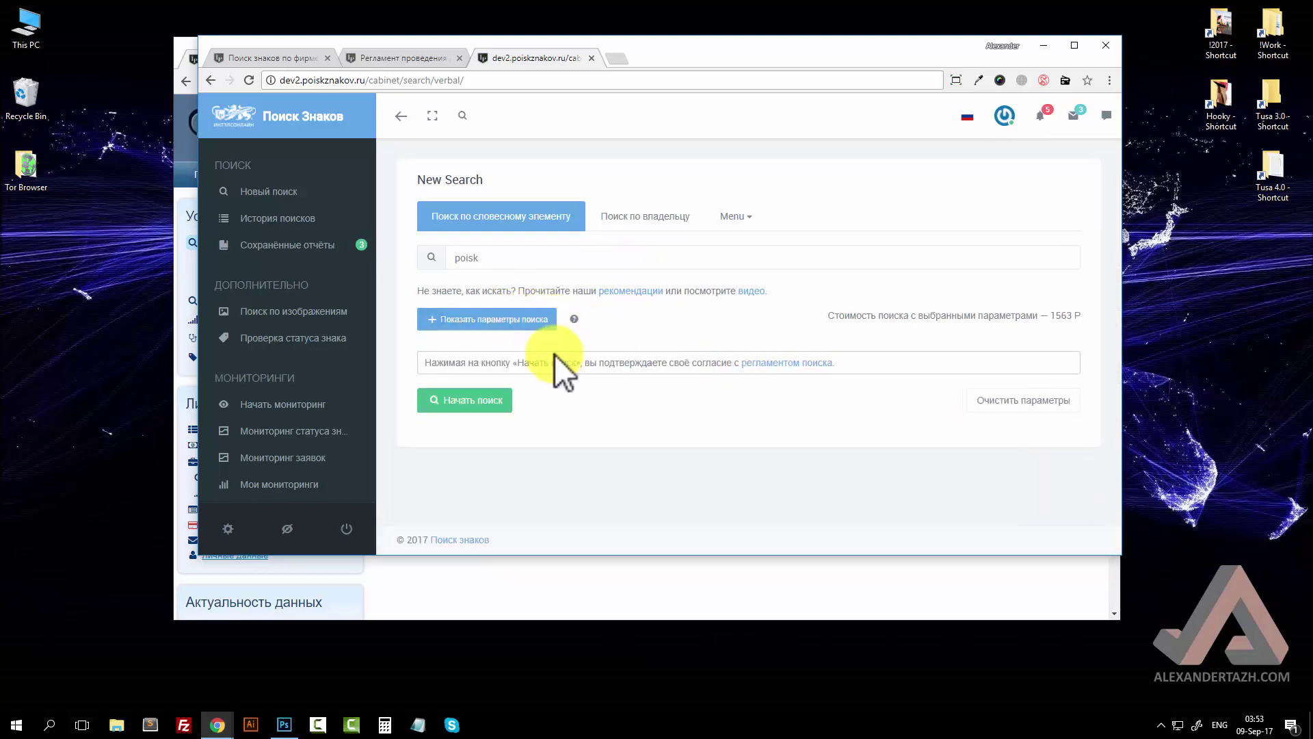
pyautogui.click(535, 322)
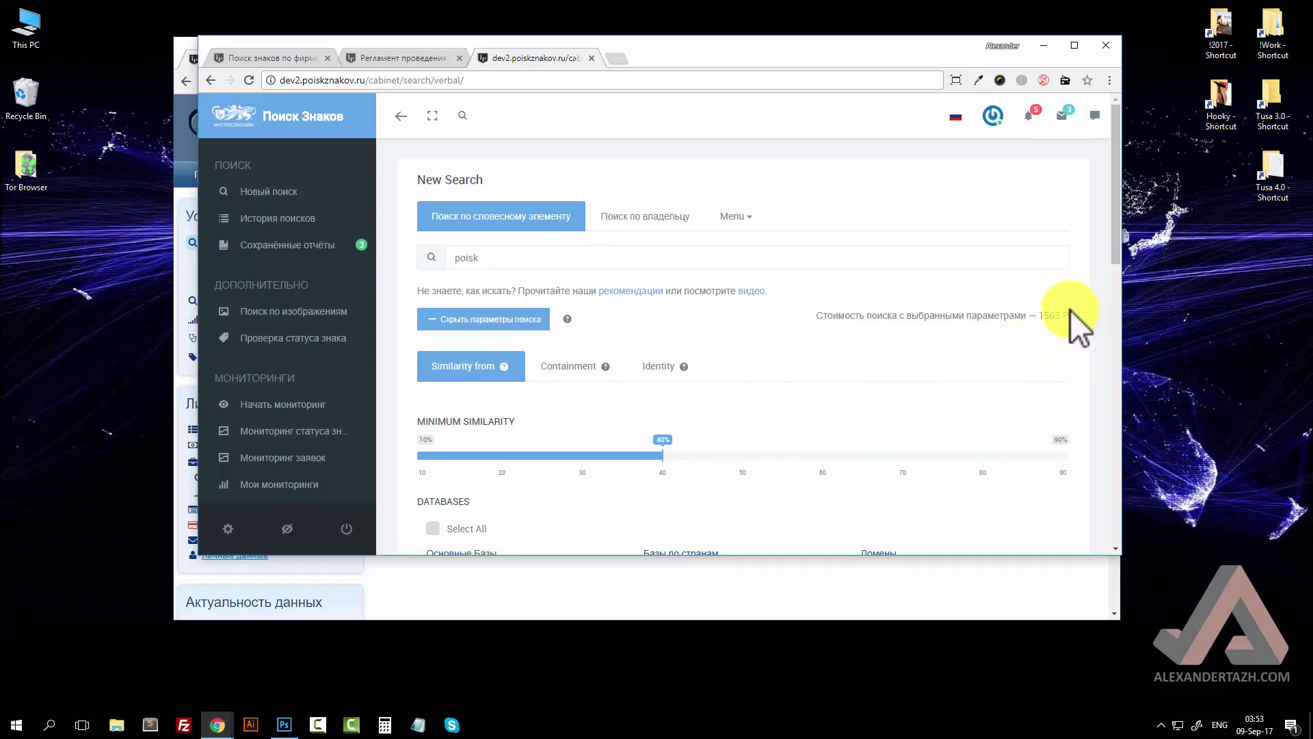
pyautogui.scroll(-2, 1076, 306)
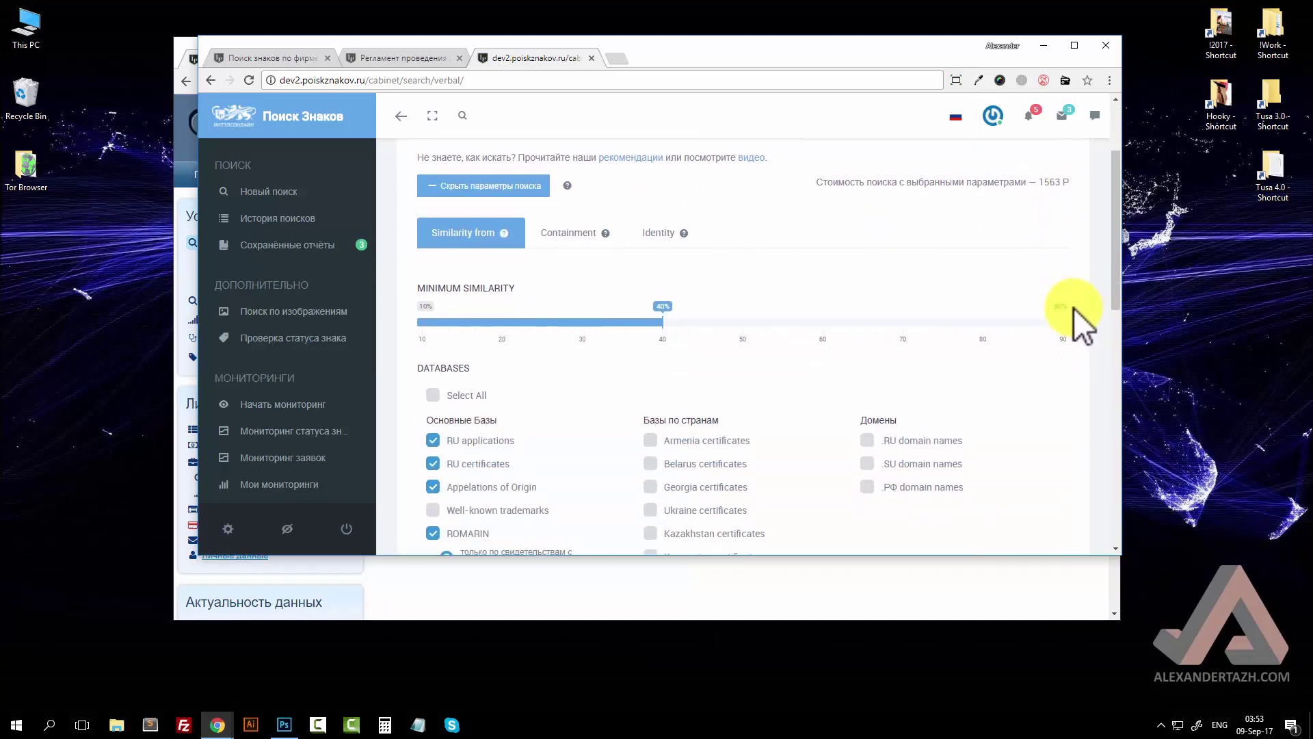
pyautogui.scroll(2, 1073, 307)
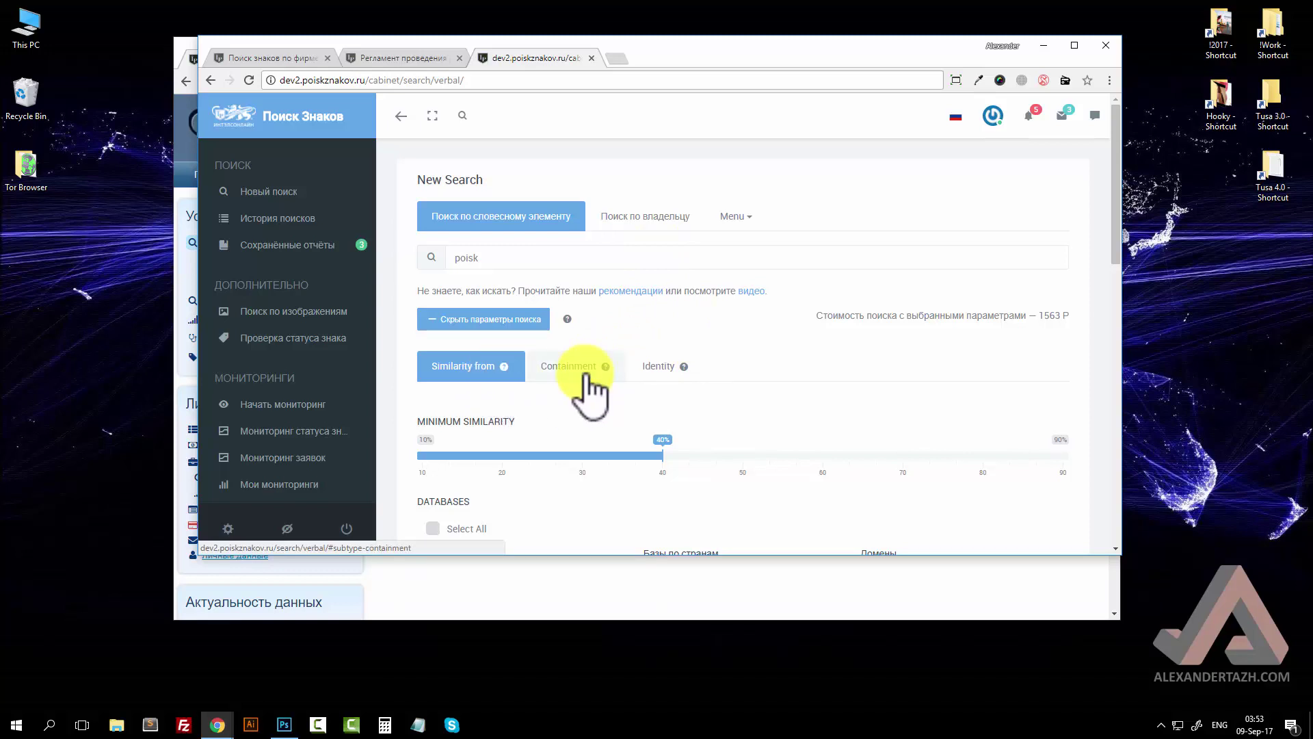
# Step: View the Containment and Identity search modes and return to Similarity from
pyautogui.scroll(-1, 599, 356)
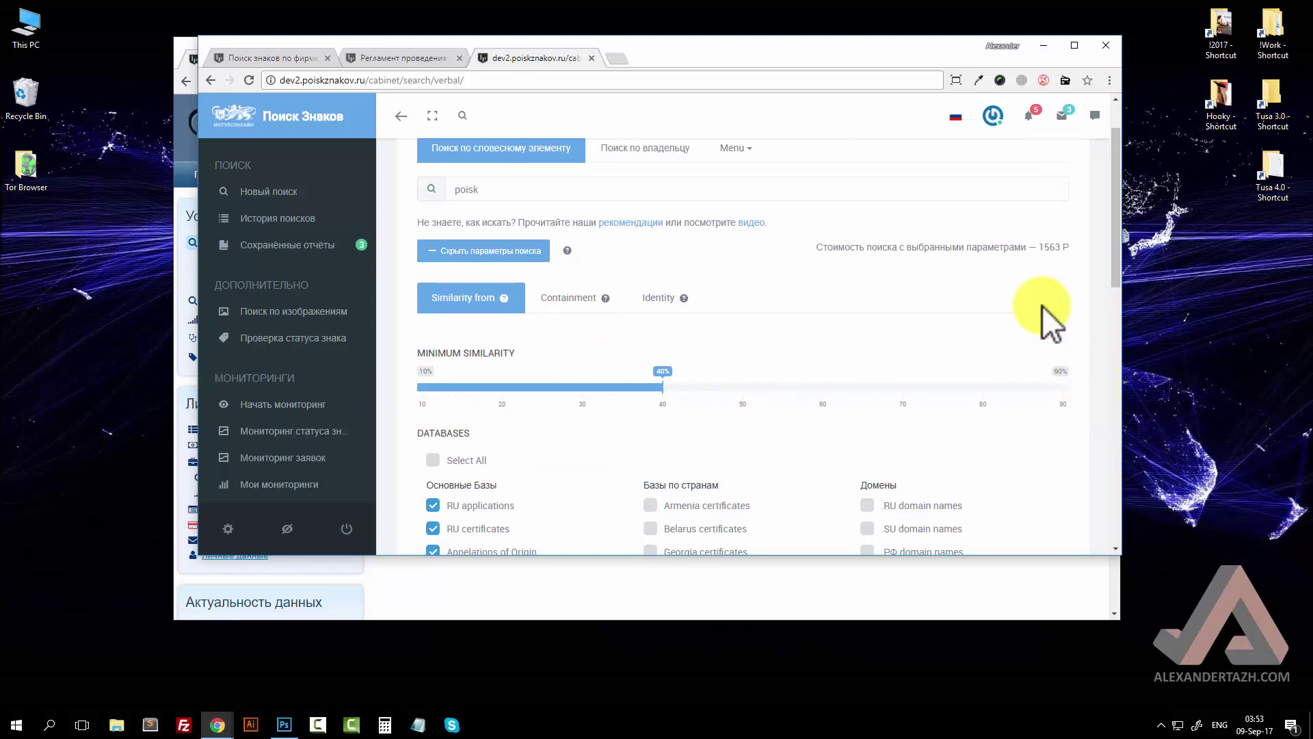
pyautogui.click(574, 300)
pyautogui.click(660, 299)
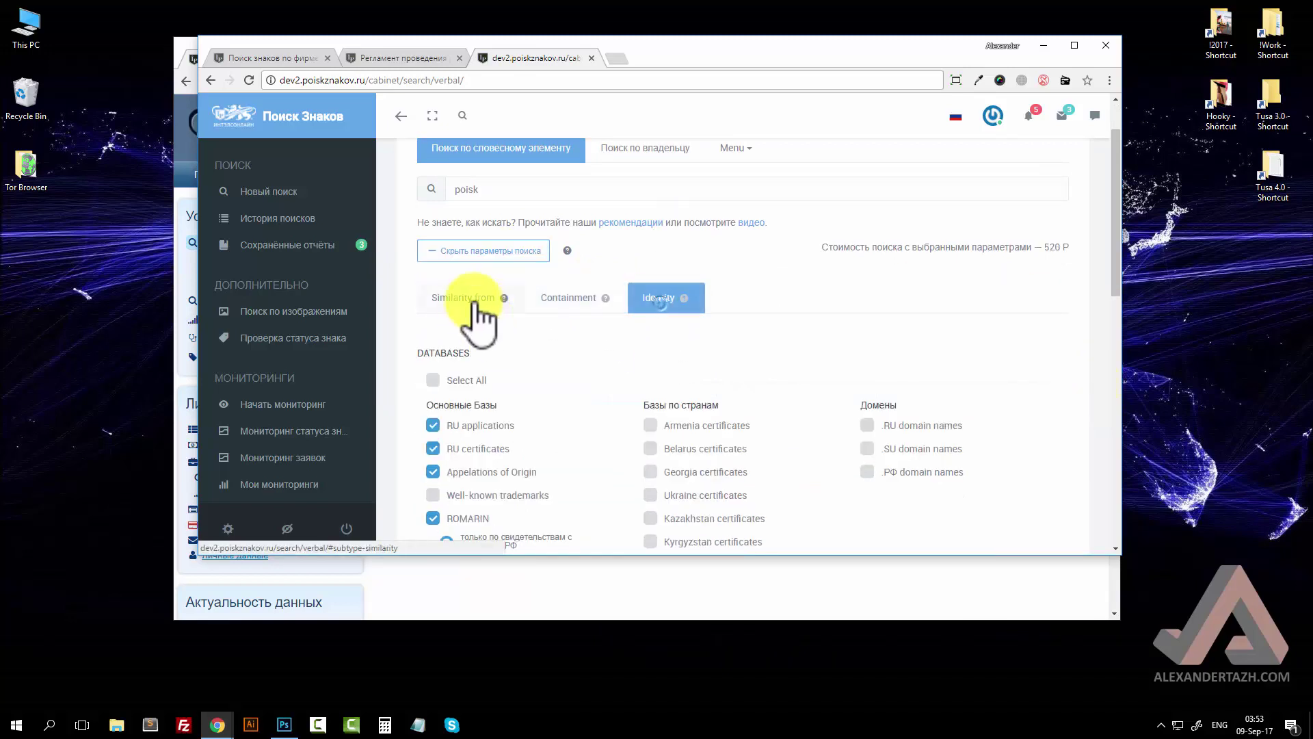
pyautogui.click(477, 303)
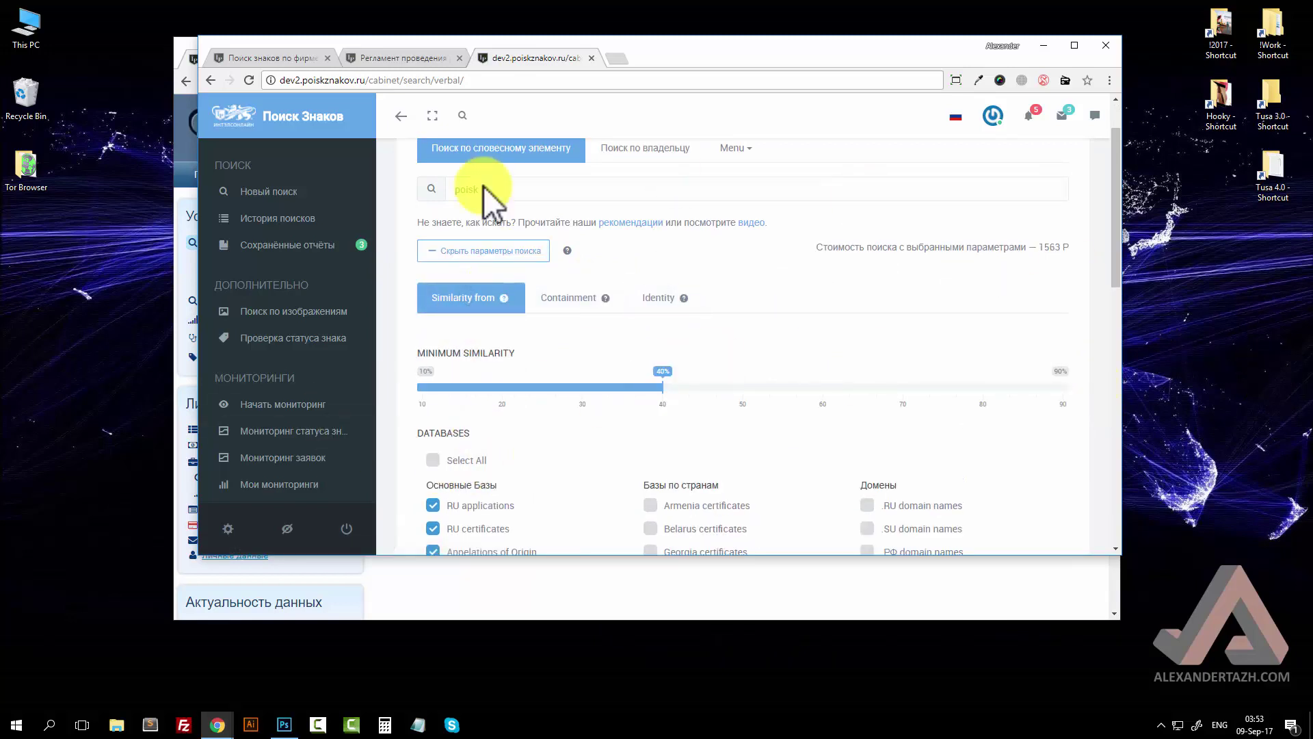
# Step: Switch to the old site's search page, expand its search parameters and examine the Критерии section
pyautogui.click(273, 60)
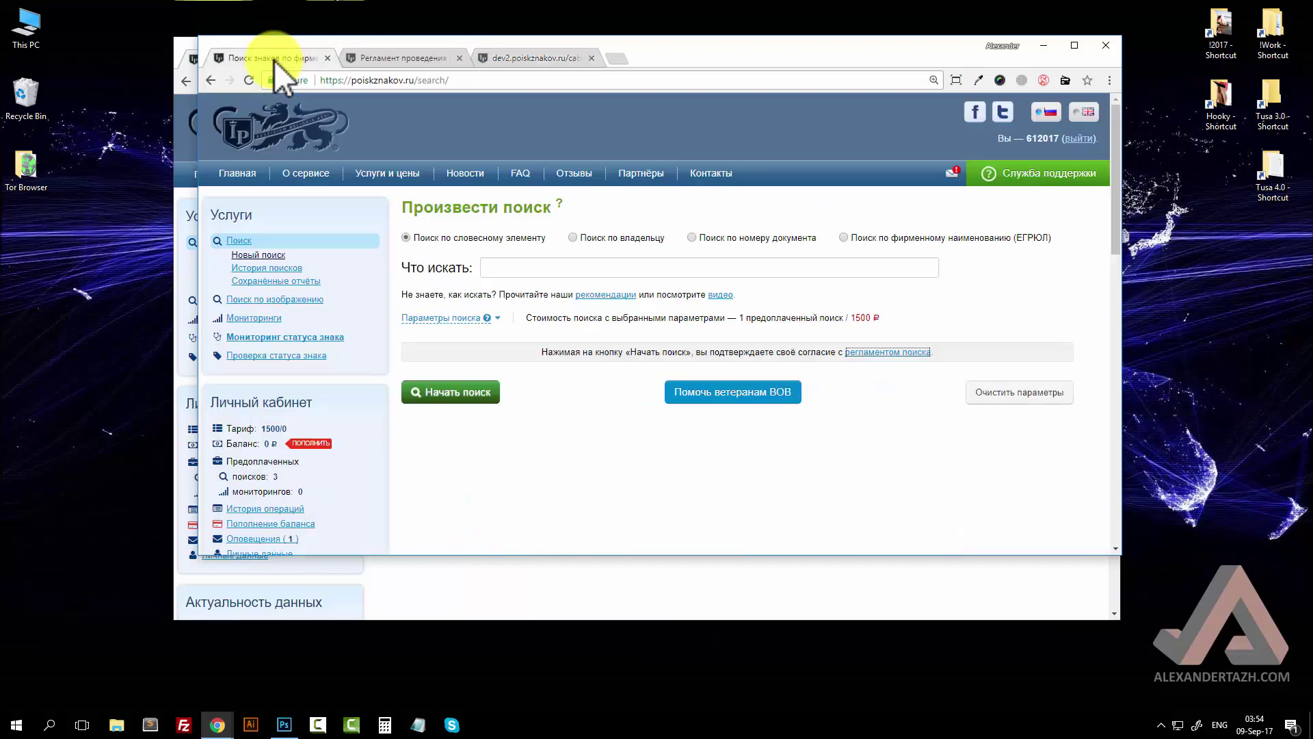
pyautogui.click(446, 319)
pyautogui.scroll(-6, 711, 417)
pyautogui.scroll(-5, 697, 315)
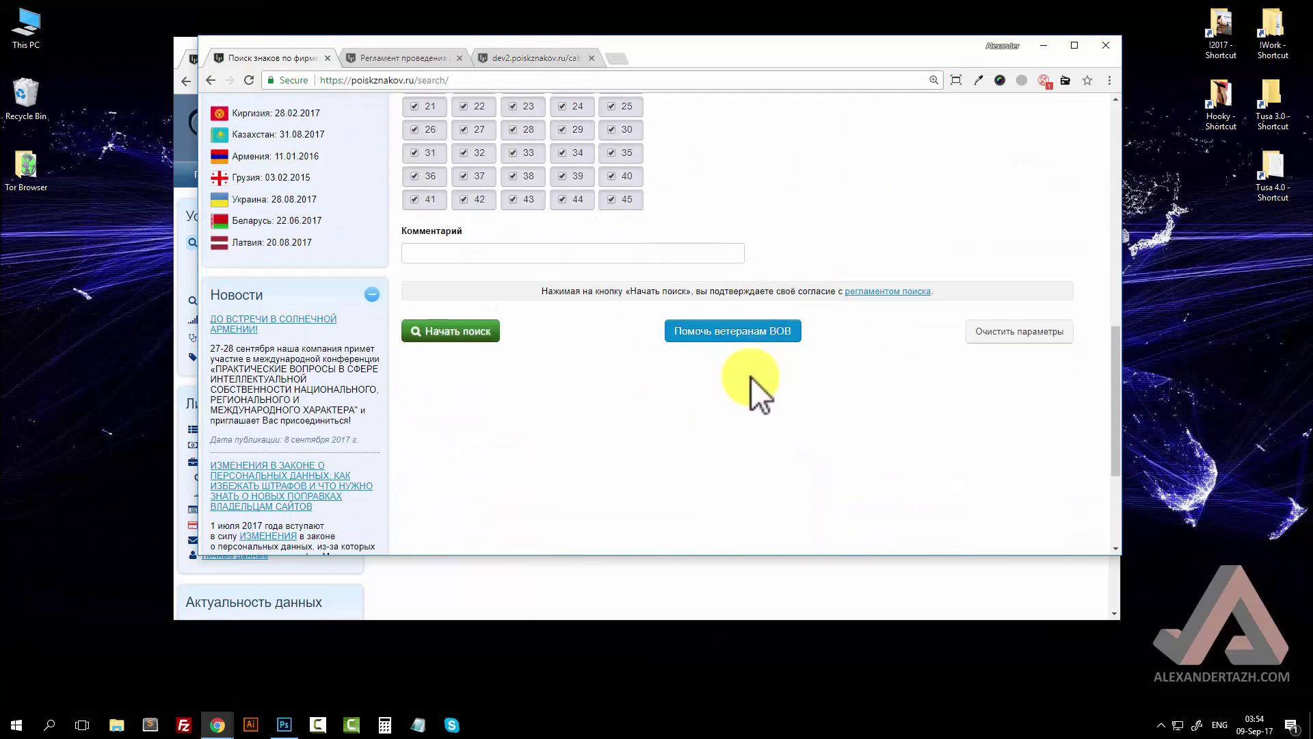
pyautogui.scroll(5, 732, 431)
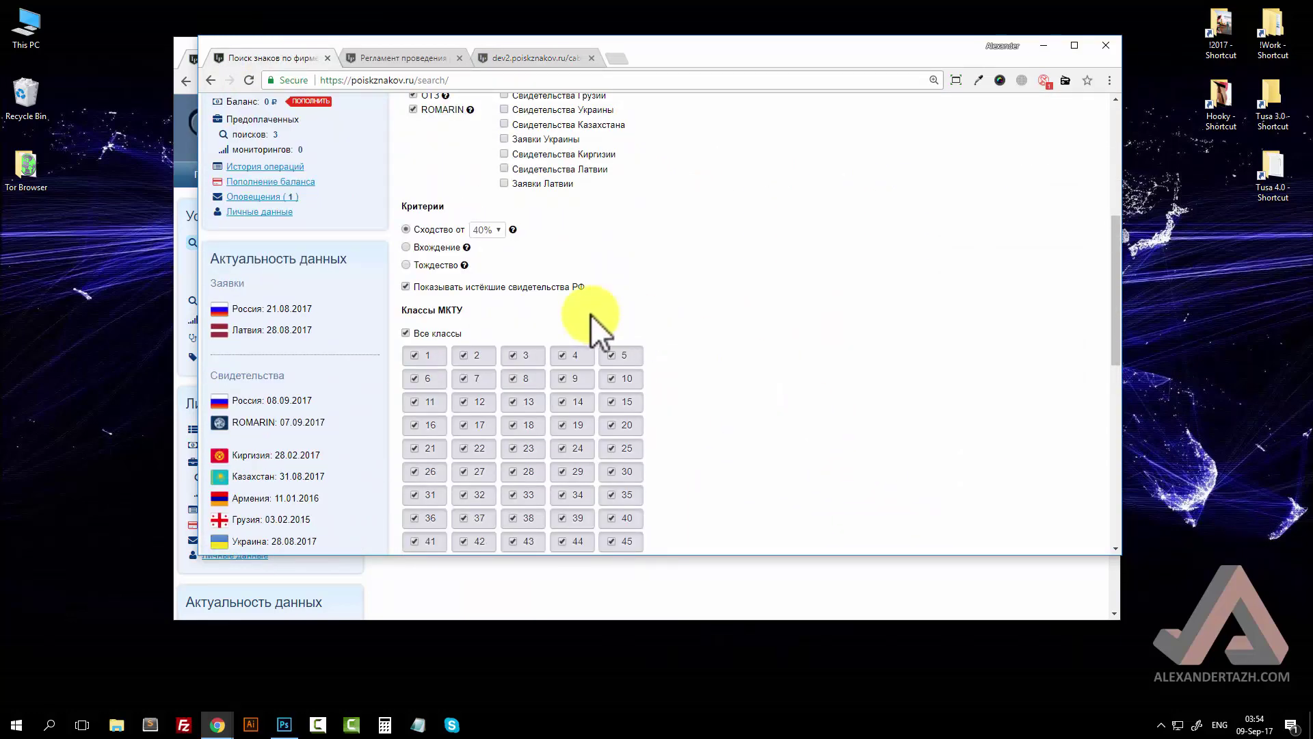
pyautogui.moveTo(627, 288); pyautogui.dragTo(408, 212)
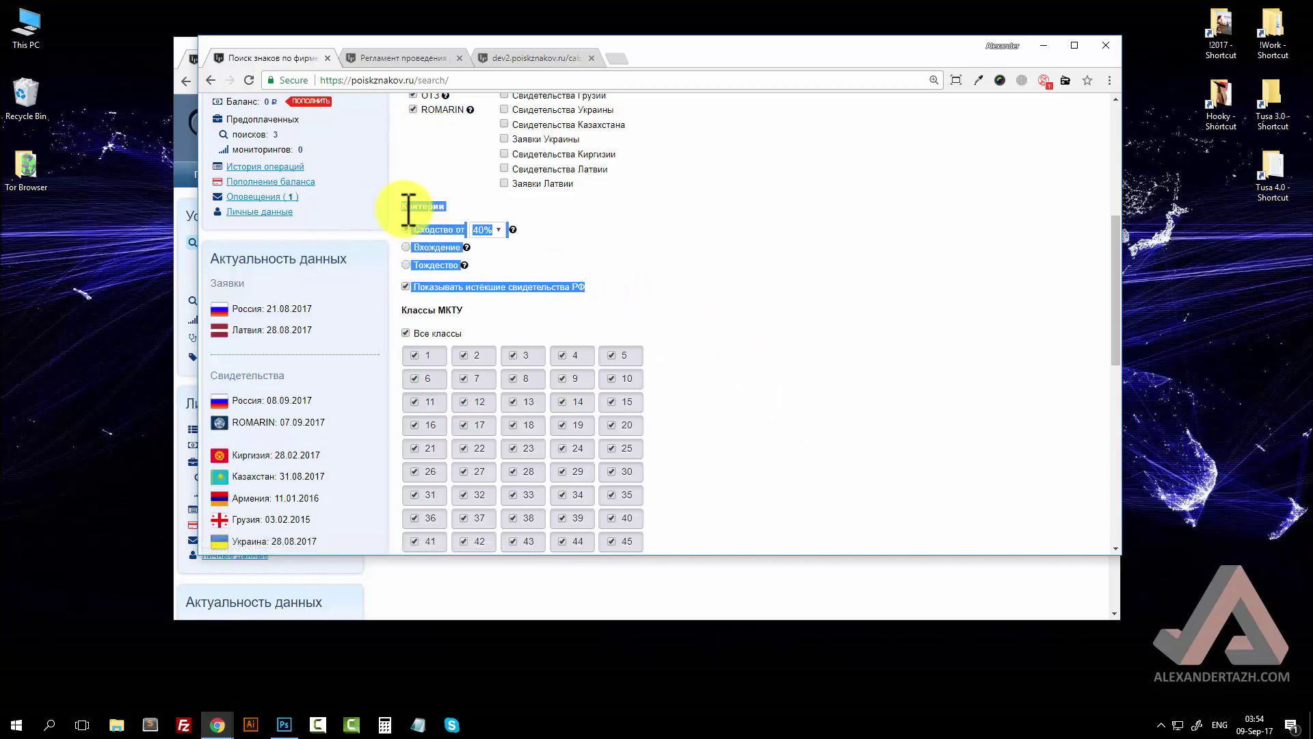
pyautogui.click(698, 321)
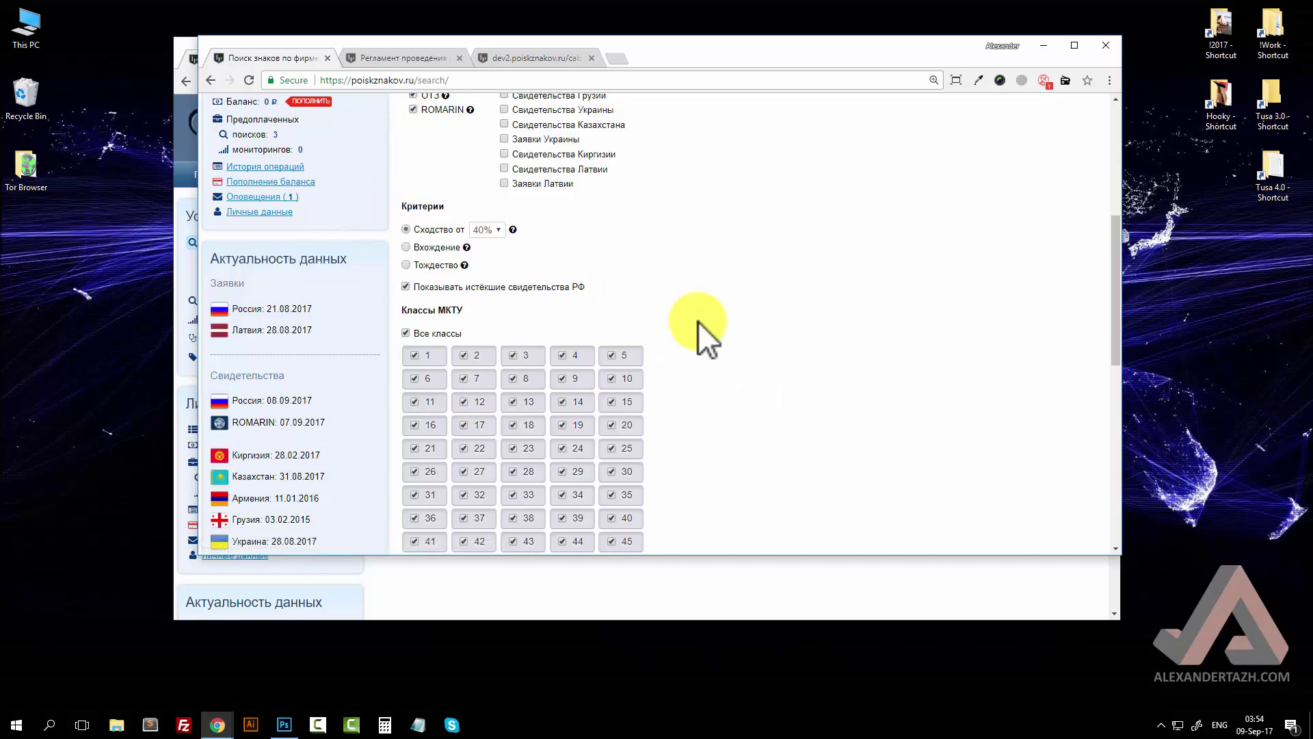
pyautogui.scroll(3, 410, 137)
# Step: Return to the redesigned search page and review its search modes, minimum similarity, databases and ICGS classes
pyautogui.click(404, 58)
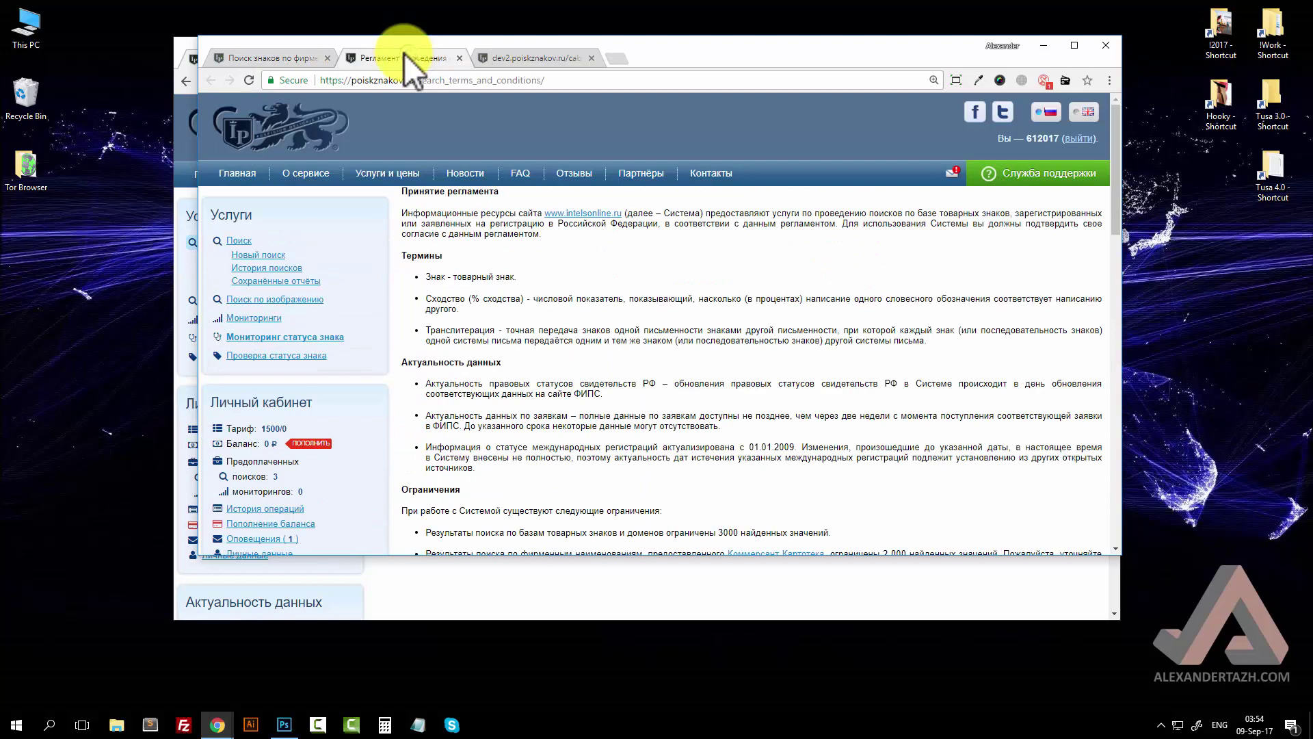
pyautogui.click(511, 56)
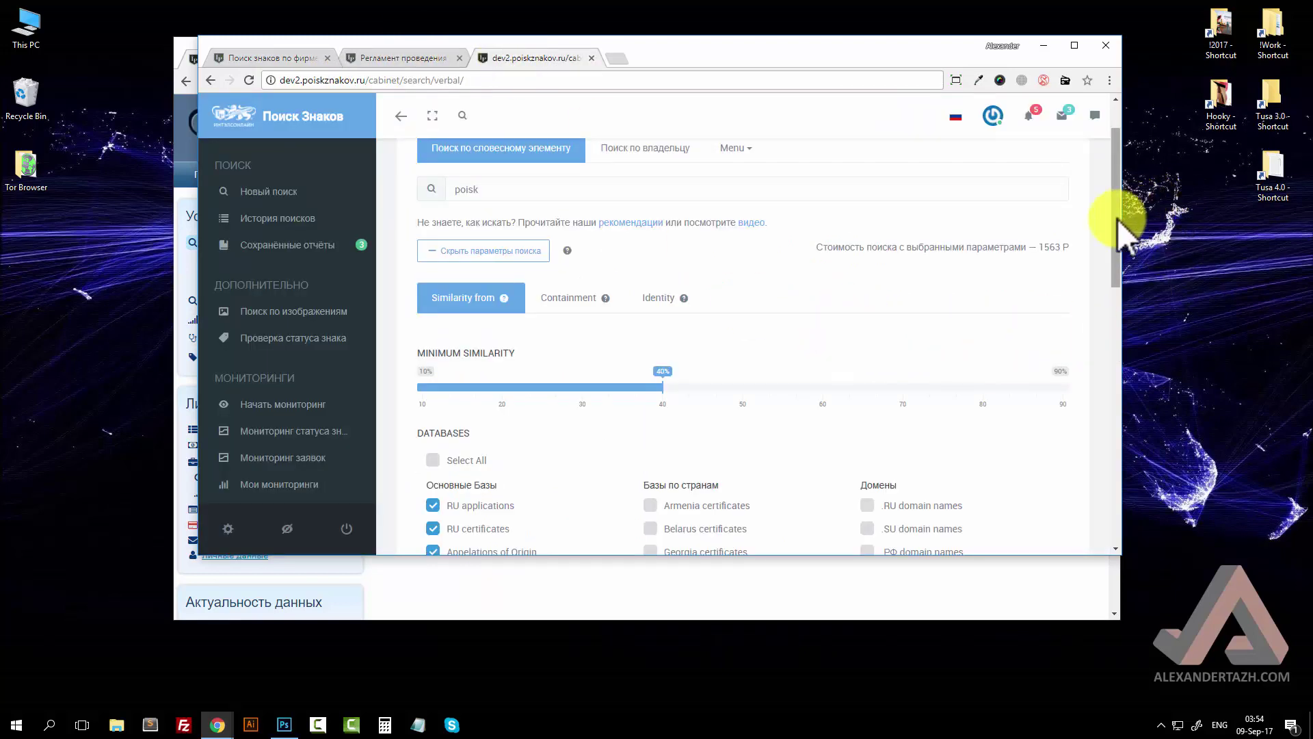
pyautogui.moveTo(1117, 220); pyautogui.dragTo(1115, 174)
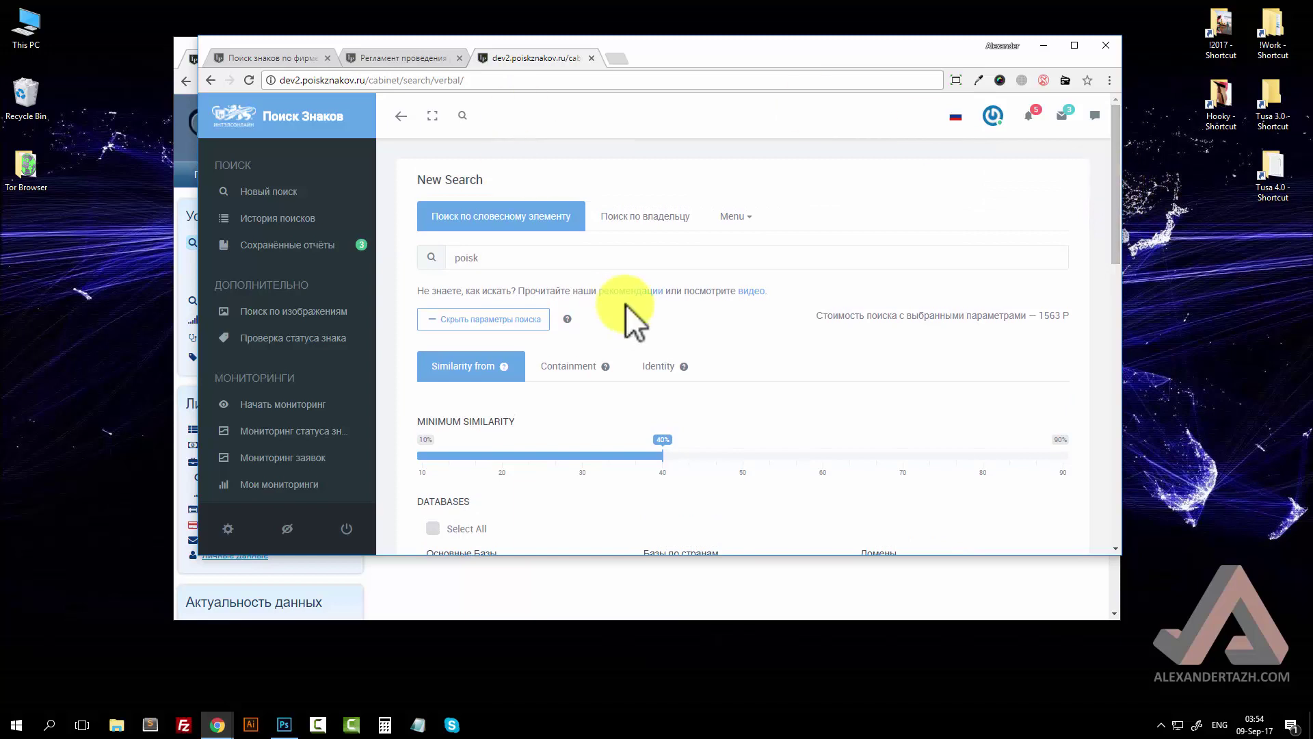
pyautogui.scroll(-5, 645, 413)
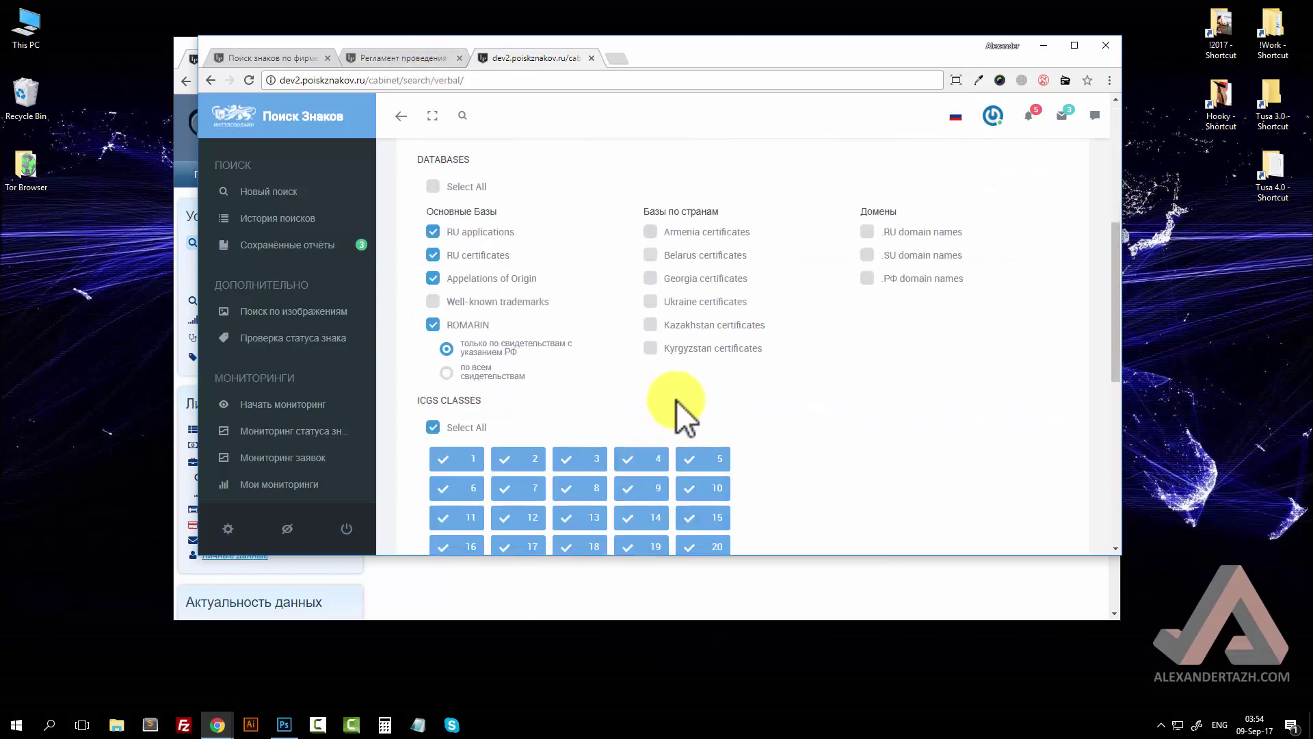
pyautogui.scroll(1, 670, 397)
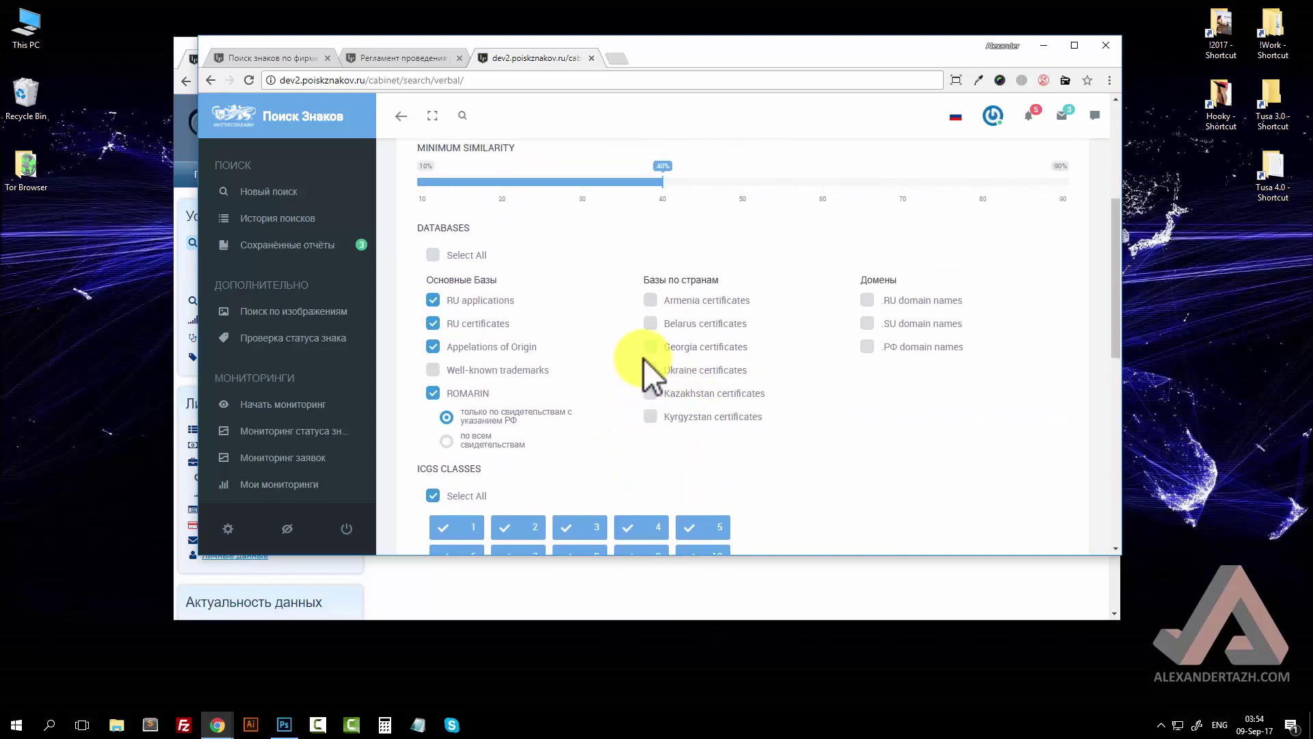
pyautogui.scroll(1, 624, 336)
pyautogui.scroll(1, 618, 318)
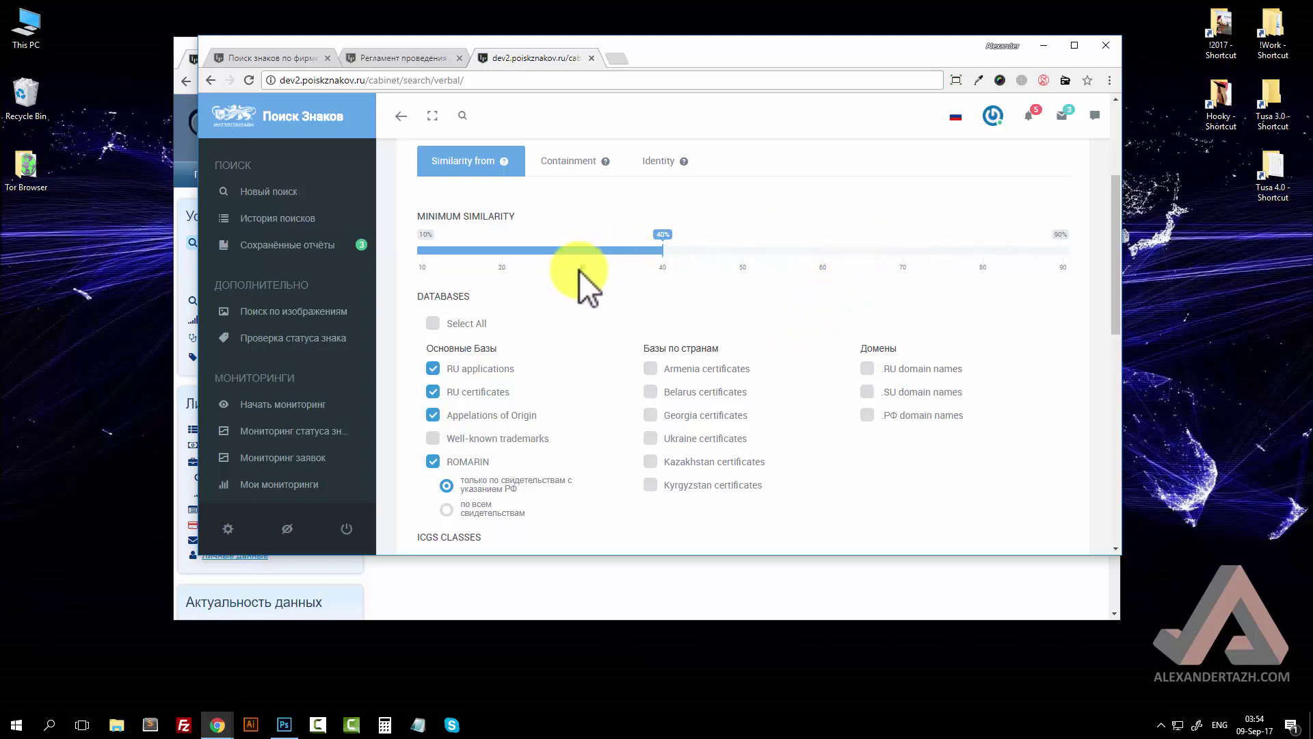
pyautogui.scroll(2, 533, 356)
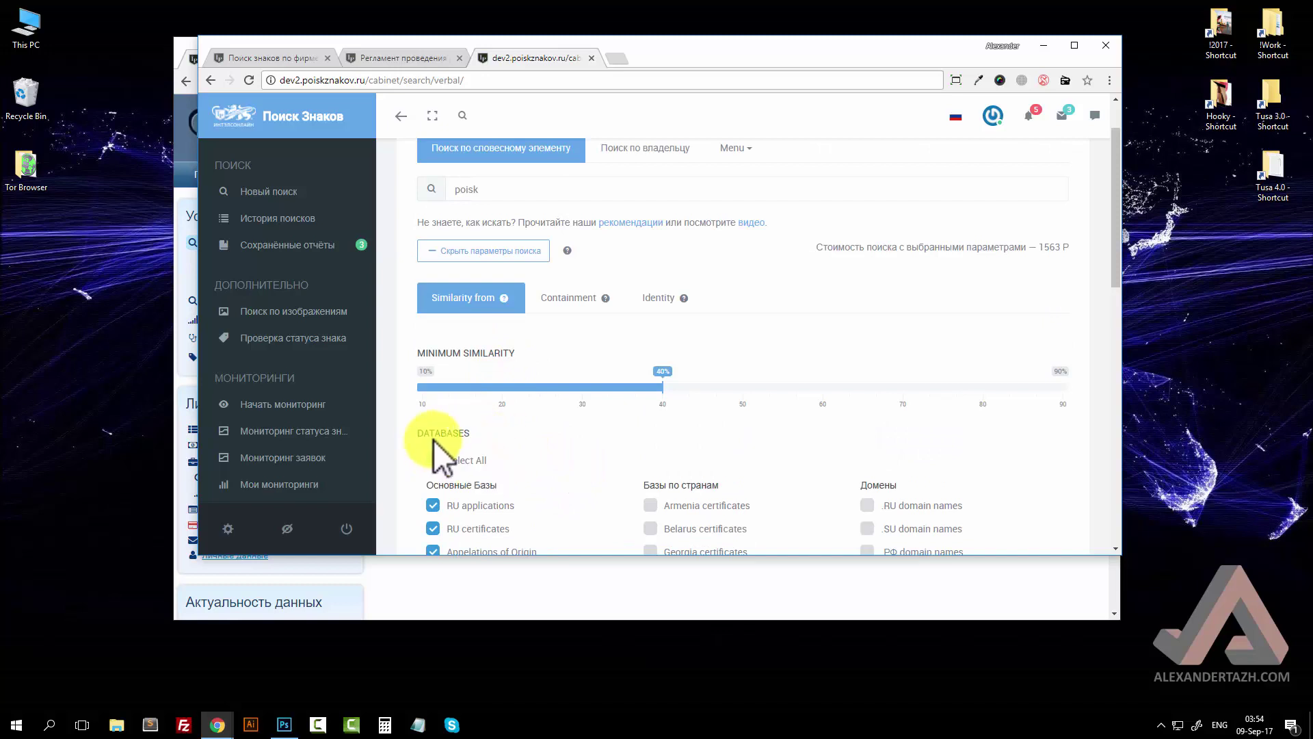
# Step: Set the minimum similarity to 90% and check the help notes for Similarity and Identity
pyautogui.moveTo(725, 400); pyautogui.dragTo(1105, 405)
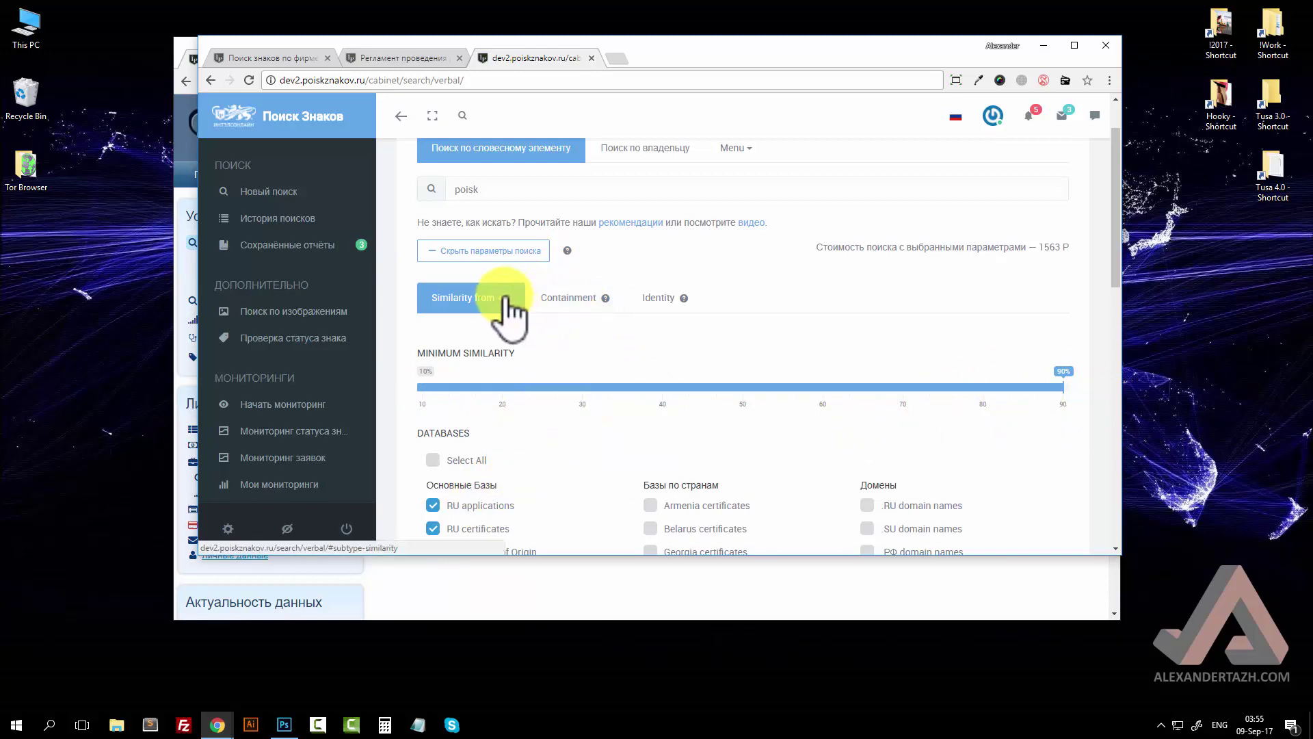
pyautogui.moveTo(504, 298)
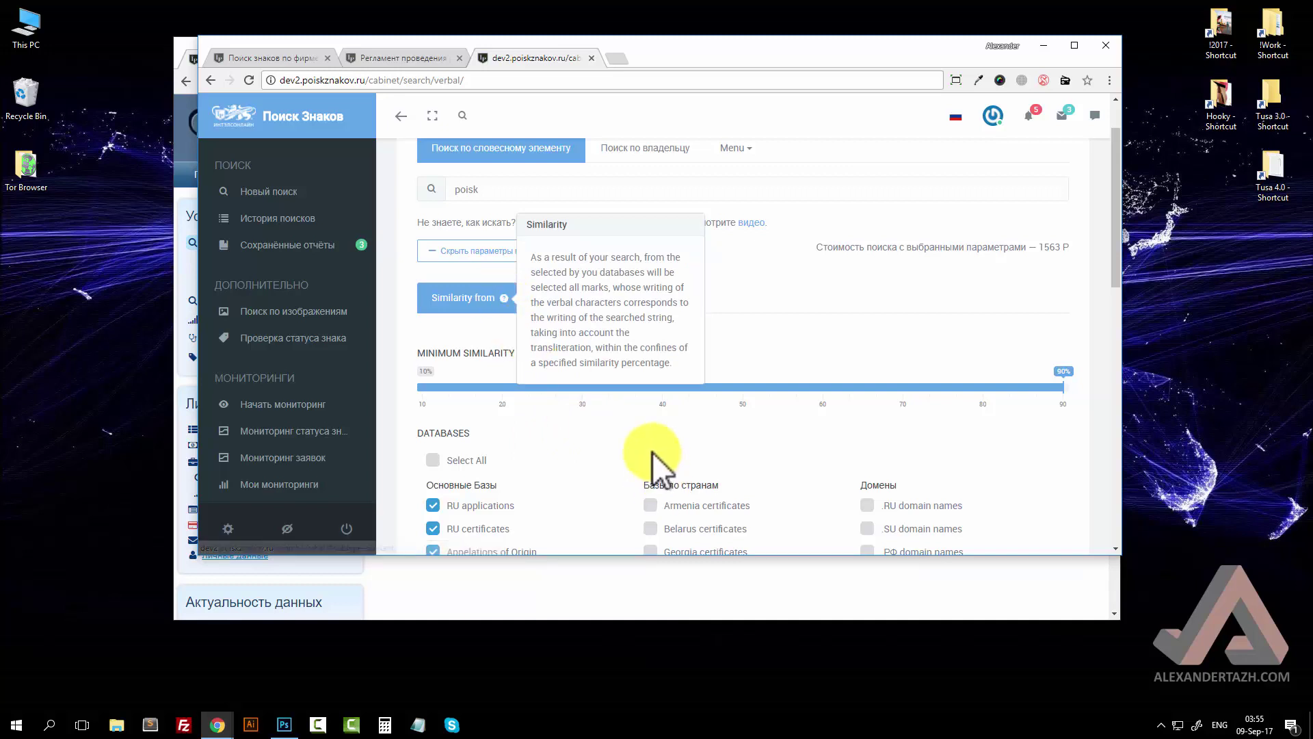
pyautogui.moveTo(685, 300)
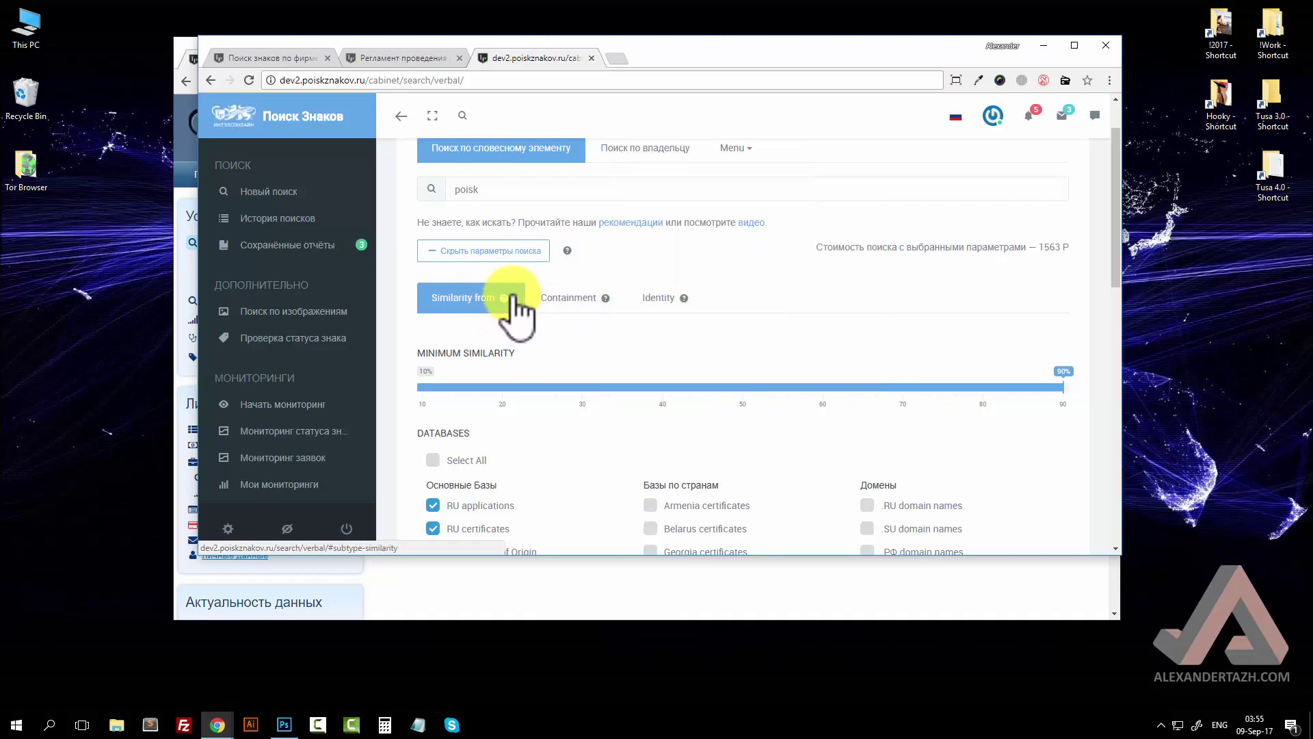
# Step: Check the help marks for НМПТ and Вхождение on the old search page and open the regulations page
pyautogui.click(282, 58)
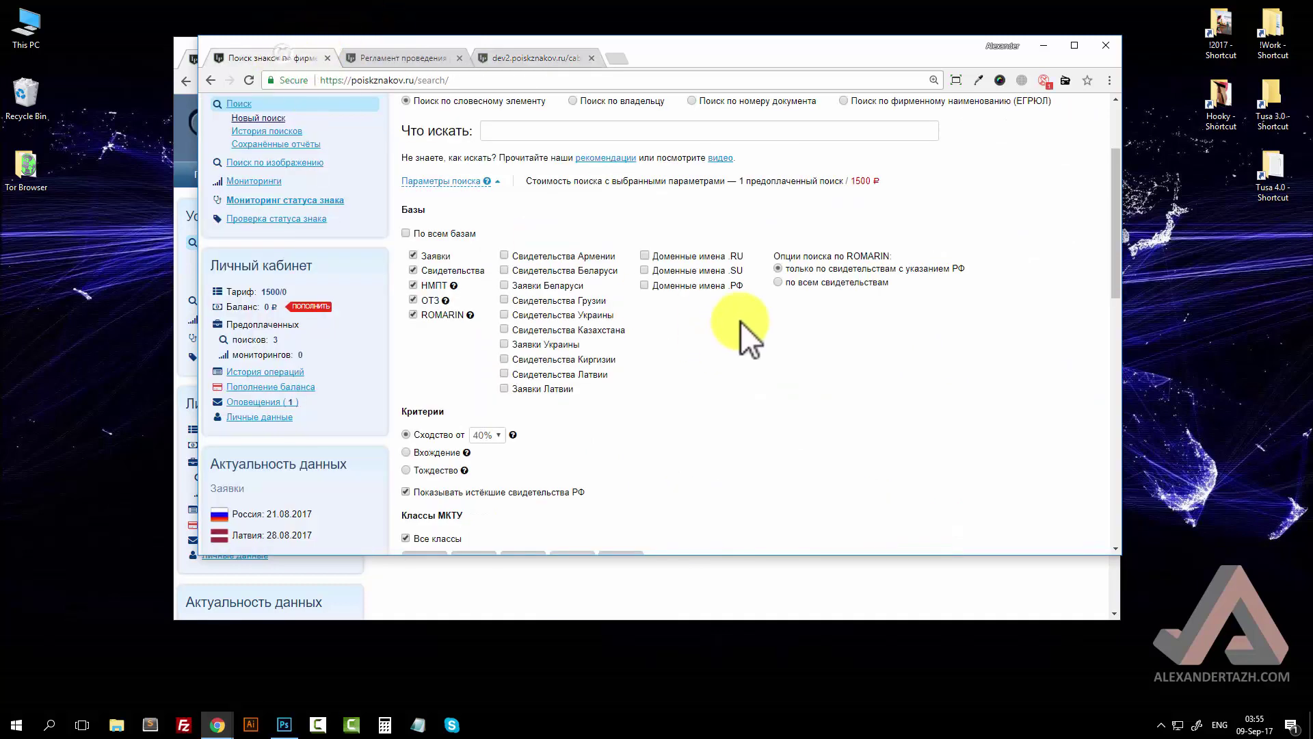
pyautogui.moveTo(453, 286)
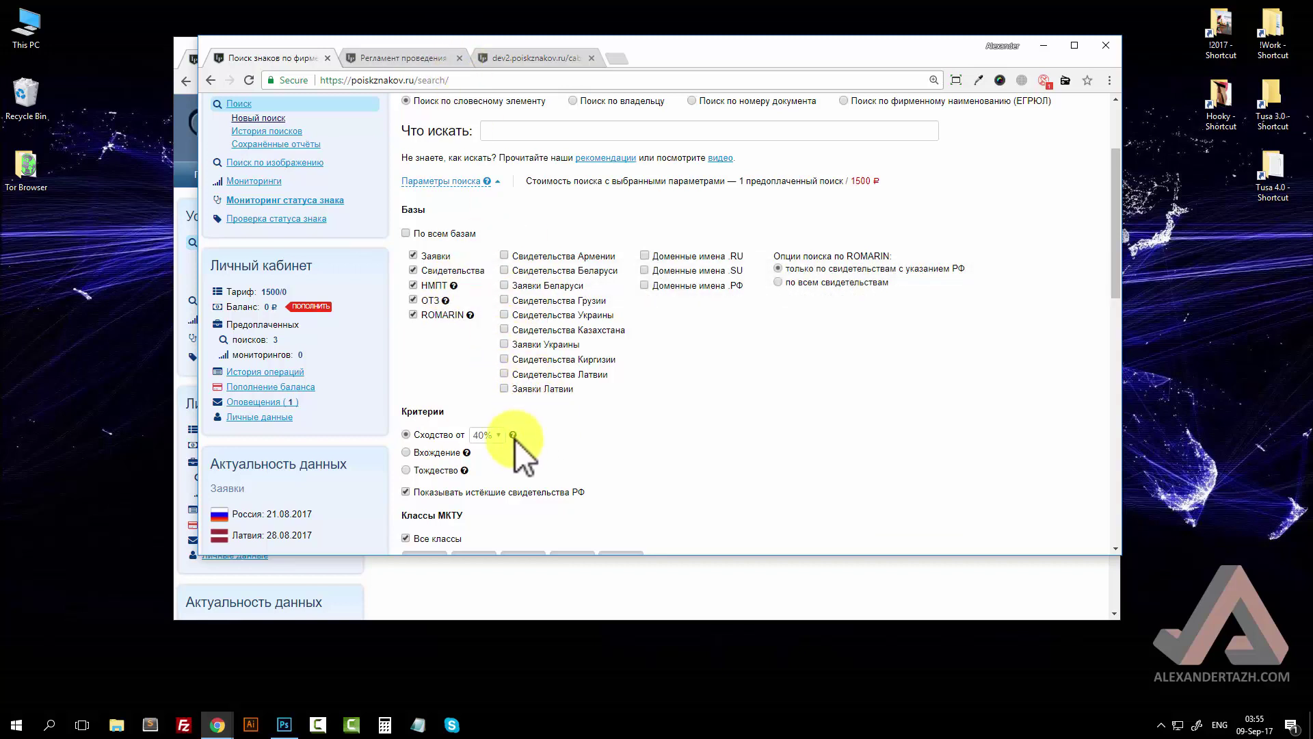
pyautogui.moveTo(469, 454)
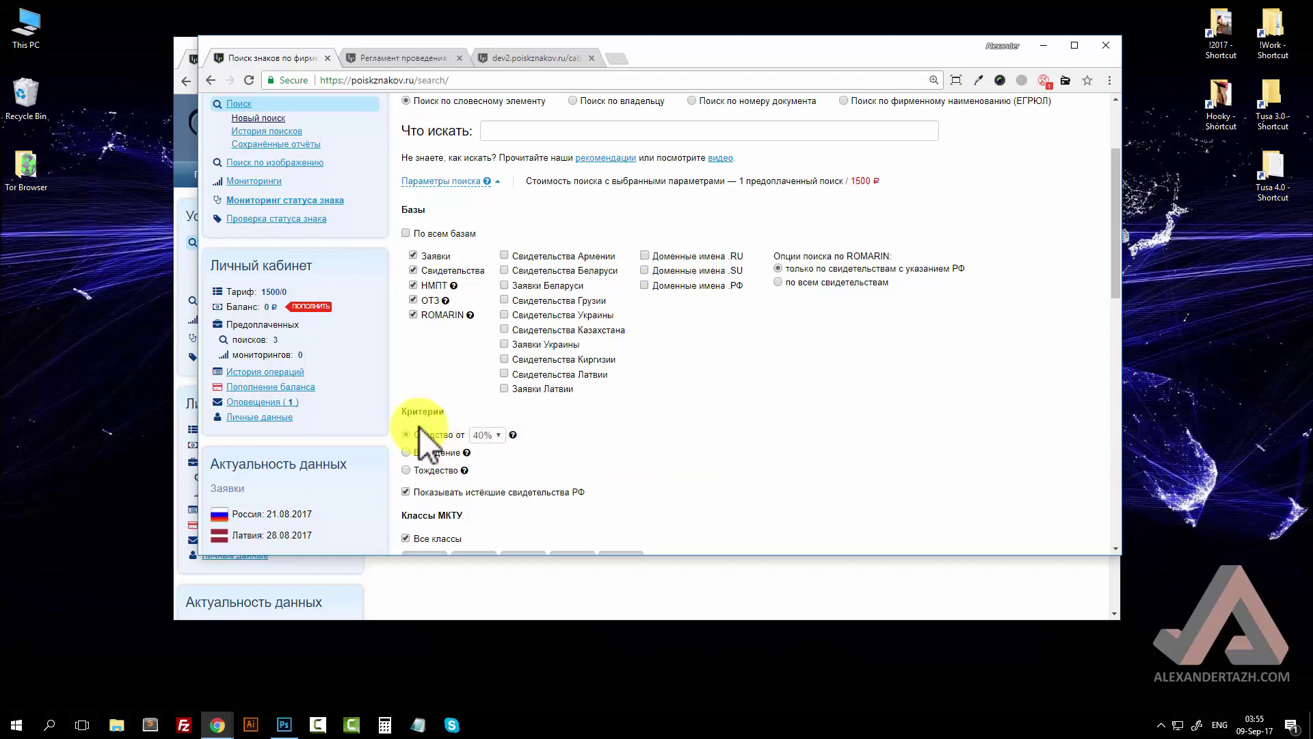
pyautogui.click(380, 53)
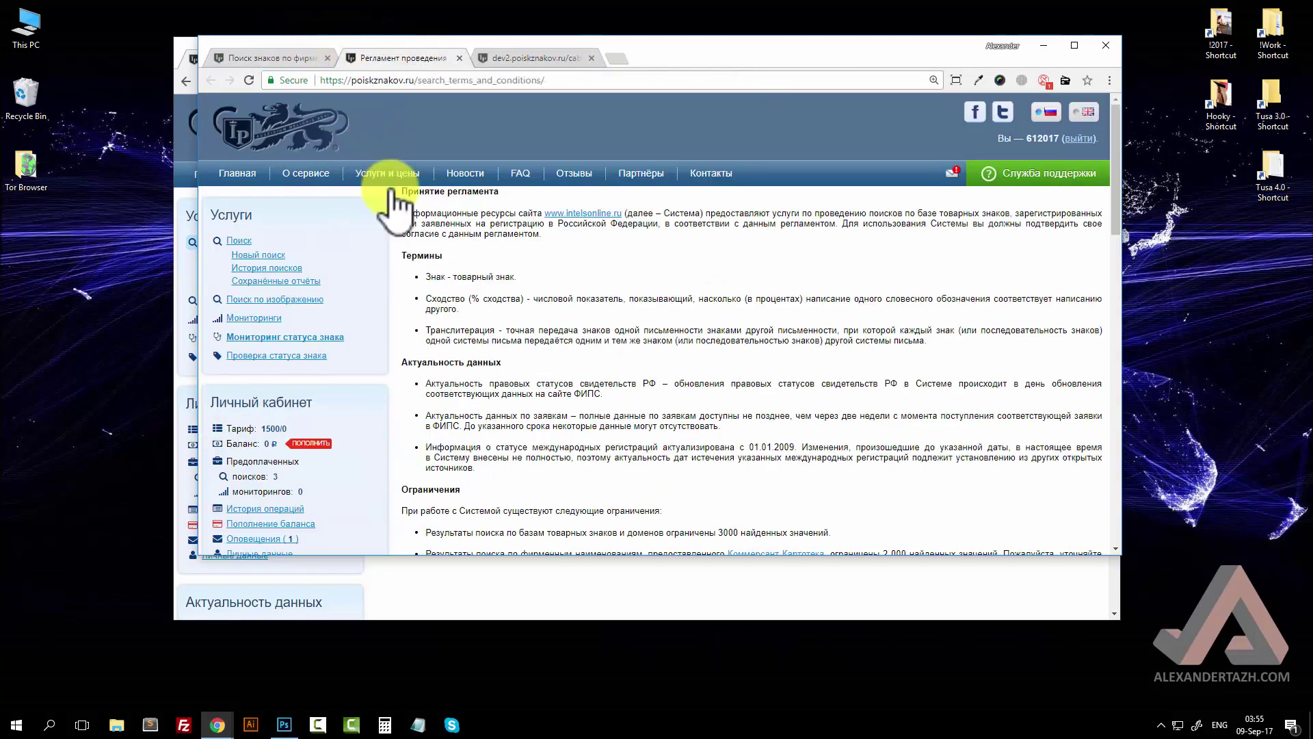
# Step: Set the browser window to the 1366 × 768 Ultrabook preset after trying 1280 × 800 Netbook
pyautogui.click(532, 55)
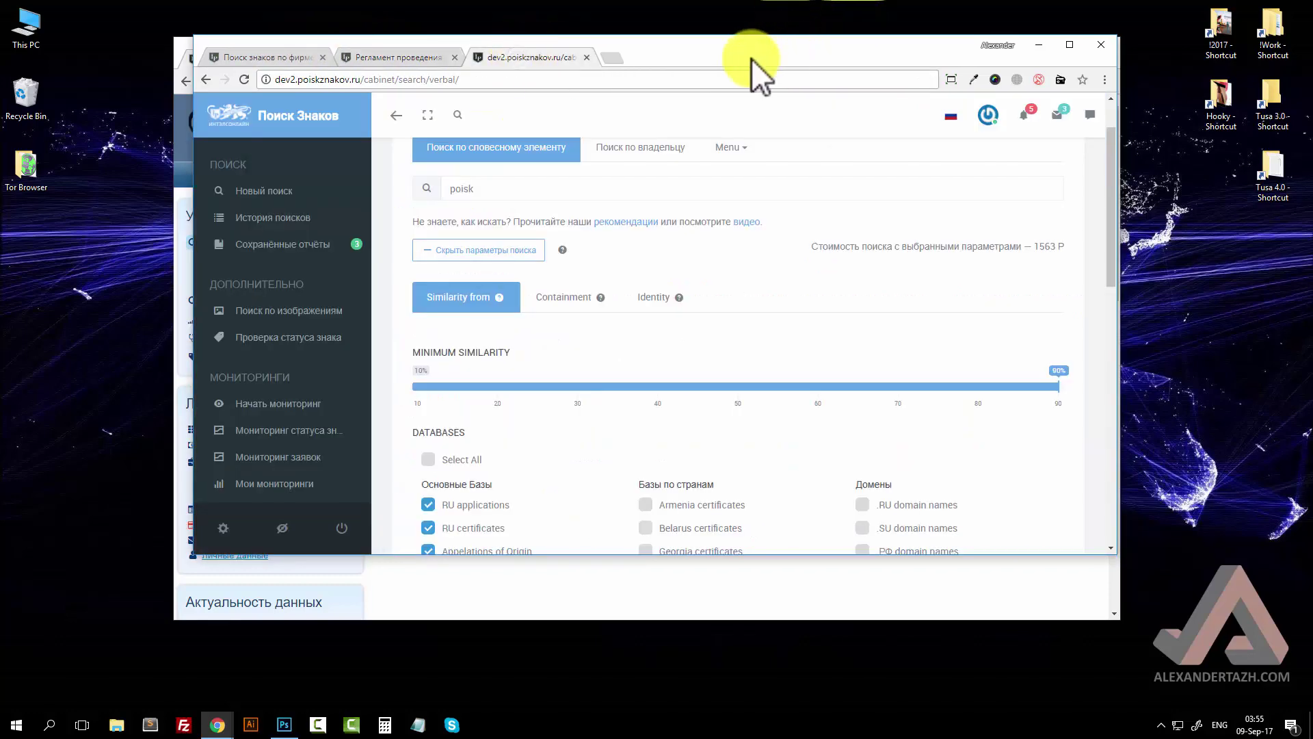
pyautogui.click(389, 55)
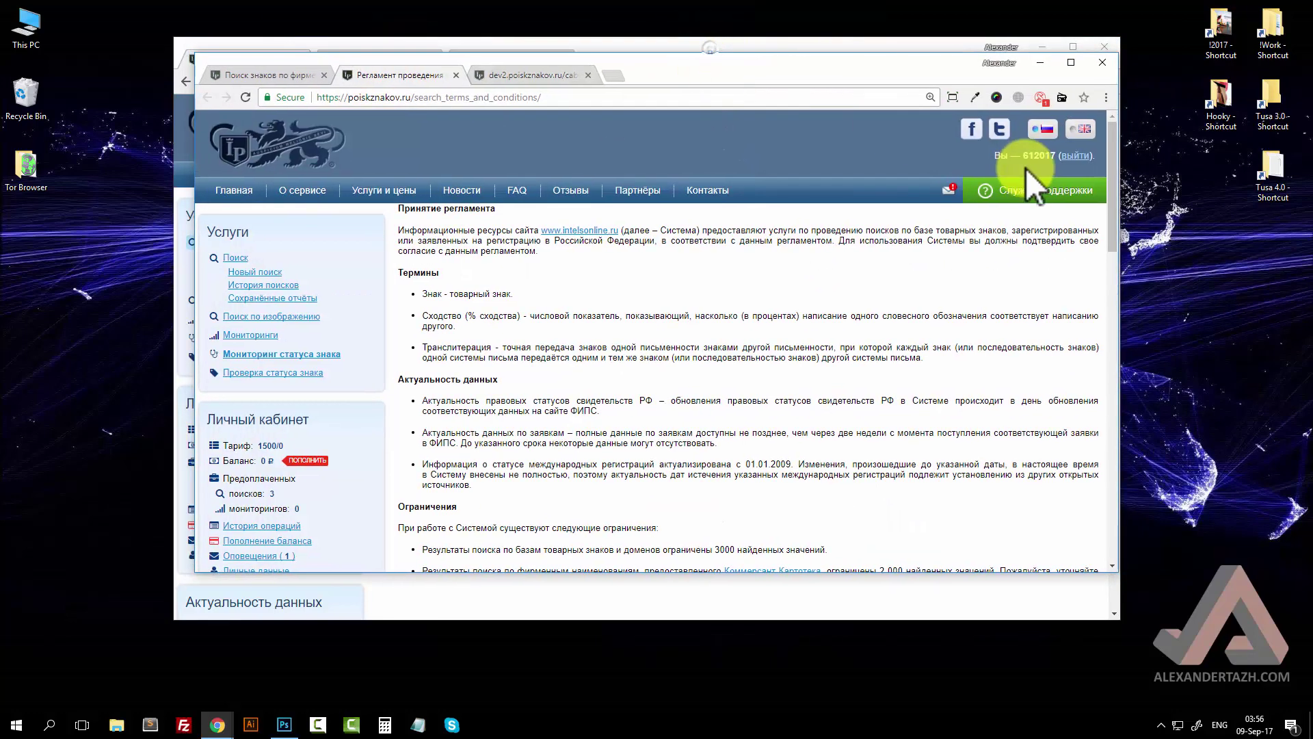
pyautogui.click(953, 97)
pyautogui.scroll(-2, 831, 314)
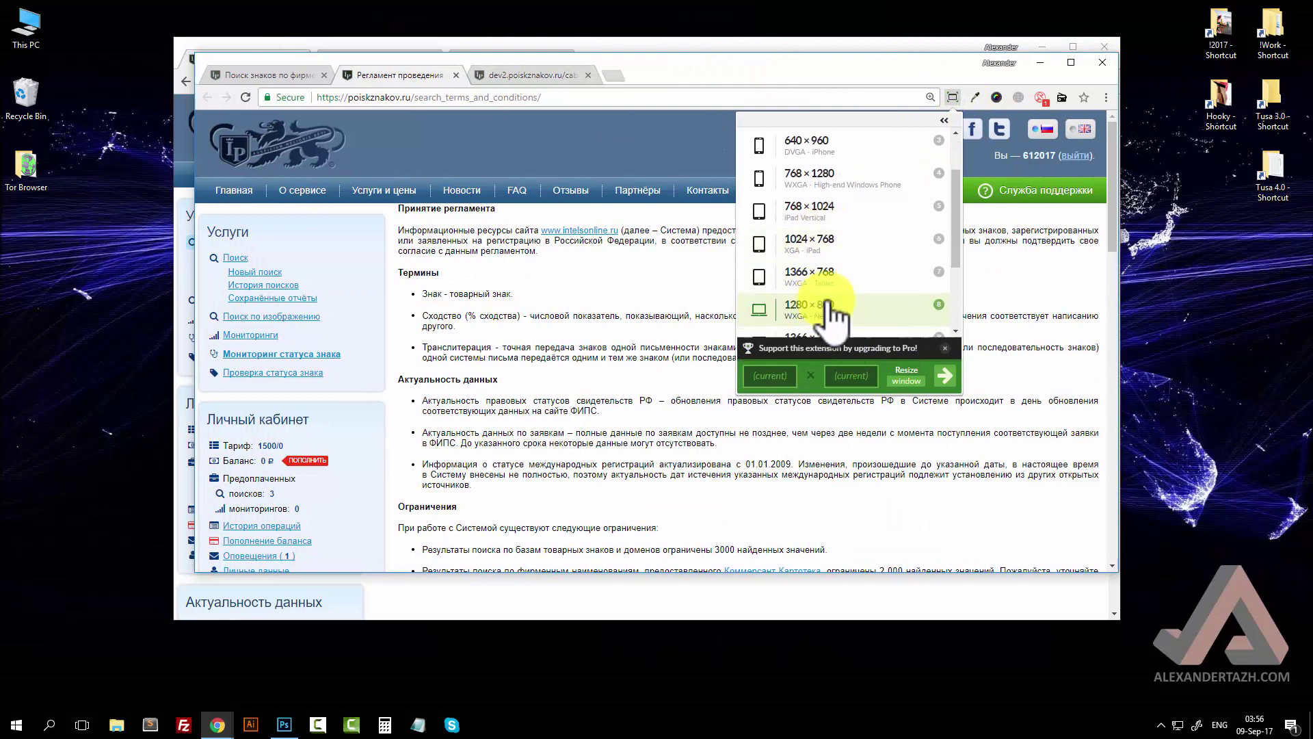
pyautogui.click(833, 307)
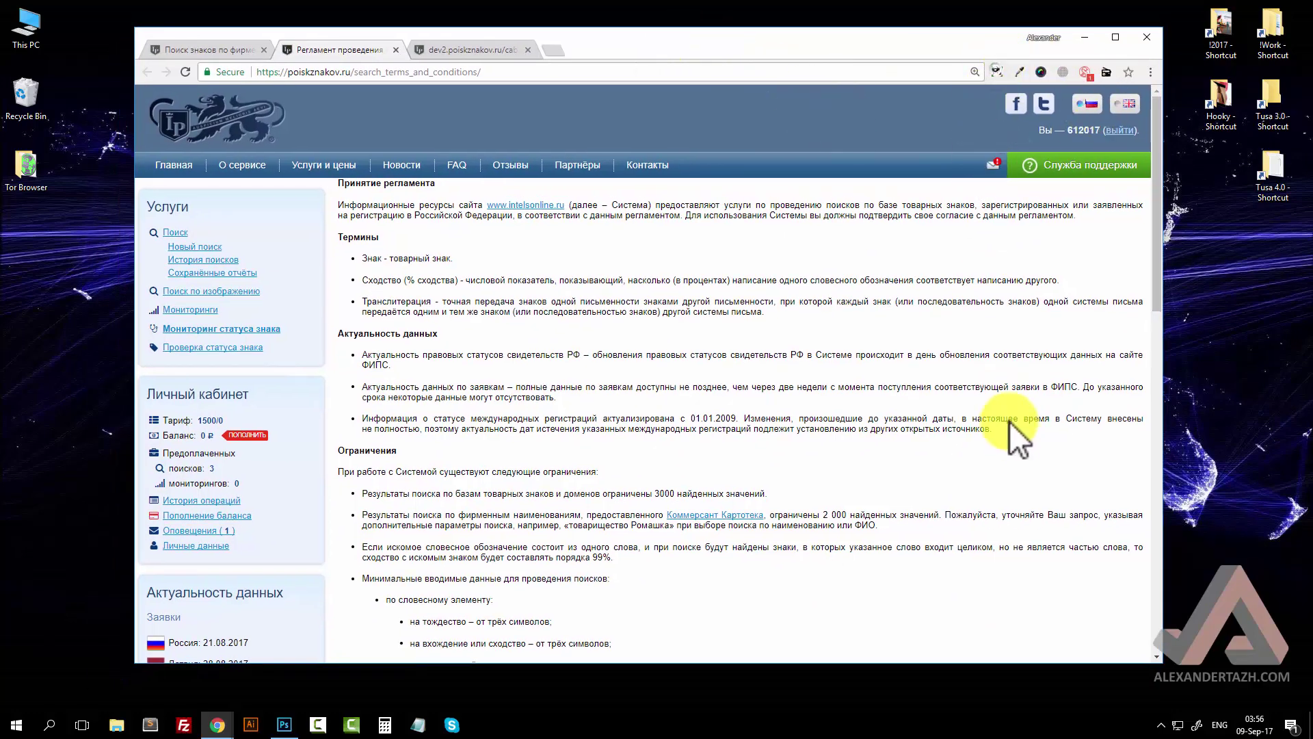
pyautogui.click(996, 72)
pyautogui.scroll(-3, 903, 267)
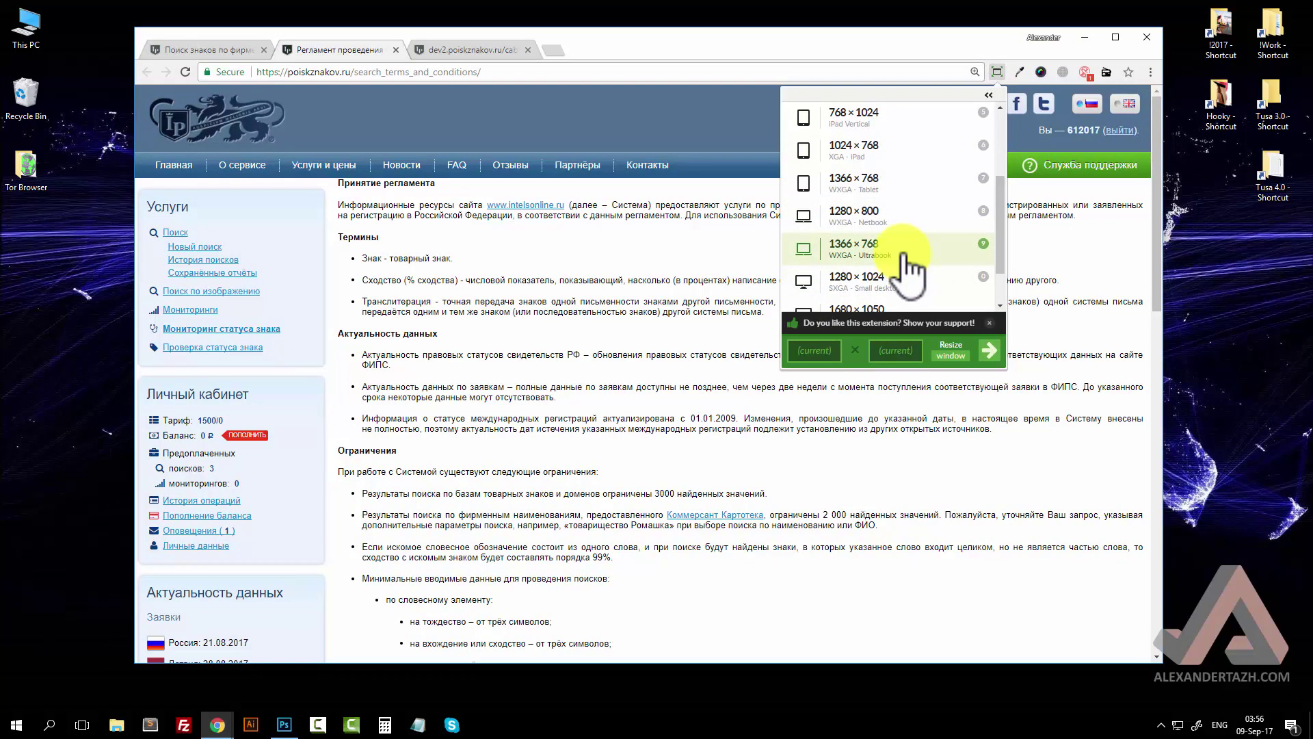
pyautogui.click(903, 250)
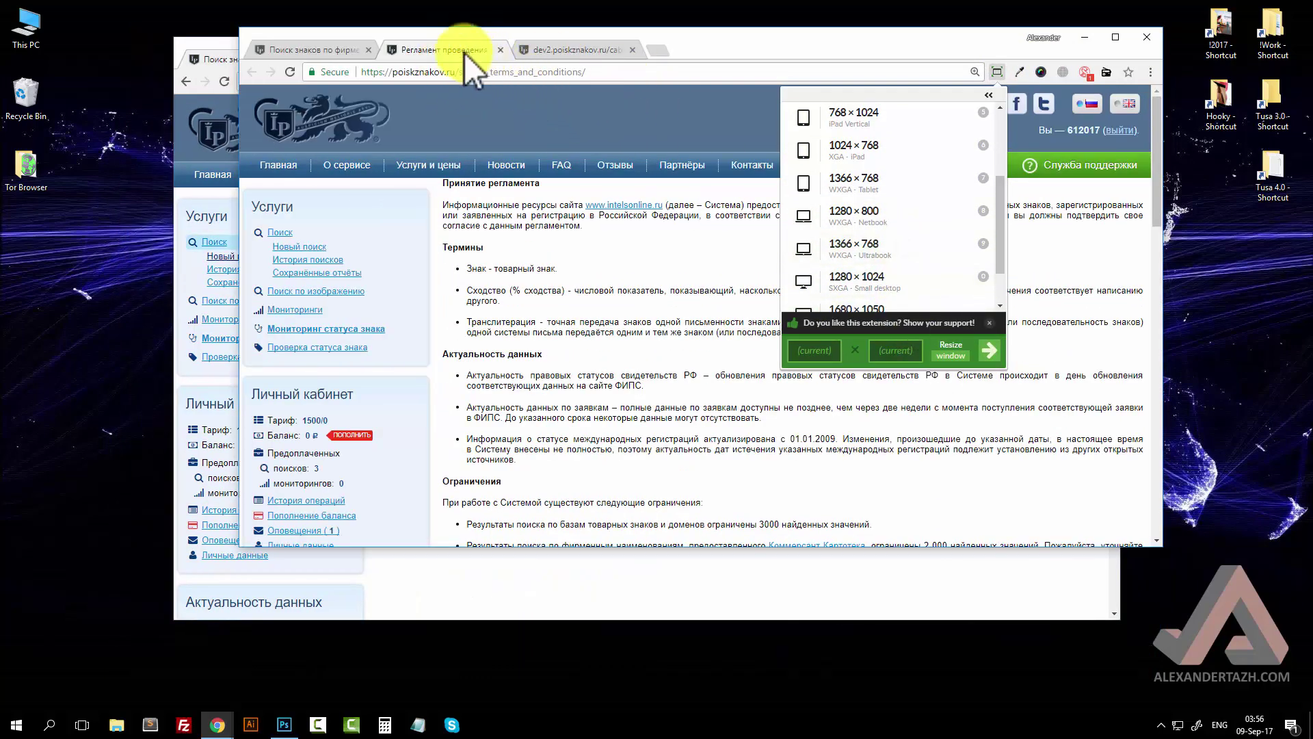
# Step: Return to the redesigned search page and read the help notes for Similarity, Containment and Identity
pyautogui.click(558, 49)
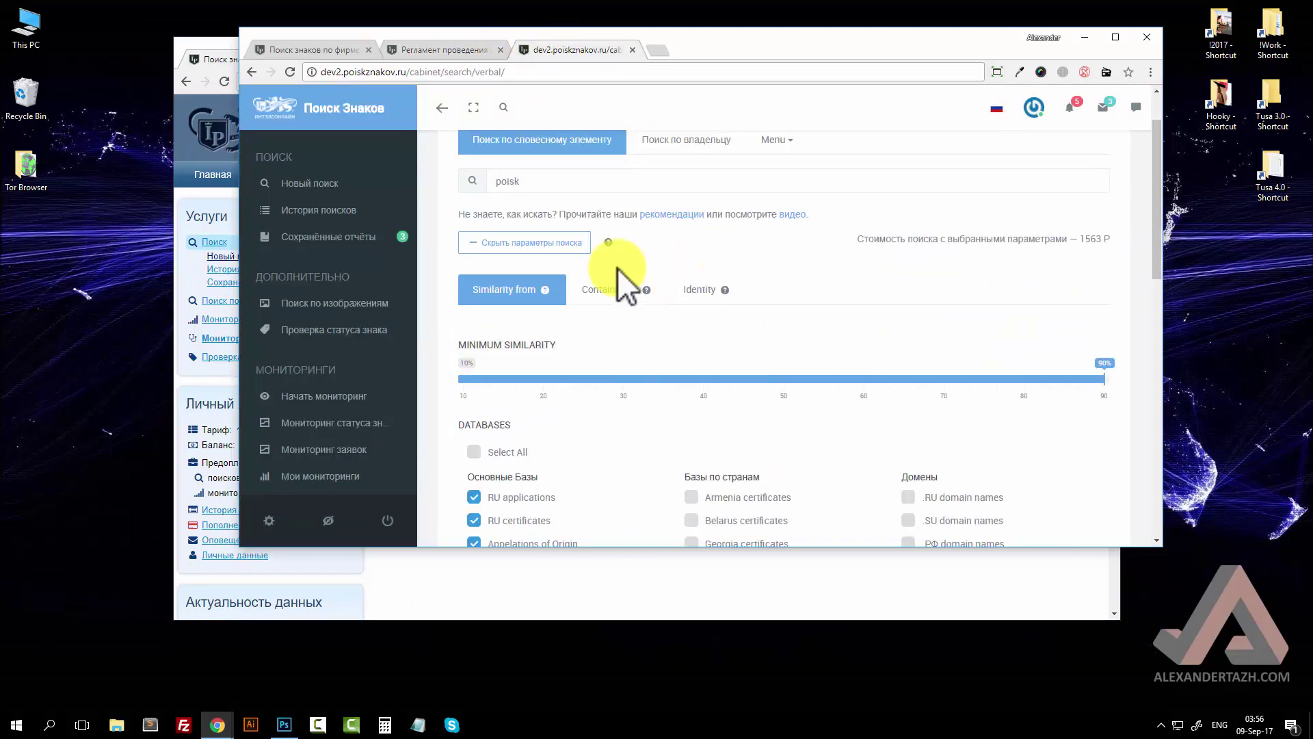
pyautogui.moveTo(545, 289)
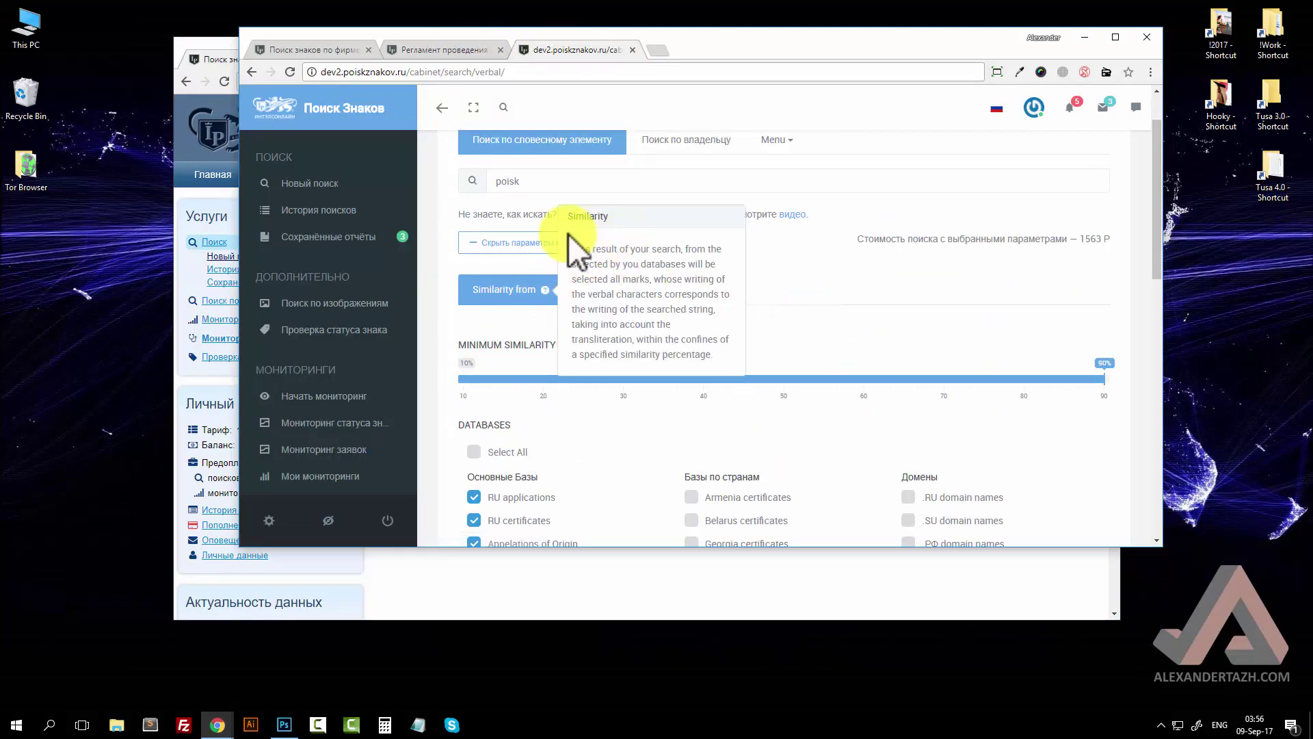
pyautogui.moveTo(645, 290)
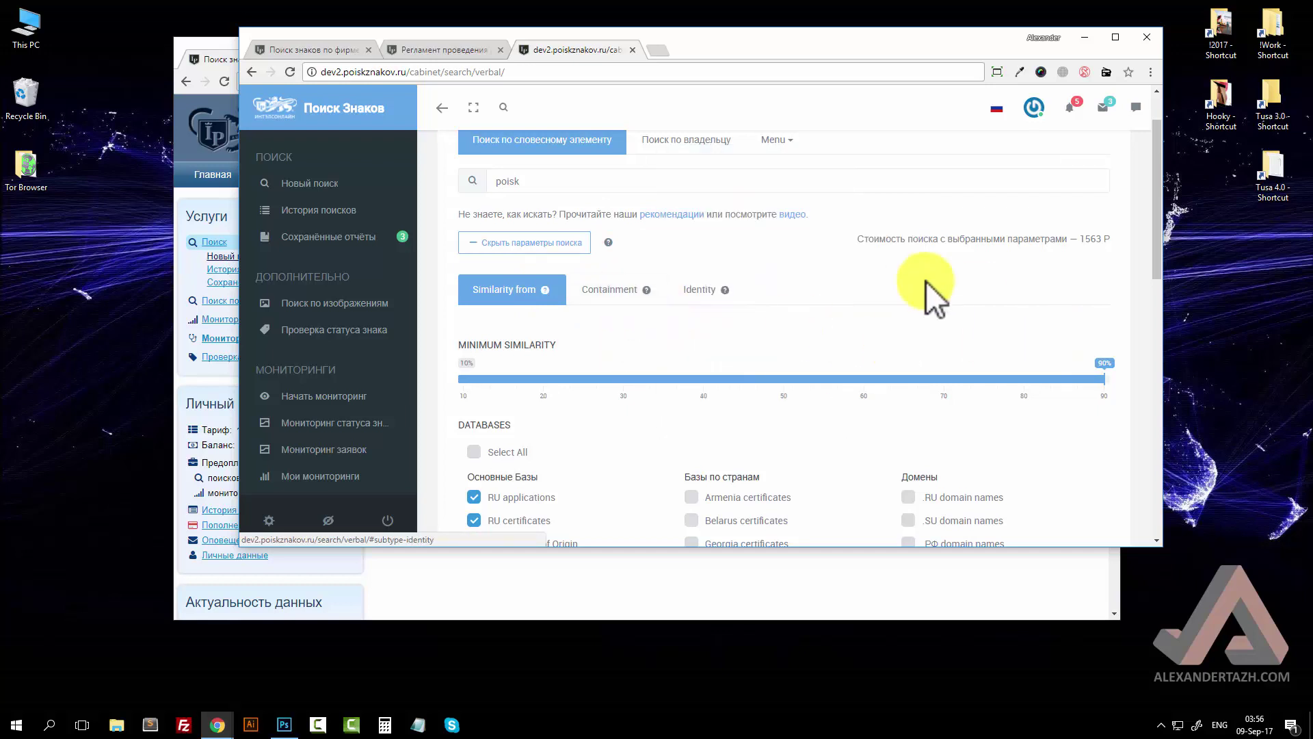
pyautogui.scroll(-2, 925, 280)
pyautogui.scroll(3, 852, 308)
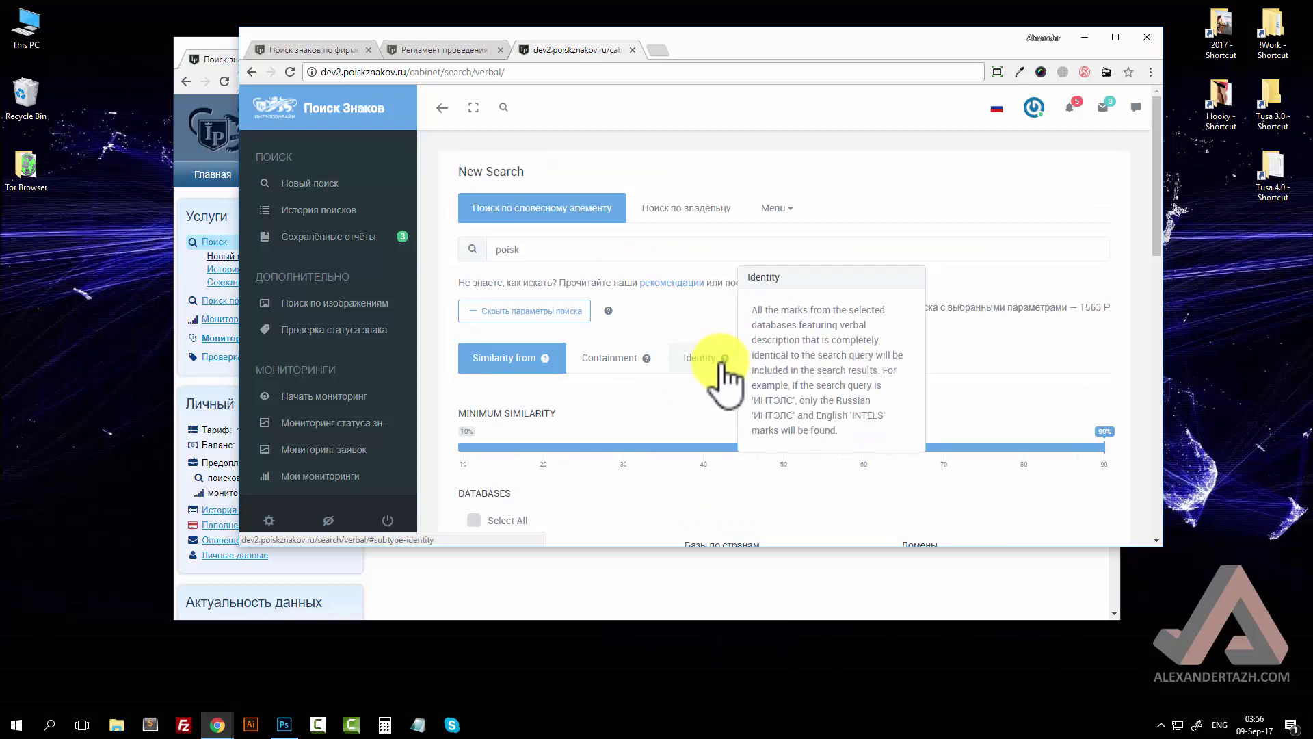
pyautogui.moveTo(546, 360)
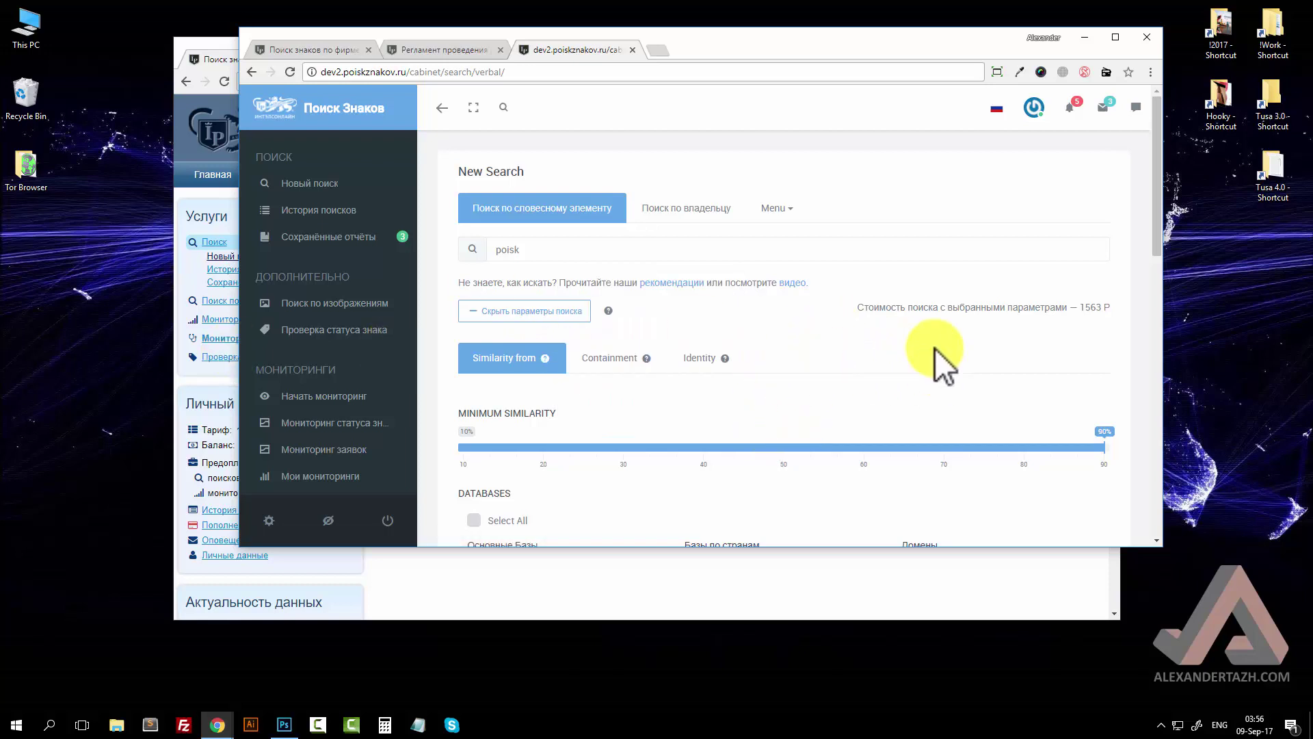
# Step: Review the minimum similarity slider, the Databases groups and the ICGS classes on the redesigned search page
pyautogui.scroll(-3, 850, 294)
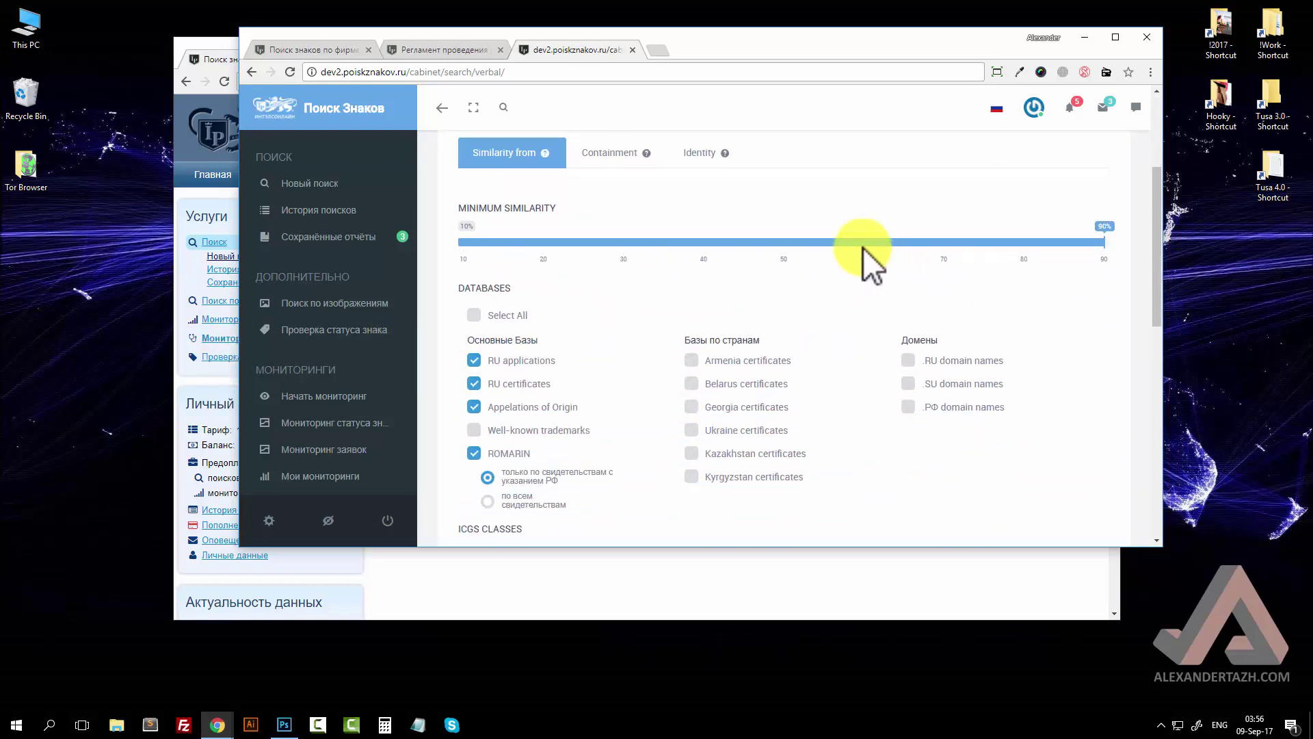
pyautogui.scroll(-3, 795, 253)
pyautogui.scroll(3, 528, 214)
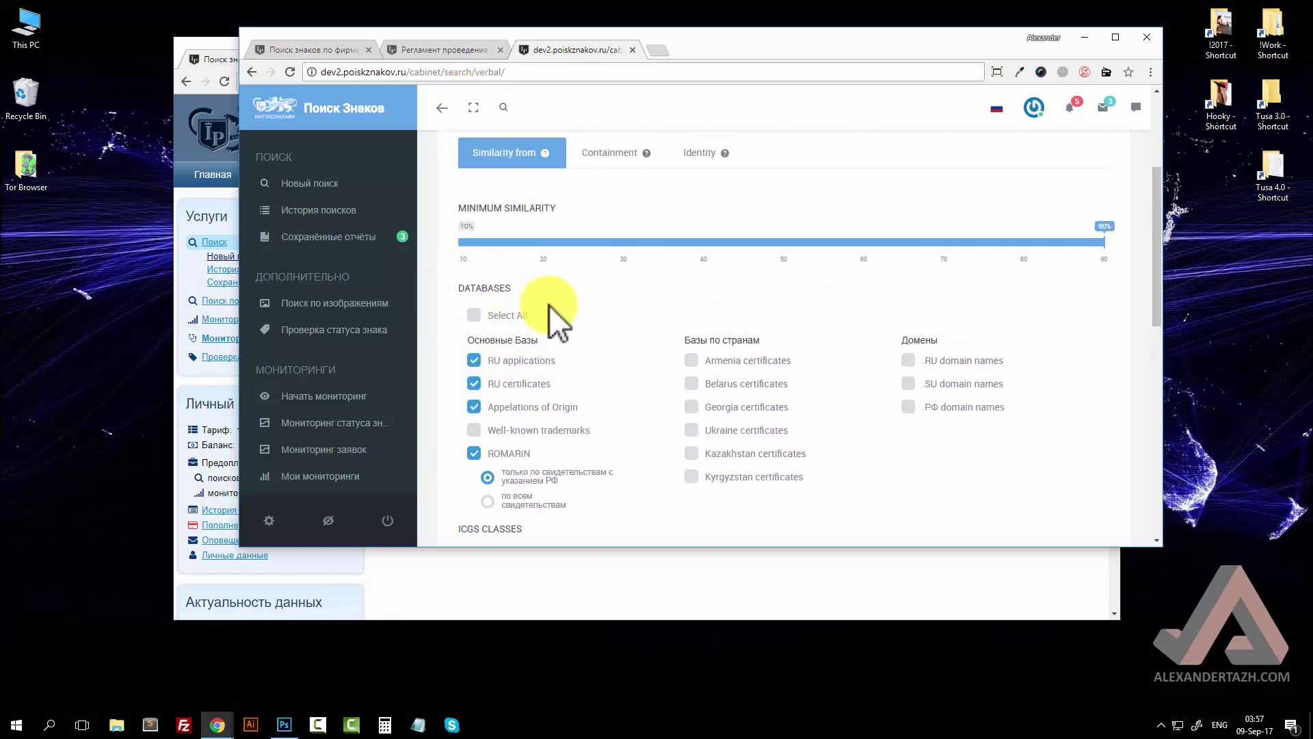
pyautogui.scroll(3, 479, 342)
pyautogui.scroll(-4, 472, 339)
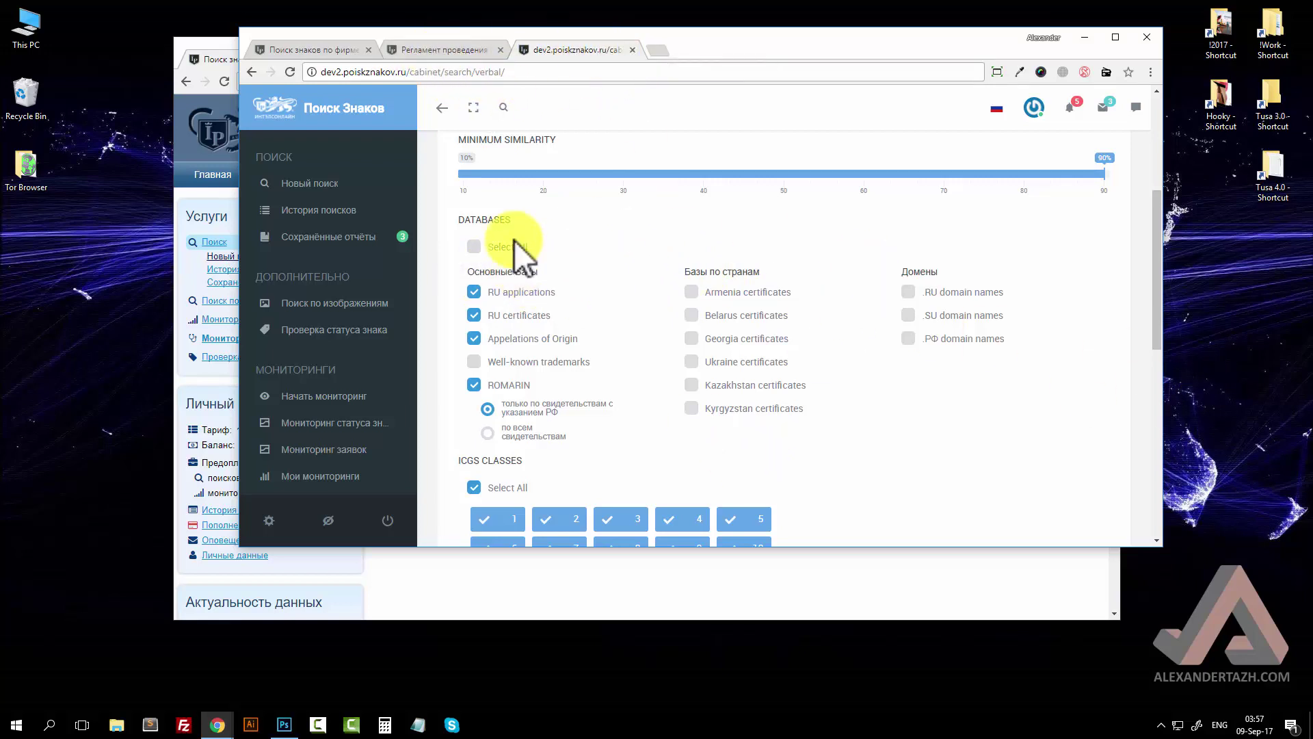
# Step: Check the Базы section of the old search page against the redesigned page and examine the latter's ICGS classes
pyautogui.click(305, 49)
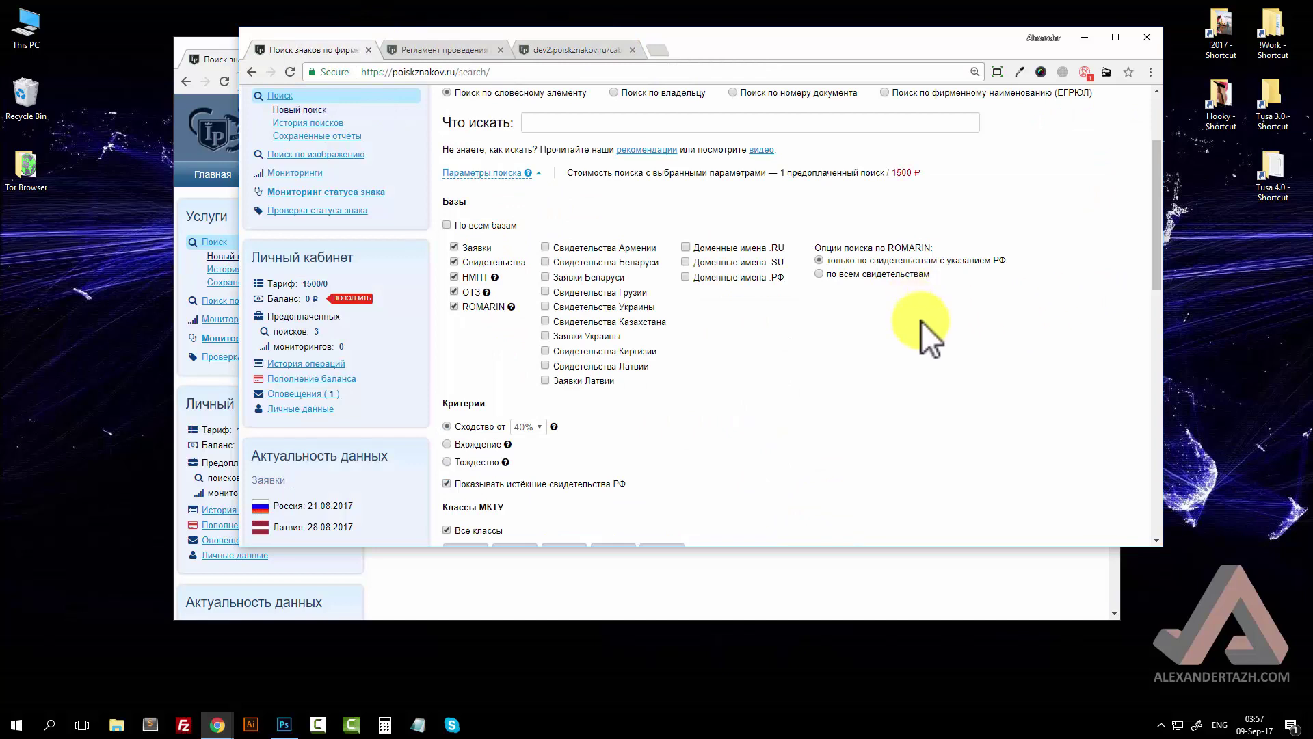
pyautogui.click(487, 51)
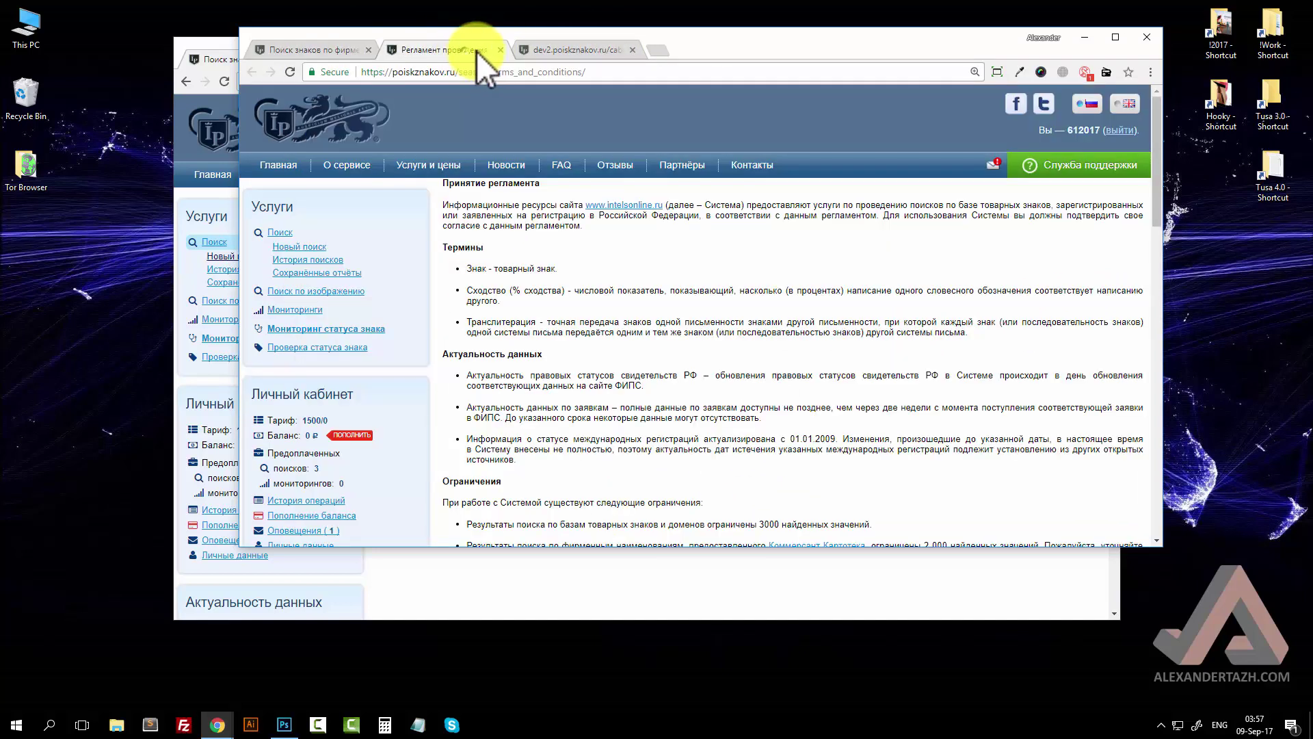
pyautogui.click(544, 52)
pyautogui.scroll(-3, 872, 388)
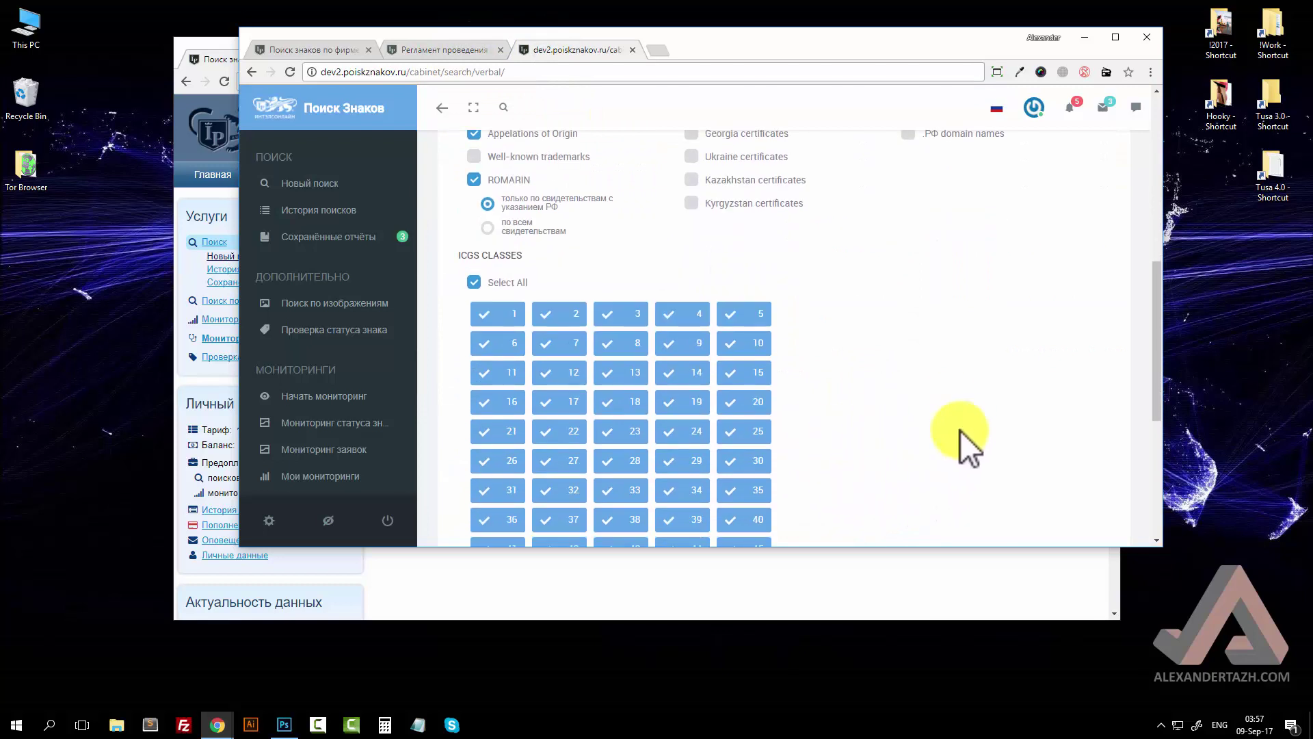
pyautogui.scroll(-2, 961, 429)
pyautogui.scroll(1, 958, 424)
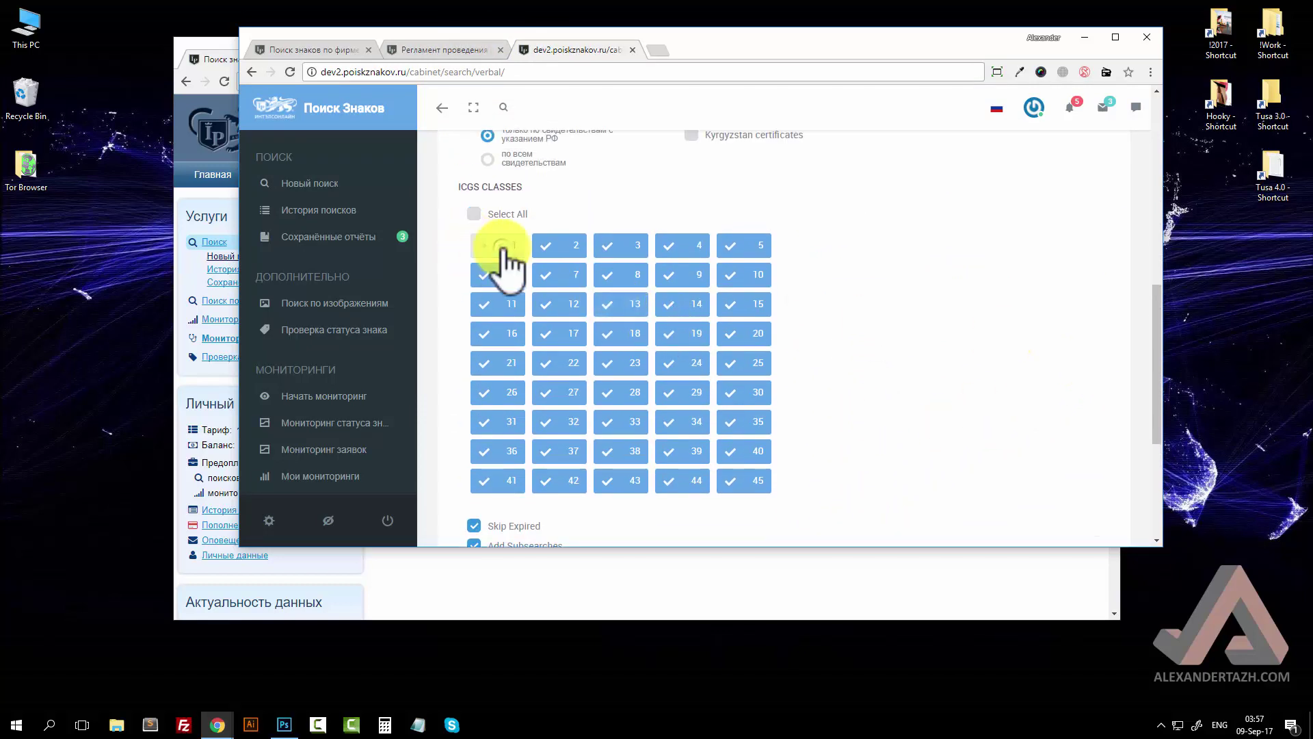
# Step: Test switching individual ICGS classes, including 3 and 23, off and on while reviewing the redesigned class grid
pyautogui.click(761, 337)
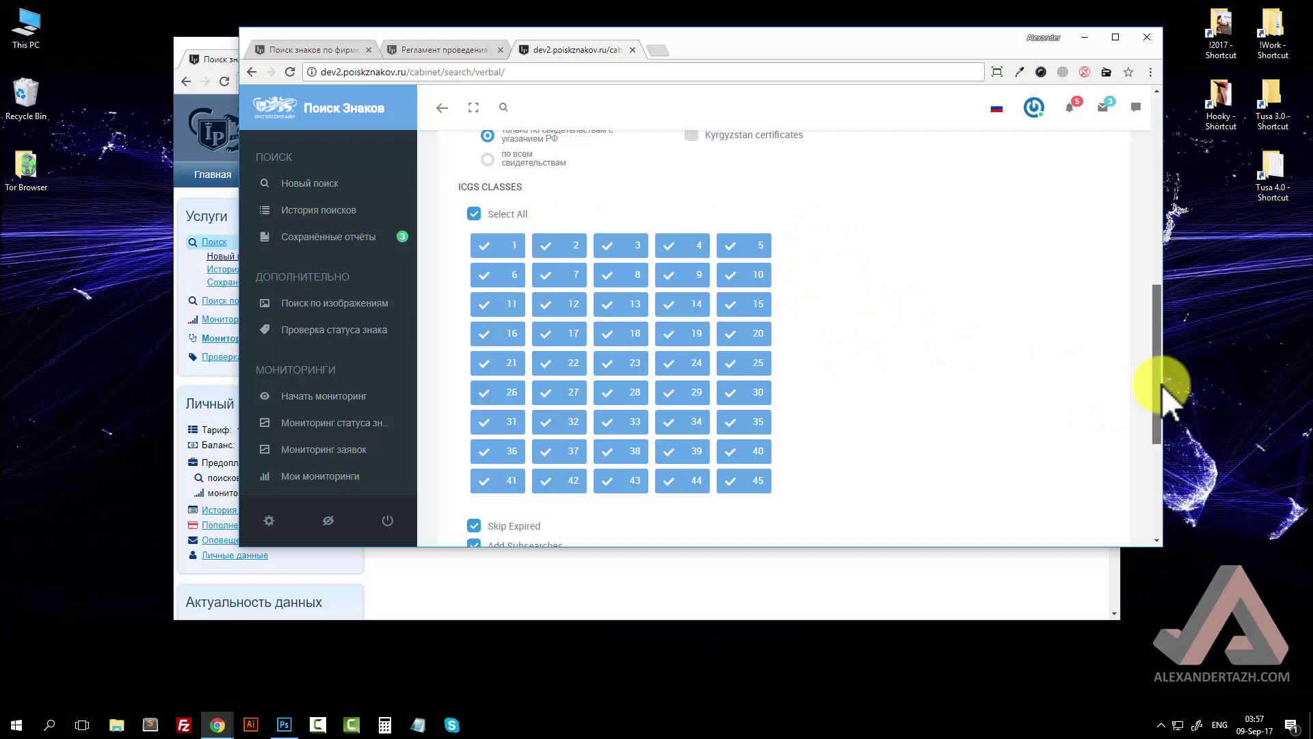
pyautogui.moveTo(1162, 385); pyautogui.dragTo(1161, 387)
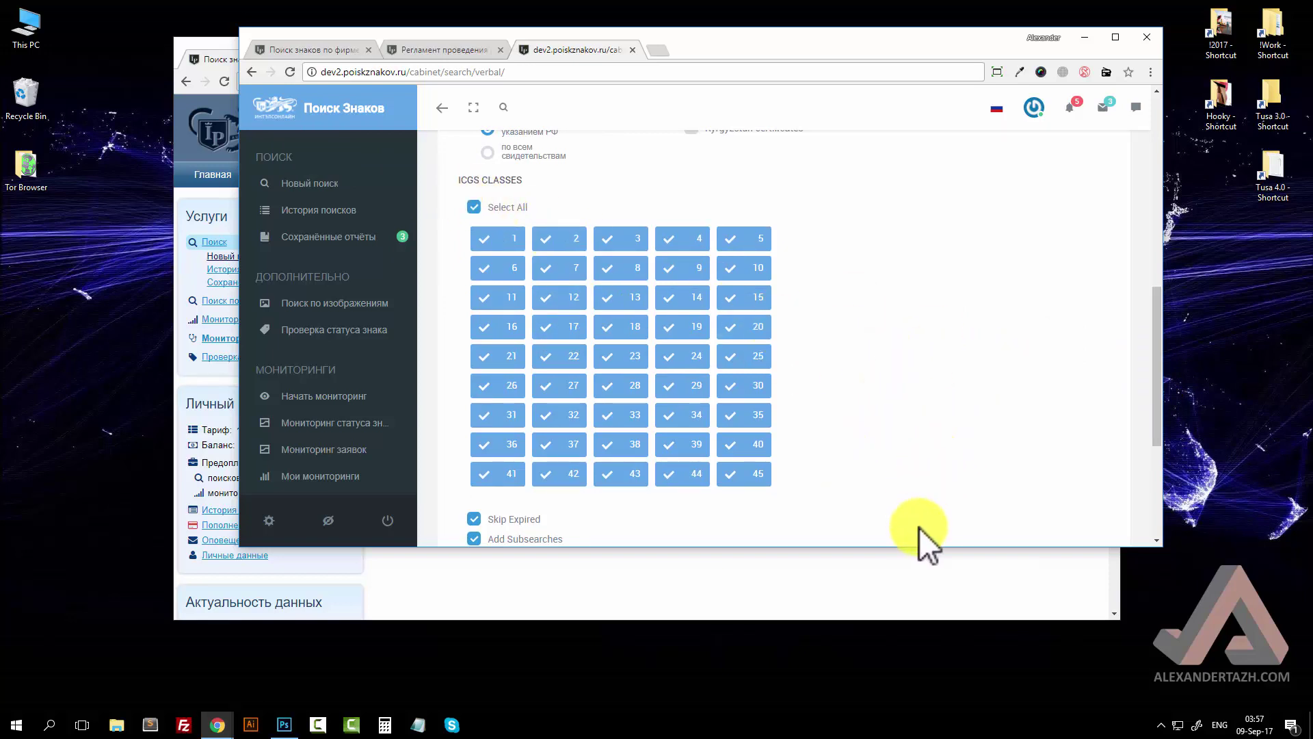
pyautogui.click(620, 239)
pyautogui.click(614, 239)
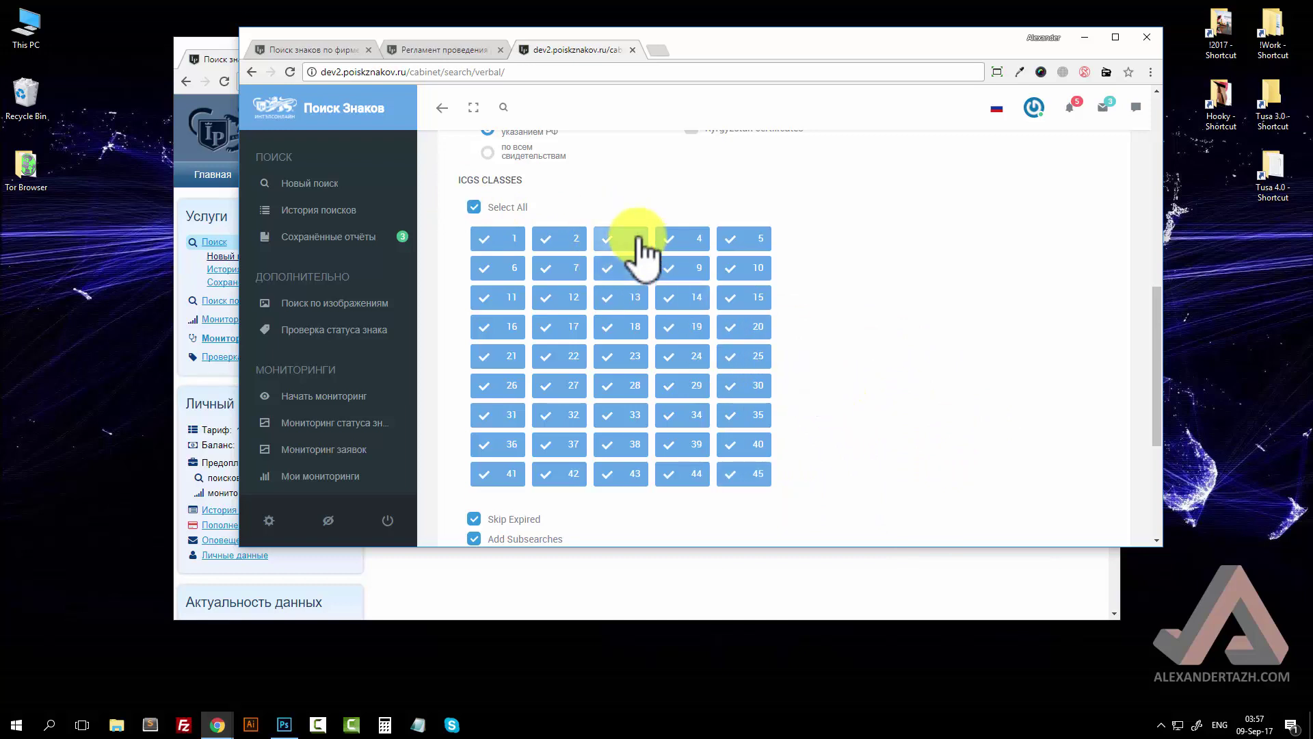
pyautogui.scroll(5, 855, 407)
pyautogui.scroll(-6, 870, 407)
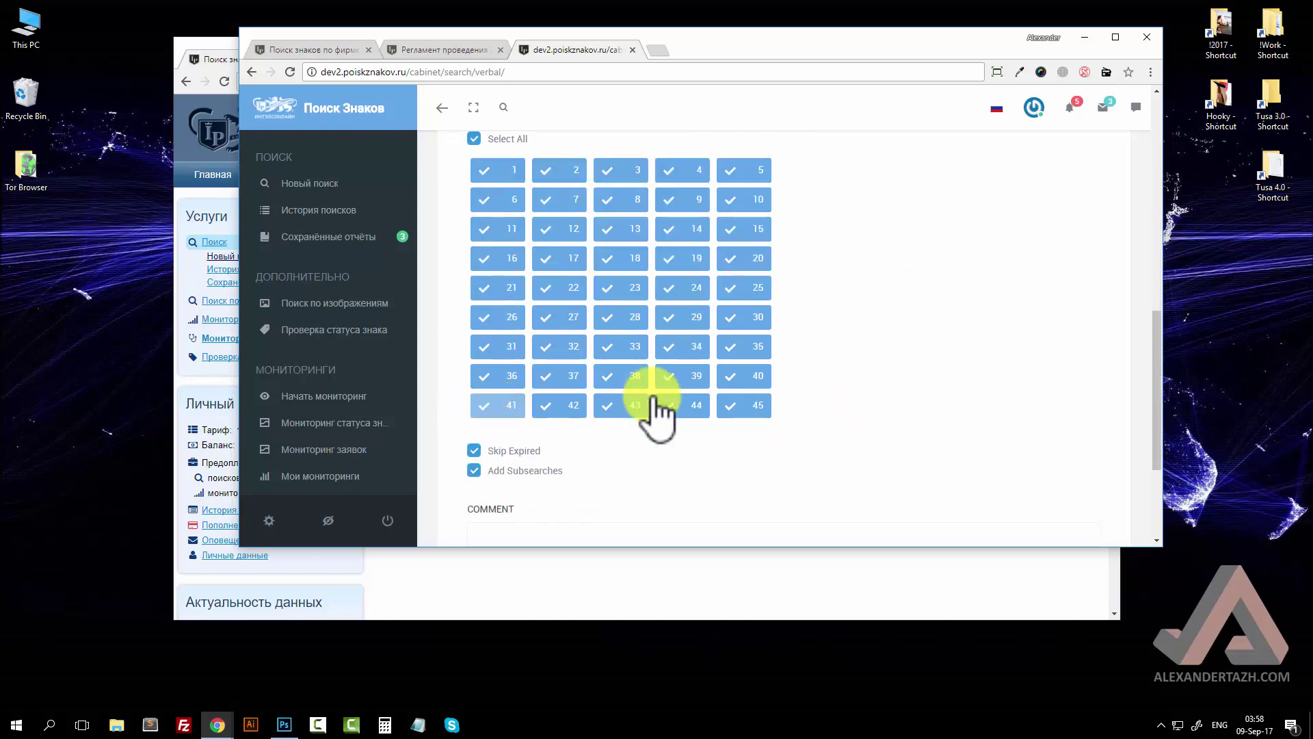
pyautogui.scroll(1, 710, 417)
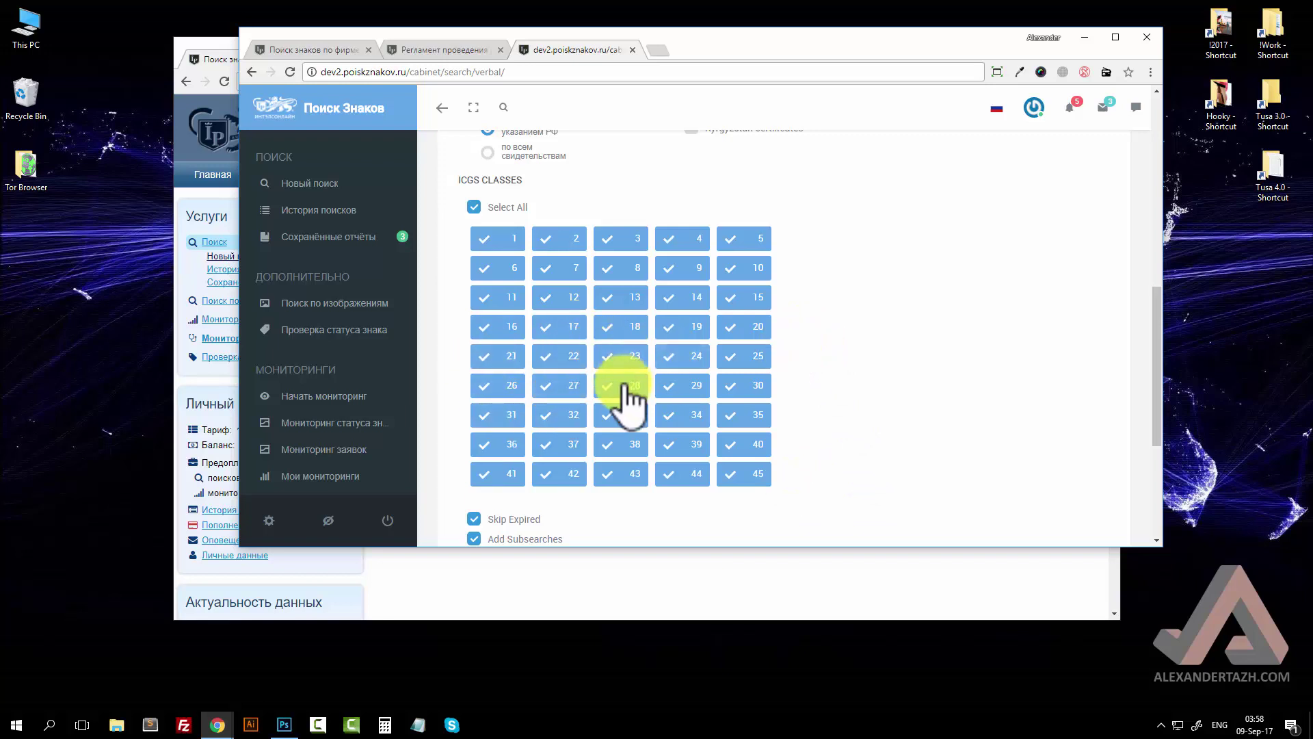
pyautogui.click(631, 363)
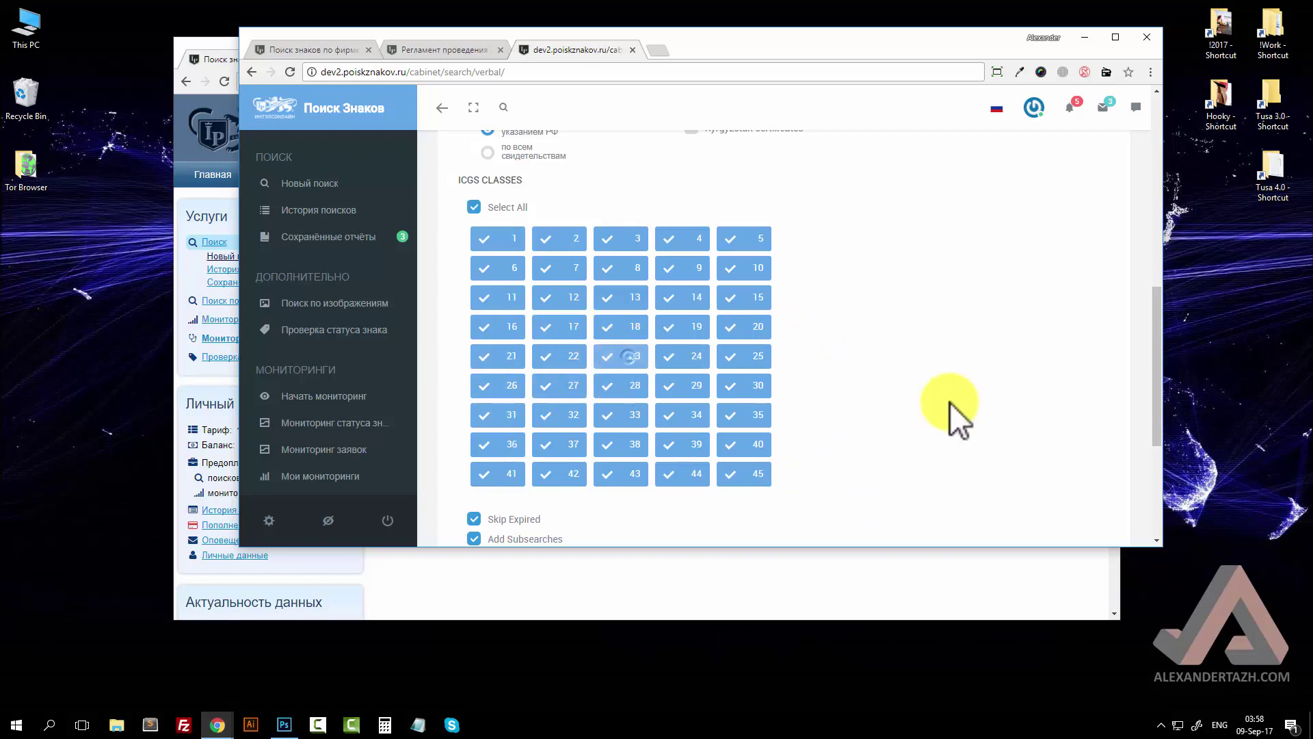
# Step: Examine the Классы МКТУ grid and its class notes on the old search page and compare it with the redesigned ICGS grid
pyautogui.click(342, 58)
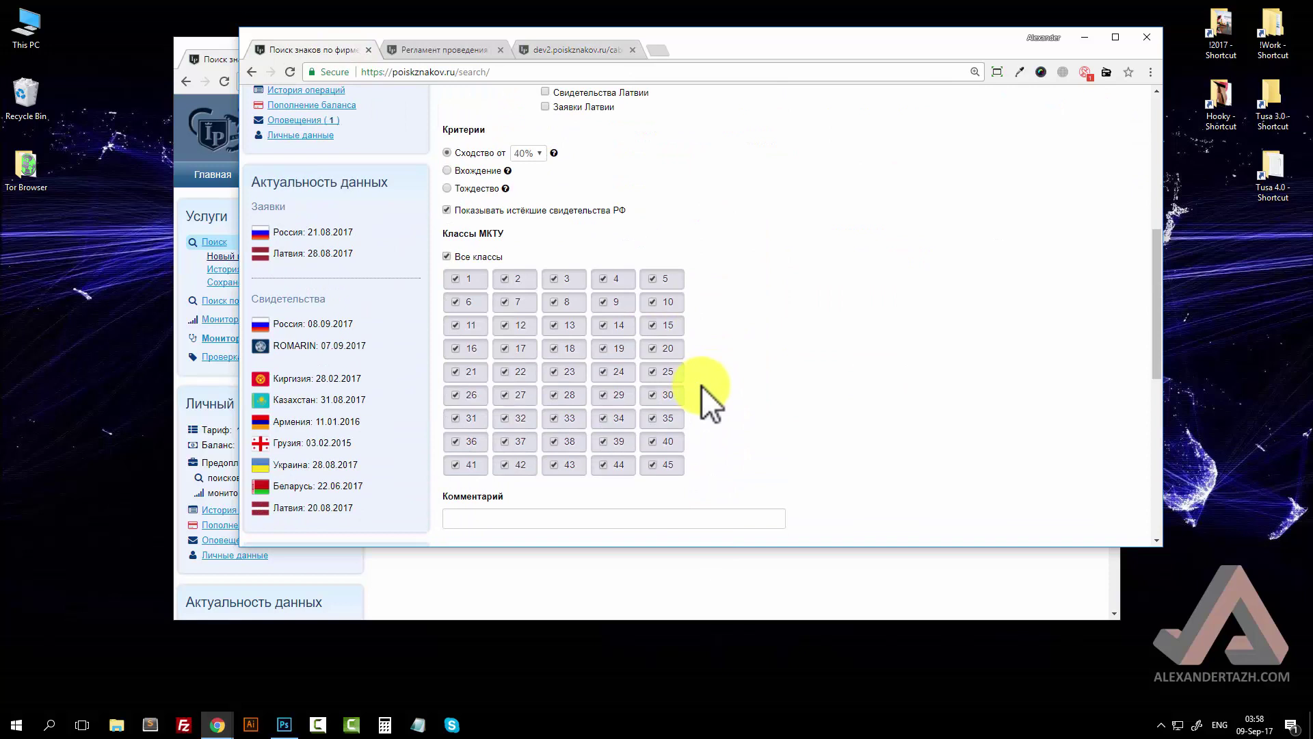
pyautogui.click(558, 348)
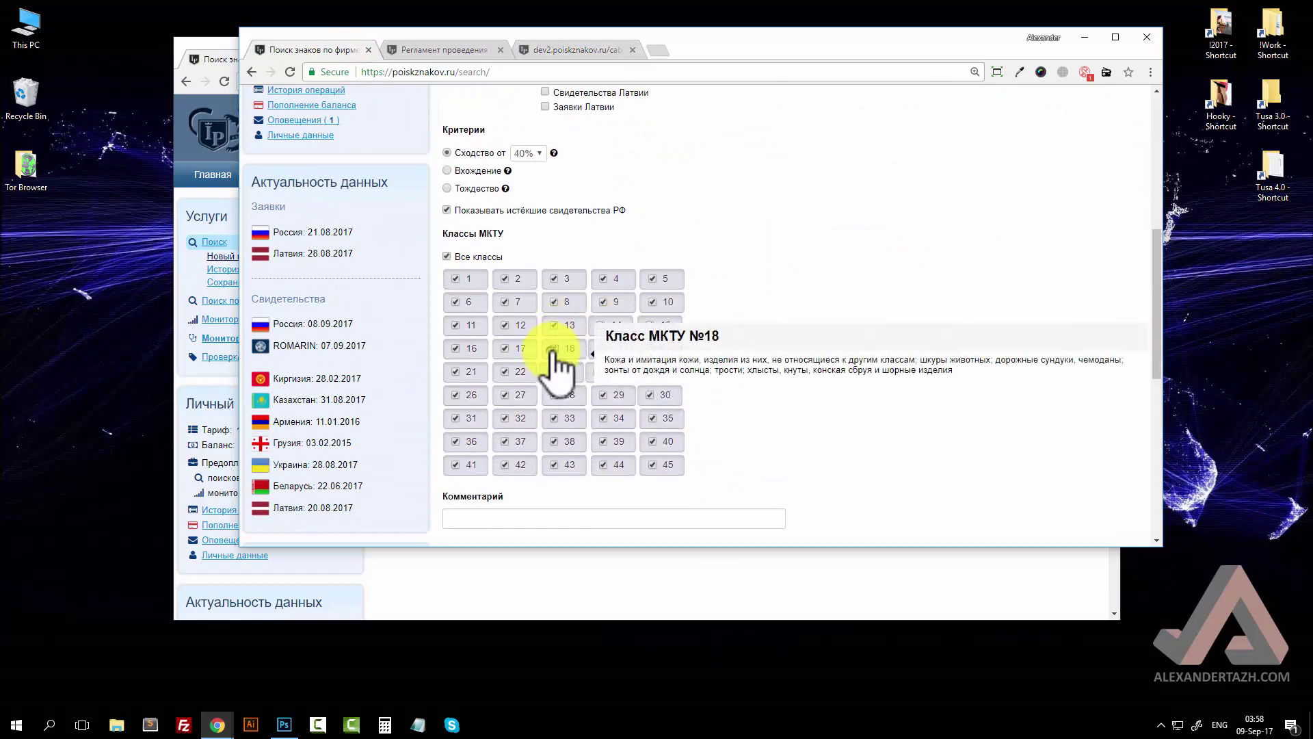
pyautogui.click(447, 257)
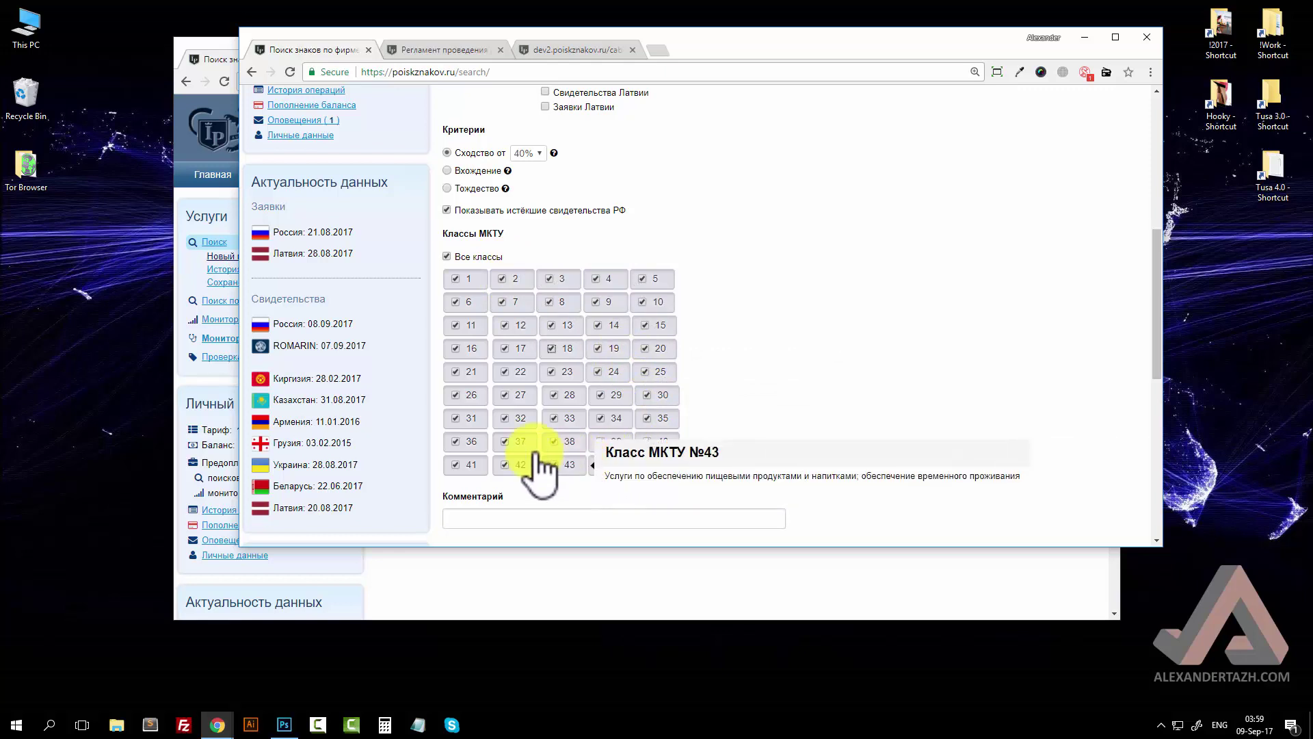
pyautogui.click(441, 48)
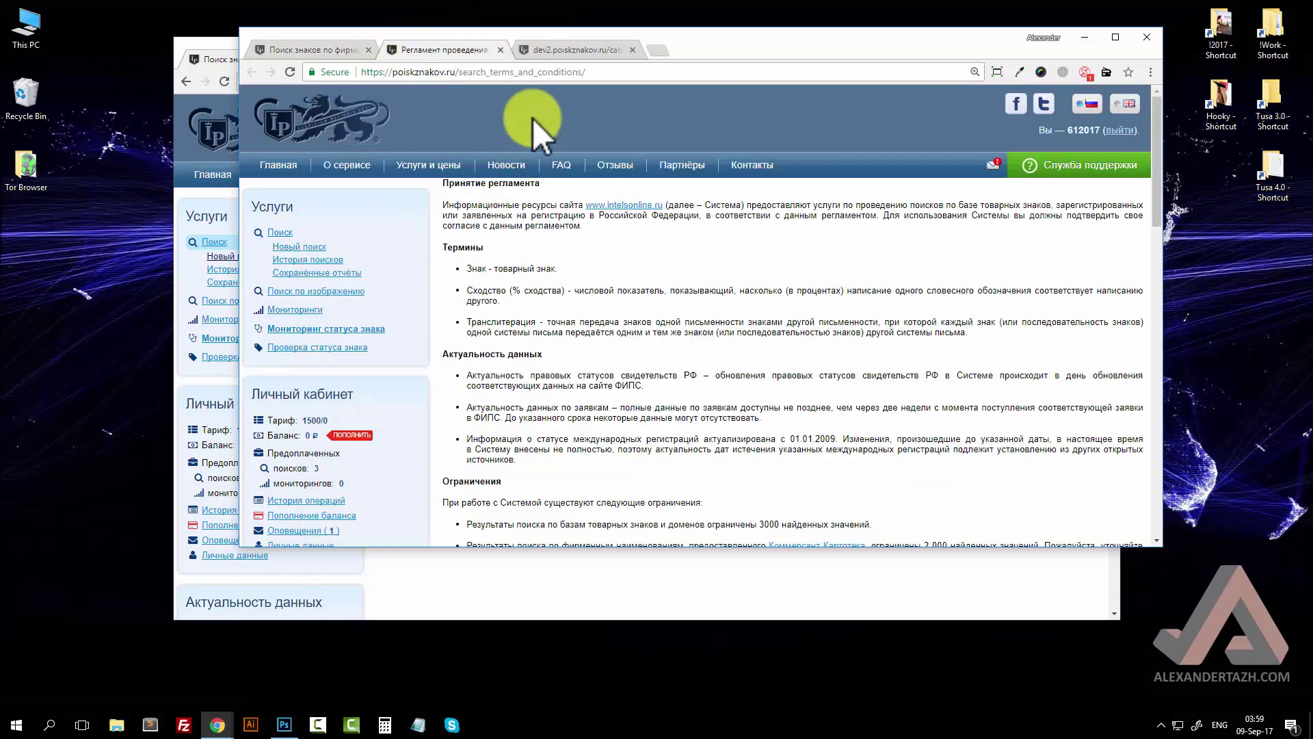
pyautogui.click(574, 49)
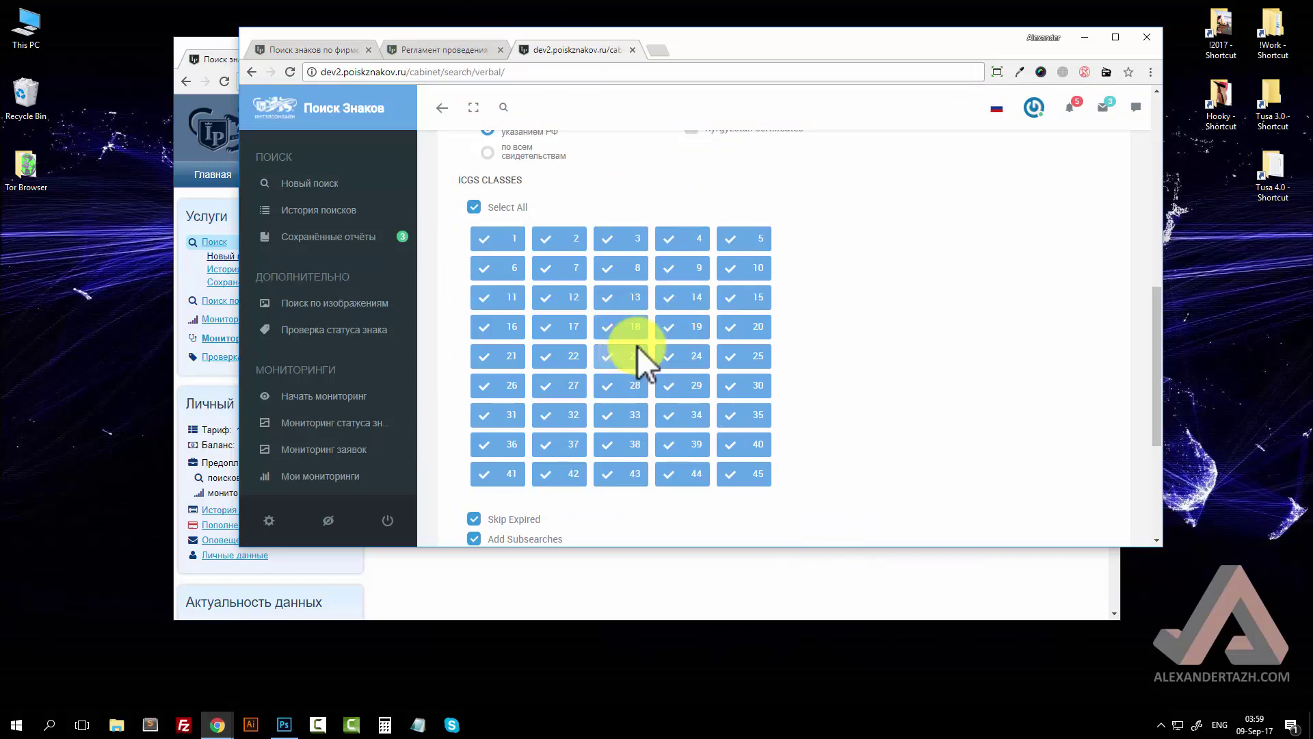
# Step: Read the old search page's notes for individual МКТУ classes and test deselecting and reselecting Все классы
pyautogui.click(306, 48)
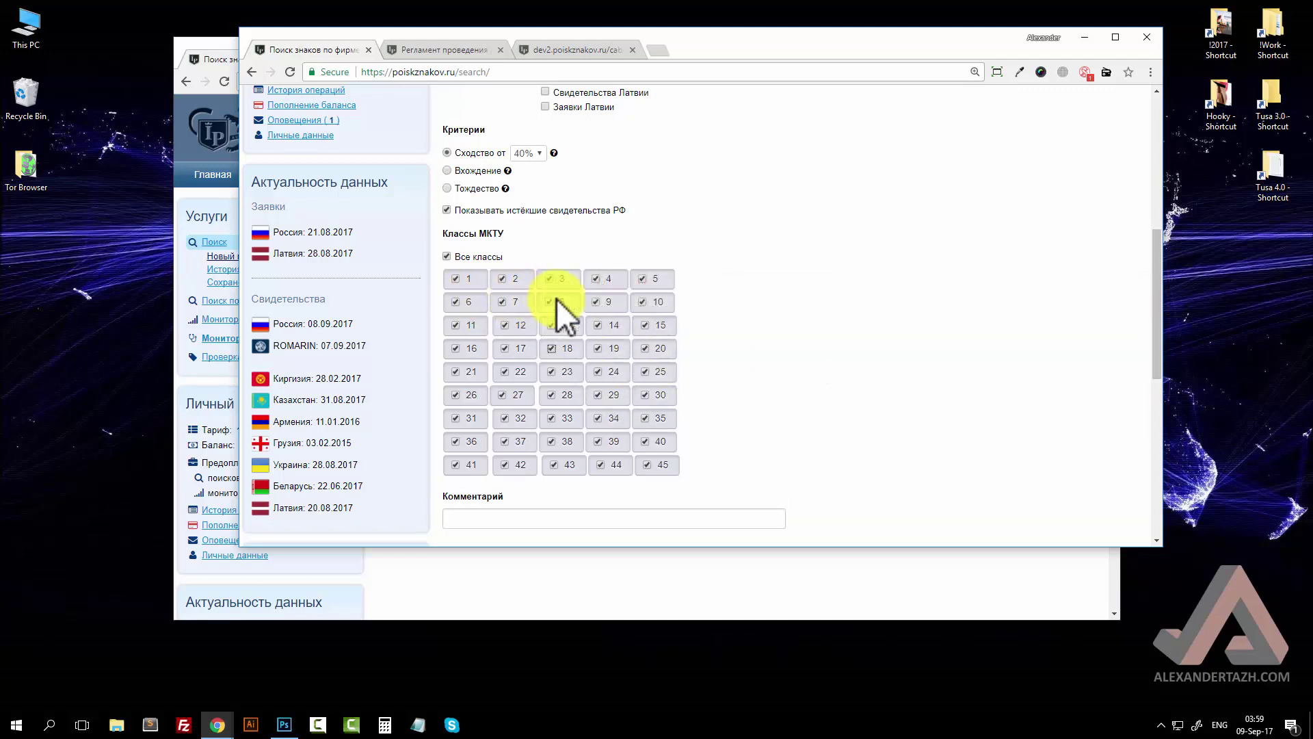
pyautogui.moveTo(651, 282)
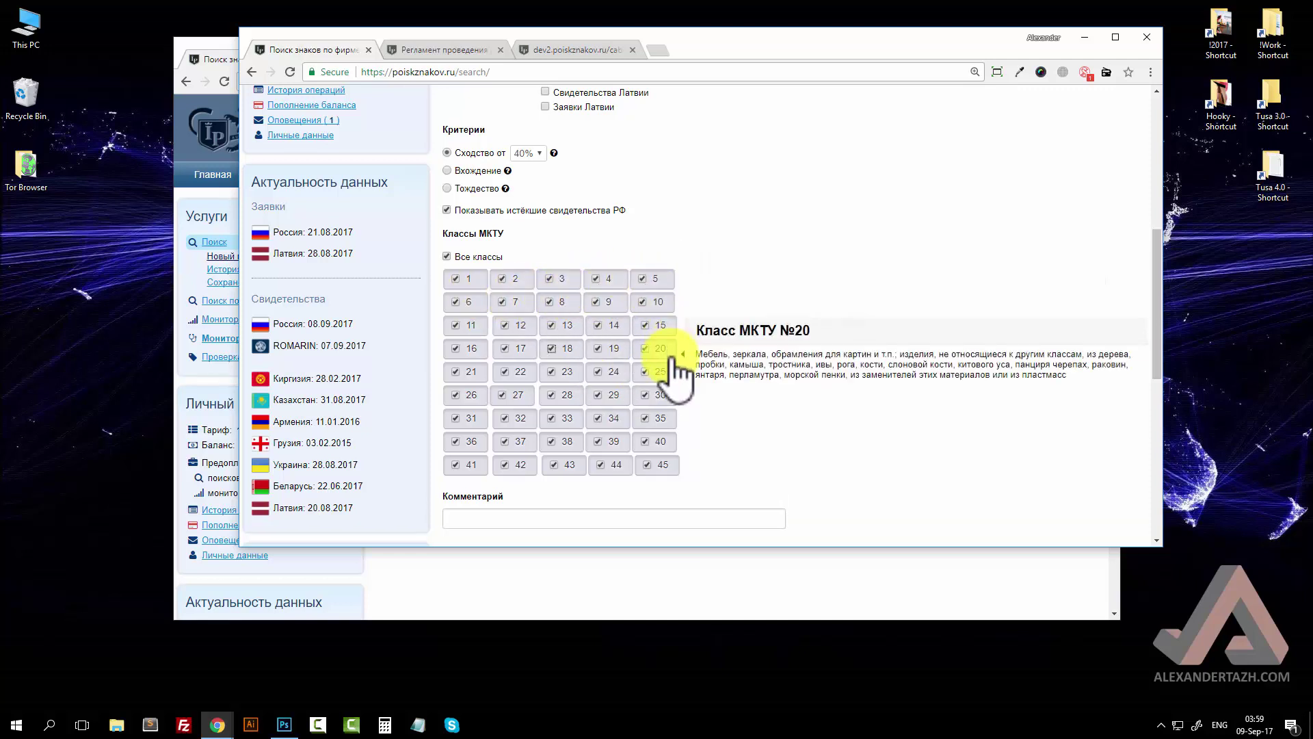
pyautogui.moveTo(613, 403)
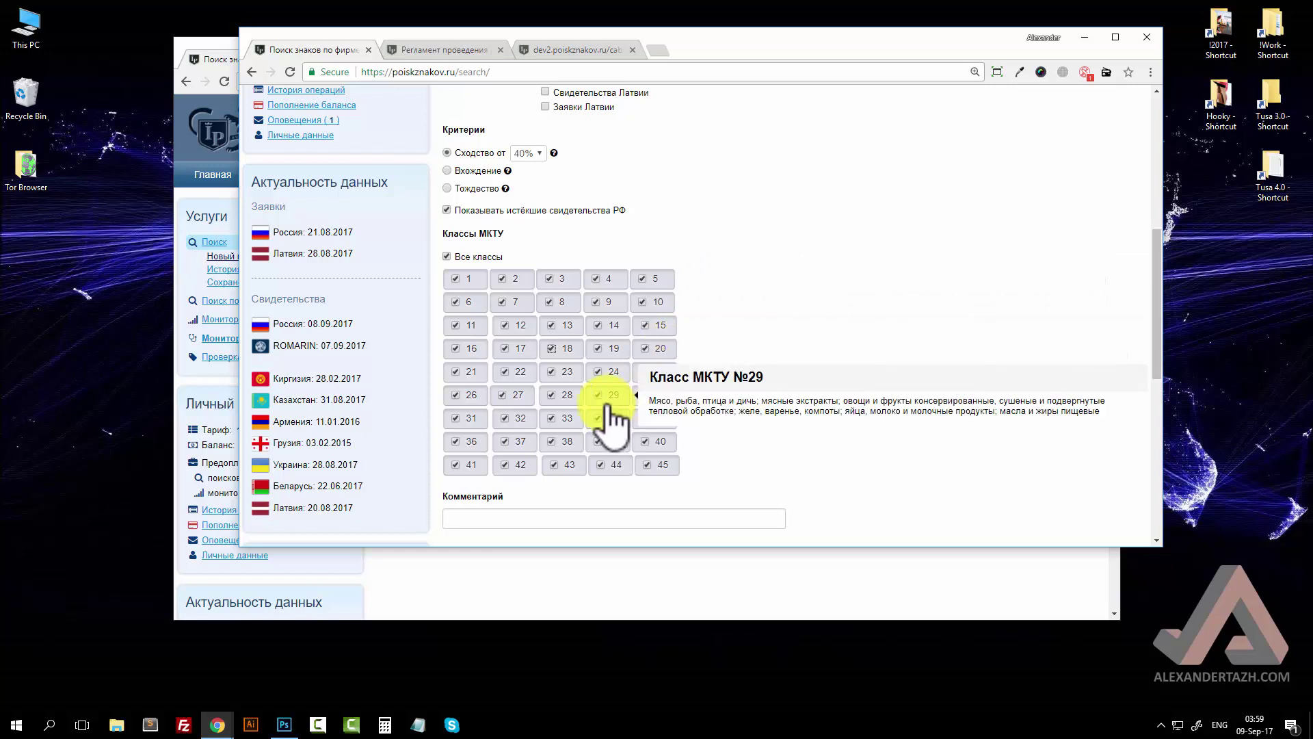
pyautogui.doubleClick(482, 233)
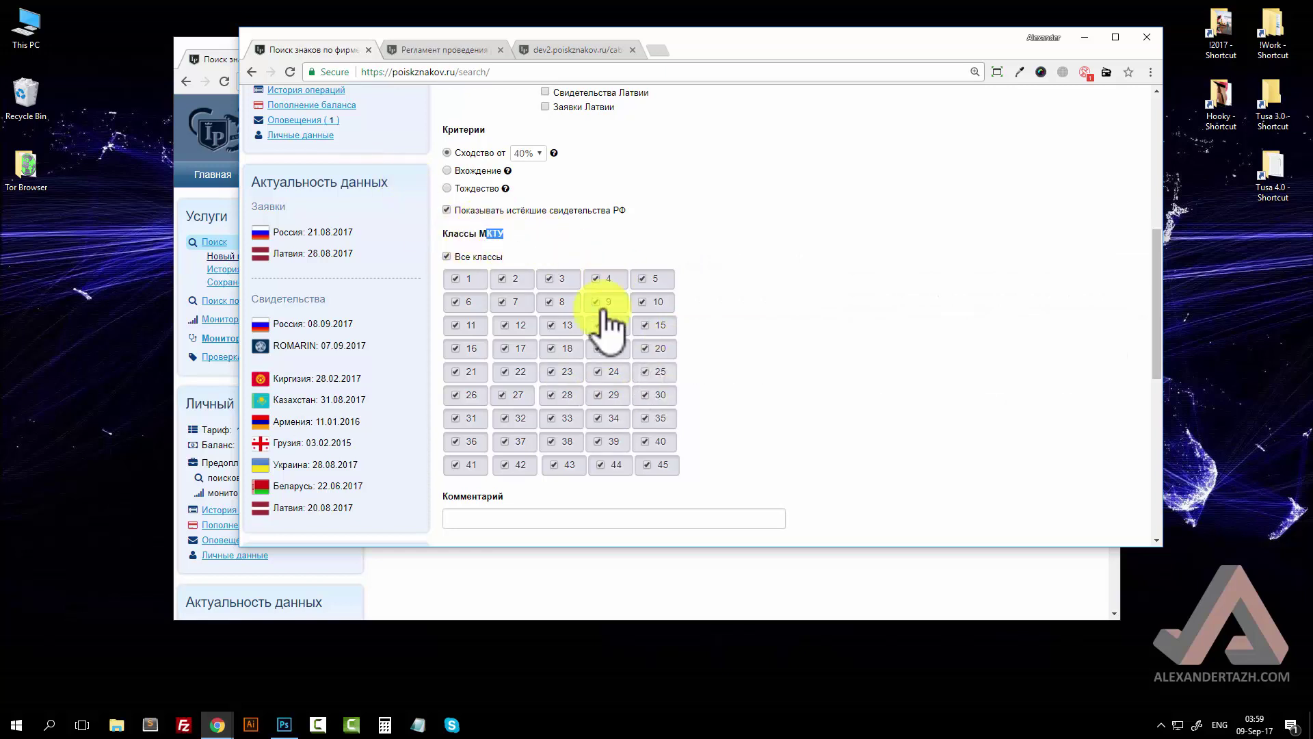
pyautogui.moveTo(756, 278); pyautogui.dragTo(547, 294)
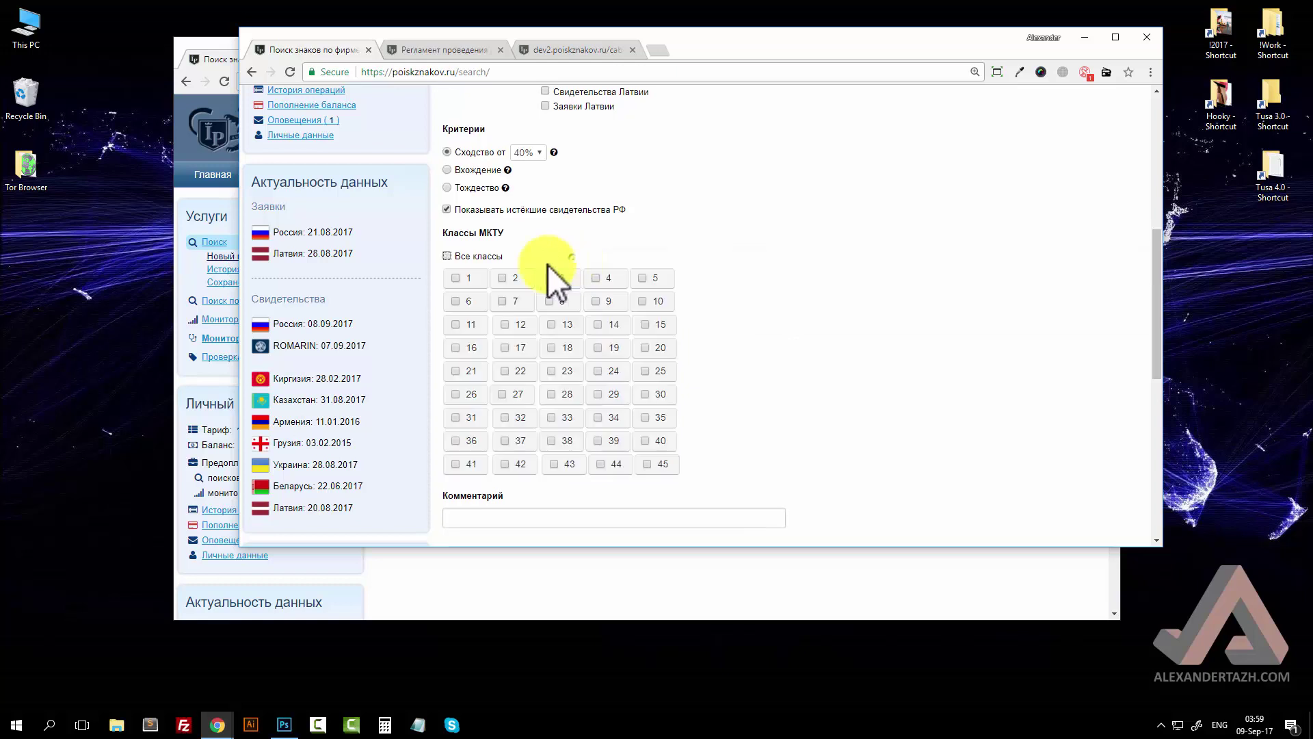
pyautogui.click(468, 259)
pyautogui.click(468, 258)
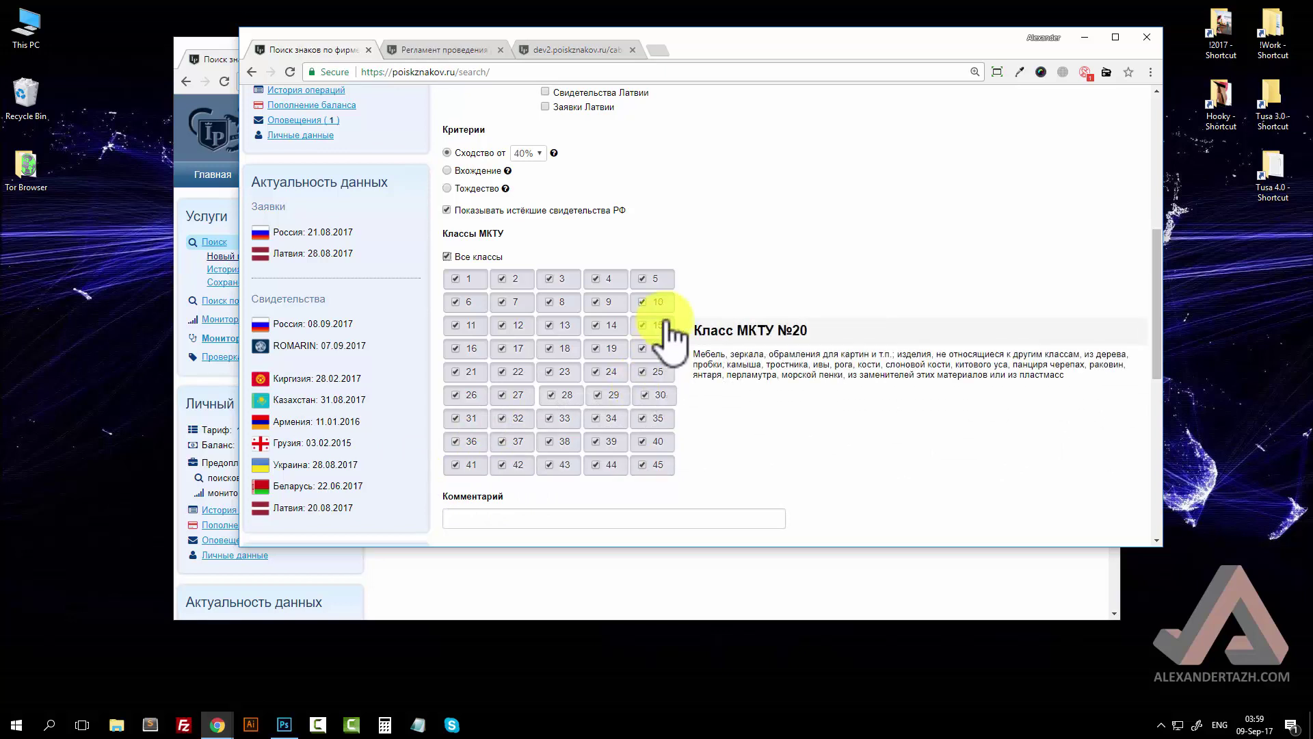
# Step: Compare the ICGS class grid on the redesigned search page with the old page's Классы МКТУ grid and its class notes
pyautogui.click(404, 51)
pyautogui.hotkey('ctrl', 'Tab')
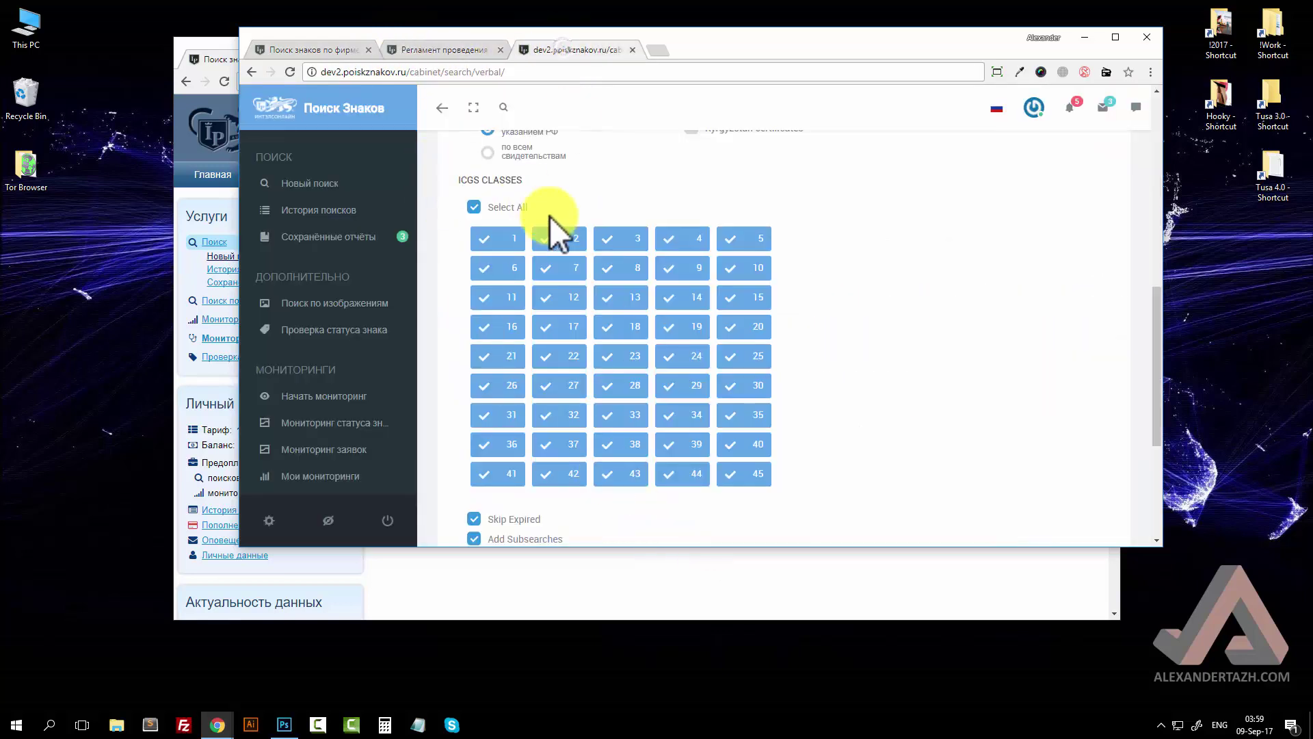
pyautogui.click(267, 48)
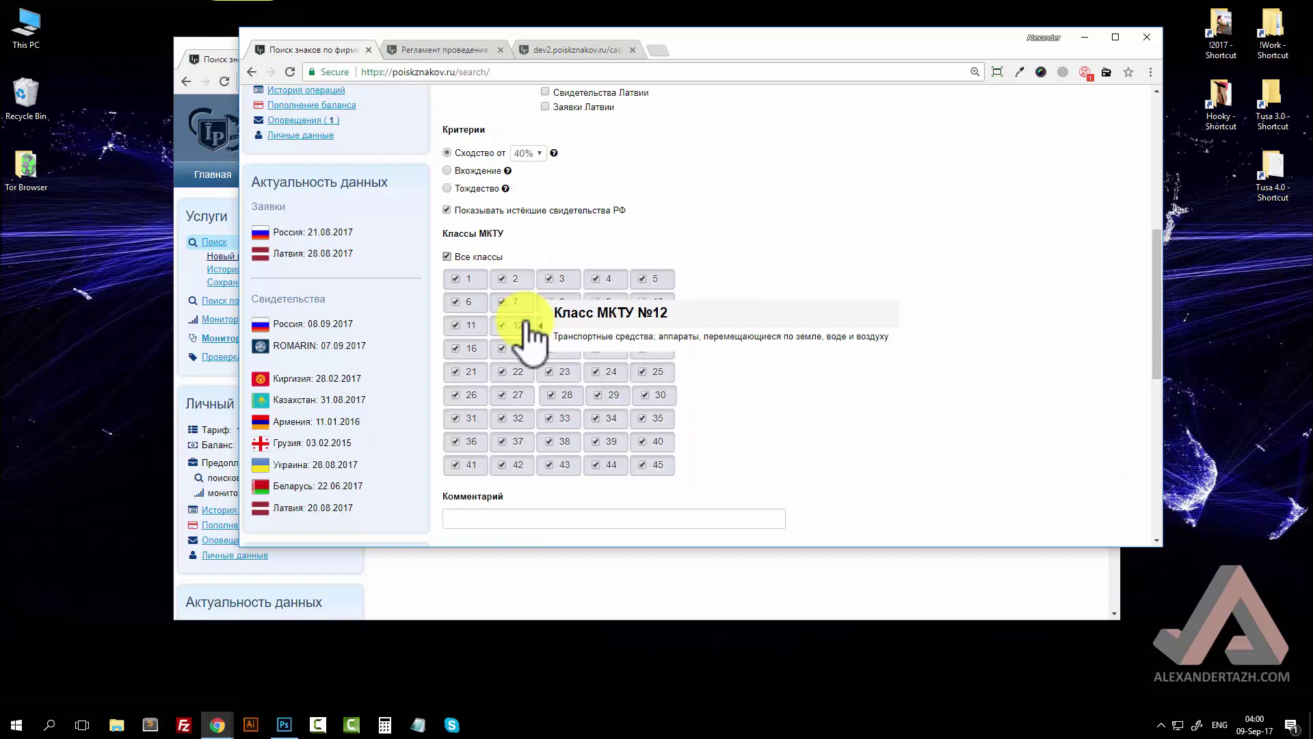
pyautogui.click(575, 50)
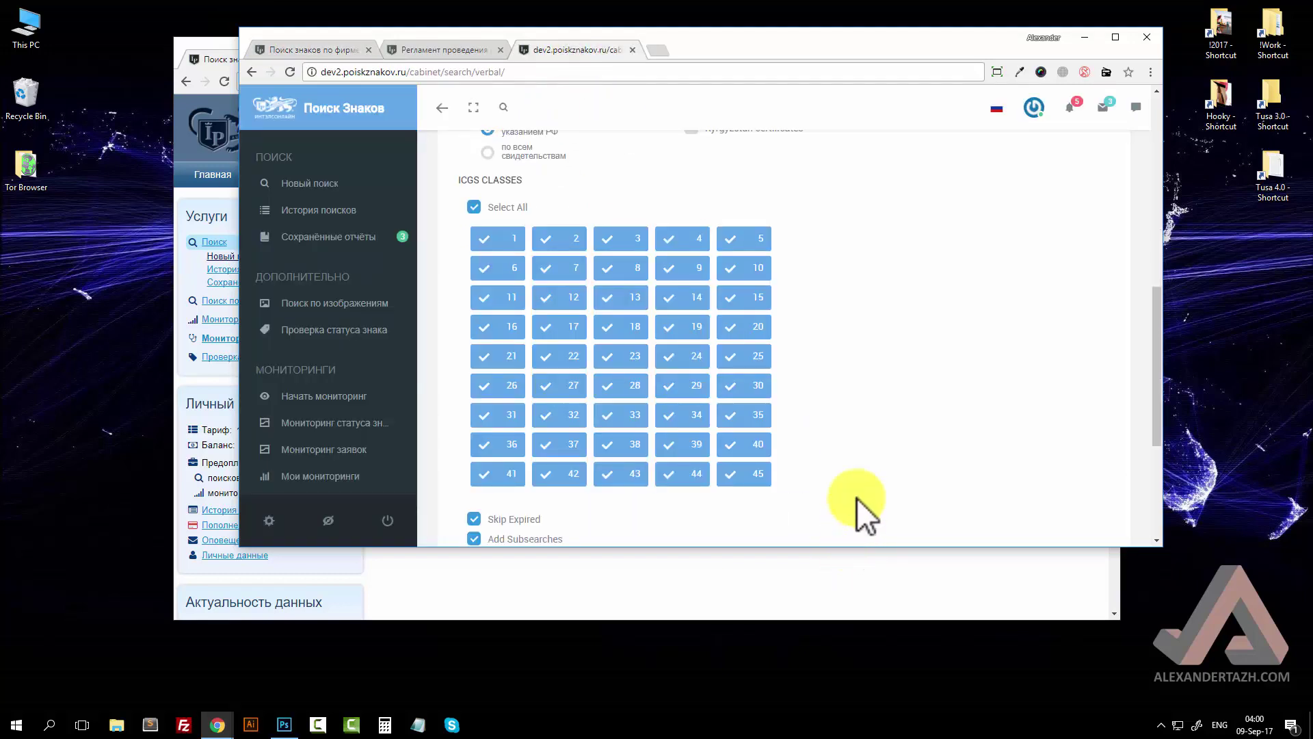
pyautogui.click(327, 43)
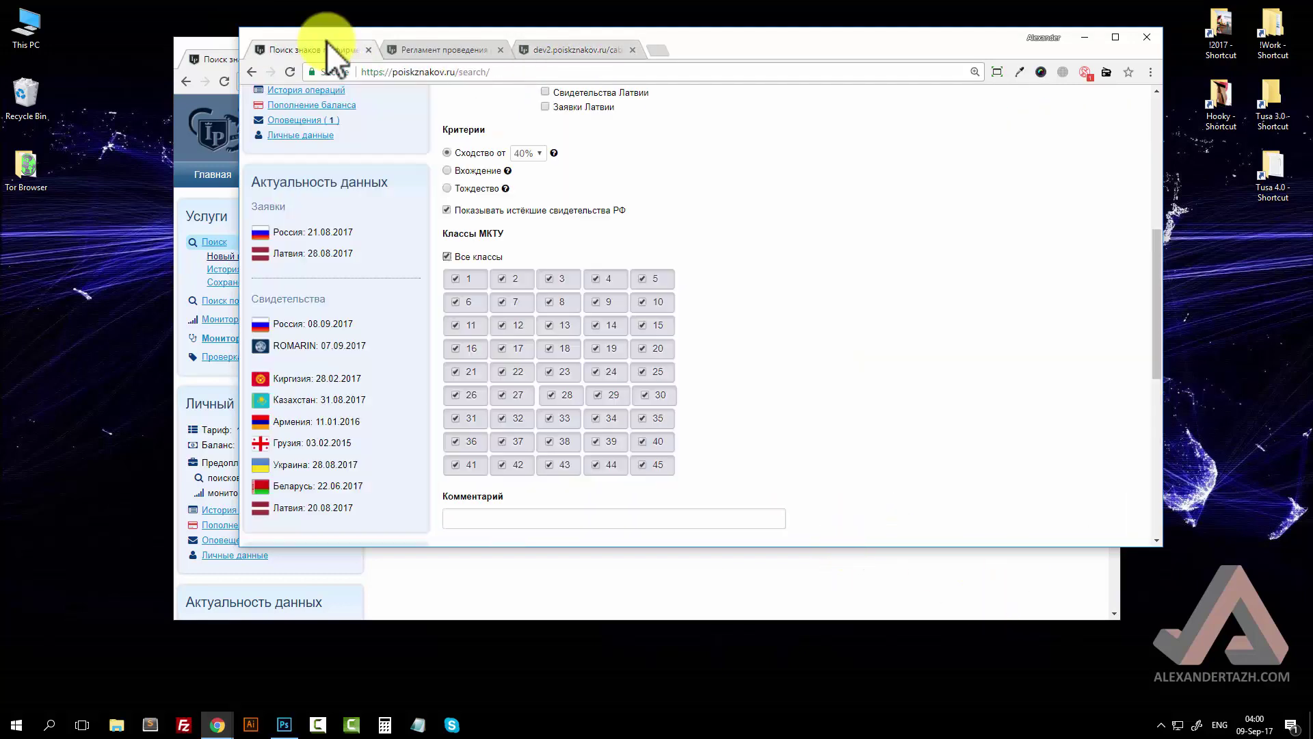
pyautogui.moveTo(479, 286)
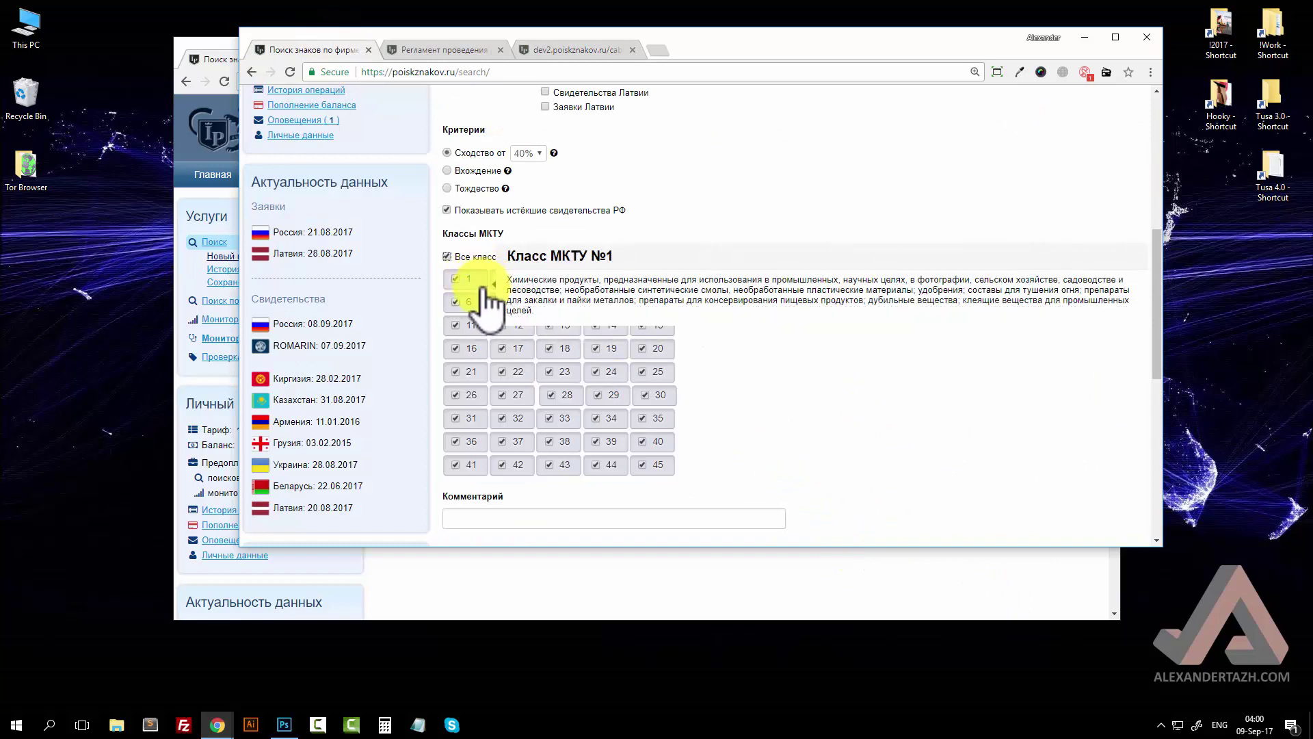
pyautogui.click(559, 46)
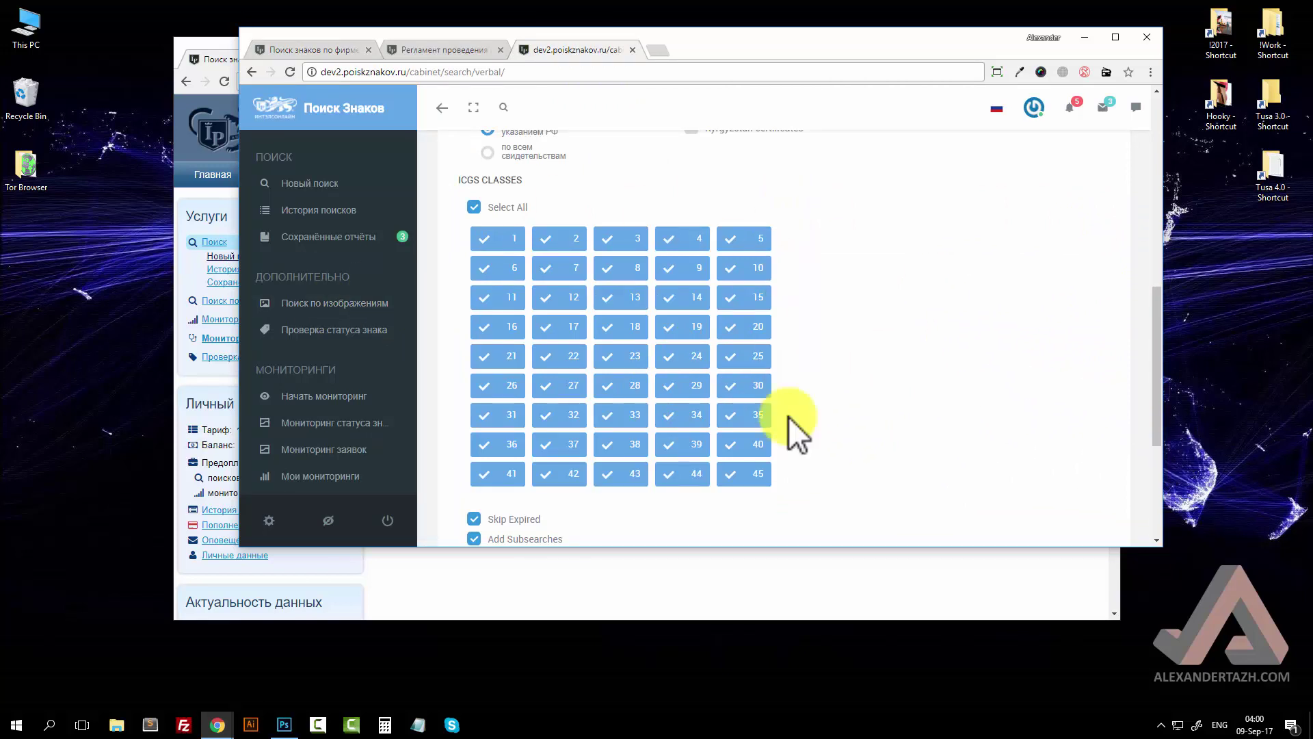
pyautogui.moveTo(1155, 319); pyautogui.dragTo(1155, 332)
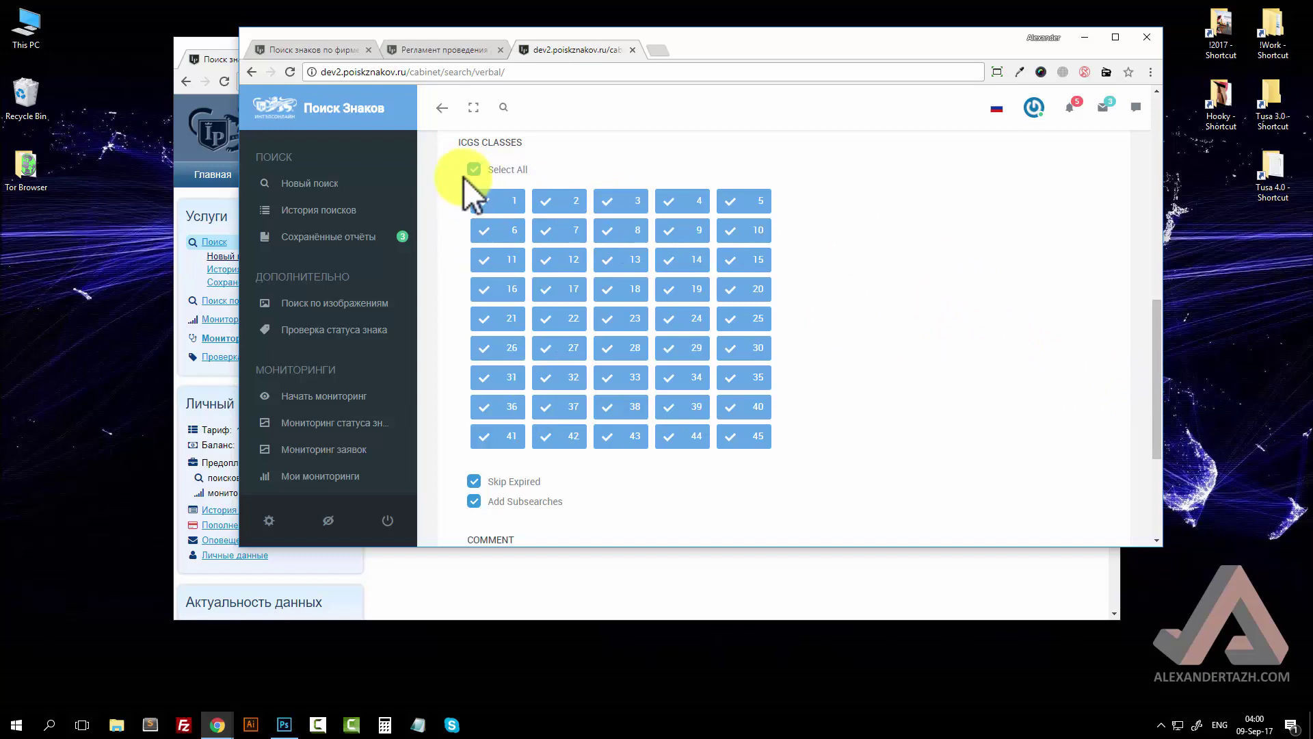
pyautogui.click(343, 51)
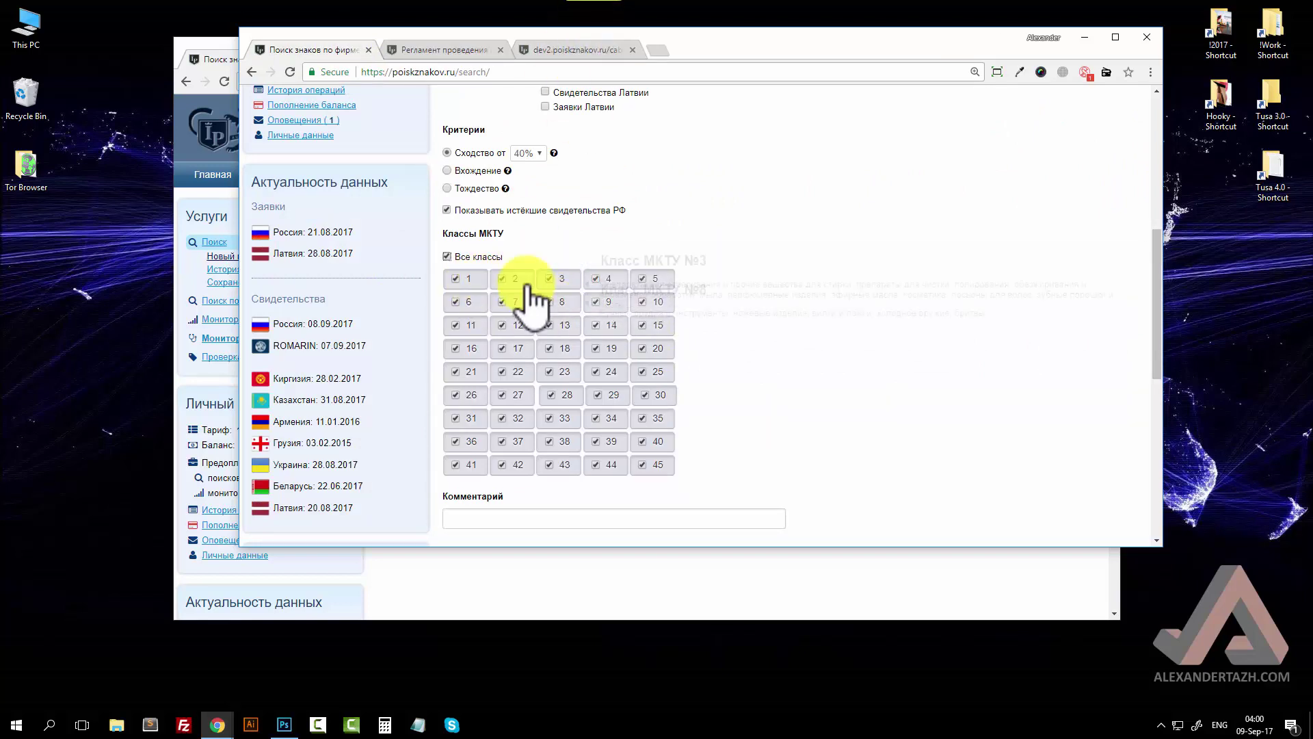
pyautogui.click(548, 50)
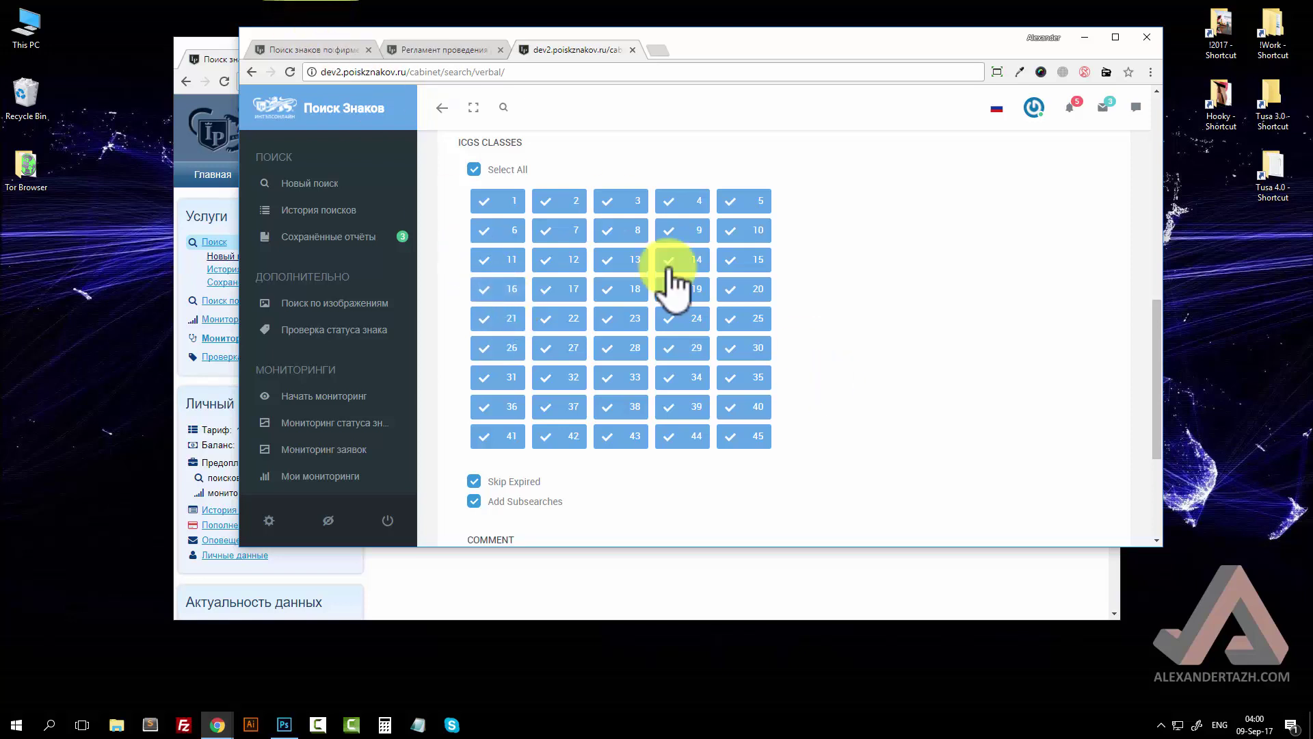
pyautogui.click(343, 53)
pyautogui.click(576, 48)
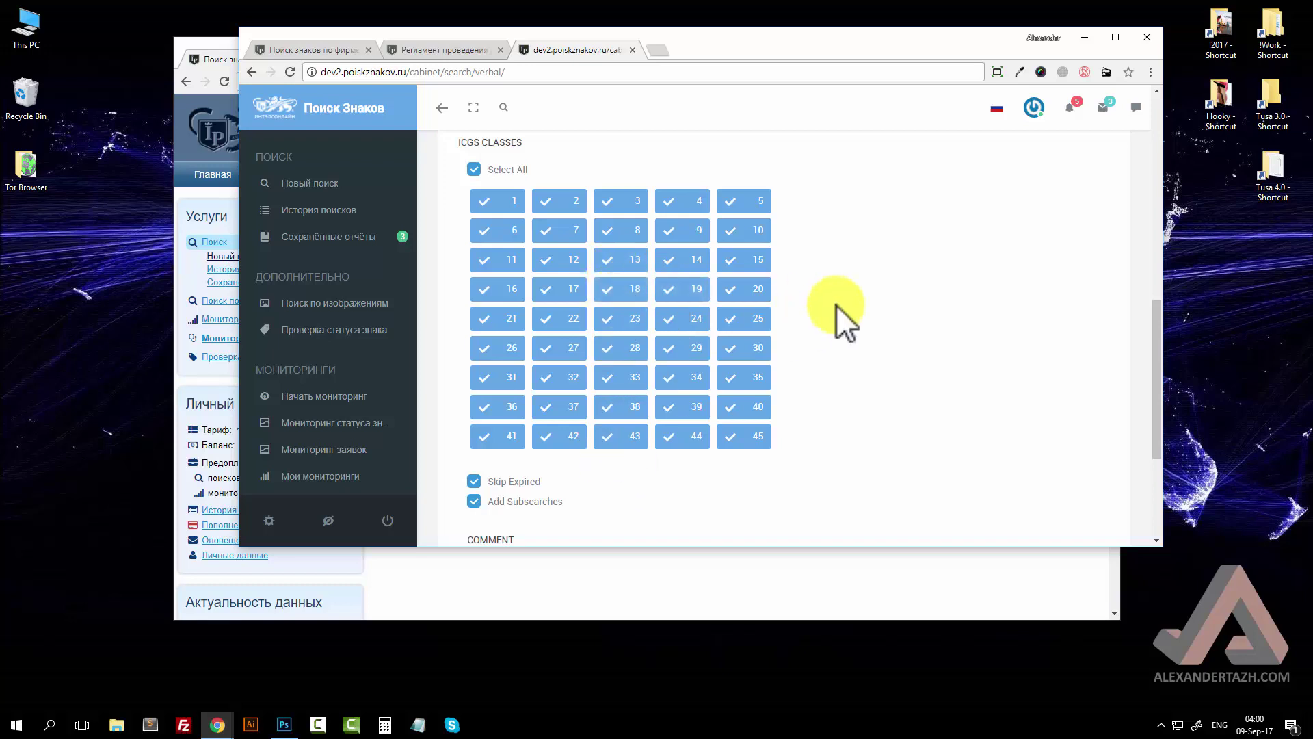
# Step: Compare the comment field, search-rules notice and search buttons below the class grids on the redesigned and old search pages
pyautogui.scroll(-2, 918, 298)
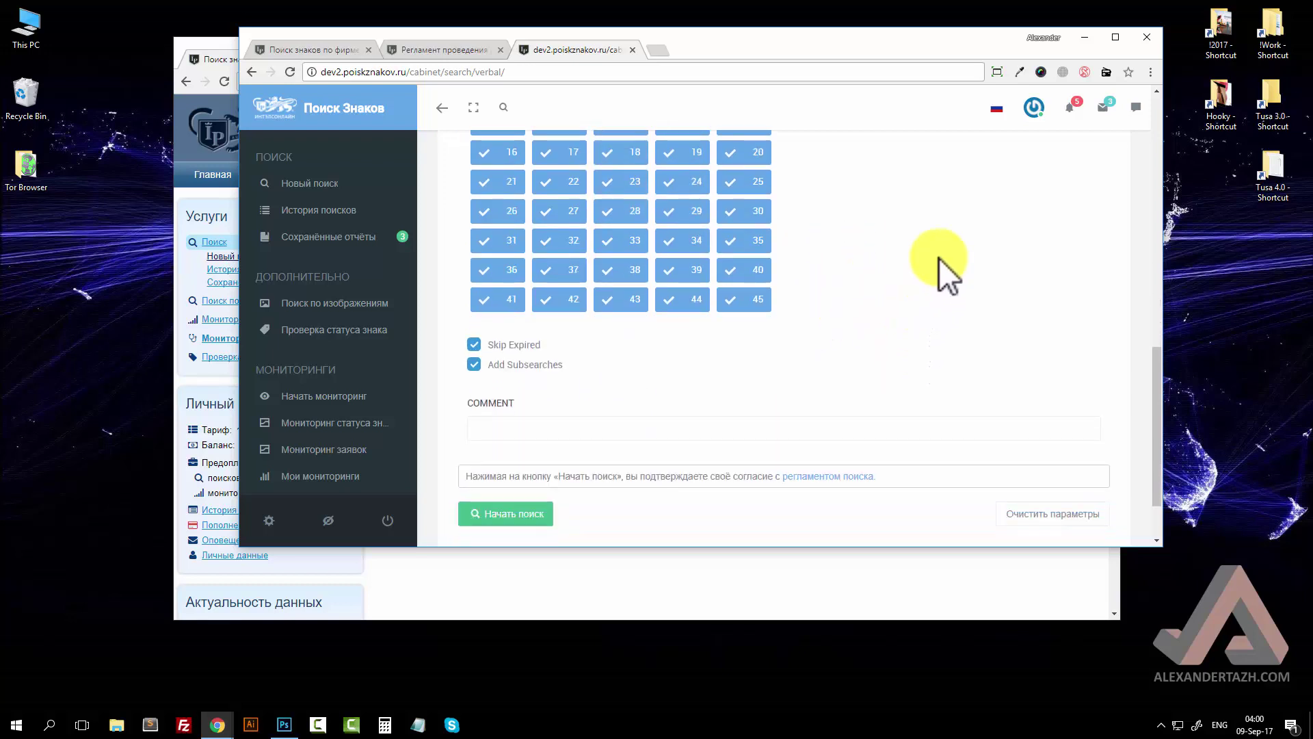
pyautogui.click(342, 47)
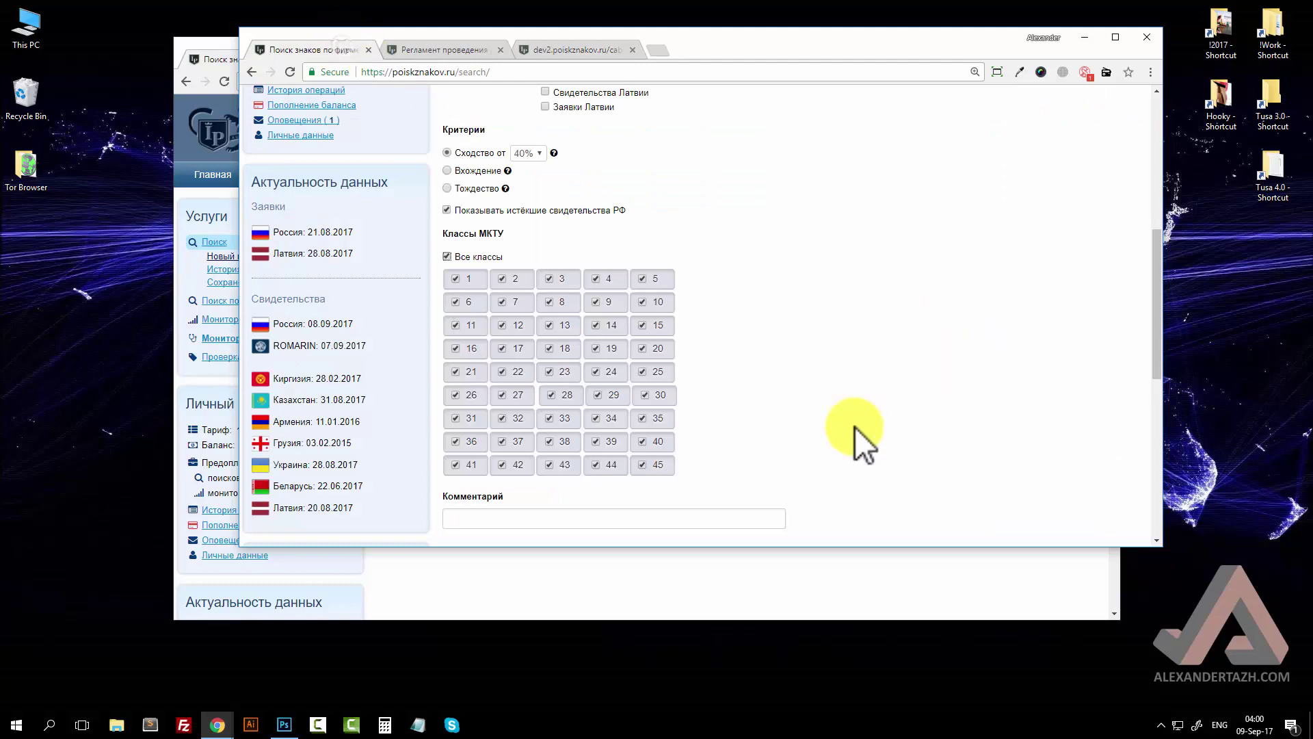
pyautogui.scroll(-4, 876, 351)
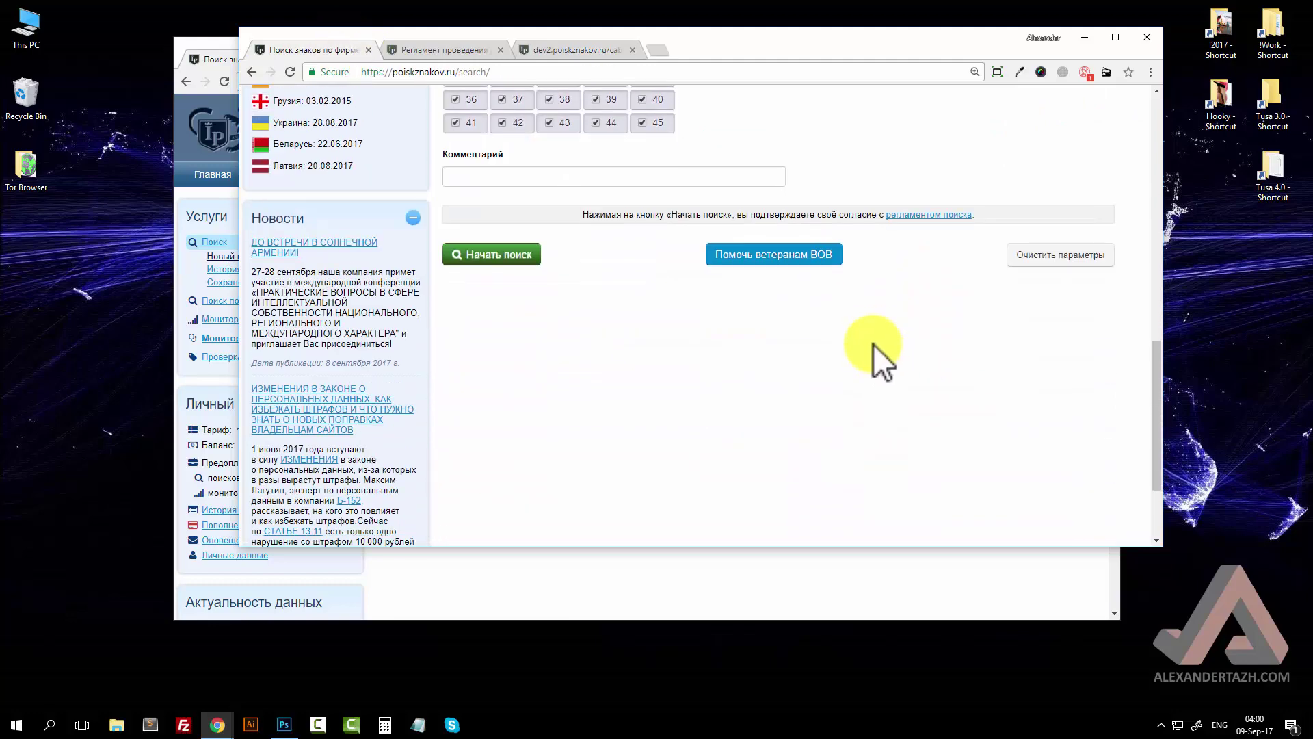
pyautogui.scroll(5, 873, 344)
pyautogui.click(581, 48)
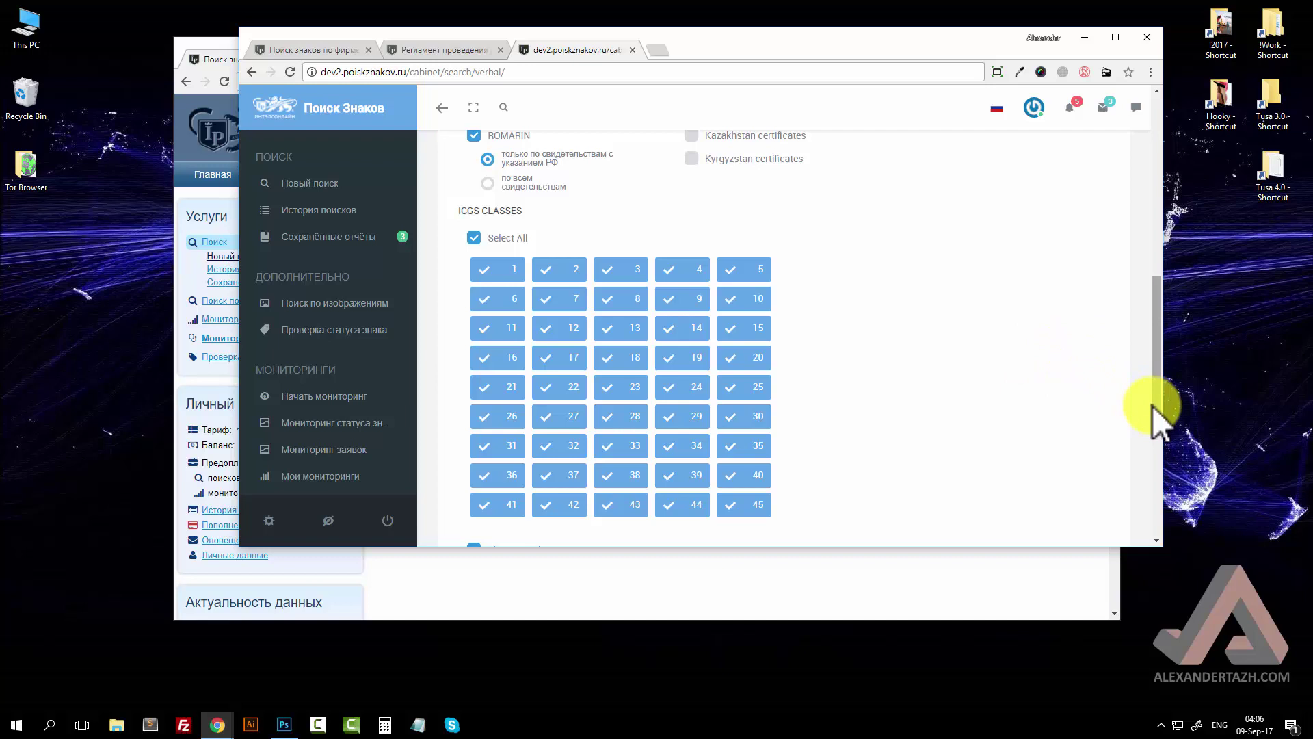
# Step: Examine the layout of the database groups and the ICGS classes section on the redesigned search page
pyautogui.moveTo(1152, 405); pyautogui.dragTo(1155, 401)
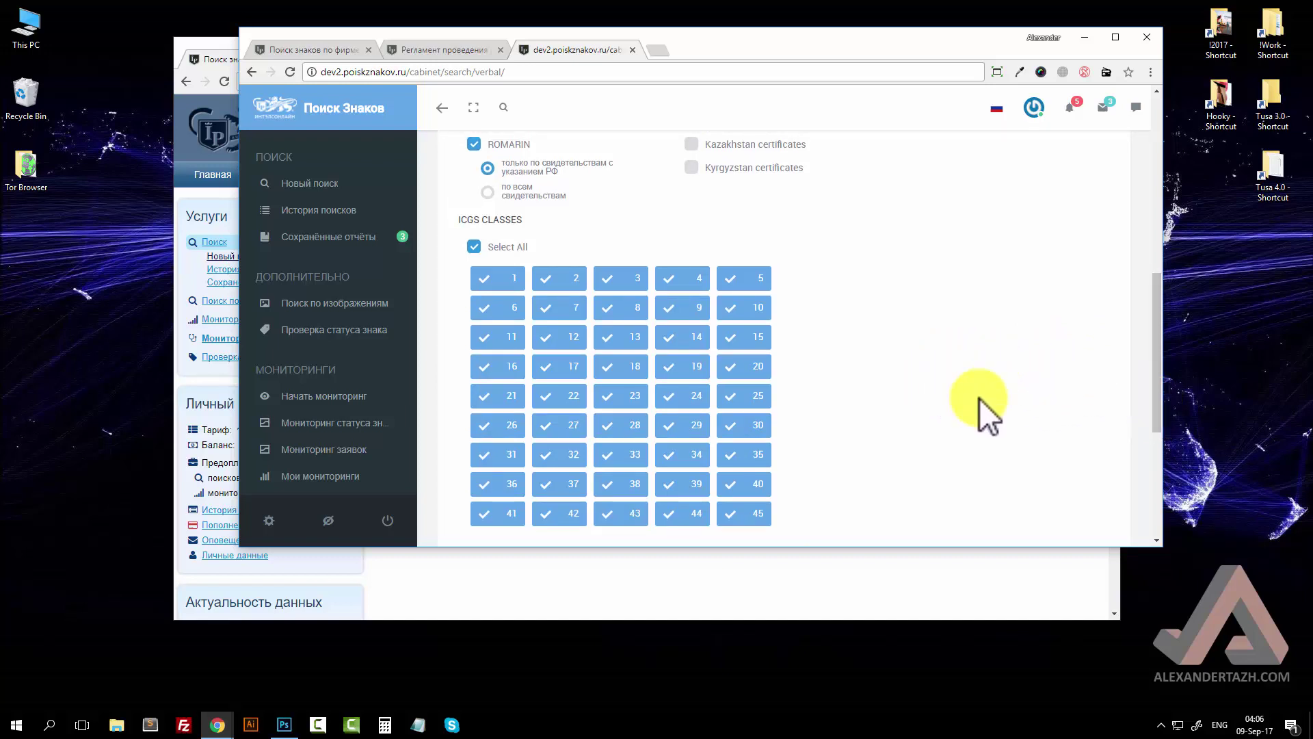
pyautogui.scroll(2, 979, 397)
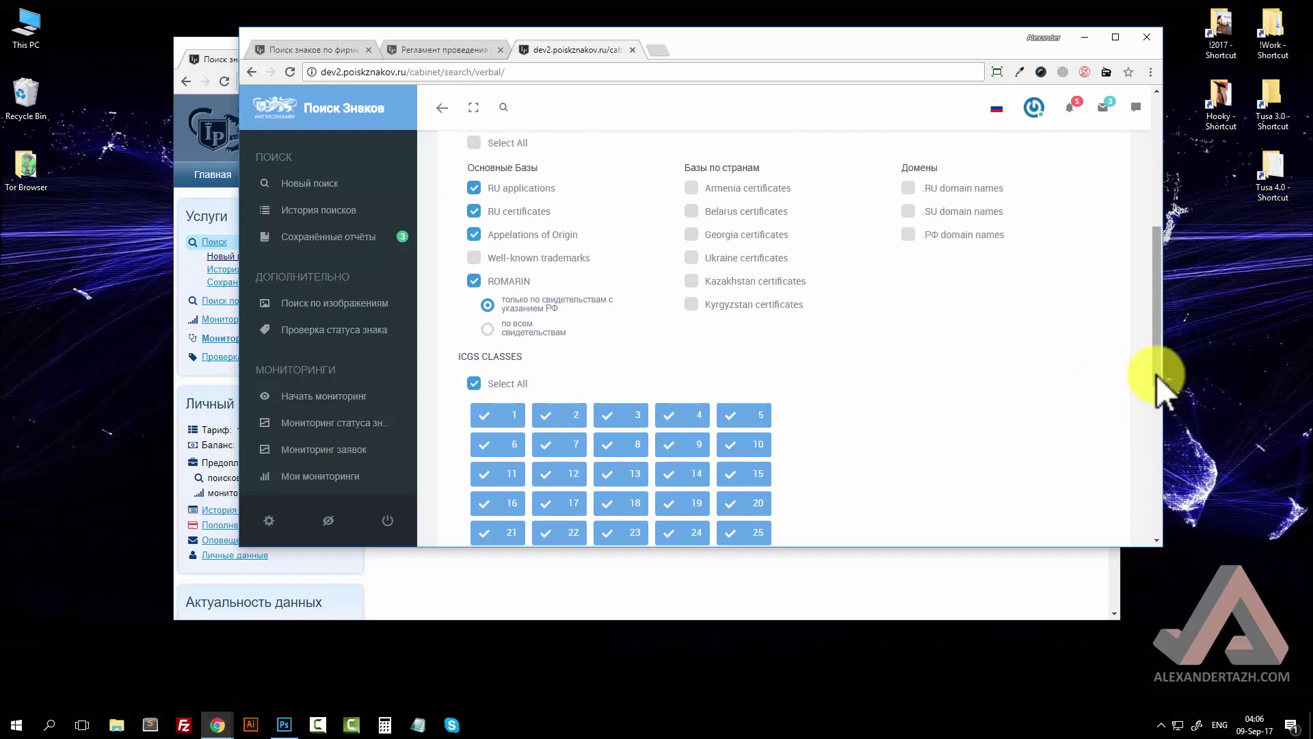
pyautogui.moveTo(1155, 374); pyautogui.dragTo(1157, 382)
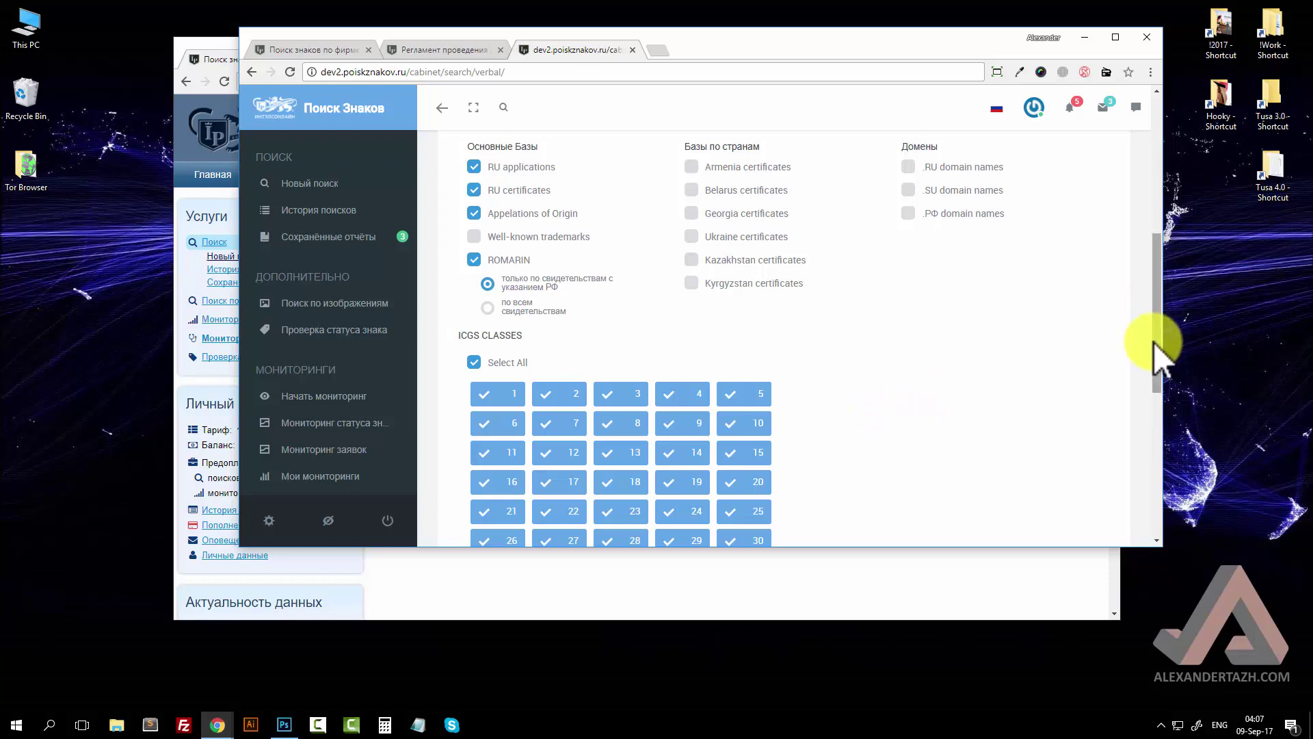
pyautogui.moveTo(1154, 342); pyautogui.dragTo(1159, 343)
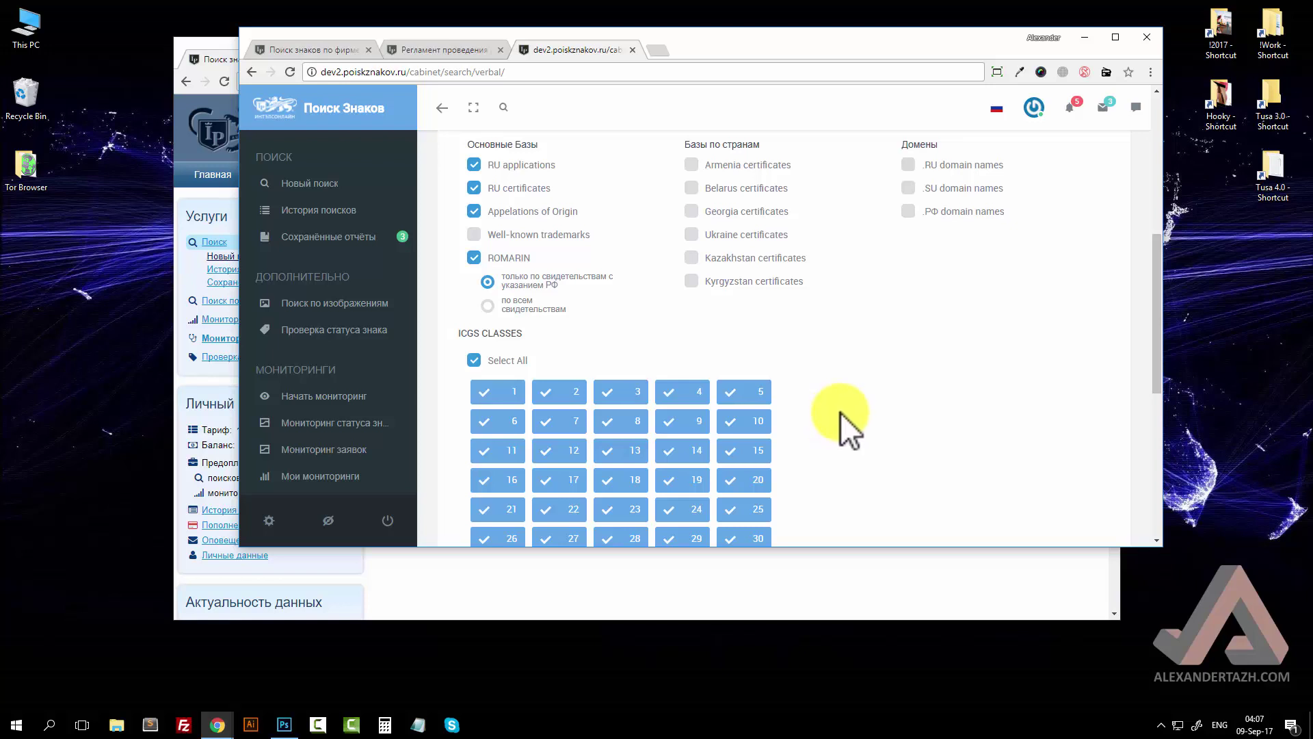
pyautogui.scroll(1, 839, 410)
pyautogui.scroll(-1, 890, 408)
pyautogui.moveTo(1152, 337); pyautogui.dragTo(1160, 333)
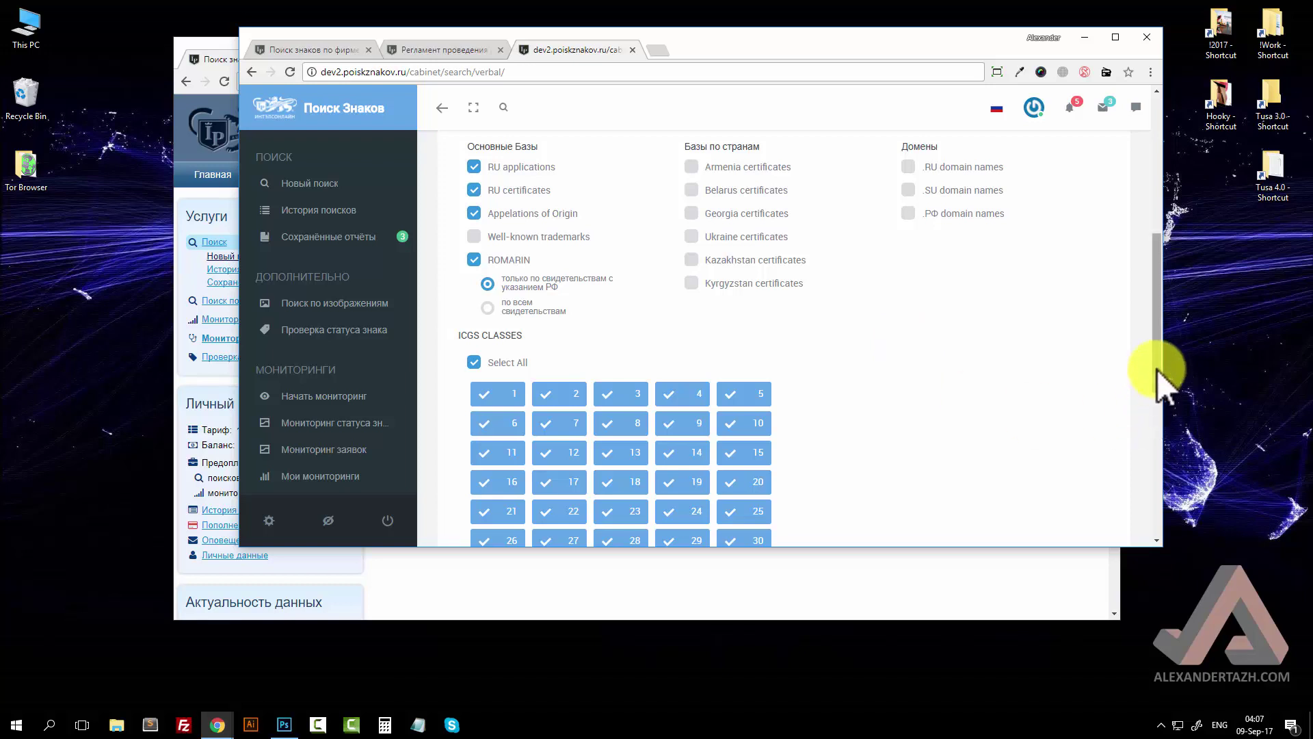
pyautogui.moveTo(1167, 373)
pyautogui.mouseDown()
pyautogui.moveTo(1186, 376)
pyautogui.moveTo(1161, 380)
pyautogui.moveTo(1172, 389)
pyautogui.mouseUp()
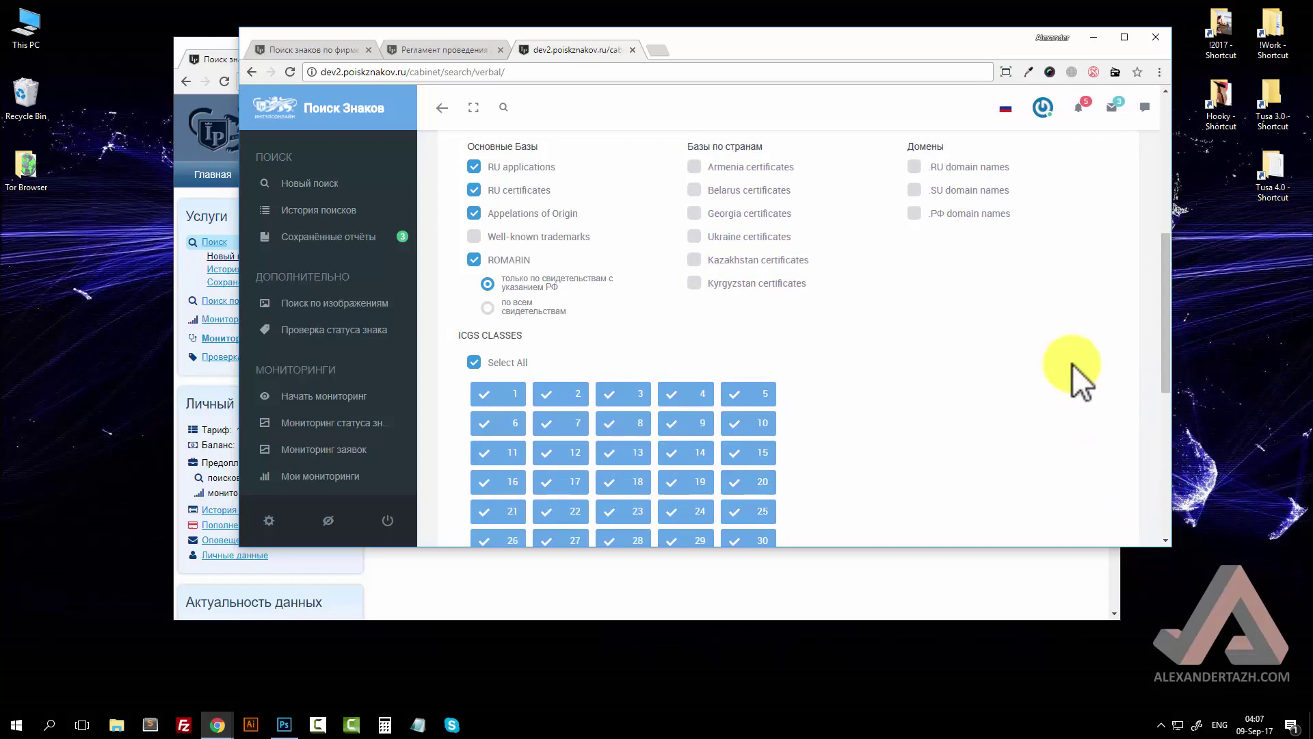
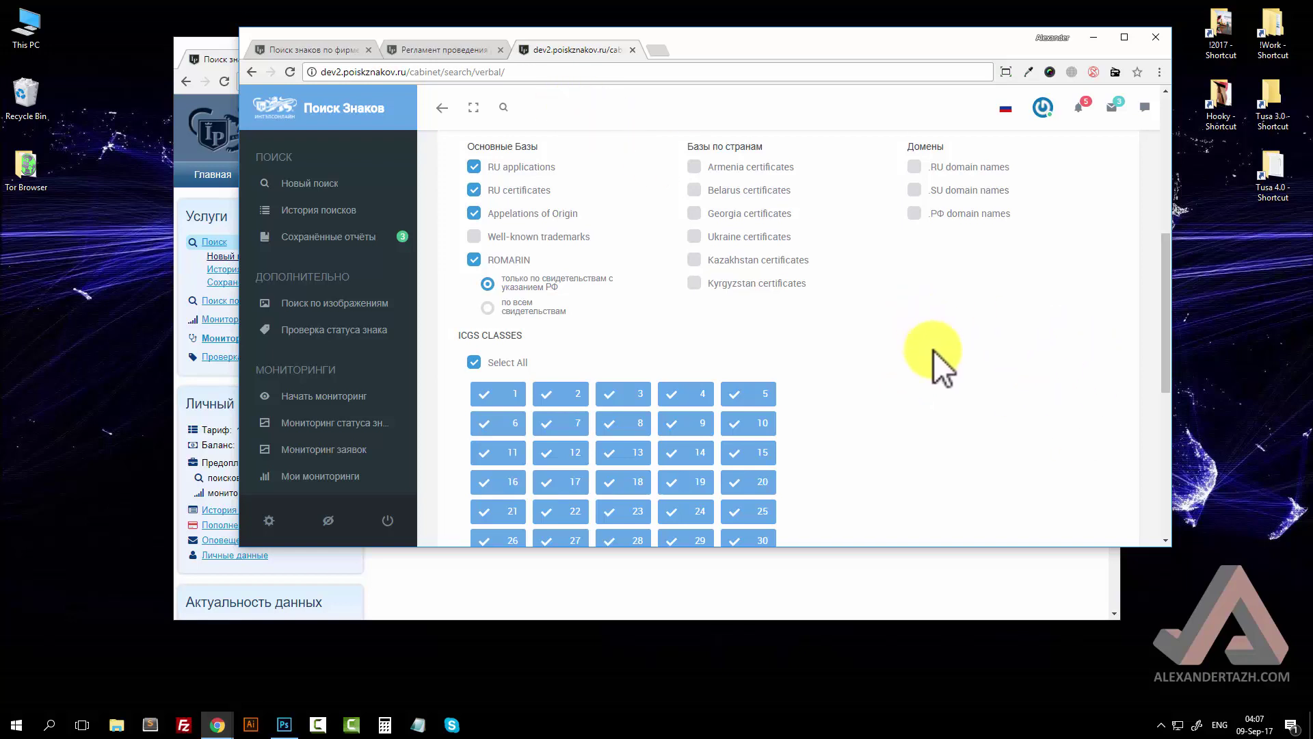
# Step: Test switching the Skip Expired option below the ICGS classes off and back on
pyautogui.scroll(-5, 933, 350)
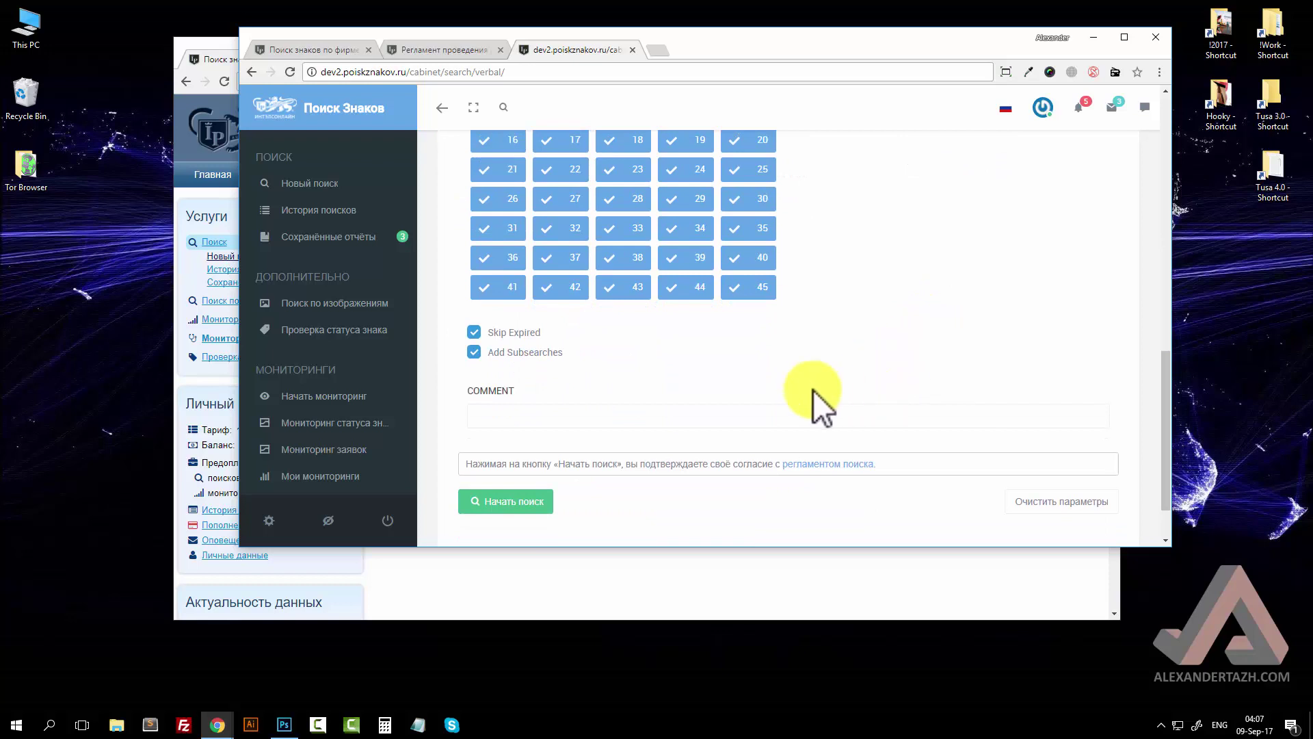
pyautogui.click(526, 336)
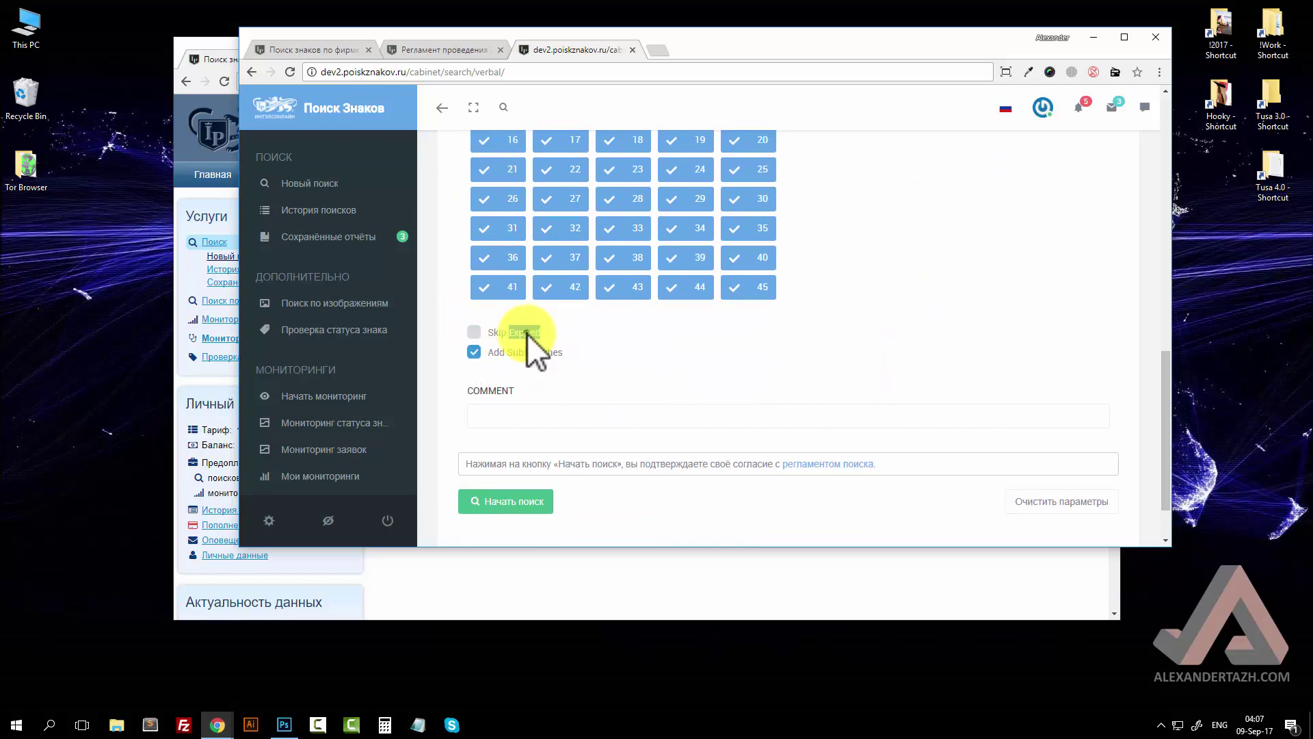
pyautogui.click(526, 334)
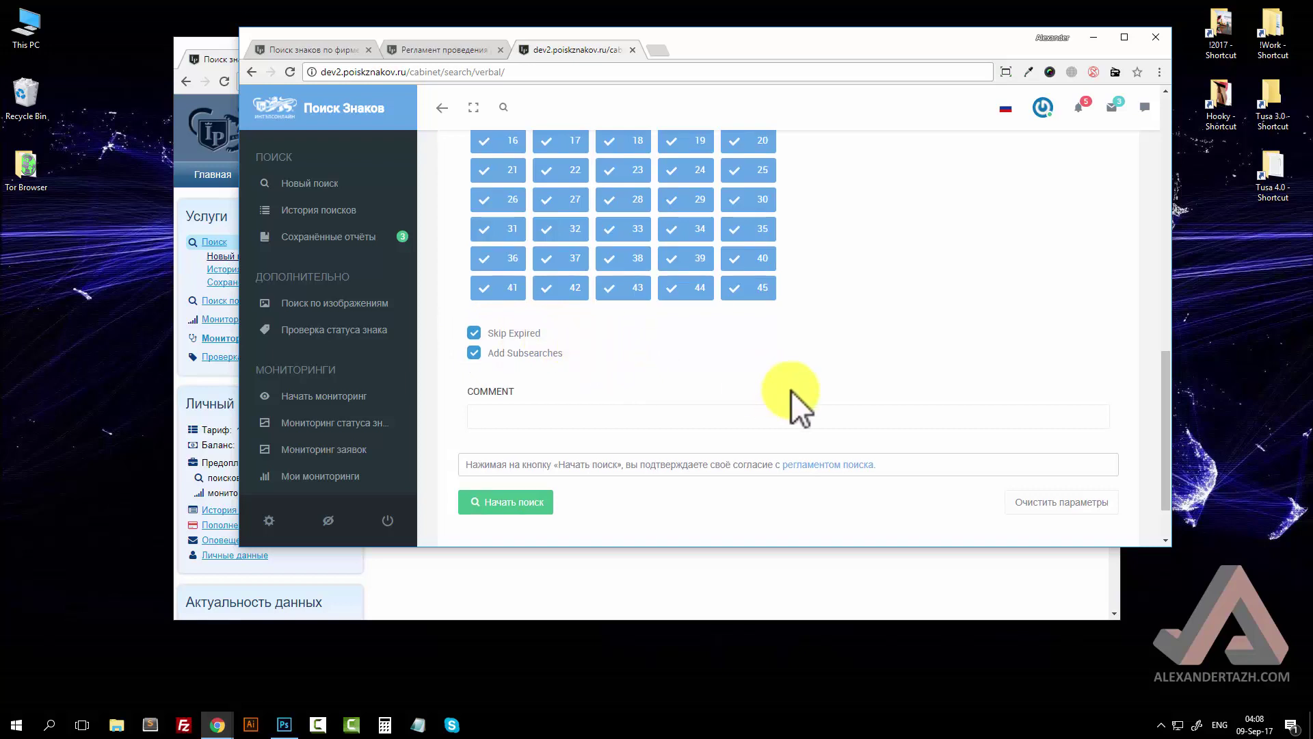
pyautogui.scroll(2, 578, 511)
pyautogui.moveTo(563, 469); pyautogui.dragTo(513, 472)
pyautogui.click(474, 470)
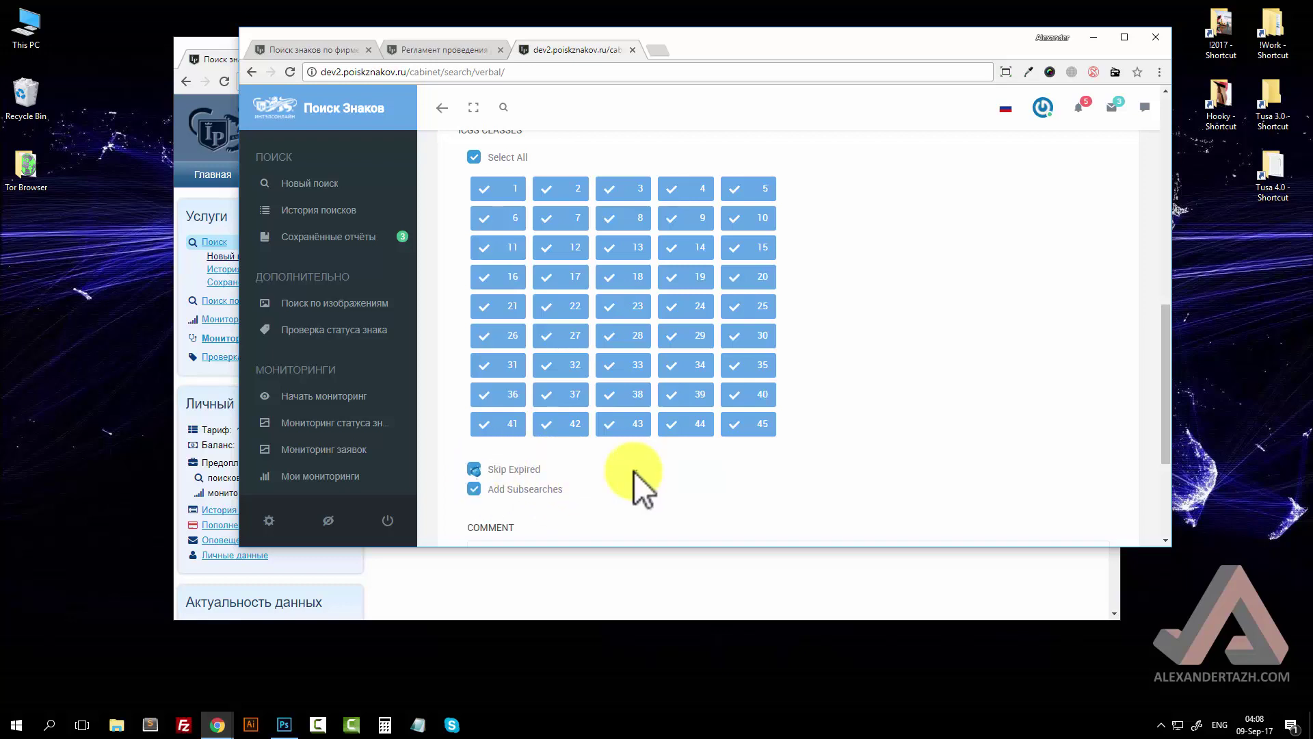
pyautogui.scroll(-2, 602, 437)
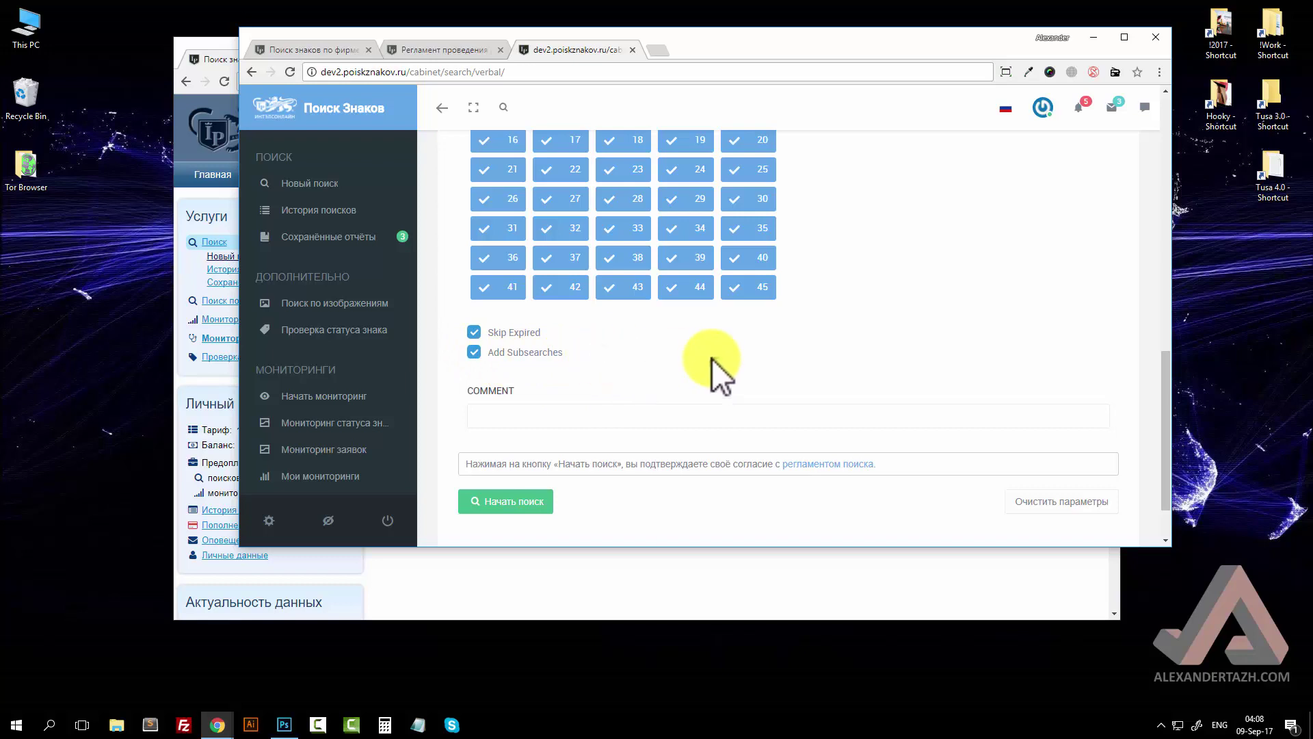
# Step: Check the redesigned form's databases and ICGS classes against the options and Comment field beneath them
pyautogui.scroll(2, 712, 359)
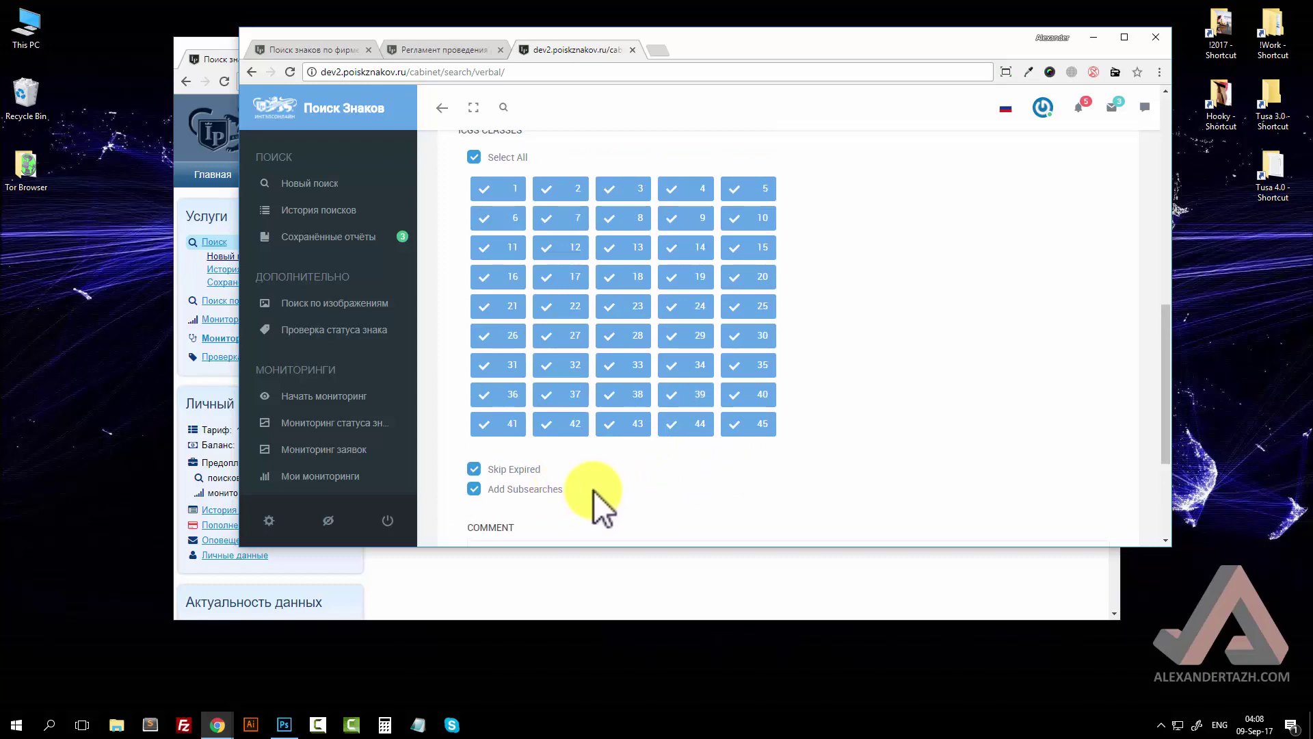
pyautogui.scroll(4, 613, 323)
pyautogui.scroll(-4, 706, 434)
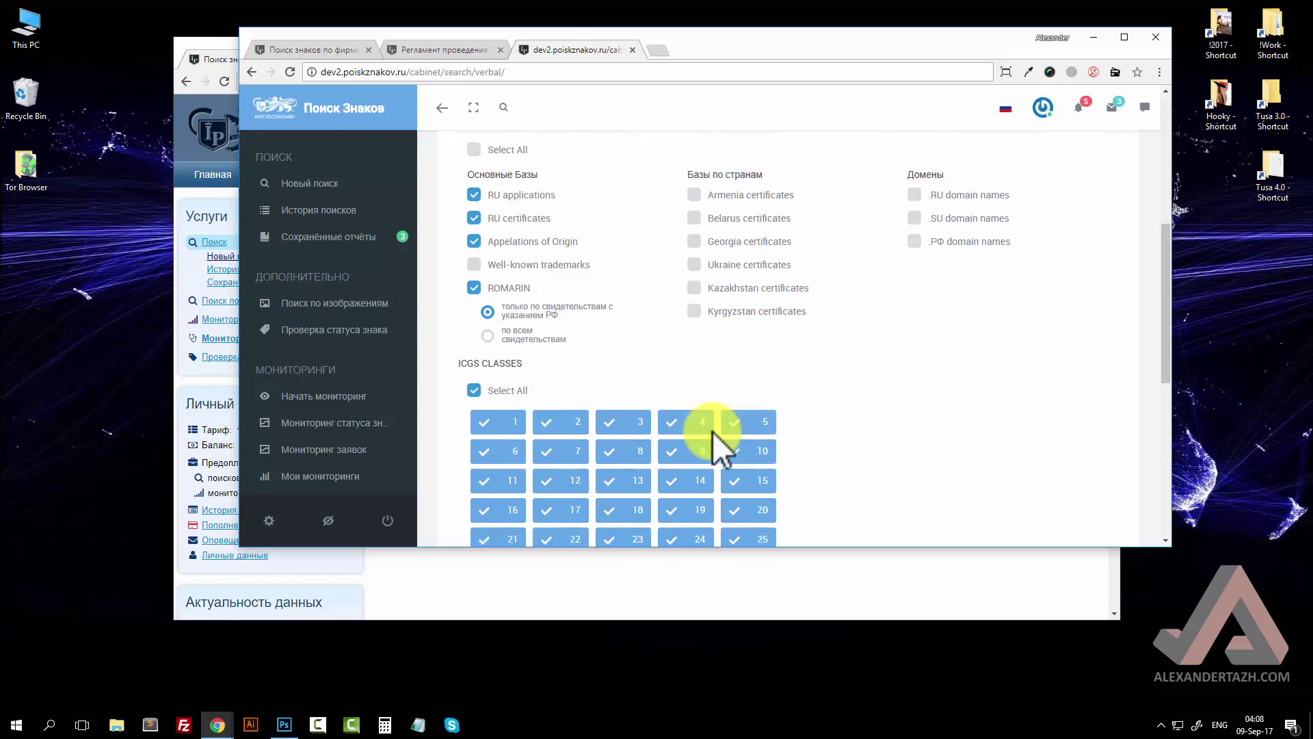
pyautogui.scroll(-2, 571, 492)
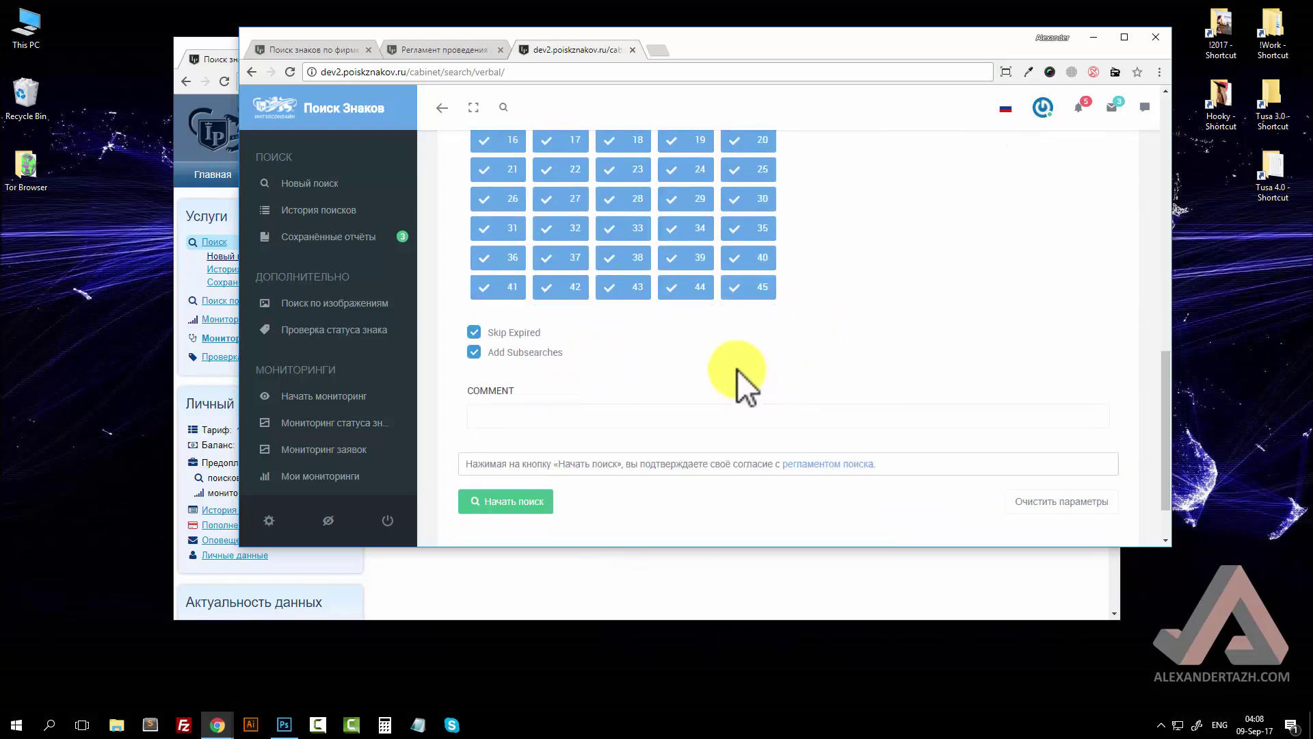
# Step: Test how the empty Comment field looks when it gains and loses focus
pyautogui.click(530, 413)
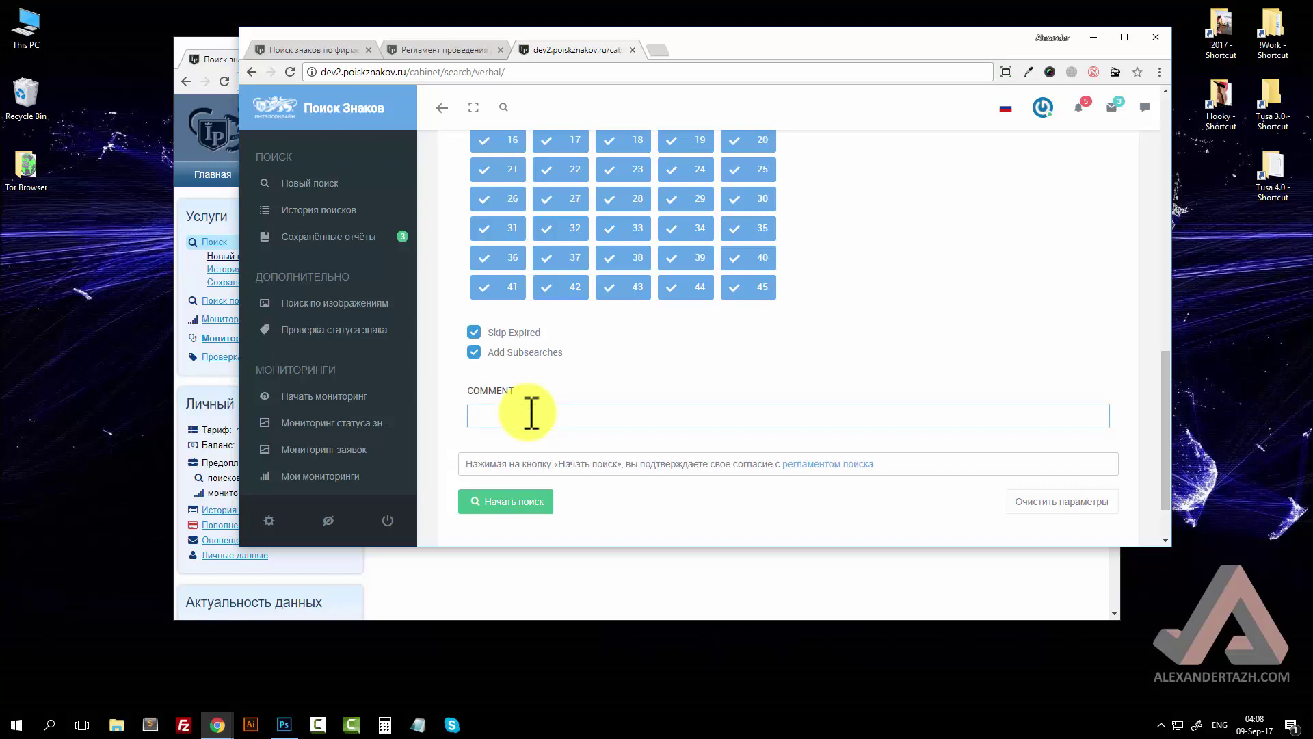
pyautogui.click(540, 383)
pyautogui.click(537, 419)
pyautogui.click(564, 372)
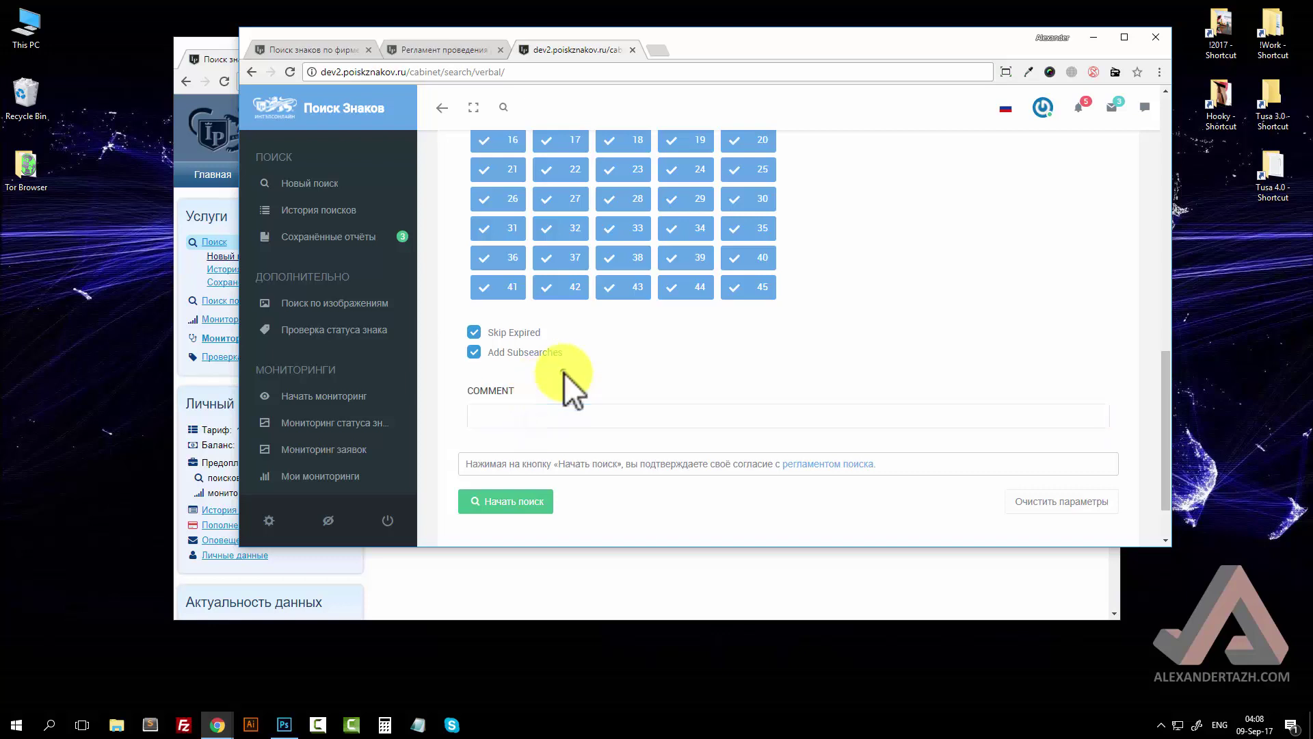
pyautogui.click(596, 412)
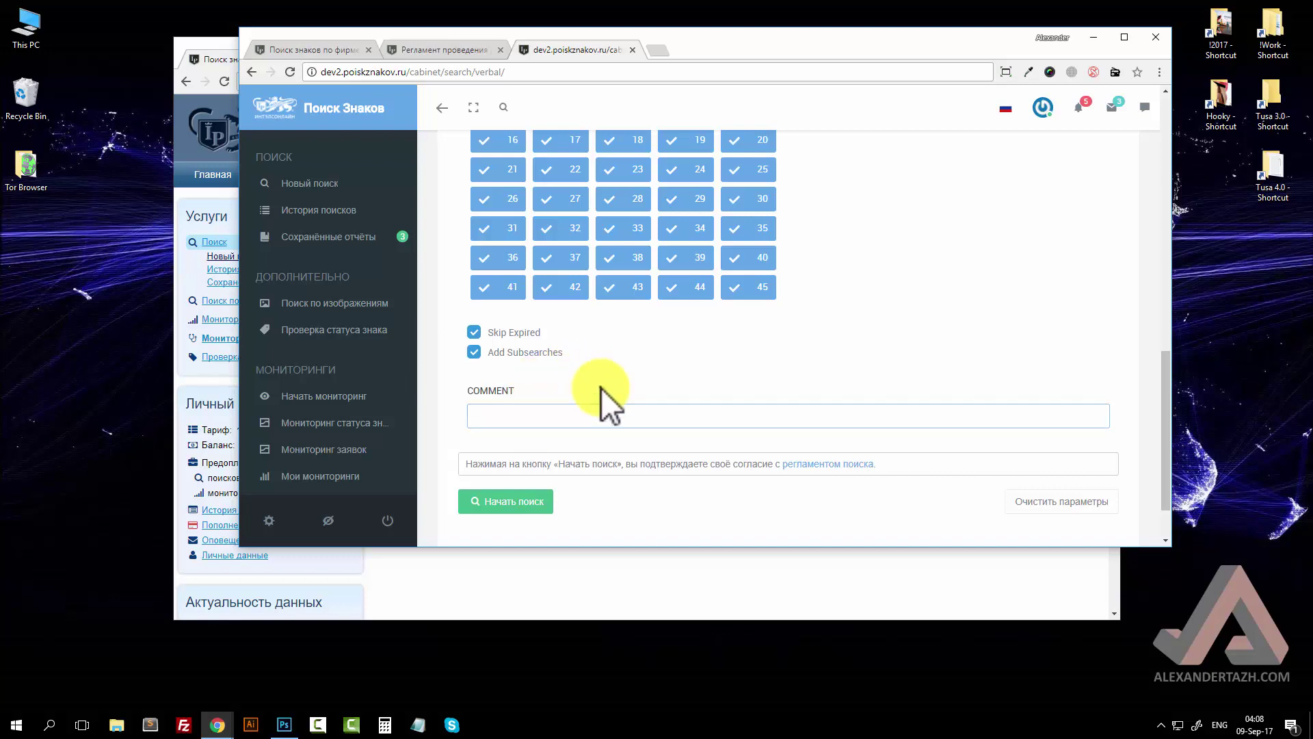
pyautogui.click(600, 387)
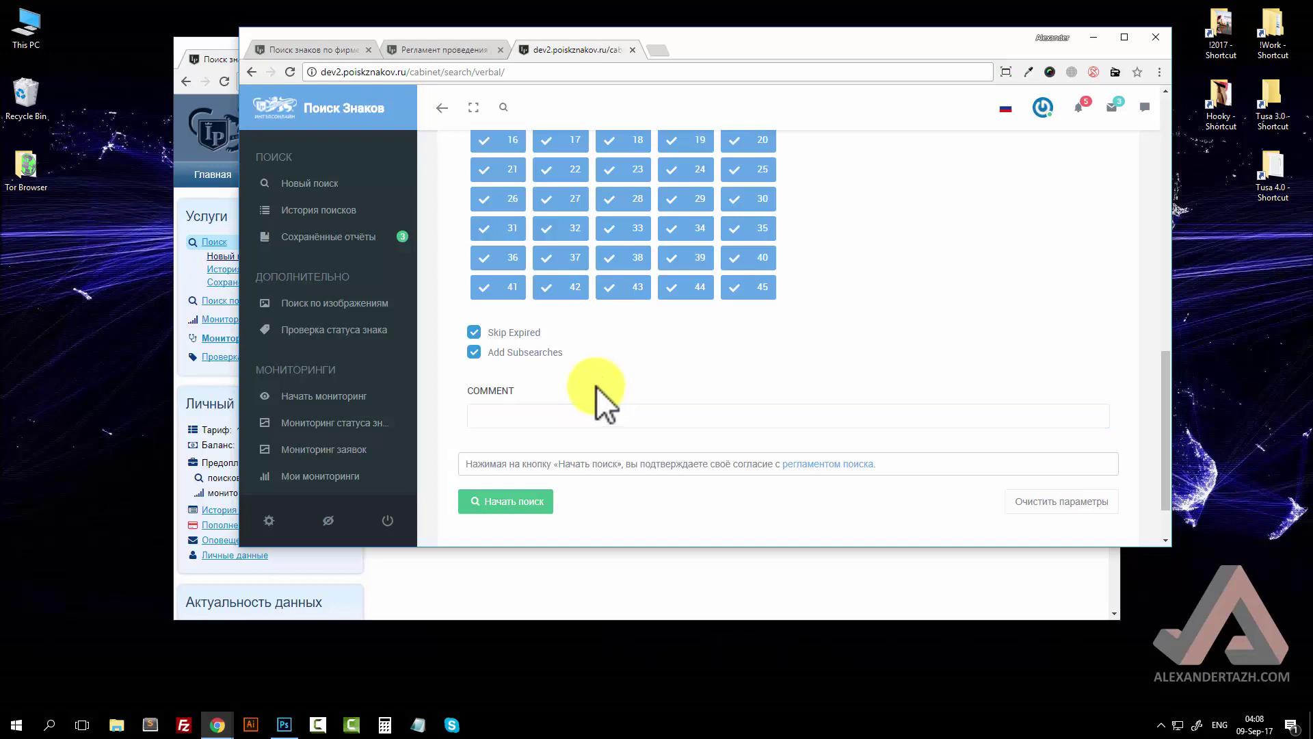
pyautogui.click(591, 411)
pyautogui.click(577, 397)
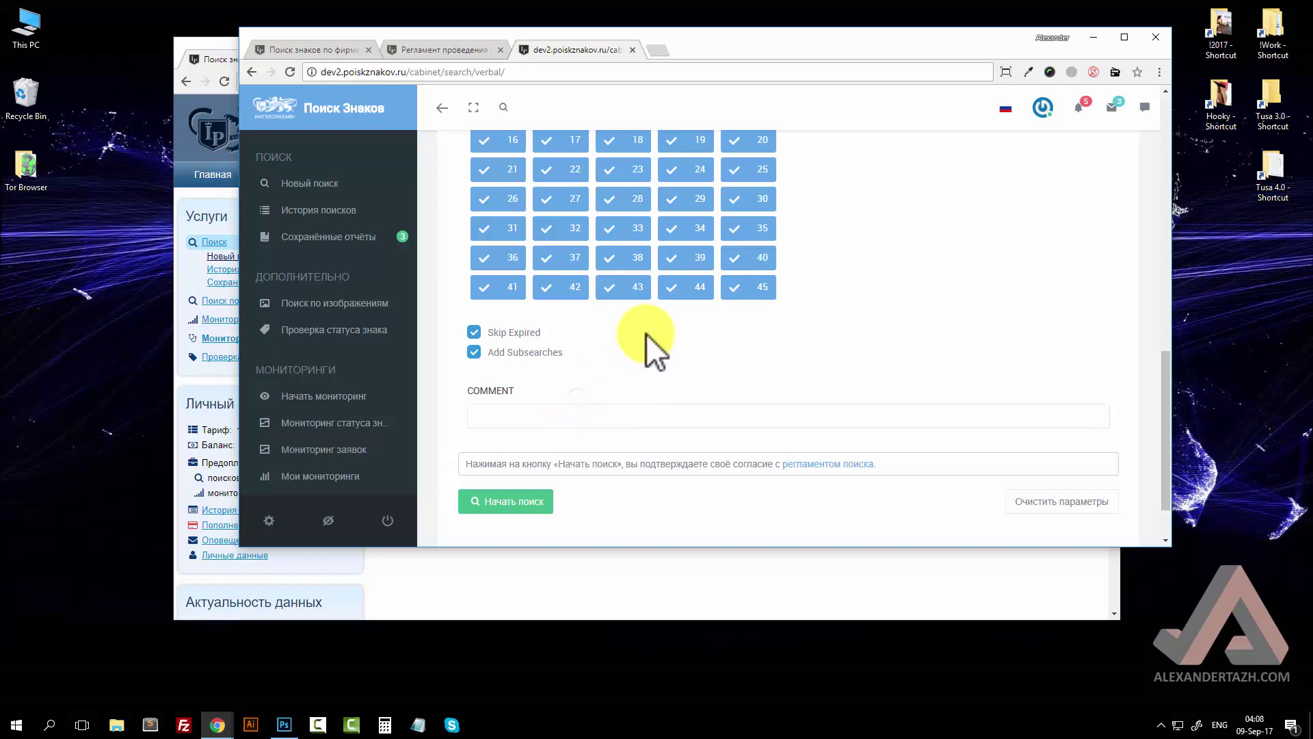
# Step: Review the redesigned search form once more, from its database selection down to the comment and search controls
pyautogui.moveTo(1163, 418); pyautogui.dragTo(1160, 318)
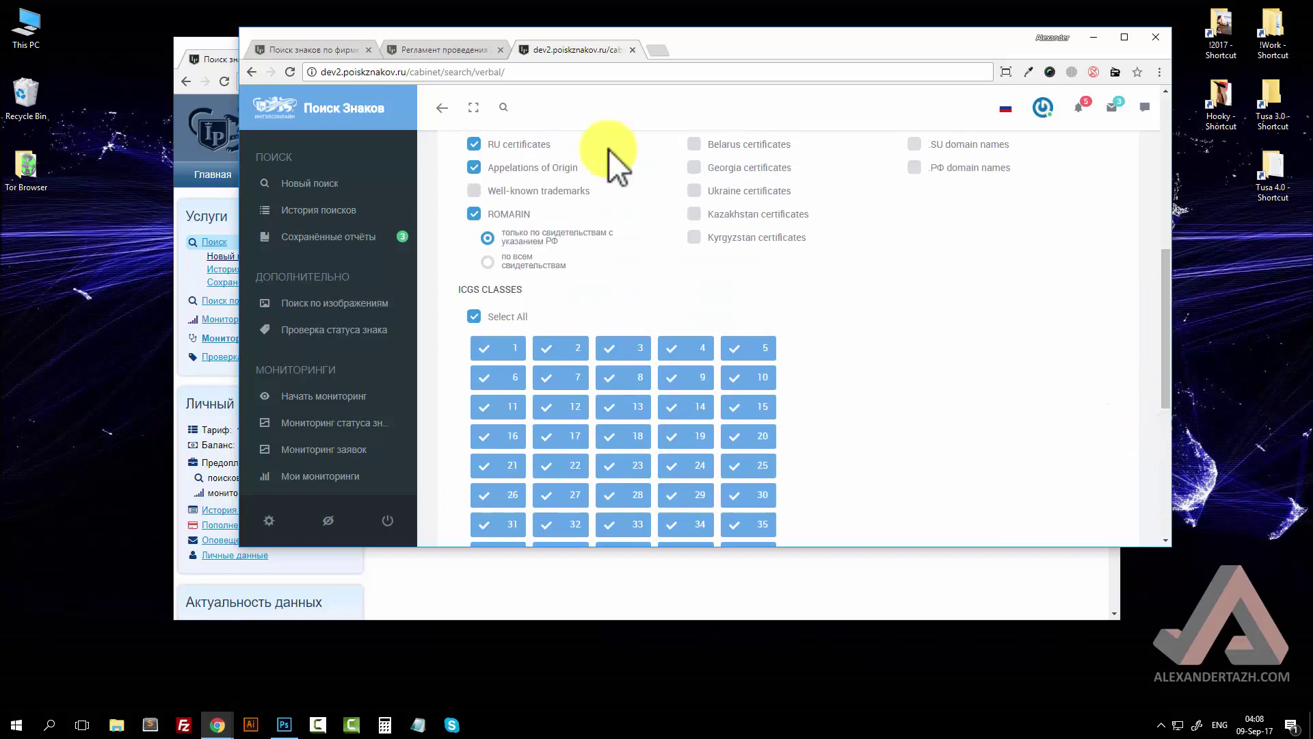
pyautogui.scroll(-4, 866, 319)
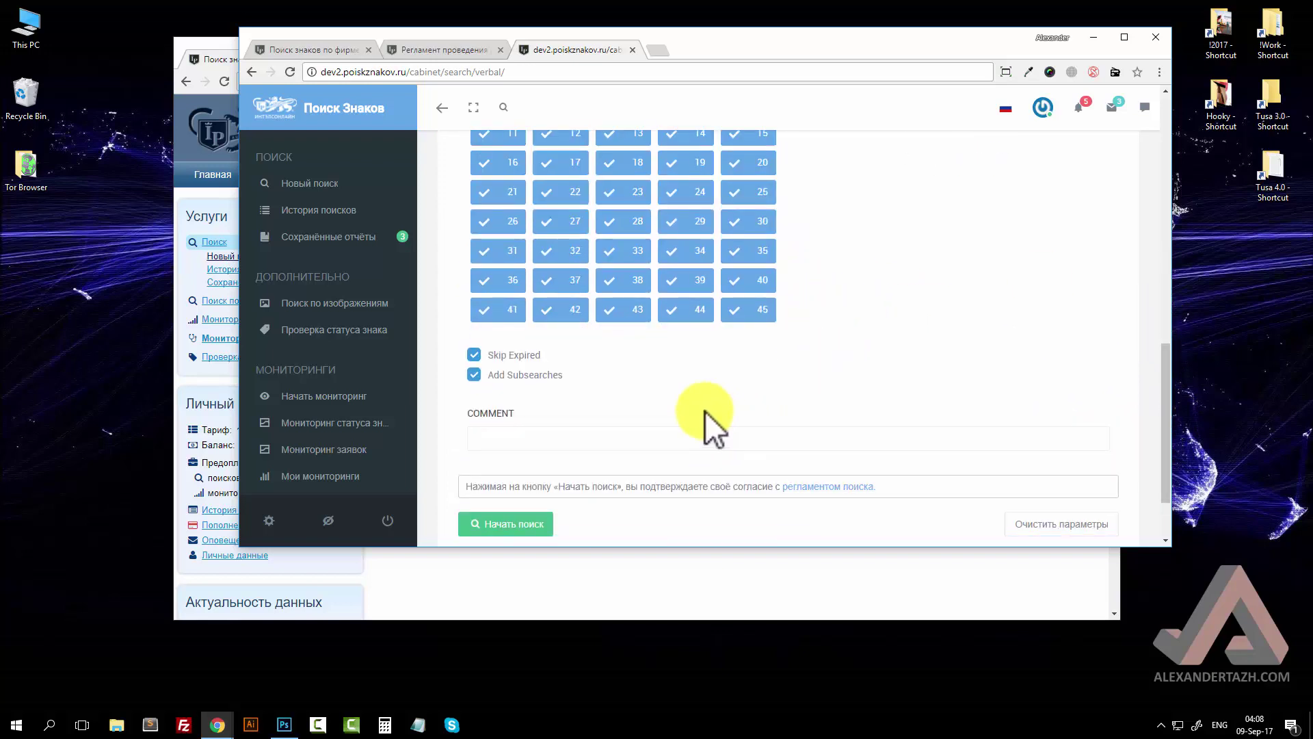
pyautogui.scroll(9, 705, 411)
pyautogui.scroll(-6, 882, 452)
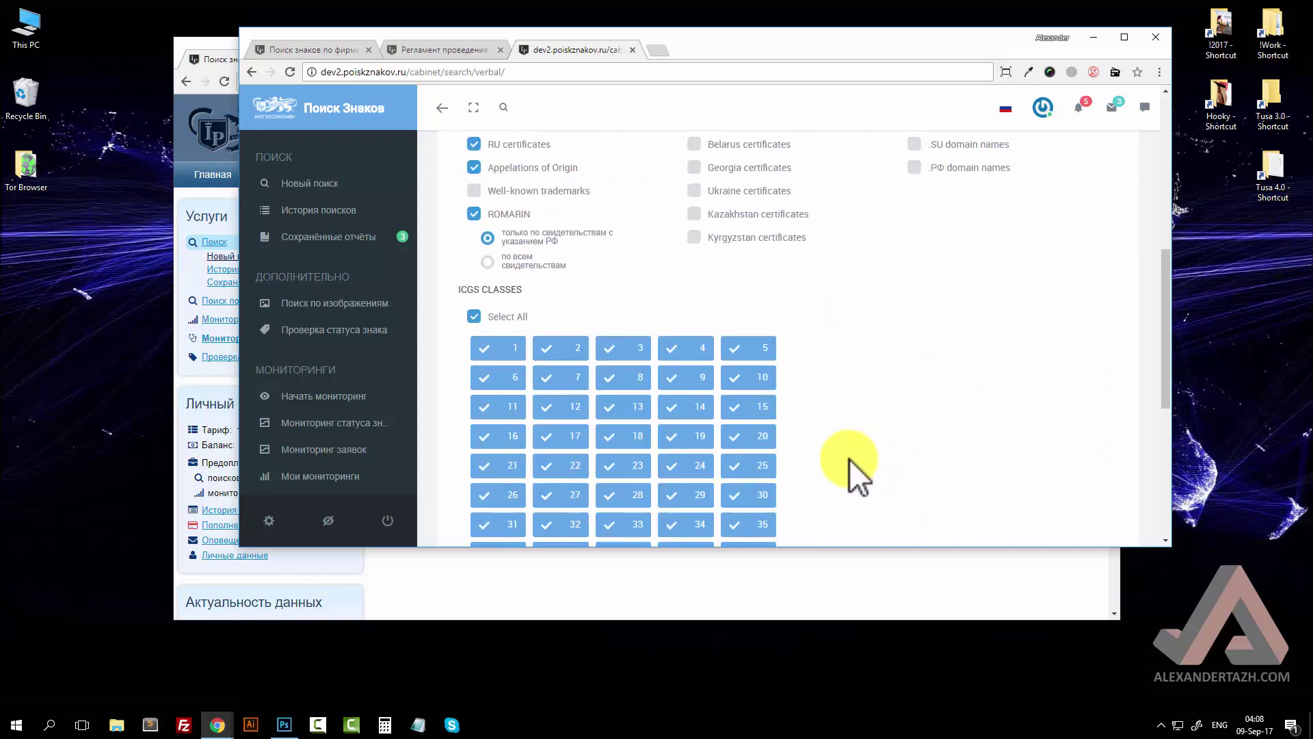
# Step: Examine the databases, ICGS classes, Skip Expired, Add Subsearches and comment sections of the new verbal search form
pyautogui.scroll(-5, 848, 458)
pyautogui.click(549, 337)
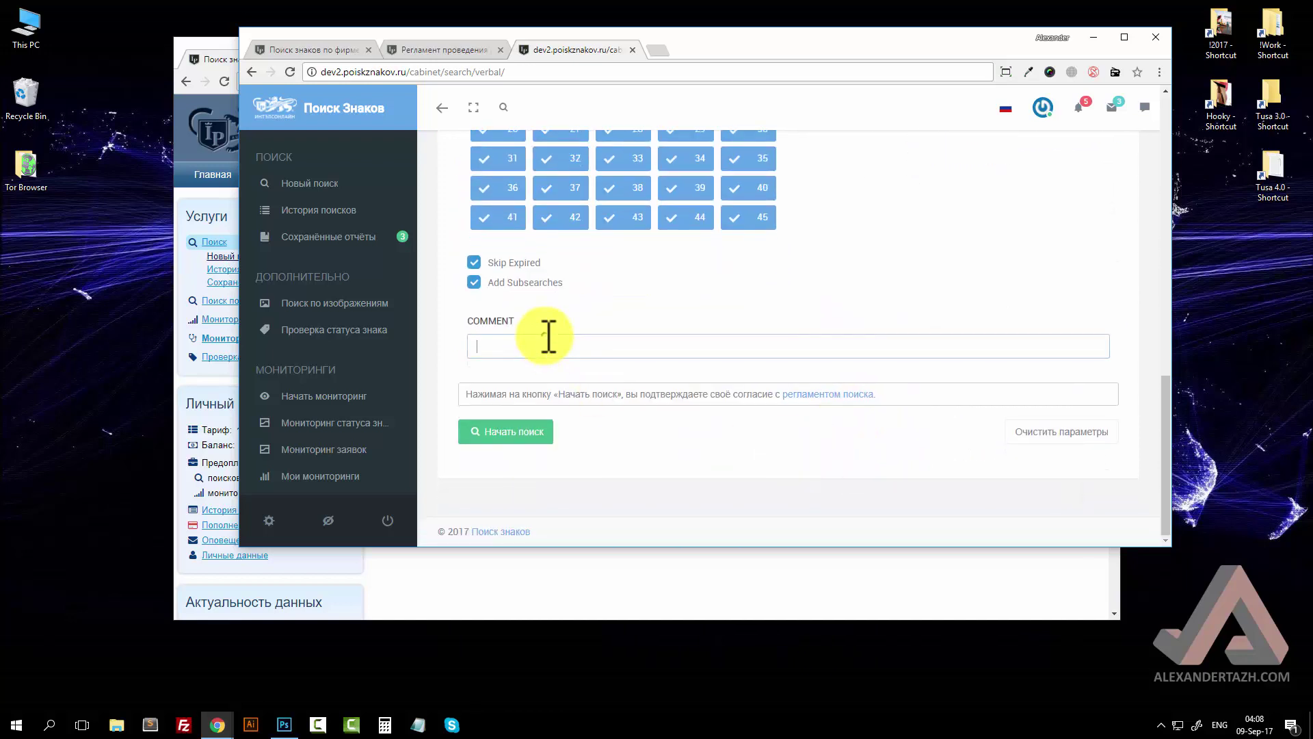
pyautogui.click(537, 302)
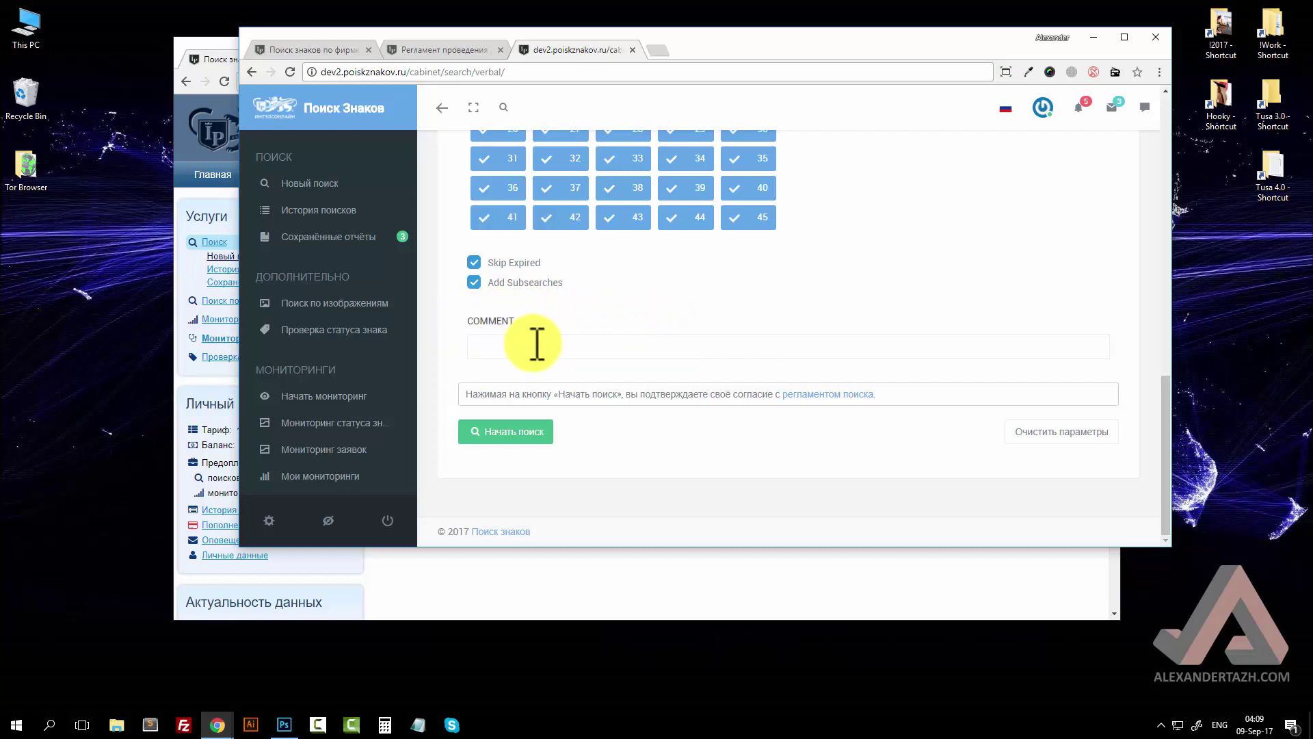
pyautogui.scroll(2, 567, 369)
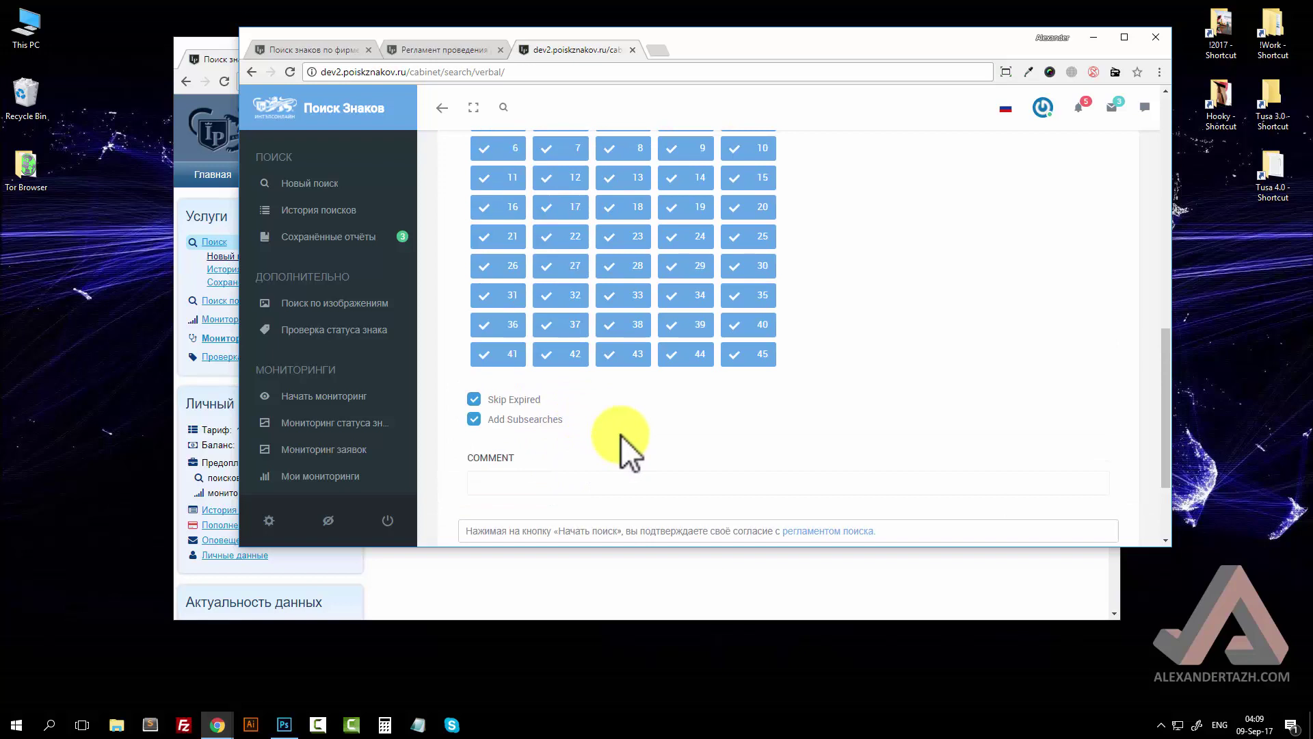
pyautogui.scroll(4, 621, 438)
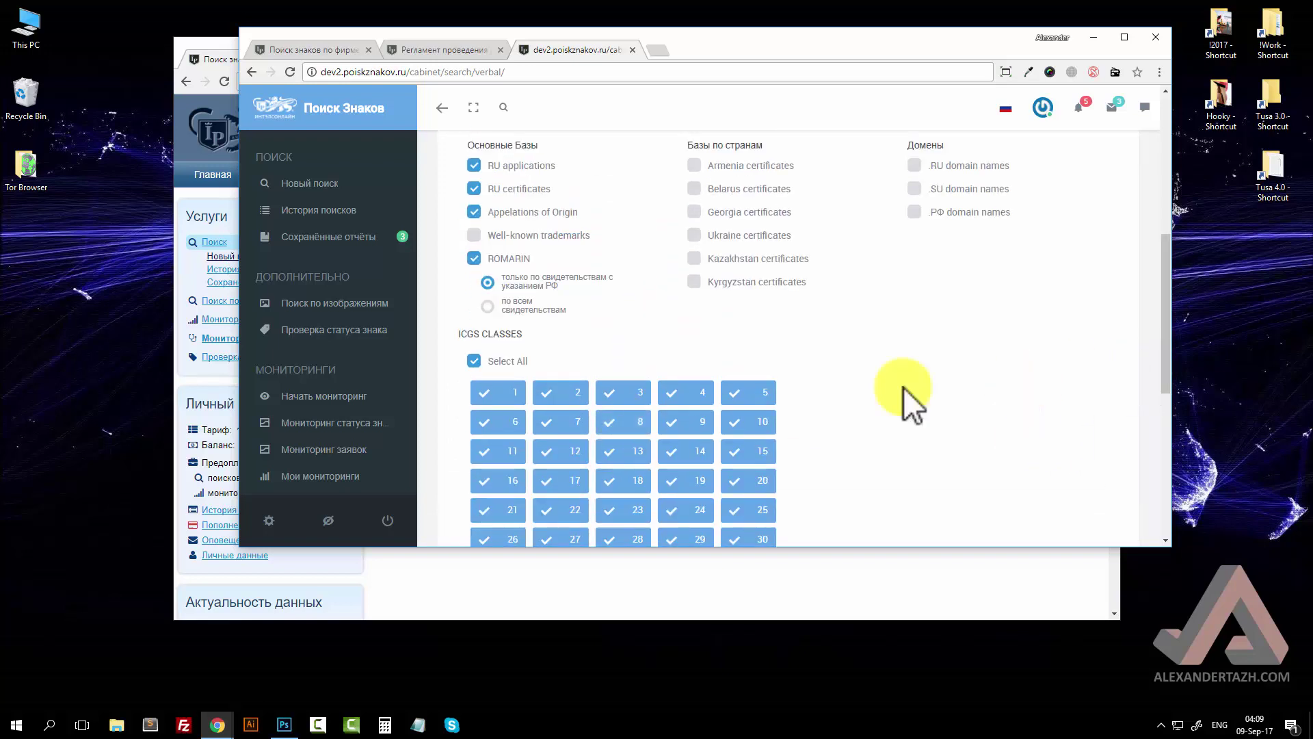
pyautogui.scroll(-1, 444, 281)
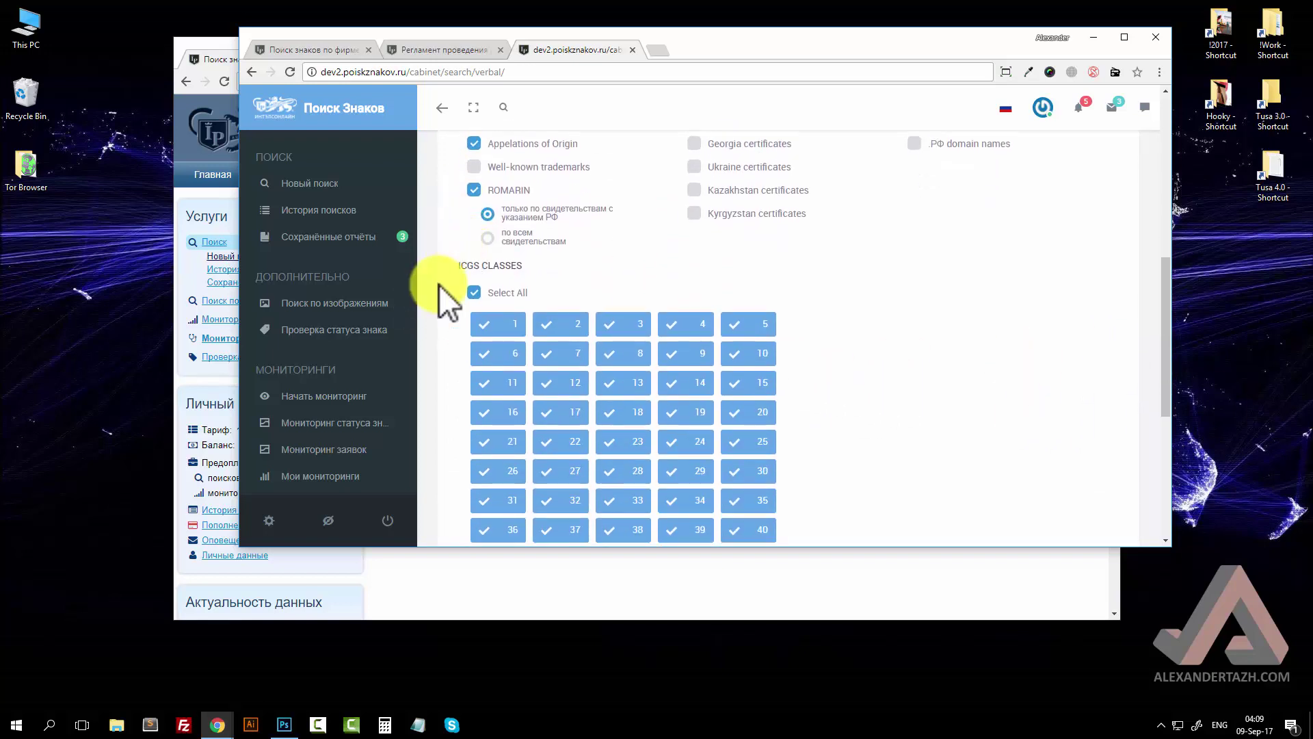
pyautogui.scroll(-2, 462, 293)
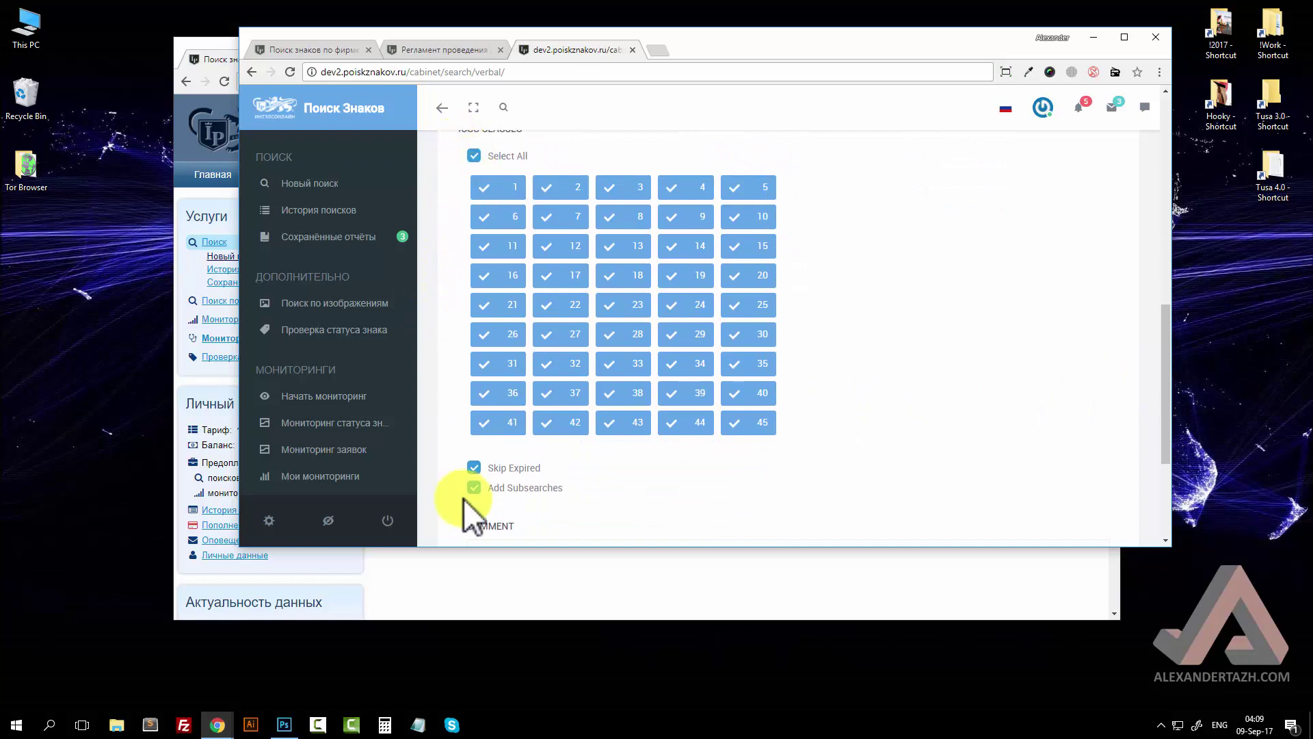
pyautogui.scroll(-3, 596, 393)
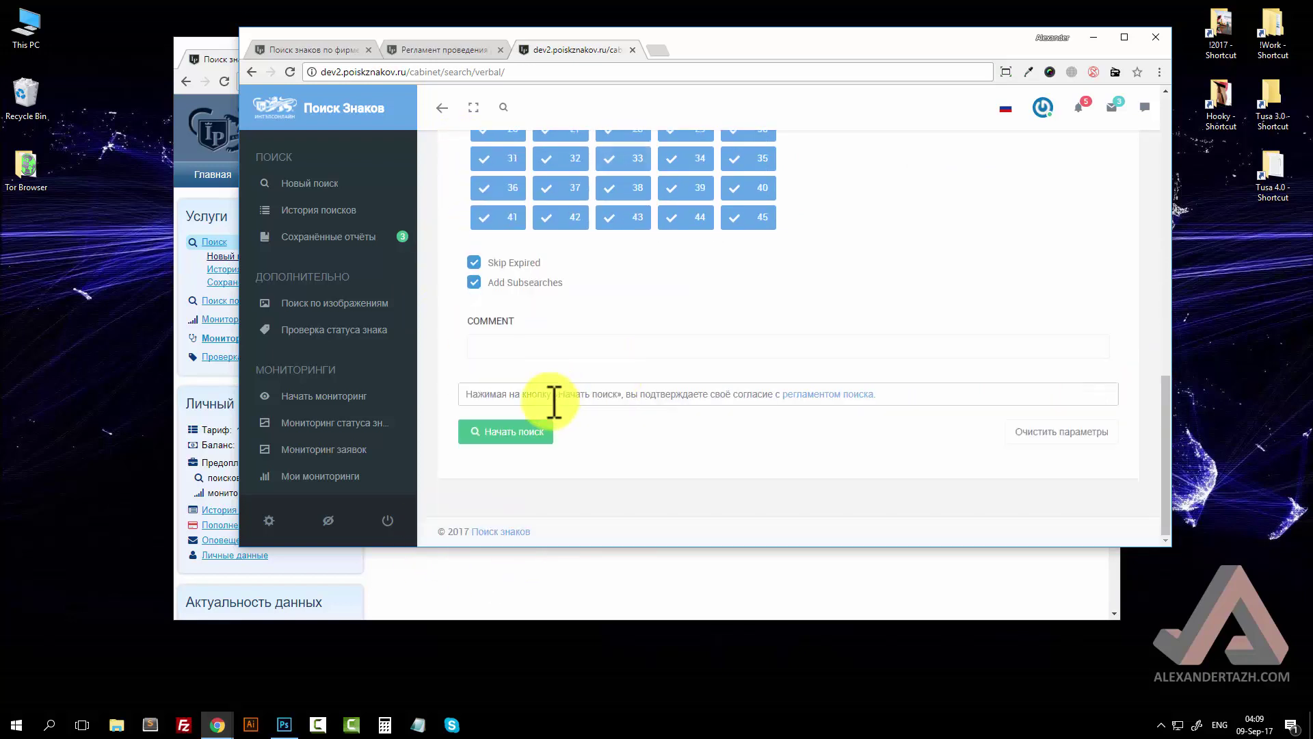
pyautogui.scroll(3, 461, 438)
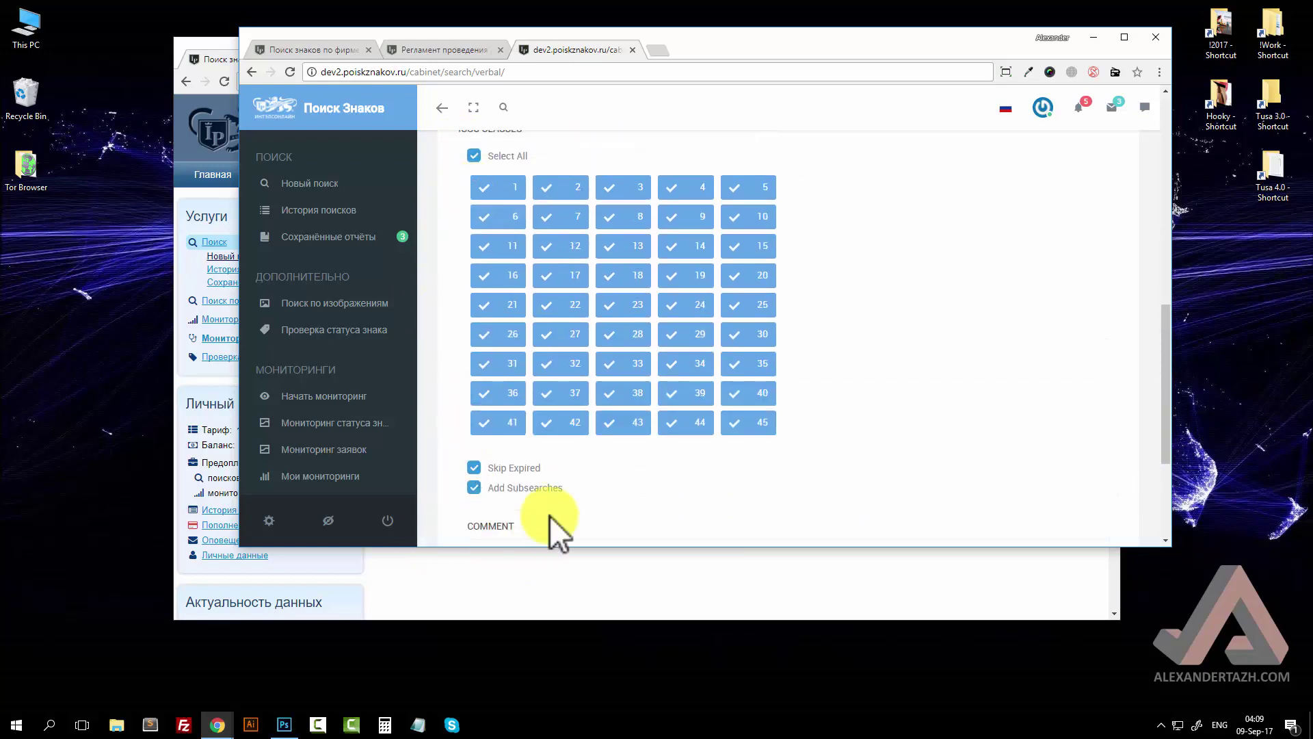
pyautogui.scroll(3, 844, 377)
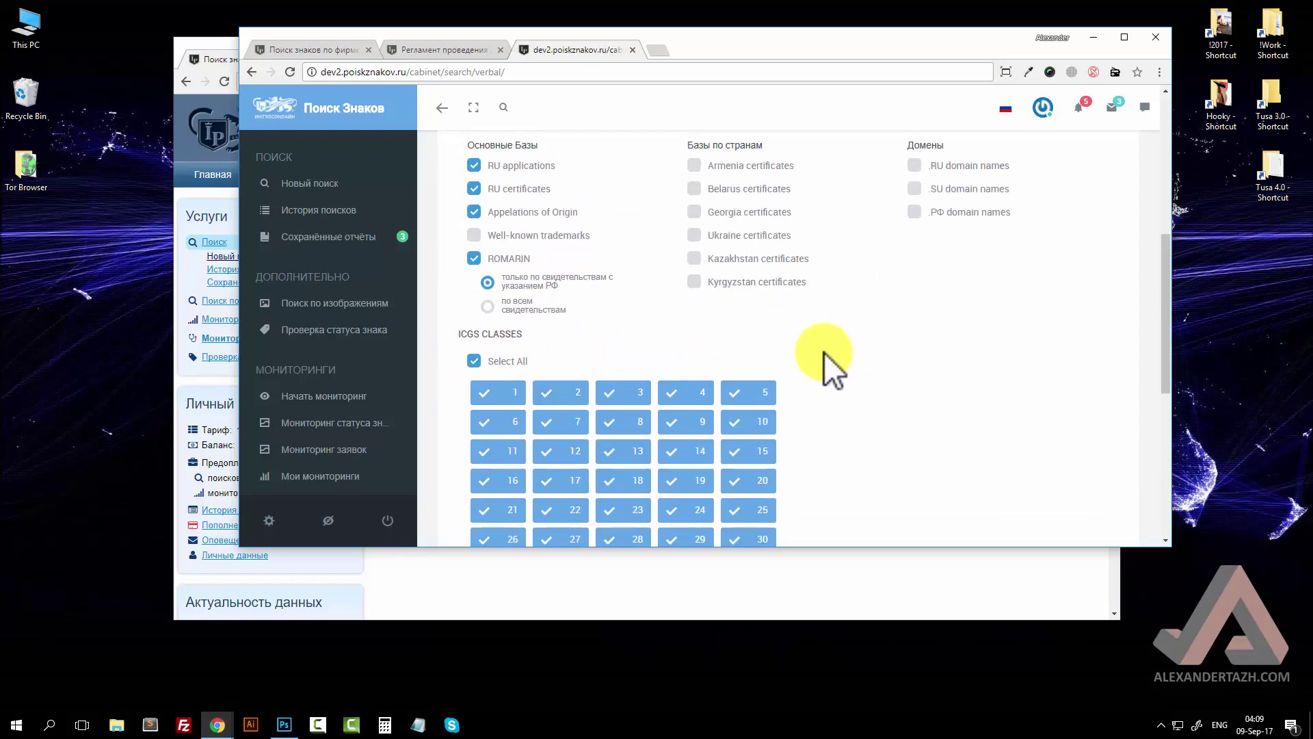
pyautogui.scroll(-3, 867, 339)
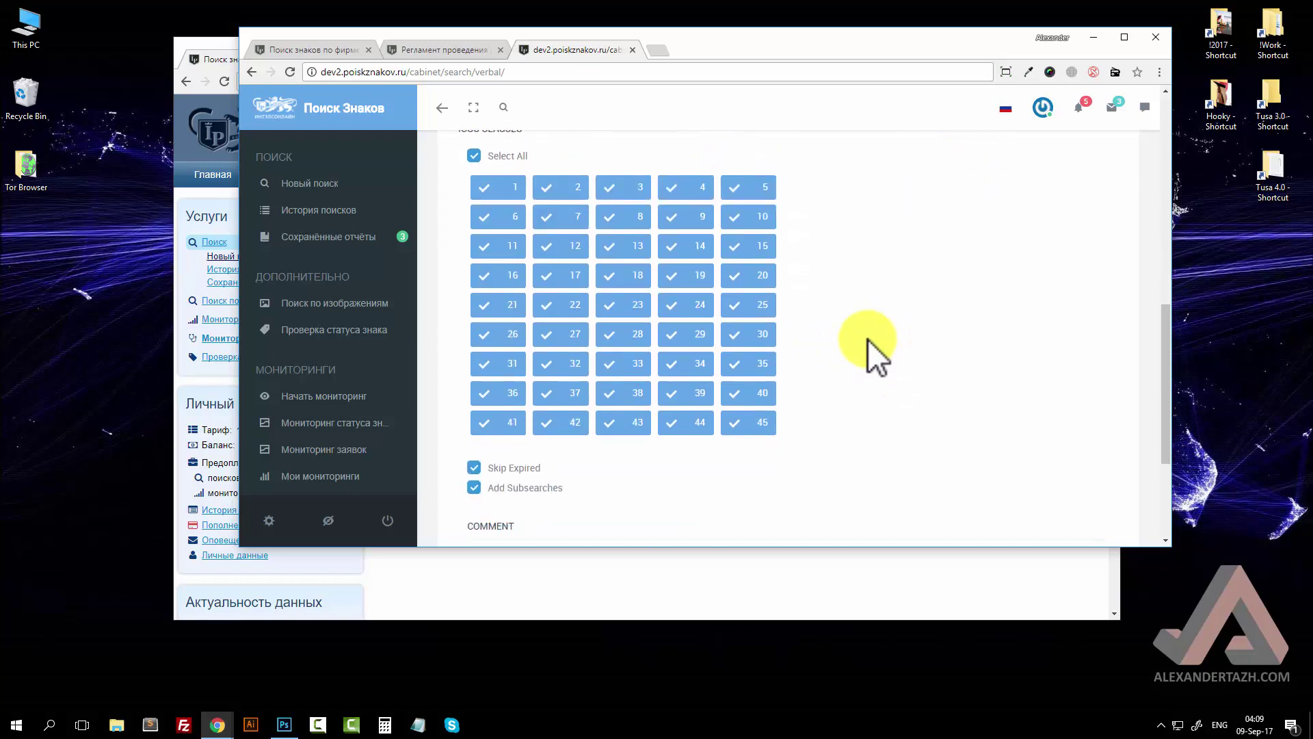
pyautogui.scroll(1, 451, 198)
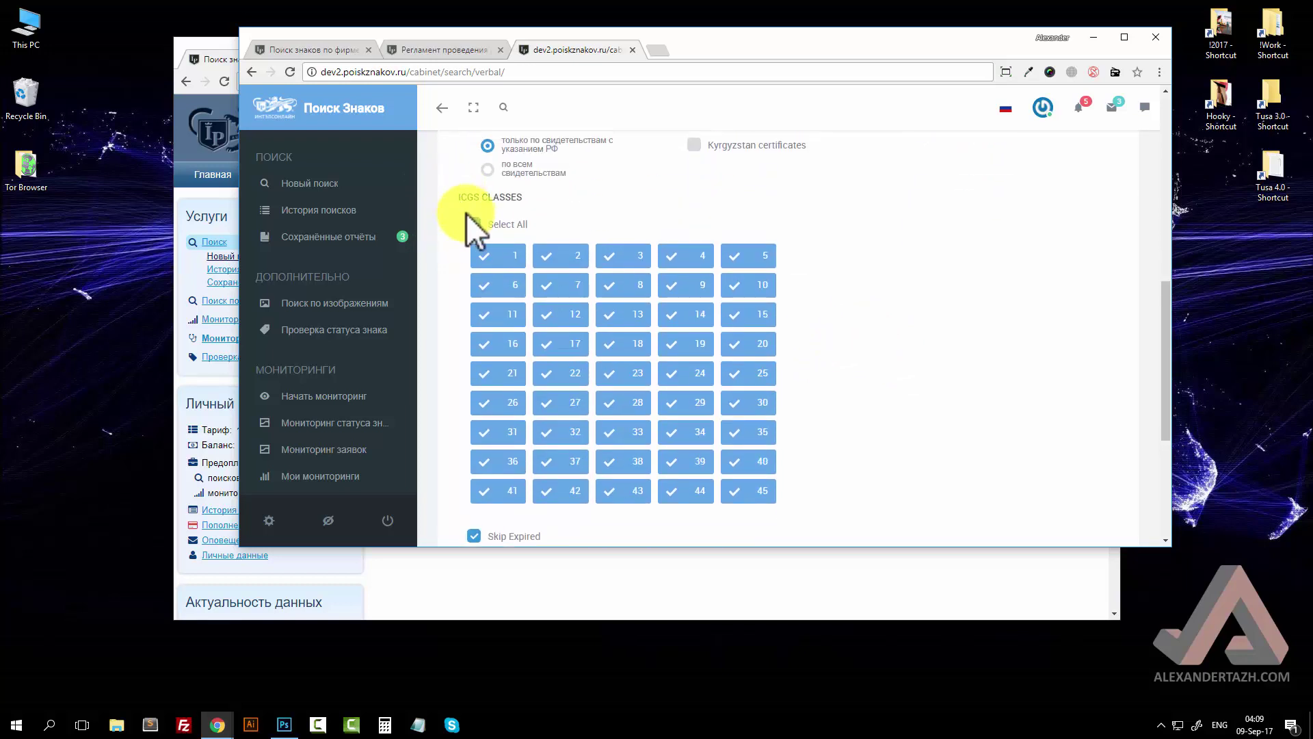
pyautogui.click(473, 223)
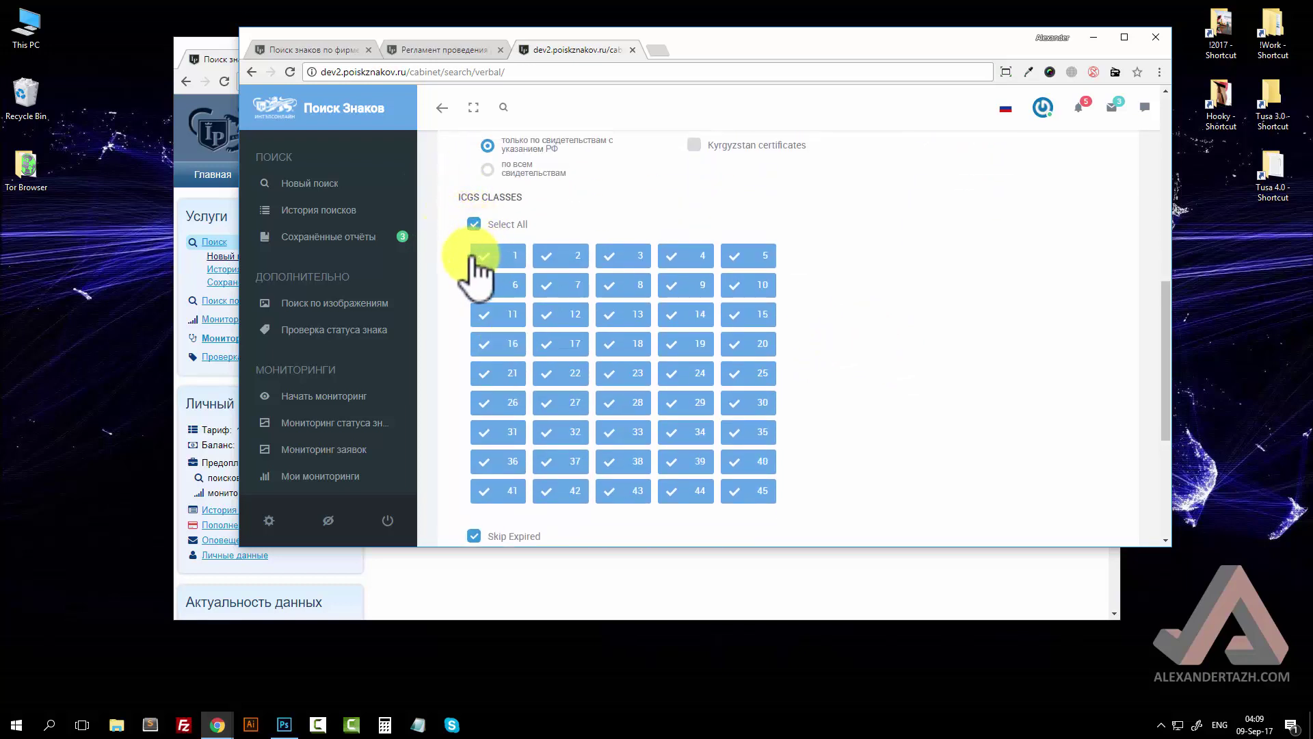
pyautogui.scroll(-2, 472, 342)
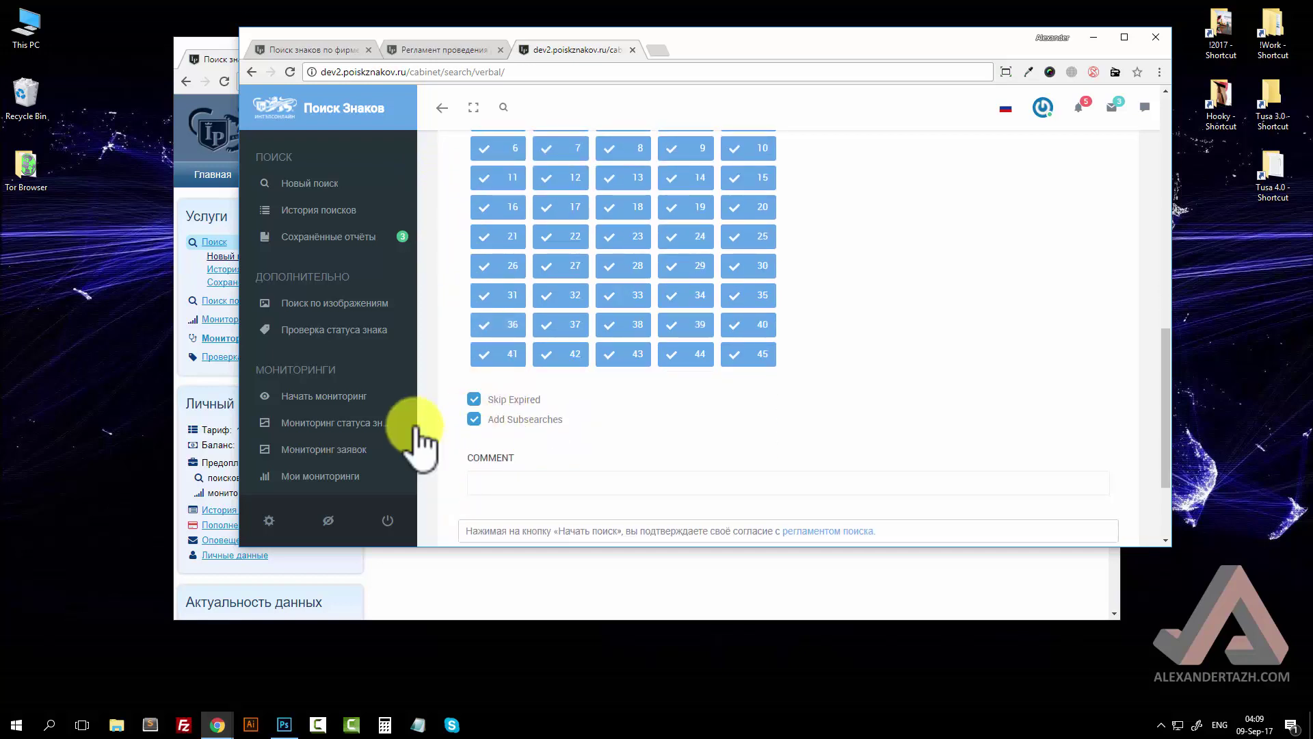
pyautogui.scroll(-2, 482, 479)
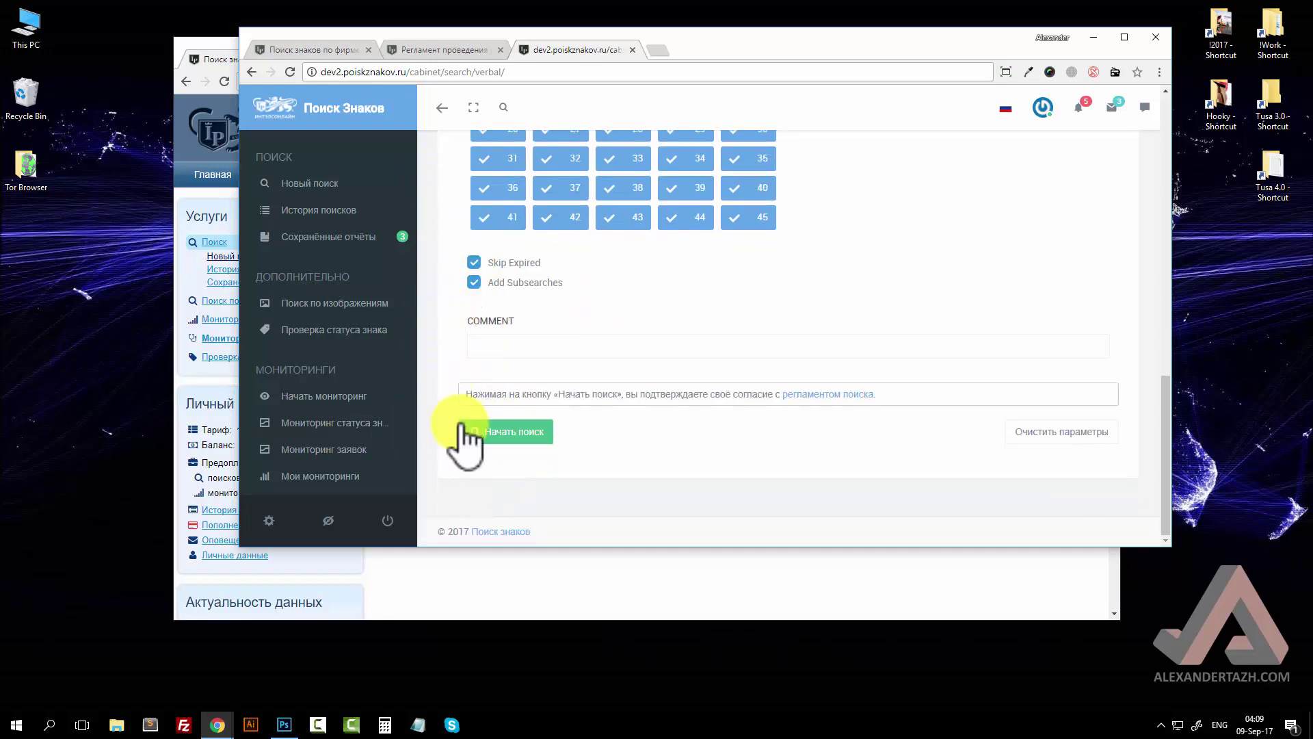
pyautogui.scroll(5, 472, 438)
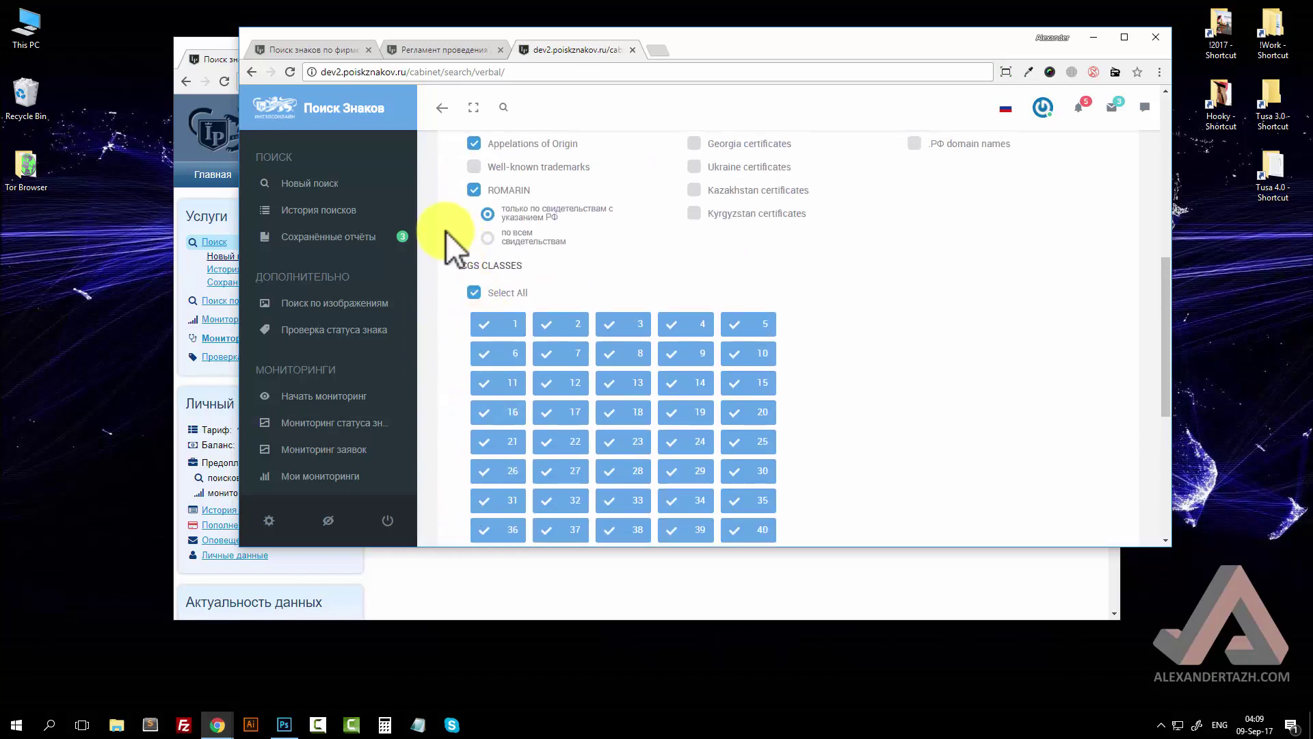
pyautogui.scroll(-4, 463, 345)
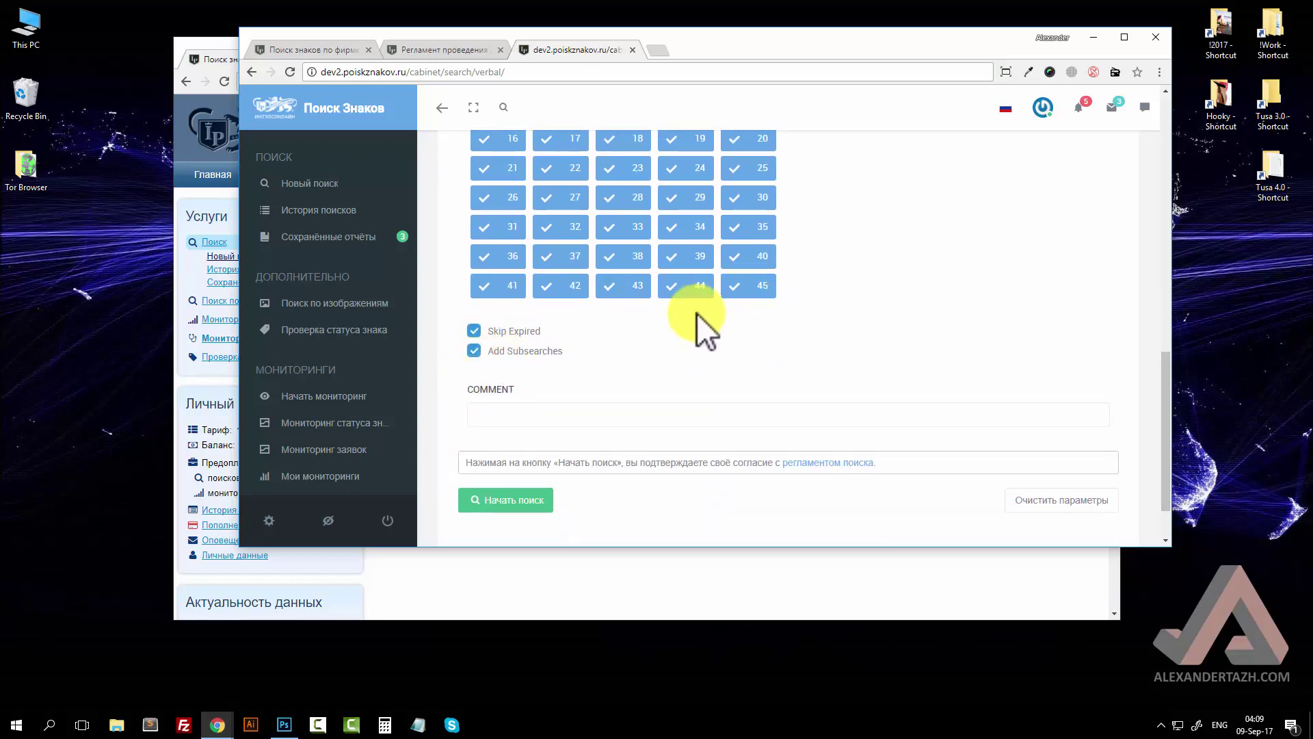
pyautogui.scroll(-1, 695, 314)
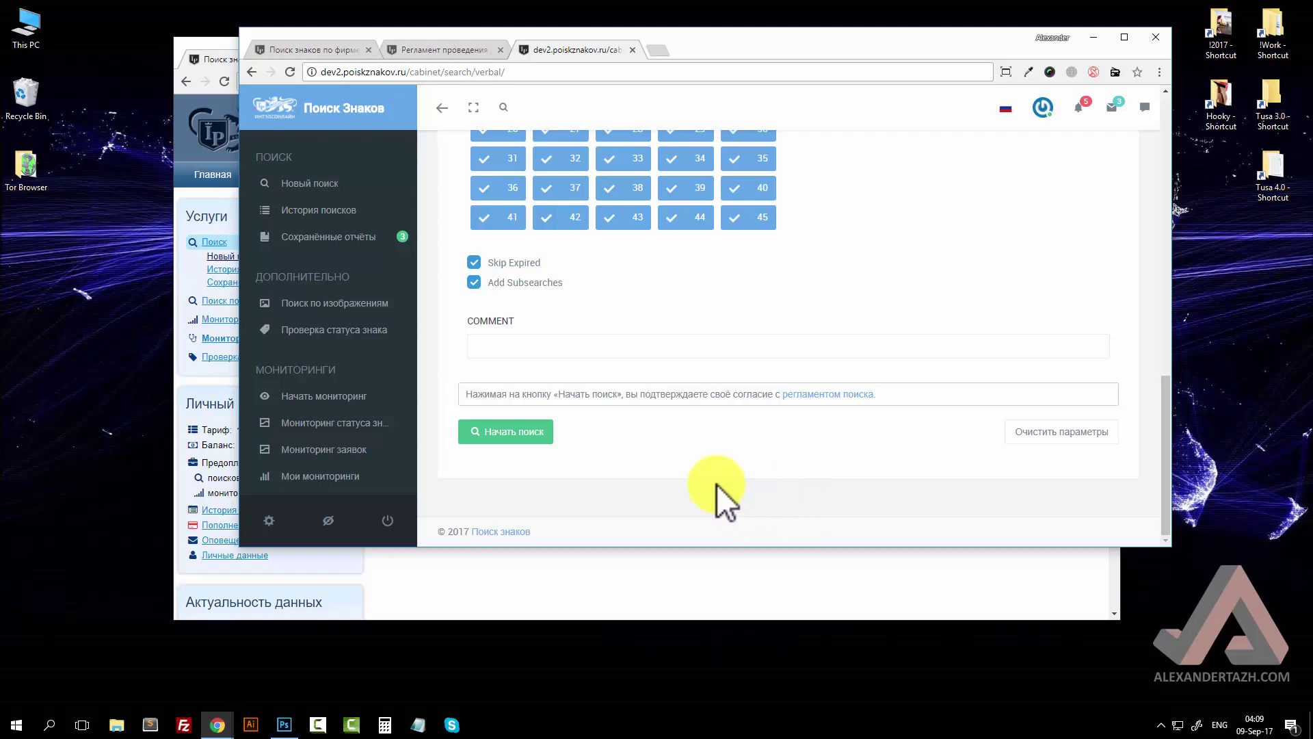
# Step: Compare the Containment and Identity match types for the "poisk" search, returning to Similarity from
pyautogui.scroll(7, 646, 470)
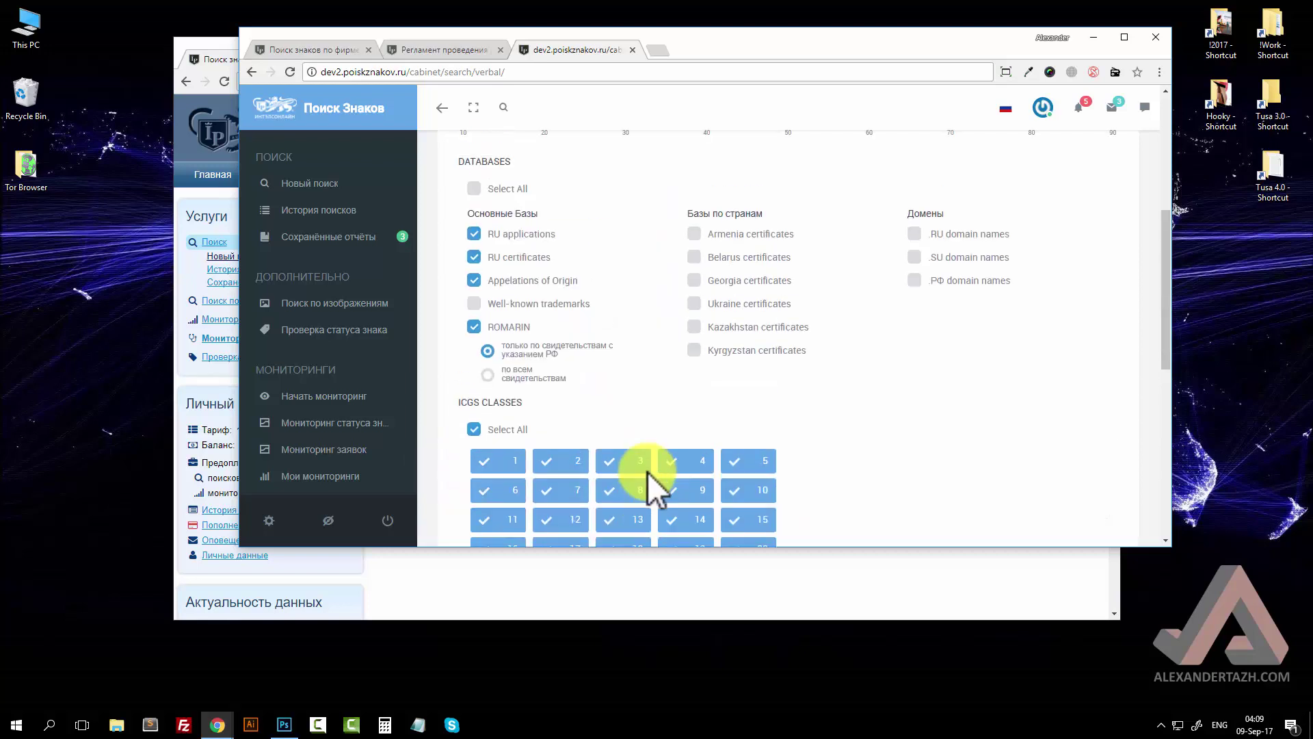
pyautogui.scroll(4, 647, 471)
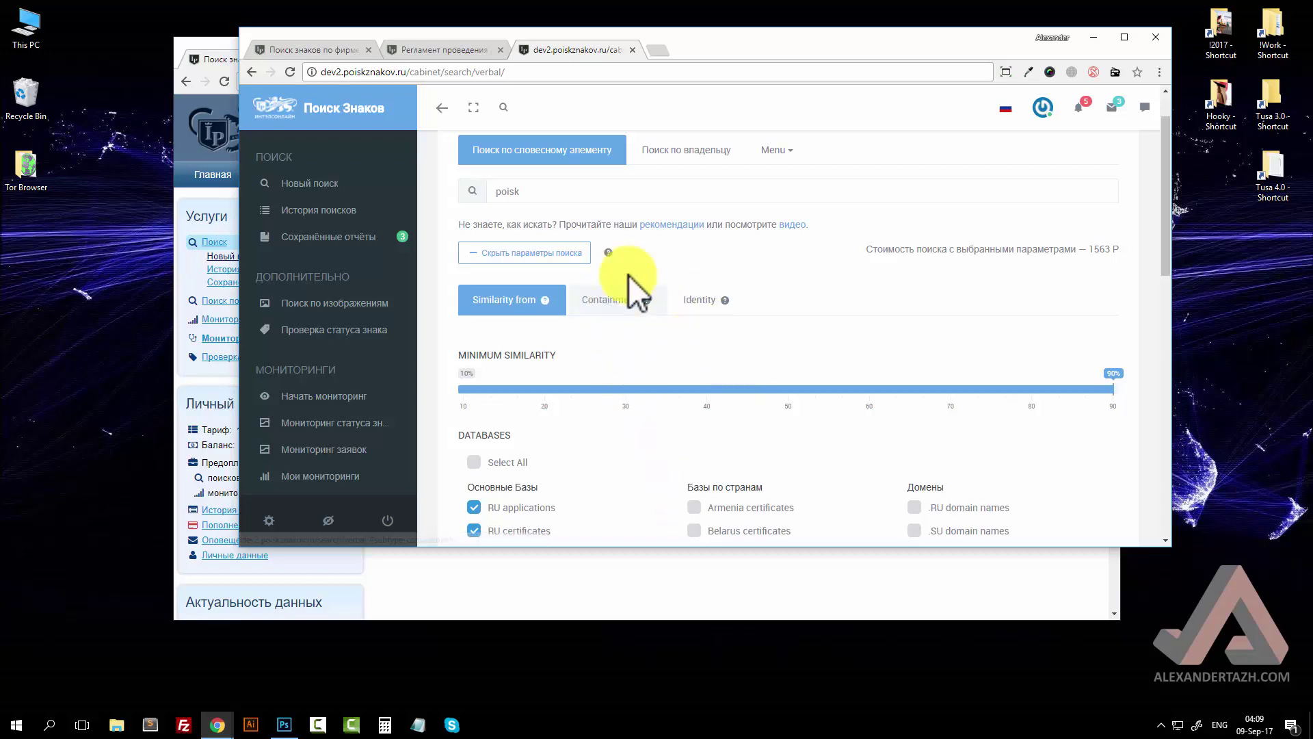
pyautogui.click(620, 307)
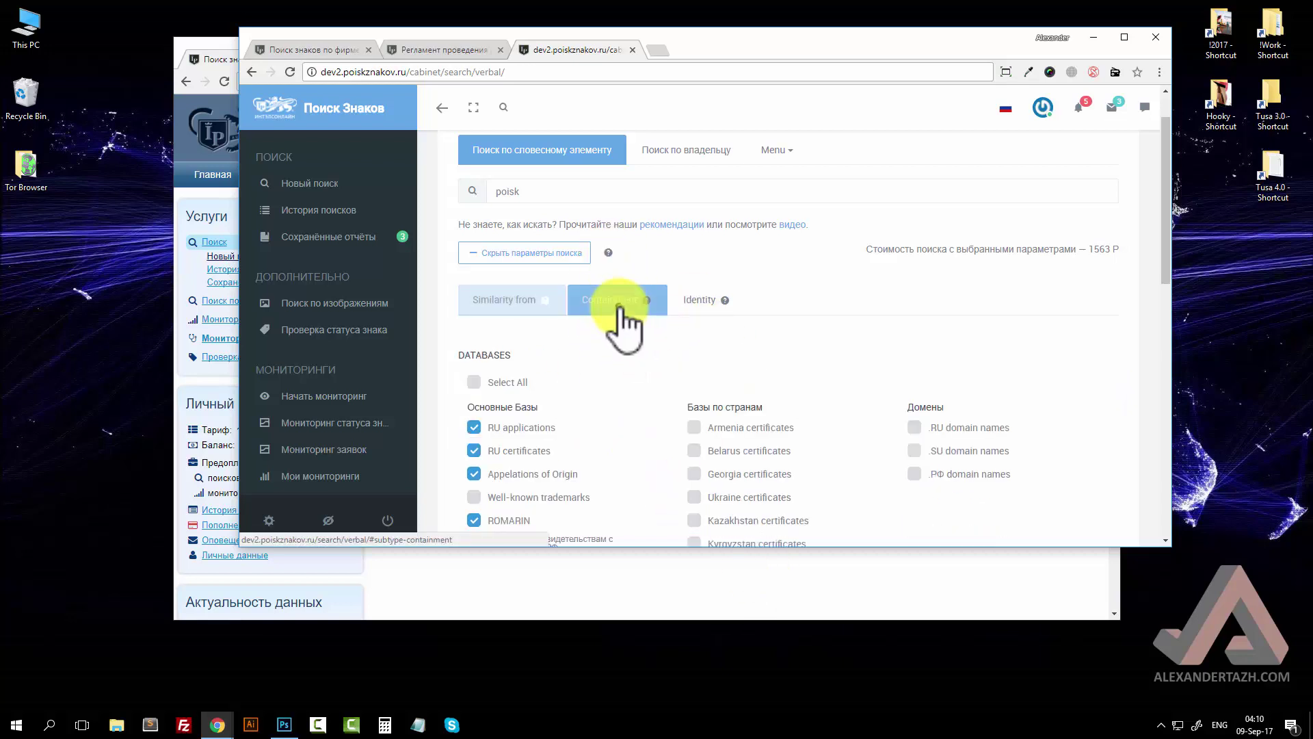
pyautogui.click(690, 318)
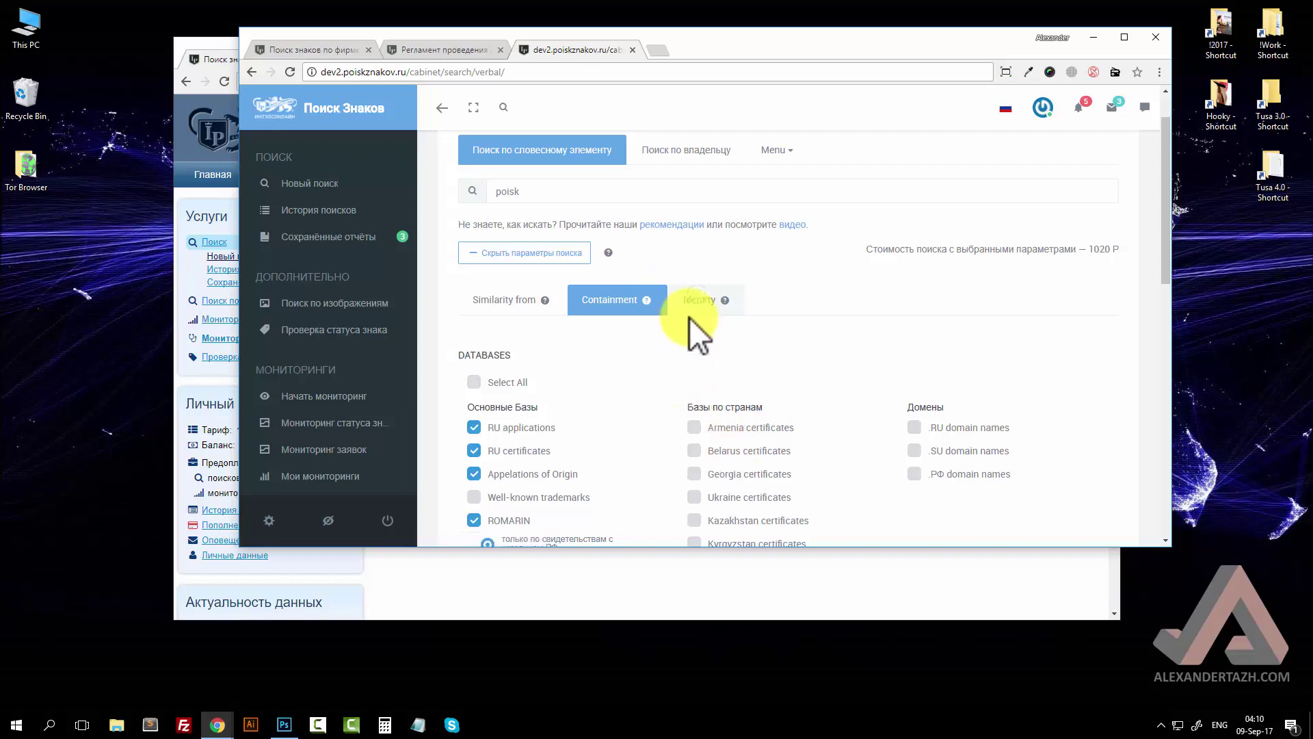
pyautogui.click(536, 307)
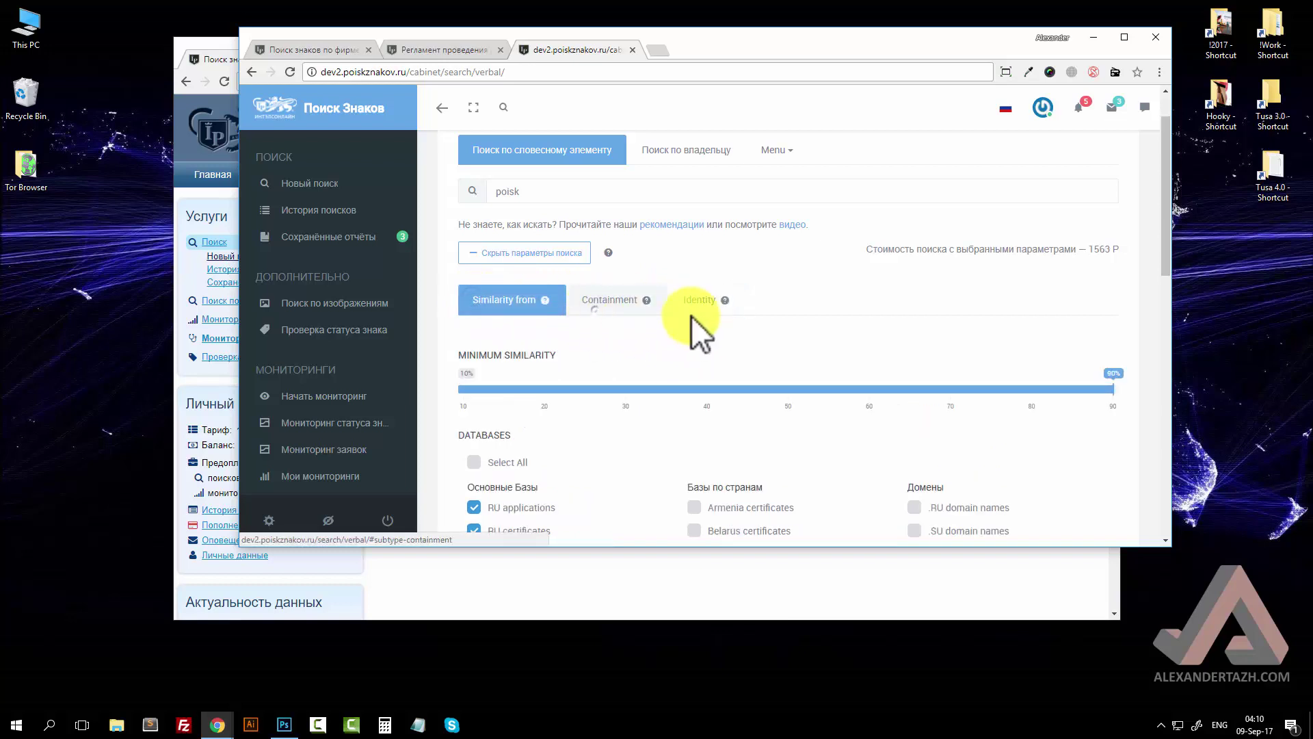
pyautogui.click(692, 314)
pyautogui.click(598, 316)
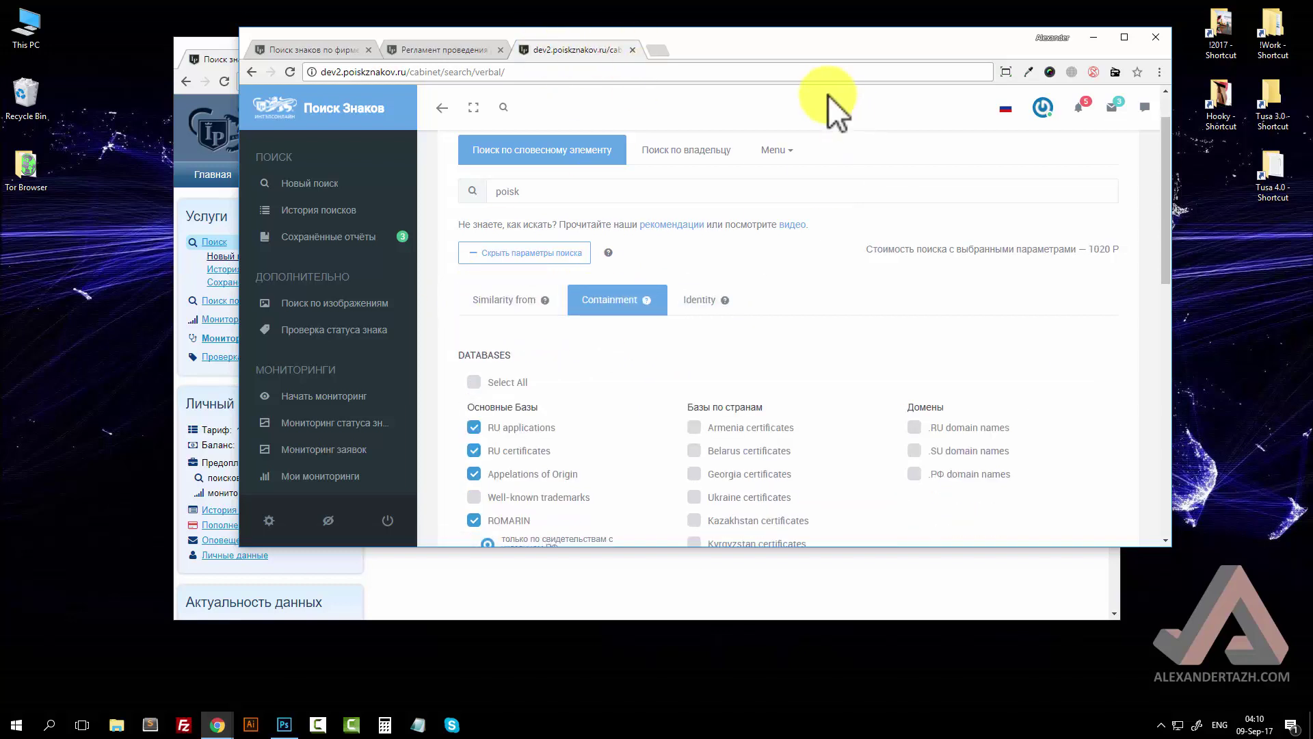
pyautogui.click(699, 301)
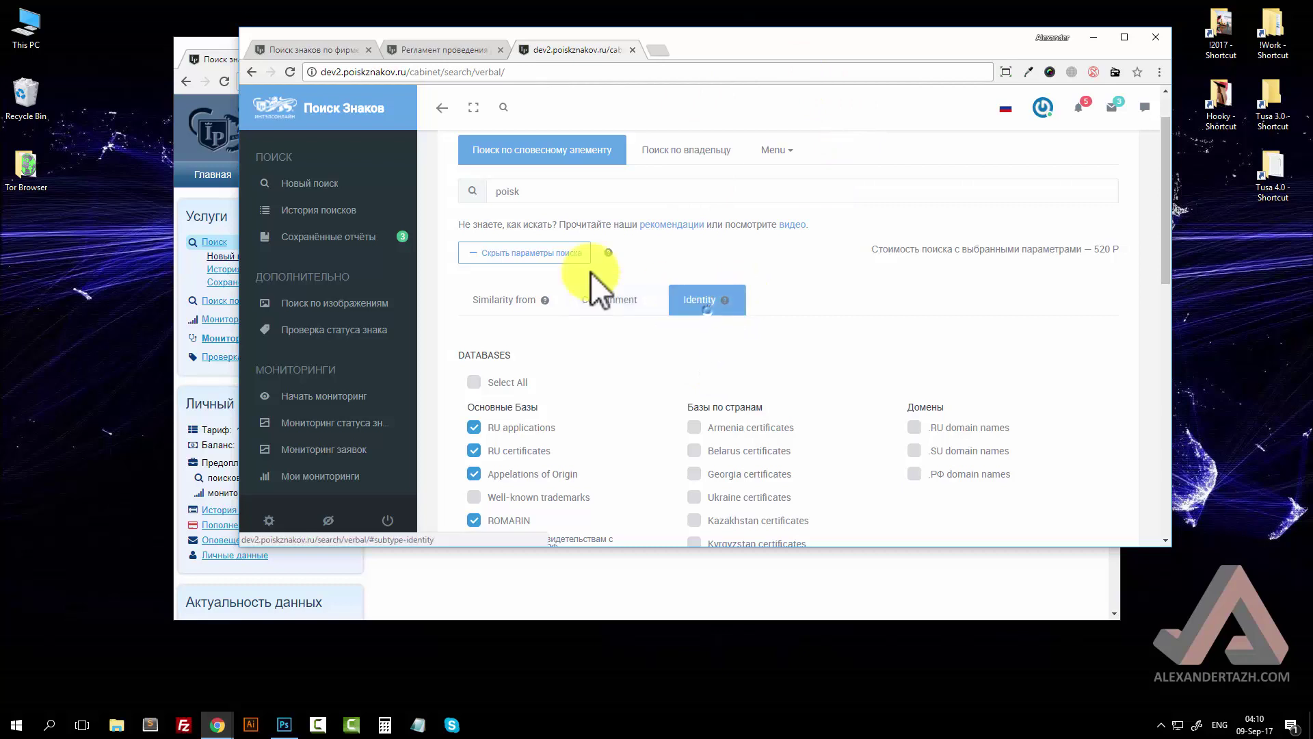
pyautogui.click(483, 304)
pyautogui.click(613, 305)
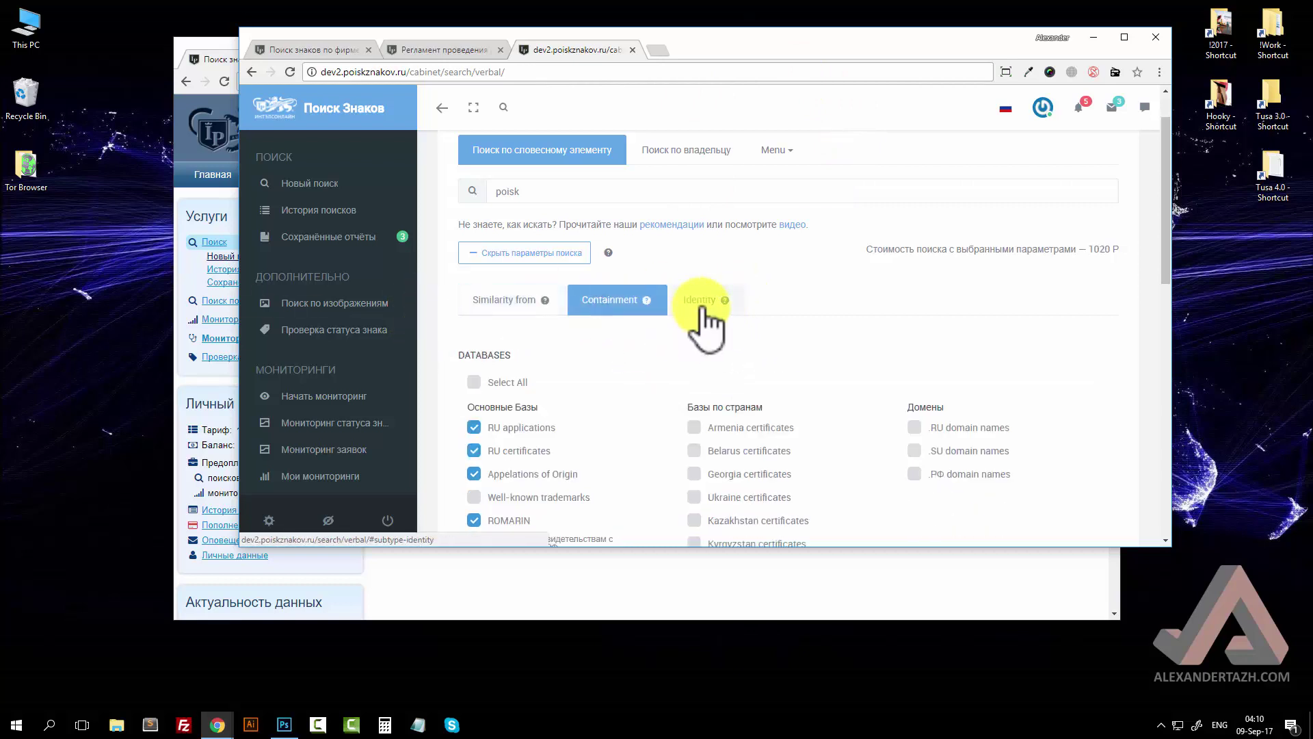
pyautogui.click(704, 304)
pyautogui.click(513, 304)
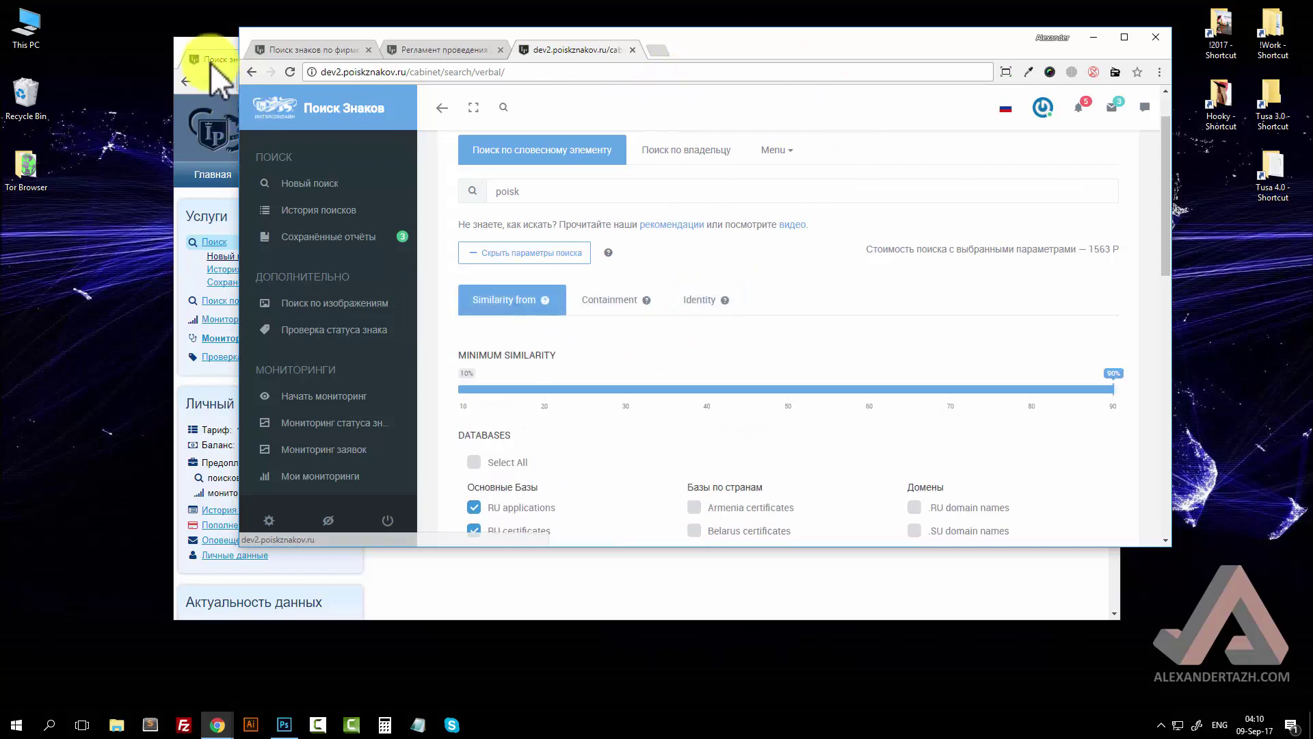
# Step: Switch to the browser window with the old poiskznakov.ru search page and expand its search parameters down to the criteria
pyautogui.click(210, 63)
pyautogui.click(465, 320)
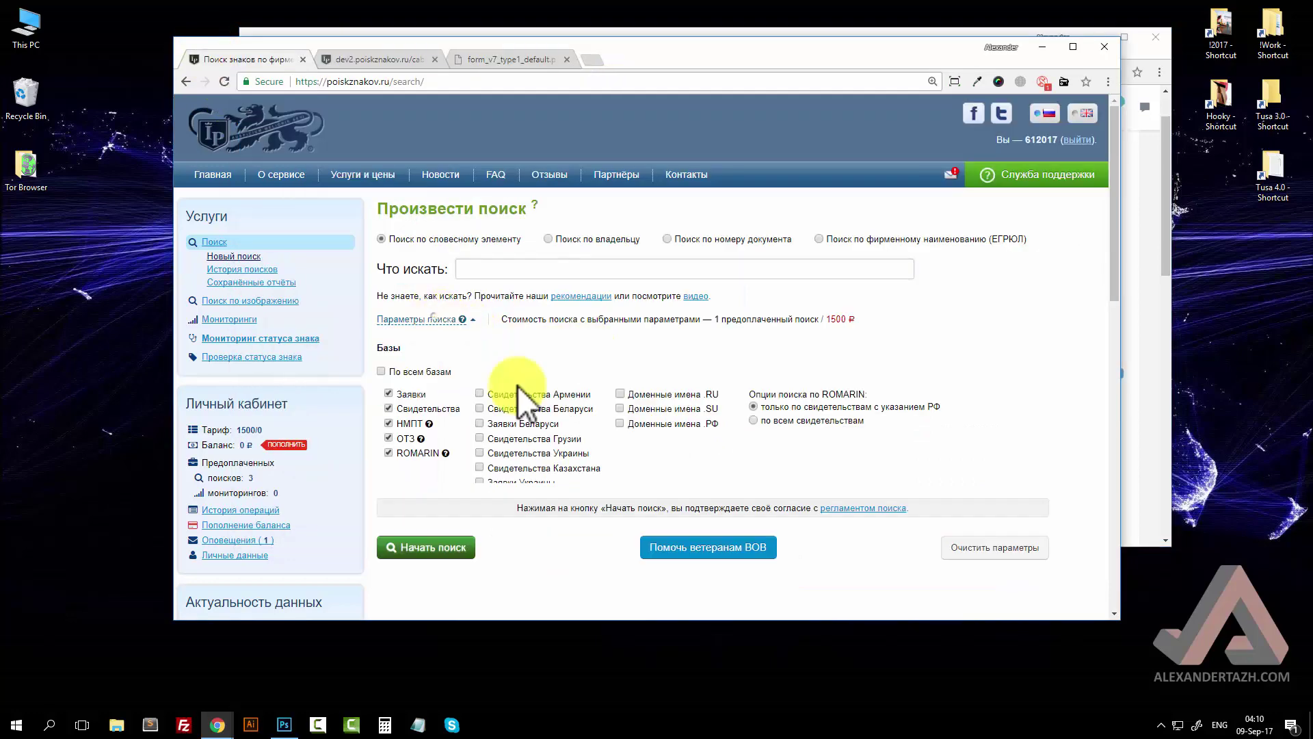
pyautogui.scroll(-10, 612, 506)
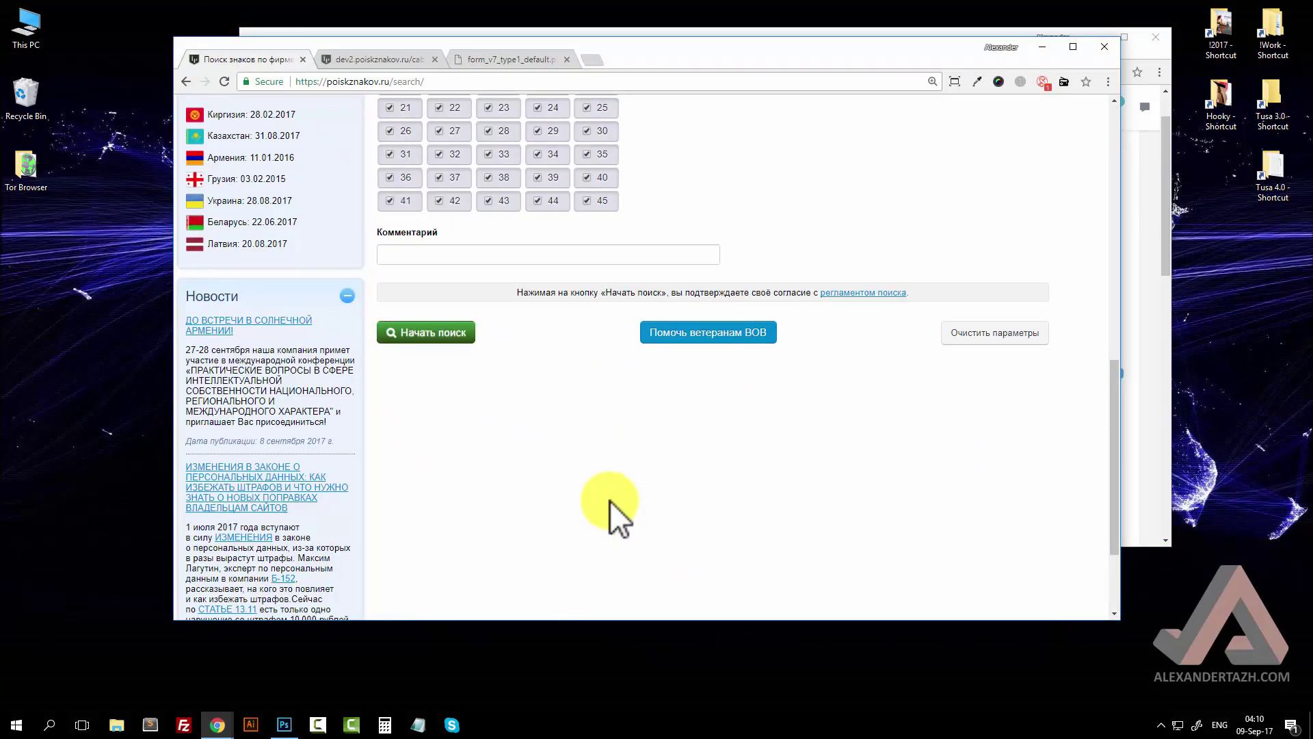
pyautogui.scroll(7, 610, 499)
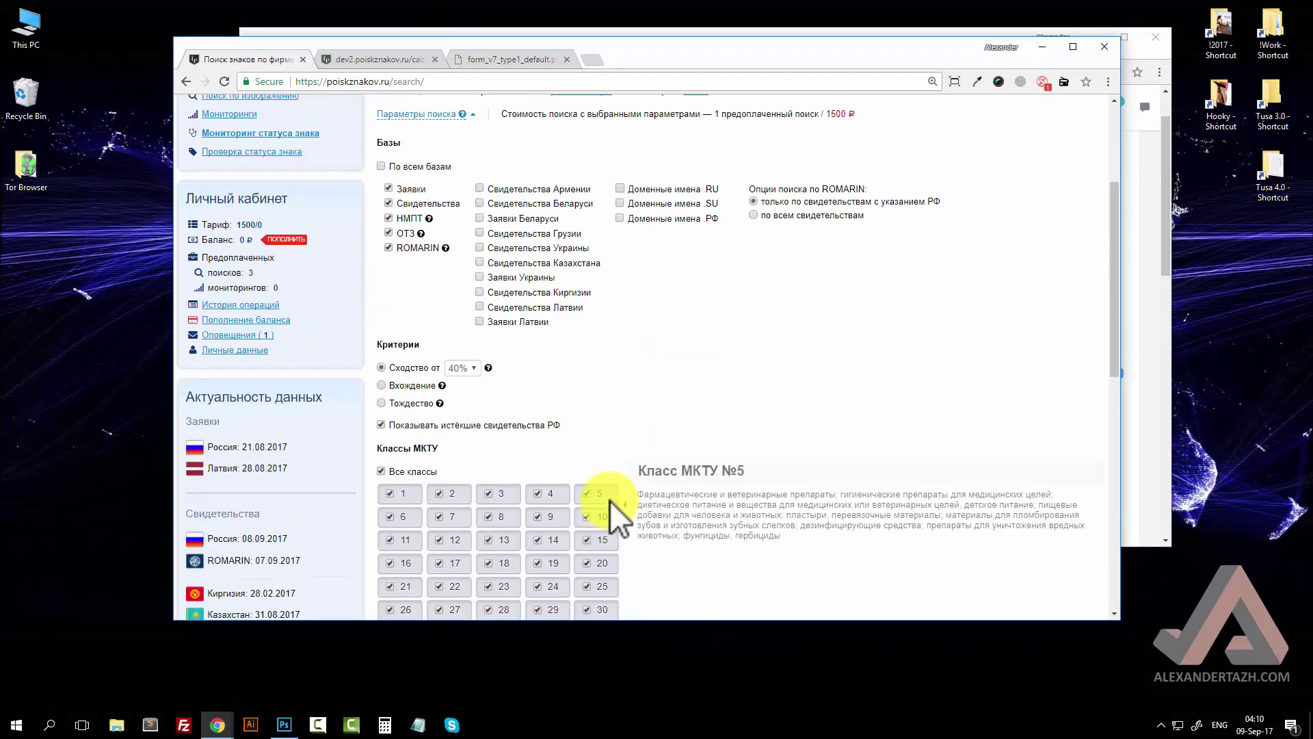
# Step: Try the Вхождение search criterion, read its hint, and switch the criterion to Тождество
pyautogui.click(388, 385)
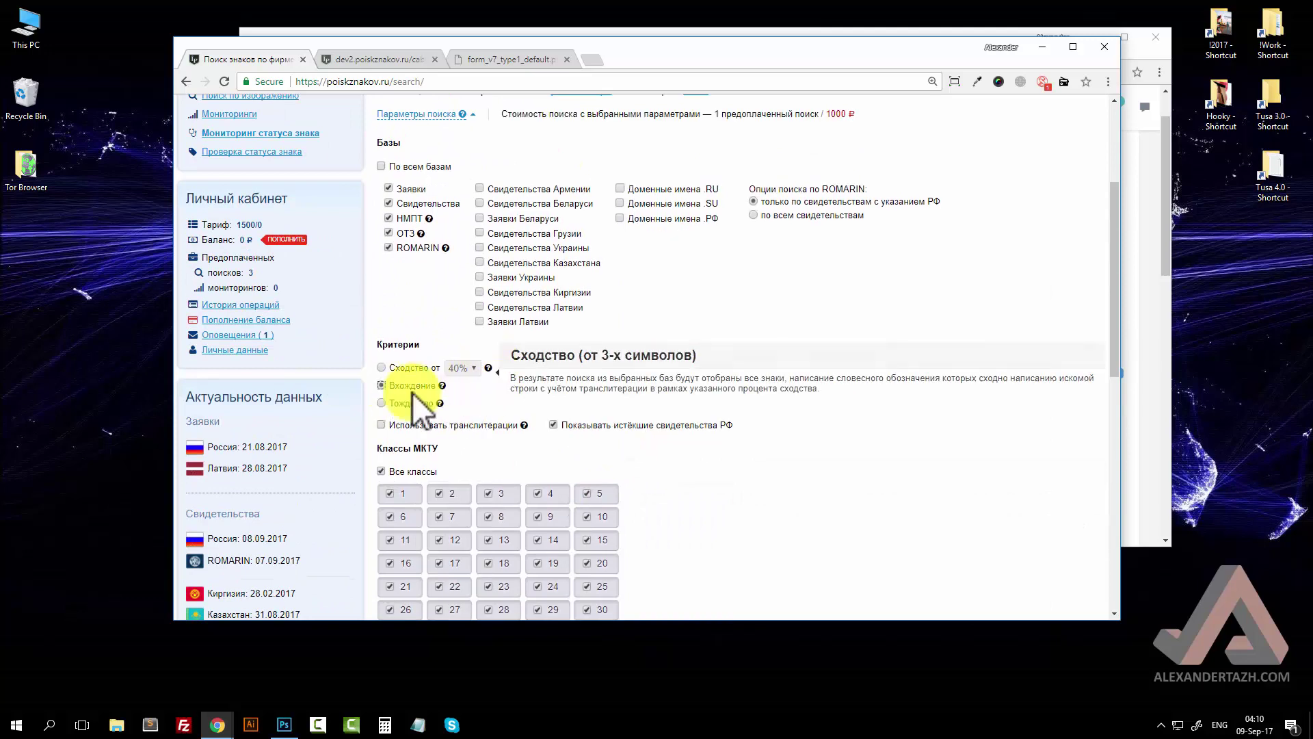
pyautogui.moveTo(442, 385)
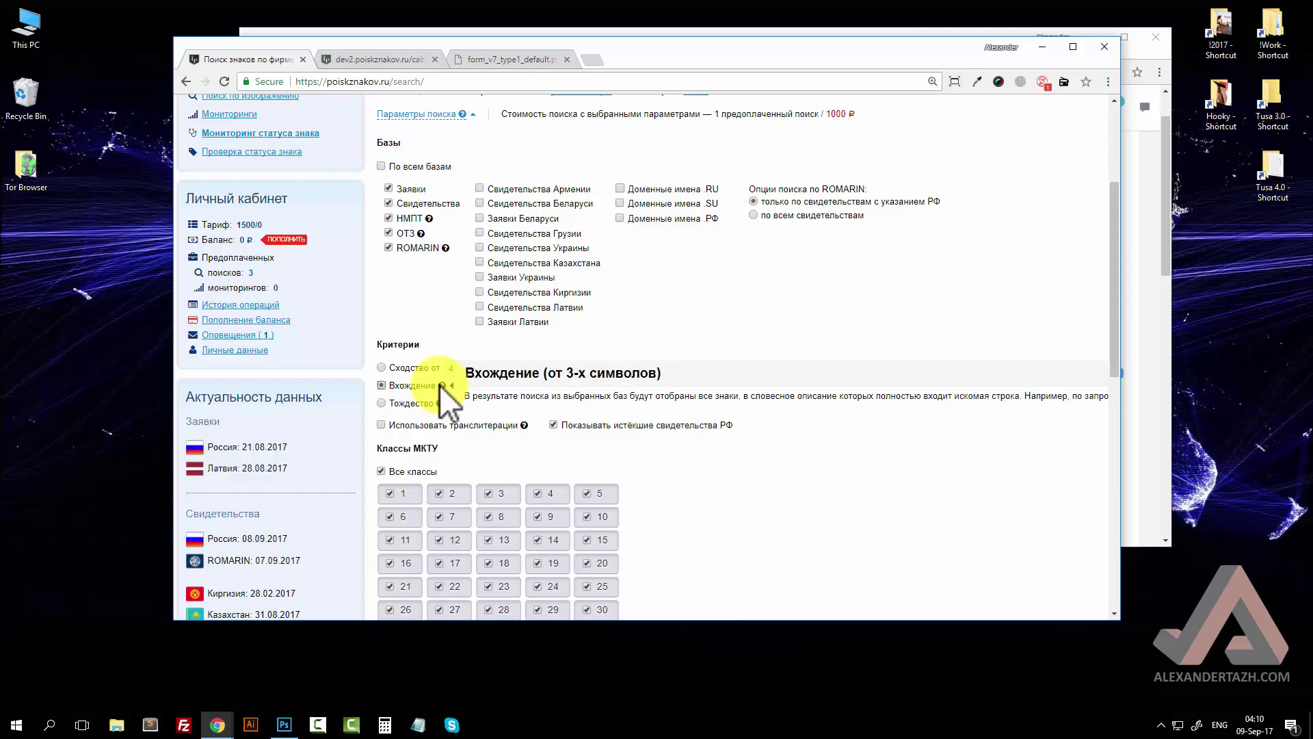
pyautogui.click(400, 404)
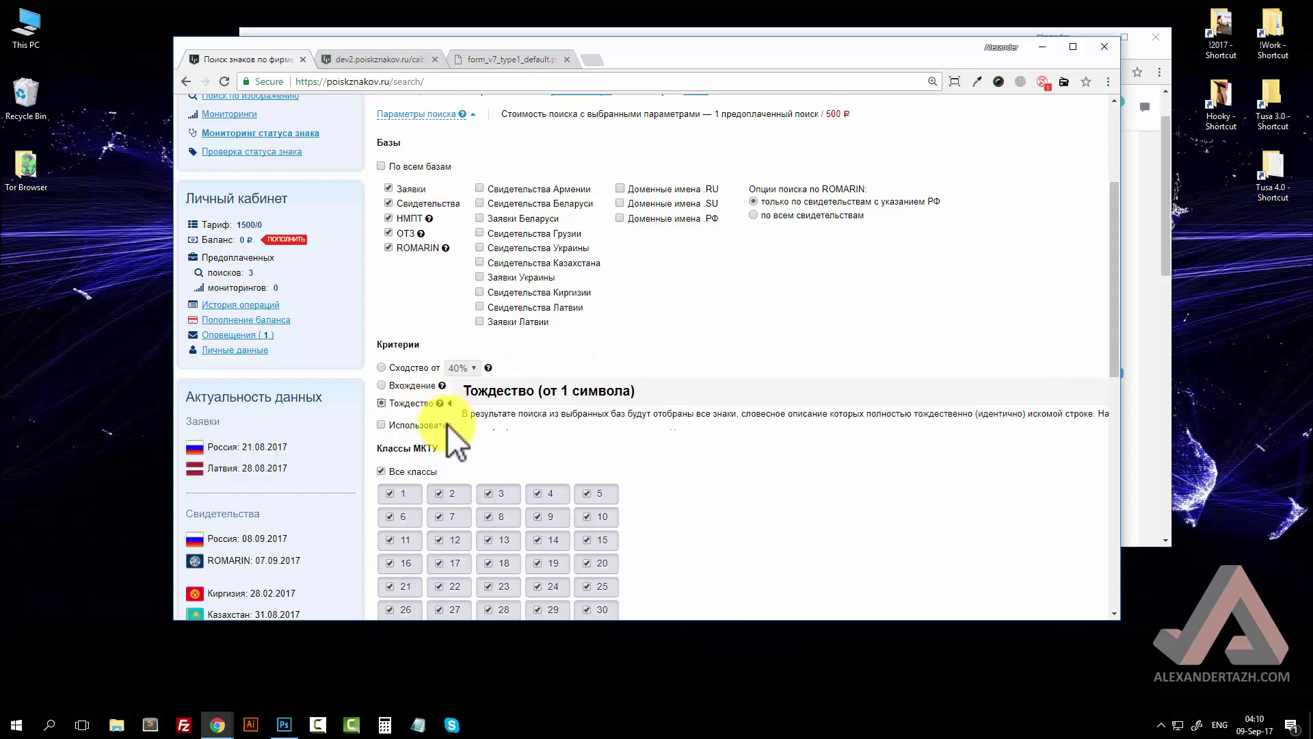
# Step: Turn off showing expired RF certificates (Показывать истёкшие свидетельства РФ) and set the search criterion to Вхождение
pyautogui.click(381, 424)
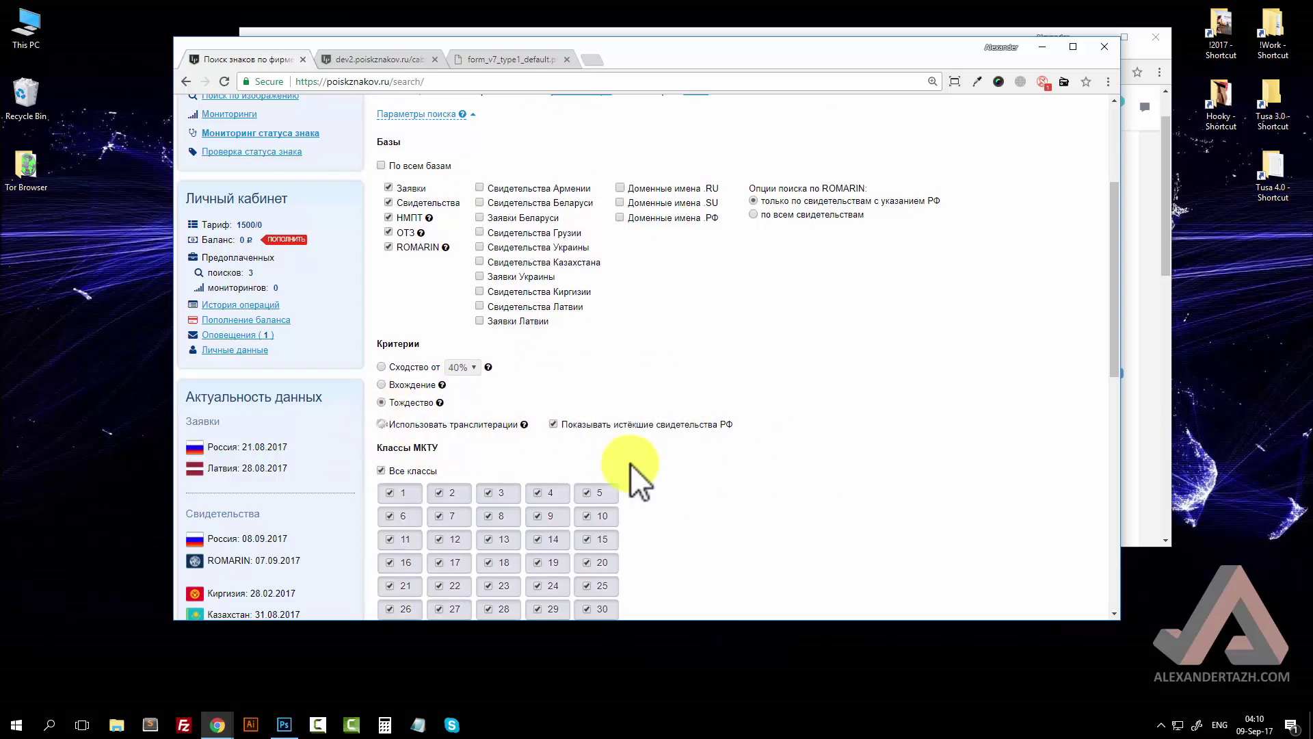
pyautogui.click(559, 431)
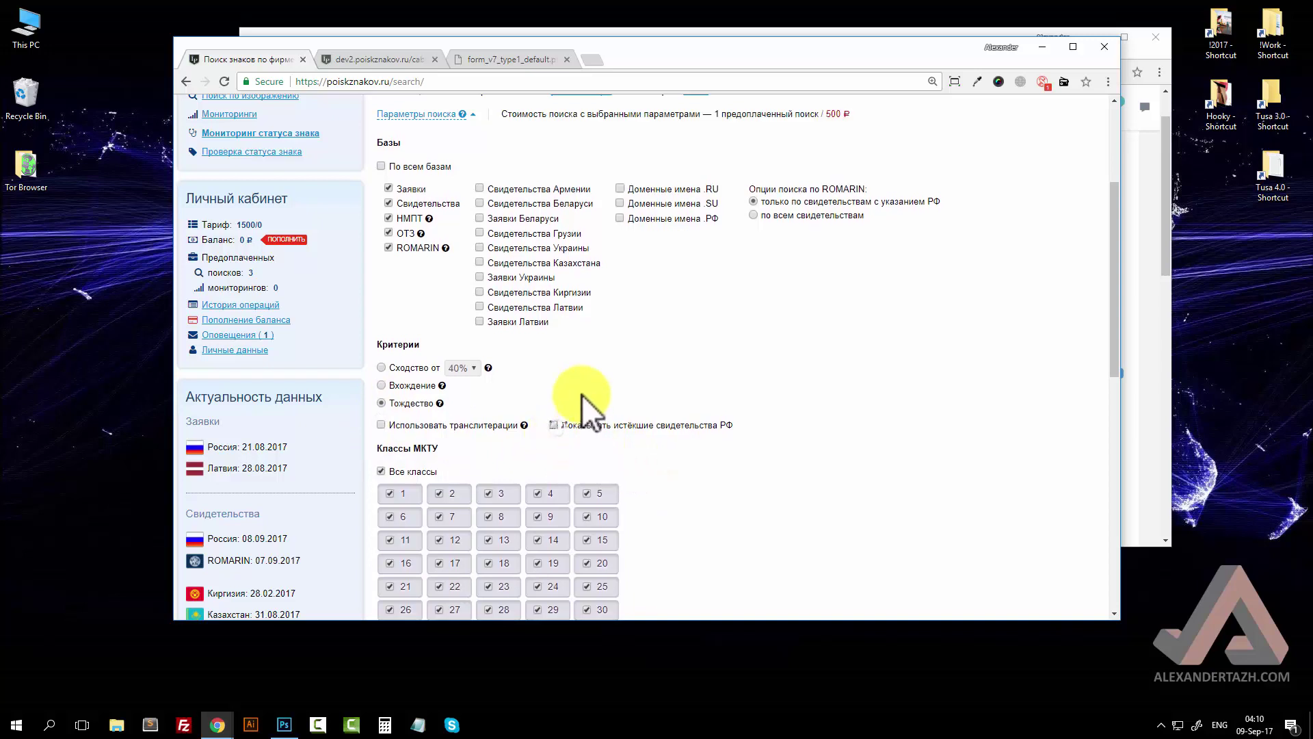
pyautogui.click(382, 385)
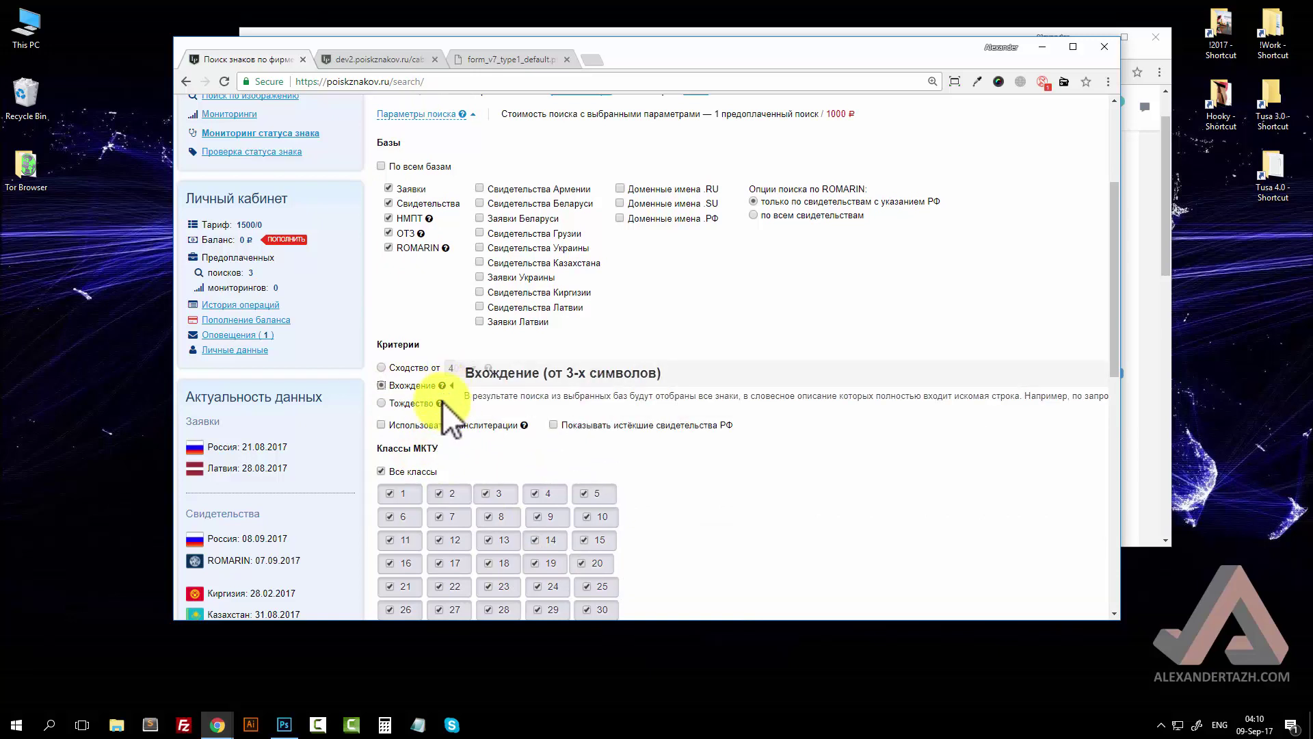
# Step: Set the search criterion on the old search page to Тождество and check the options that remain below it
pyautogui.click(382, 403)
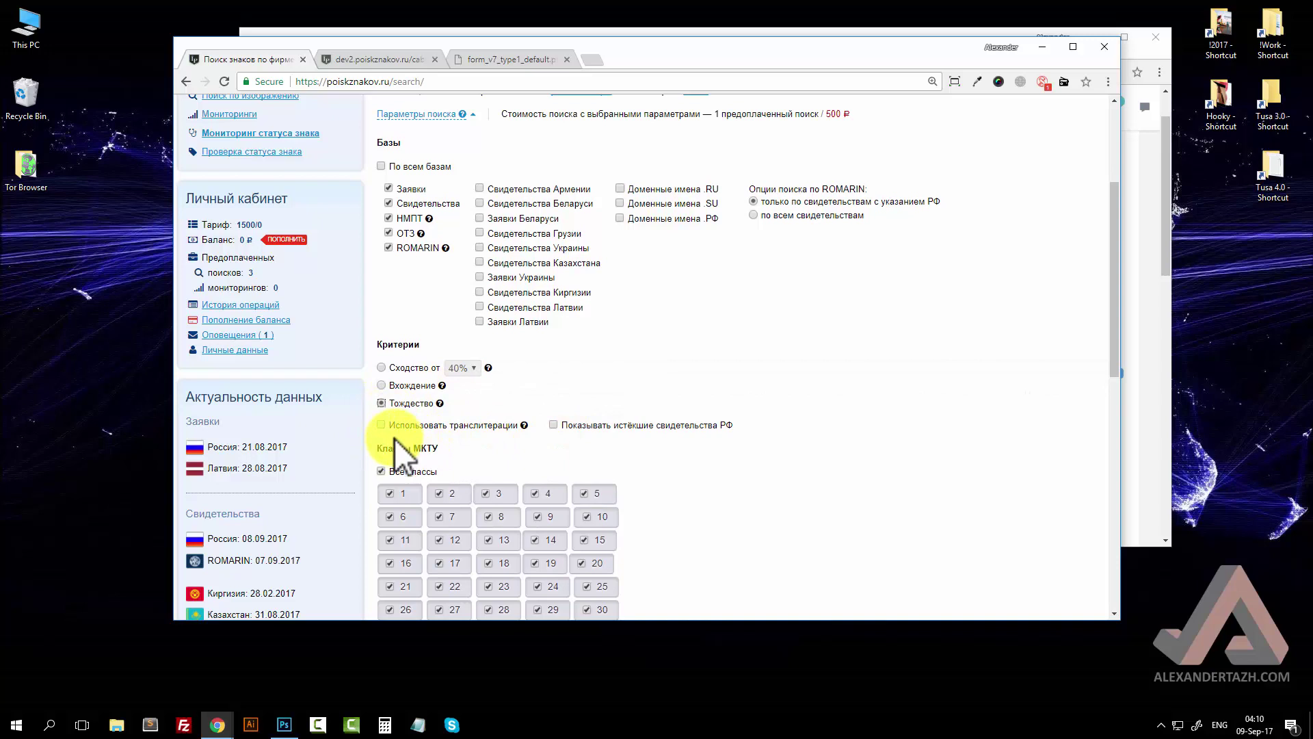
pyautogui.scroll(-2, 832, 425)
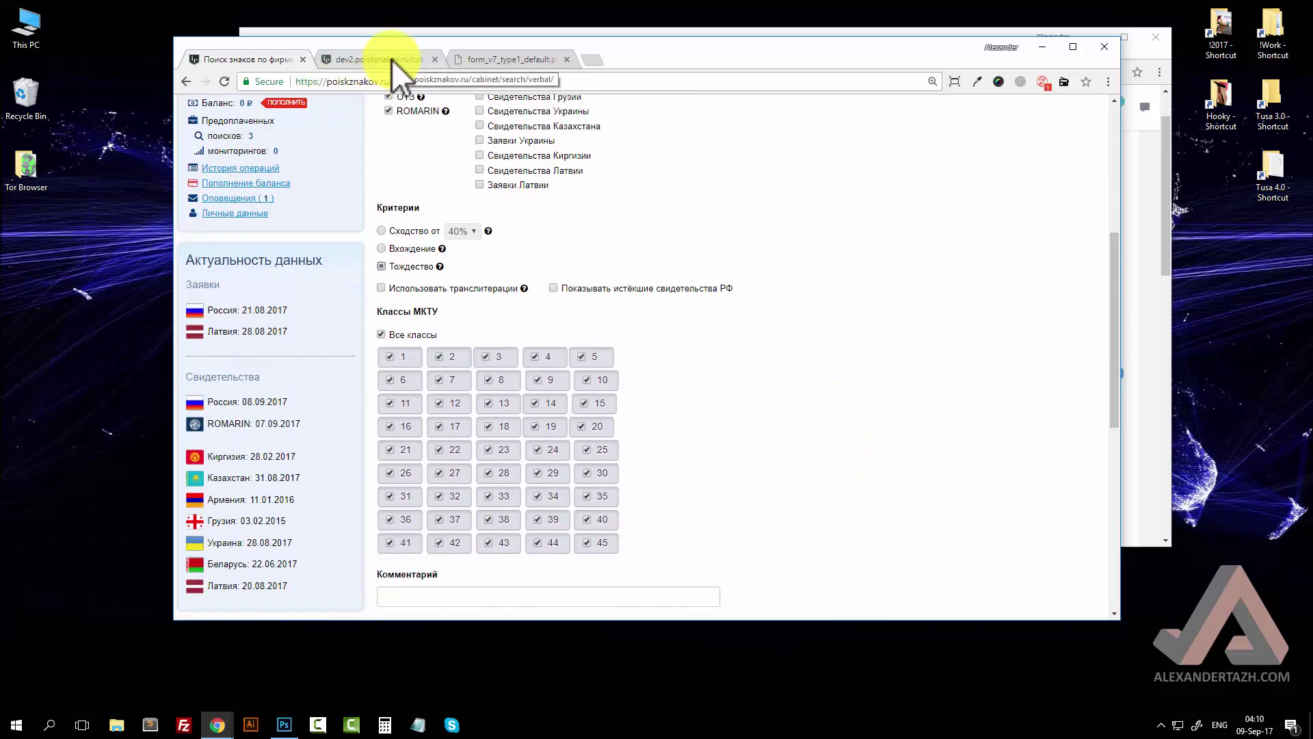
# Step: Switch to the redesigned dev2.poiskznakov.ru verbal search form, expand its search parameters and review the Similarity from options
pyautogui.click(392, 59)
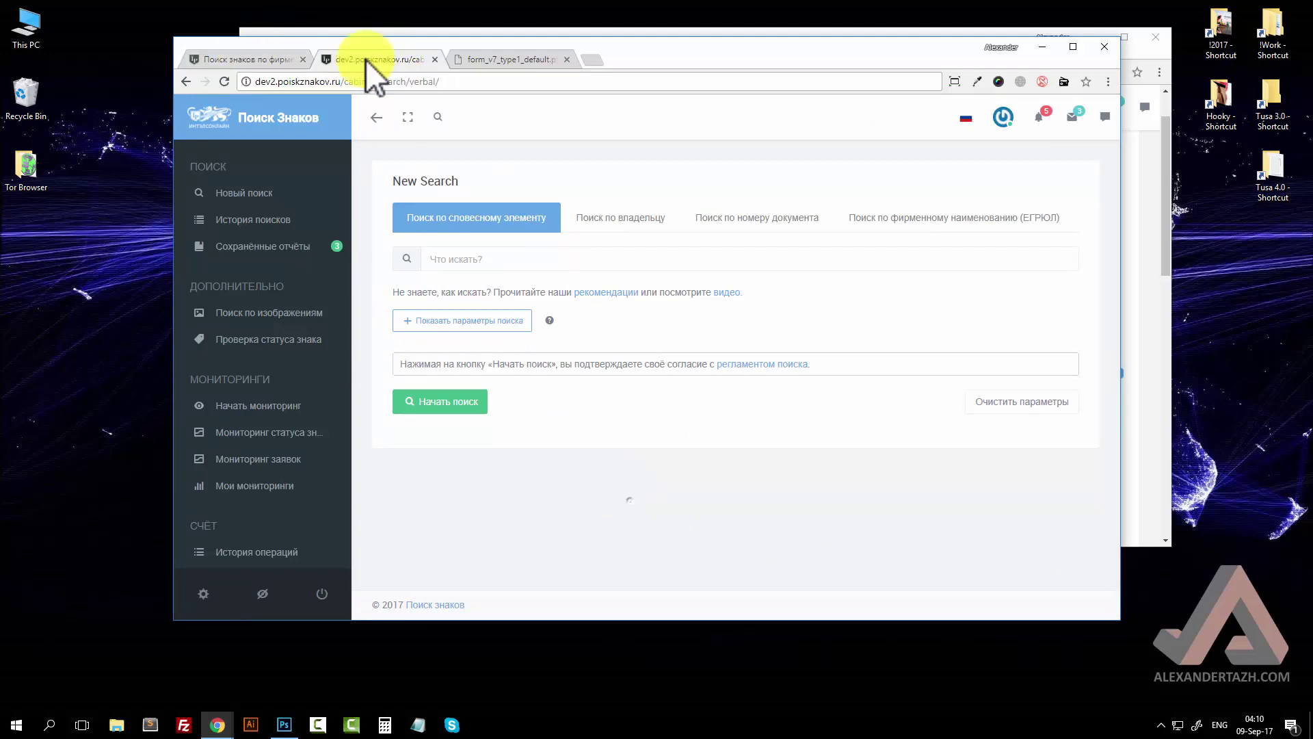
pyautogui.click(294, 59)
pyautogui.click(375, 59)
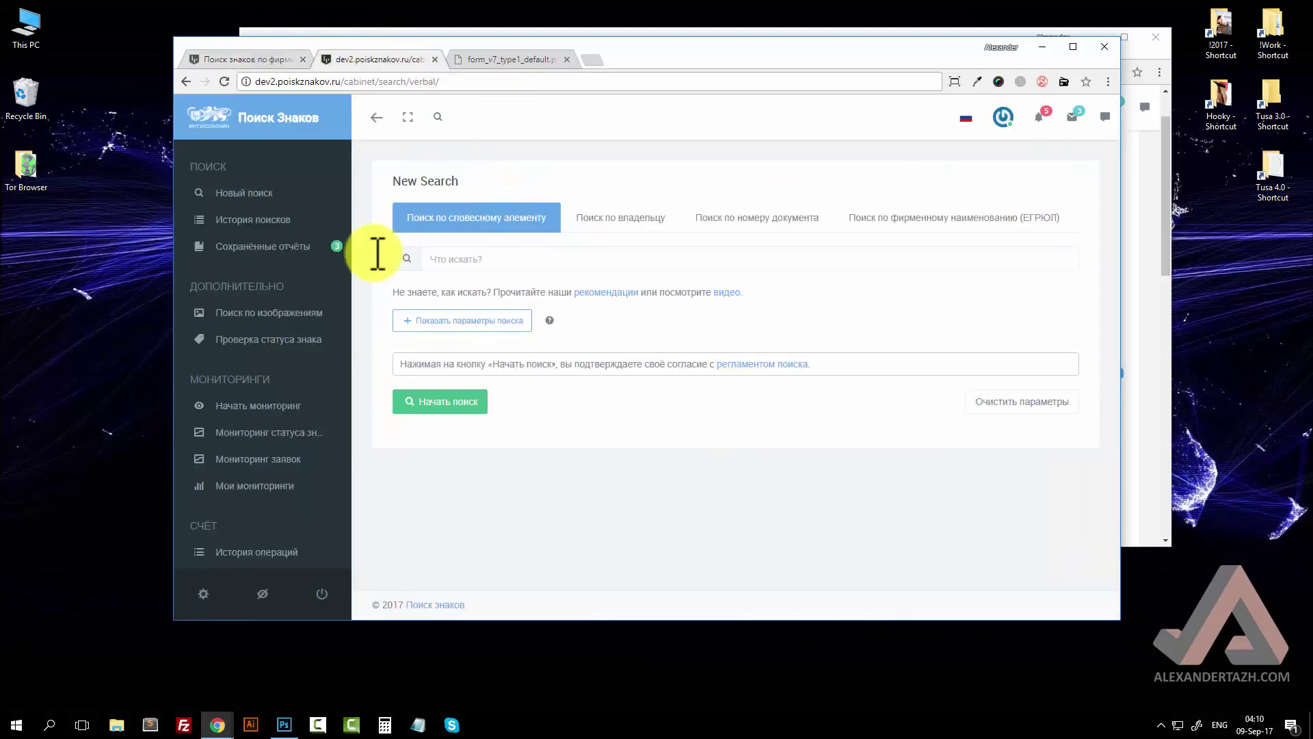
pyautogui.click(438, 322)
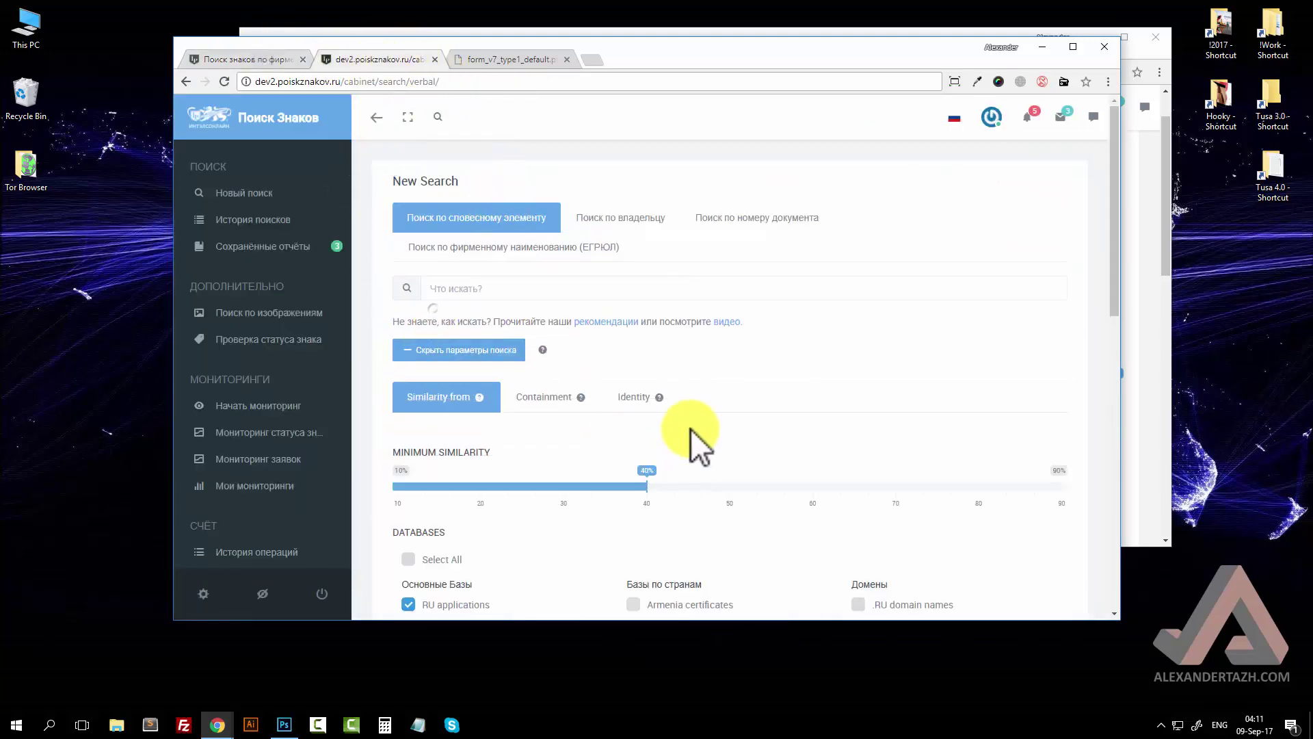
pyautogui.scroll(-15, 561, 463)
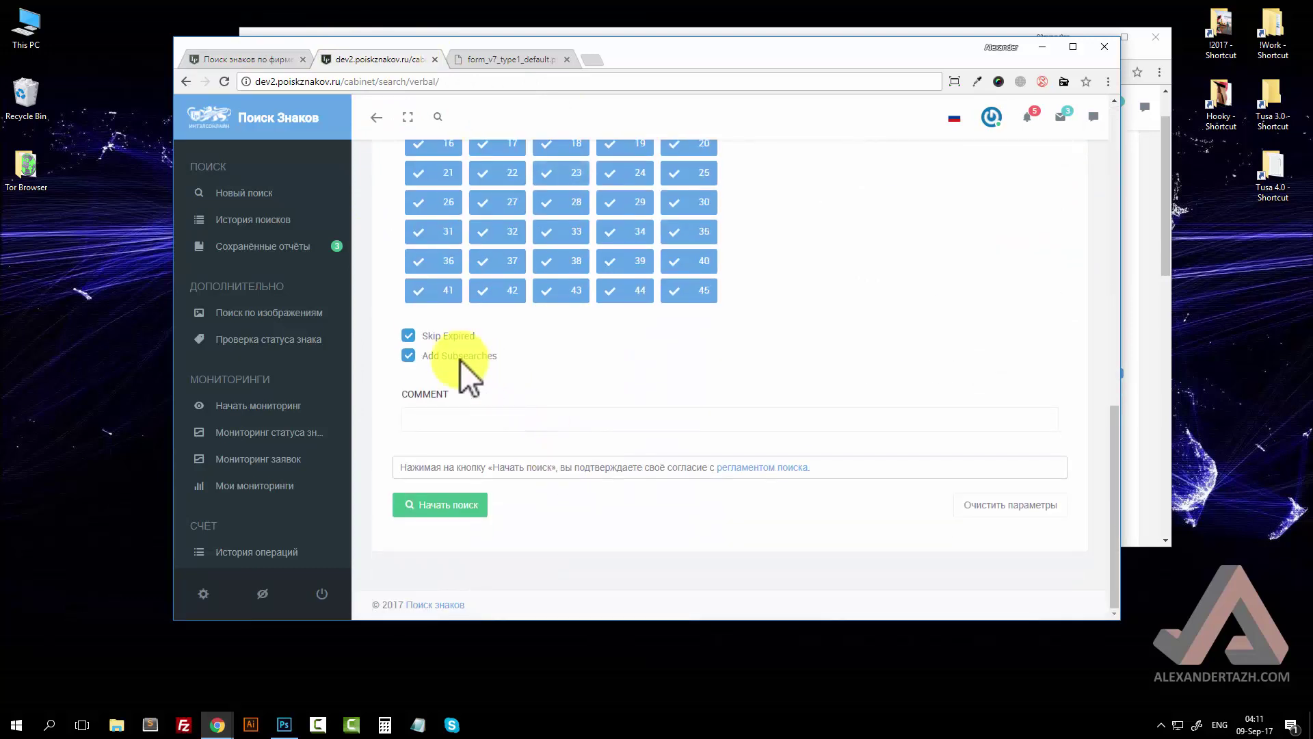
pyautogui.scroll(8, 460, 359)
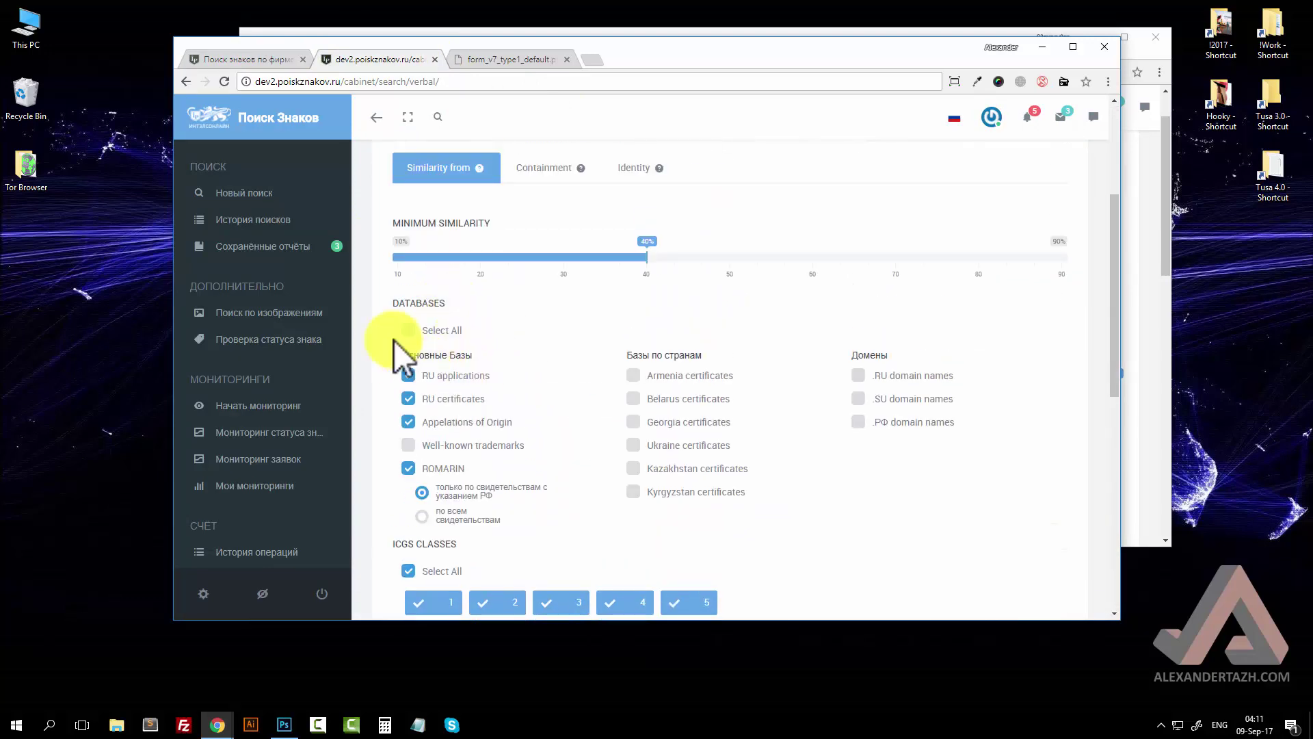
# Step: Compare the Containment and Identity match types and their hints in the redesigned form, leaving Containment selected
pyautogui.click(544, 169)
pyautogui.scroll(3, 552, 367)
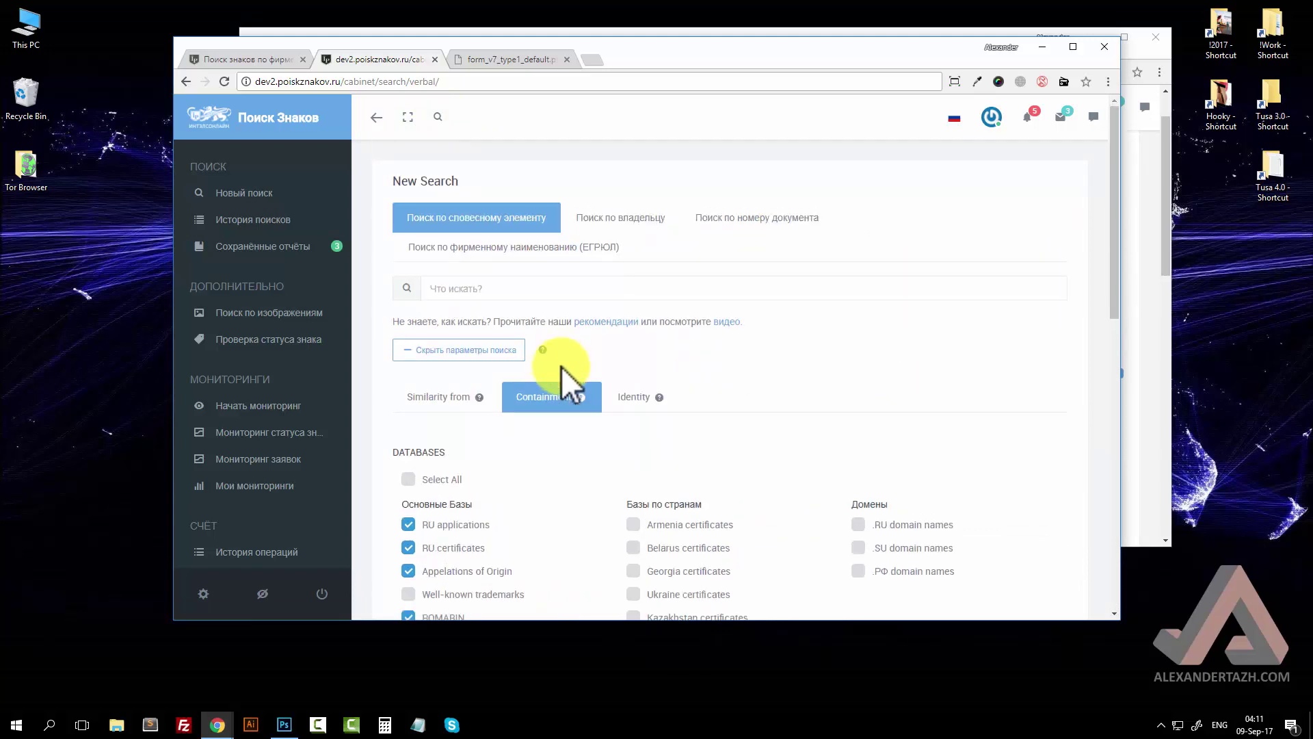
pyautogui.moveTo(583, 400)
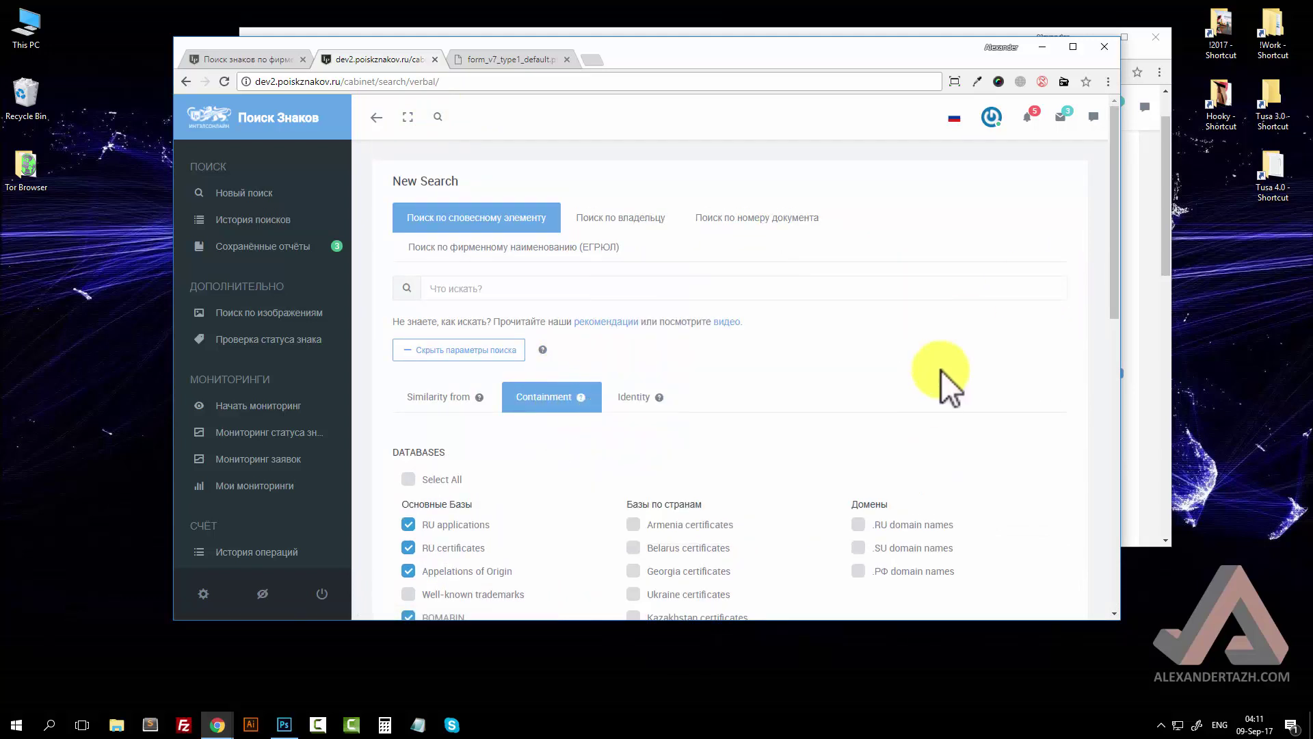
pyautogui.click(626, 400)
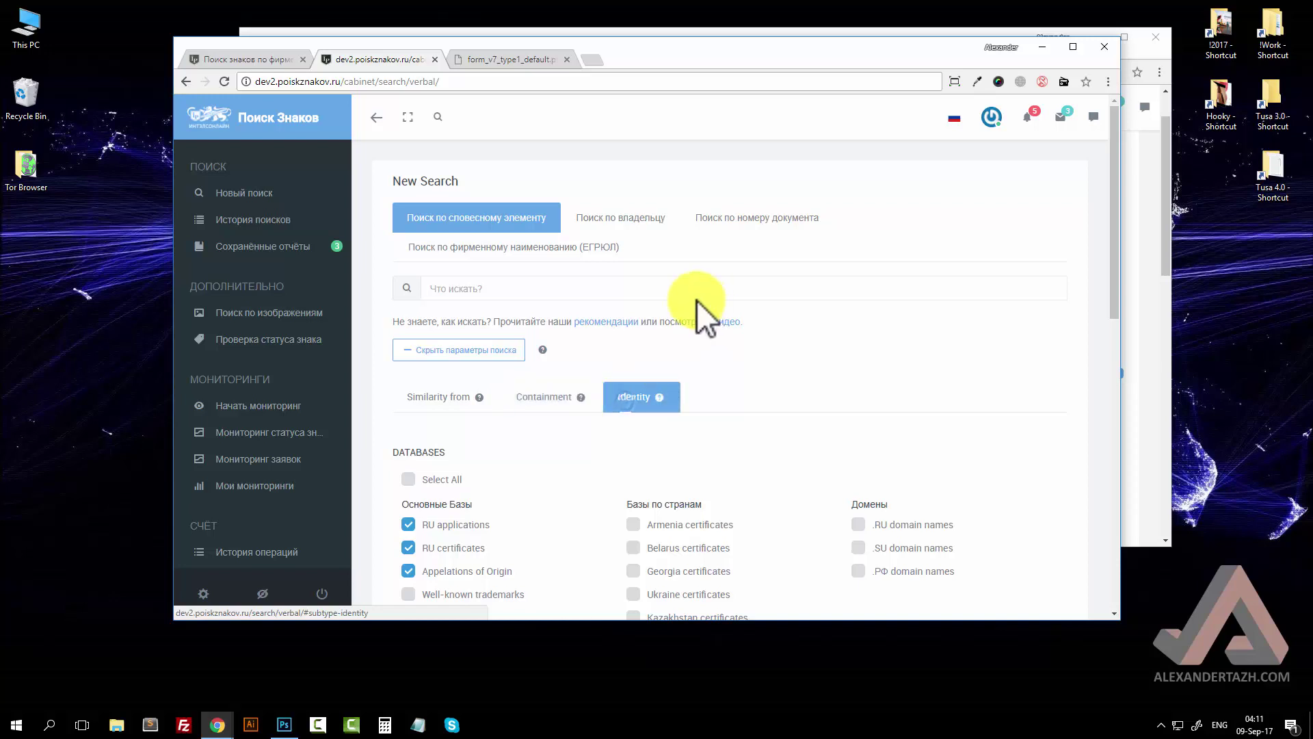
pyautogui.click(544, 402)
pyautogui.moveTo(583, 400)
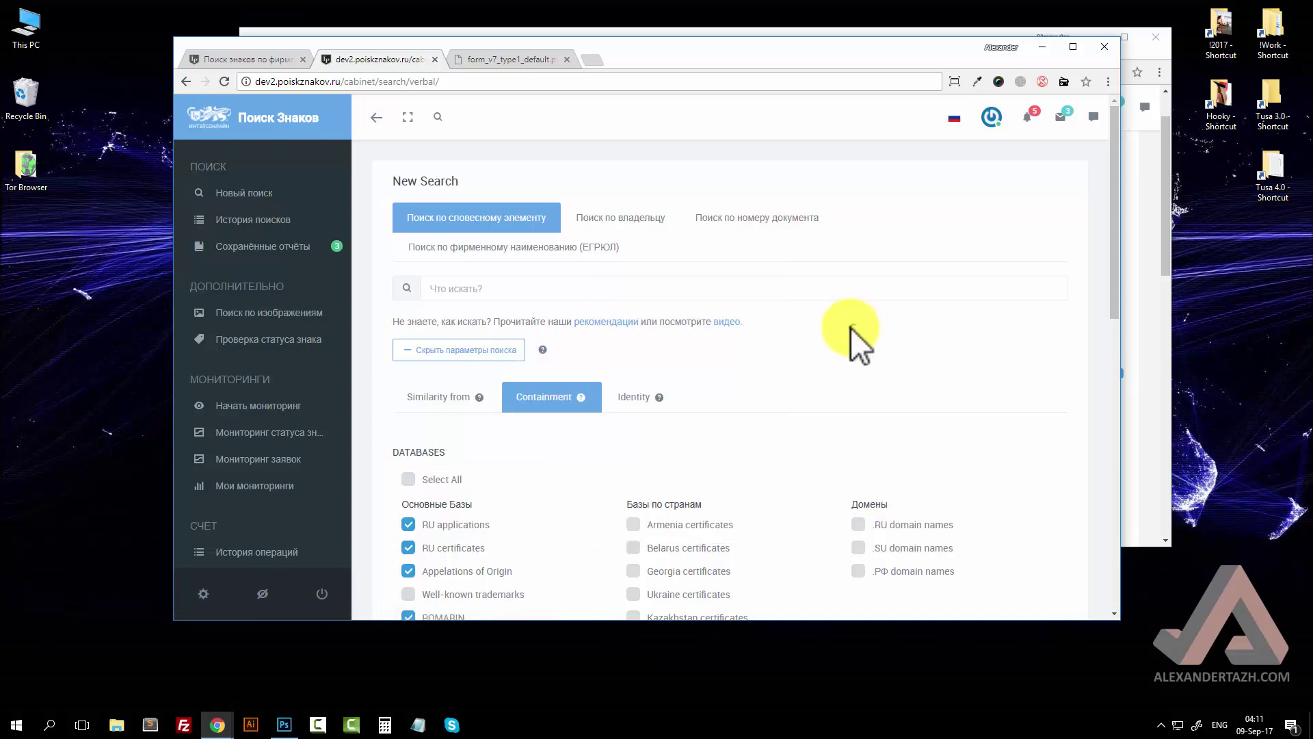
pyautogui.click(640, 400)
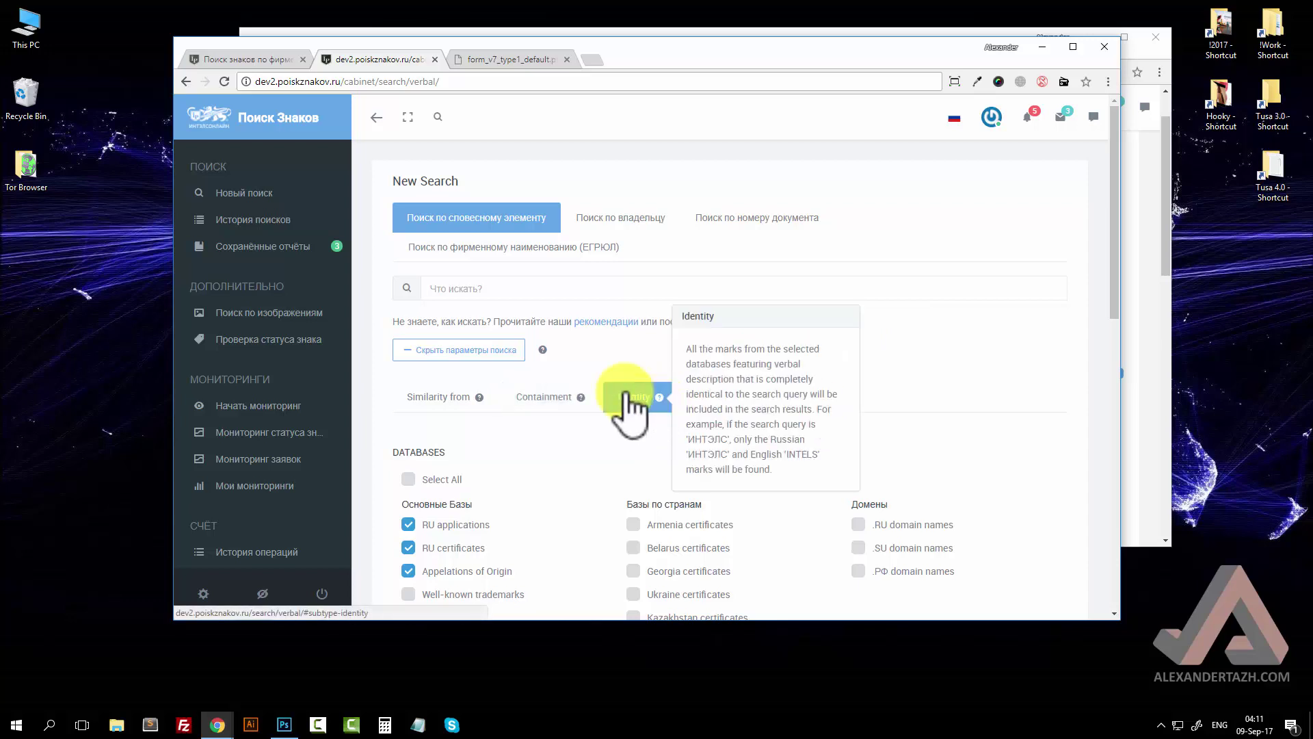
pyautogui.click(554, 404)
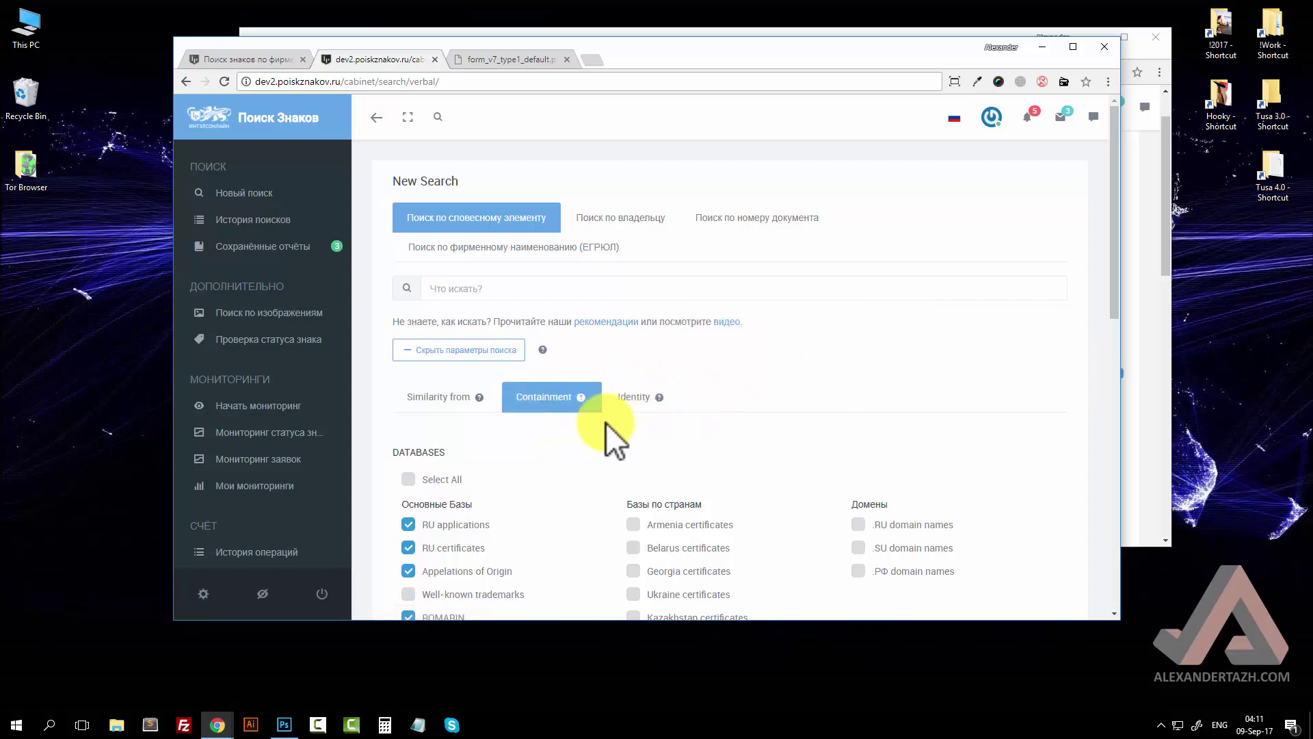
pyautogui.moveTo(581, 398)
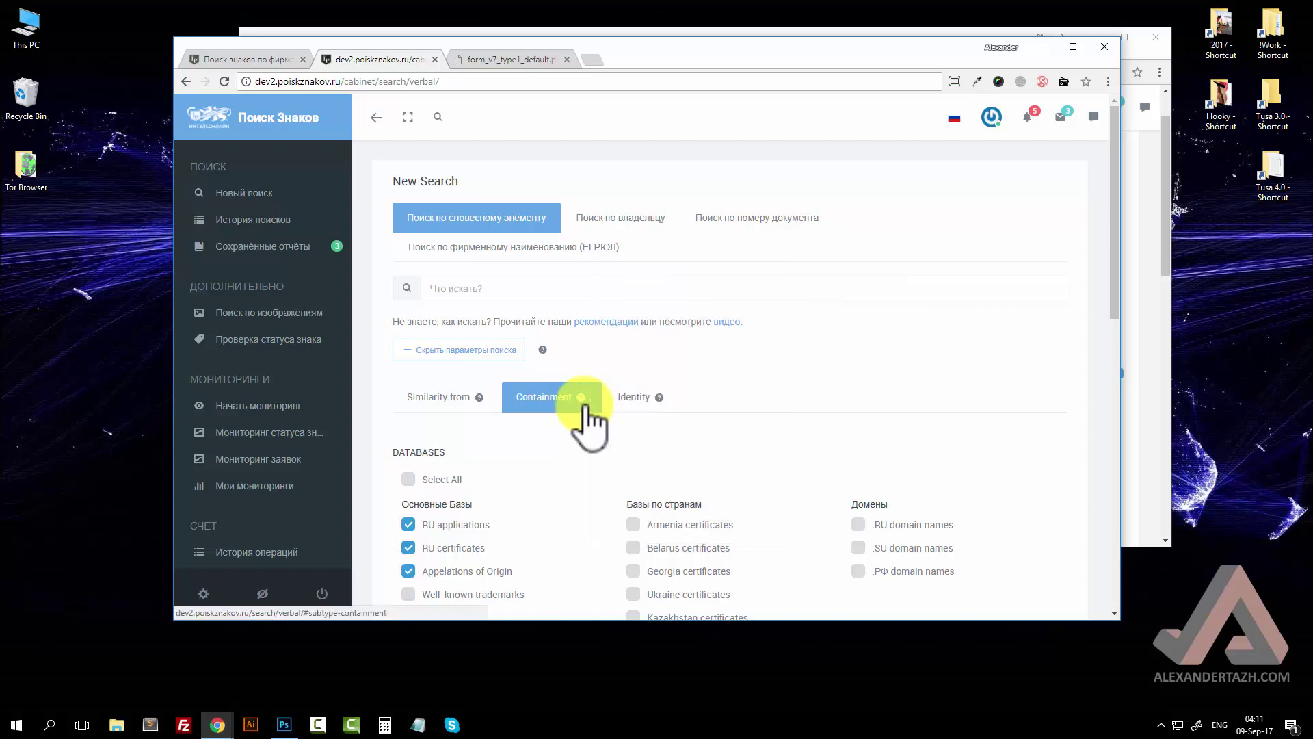
# Step: Return to the old search page and review its databases, criteria and transliteration option for comparison
pyautogui.click(253, 60)
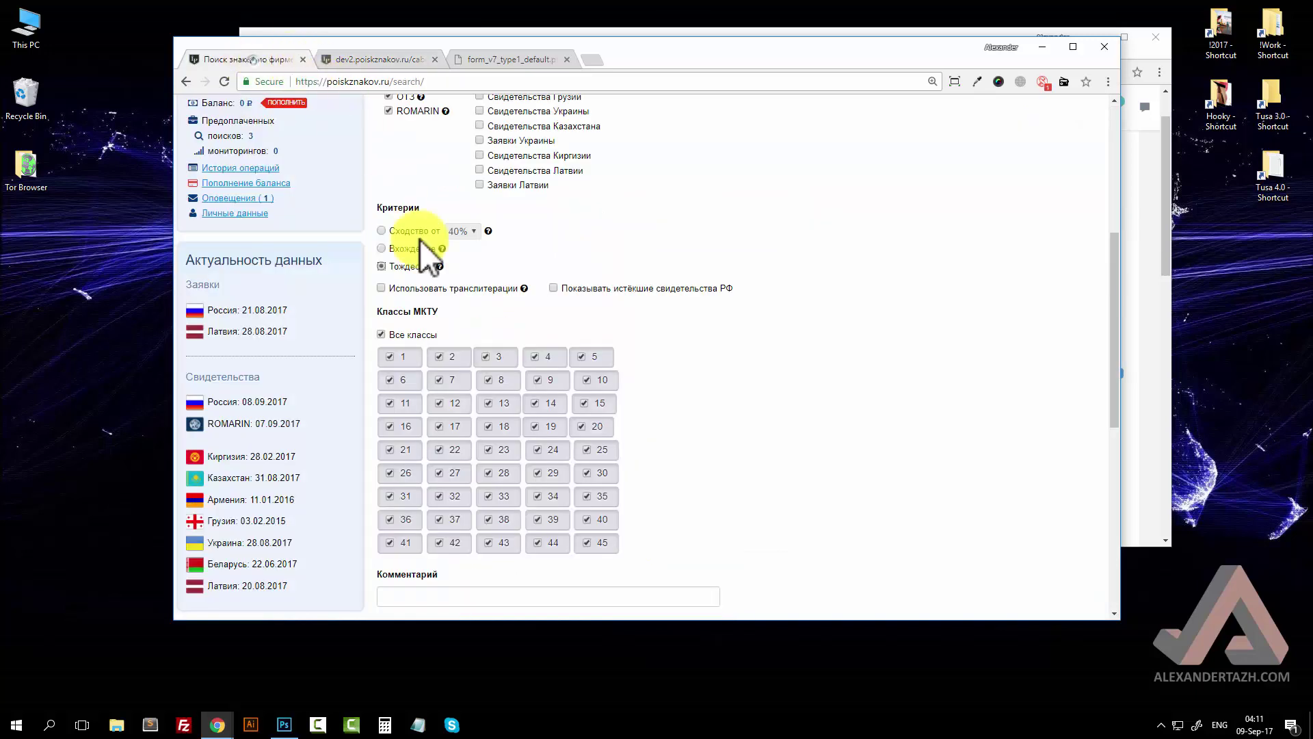
pyautogui.scroll(3, 595, 339)
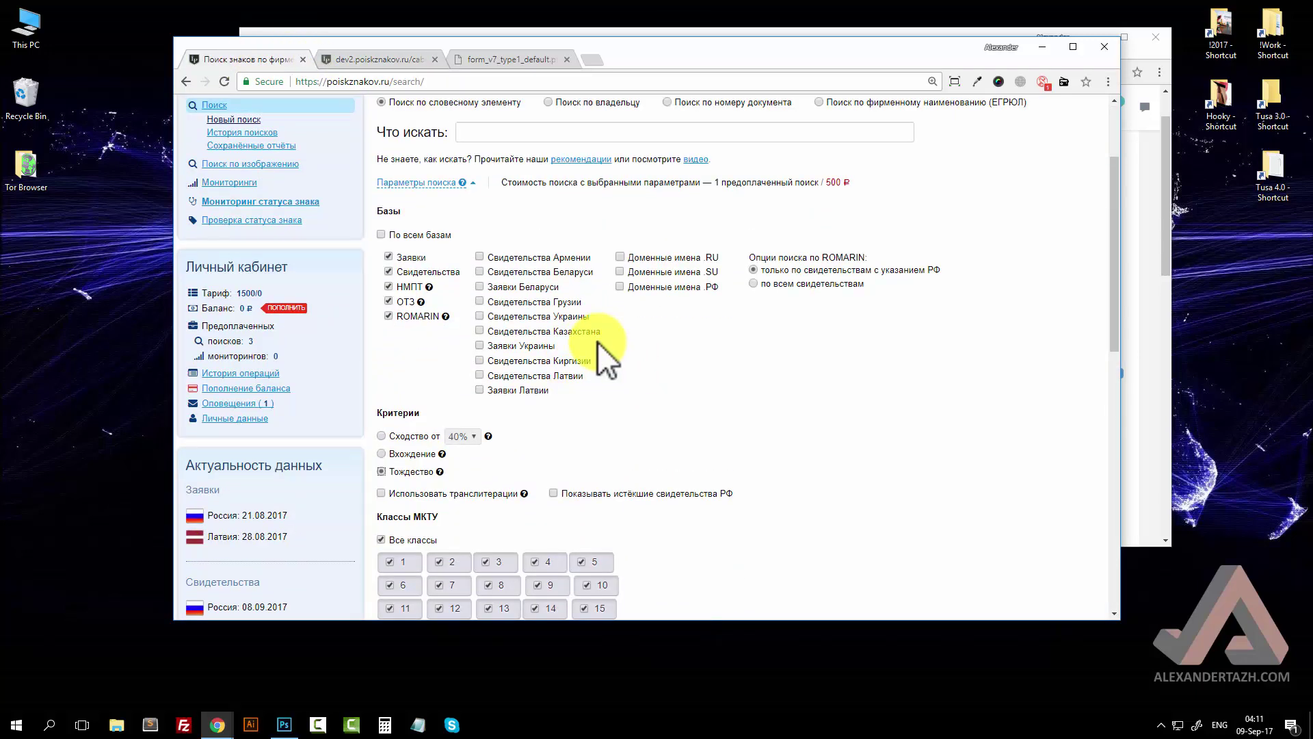
pyautogui.scroll(-2, 620, 342)
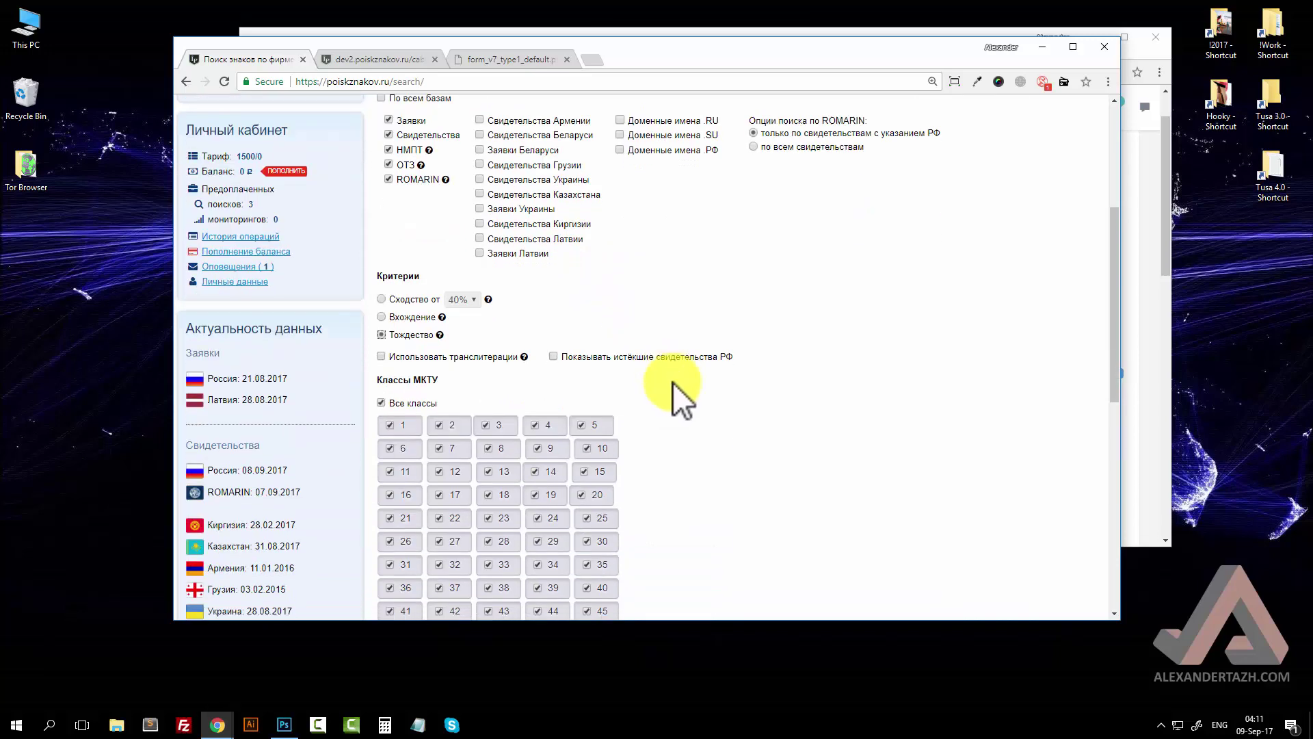
# Step: Turn on Use Translit for the Containment search in the redesigned form
pyautogui.click(409, 60)
pyautogui.scroll(-3, 683, 455)
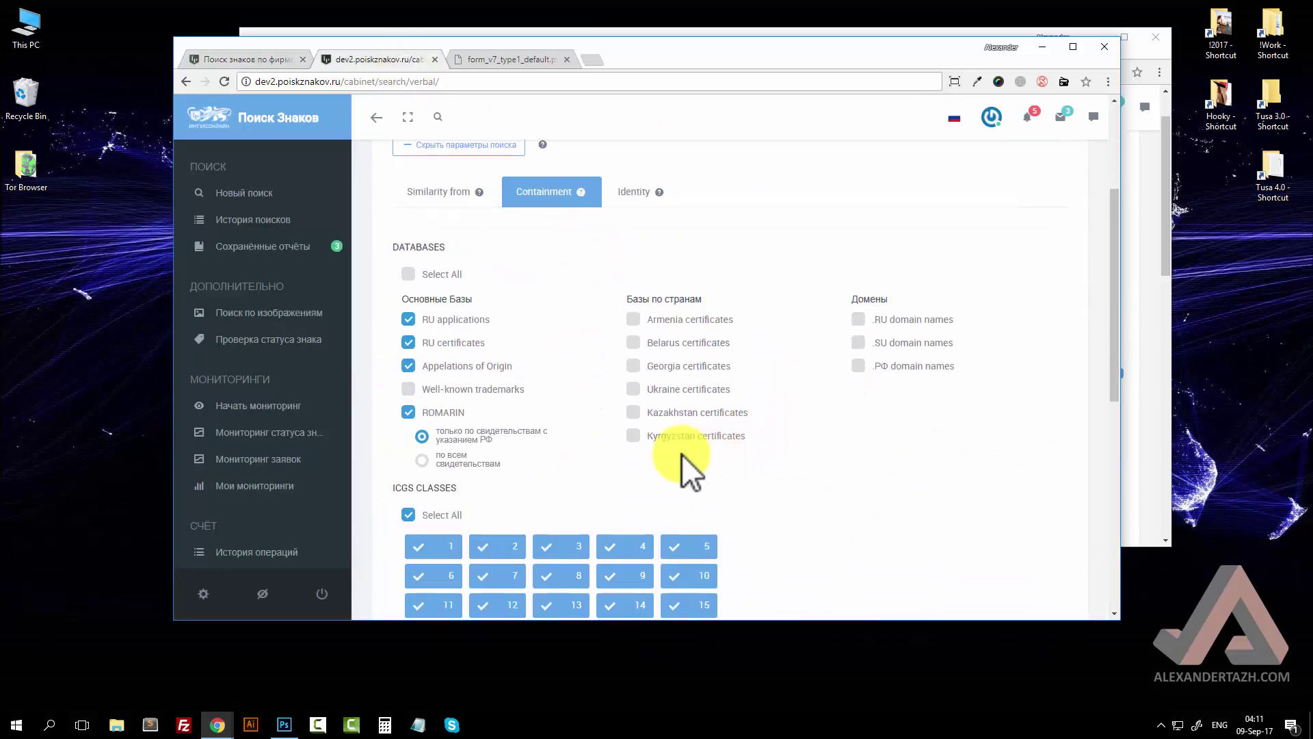
pyautogui.scroll(-5, 725, 384)
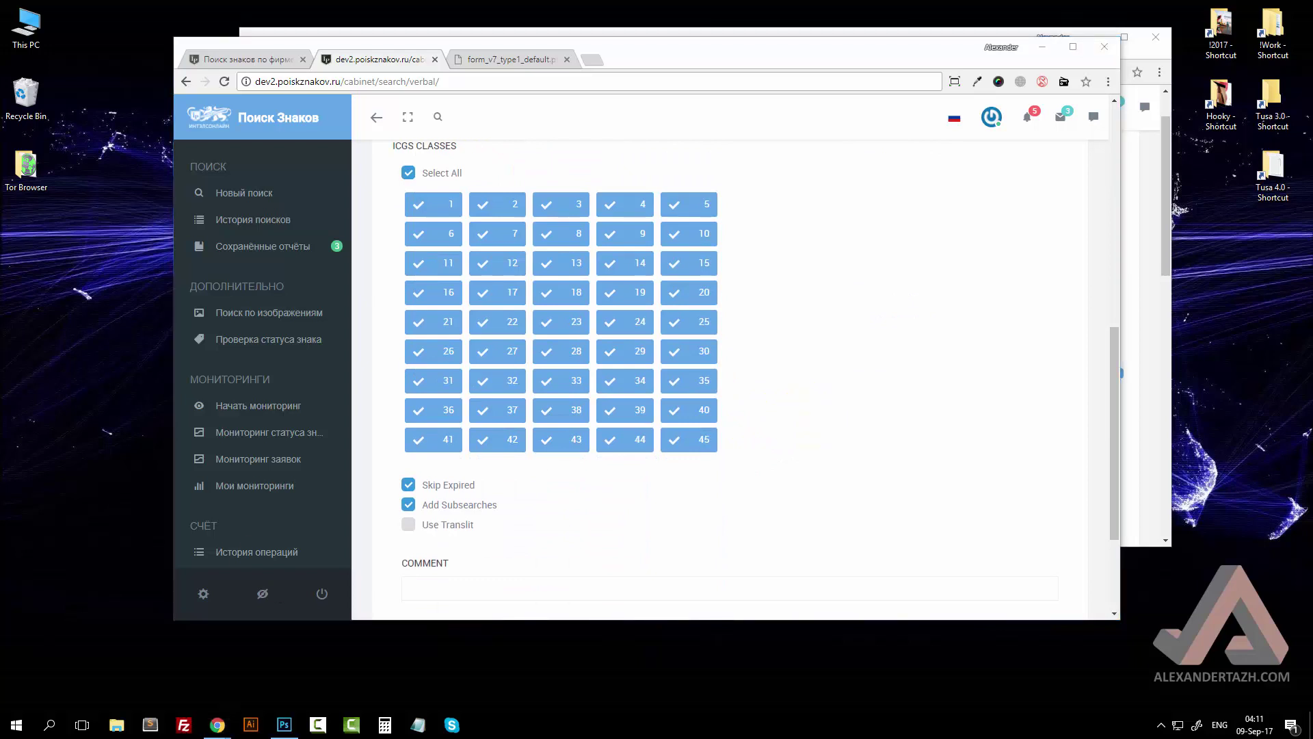
pyautogui.click(797, 265)
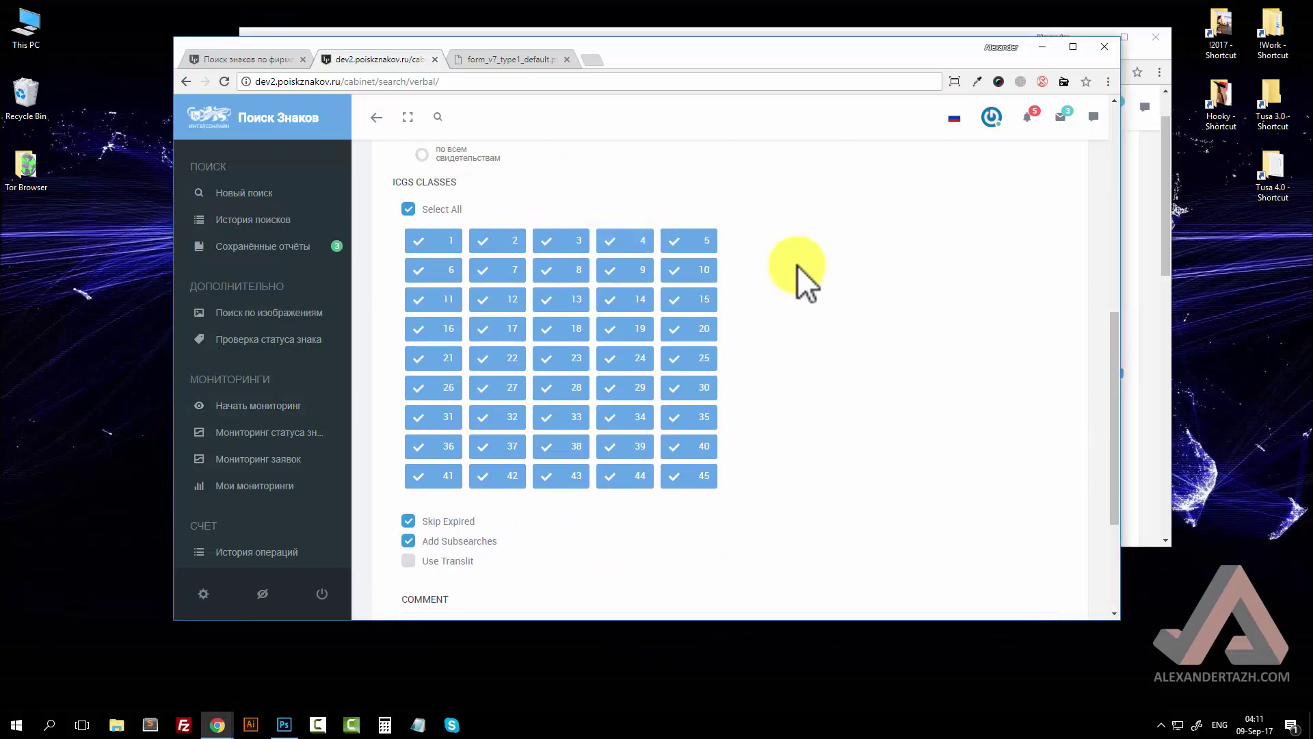
pyautogui.scroll(-3, 770, 368)
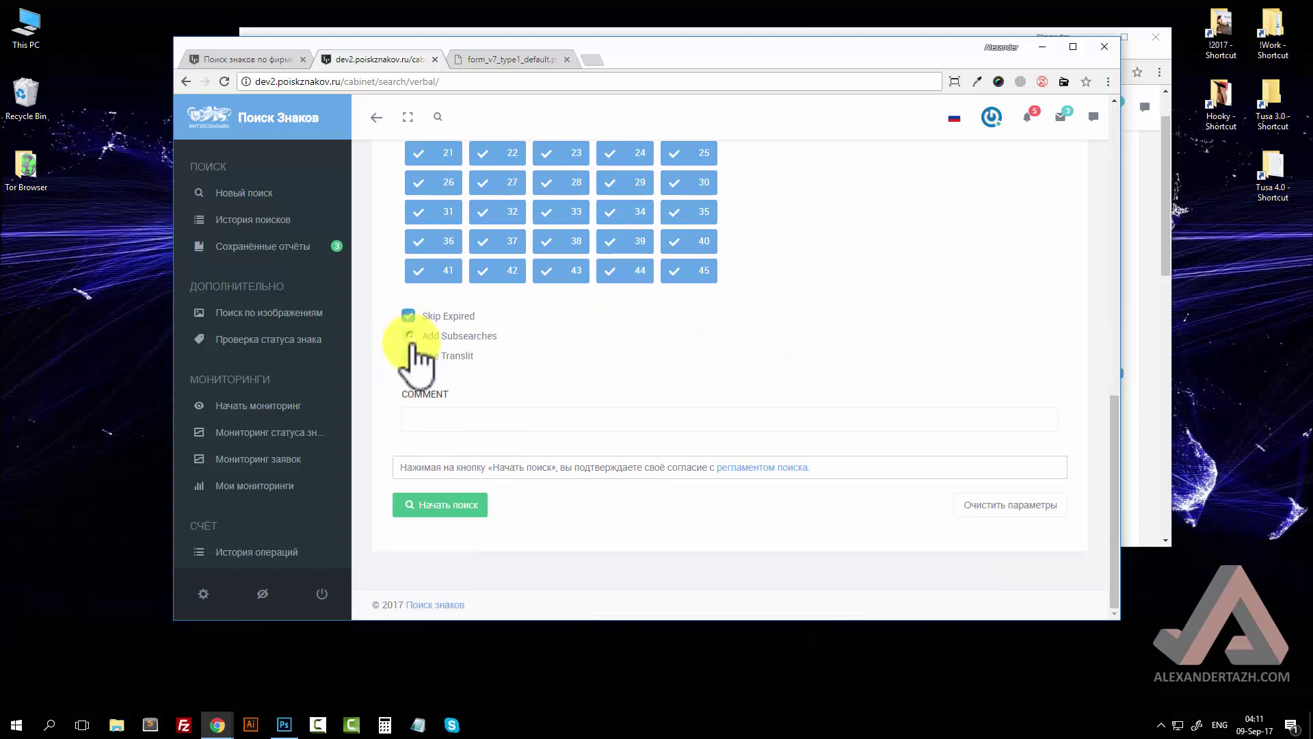
pyautogui.click(409, 357)
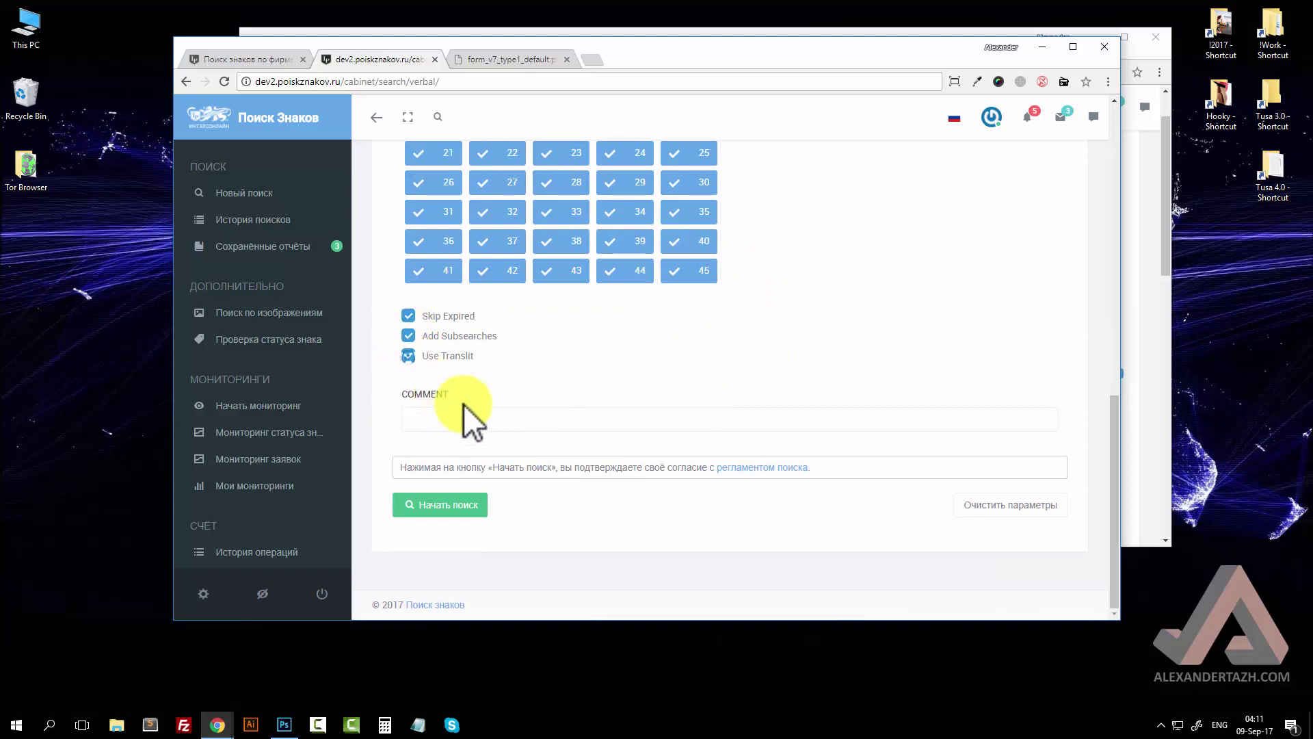
# Step: Examine where the Use Translit option sits relative to the databases, ICGS classes and the other options of the Containment search
pyautogui.scroll(3, 666, 457)
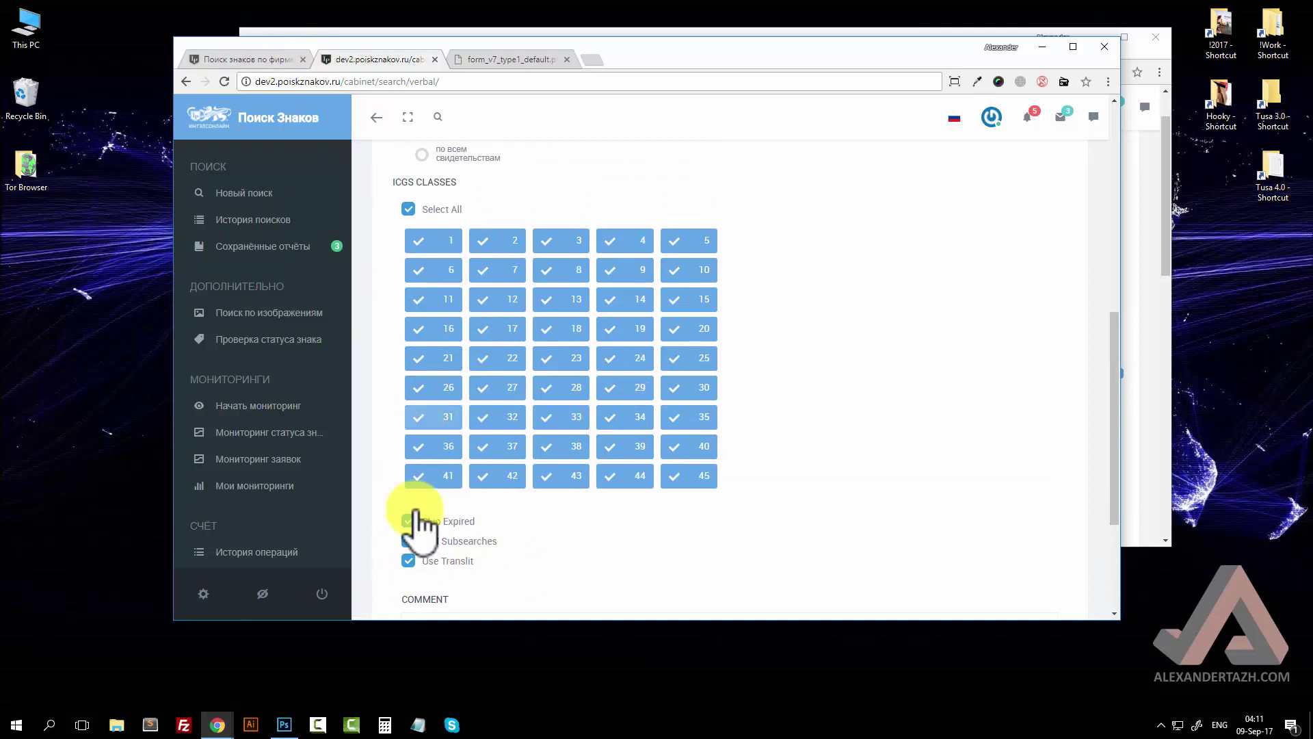
pyautogui.moveTo(511, 561); pyautogui.dragTo(417, 562)
pyautogui.click(524, 557)
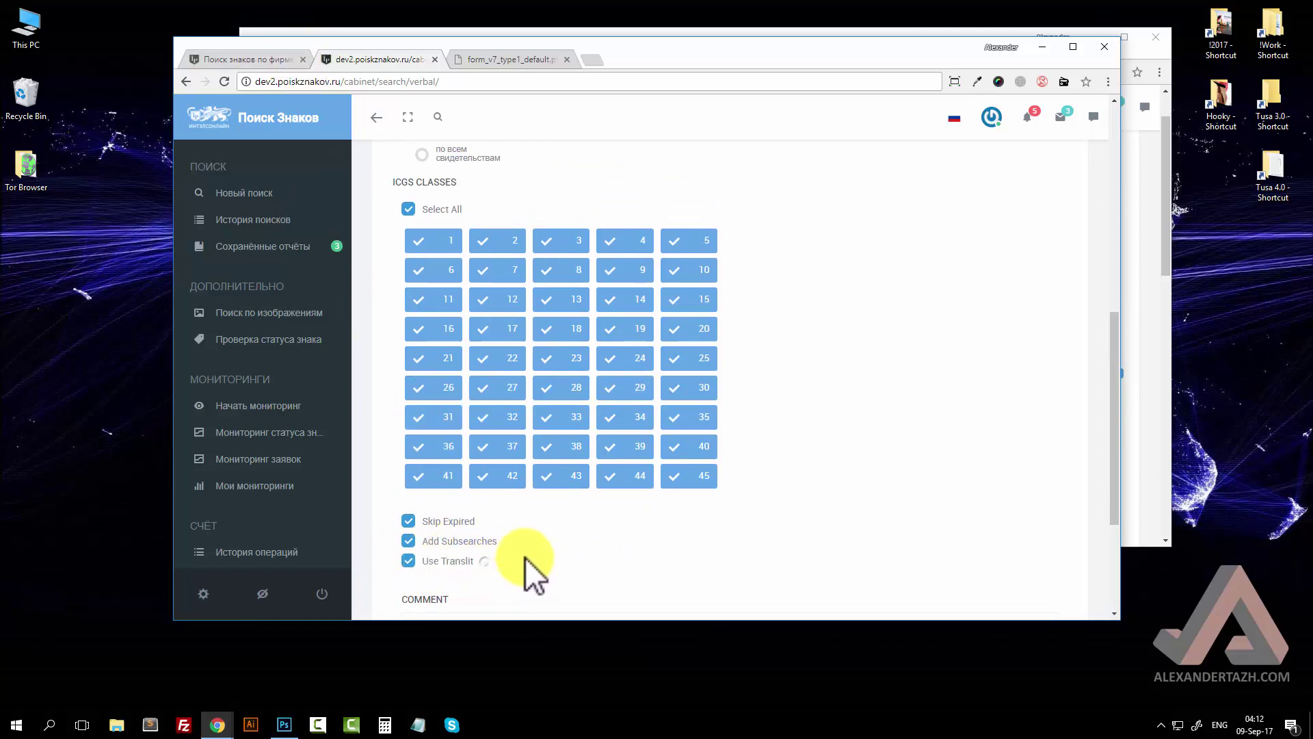
pyautogui.scroll(9, 533, 499)
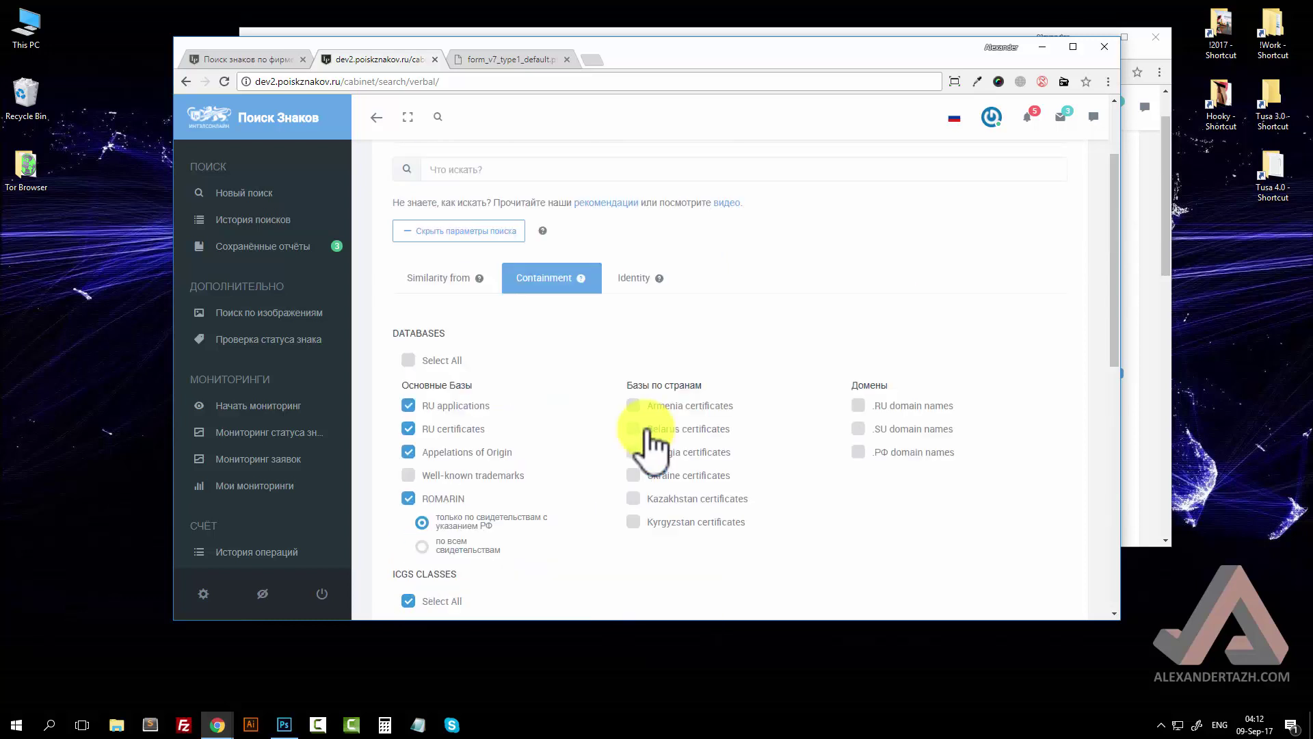
pyautogui.scroll(-7, 493, 363)
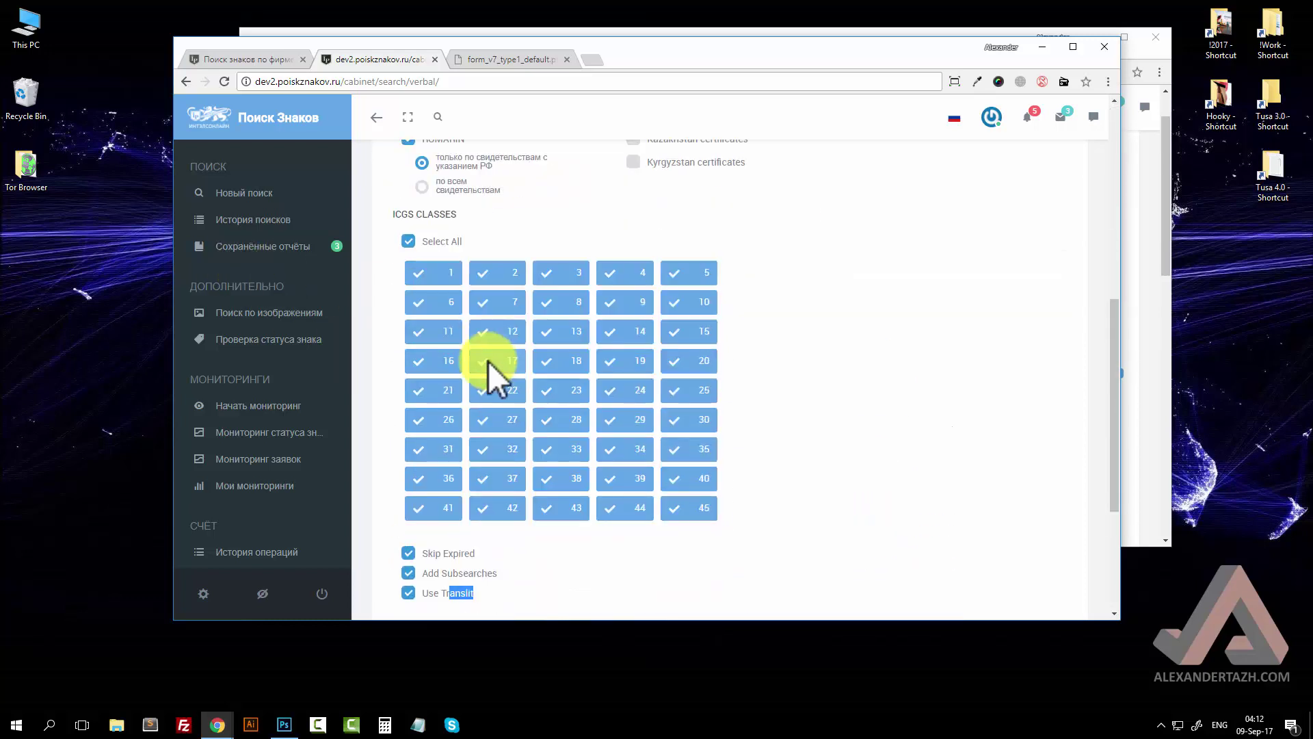
pyautogui.click(544, 602)
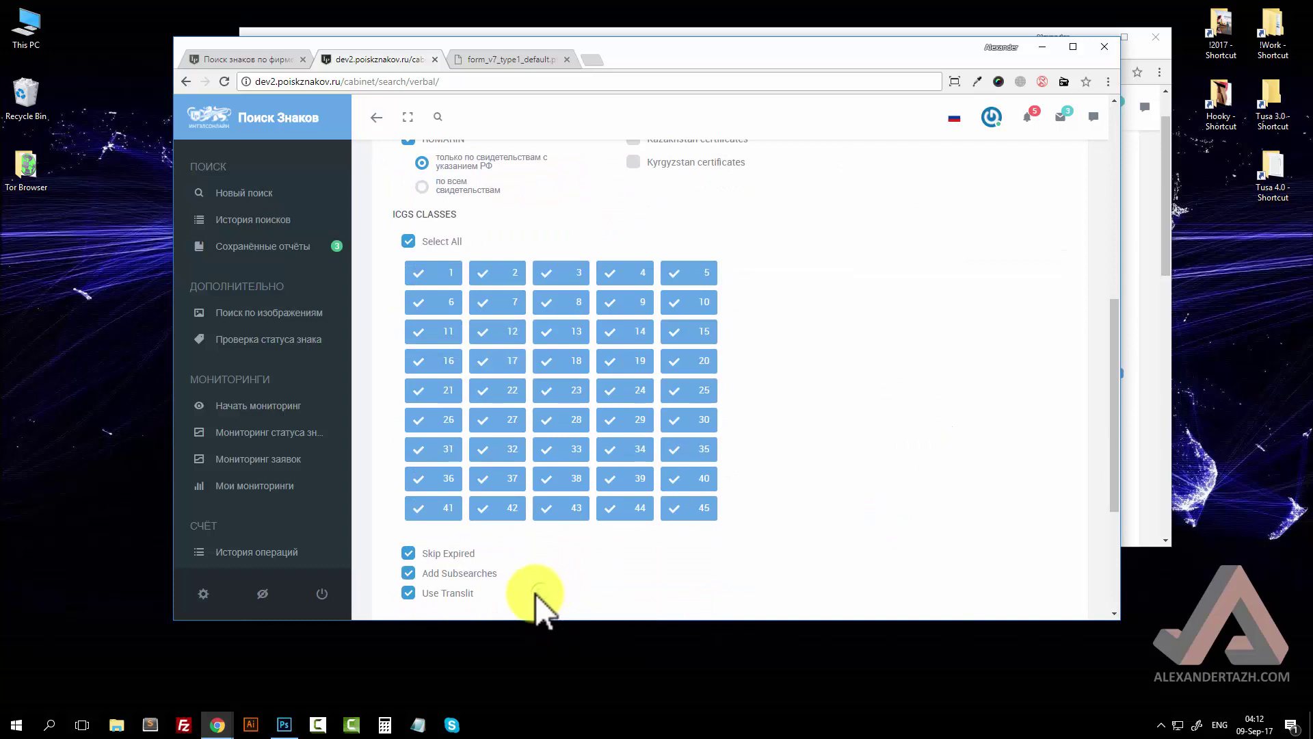
pyautogui.scroll(-2, 493, 565)
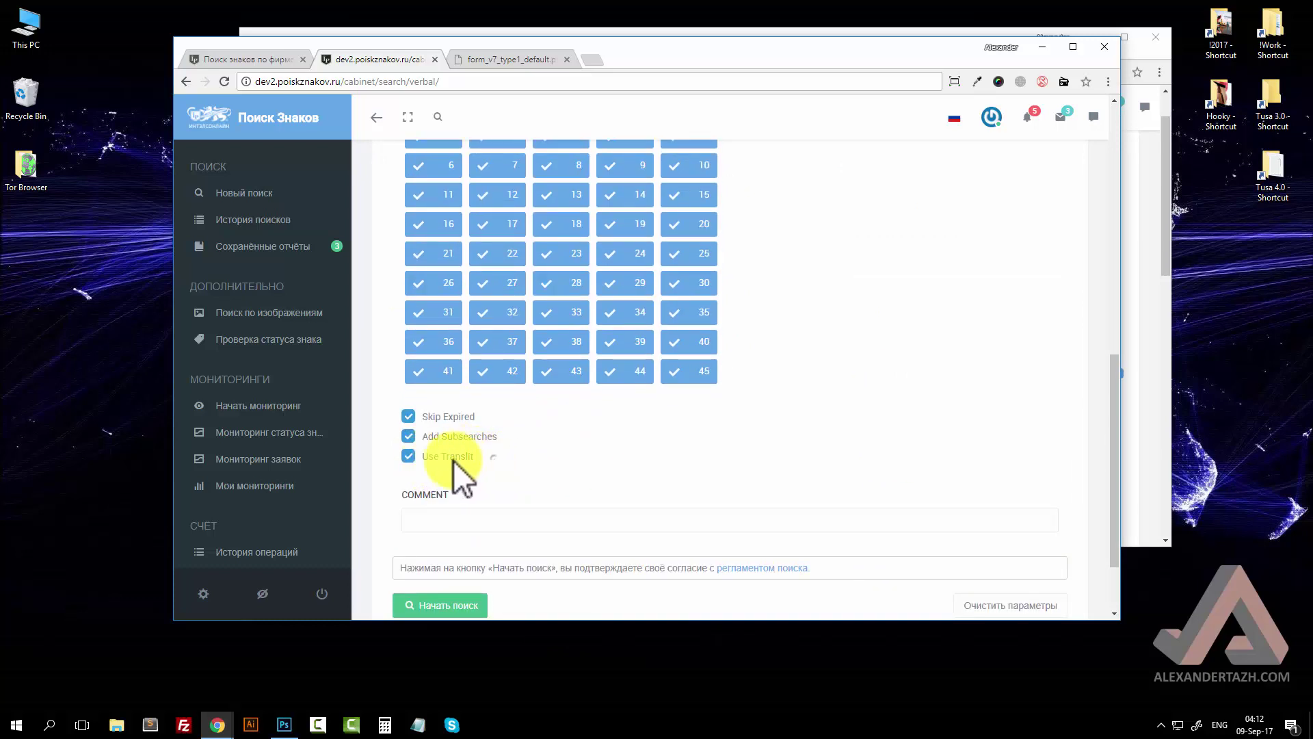
pyautogui.doubleClick(453, 458)
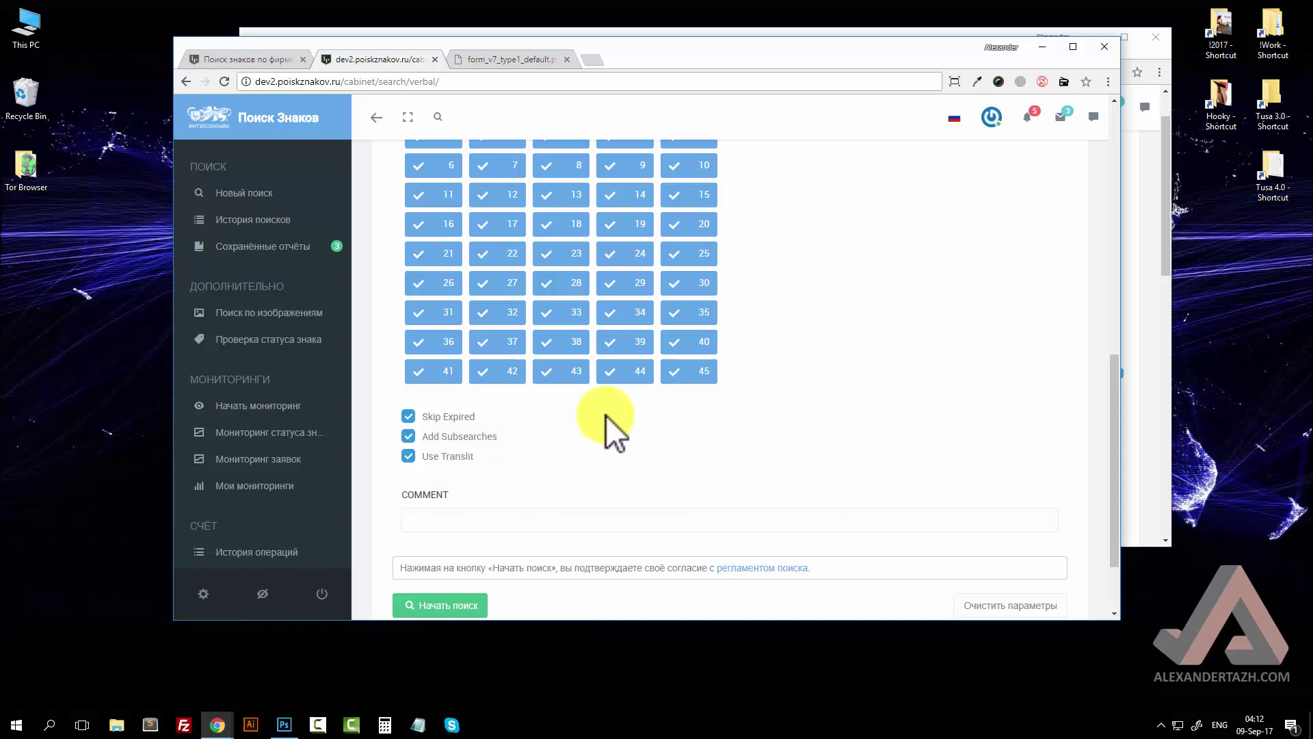
pyautogui.scroll(-2, 711, 485)
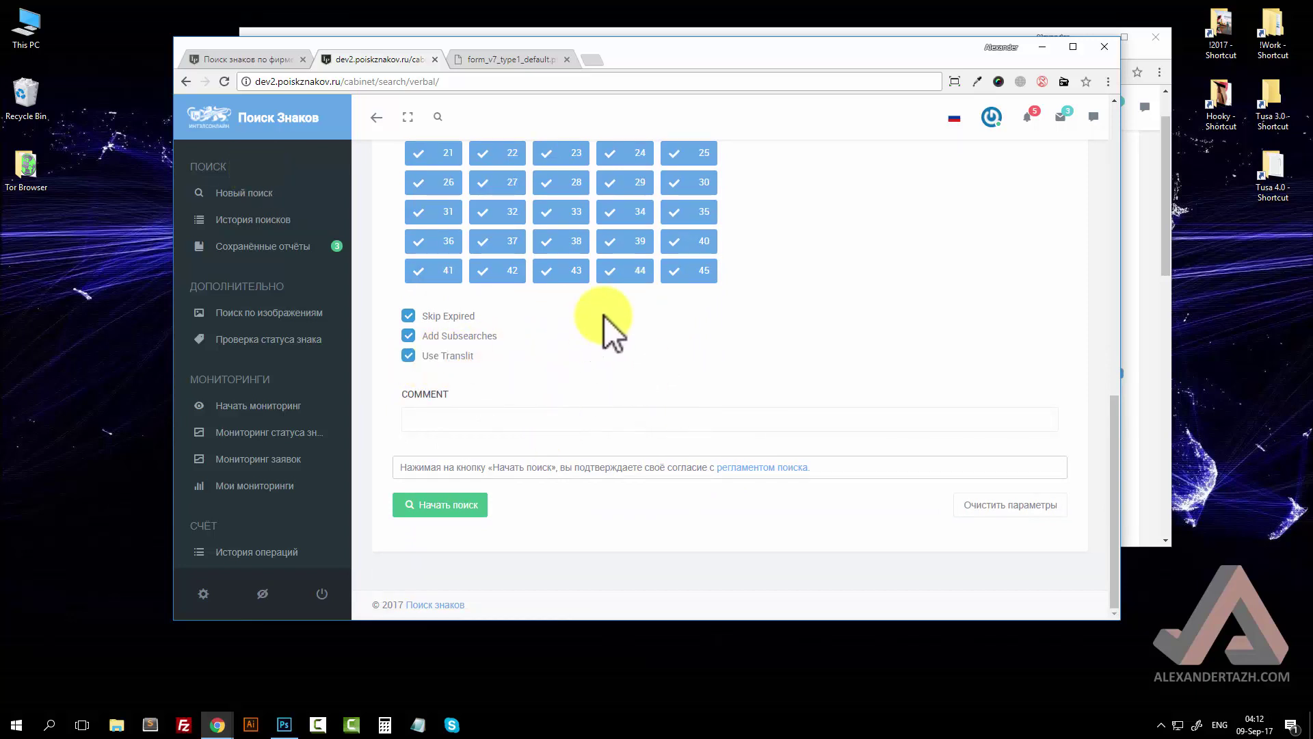
# Step: Test the ICGS class toggles by deselecting and reselecting classes 19, 20, 15 and 10
pyautogui.scroll(5, 609, 351)
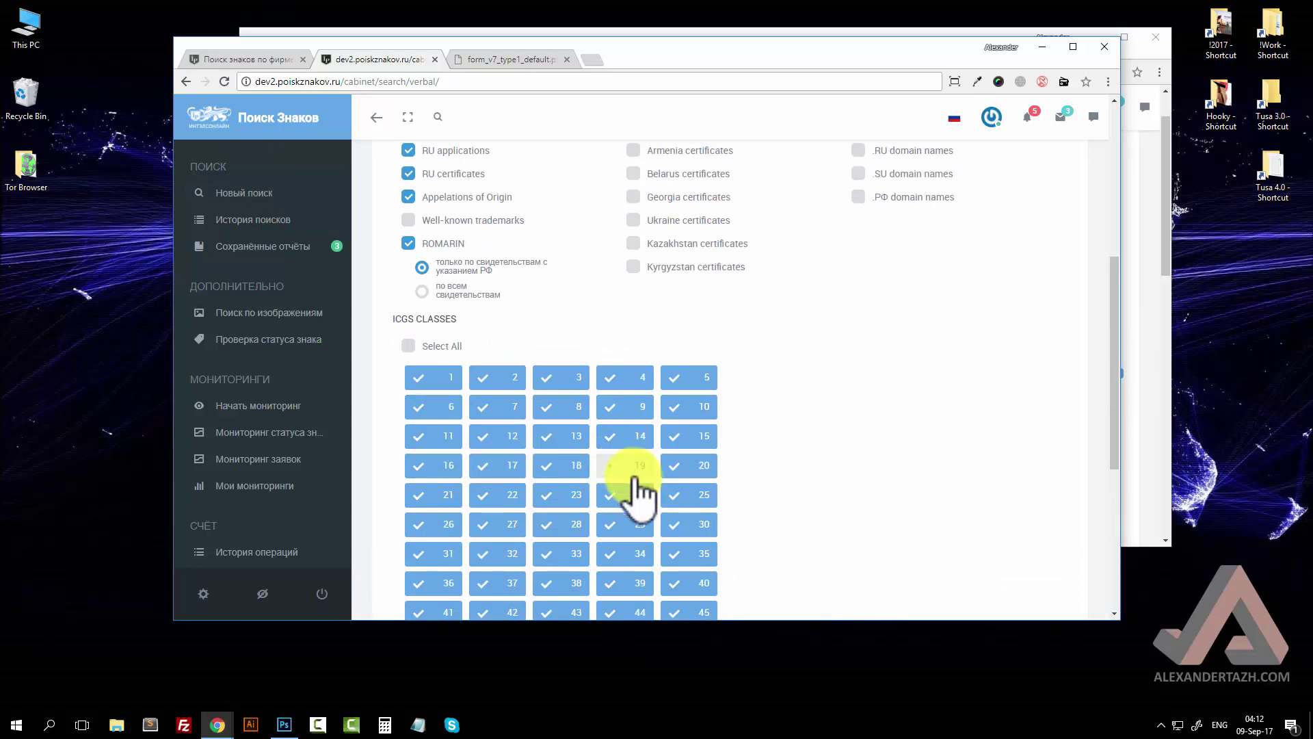
pyautogui.click(627, 467)
pyautogui.click(701, 468)
pyautogui.click(709, 433)
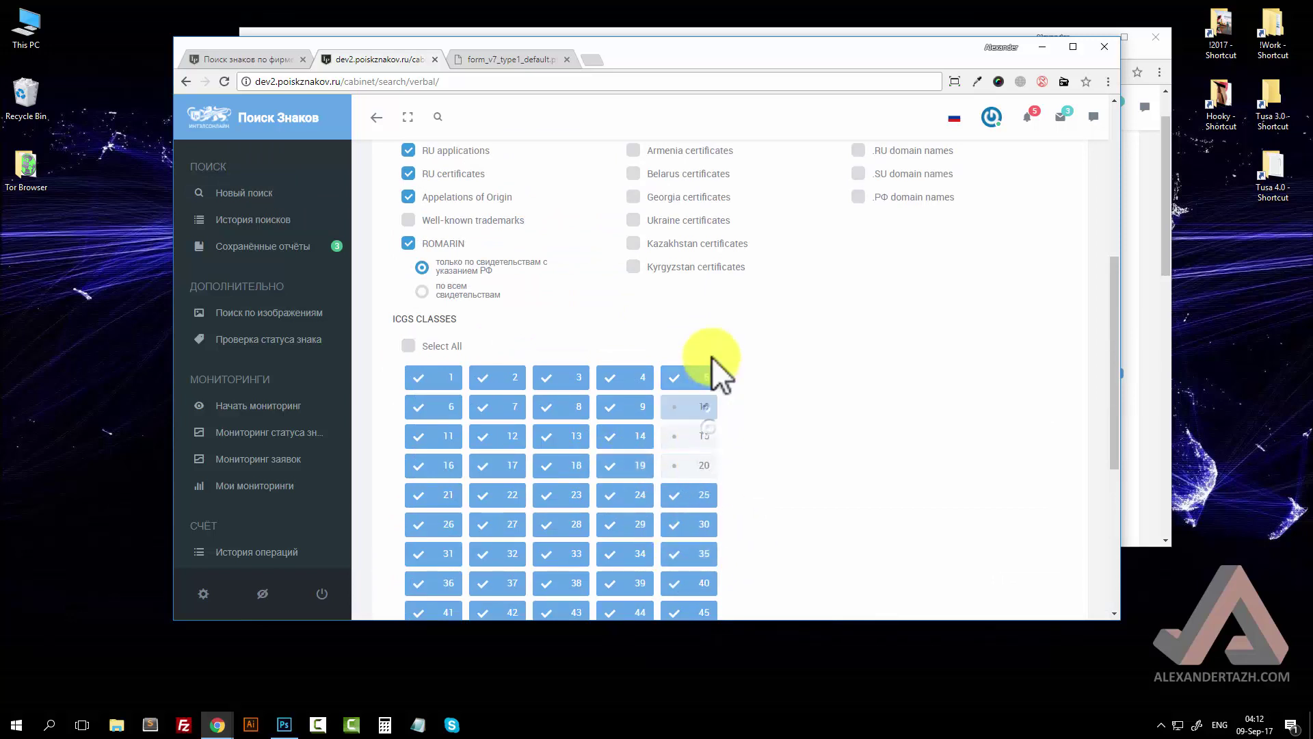
pyautogui.click(696, 407)
pyautogui.click(697, 411)
pyautogui.click(698, 436)
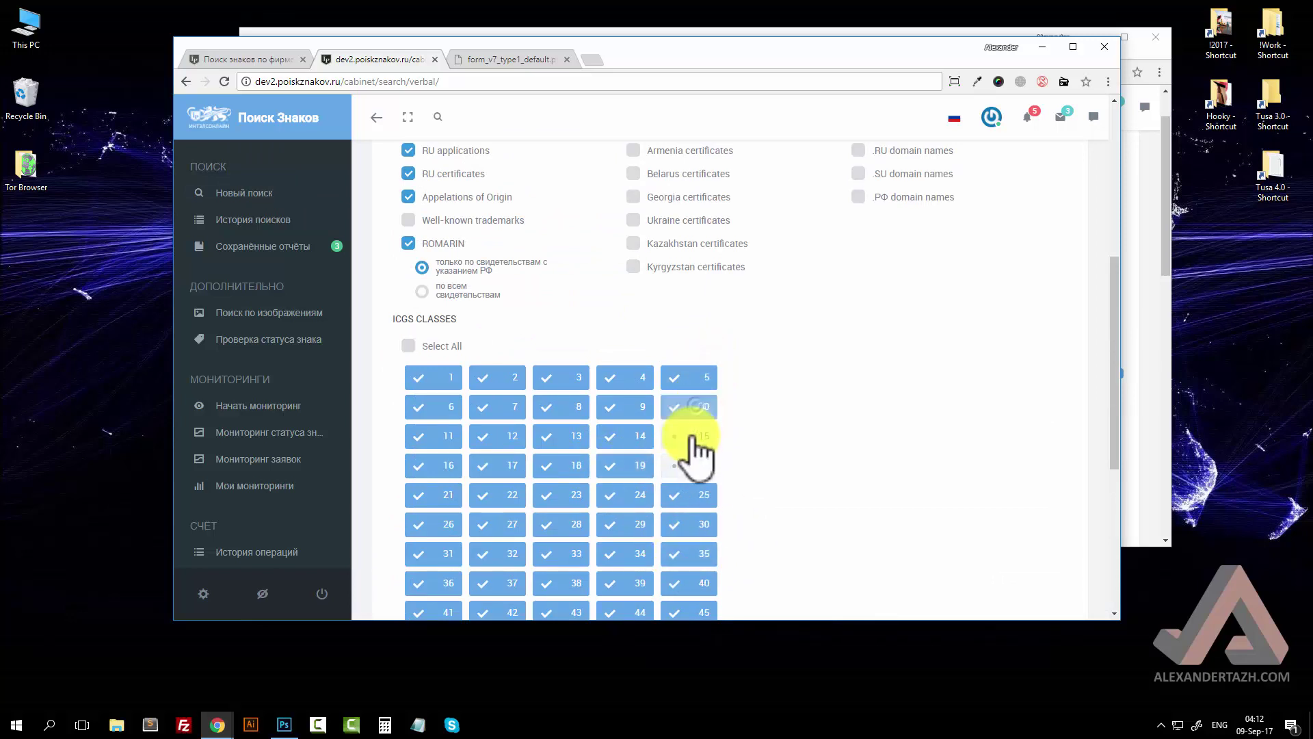
pyautogui.click(701, 465)
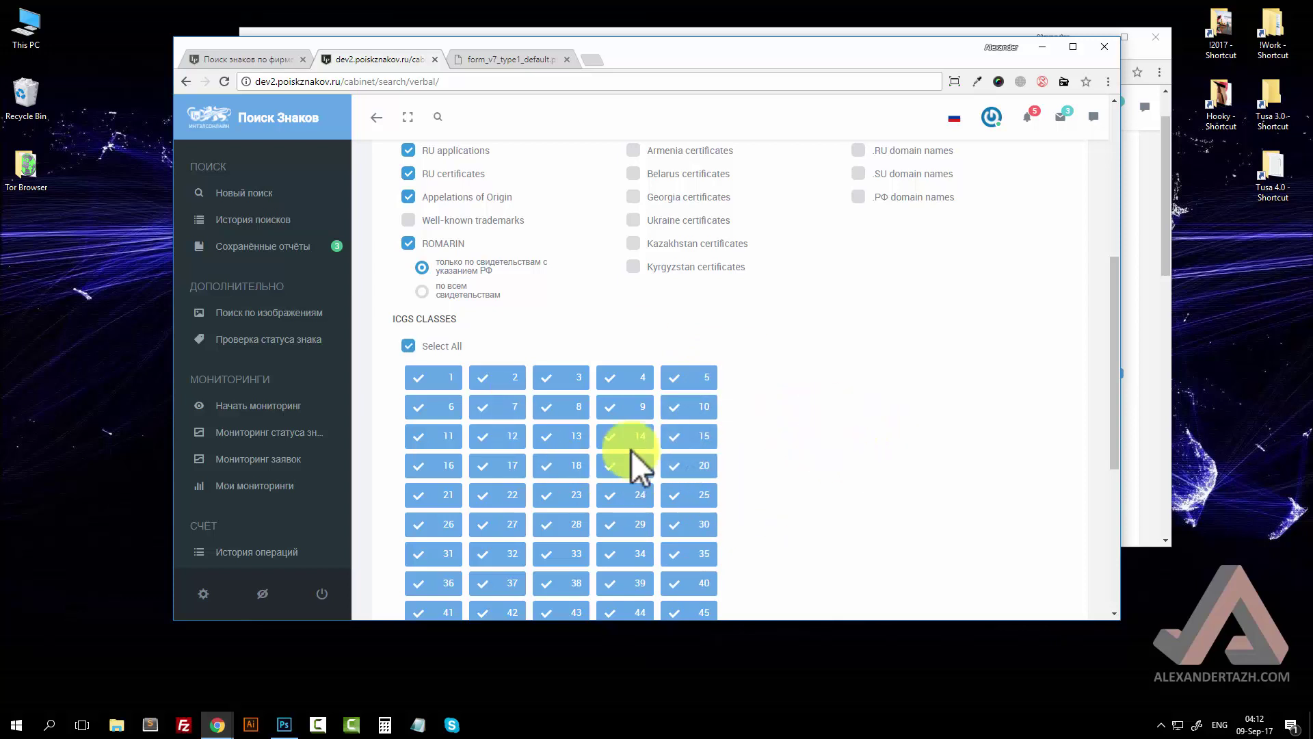
pyautogui.scroll(3, 815, 520)
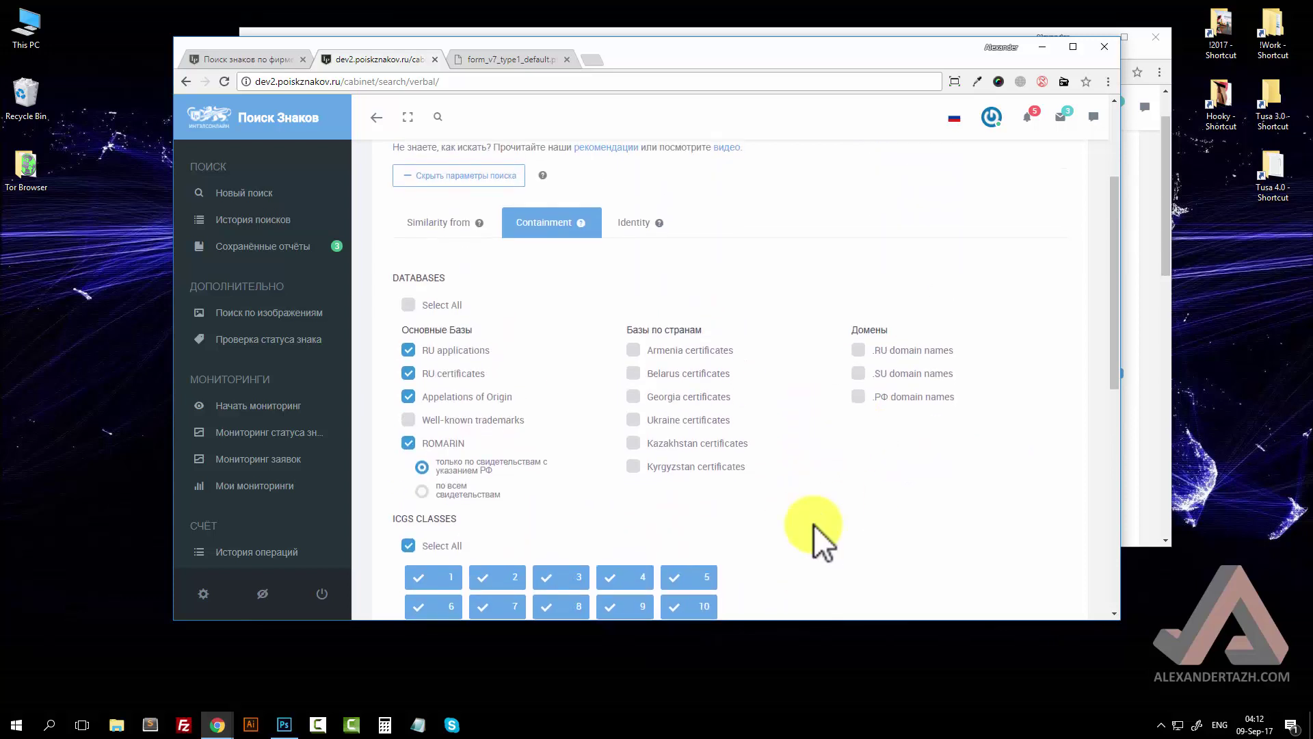
# Step: Switch the search form to the Identity match type and review its databases, ICGS classes and additional options
pyautogui.scroll(-6, 814, 527)
pyautogui.scroll(4, 752, 444)
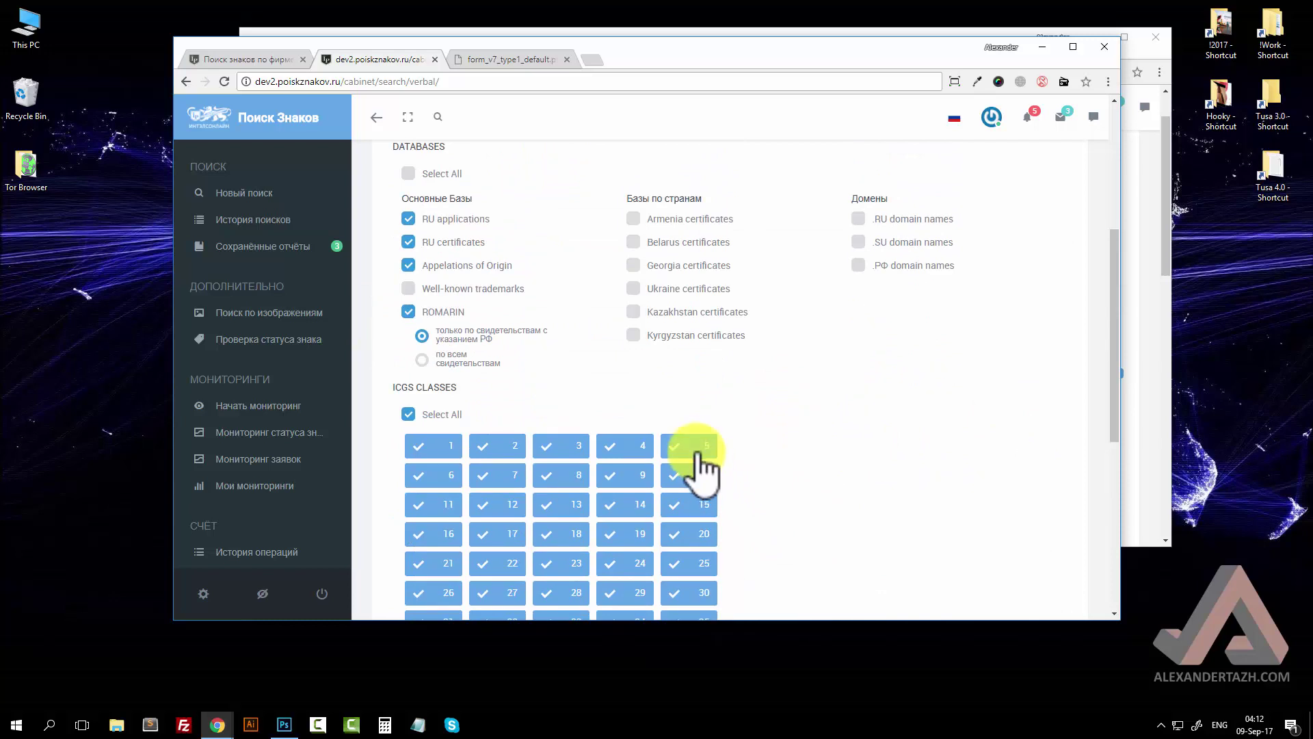
pyautogui.scroll(4, 881, 534)
pyautogui.click(626, 368)
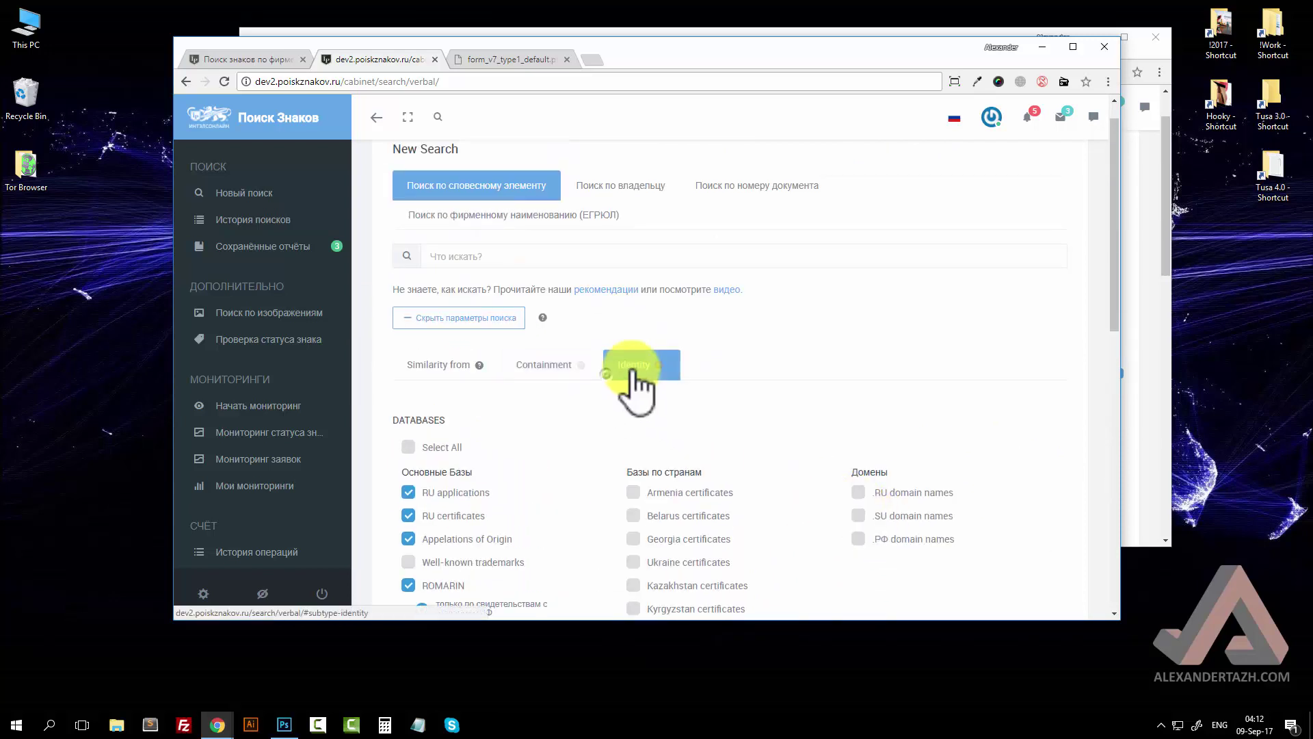
pyautogui.moveTo(661, 366)
pyautogui.scroll(-10, 786, 472)
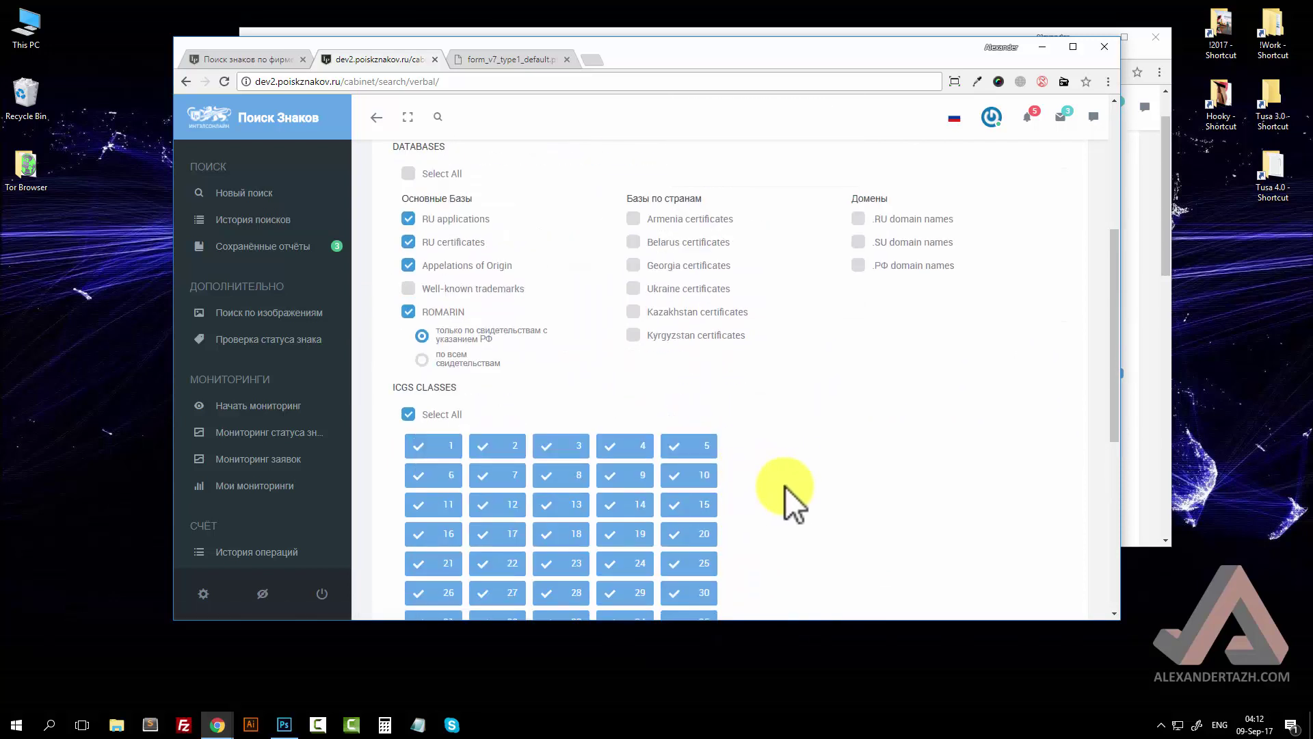
pyautogui.scroll(10, 798, 480)
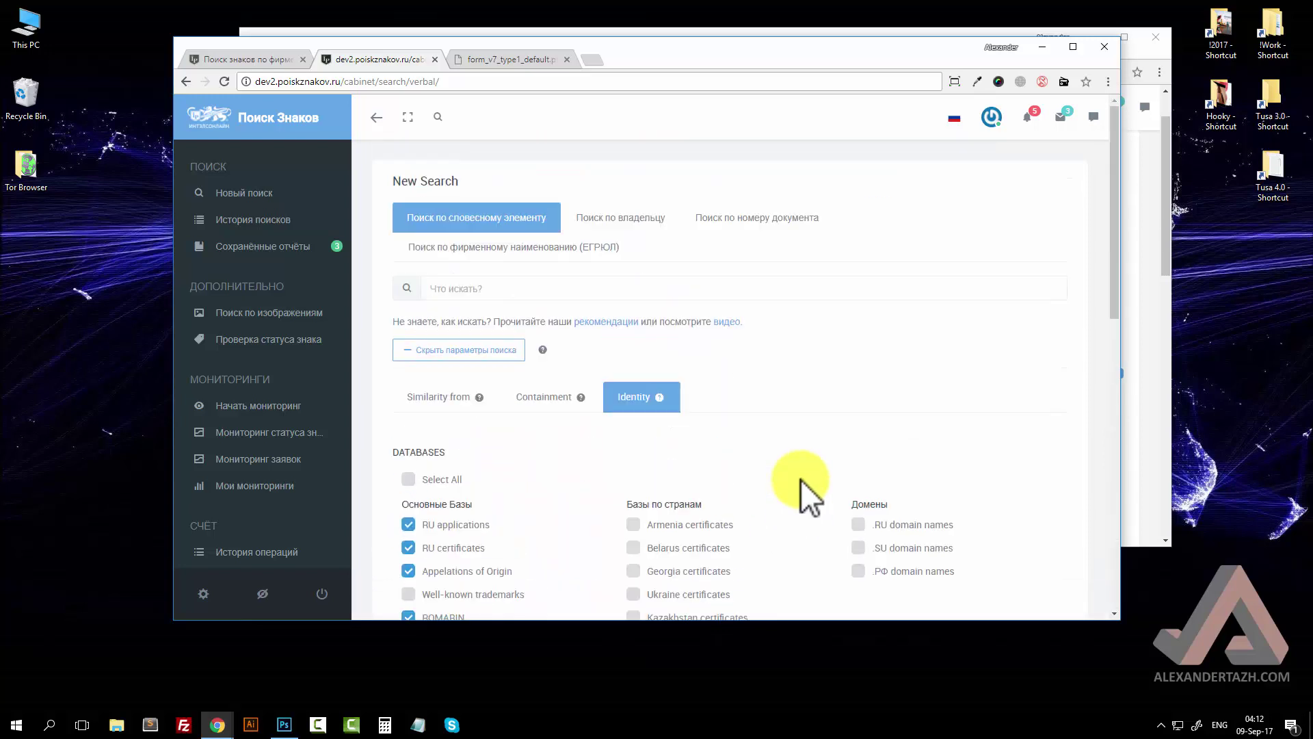
pyautogui.scroll(-8, 802, 478)
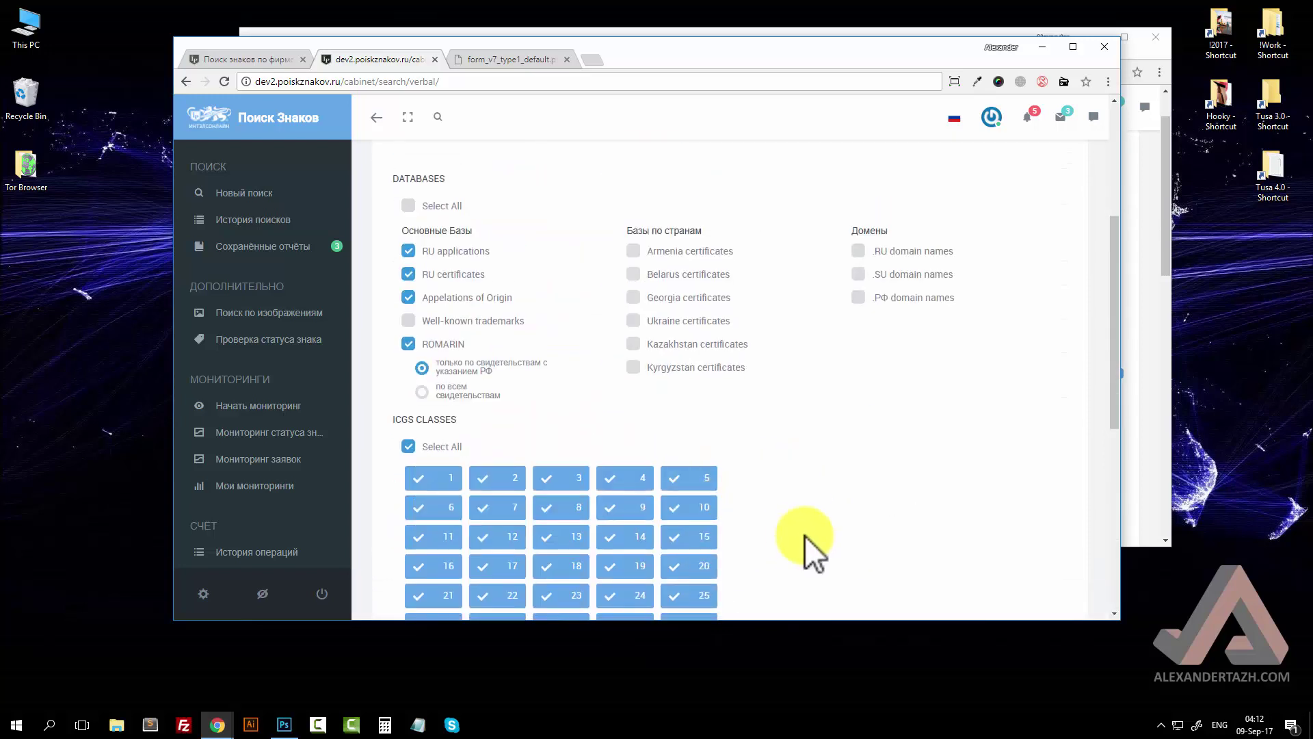
pyautogui.scroll(3, 801, 394)
pyautogui.scroll(-5, 810, 398)
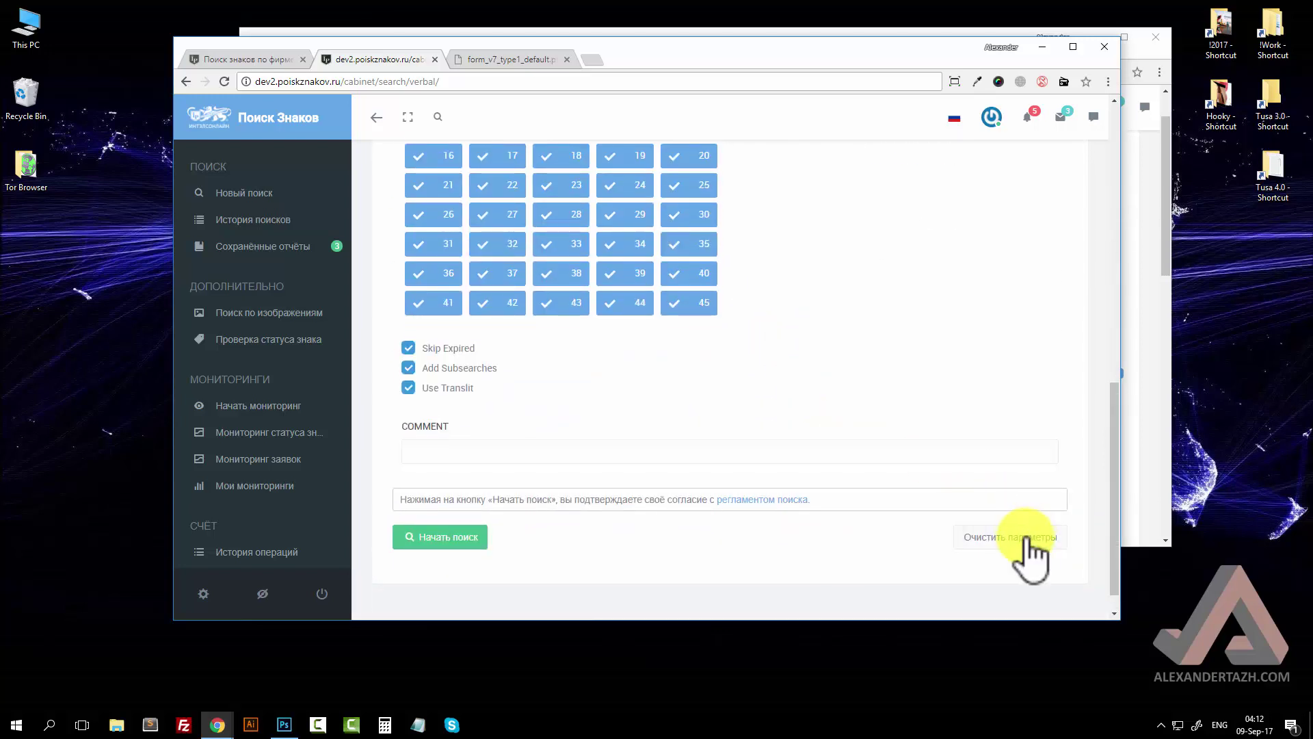
# Step: Clear the search parameters and review the databases and classes of the Containment search
pyautogui.click(1023, 551)
pyautogui.scroll(-10, 862, 355)
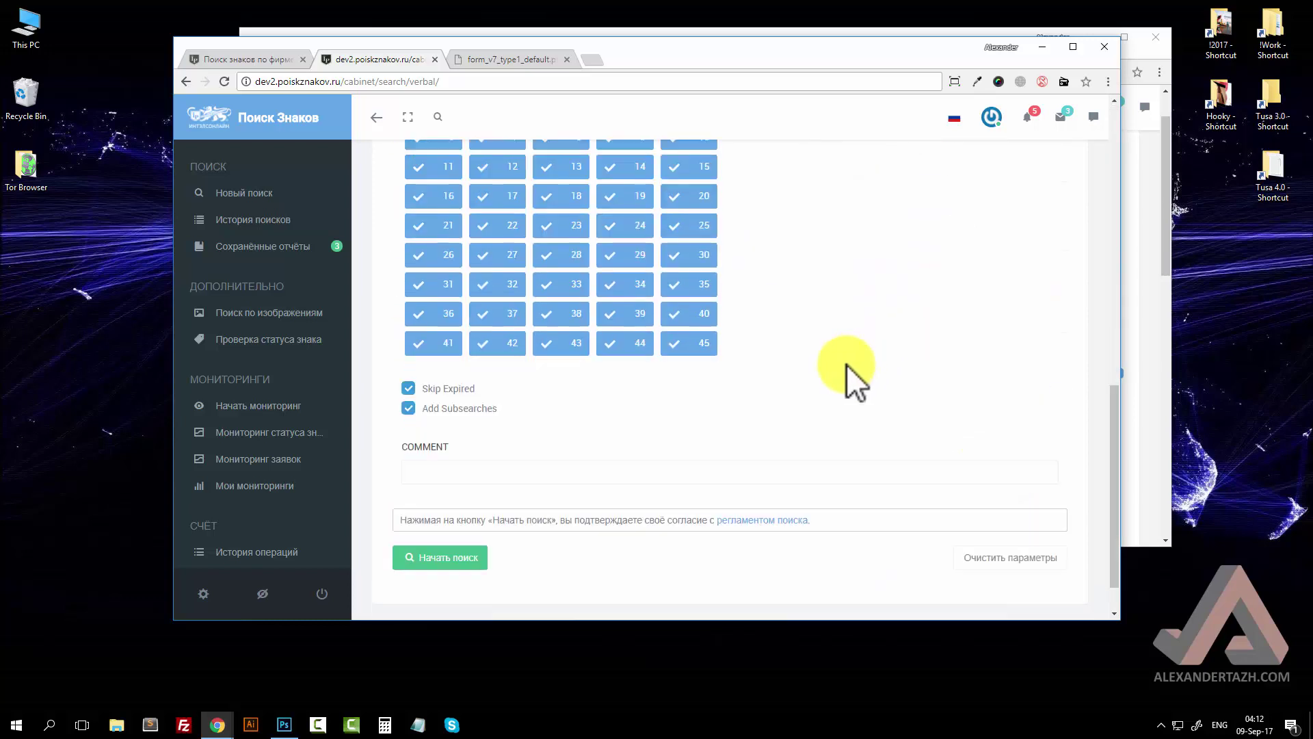
pyautogui.scroll(8, 782, 356)
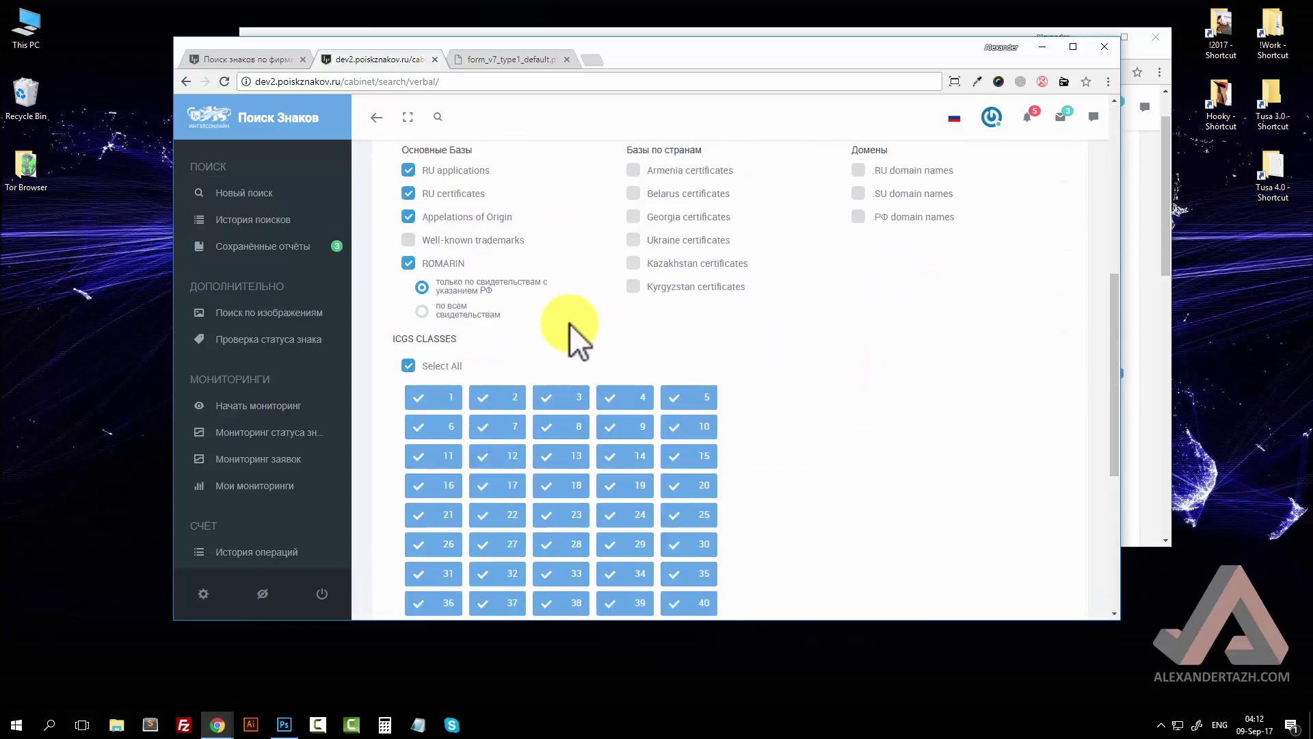
pyautogui.scroll(-8, 794, 495)
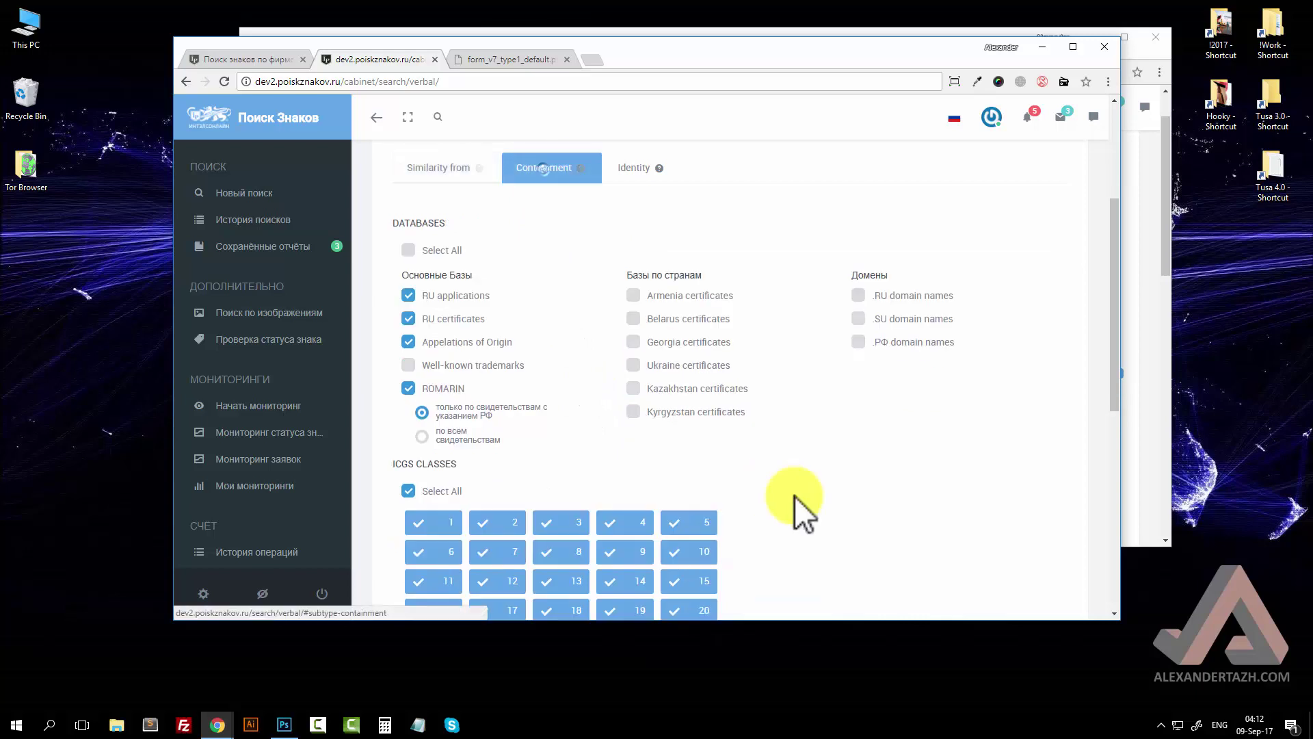
pyautogui.scroll(8, 810, 487)
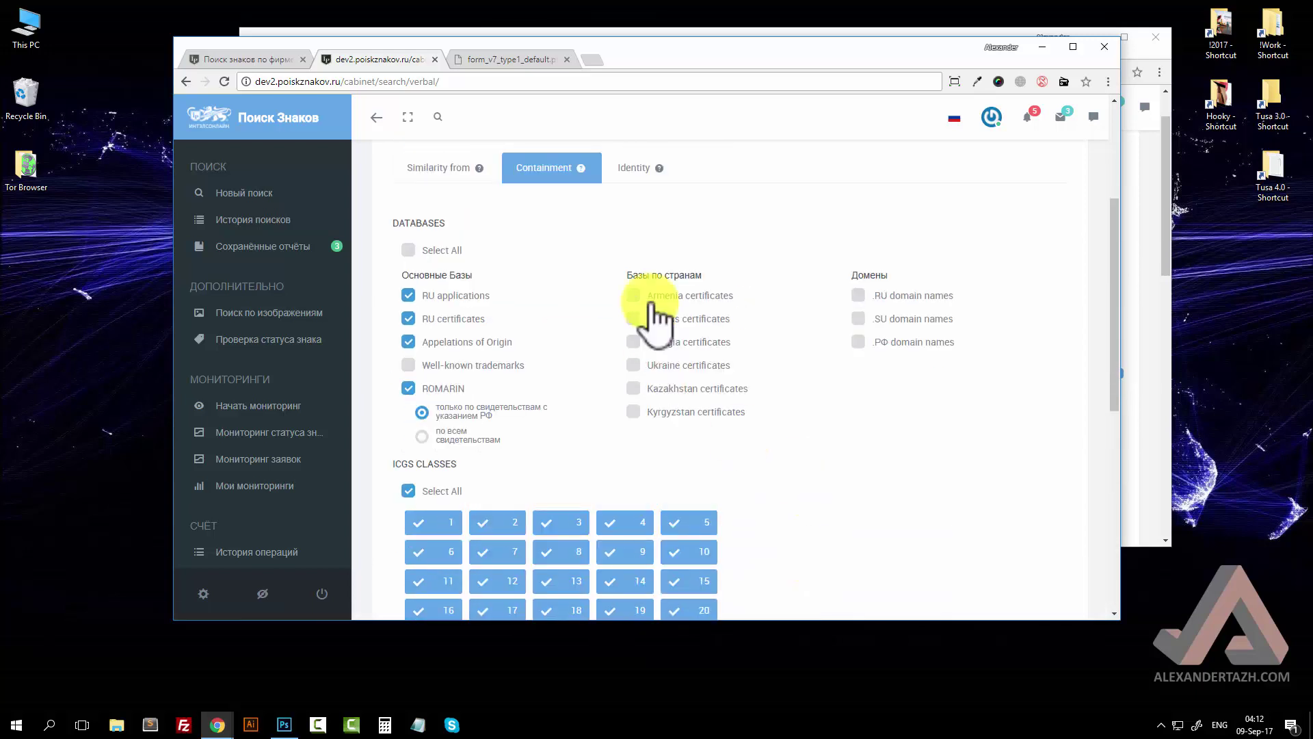
# Step: Switch to the Identity search and test its Use Translit option by turning it on and off again
pyautogui.click(640, 190)
pyautogui.scroll(-8, 826, 523)
pyautogui.scroll(10, 719, 506)
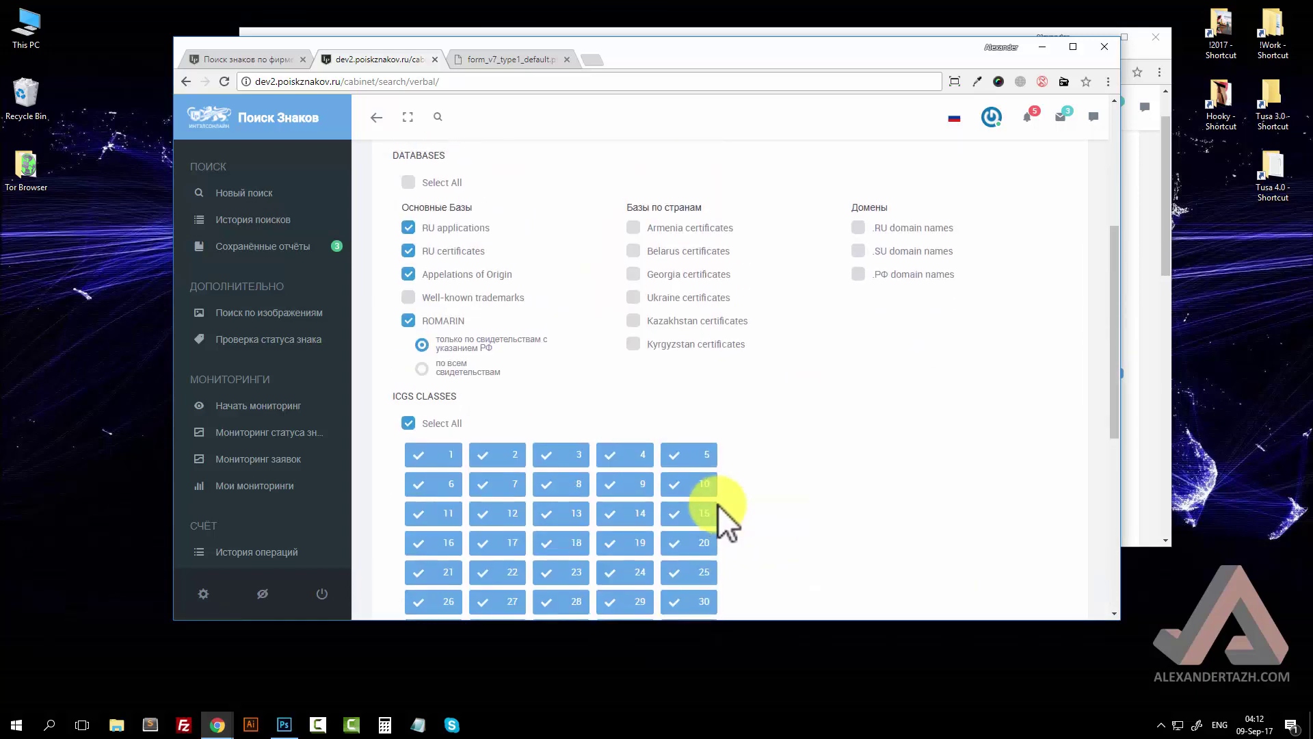
pyautogui.scroll(-10, 716, 505)
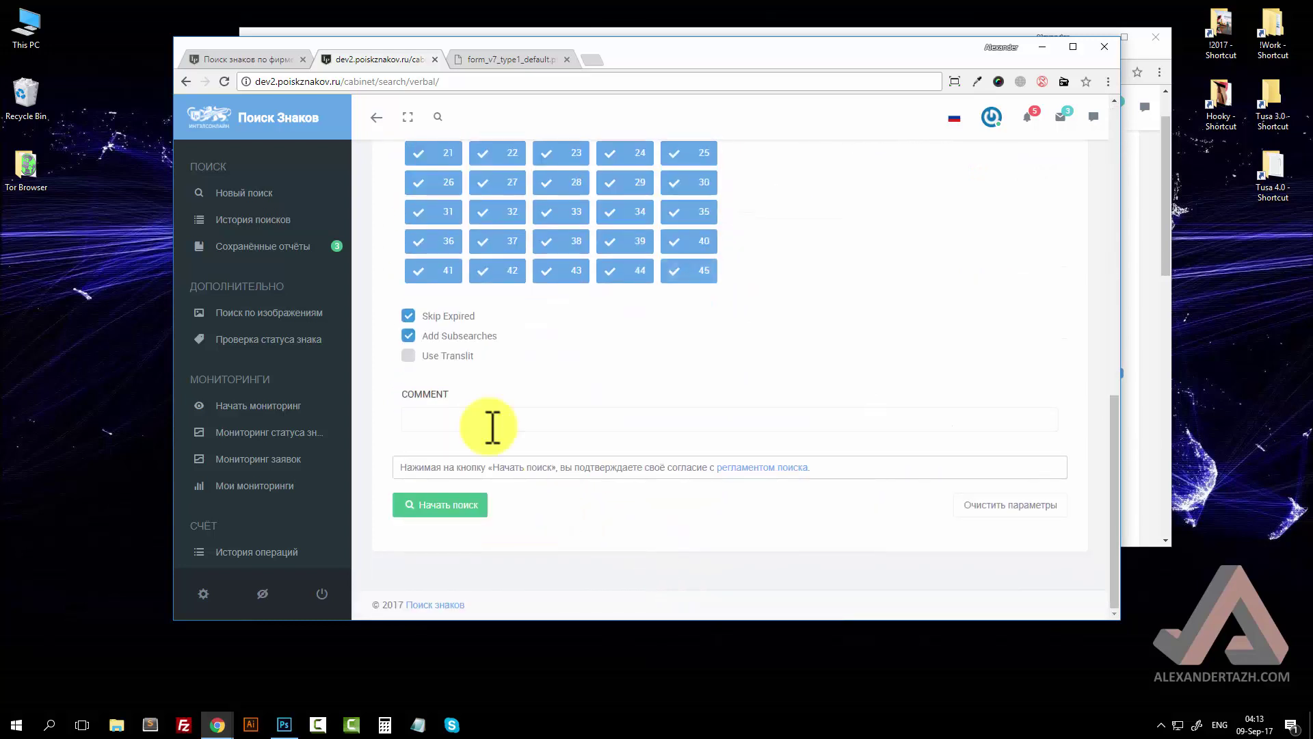
pyautogui.click(418, 357)
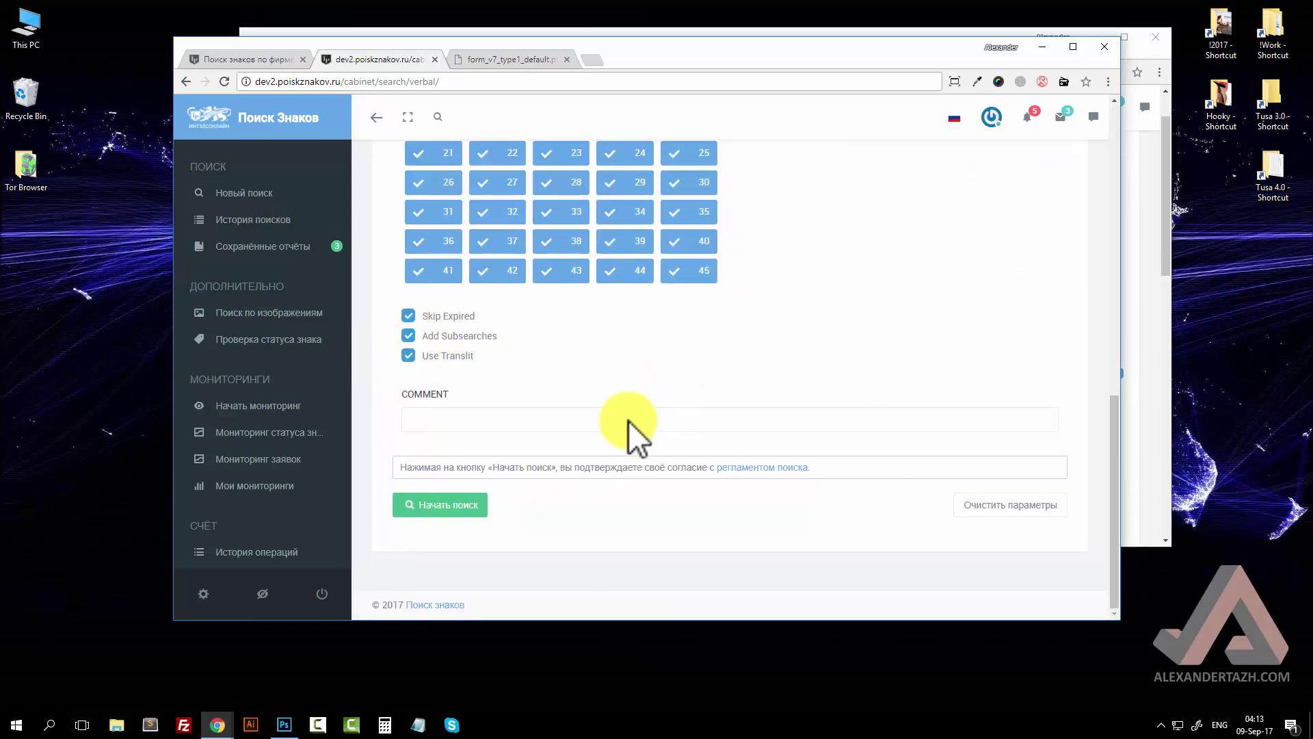
pyautogui.click(409, 356)
# Step: Return to the Containment search and turn on its Use Translit option
pyautogui.scroll(1, 818, 336)
pyautogui.scroll(8, 593, 314)
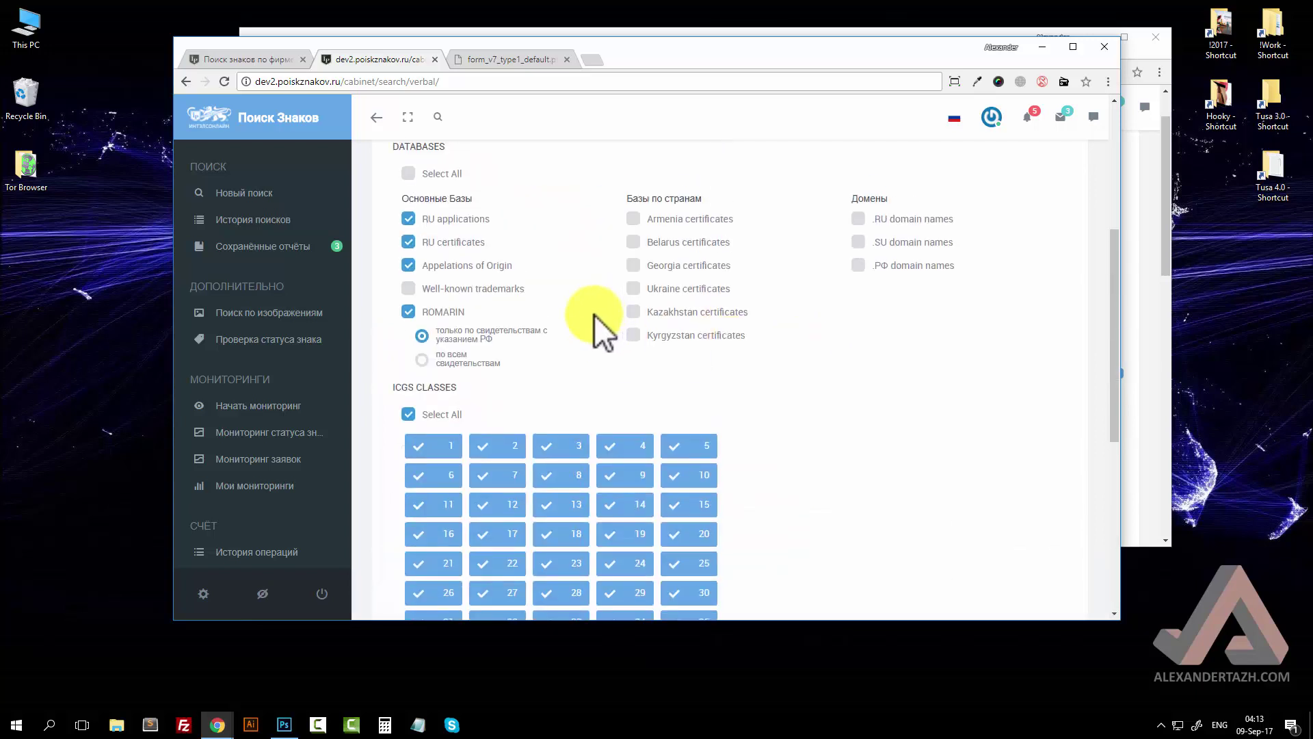
pyautogui.click(549, 405)
pyautogui.scroll(-5, 848, 472)
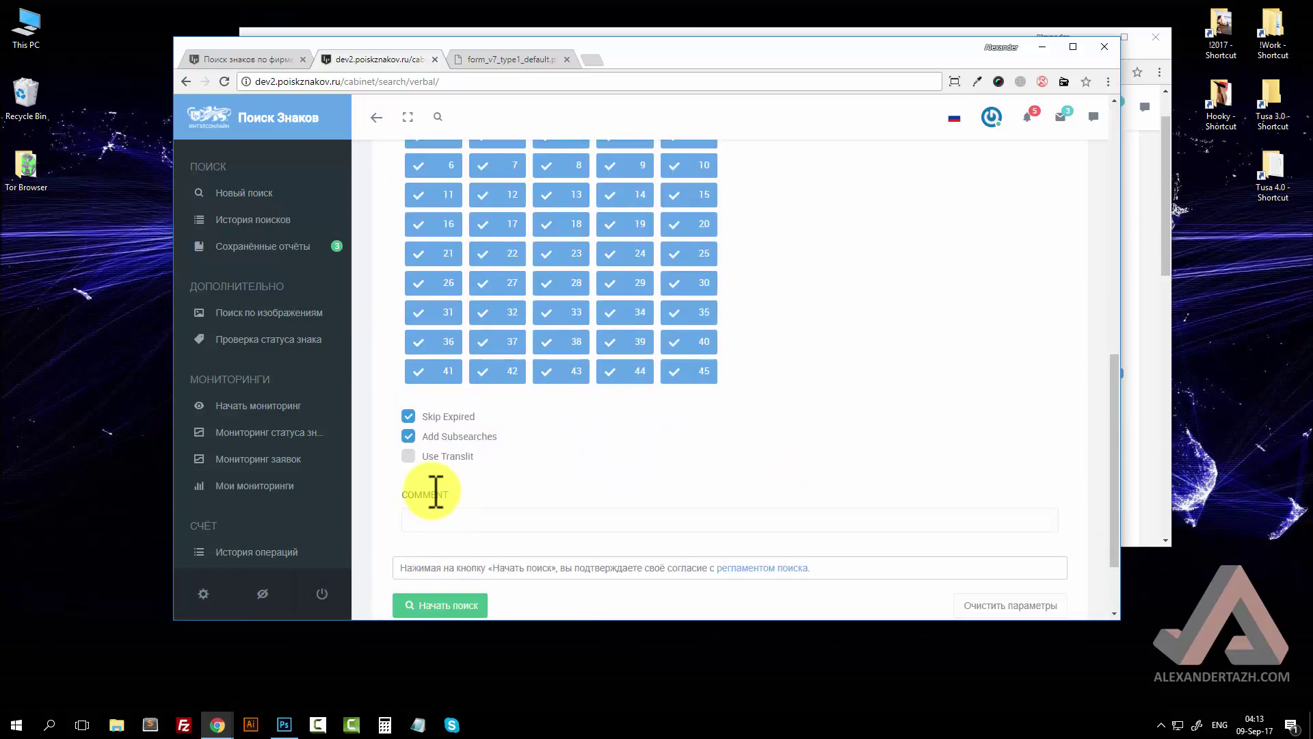
pyautogui.click(408, 456)
pyautogui.scroll(10, 858, 414)
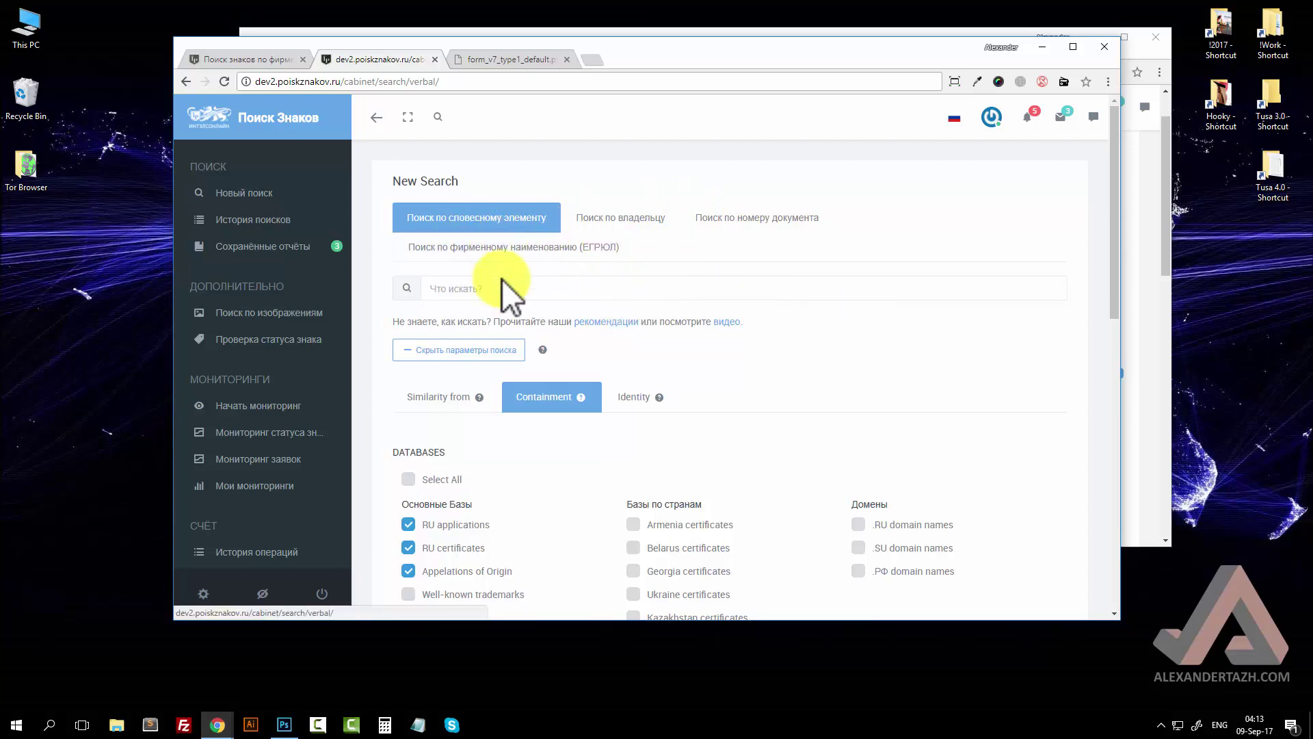
# Step: Inspect the page, preview it as an iPhone 5 mobile screen and move the Developer Tools window aside
pyautogui.rightClick(971, 186)
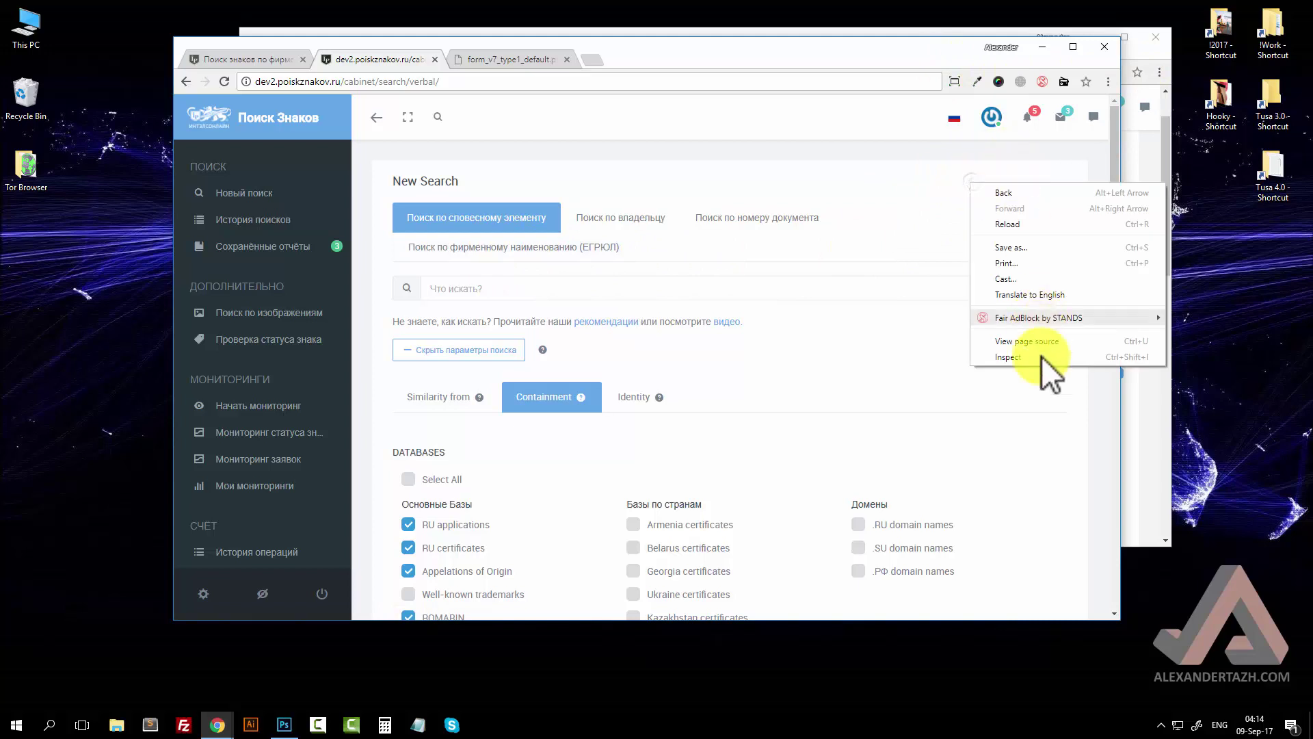
pyautogui.click(1048, 359)
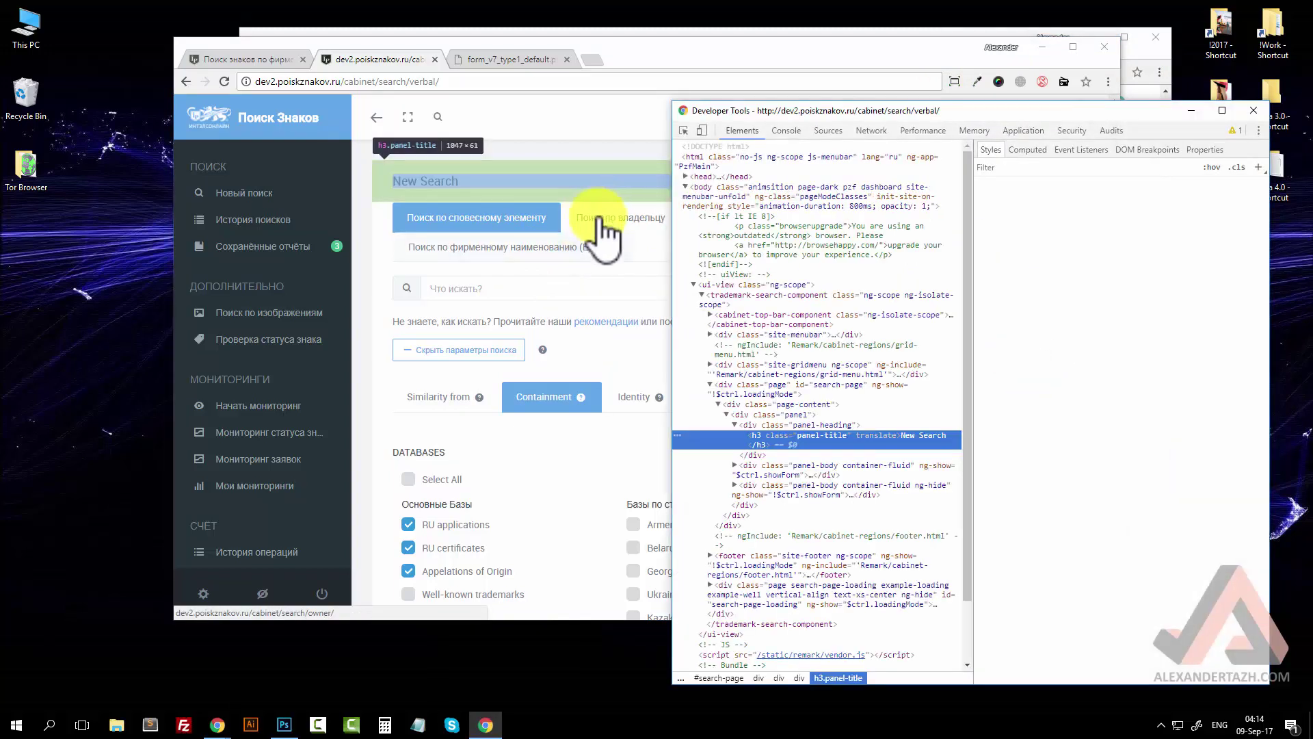
pyautogui.click(703, 130)
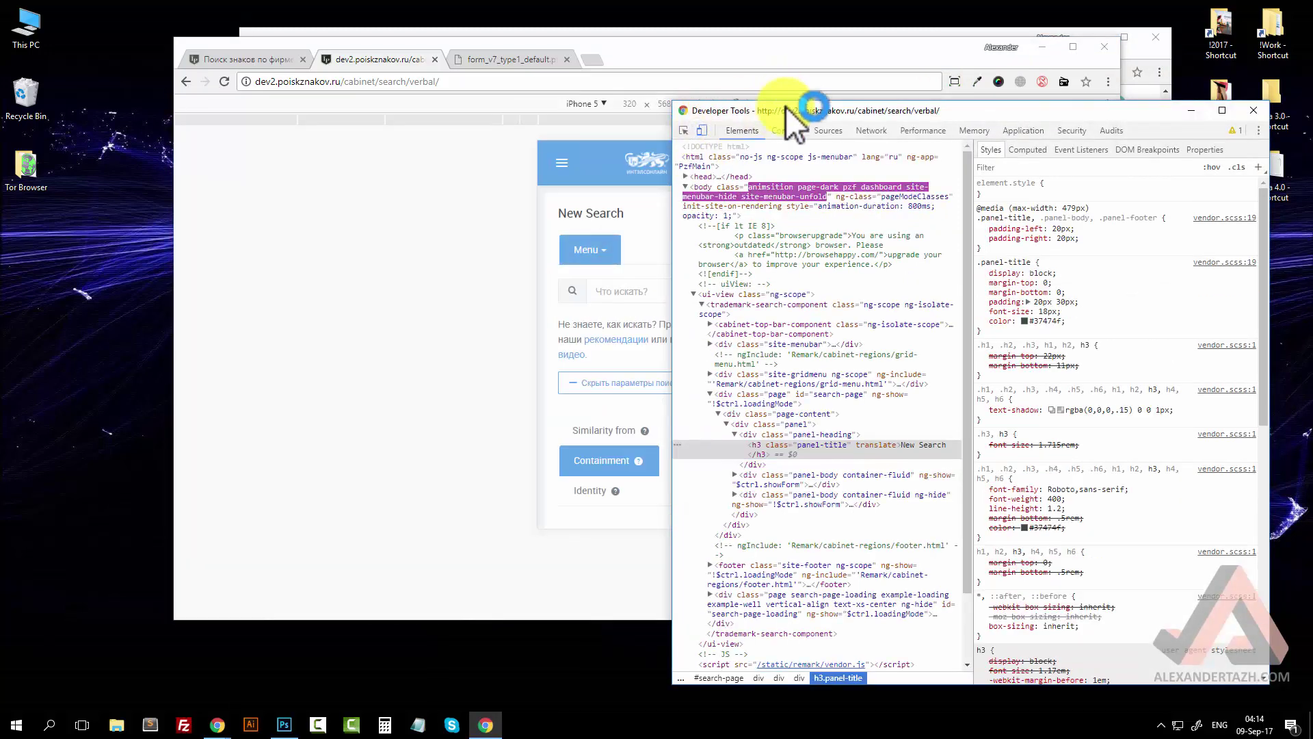
pyautogui.moveTo(792, 111); pyautogui.dragTo(911, 52)
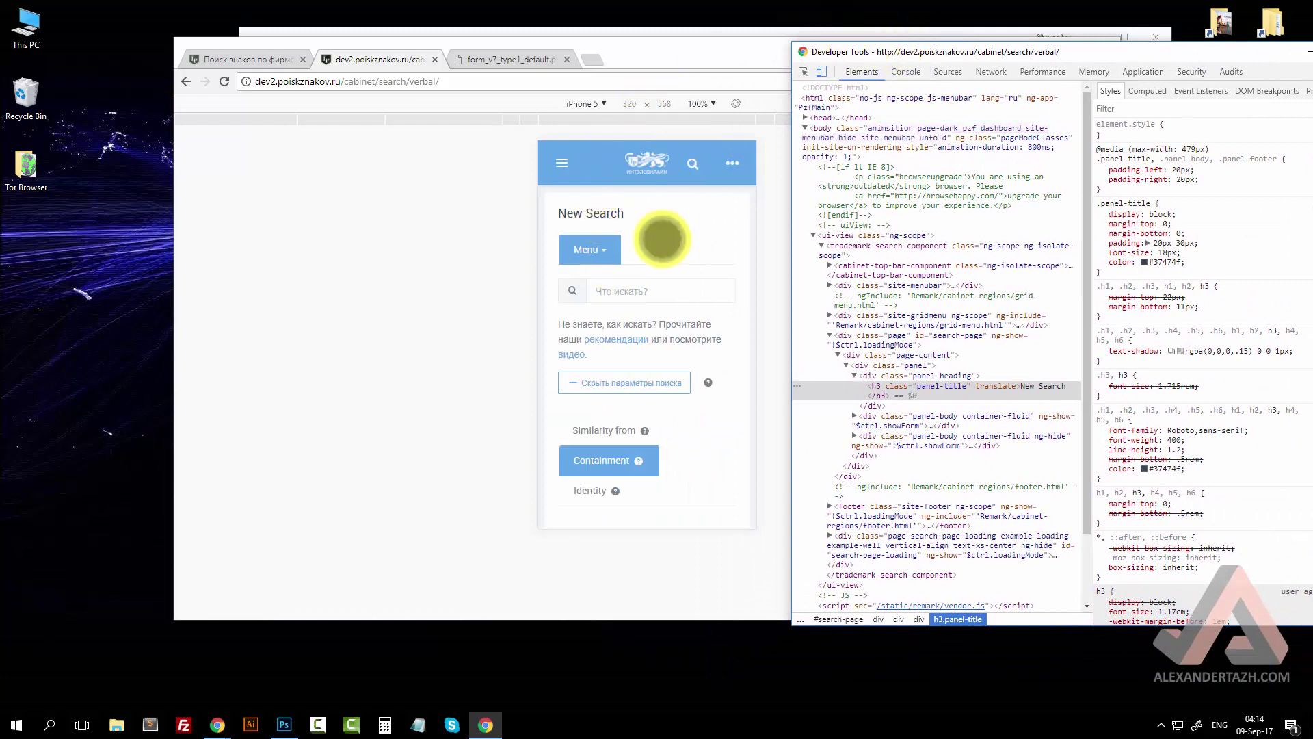
# Step: Examine the mobile layout of the databases, ICGS classes, additional options, comment field and search buttons down to the footer
pyautogui.click(643, 401)
pyautogui.scroll(-2, 657, 299)
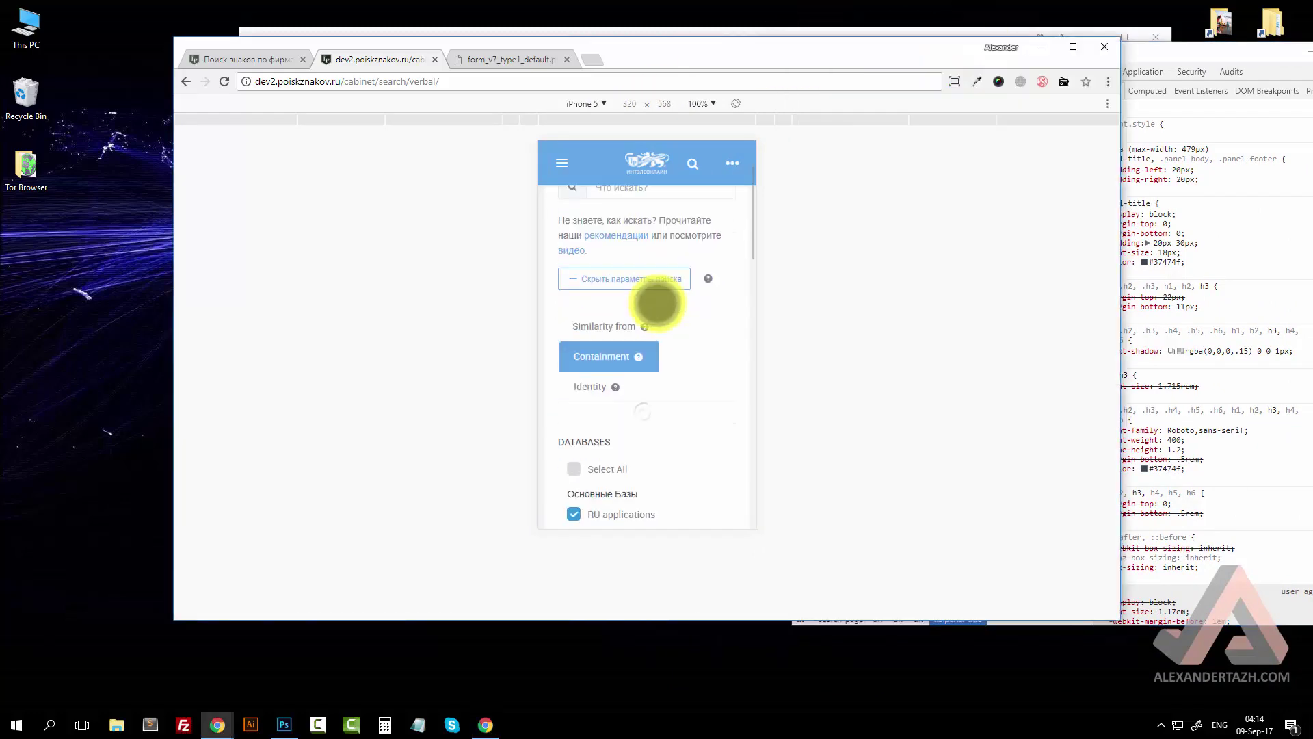
pyautogui.scroll(-2, 688, 392)
pyautogui.scroll(-10, 687, 392)
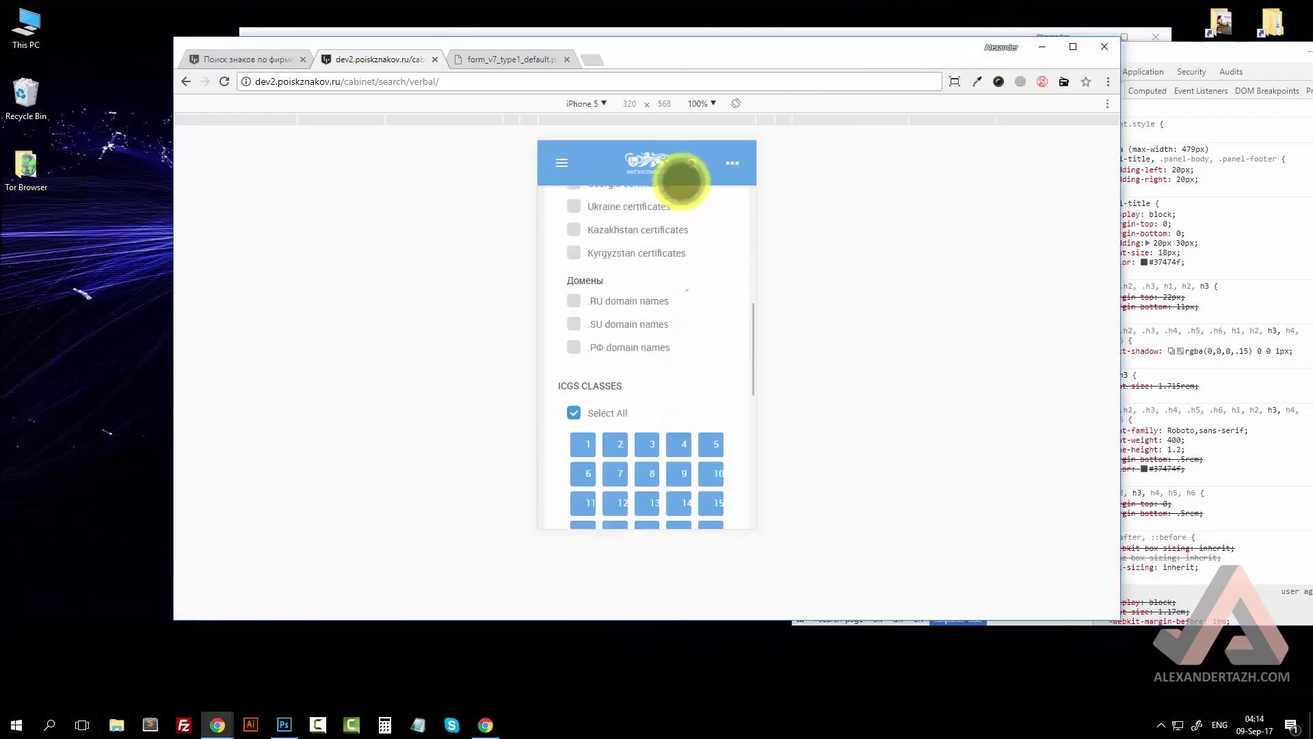
pyautogui.scroll(3, 614, 344)
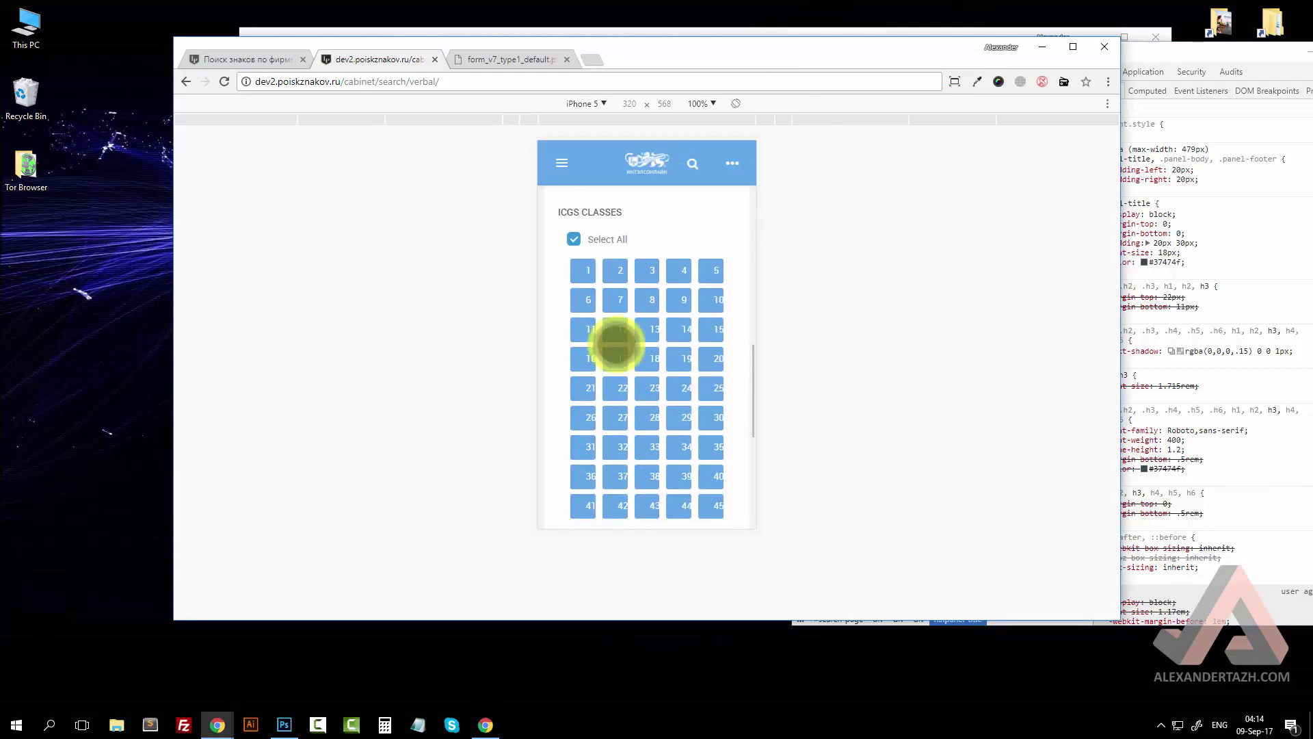
pyautogui.scroll(-1, 660, 445)
pyautogui.scroll(-4, 667, 410)
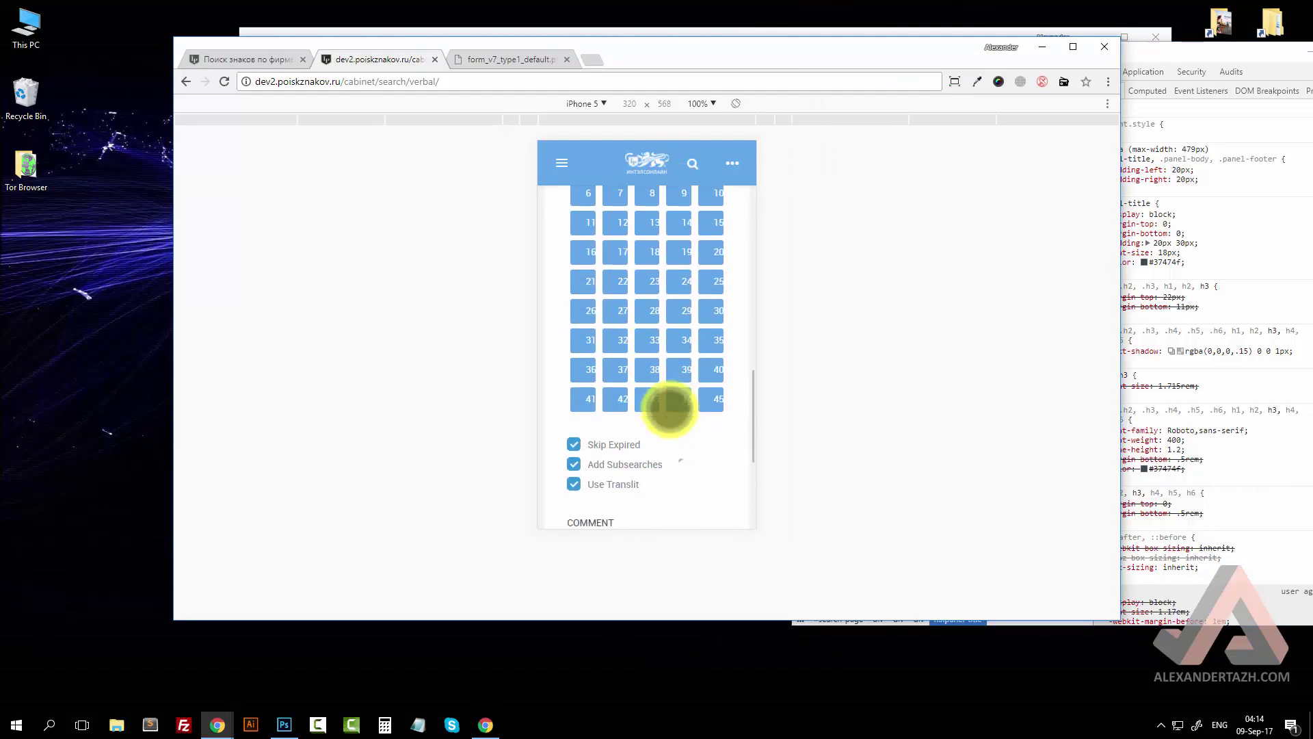
pyautogui.scroll(-2, 651, 342)
pyautogui.click(622, 391)
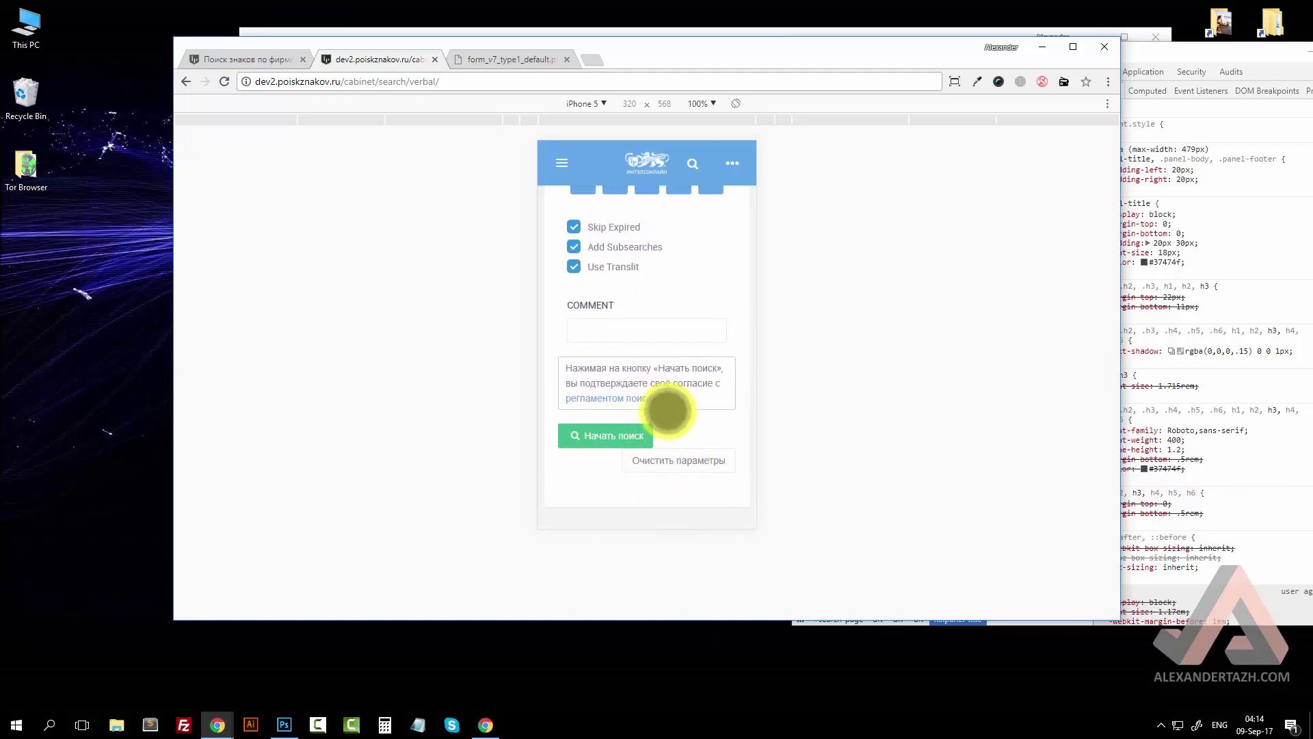
pyautogui.scroll(-1, 694, 397)
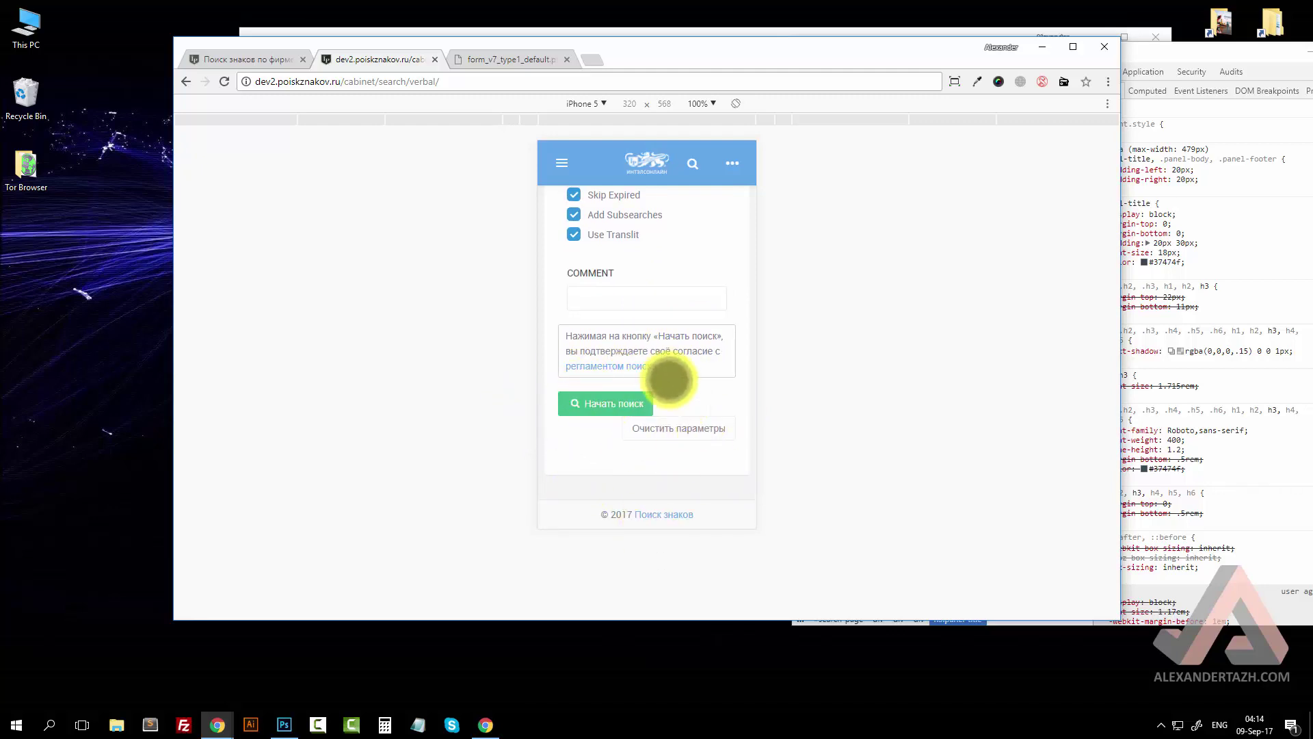
# Step: Review the mobile form again from its additional options back up to the match types and search field
pyautogui.scroll(3, 669, 379)
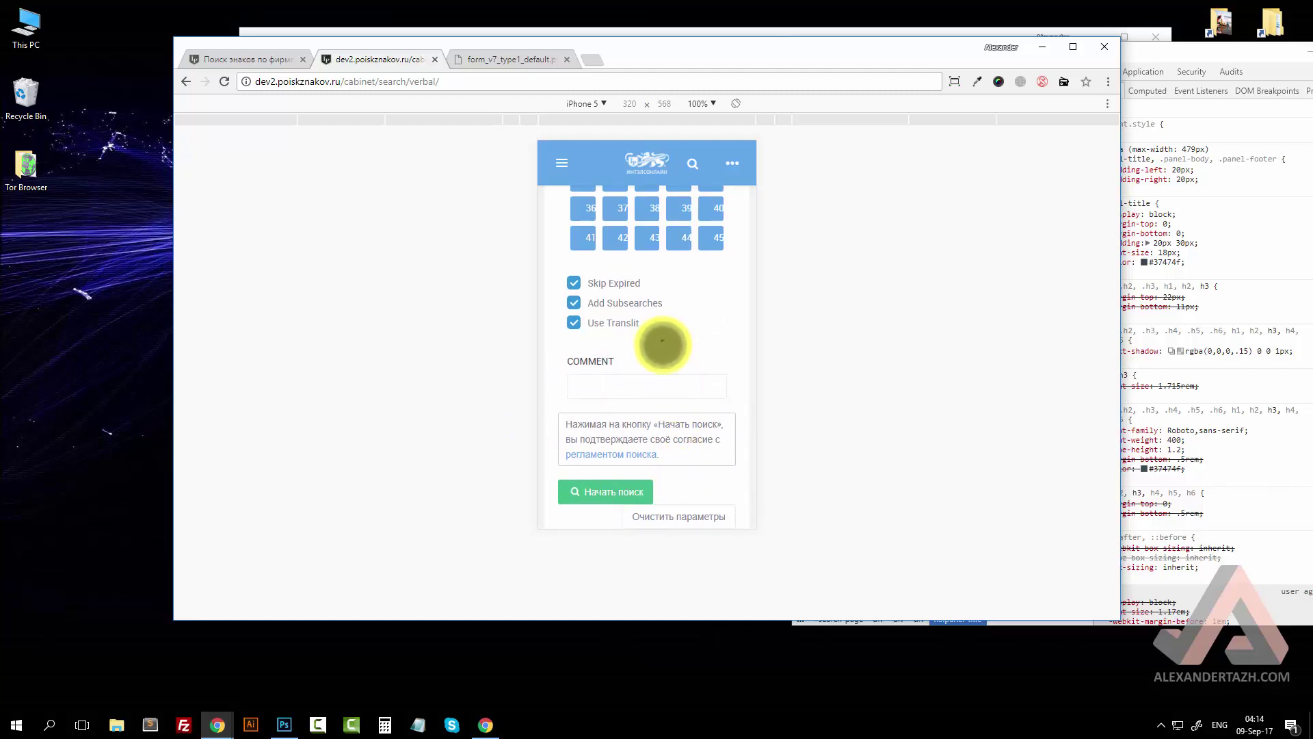
pyautogui.scroll(5, 662, 344)
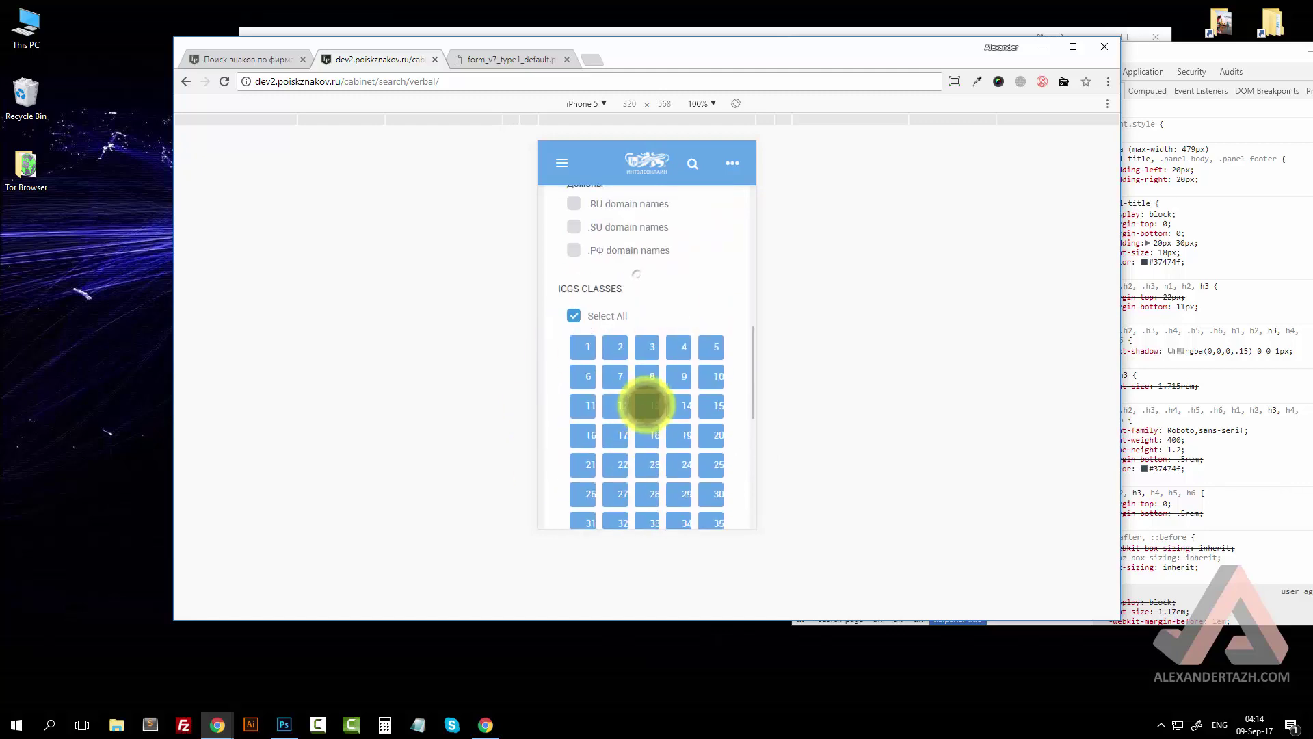
pyautogui.scroll(8, 646, 405)
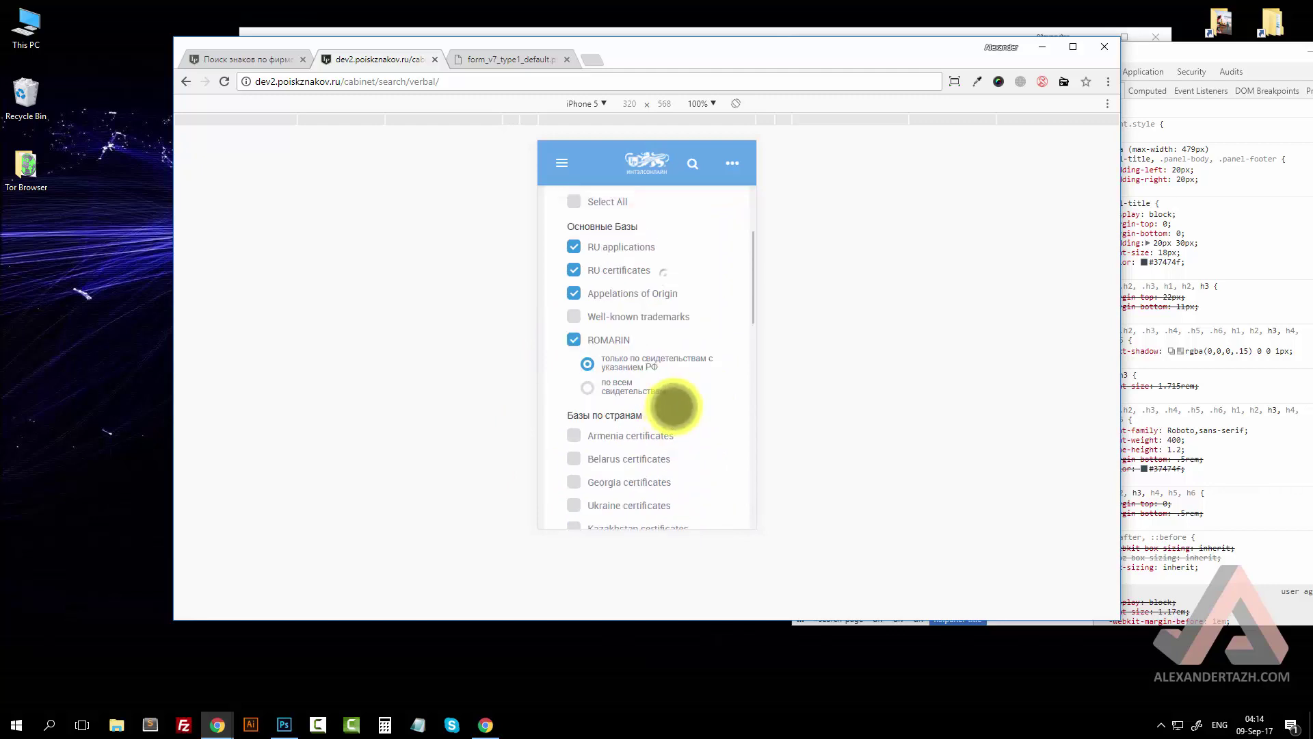
pyautogui.scroll(5, 674, 407)
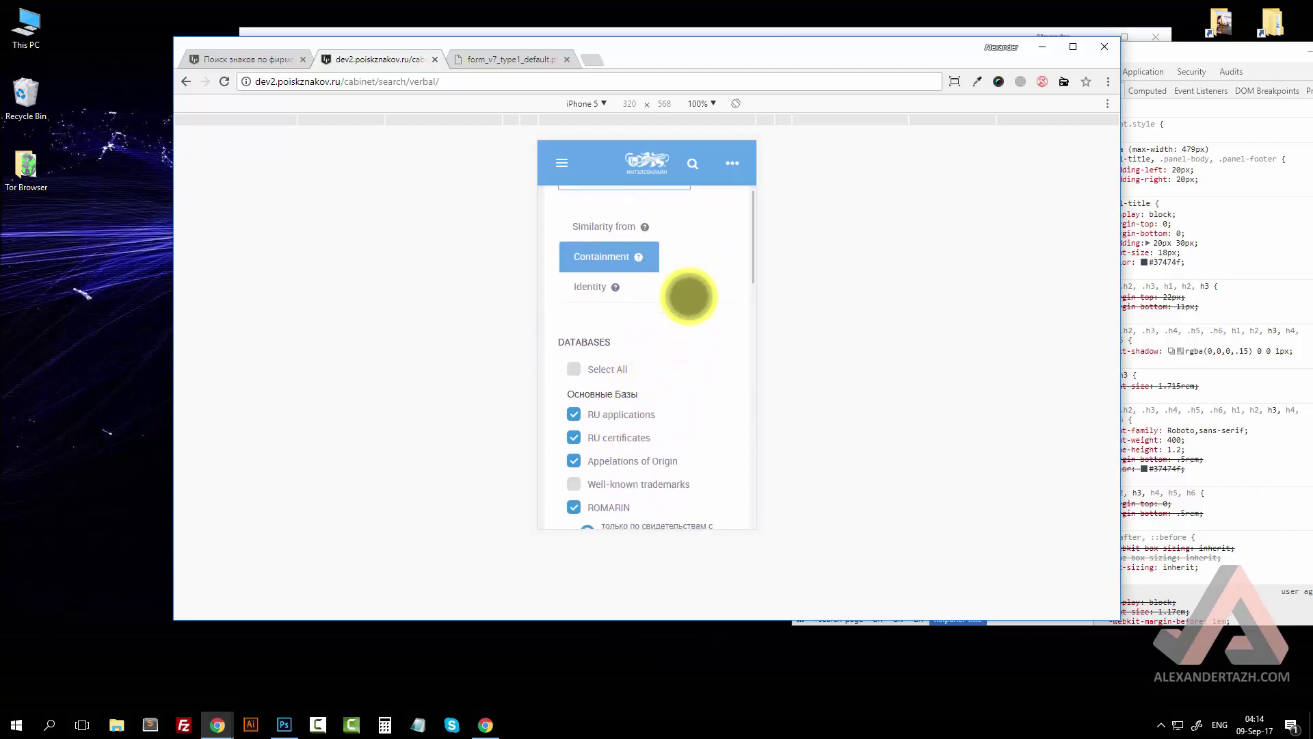
pyautogui.scroll(4, 688, 296)
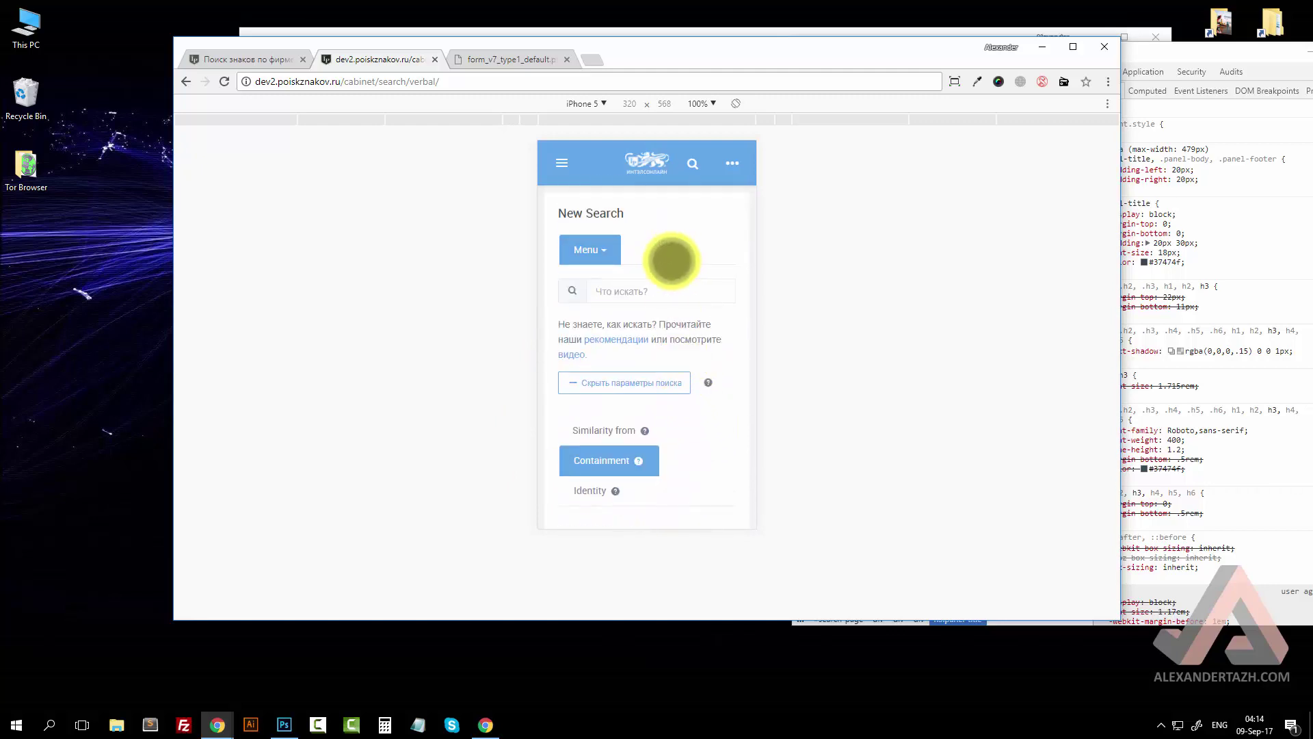
pyautogui.scroll(-1, 572, 272)
pyautogui.scroll(1, 698, 452)
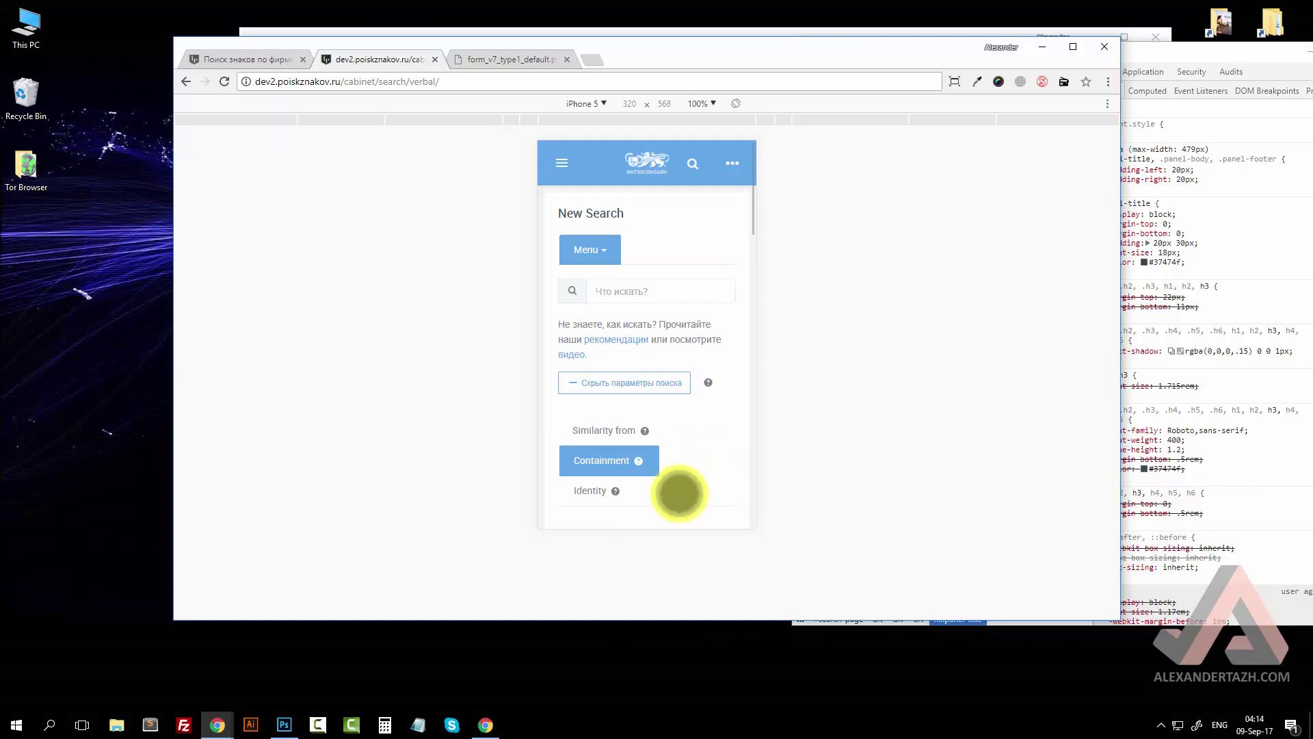
# Step: Test the mobile search form's Menu drop-down by opening and closing it
pyautogui.click(609, 249)
pyautogui.click(607, 248)
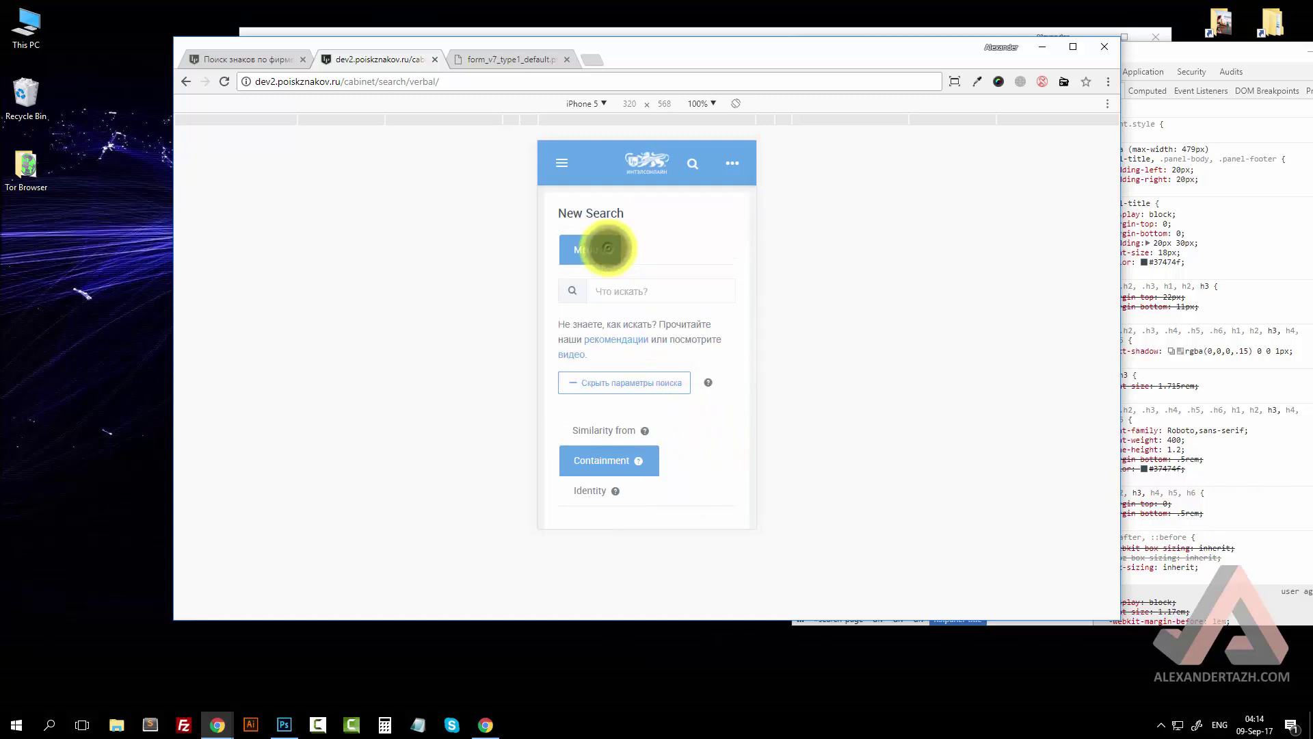
pyautogui.scroll(-1, 639, 342)
pyautogui.scroll(1, 656, 393)
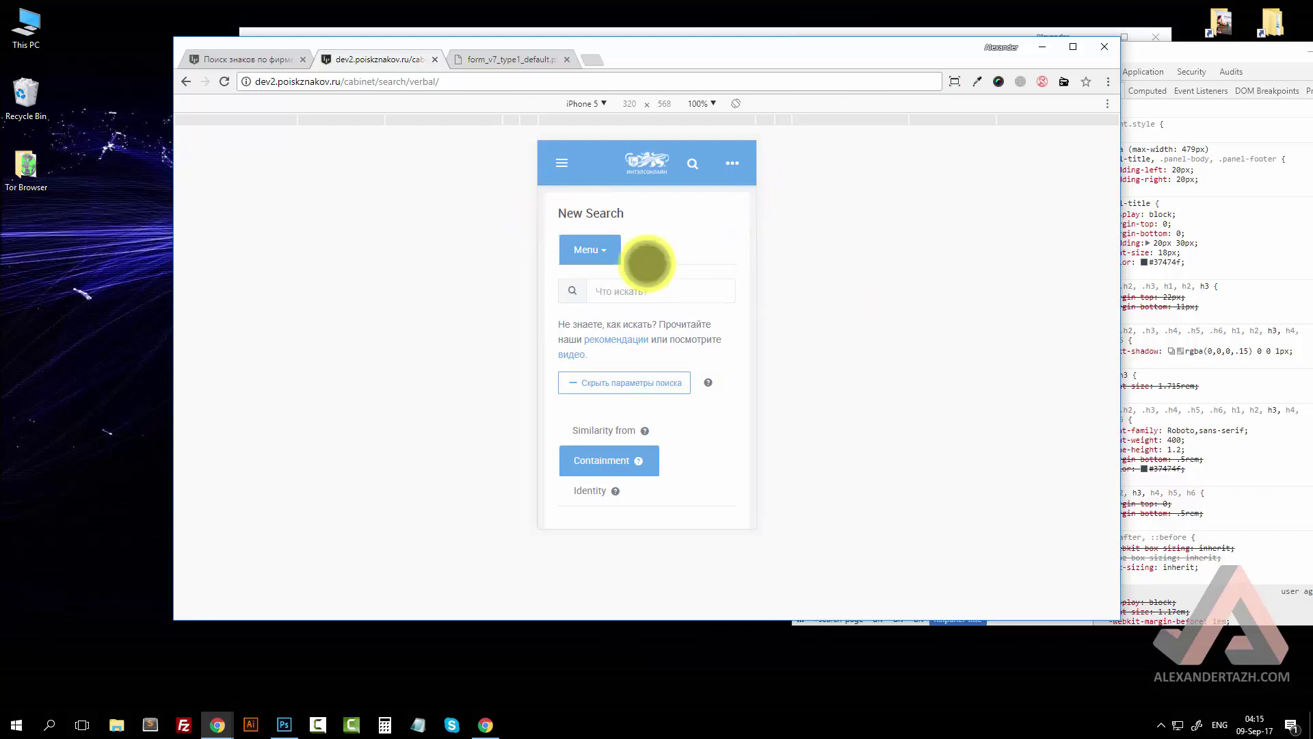
# Step: Examine the mobile form from the search field and match types to the domain databases and ICGS classes
pyautogui.scroll(-5, 684, 239)
pyautogui.scroll(-5, 688, 365)
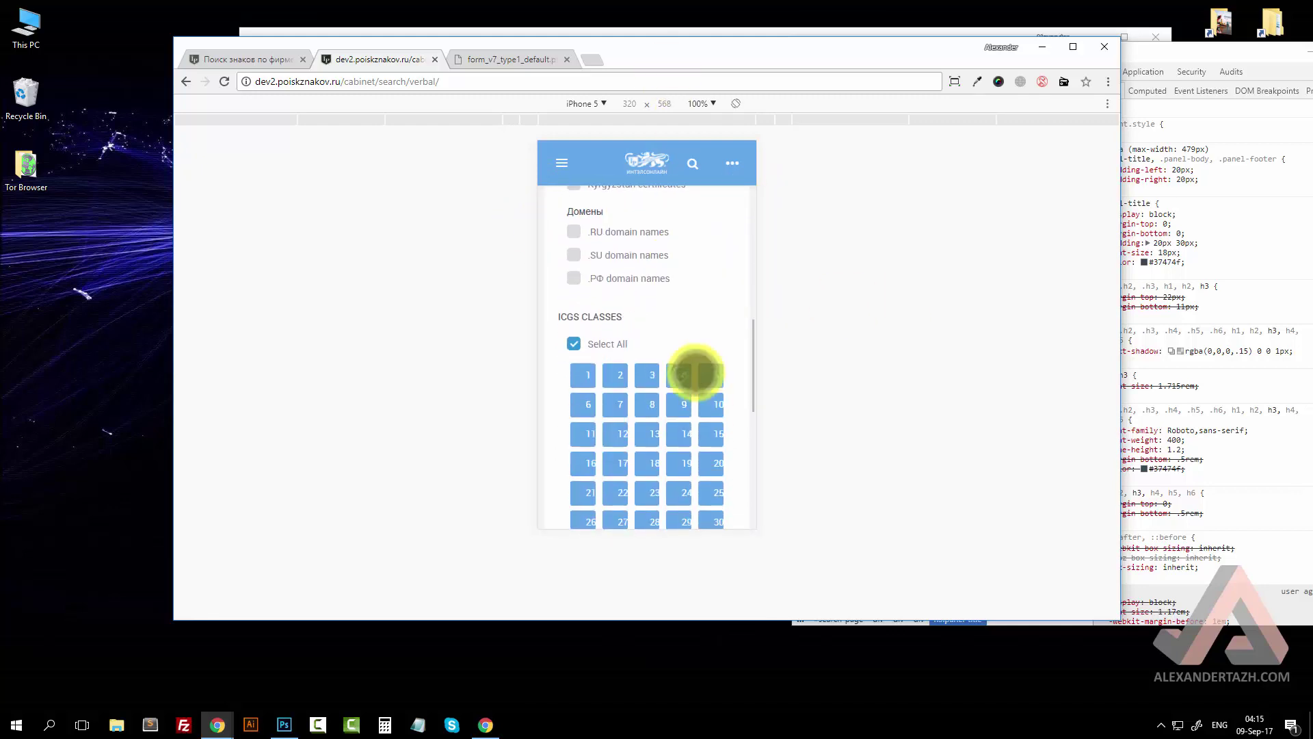
pyautogui.scroll(5, 695, 369)
pyautogui.scroll(-4, 704, 558)
pyautogui.scroll(10, 630, 291)
pyautogui.scroll(1, 630, 291)
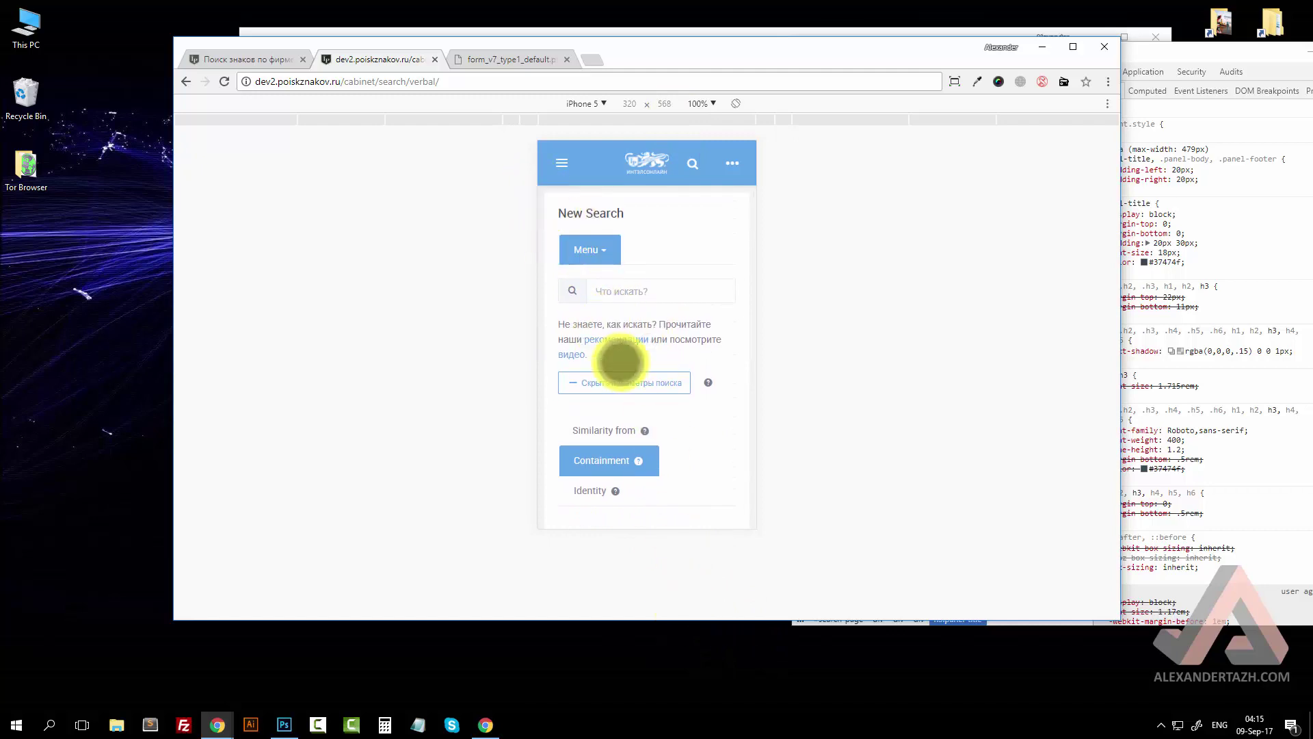
pyautogui.scroll(-1, 659, 372)
pyautogui.scroll(1, 630, 479)
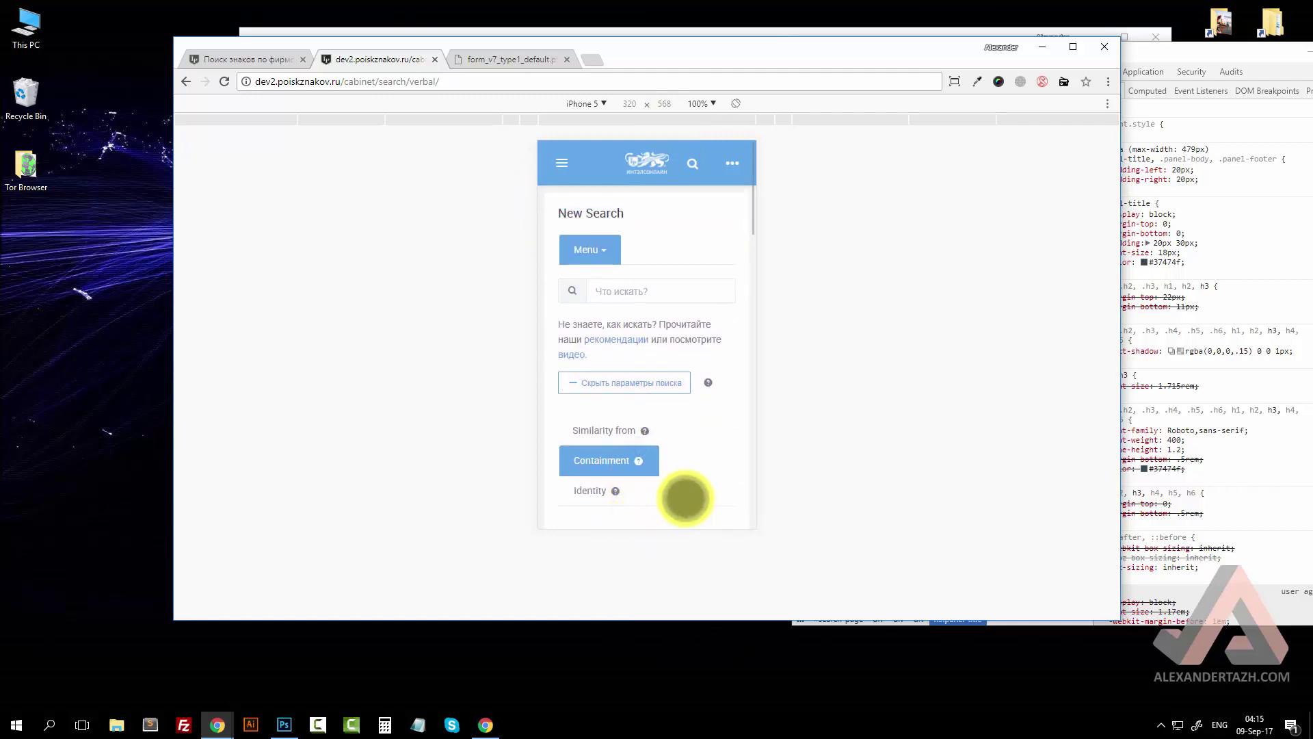
# Step: Review the whole mobile form down to the comment field, search buttons and footer, and return to the match types
pyautogui.scroll(-4, 678, 342)
pyautogui.scroll(-10, 715, 309)
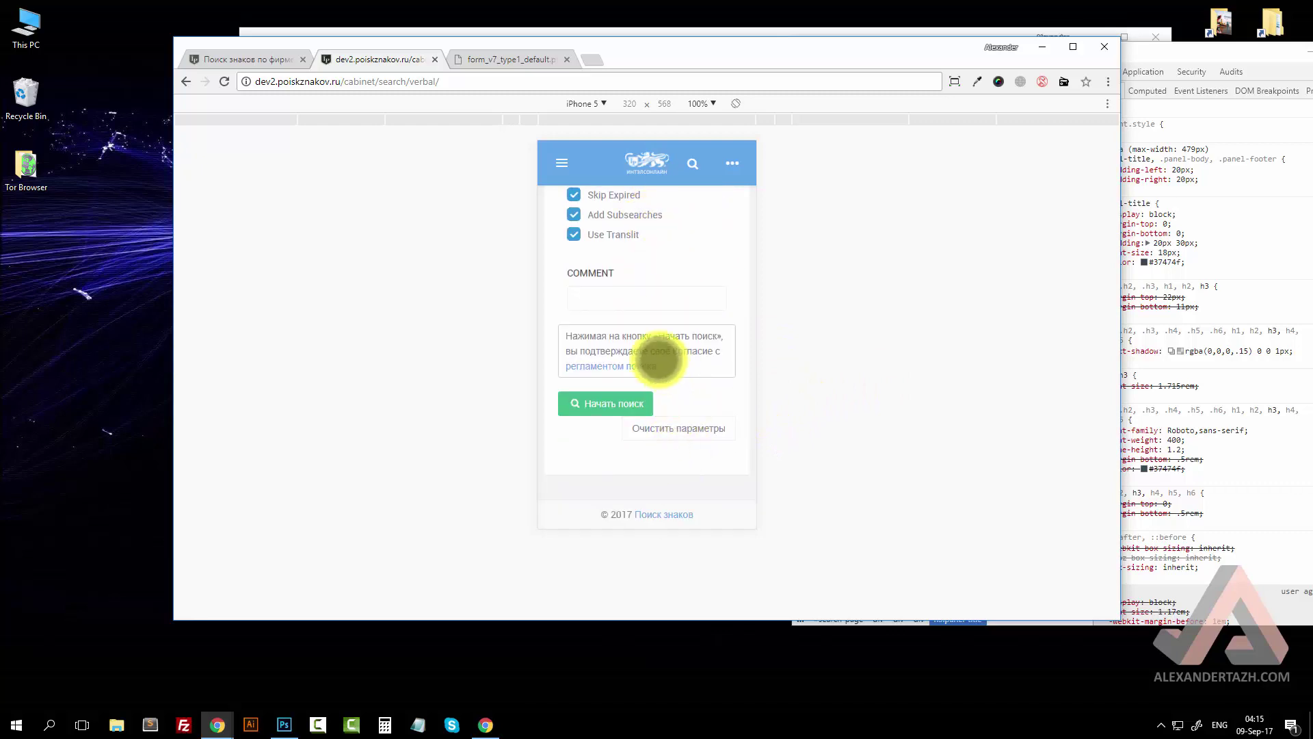
pyautogui.moveTo(686, 522); pyautogui.dragTo(656, 21)
pyautogui.scroll(15, 681, 234)
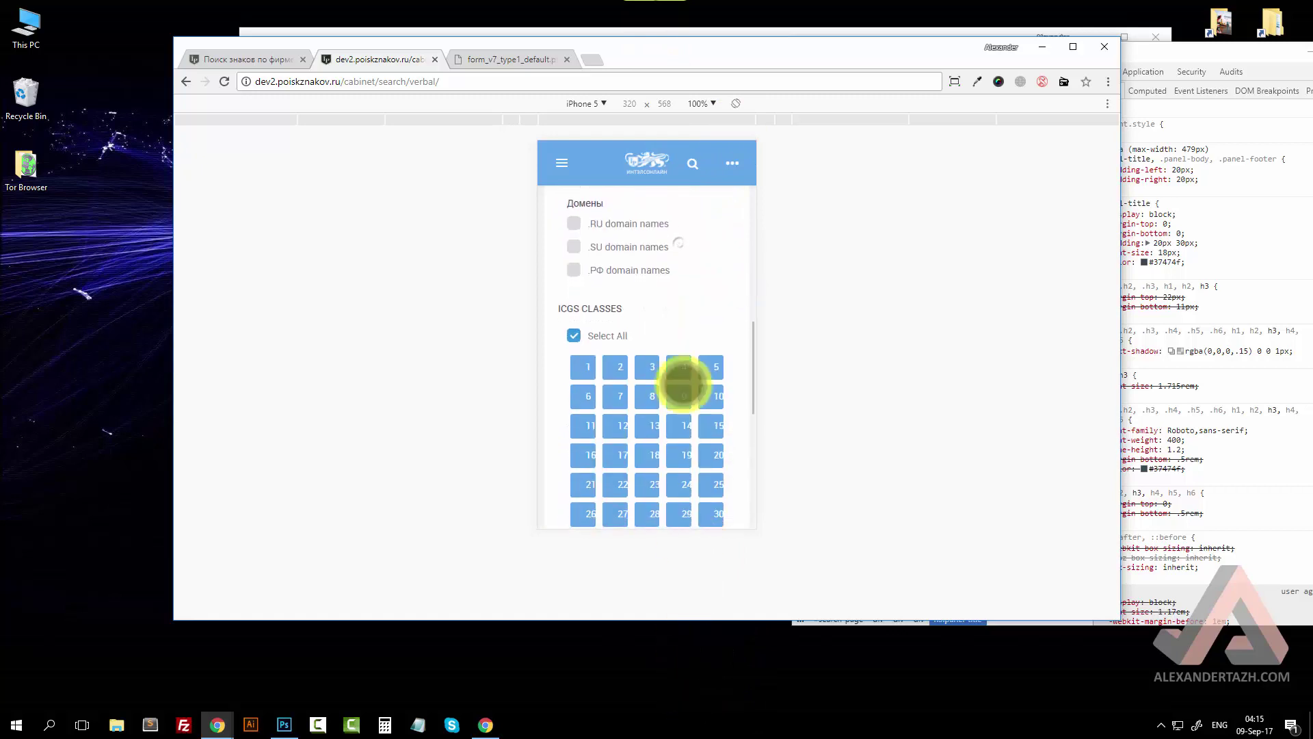
pyautogui.scroll(3, 681, 404)
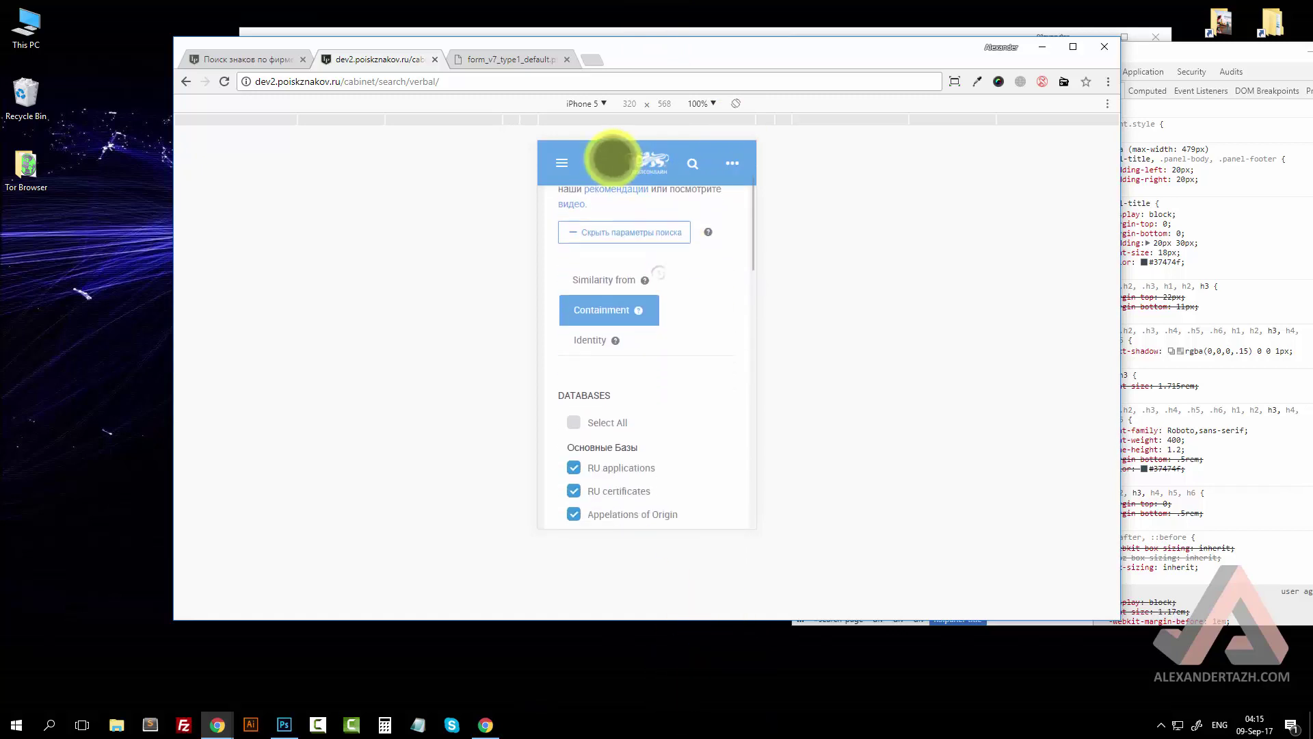
pyautogui.scroll(-3, 711, 198)
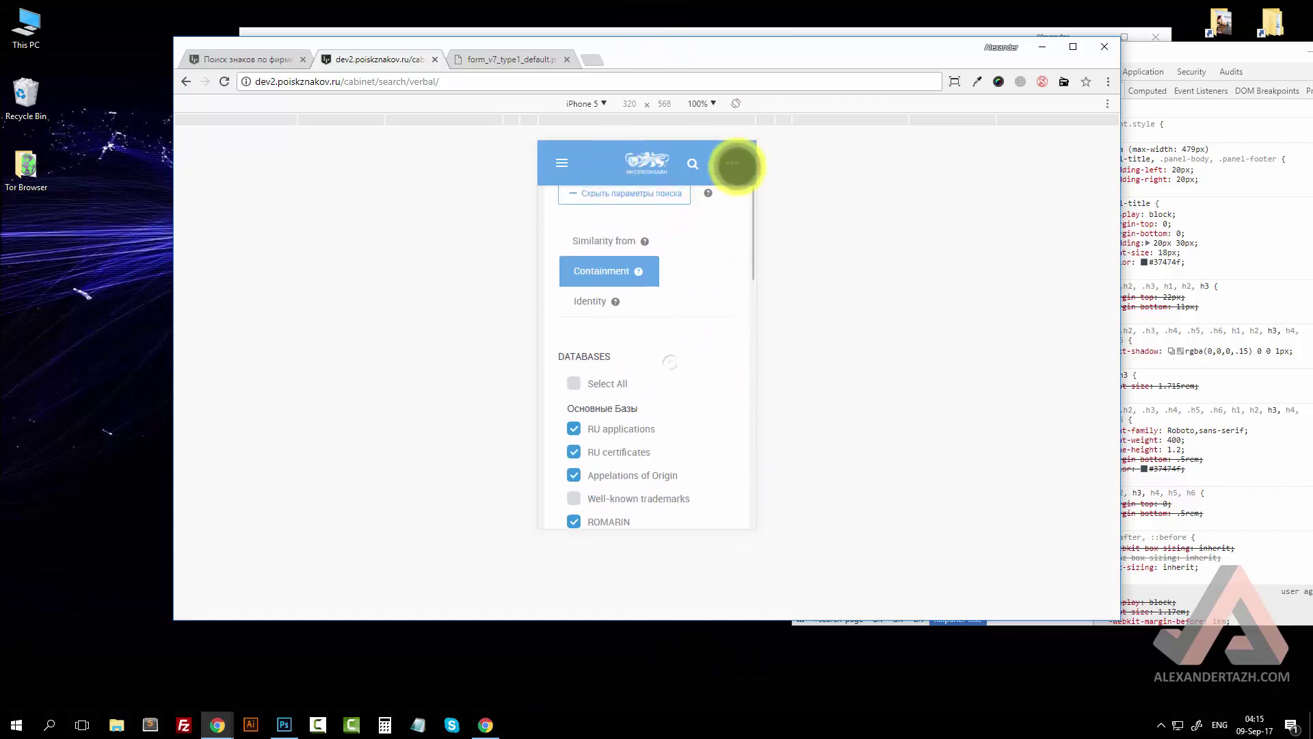
# Step: Test the mobile header's toggle for the language, profile and notification bar at different positions along the form
pyautogui.scroll(2, 728, 225)
pyautogui.click(733, 163)
pyautogui.scroll(2, 645, 322)
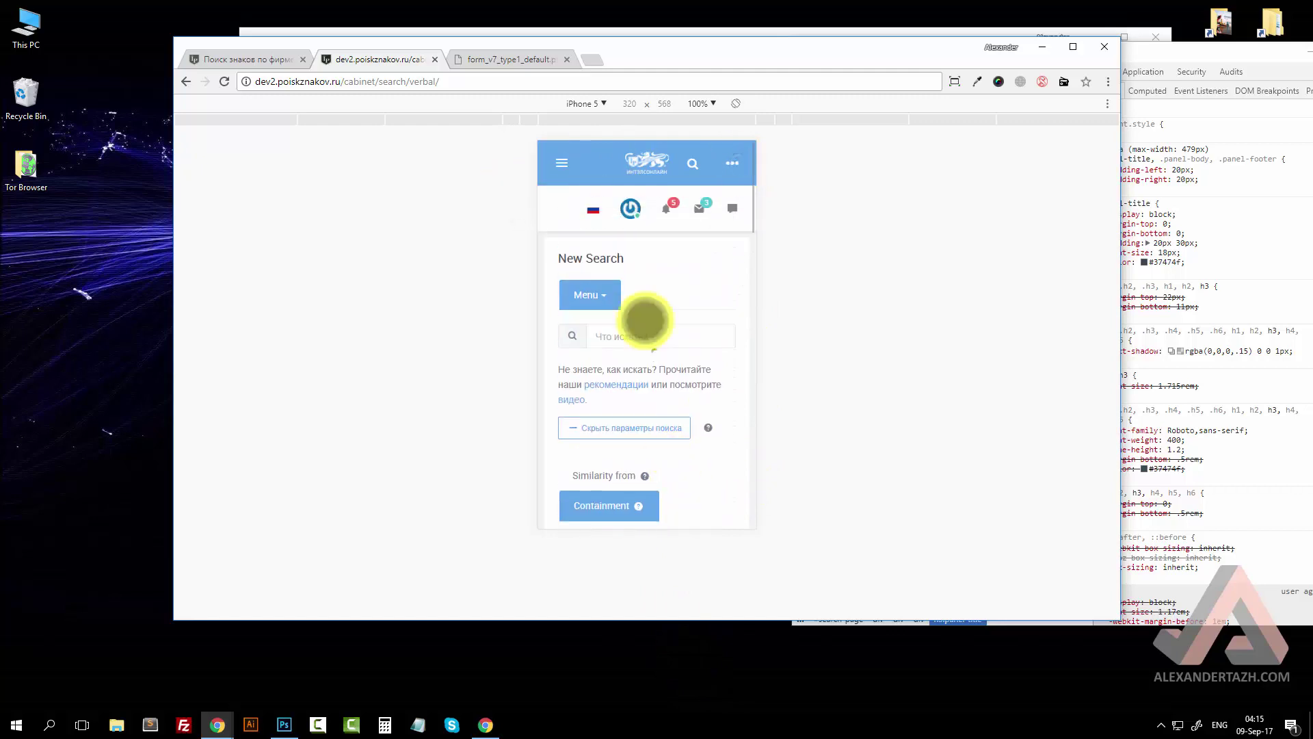
pyautogui.scroll(-4, 645, 322)
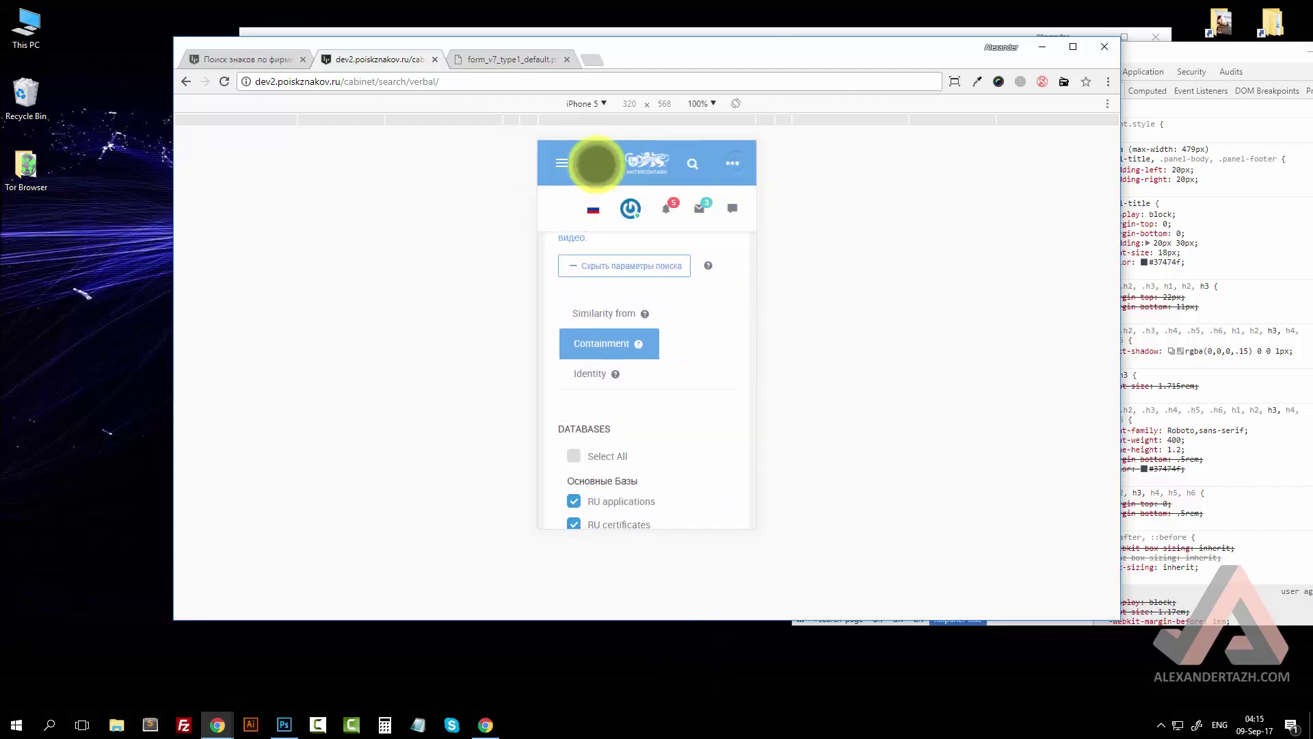
pyautogui.click(731, 161)
pyautogui.scroll(2, 645, 305)
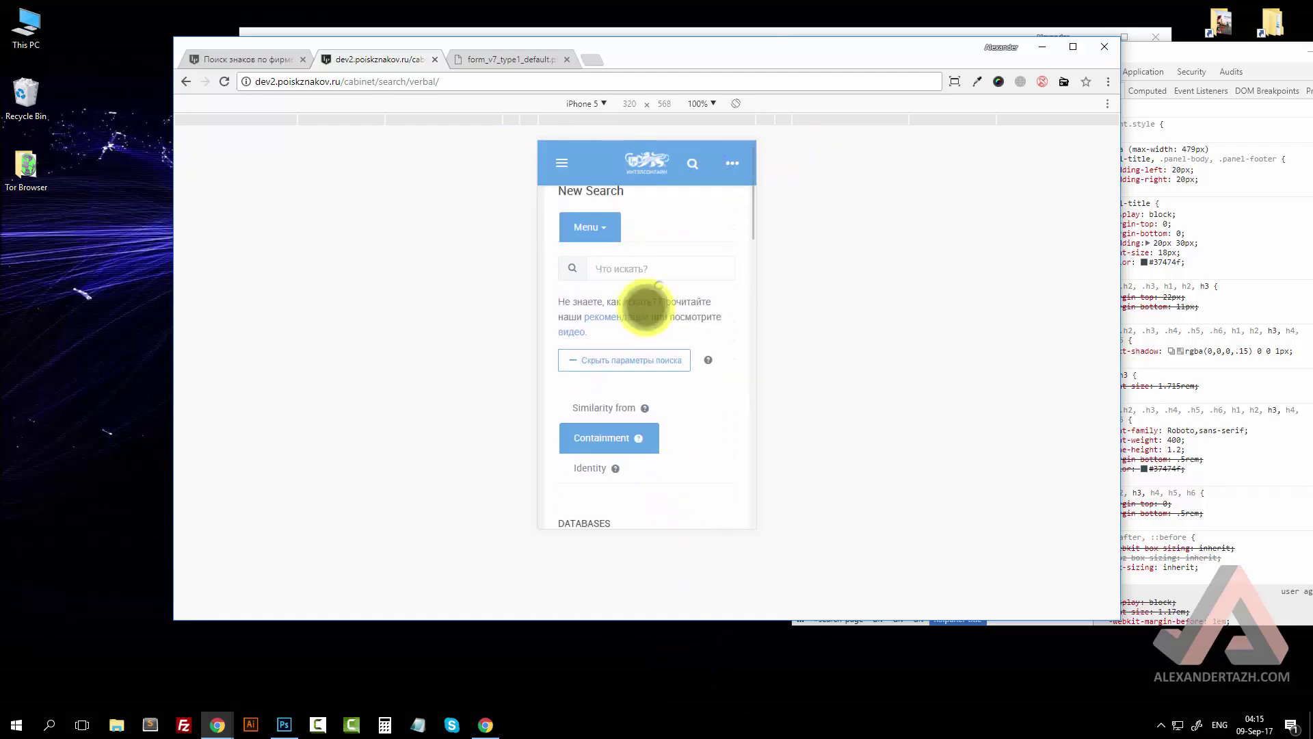
pyautogui.scroll(-5, 643, 349)
pyautogui.scroll(-10, 661, 356)
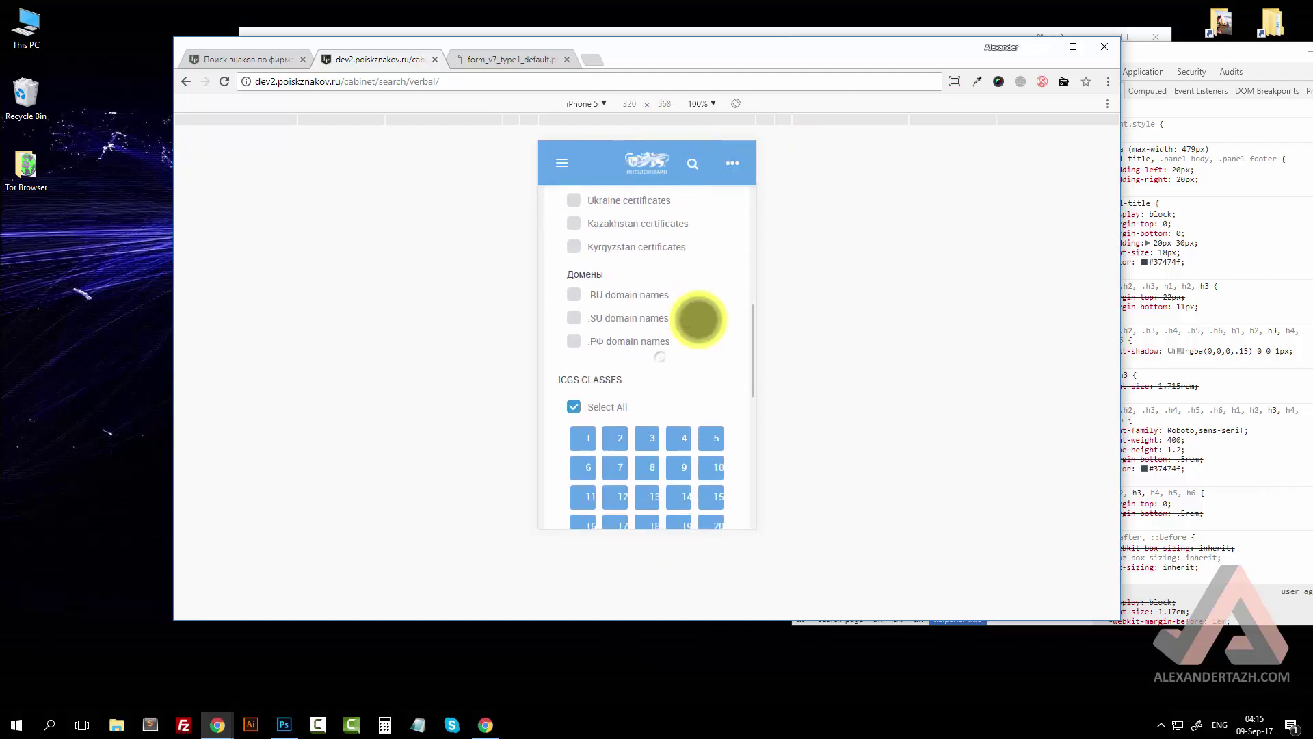
pyautogui.click(736, 174)
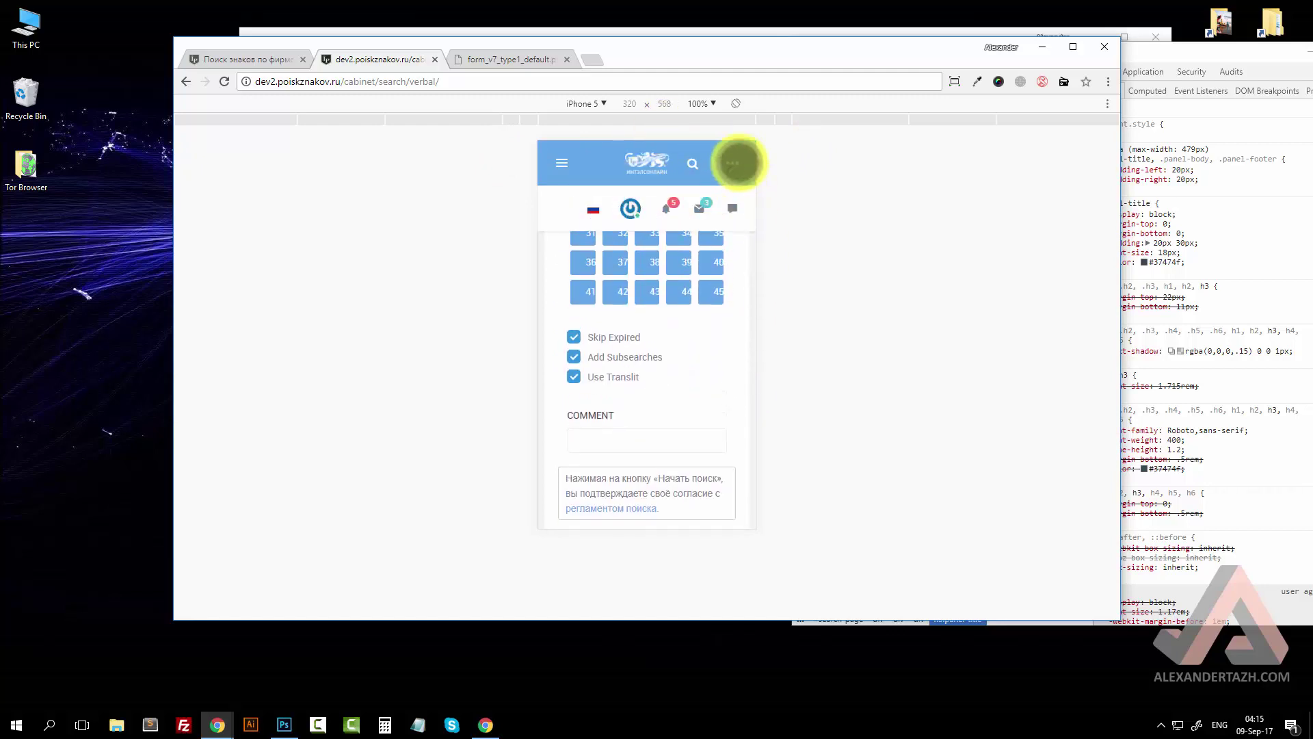
pyautogui.click(712, 212)
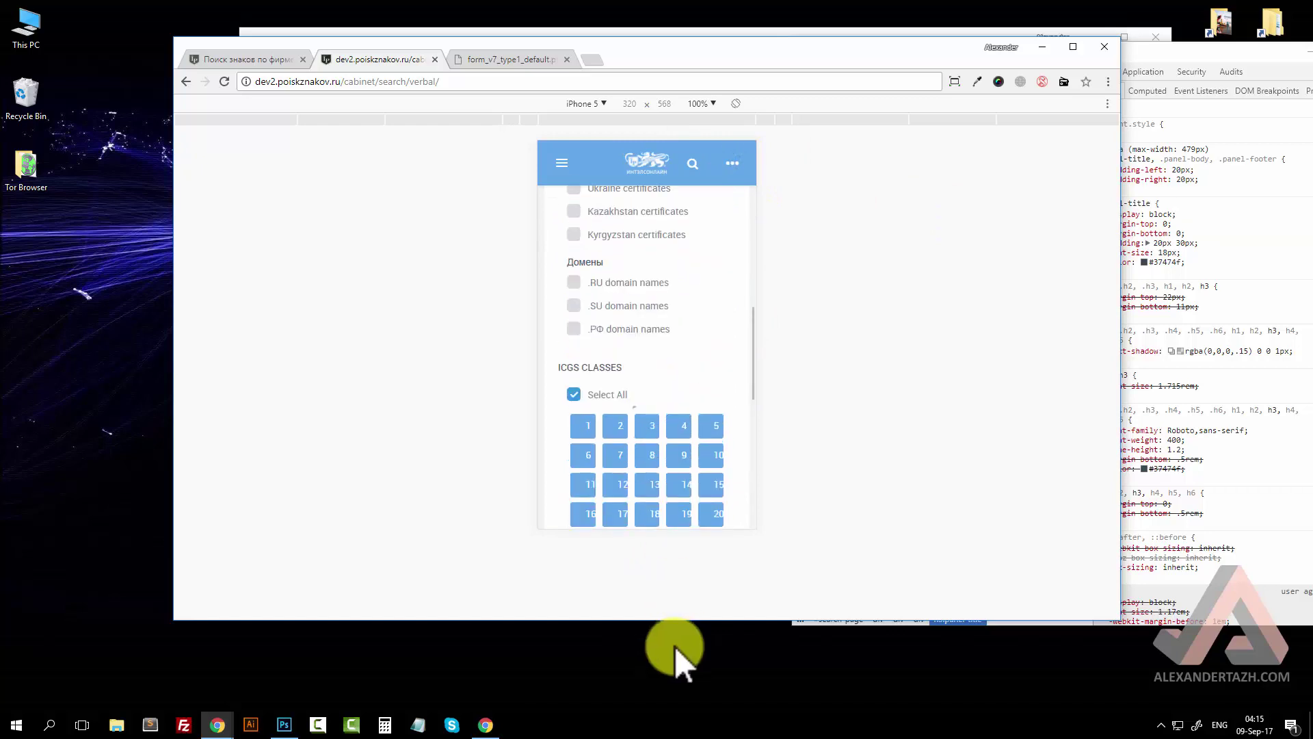
# Step: Switch the preview to Responsive, turn off device emulation and close the Developer Tools window
pyautogui.click(603, 104)
pyautogui.click(593, 123)
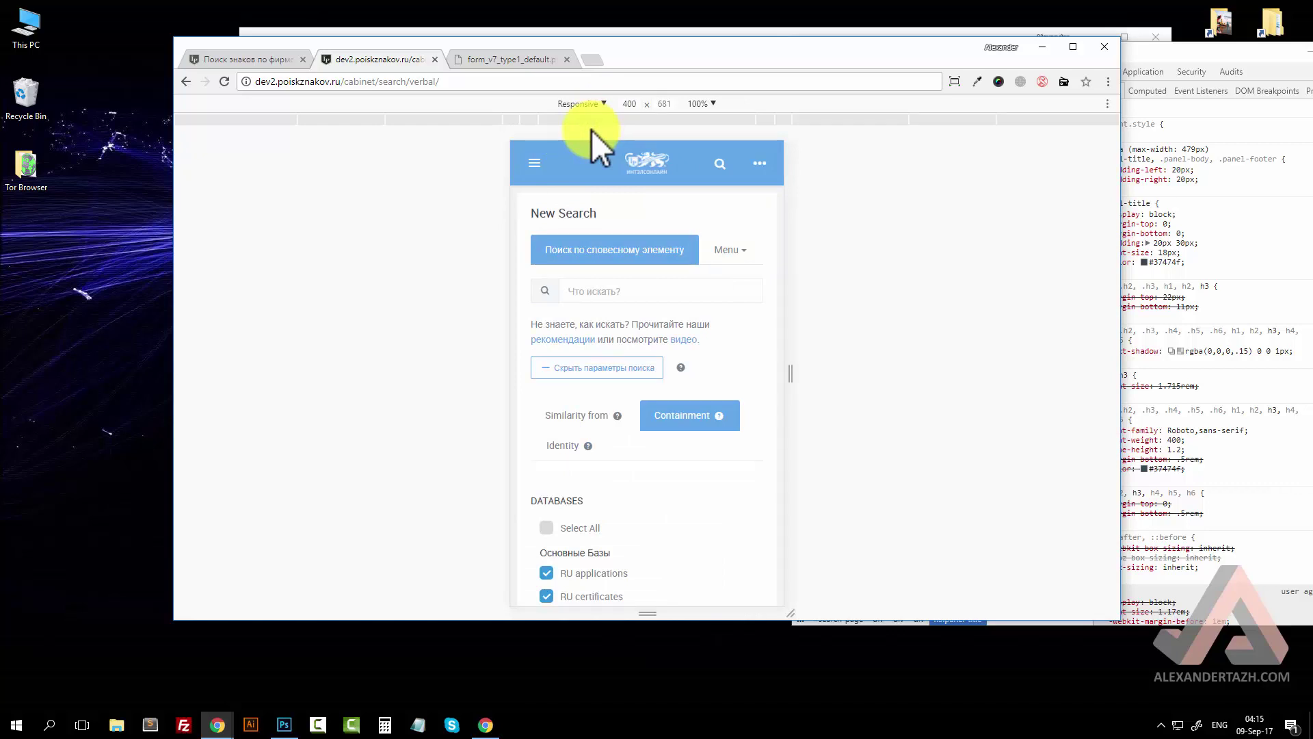
pyautogui.click(580, 104)
pyautogui.click(1245, 82)
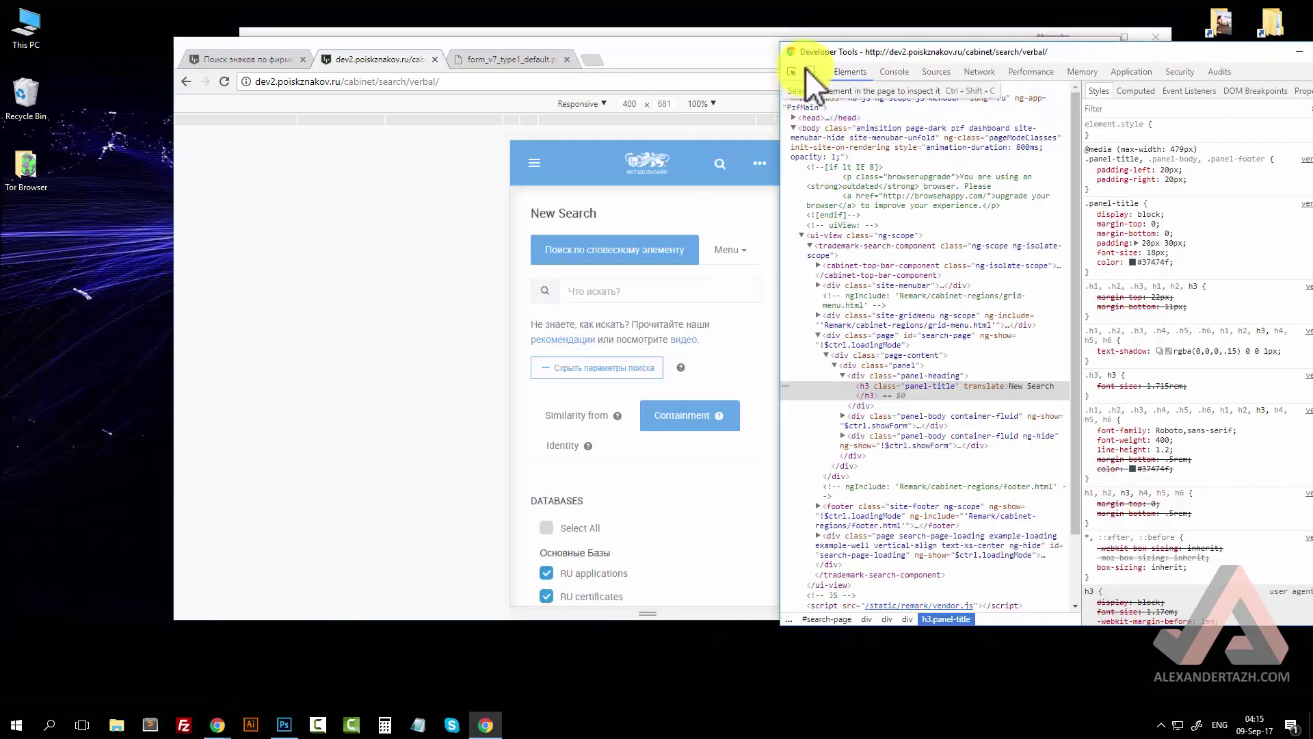
pyautogui.click(810, 71)
pyautogui.moveTo(1305, 58); pyautogui.dragTo(1056, 132)
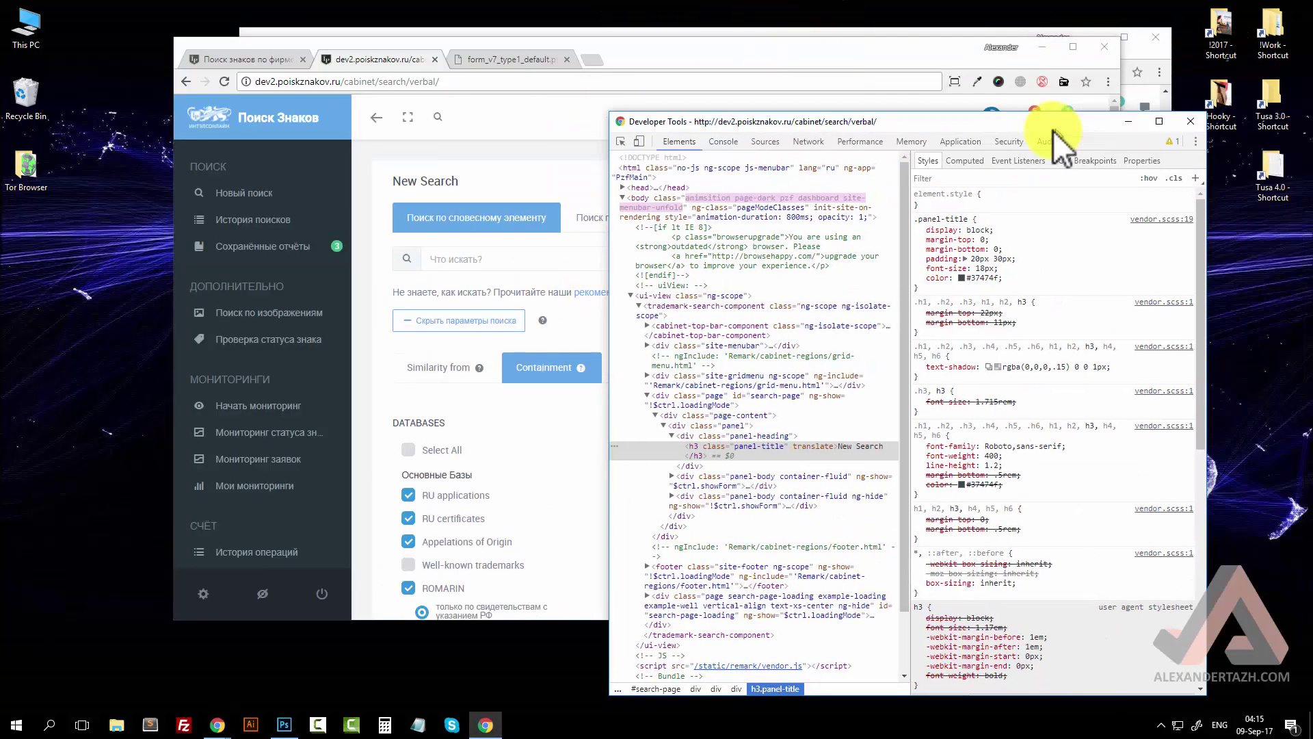
pyautogui.click(1187, 115)
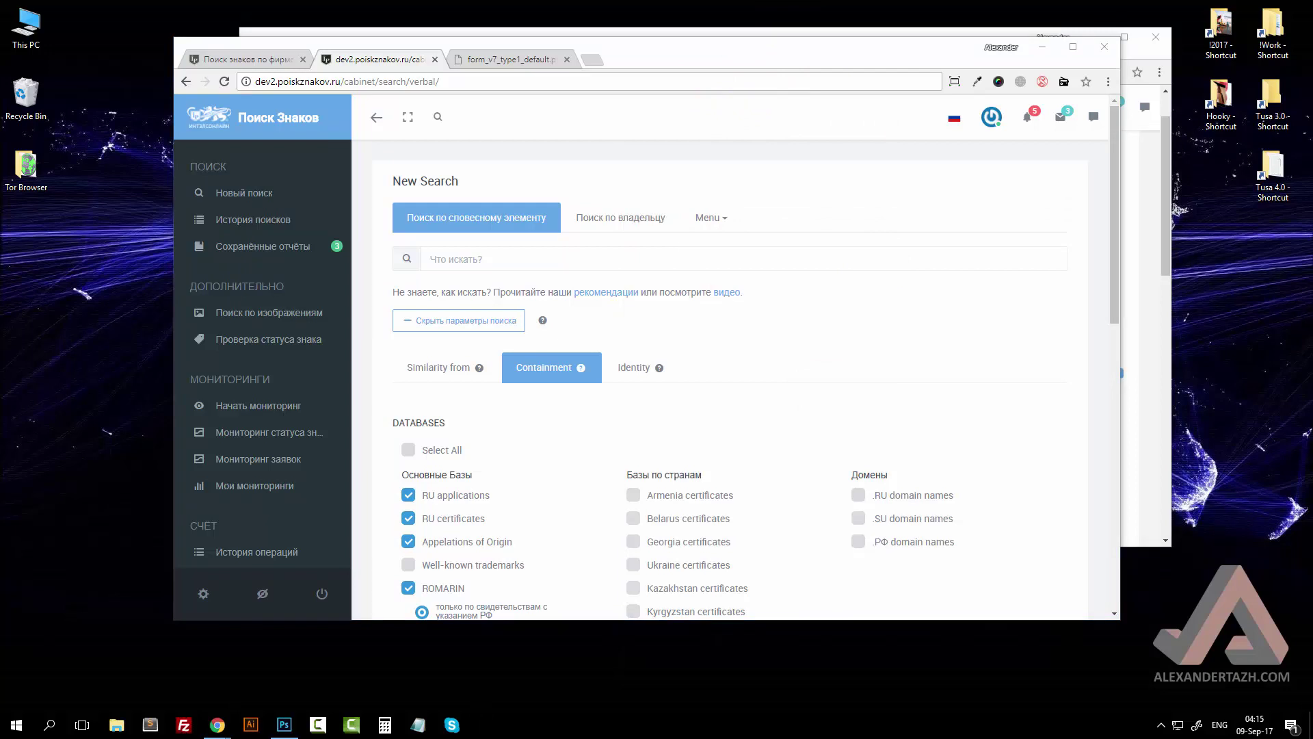
# Step: Resize the browser window to the 1366 × 768 WXGA - Ultrabook preset
pyautogui.click(954, 81)
pyautogui.scroll(-2, 855, 247)
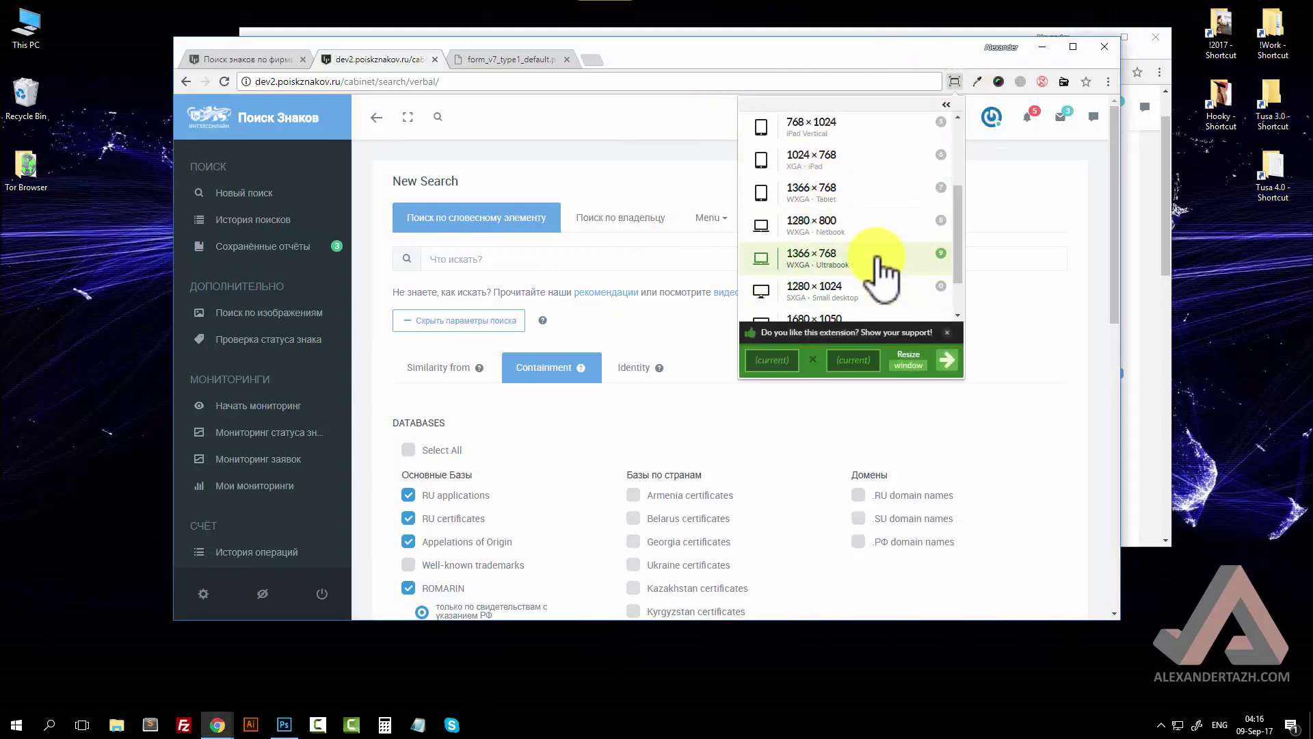
pyautogui.click(878, 256)
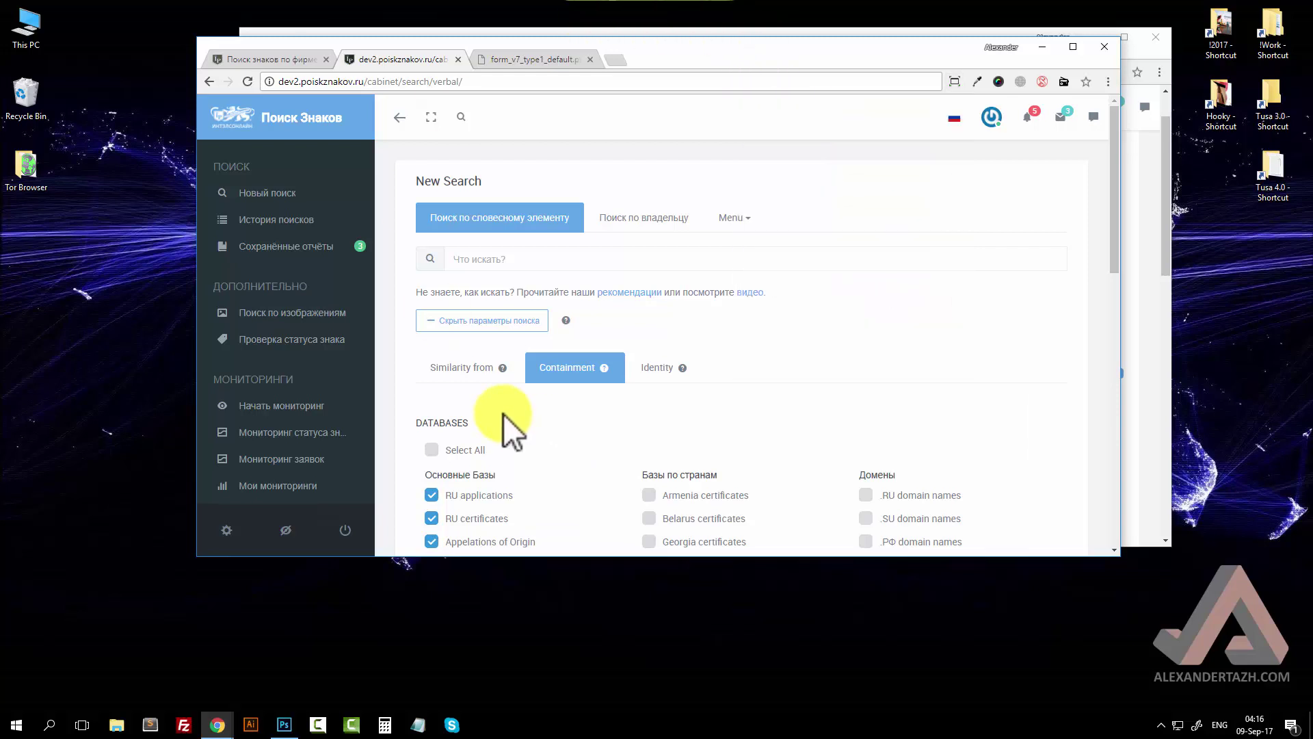
# Step: Check the desktop form's databases and ICGS classes at this window size, and open and close its Menu drop-down
pyautogui.scroll(-3, 684, 460)
pyautogui.scroll(-2, 773, 452)
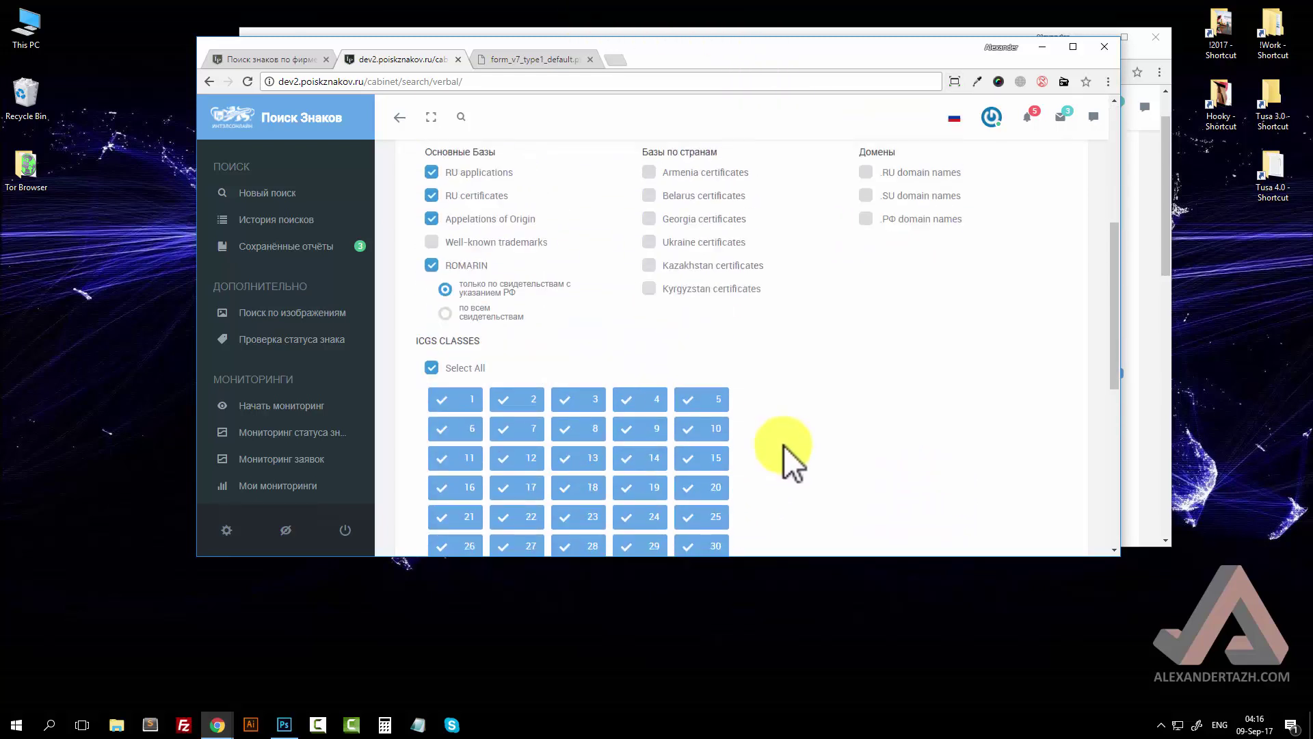
pyautogui.scroll(5, 783, 451)
pyautogui.click(729, 217)
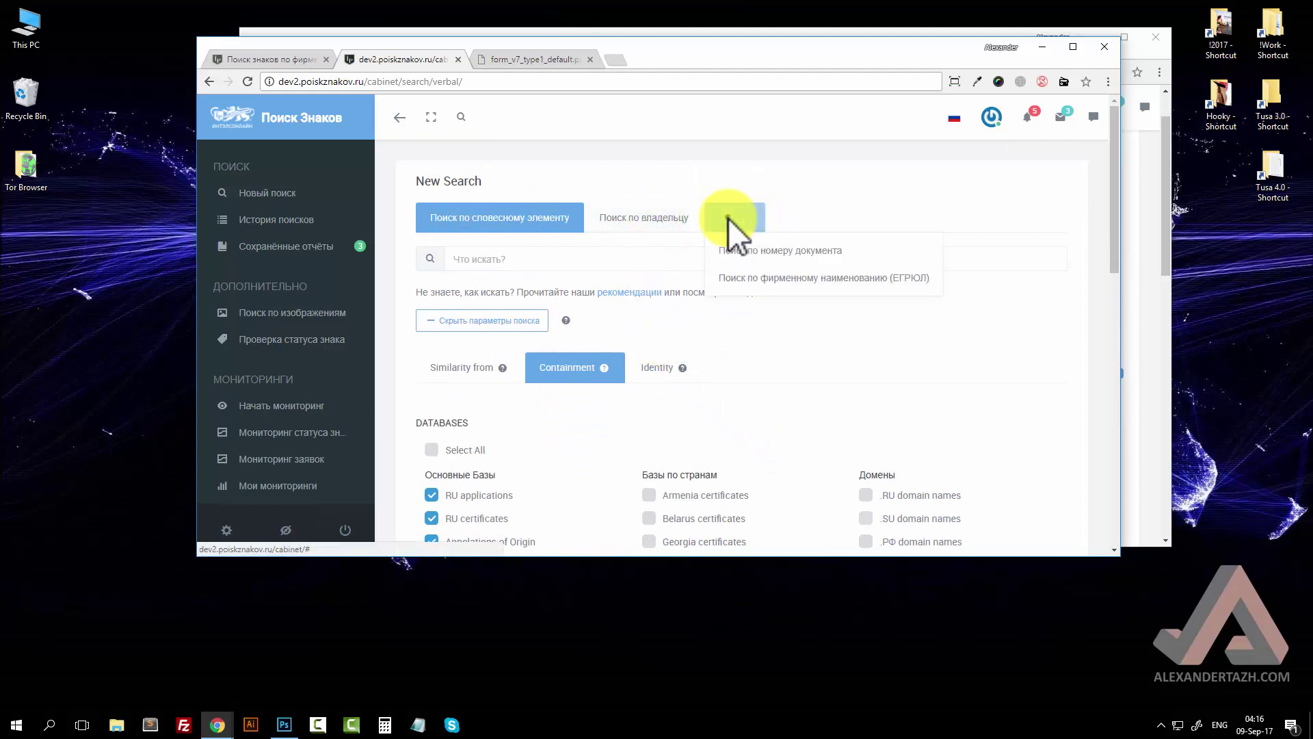
pyautogui.click(720, 219)
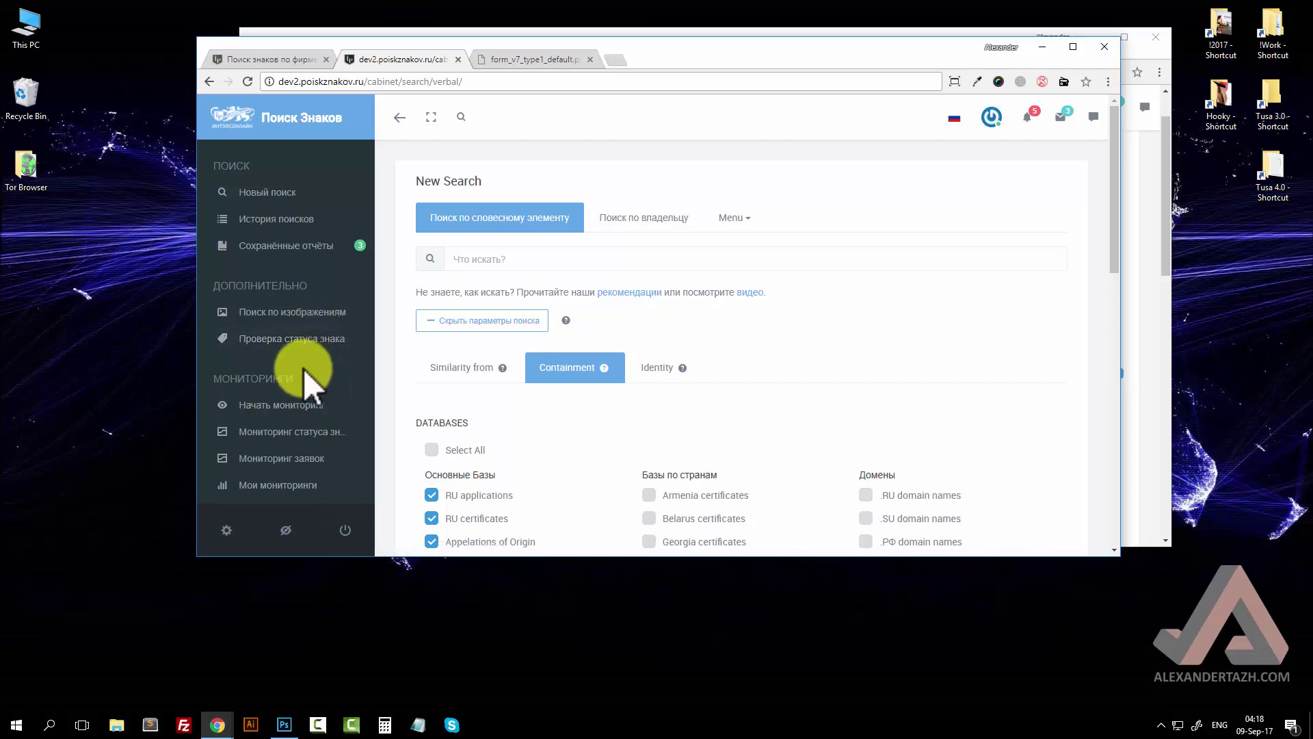
# Step: Examine the sidebar's search, monitoring and account sections alongside the form's ICGS classes and additional options
pyautogui.scroll(-2, 304, 374)
pyautogui.scroll(-3, 302, 349)
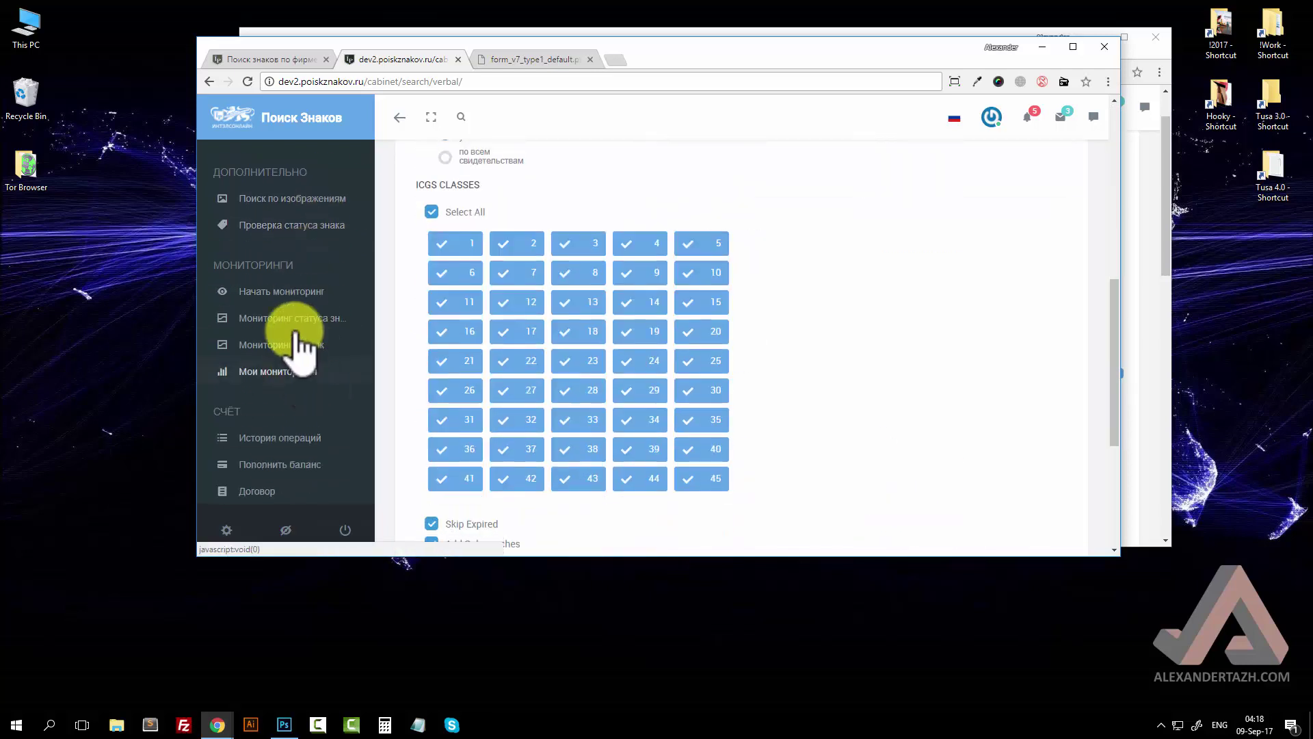
pyautogui.scroll(3, 315, 342)
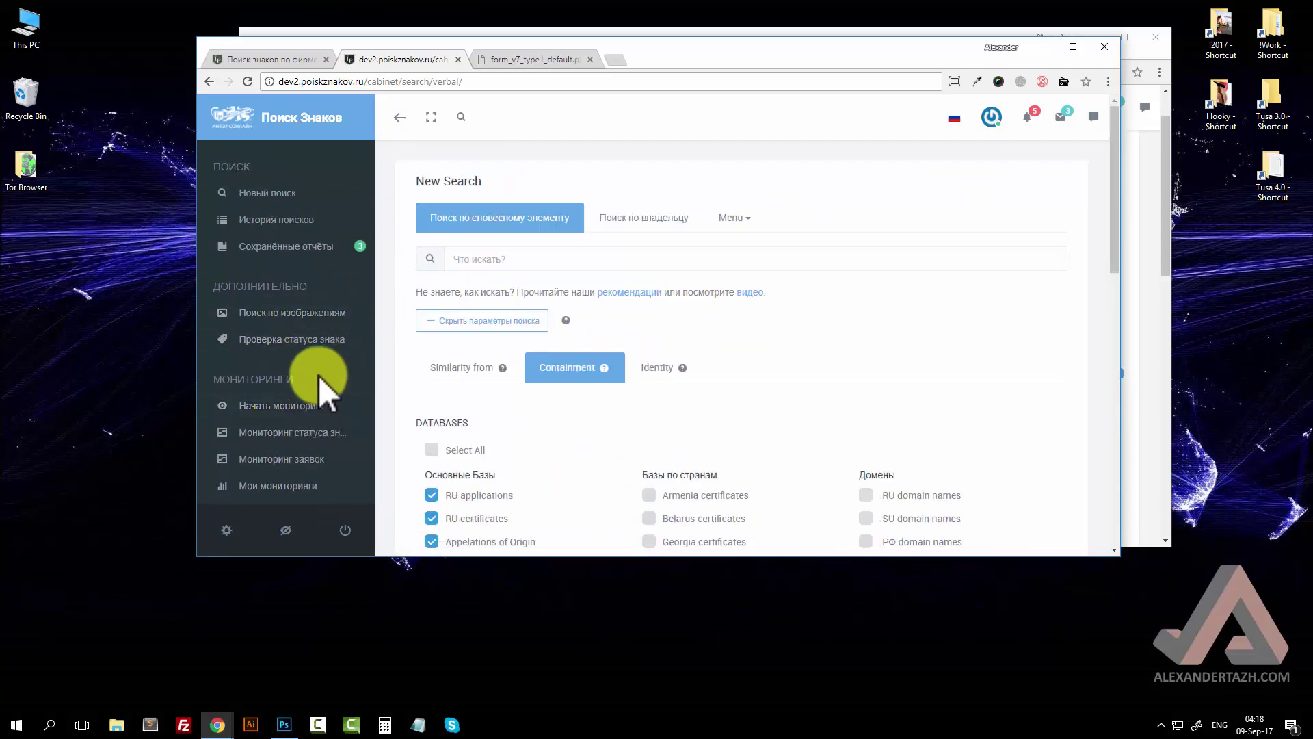
pyautogui.scroll(-2, 301, 328)
pyautogui.scroll(-5, 287, 356)
pyautogui.scroll(2, 281, 351)
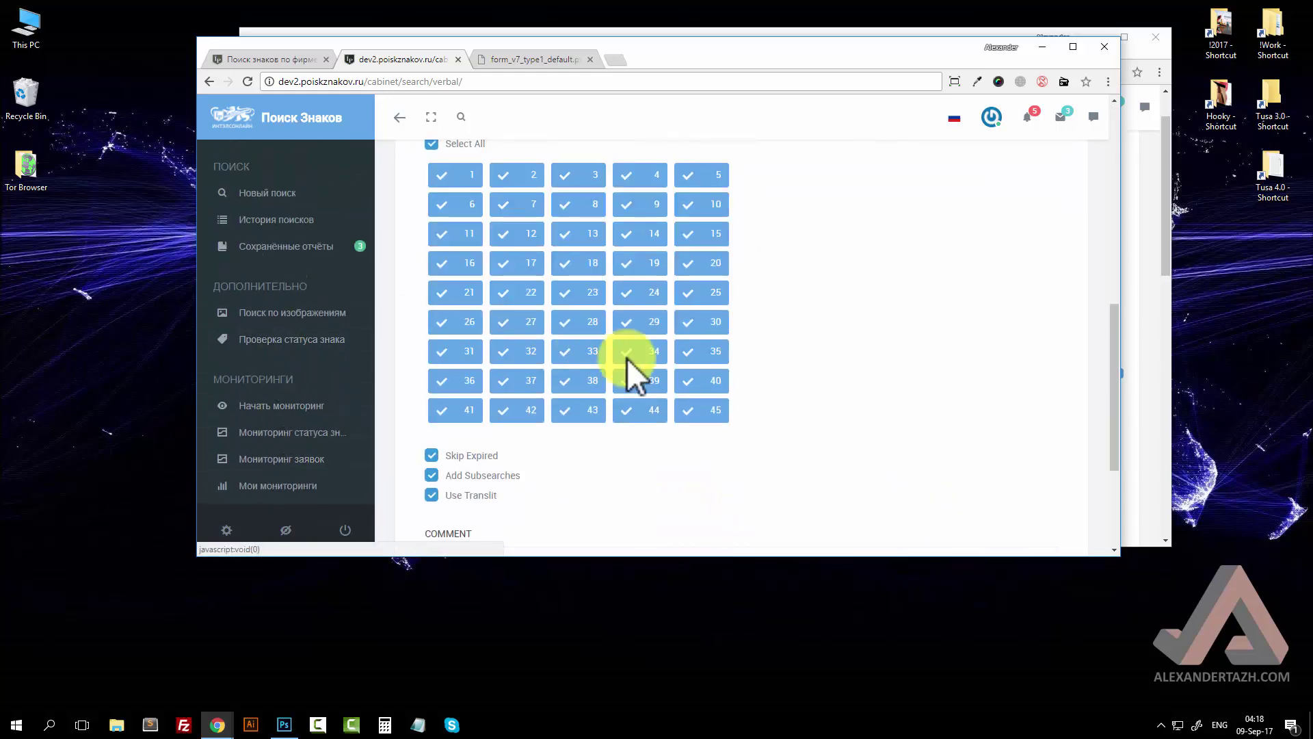
pyautogui.scroll(5, 630, 363)
pyautogui.moveTo(608, 371)
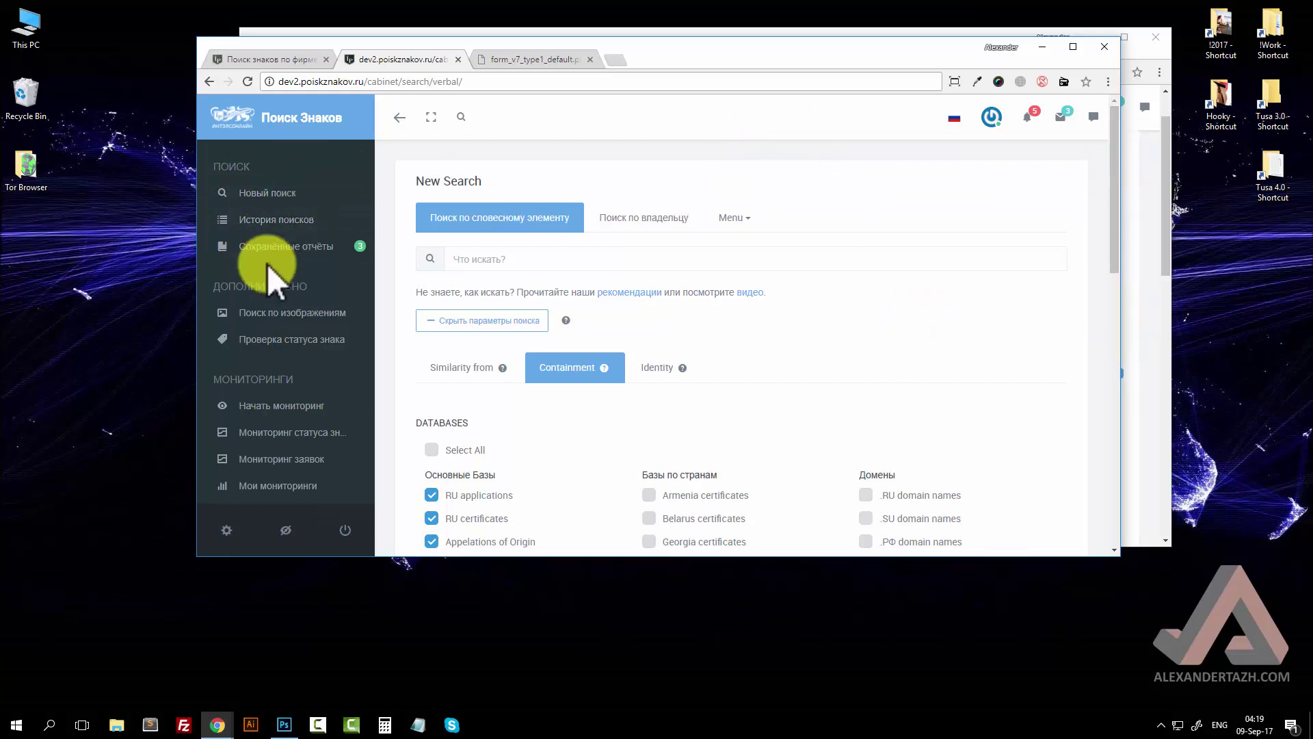
pyautogui.scroll(-2, 266, 264)
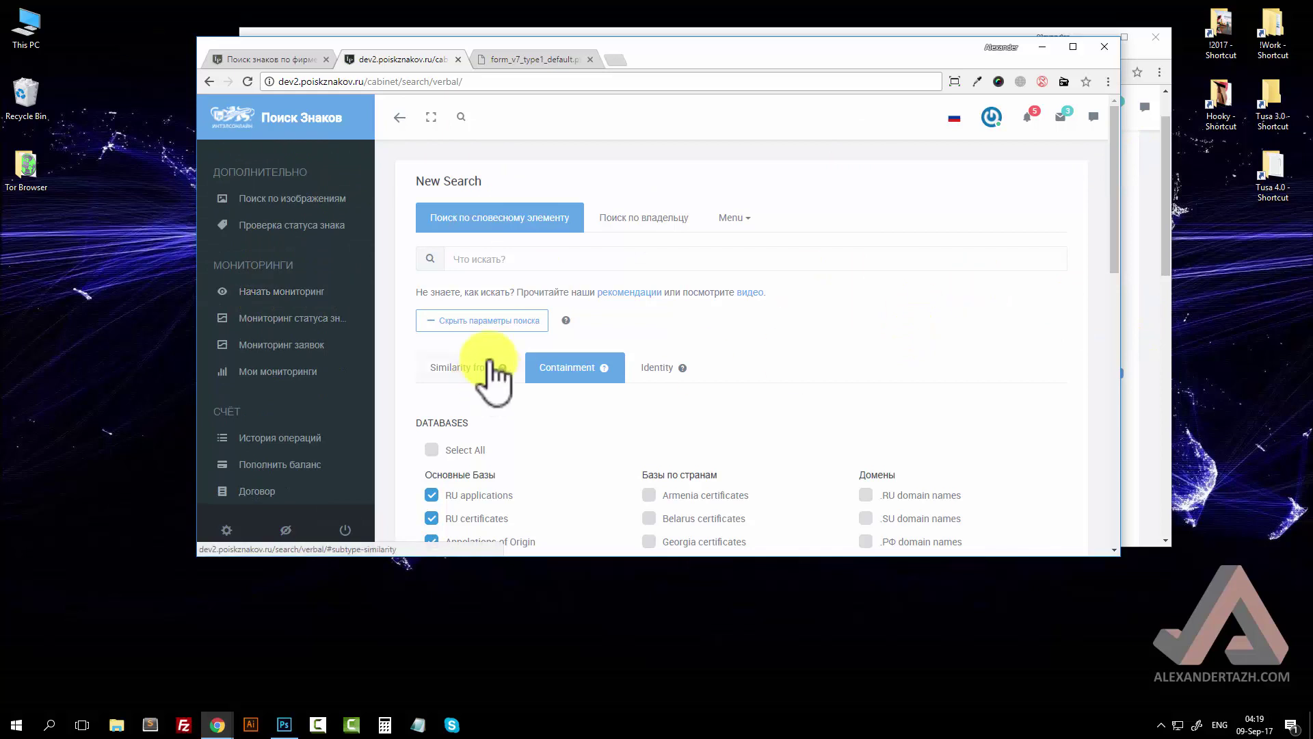
pyautogui.scroll(2, 285, 322)
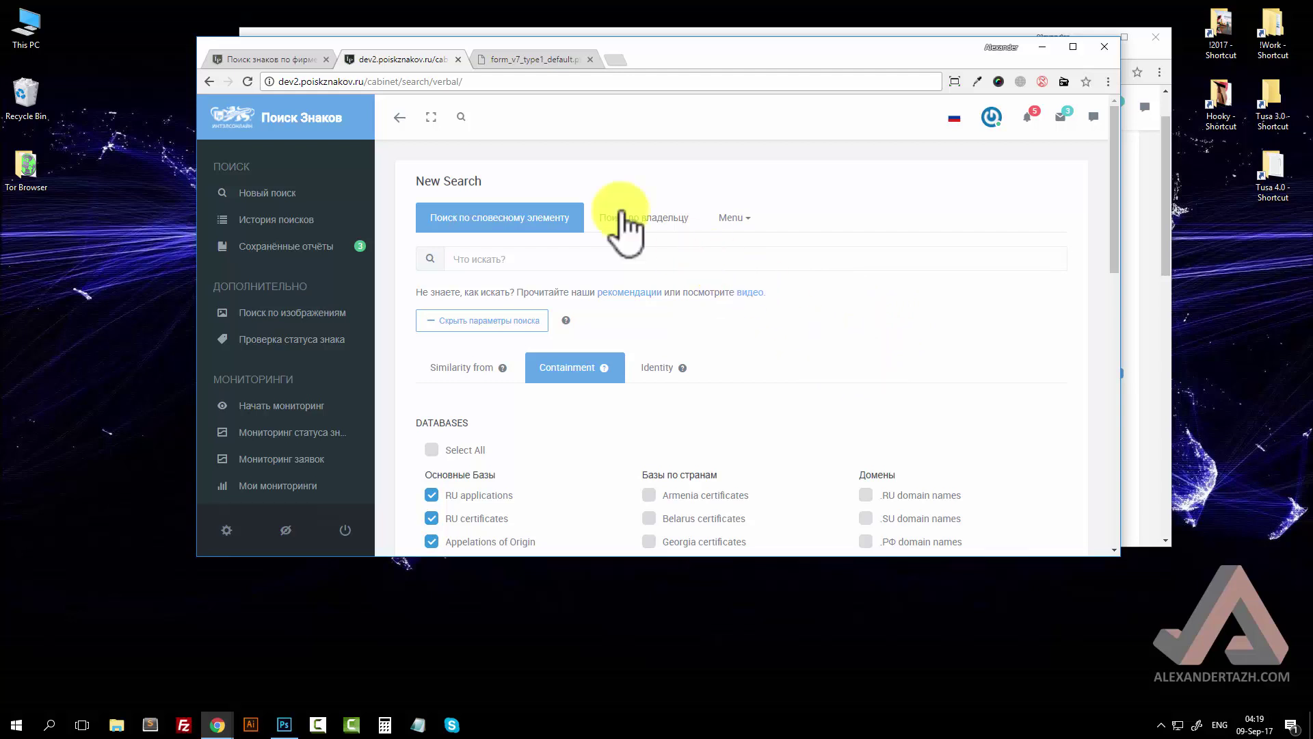
# Step: Bring up the form_v7_type1_default.png mockup, move the other browser window lower and widen the mockup's window to fit
pyautogui.click(516, 56)
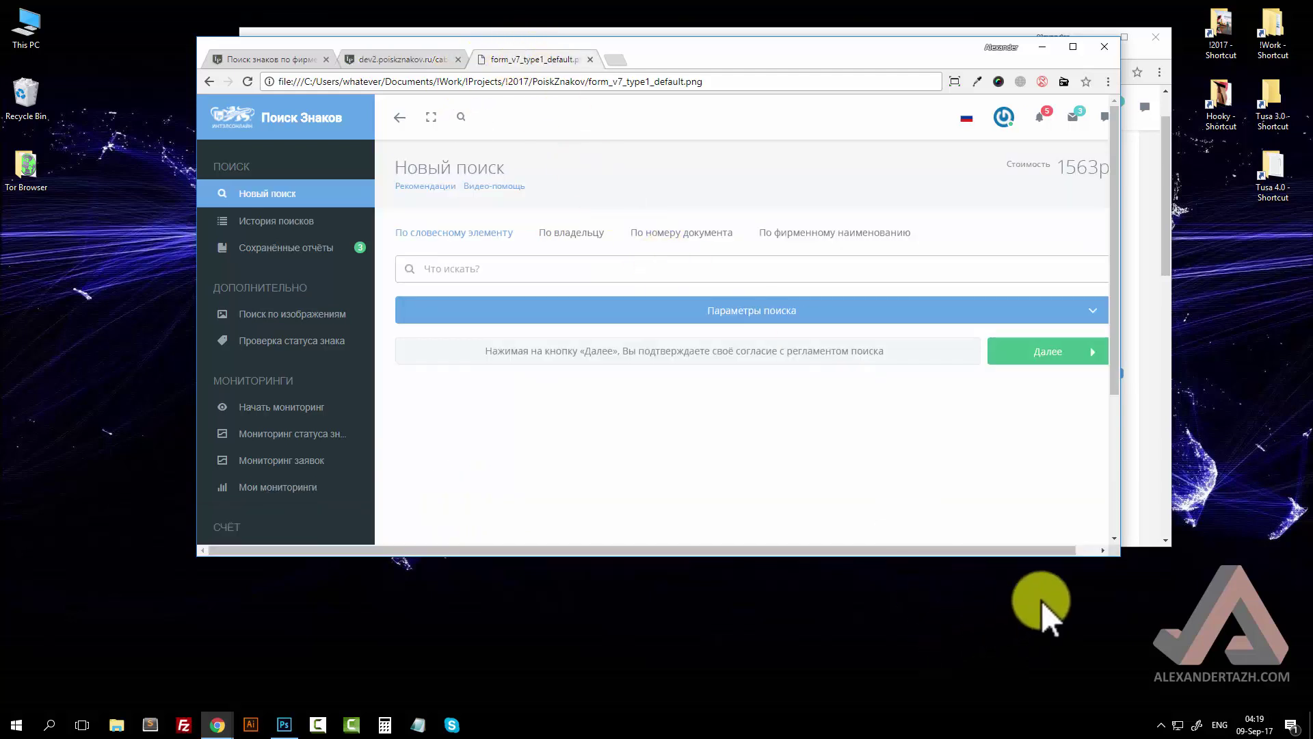
pyautogui.click(1143, 58)
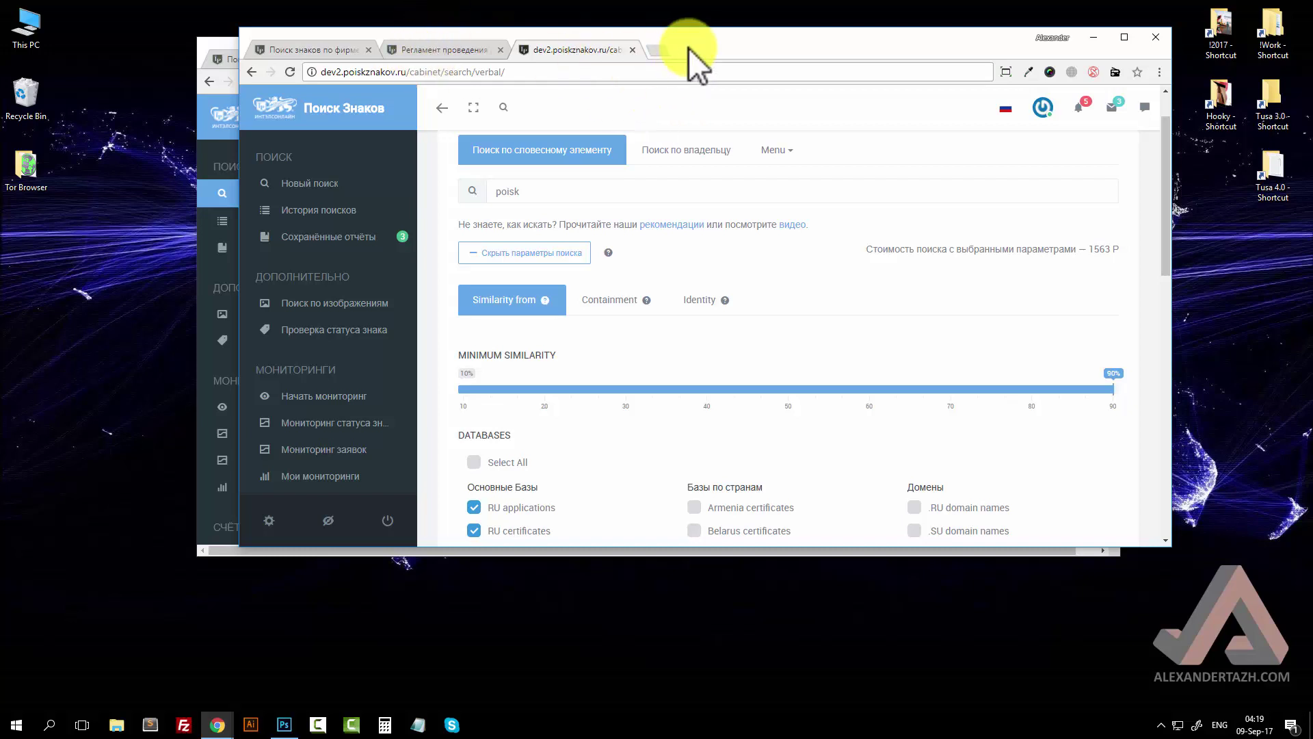
pyautogui.moveTo(689, 59); pyautogui.dragTo(672, 219)
pyautogui.click(542, 63)
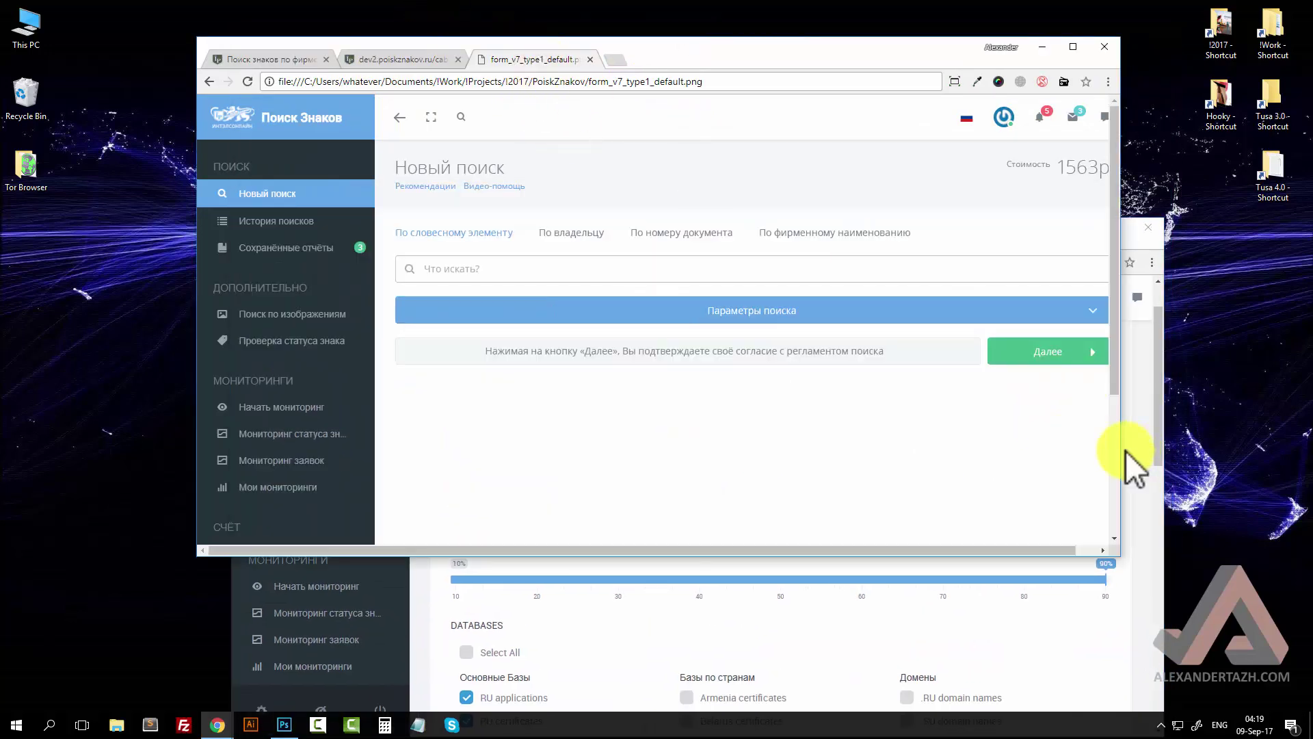
pyautogui.moveTo(1119, 453)
pyautogui.mouseDown()
pyautogui.moveTo(1188, 460)
pyautogui.moveTo(1144, 463)
pyautogui.mouseUp()
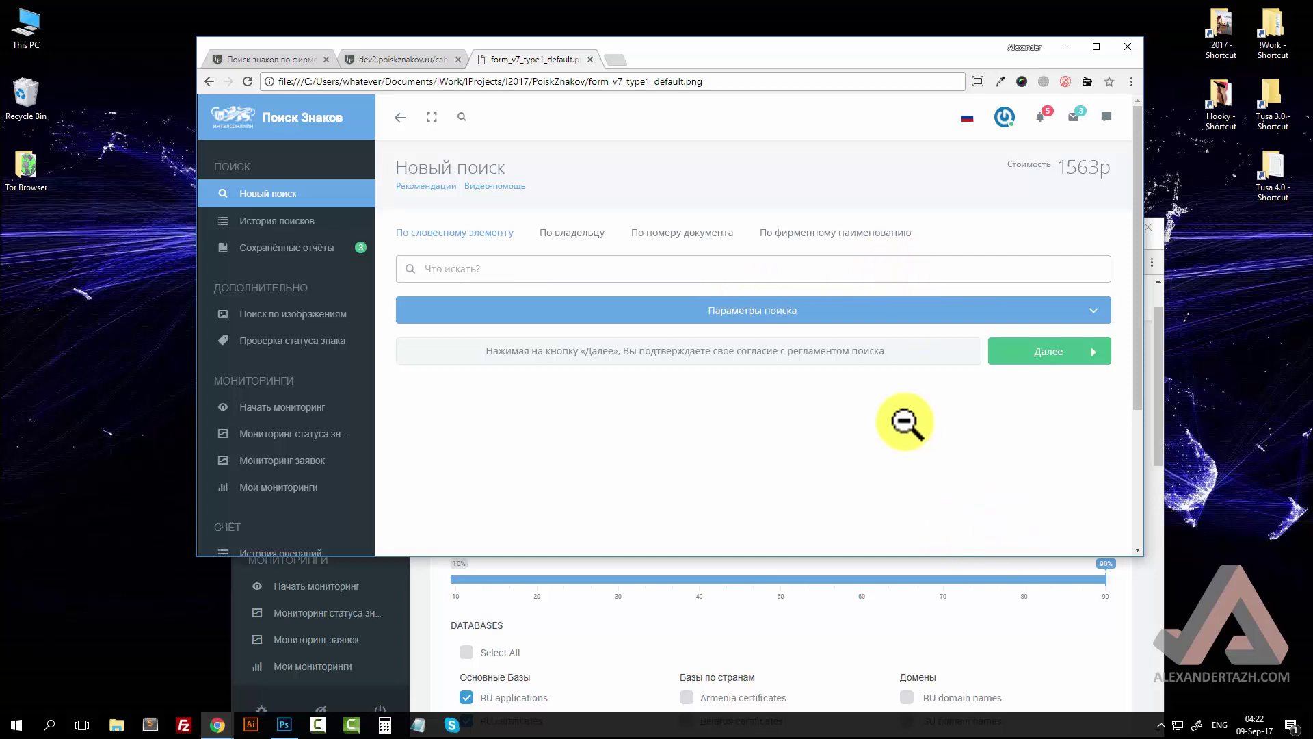
# Step: Hide the search parameters in the live search form and return to the form_v7_type1_default.png mockup for comparison
pyautogui.click(405, 59)
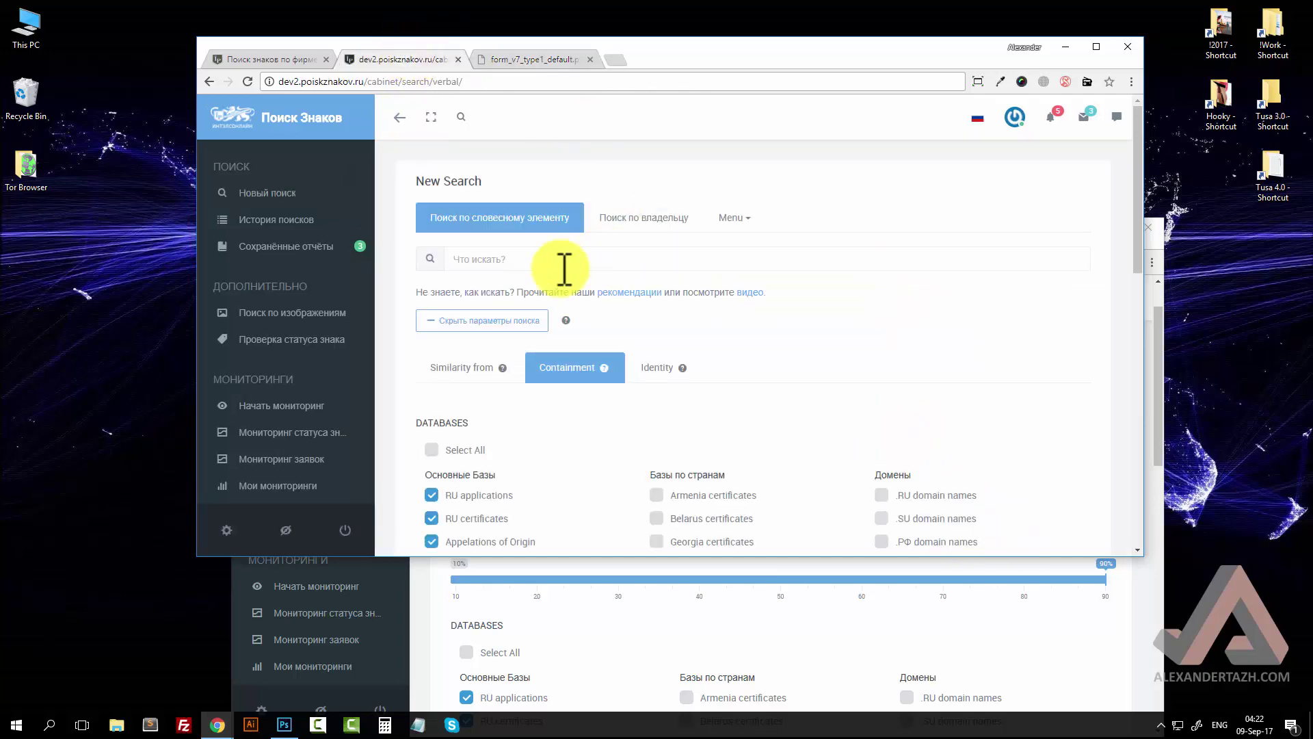
pyautogui.click(507, 321)
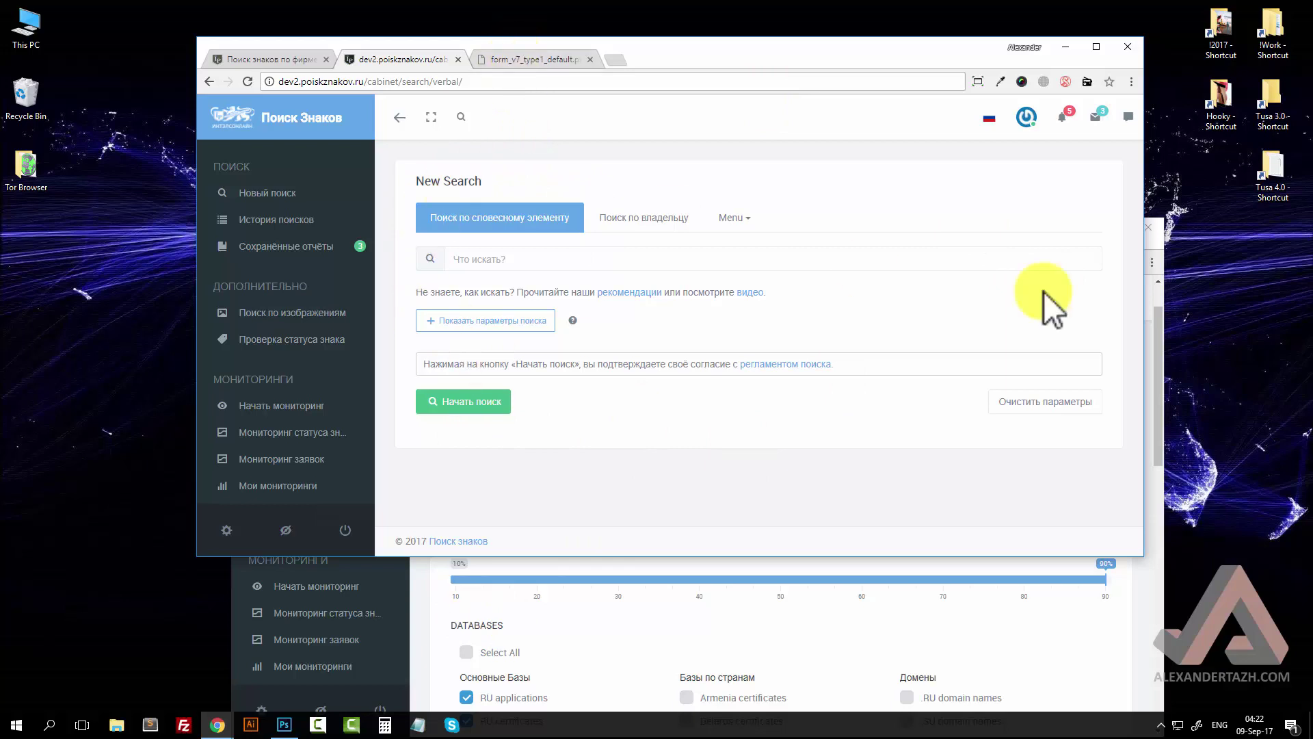
pyautogui.click(553, 59)
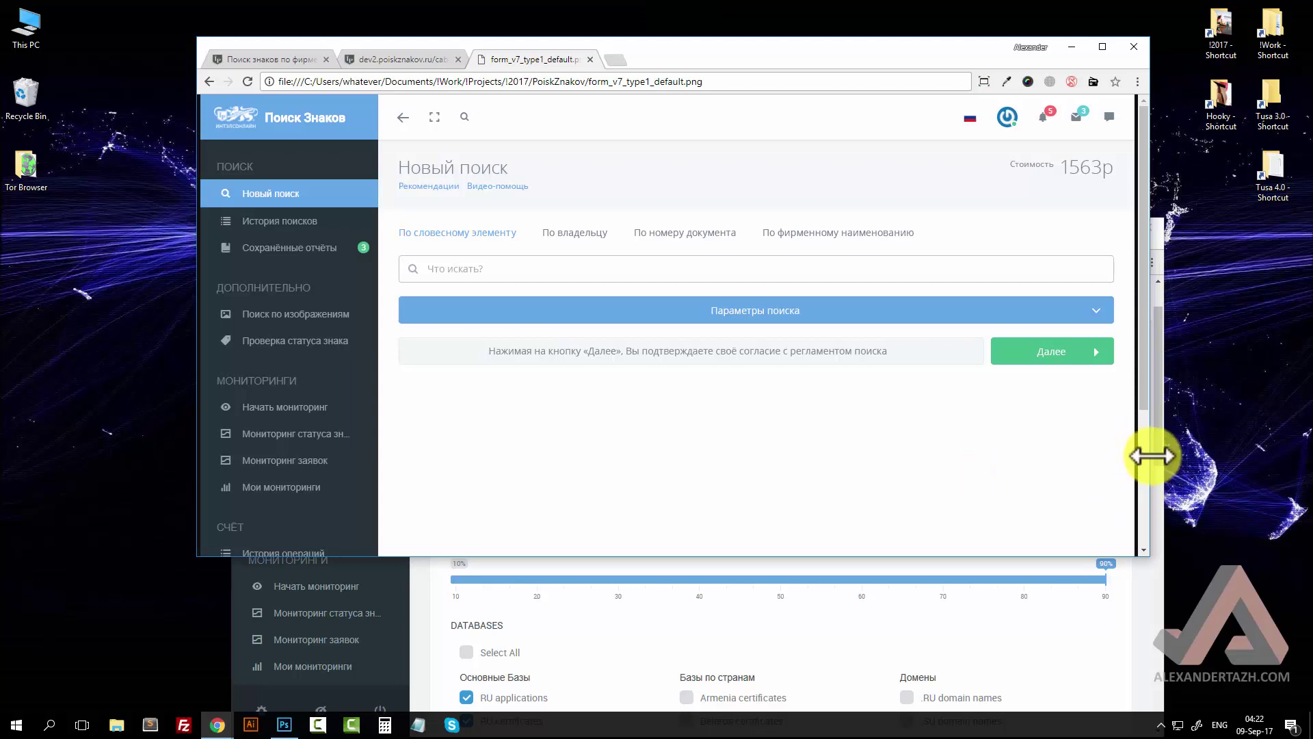
# Step: Narrow the browser window slightly and compare the live search form with the form_v7_type1_default.png mockup
pyautogui.moveTo(1145, 455); pyautogui.dragTo(1143, 454)
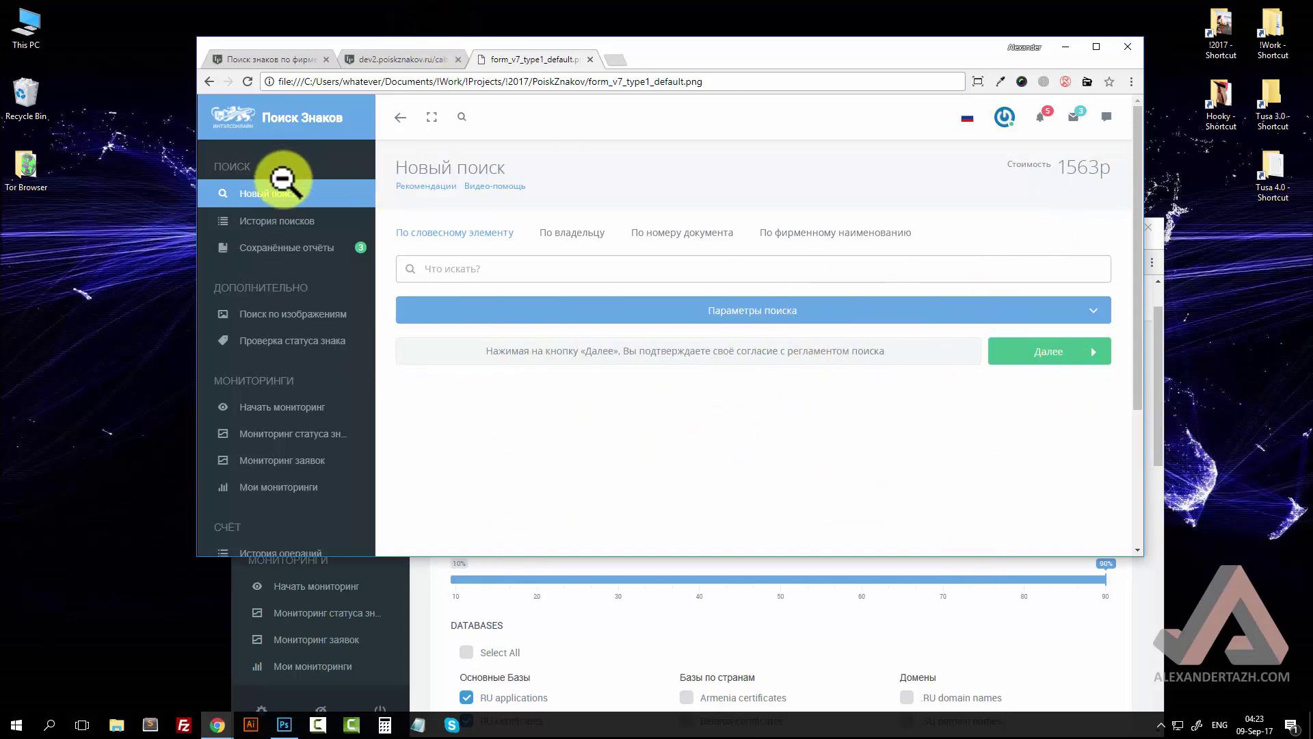
pyautogui.click(397, 62)
pyautogui.click(496, 260)
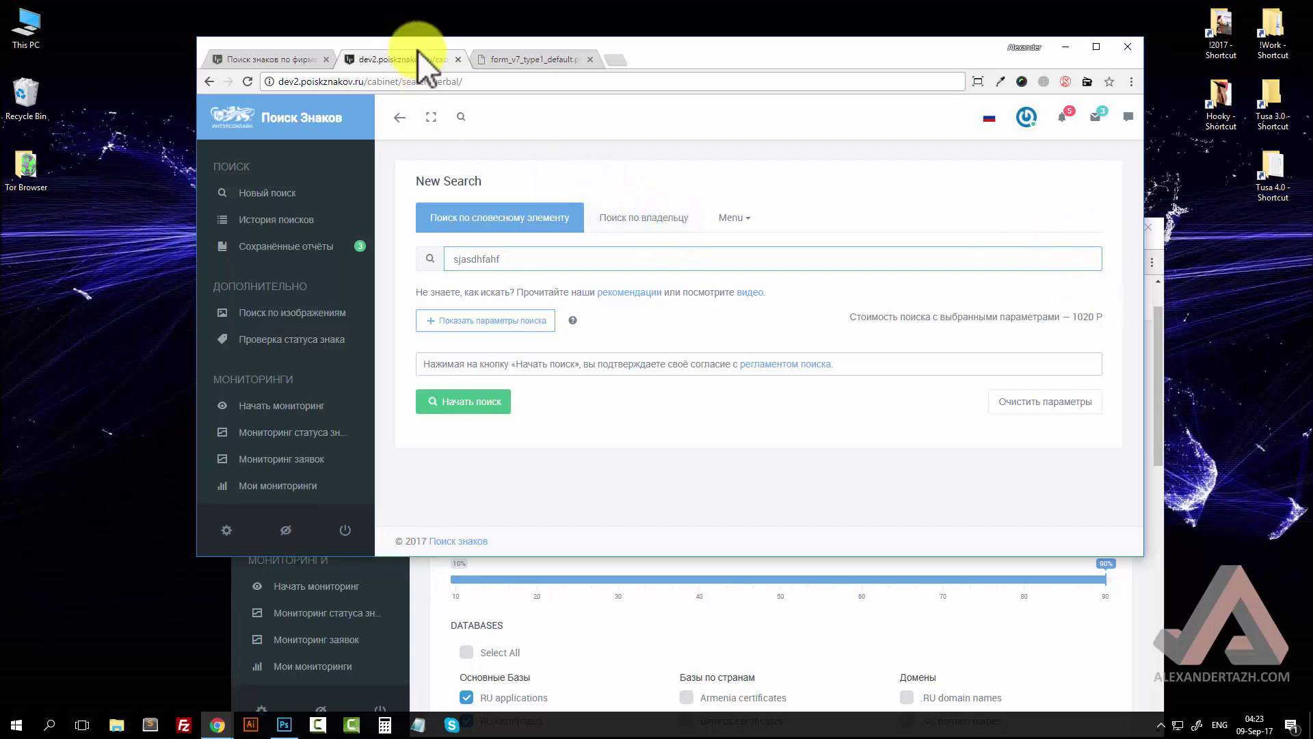
pyautogui.click(497, 52)
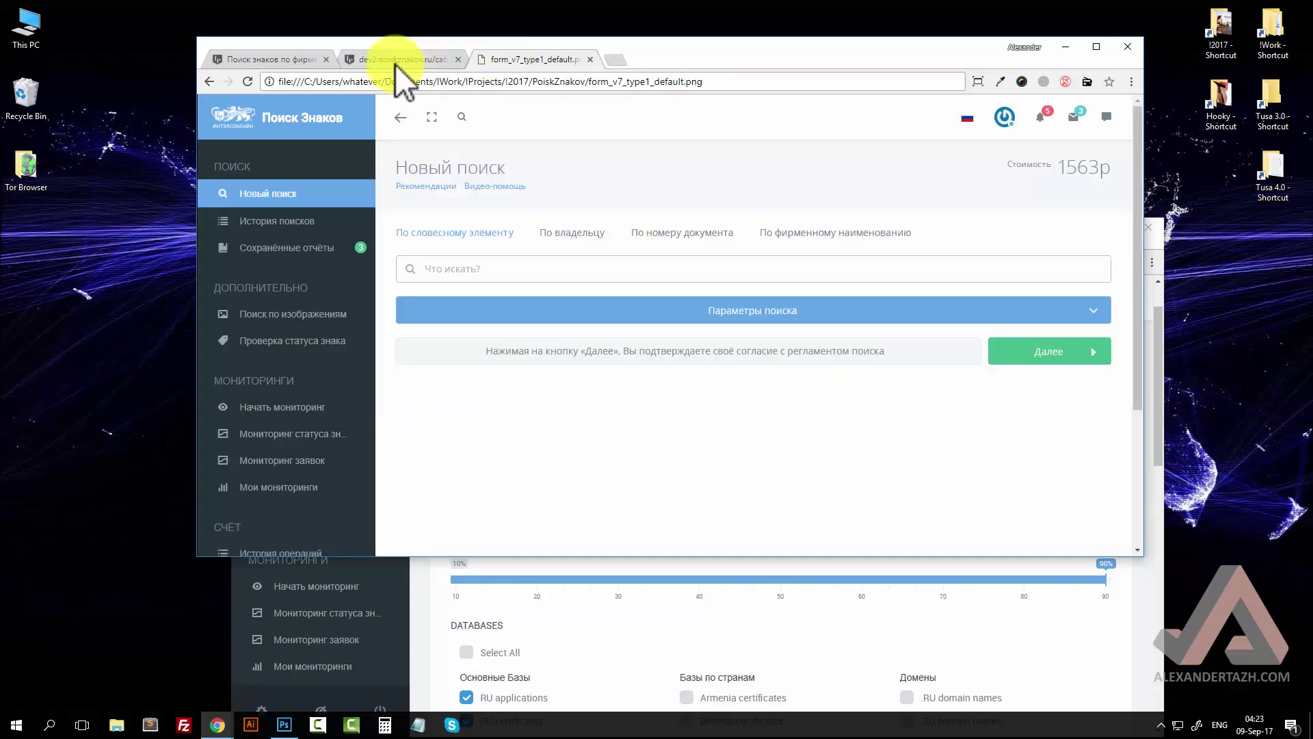
pyautogui.click(397, 60)
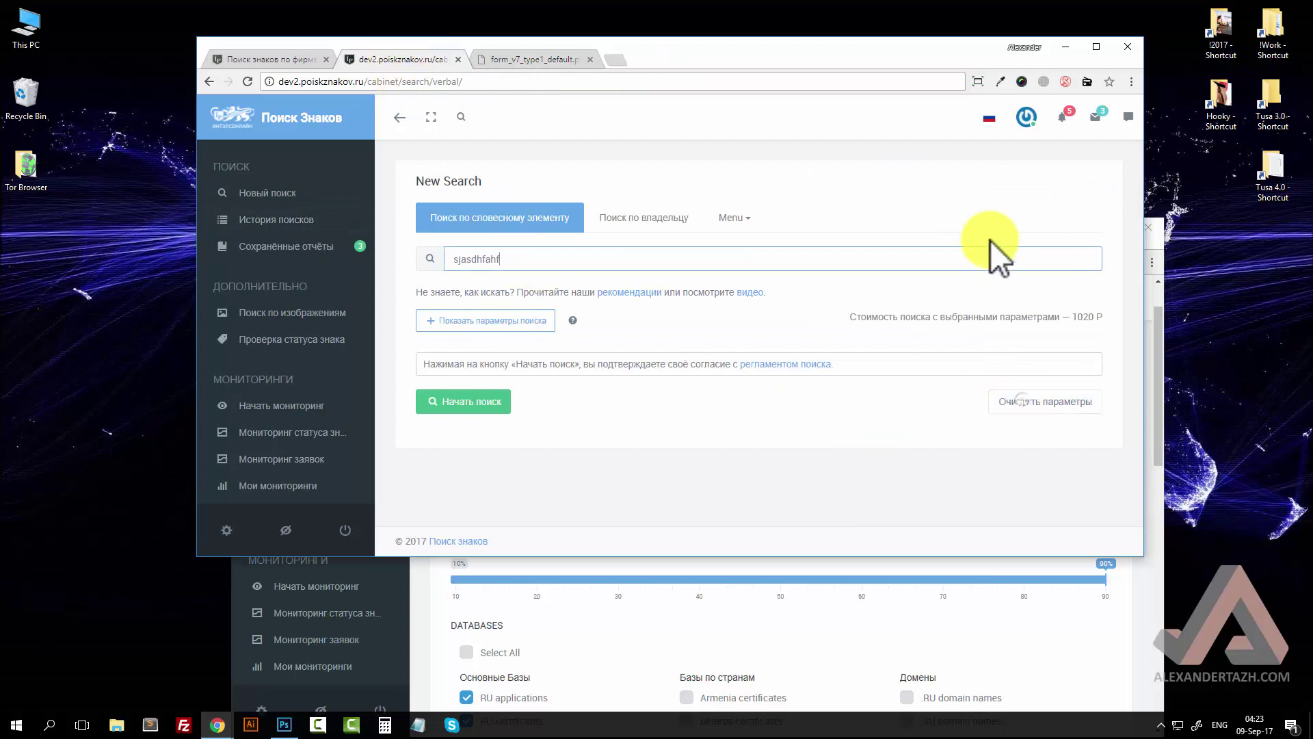
# Step: Check the live form's start-search and clear-parameters controls and open the help hint for the search parameters
pyautogui.click(1042, 403)
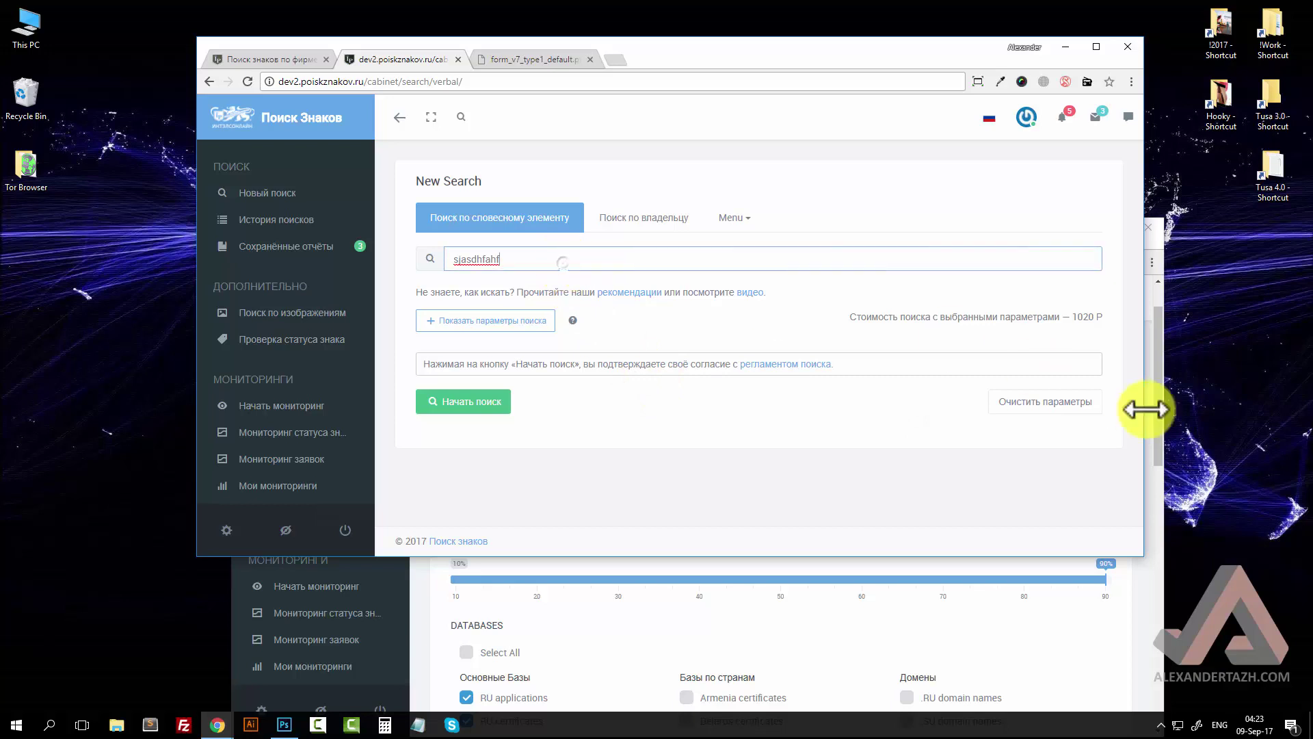
pyautogui.click(1041, 404)
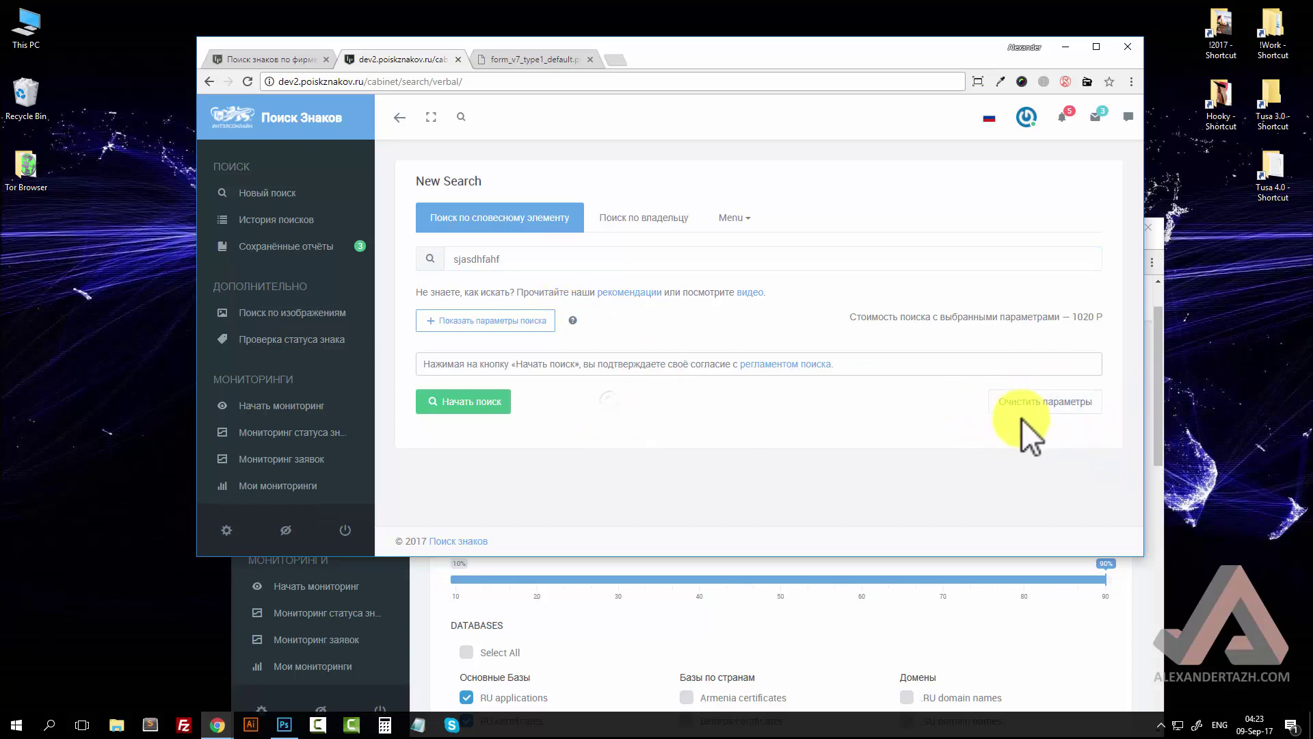
pyautogui.click(1051, 403)
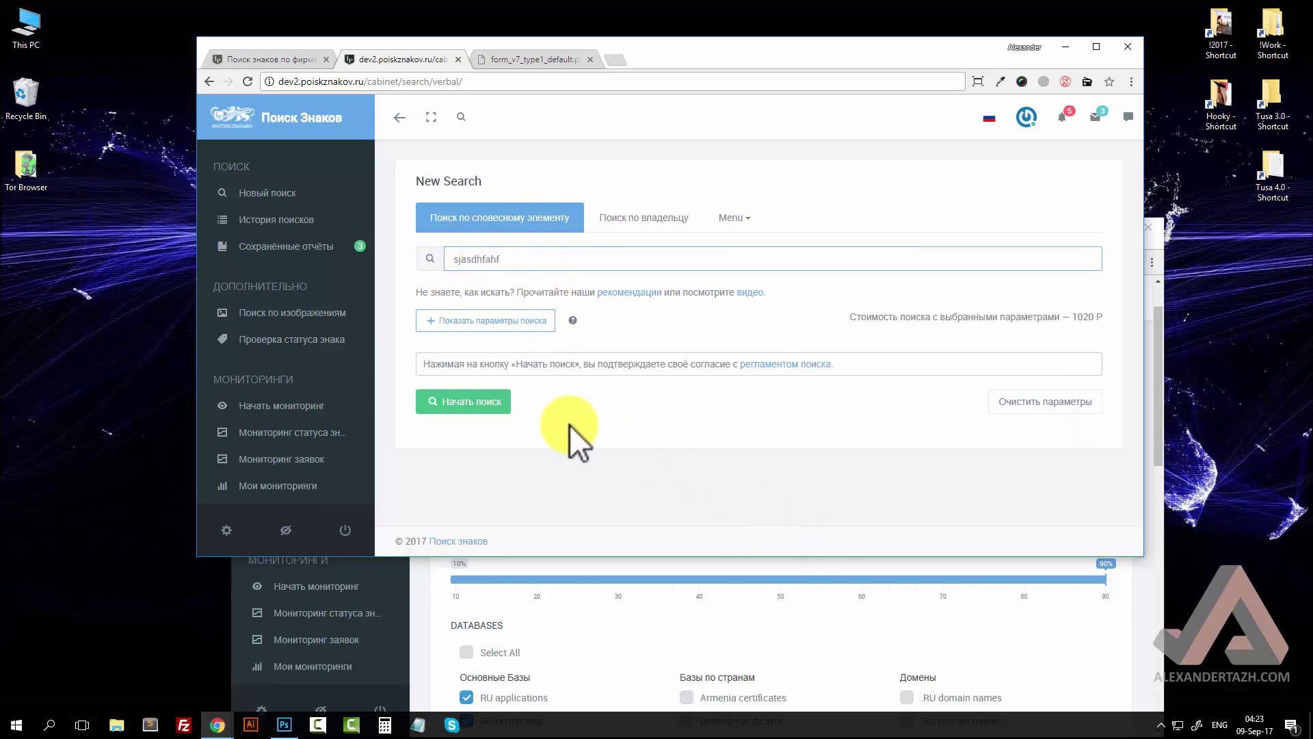
pyautogui.click(555, 404)
pyautogui.click(1050, 405)
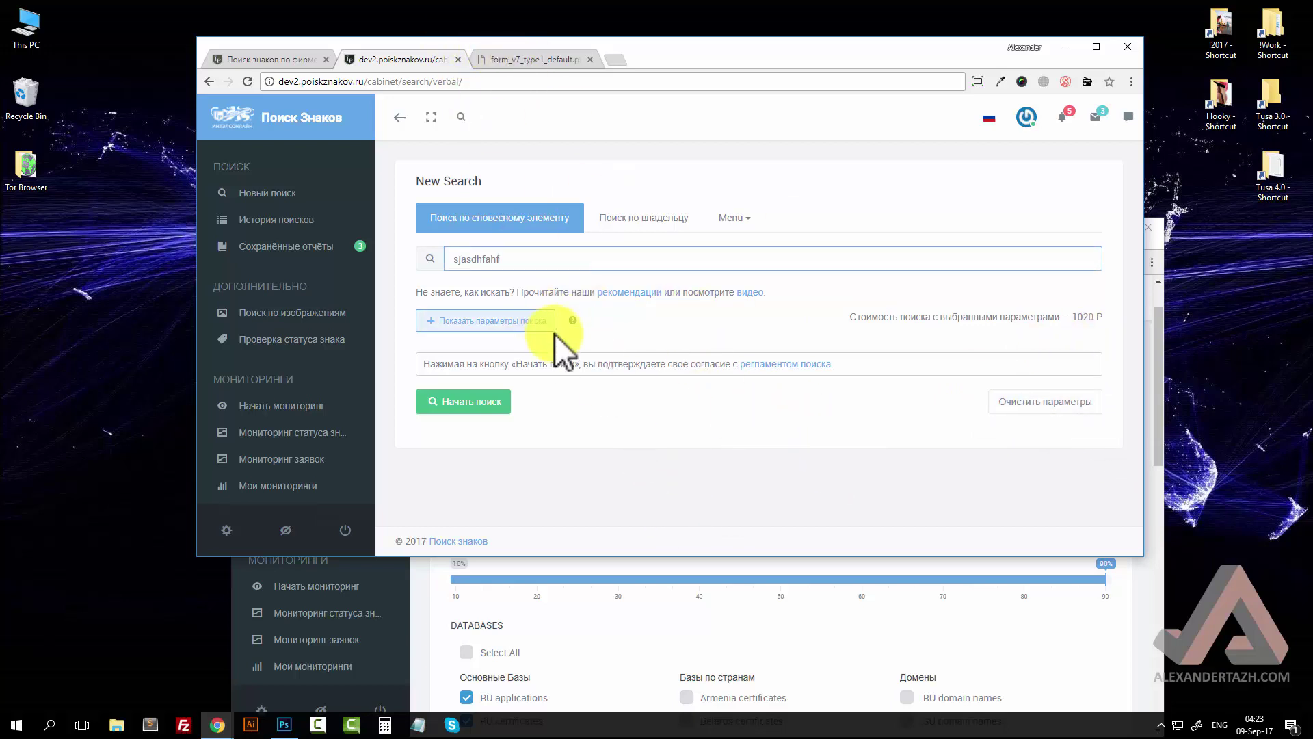
pyautogui.click(573, 321)
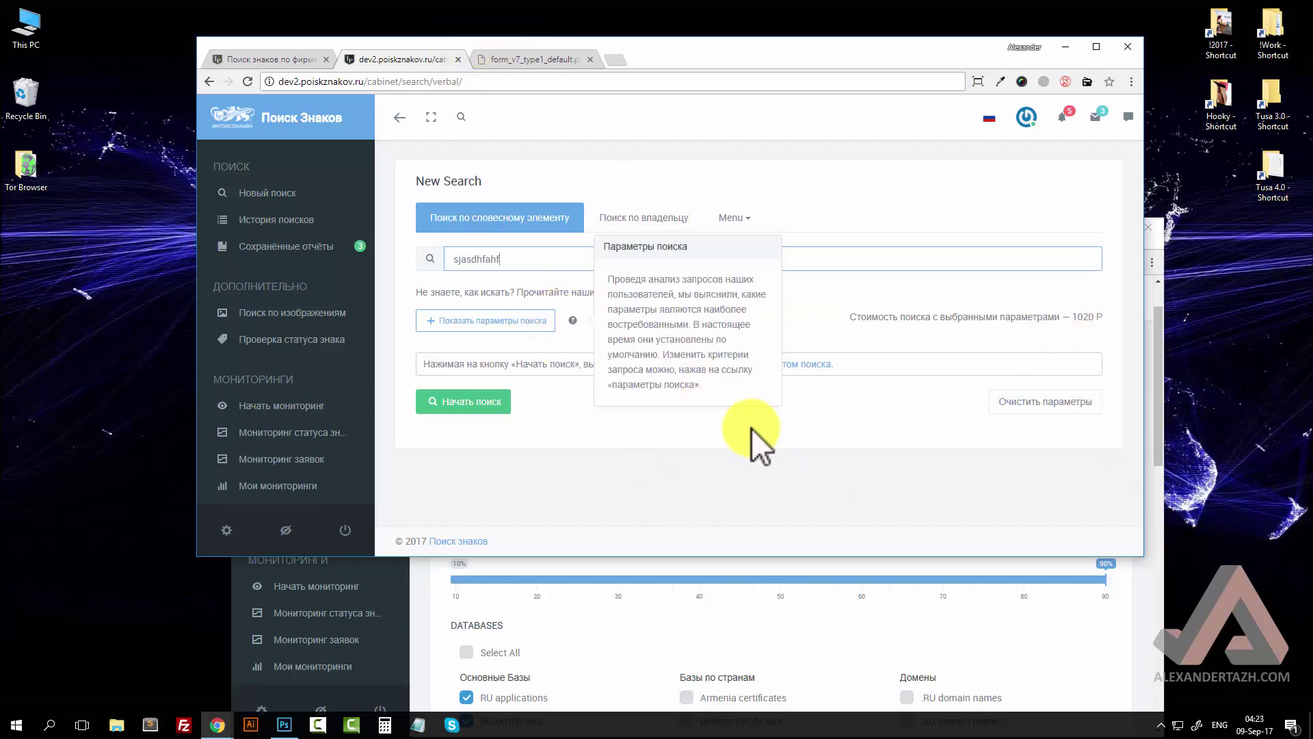
# Step: Show the live form's search parameters and examine its databases, ICGS classes and additional options
pyautogui.click(536, 321)
pyautogui.scroll(-4, 869, 411)
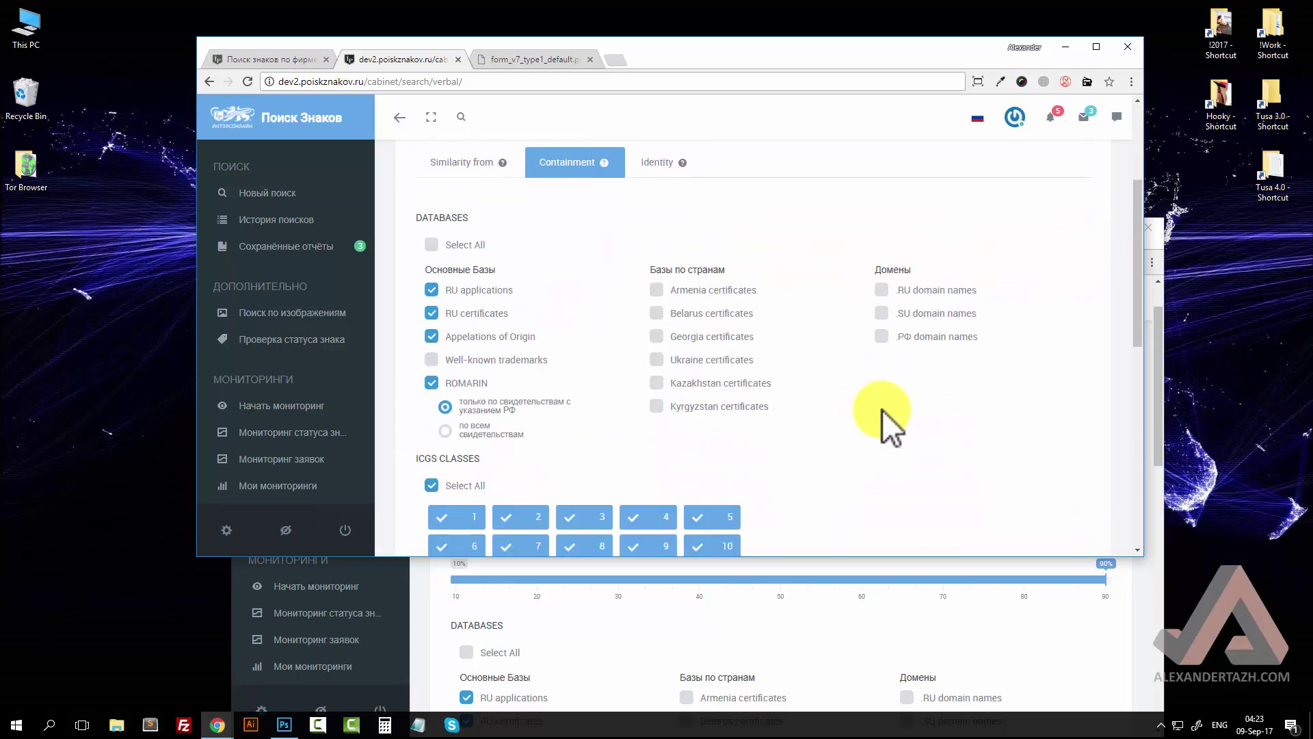
pyautogui.scroll(-5, 881, 409)
pyautogui.scroll(9, 881, 409)
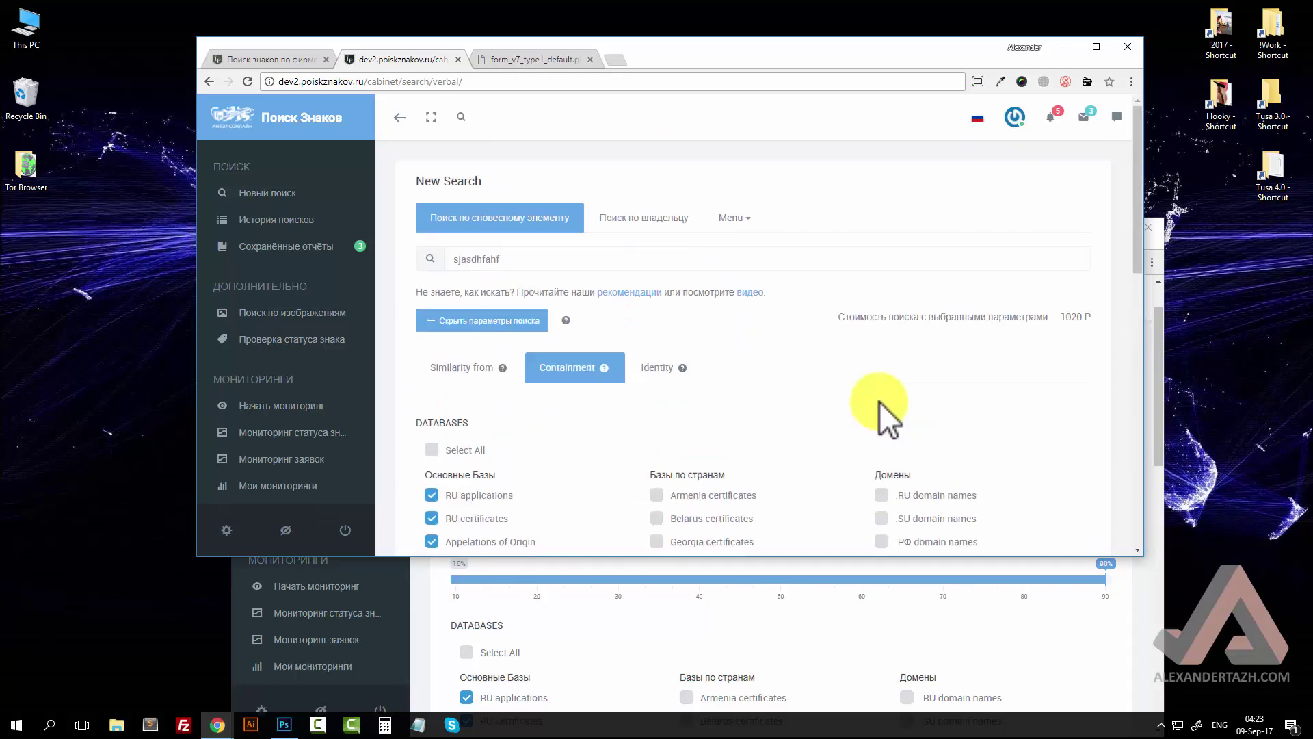
pyautogui.scroll(-3, 616, 163)
pyautogui.scroll(-6, 847, 363)
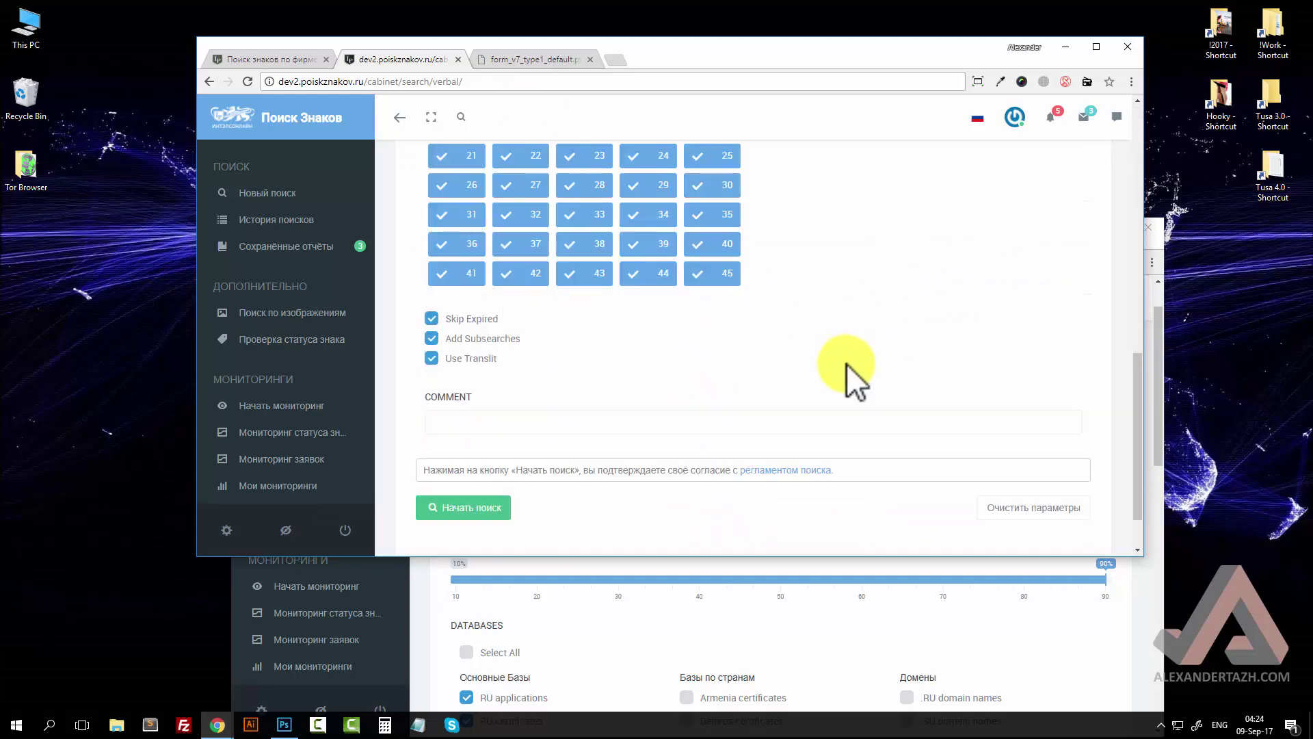
pyautogui.scroll(6, 851, 360)
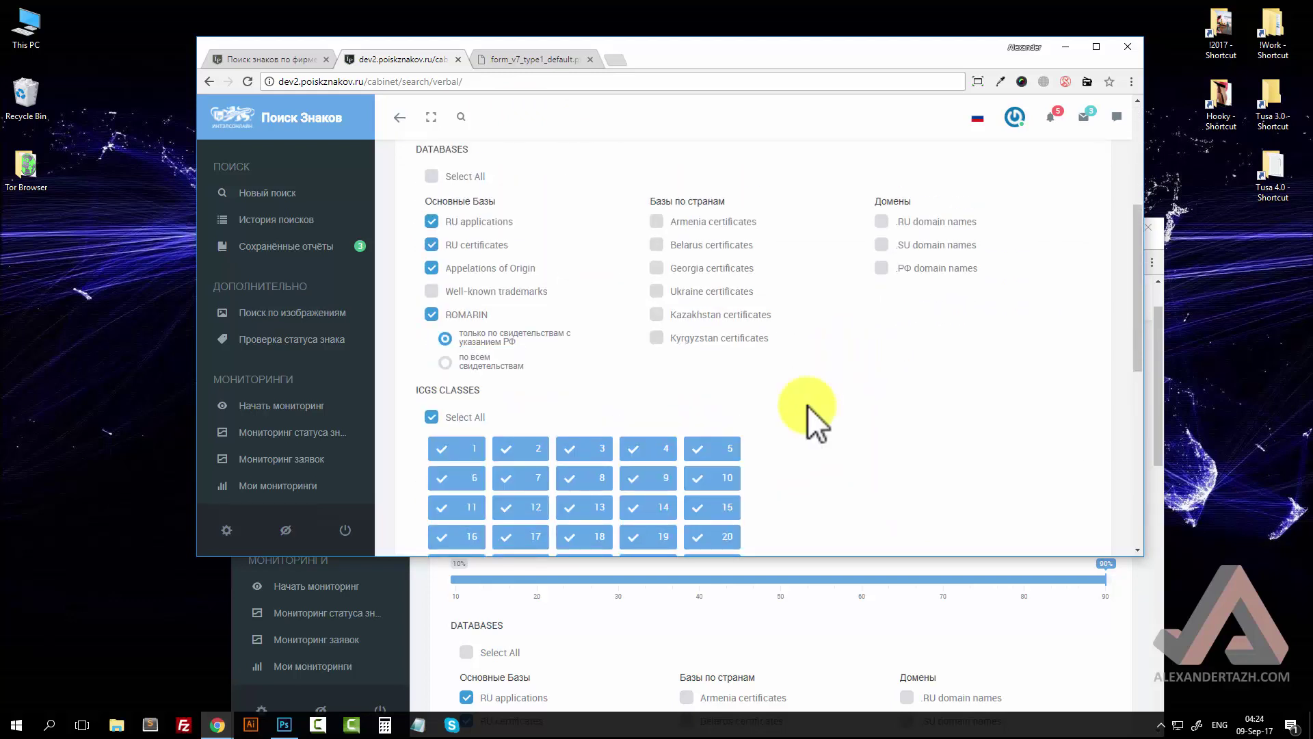
# Step: Deselect ICGS classes 9 and 10 and select them again
pyautogui.click(712, 478)
pyautogui.click(643, 477)
pyautogui.click(712, 478)
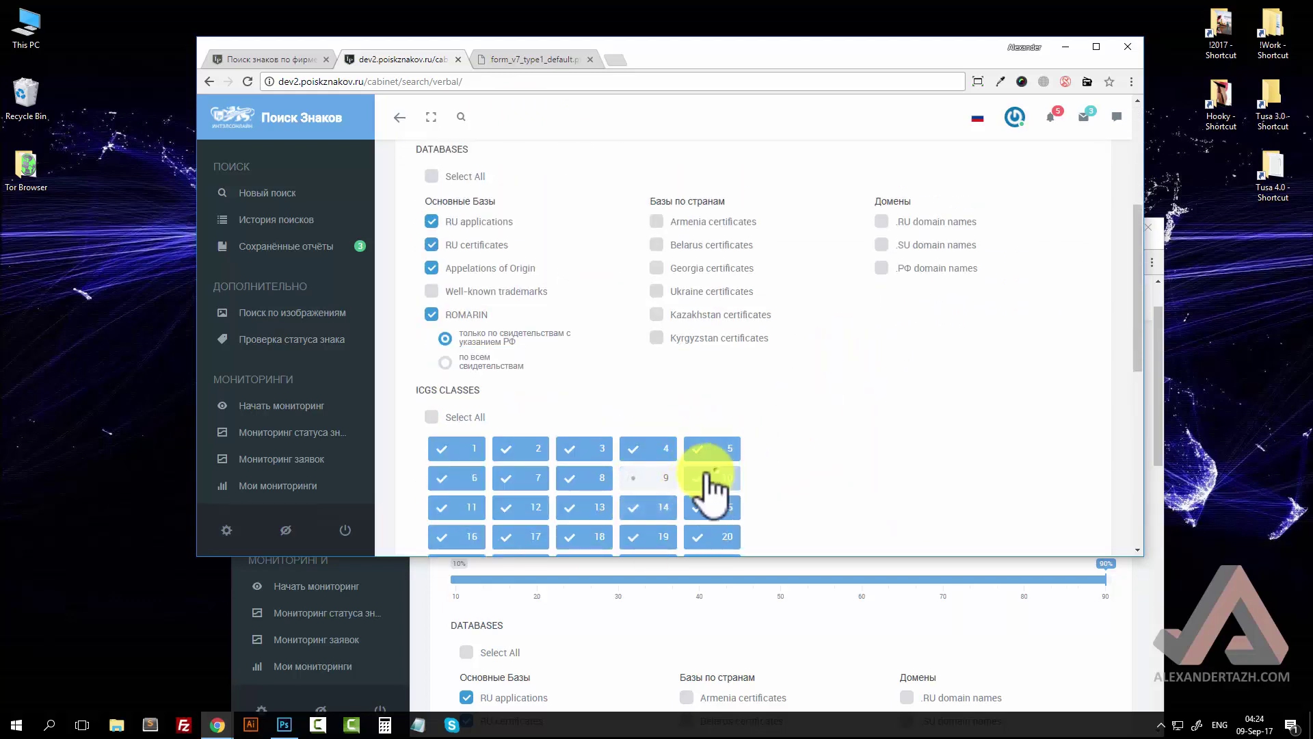
pyautogui.click(643, 478)
# Step: Examine the expanded form from its comment field up to the search-type choices, and bring up the form_v7_type1_default.png mockup for comparison
pyautogui.scroll(-7, 851, 479)
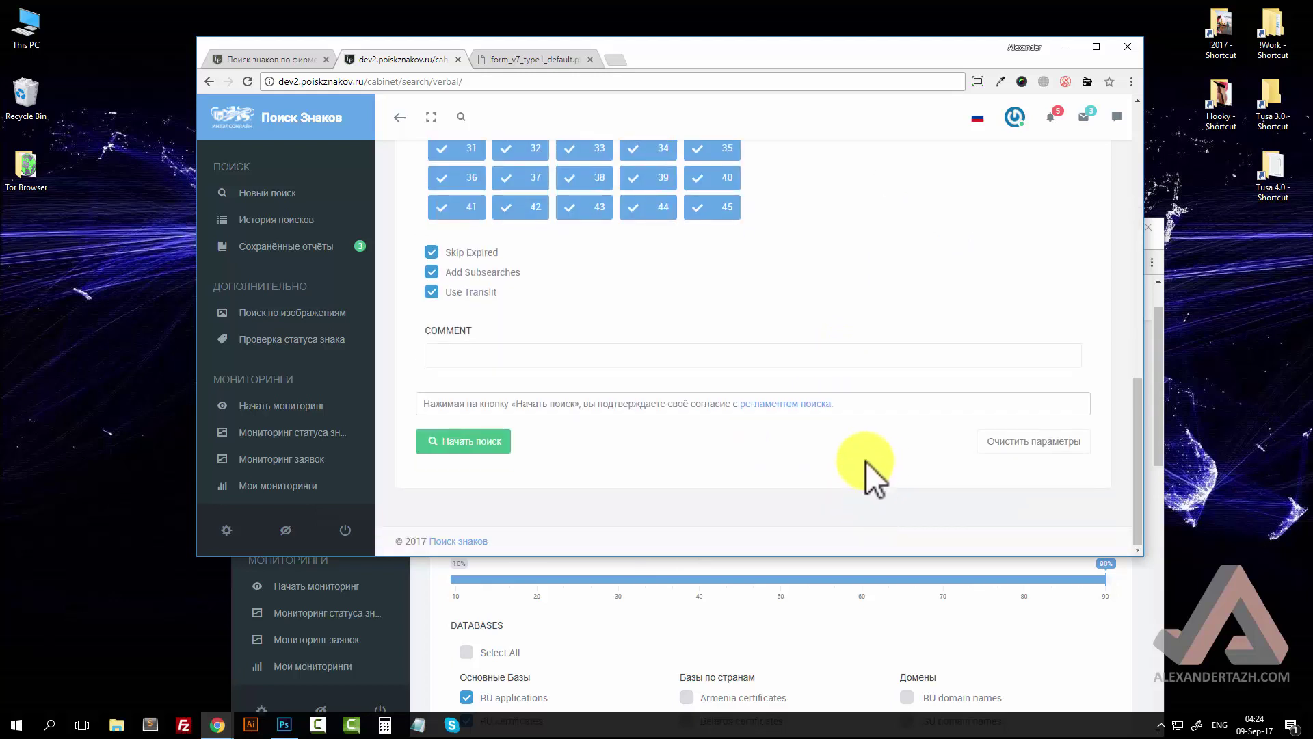
pyautogui.scroll(4, 821, 352)
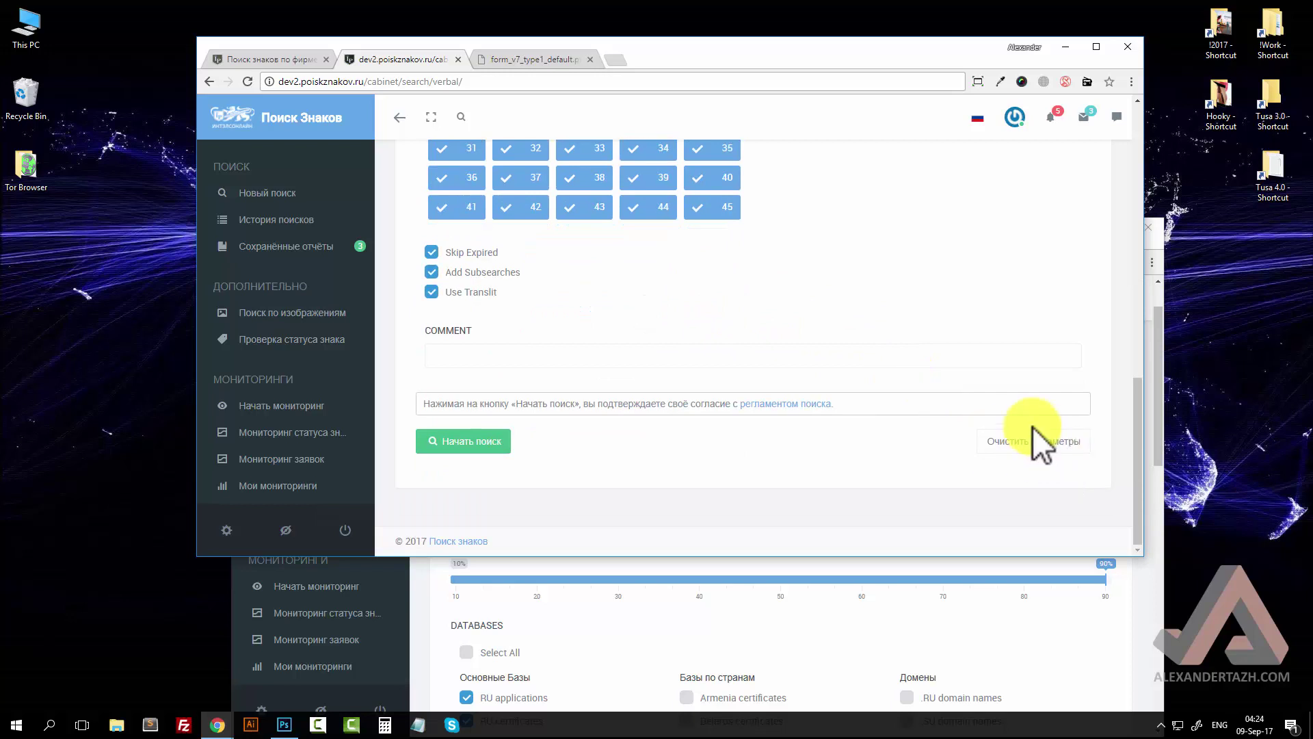
pyautogui.click(1033, 427)
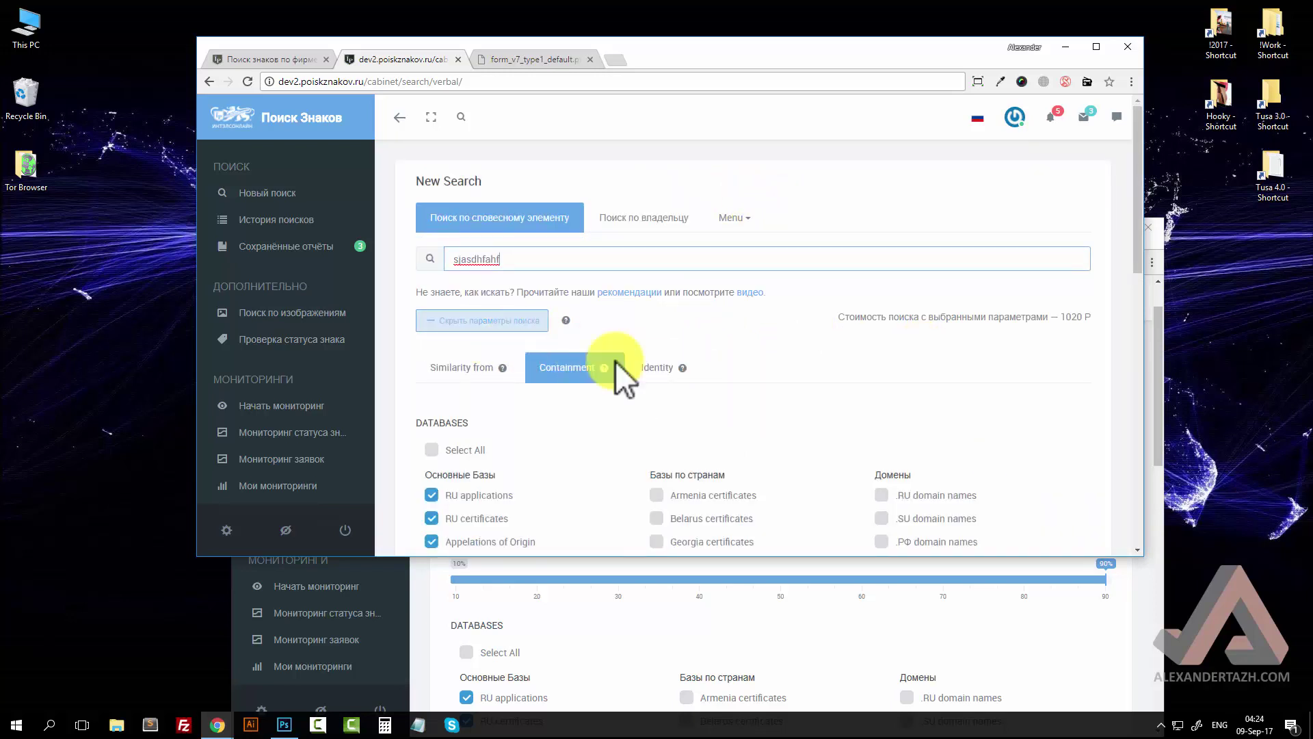
pyautogui.scroll(-4, 822, 466)
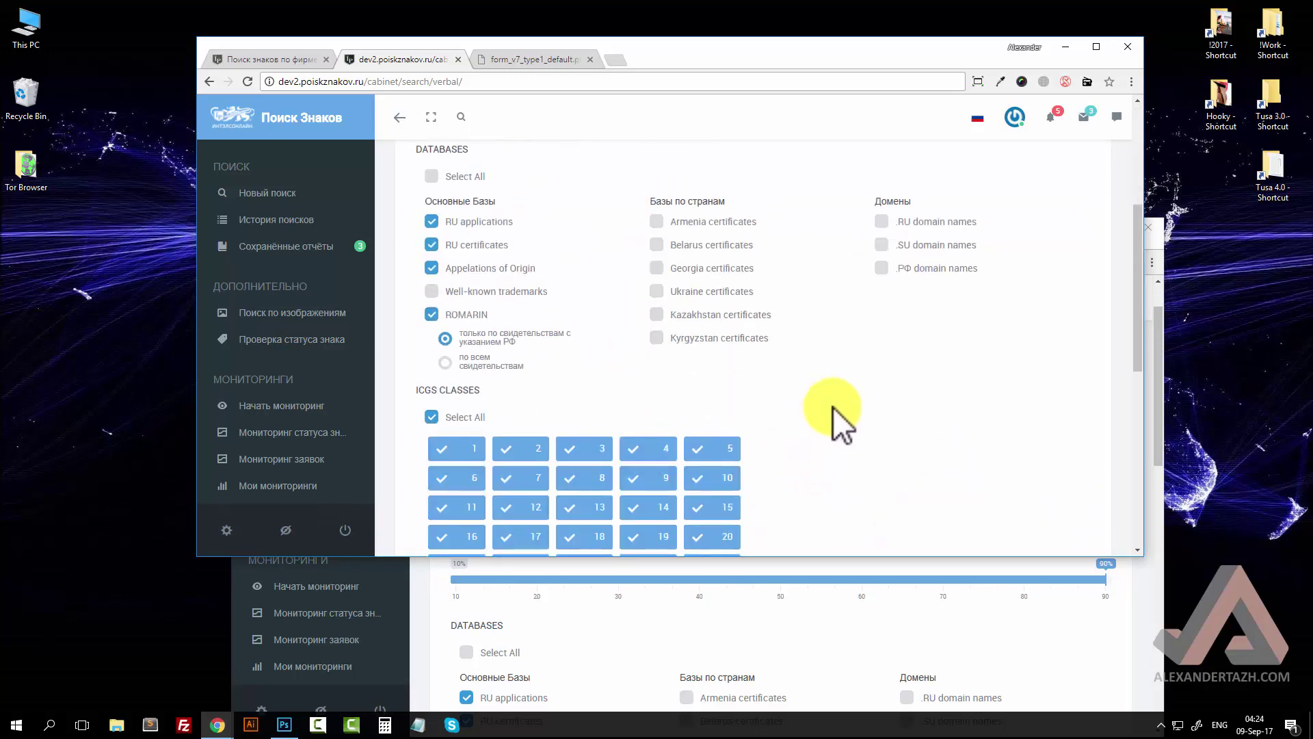
pyautogui.scroll(-10, 832, 407)
pyautogui.click(967, 463)
pyautogui.scroll(-5, 777, 337)
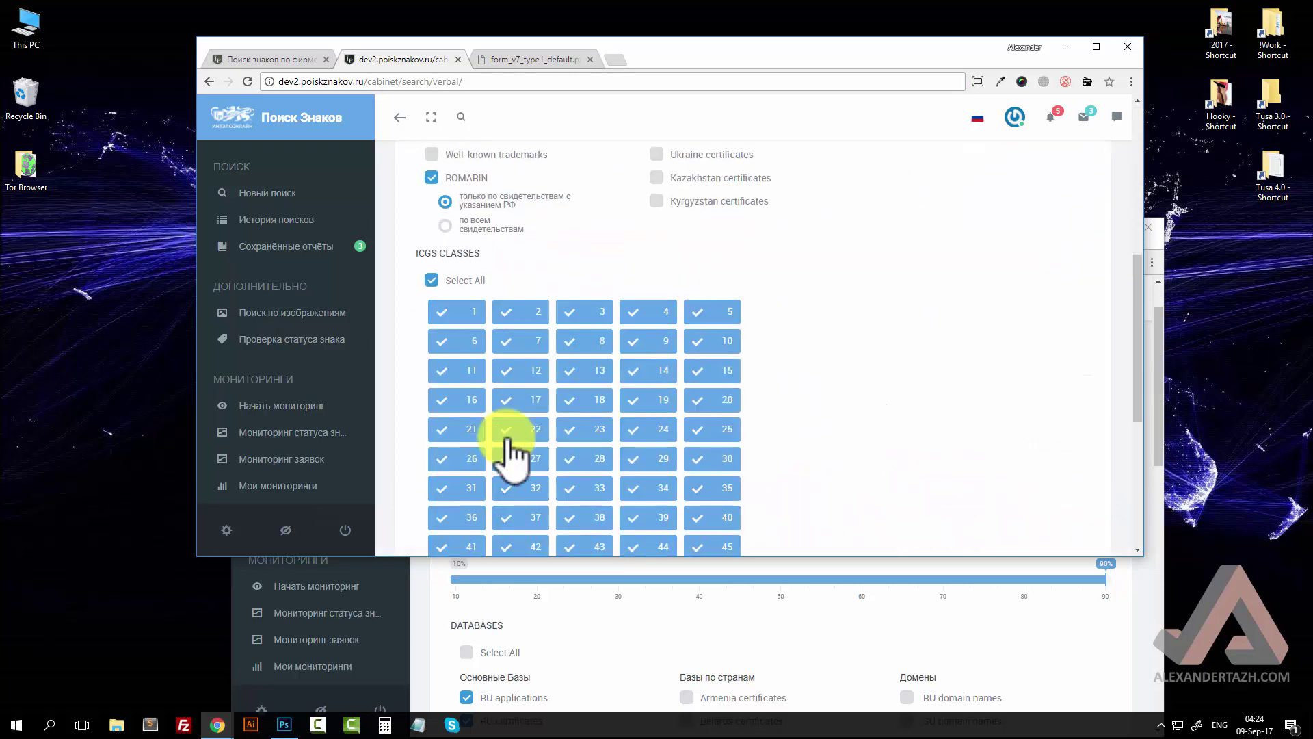
pyautogui.scroll(3, 445, 260)
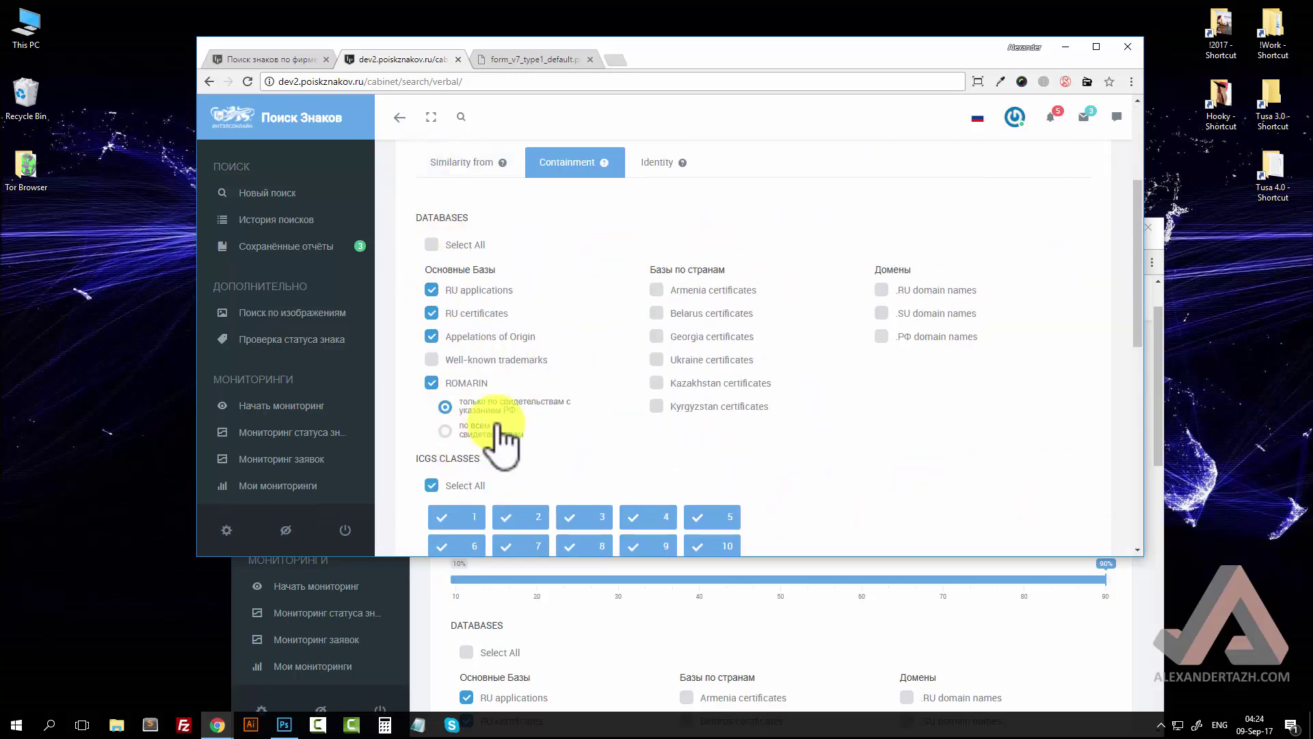
pyautogui.scroll(3, 506, 338)
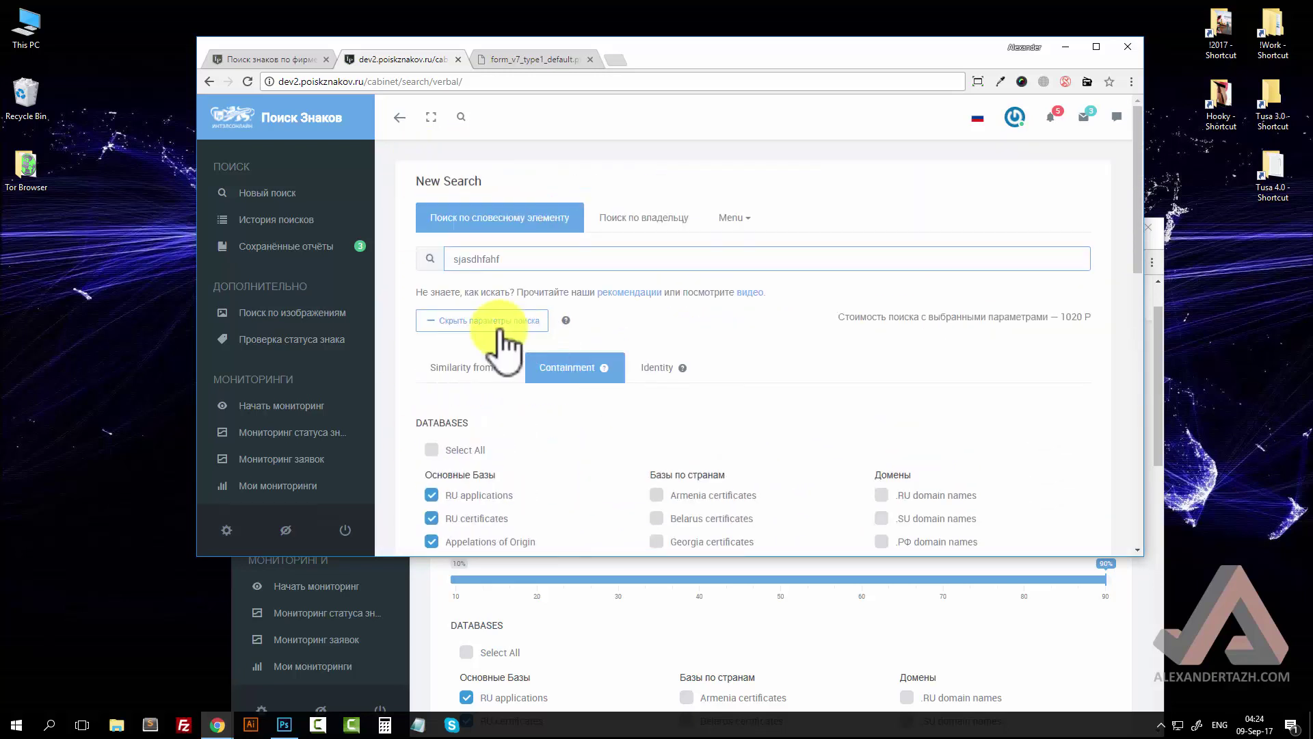
pyautogui.click(540, 60)
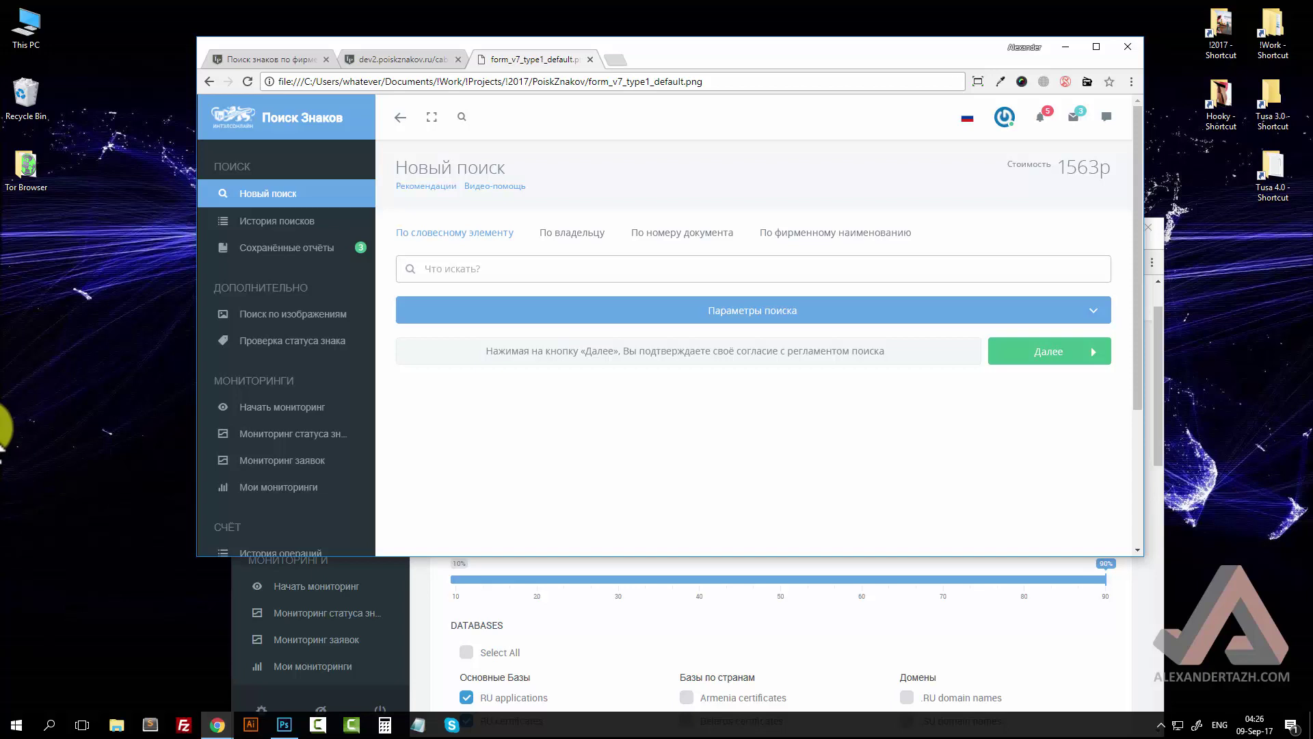
# Step: Return to the live form, show its search parameters and examine the Similarity from layout
pyautogui.click(426, 60)
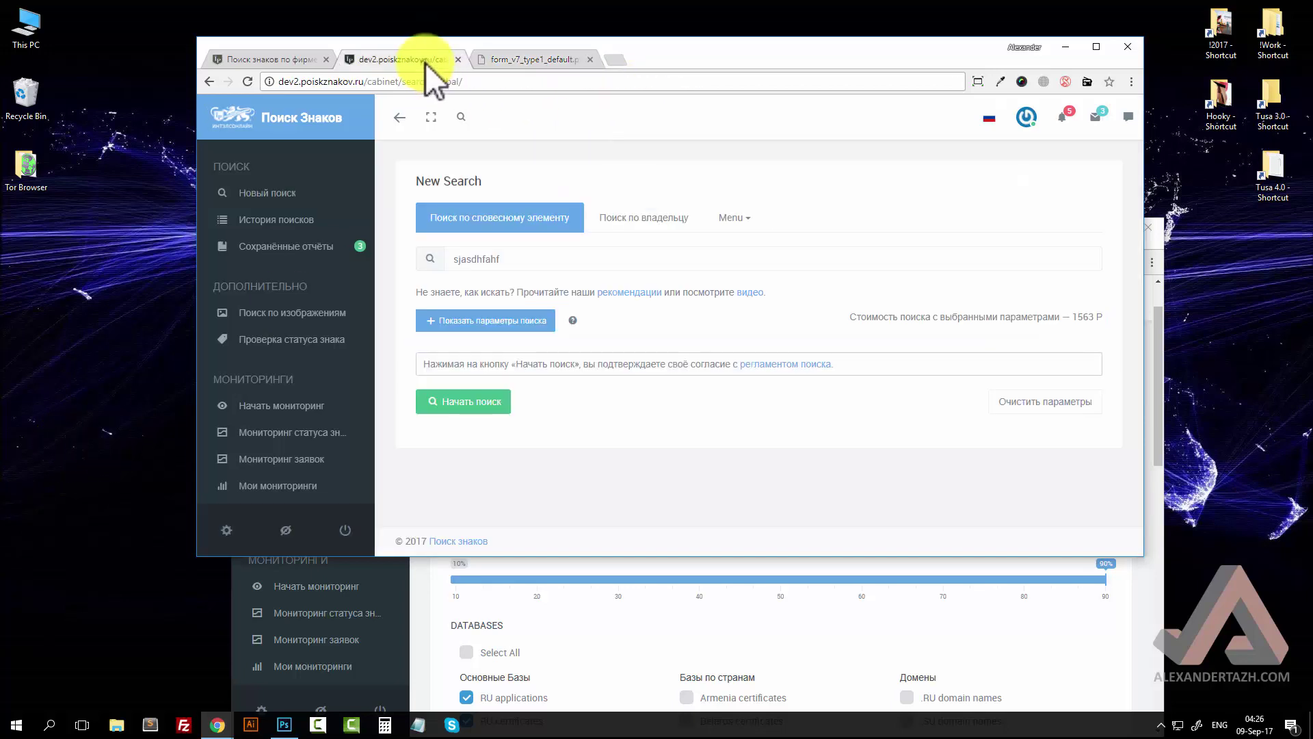
pyautogui.click(506, 322)
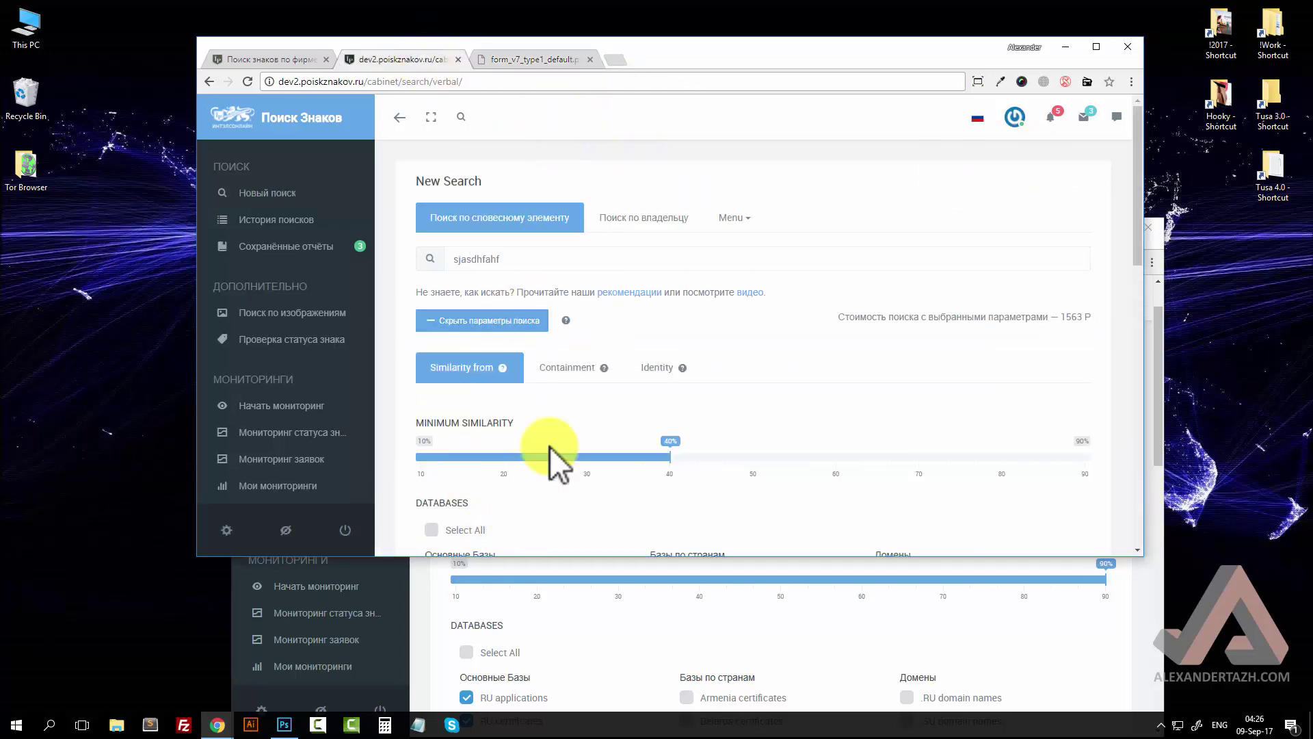
pyautogui.scroll(-10, 554, 460)
pyautogui.scroll(3, 927, 430)
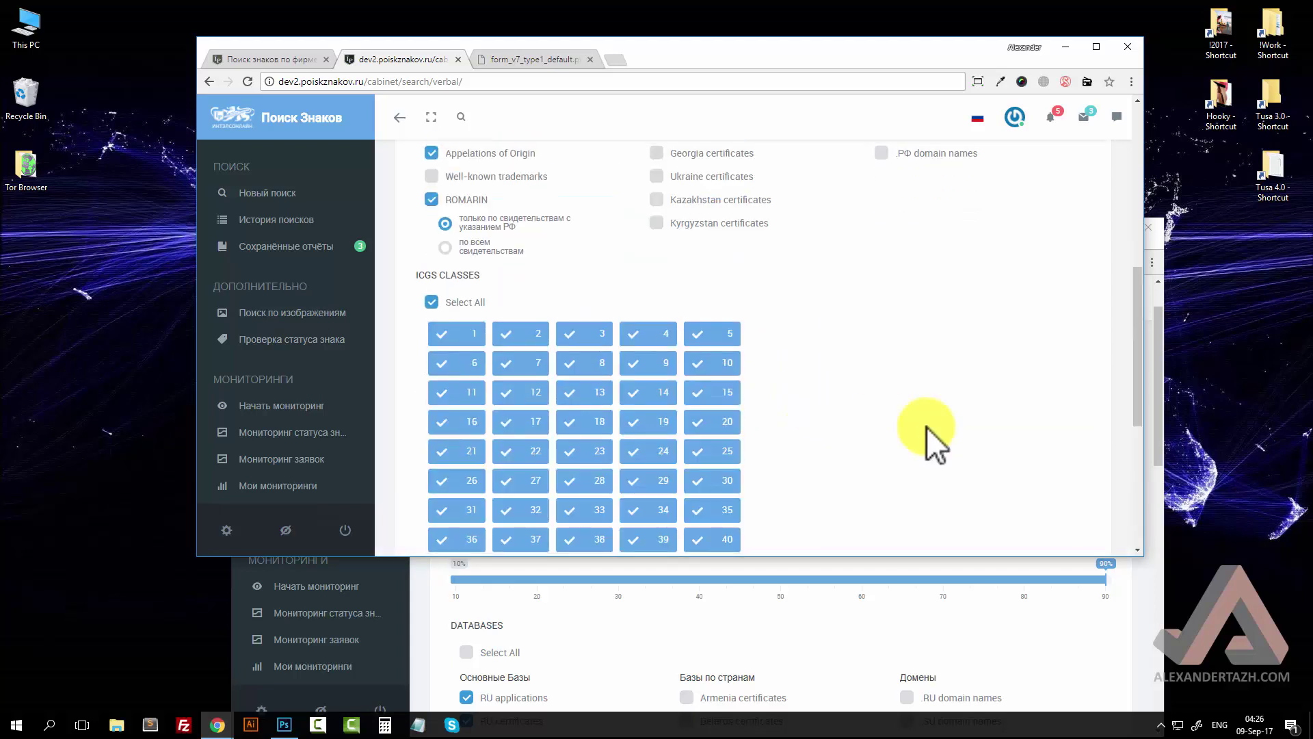
pyautogui.scroll(6, 927, 425)
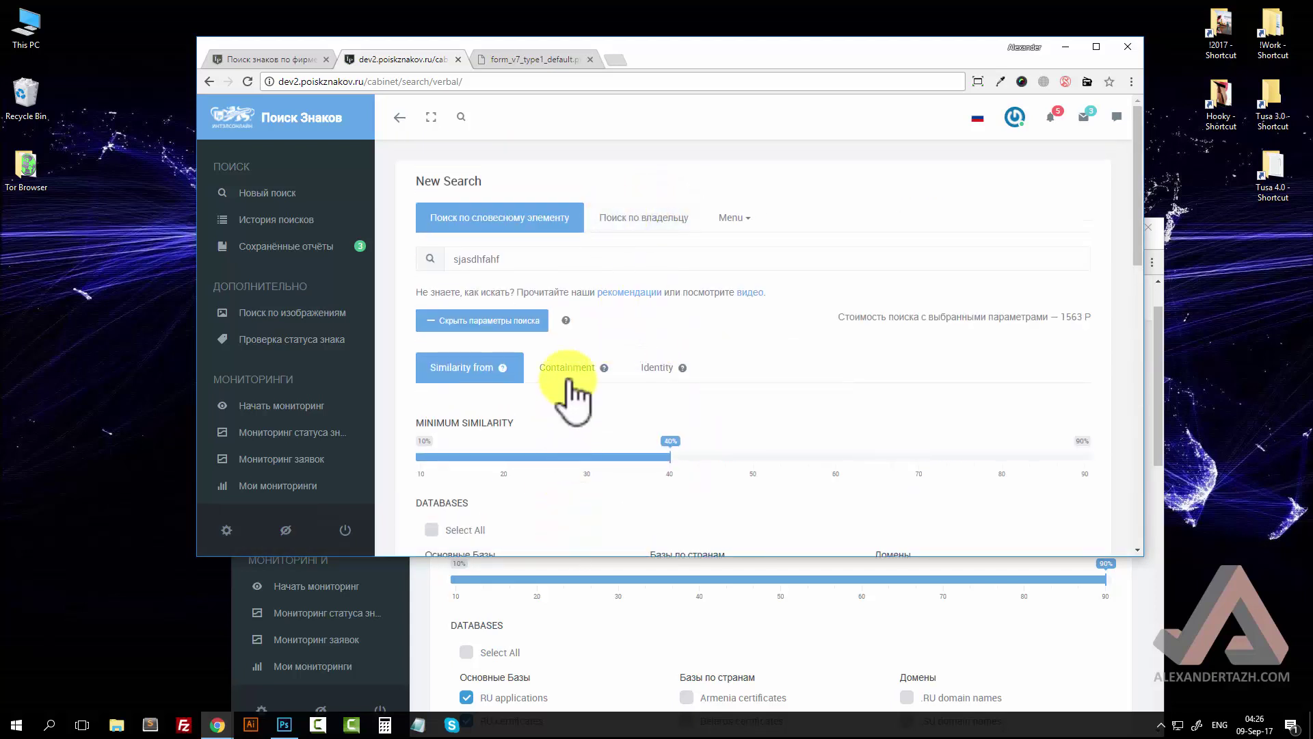
# Step: Try the Containment search type and set the live form to Identity
pyautogui.click(568, 373)
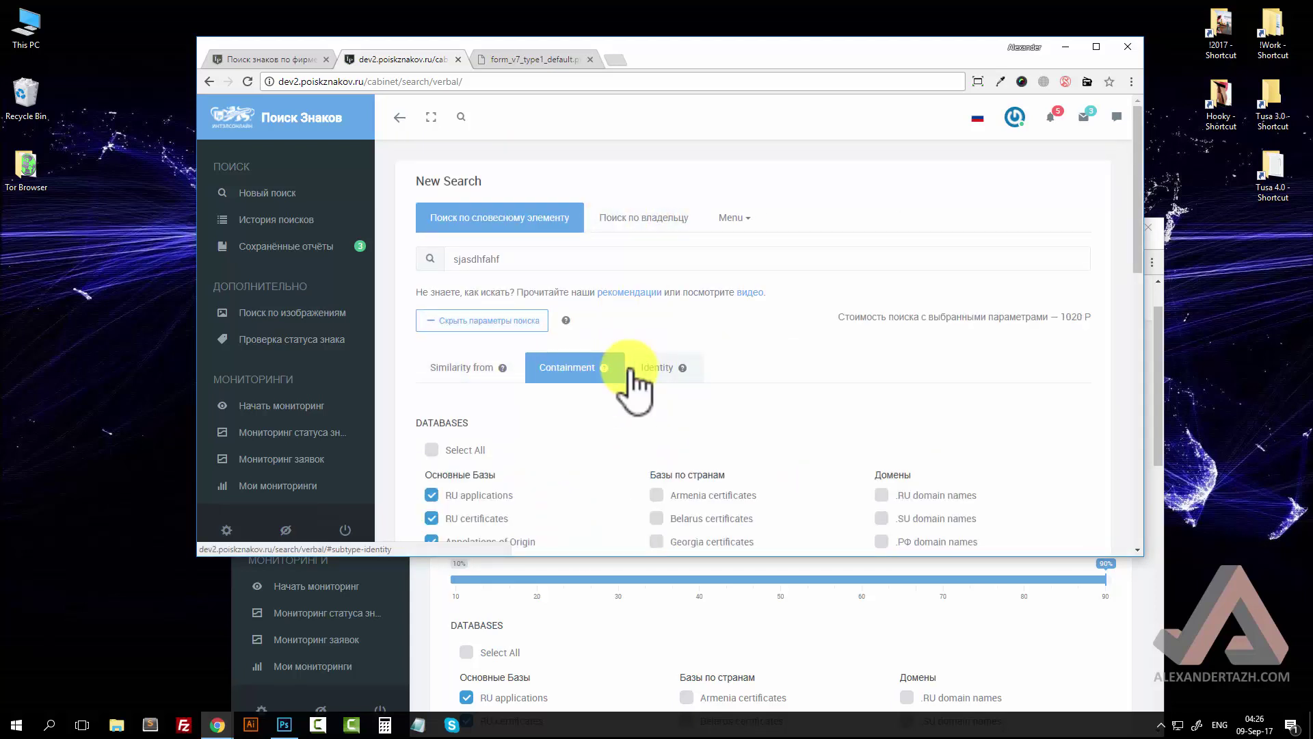
pyautogui.click(633, 372)
pyautogui.click(509, 372)
pyautogui.click(581, 373)
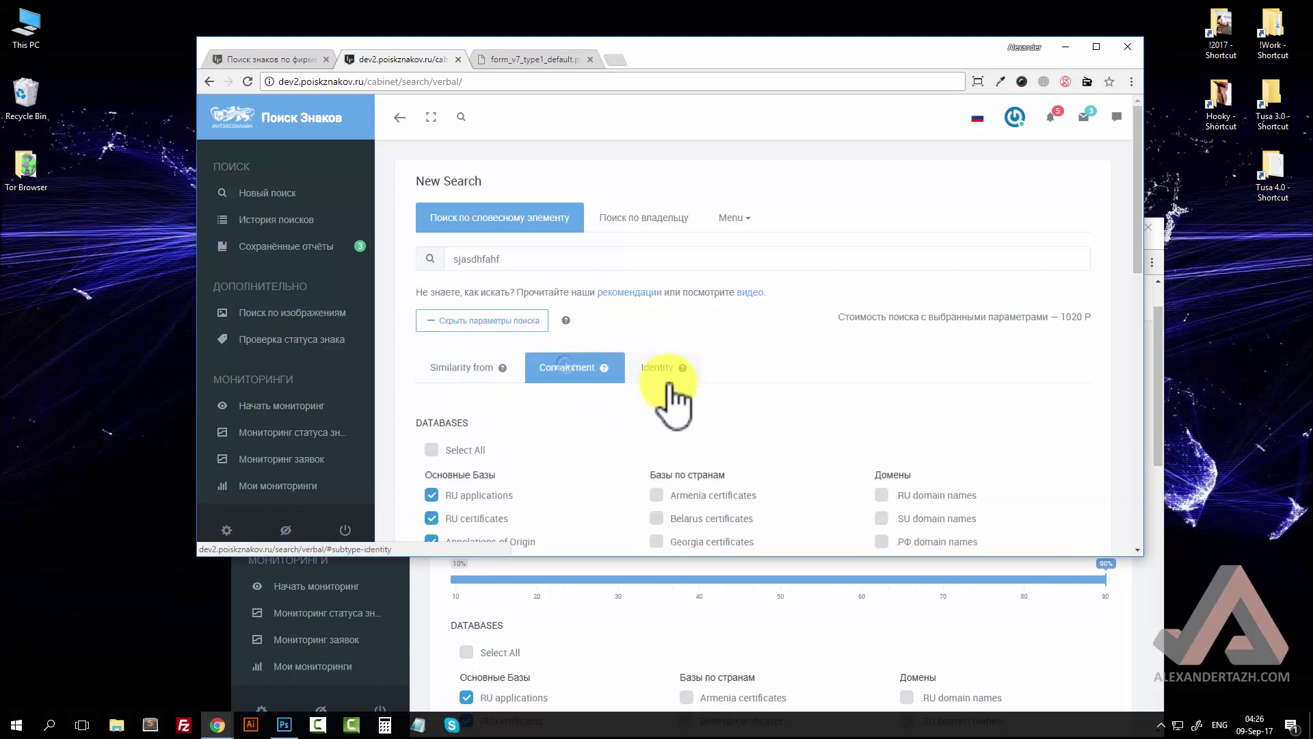
pyautogui.click(667, 373)
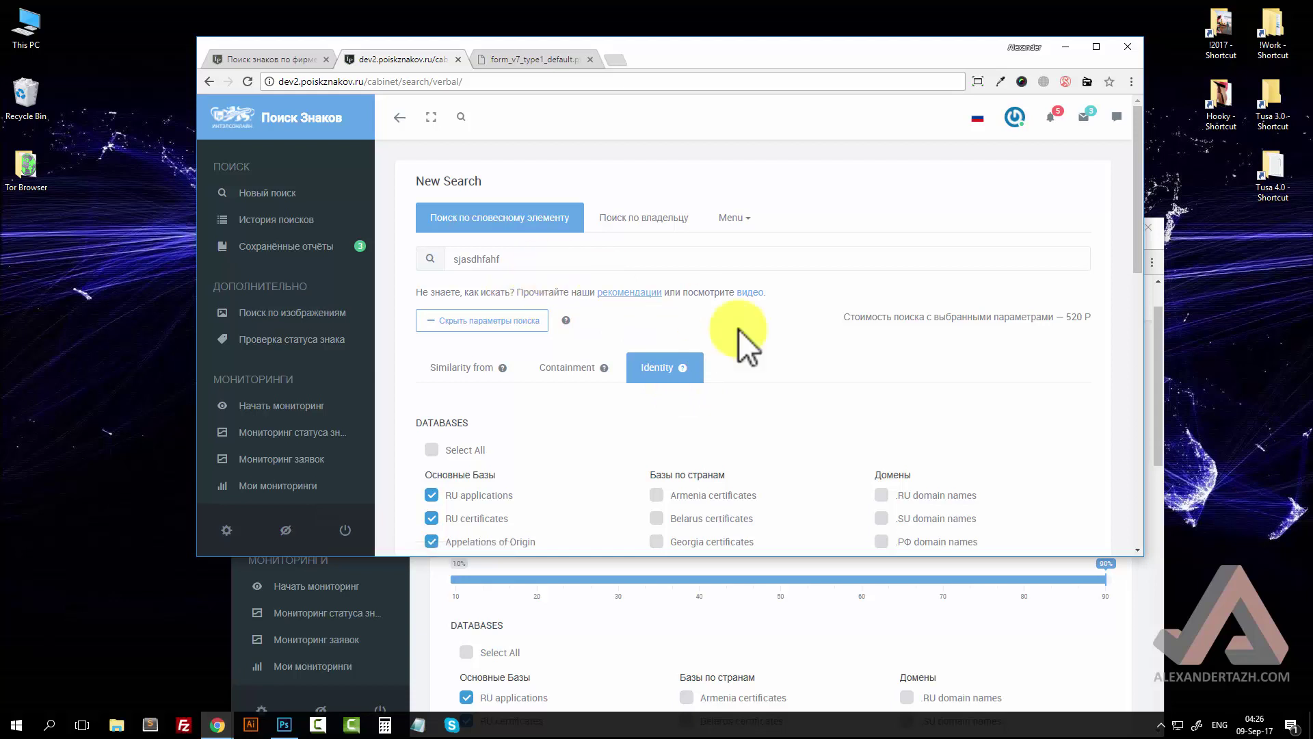
# Step: Bring up the form_v7_type1_default.png mockup, then switch to Photoshop and leave the full-screen view of form_v7.psd
pyautogui.click(506, 56)
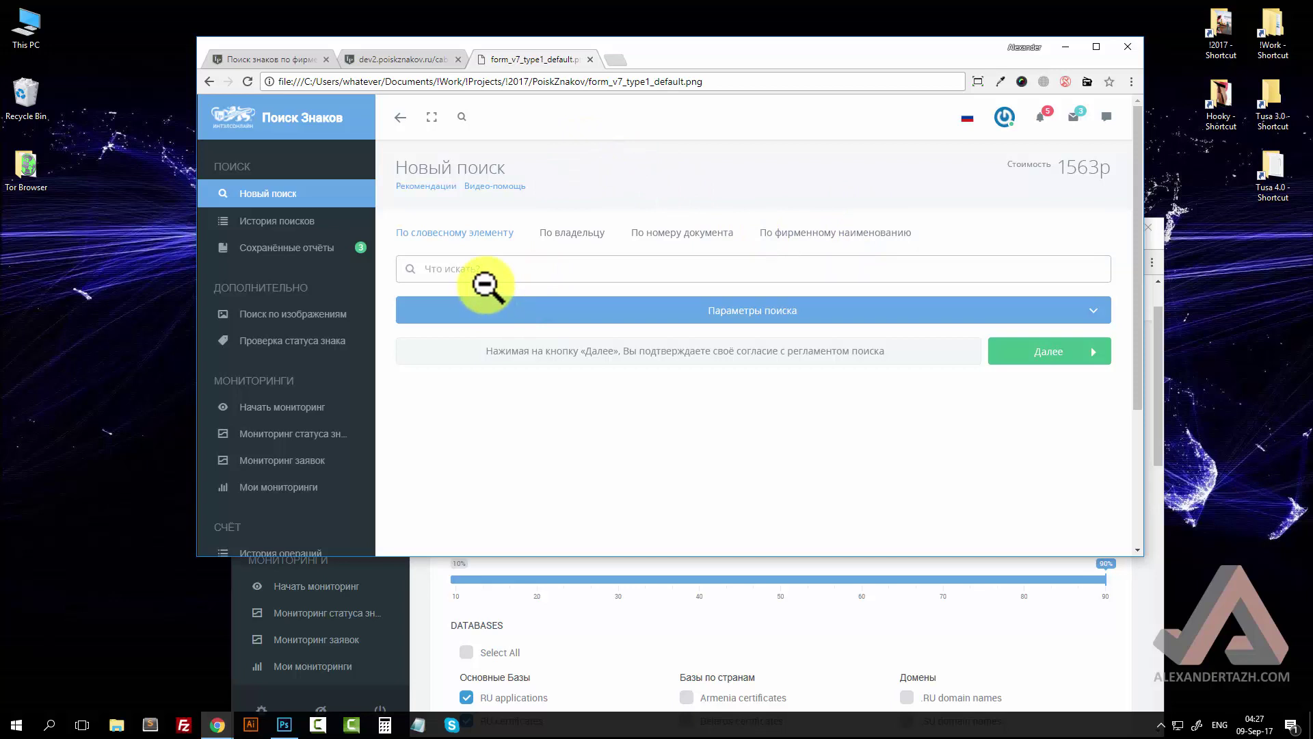
pyautogui.click(284, 724)
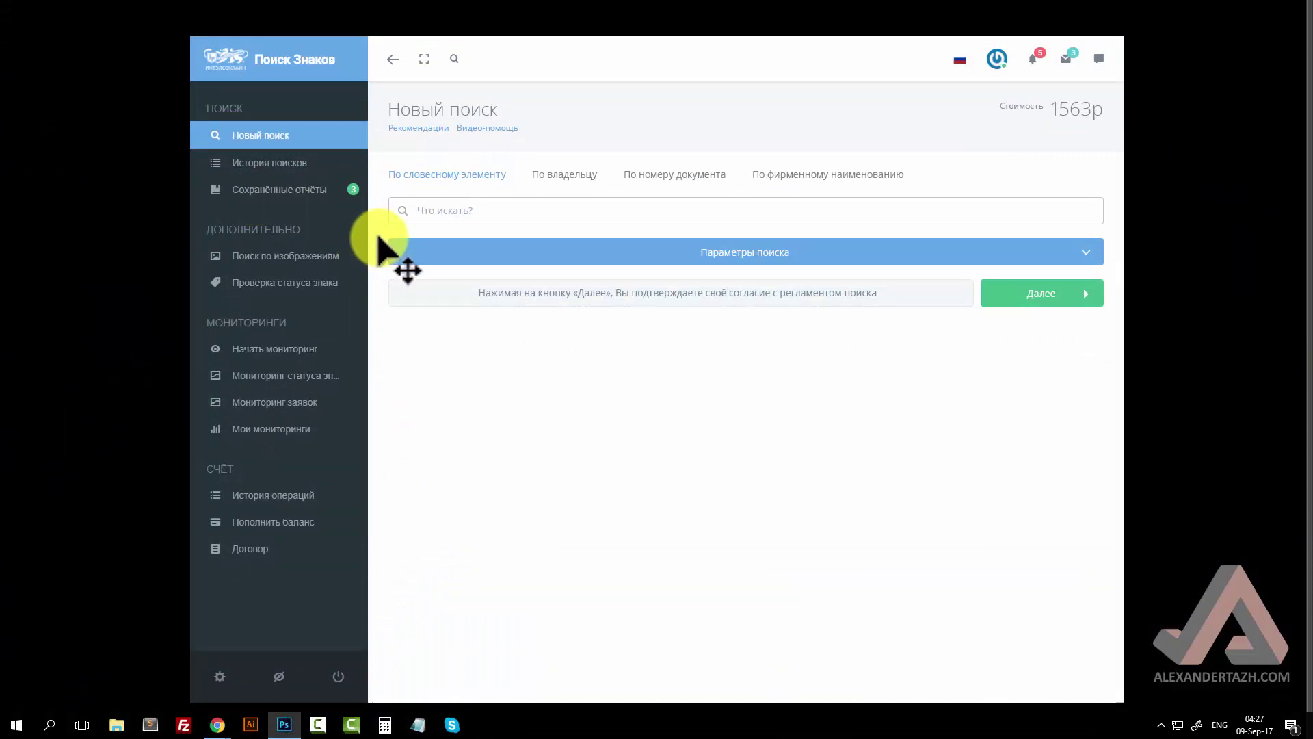
pyautogui.press('f')
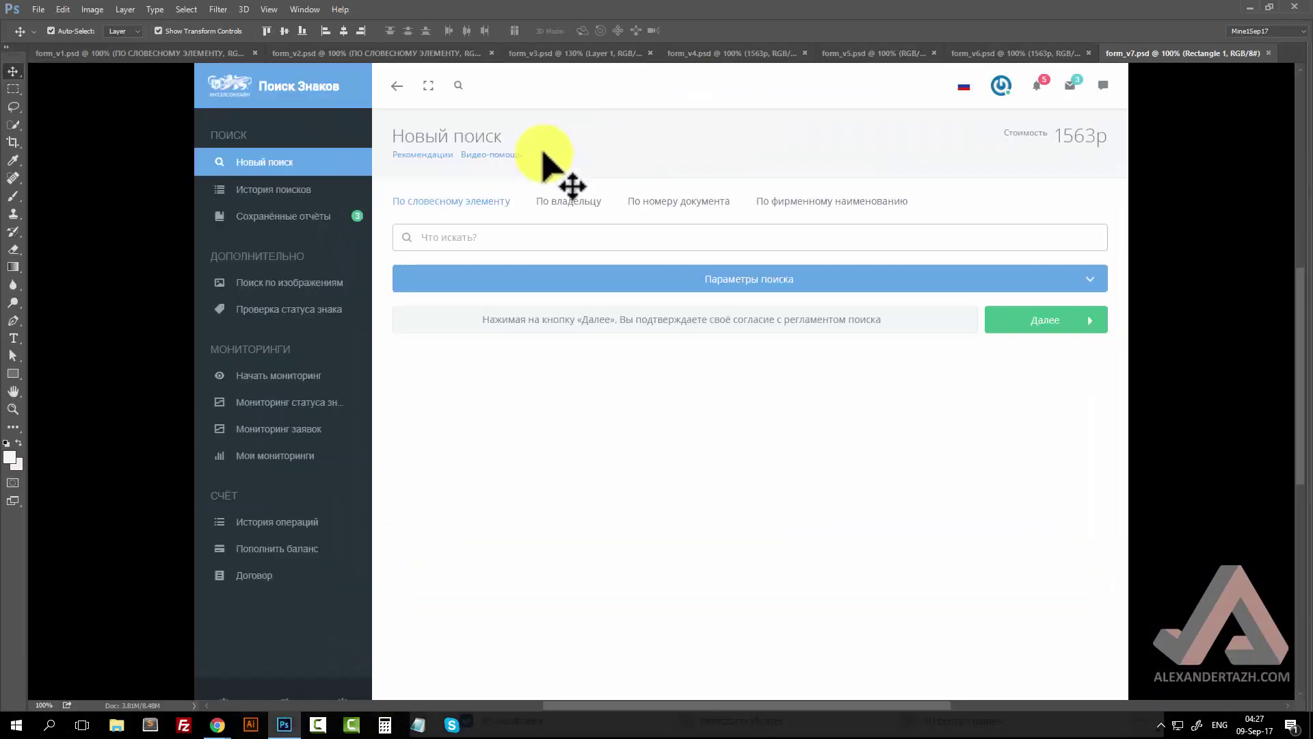
# Step: Compare the early mockups form_v1.psd, form_v2.psd and form_v3.psd, going back and forth between the second and third
pyautogui.click(200, 56)
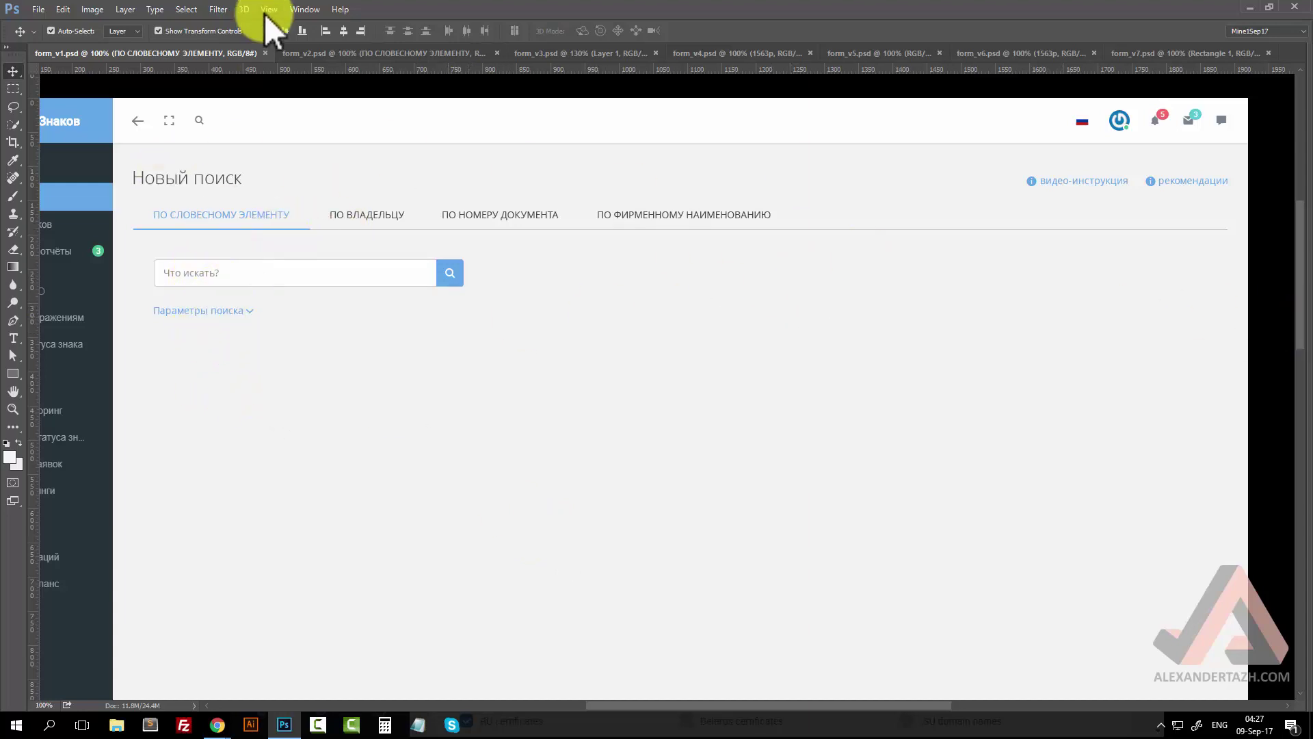
pyautogui.click(333, 54)
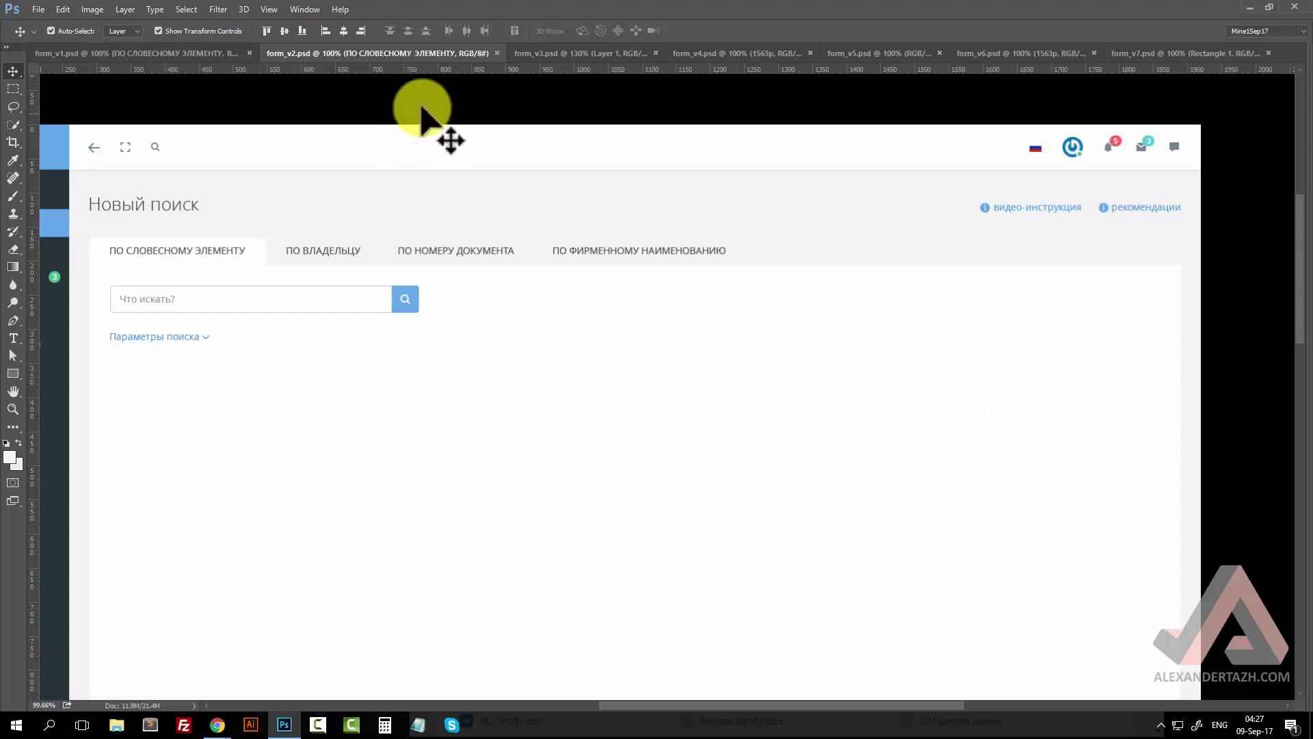
pyautogui.click(546, 55)
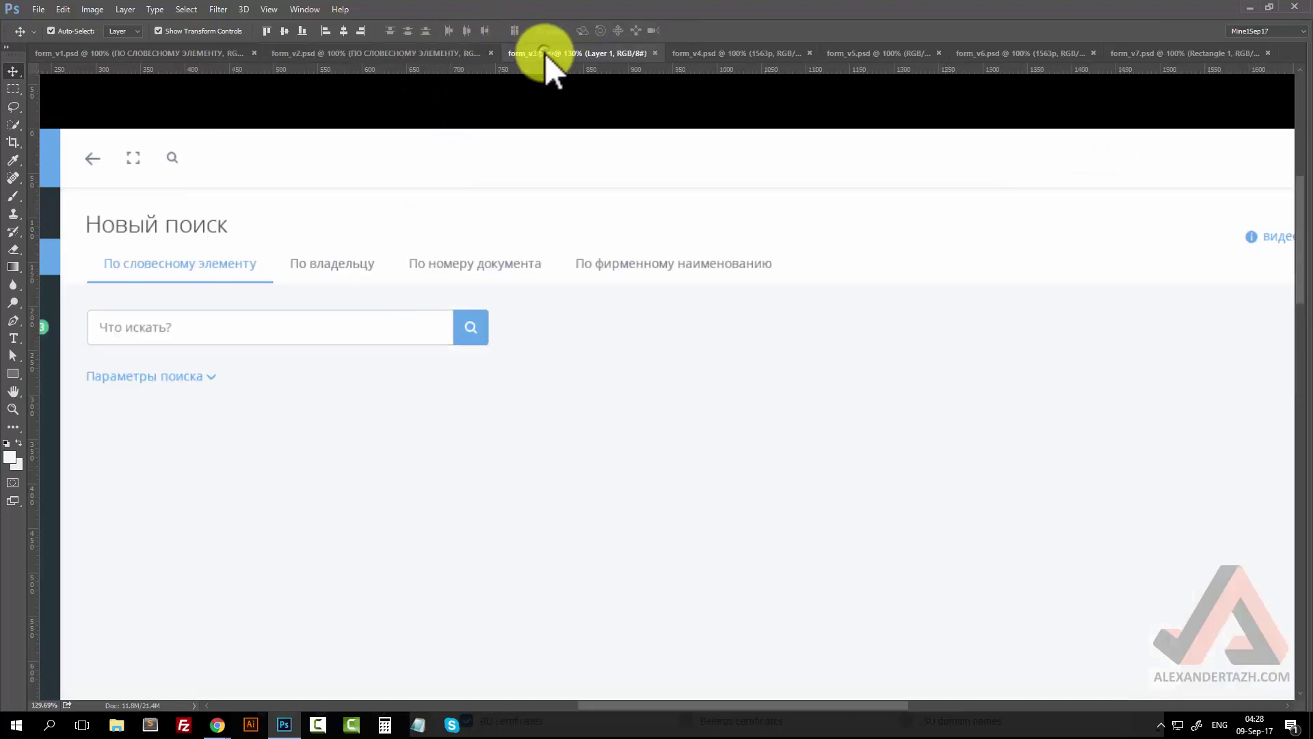
pyautogui.click(413, 55)
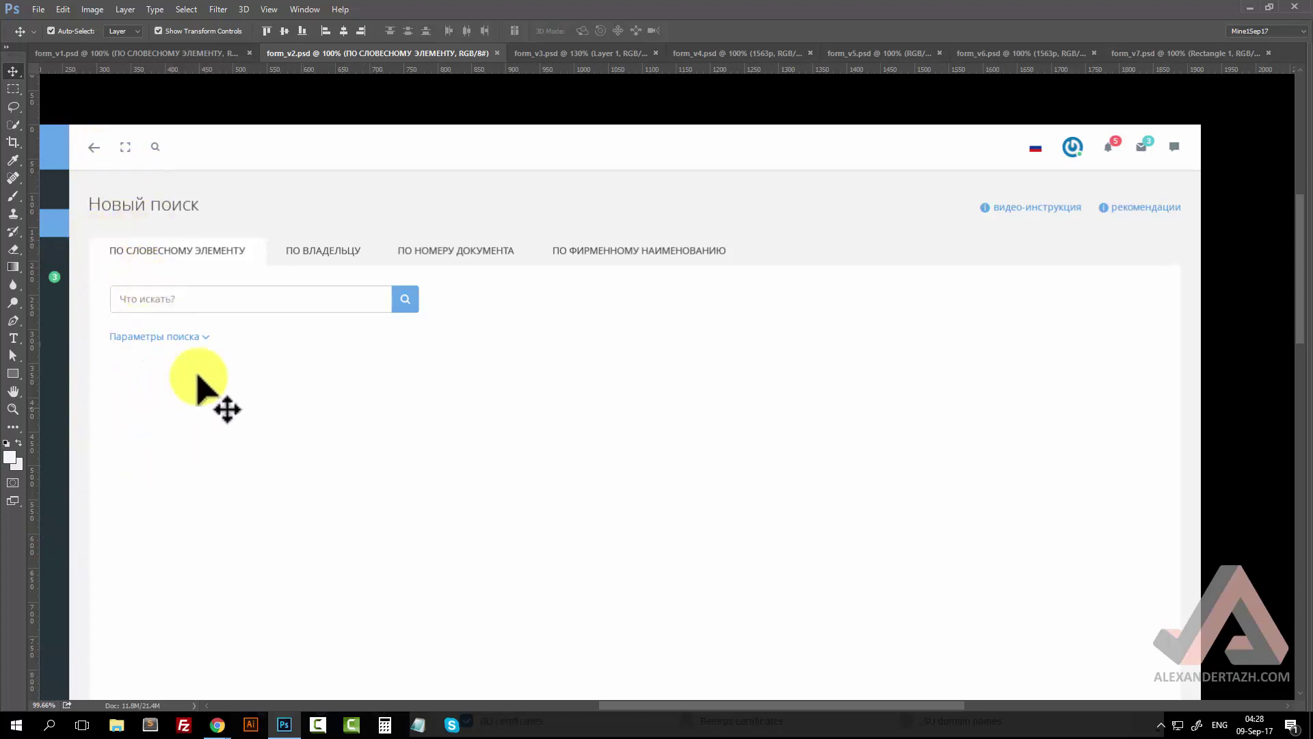
pyautogui.click(546, 55)
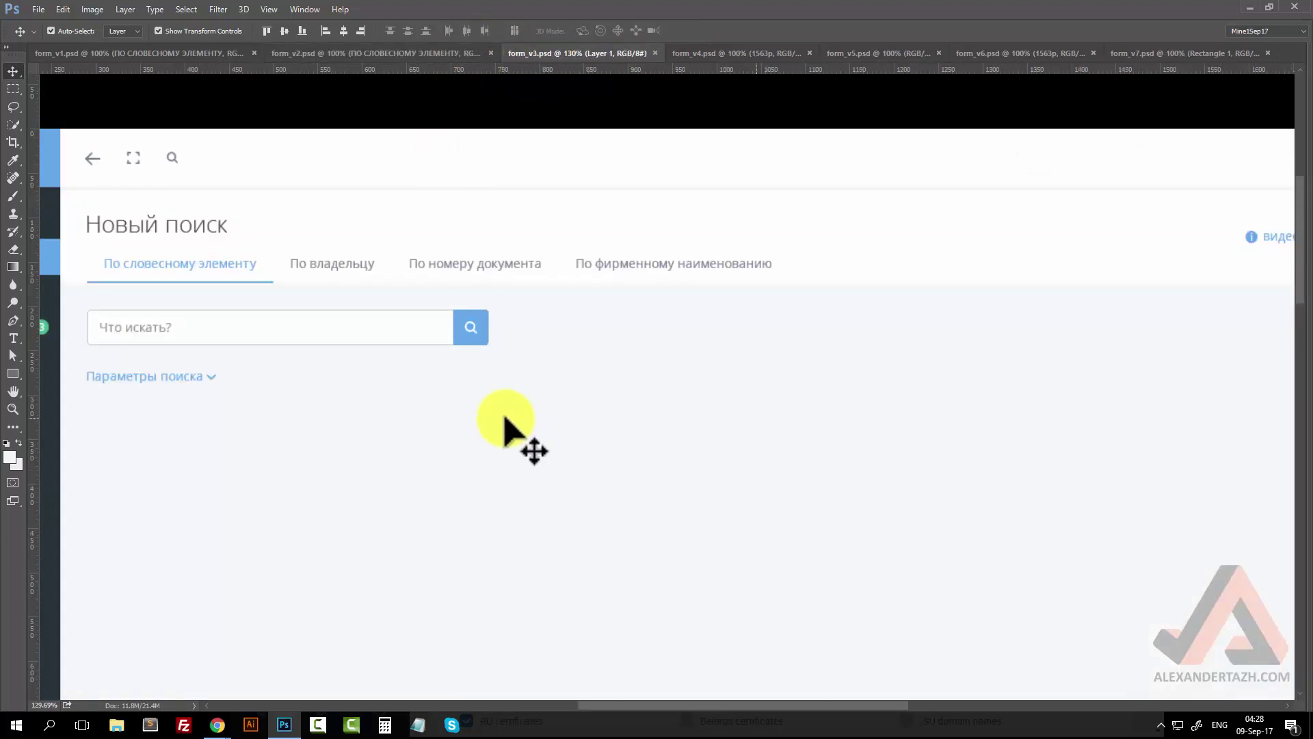
# Step: Examine the heading, search-type tabs and search field of form_v3.psd, setting the document to 100% magnification
pyautogui.scroll(-1, 504, 418)
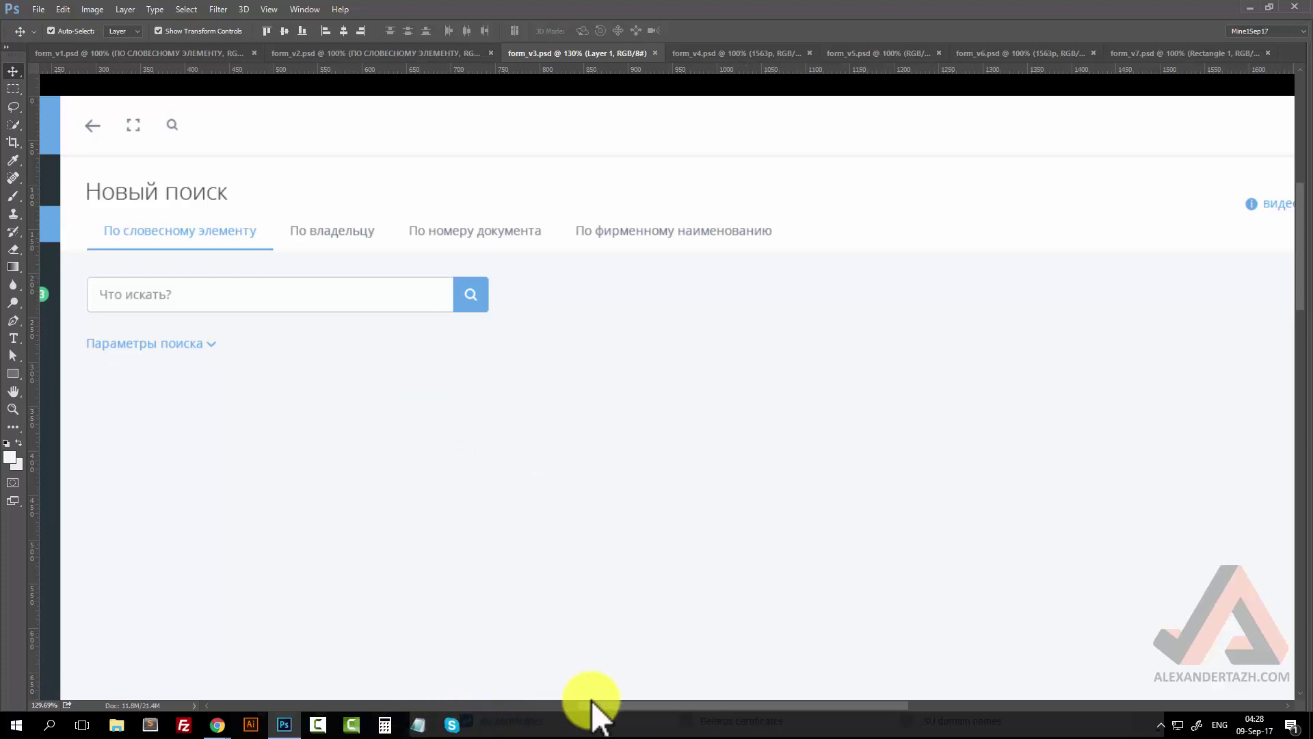
pyautogui.moveTo(602, 704); pyautogui.dragTo(557, 669)
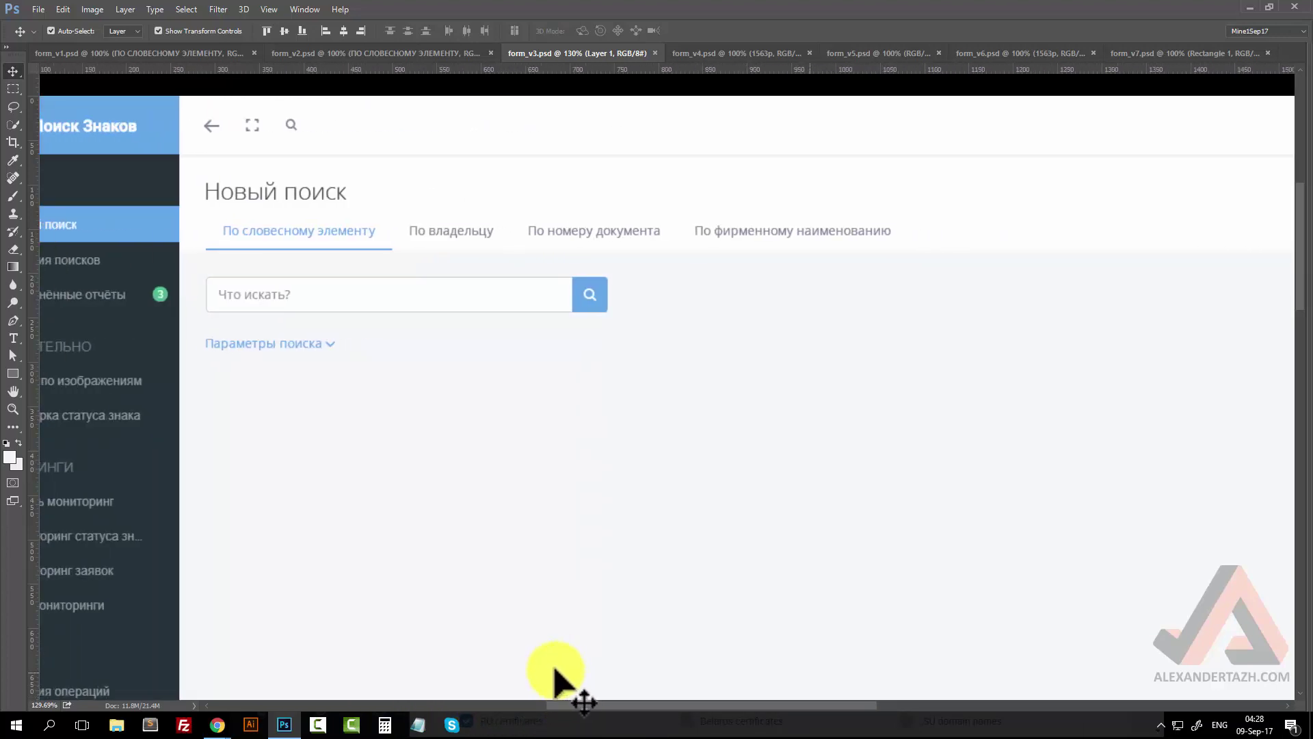
pyautogui.moveTo(643, 705); pyautogui.dragTo(668, 718)
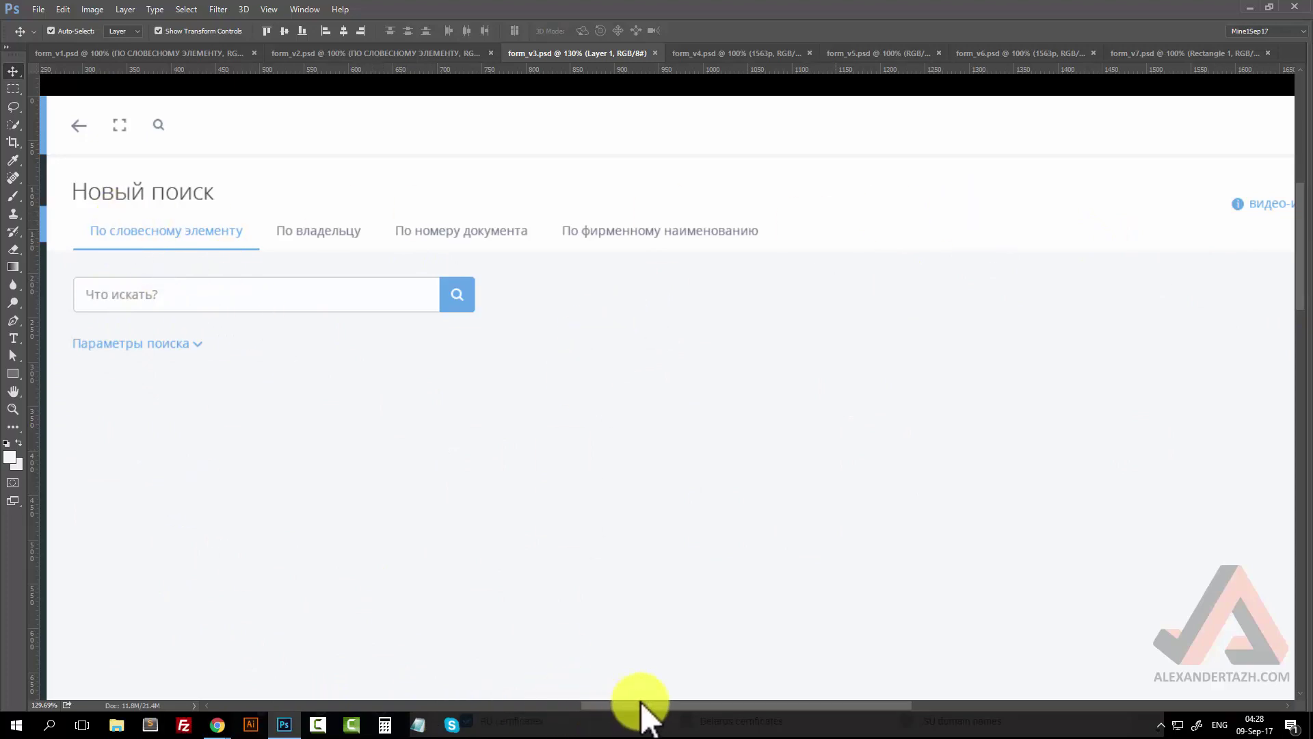
pyautogui.moveTo(641, 704); pyautogui.dragTo(624, 732)
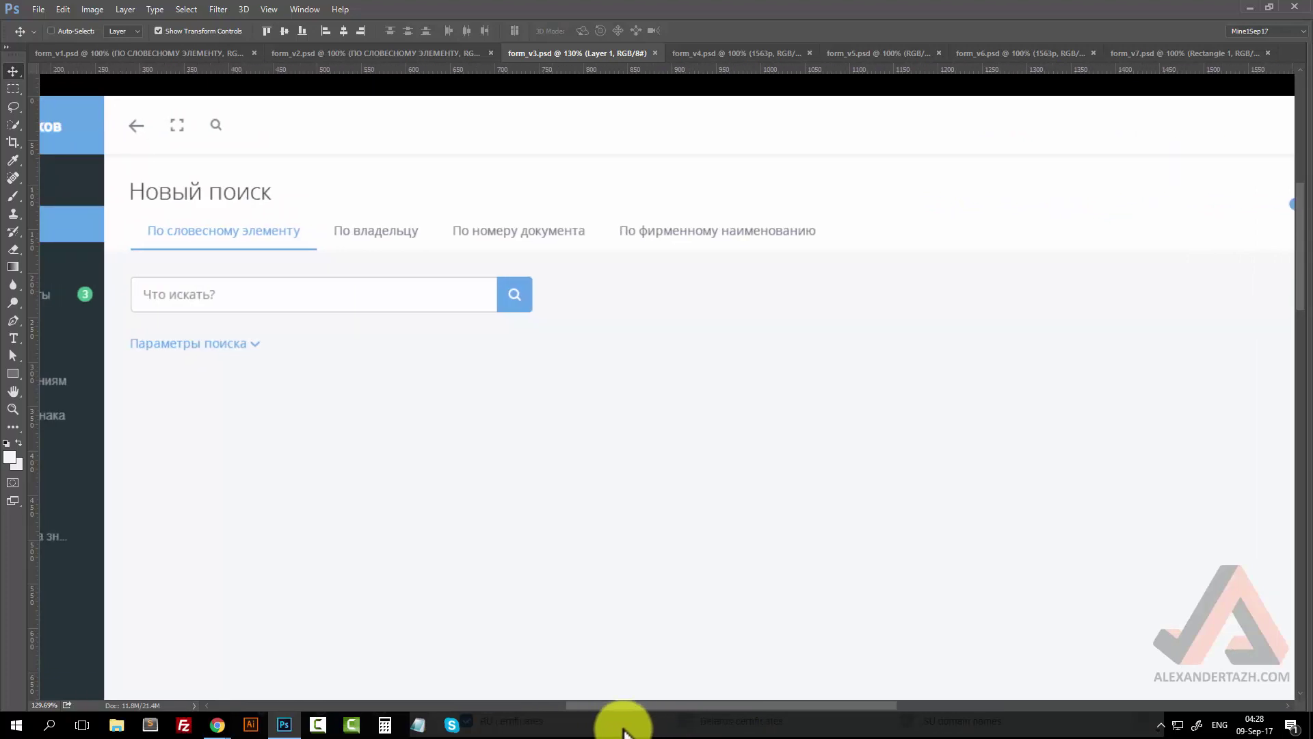
pyautogui.hotkey('ctrl', '1')
pyautogui.moveTo(910, 707); pyautogui.dragTo(947, 712)
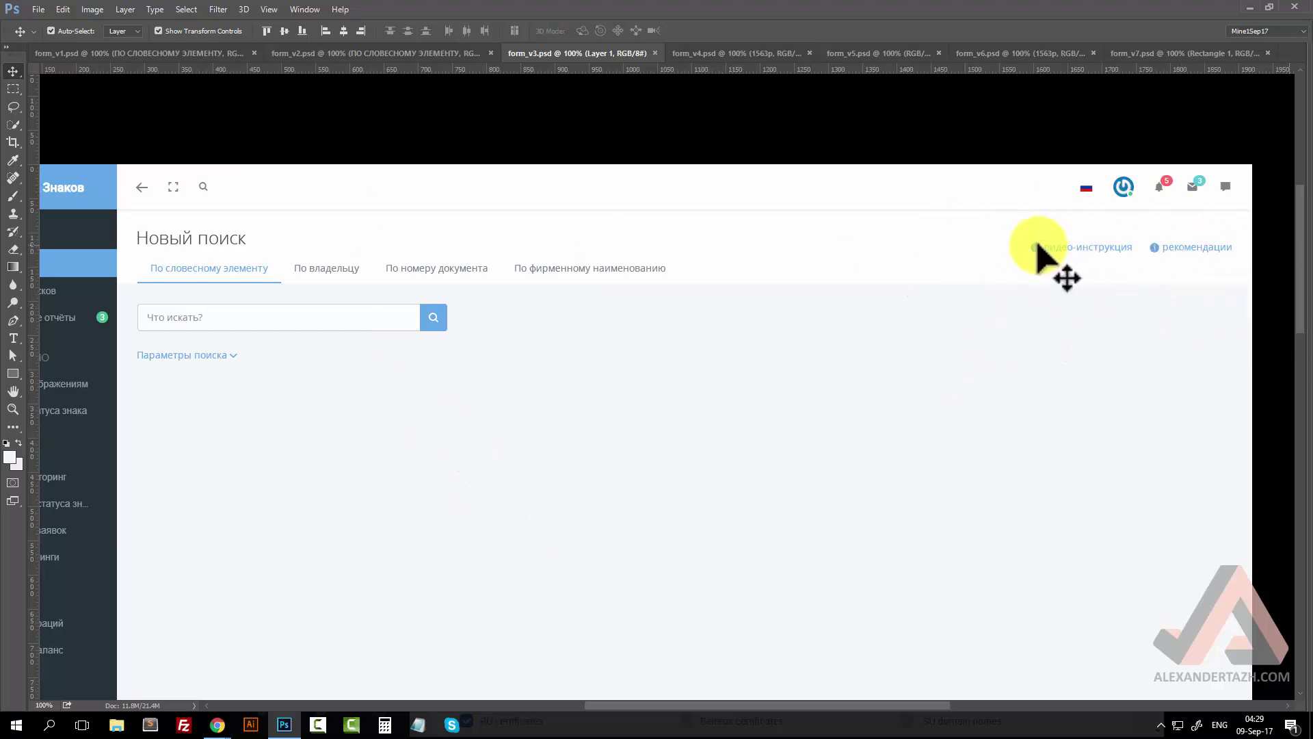
# Step: Examine the «видео-инструкция» and «рекомендации» links of form_v3.psd up close, and return to the layout at 100%
pyautogui.press('z')
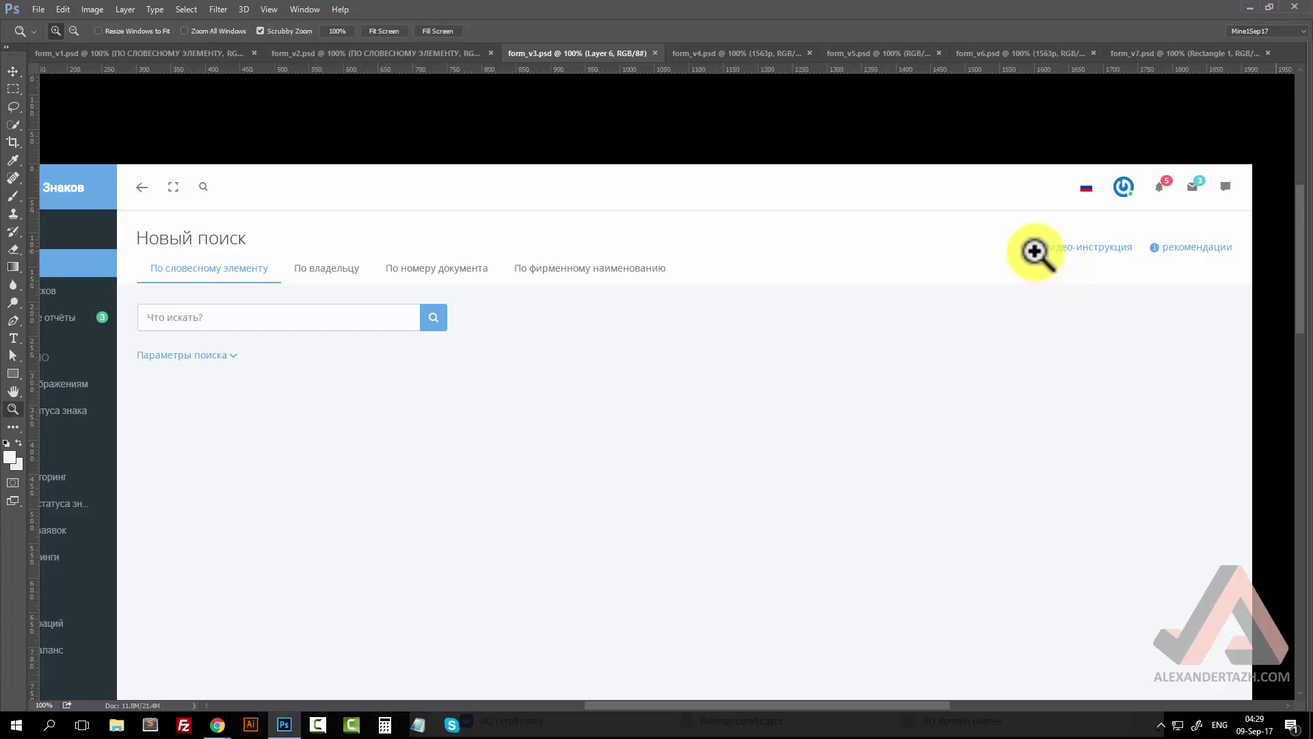
pyautogui.click(1034, 255)
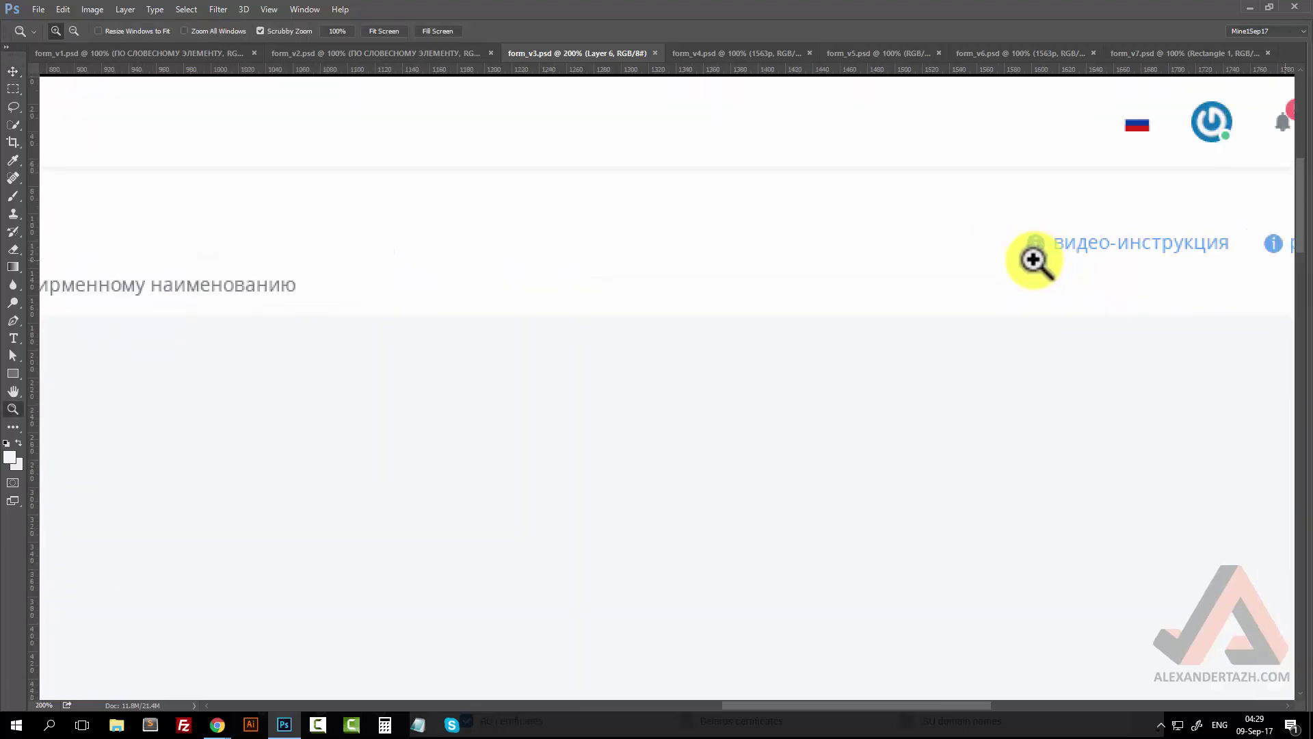
pyautogui.hotkey('ctrl', '-')
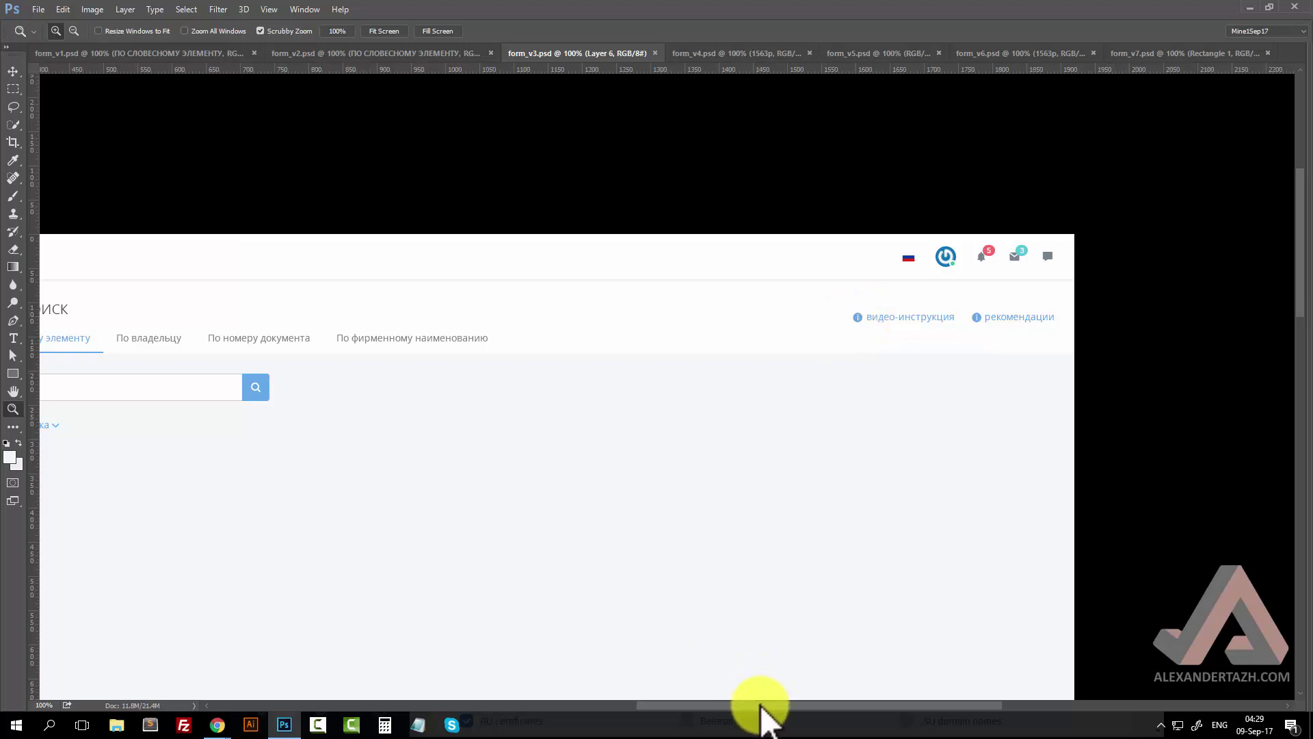
pyautogui.moveTo(761, 708)
pyautogui.mouseDown()
pyautogui.moveTo(691, 712)
pyautogui.moveTo(742, 705)
pyautogui.mouseUp()
pyautogui.moveTo(1011, 321); pyautogui.dragTo(1033, 440)
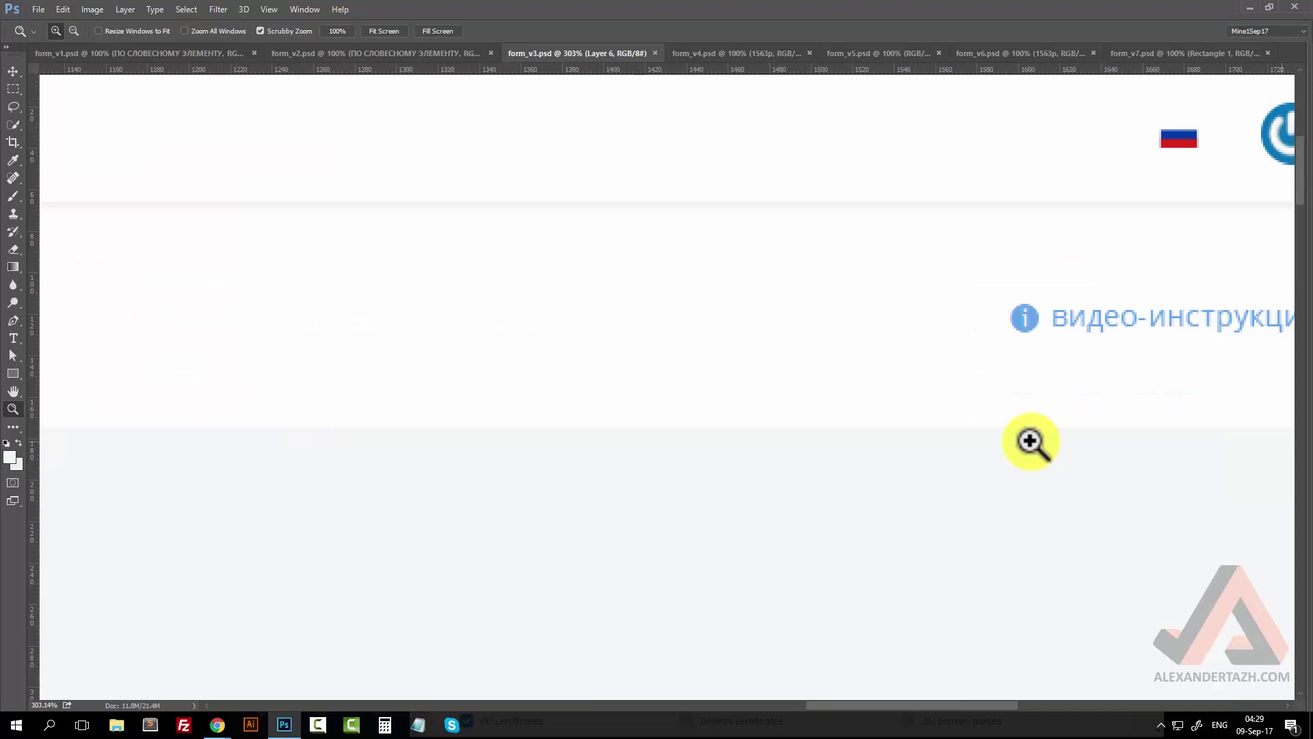
pyautogui.hotkey('ctrl', '1')
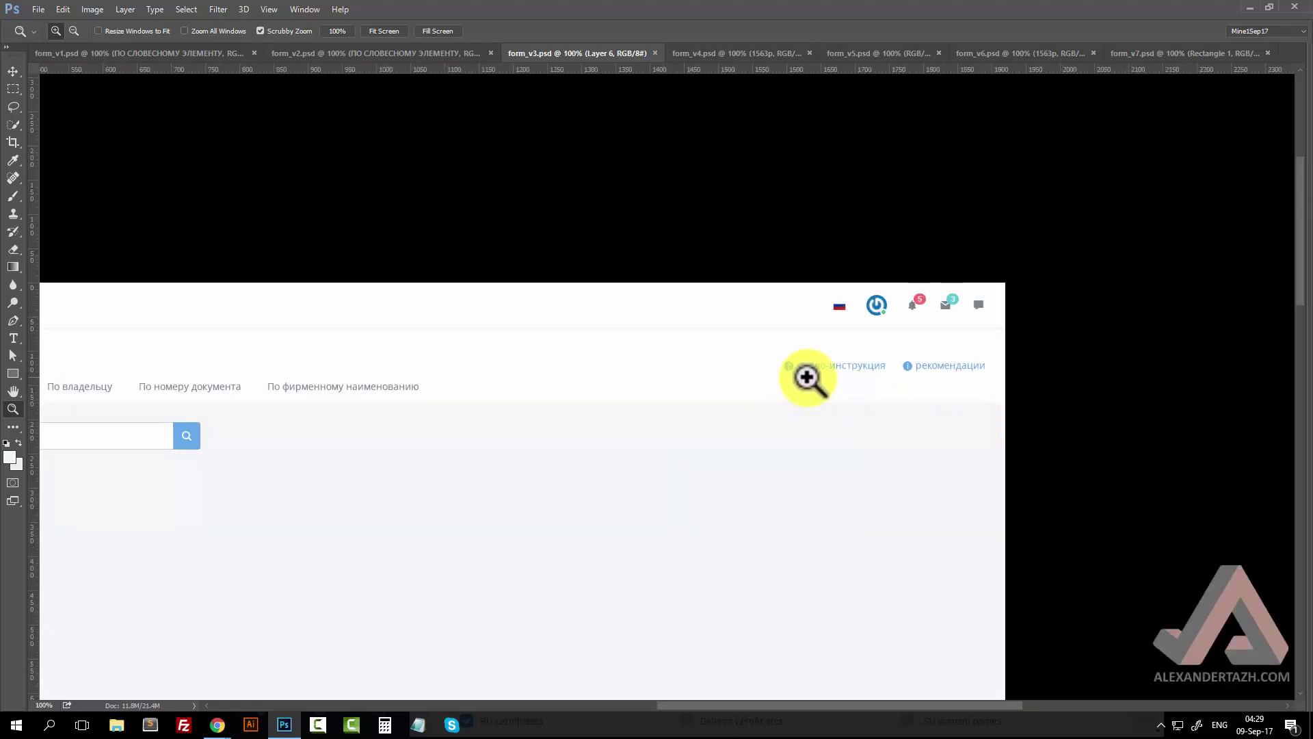
pyautogui.moveTo(850, 419); pyautogui.dragTo(888, 496)
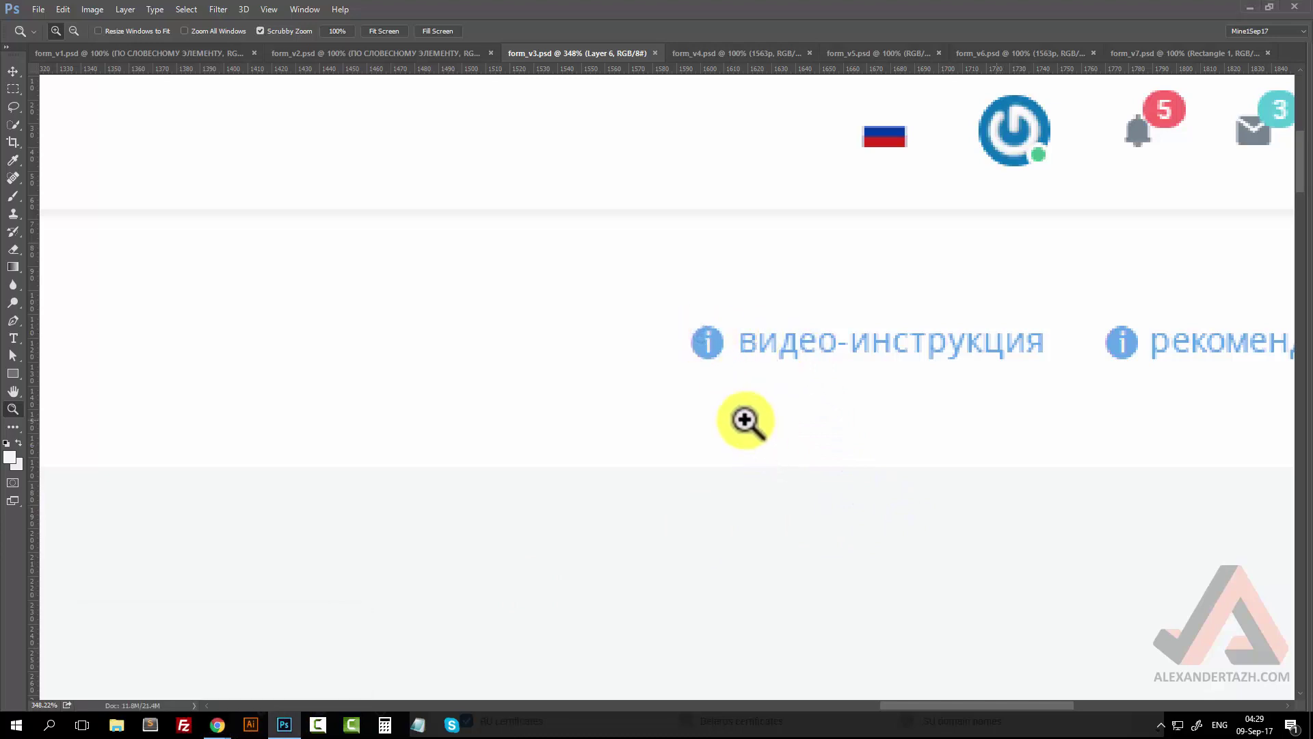
pyautogui.press('v')
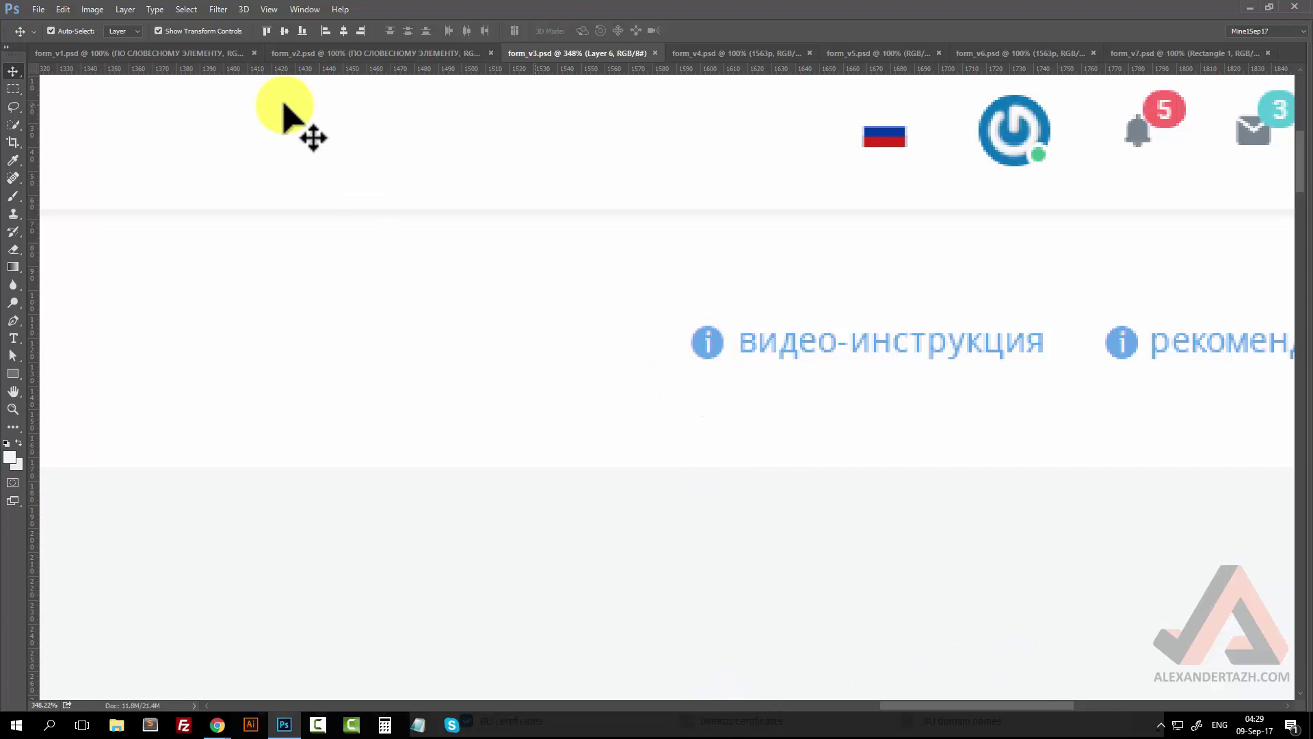
pyautogui.hotkey('ctrl', '1')
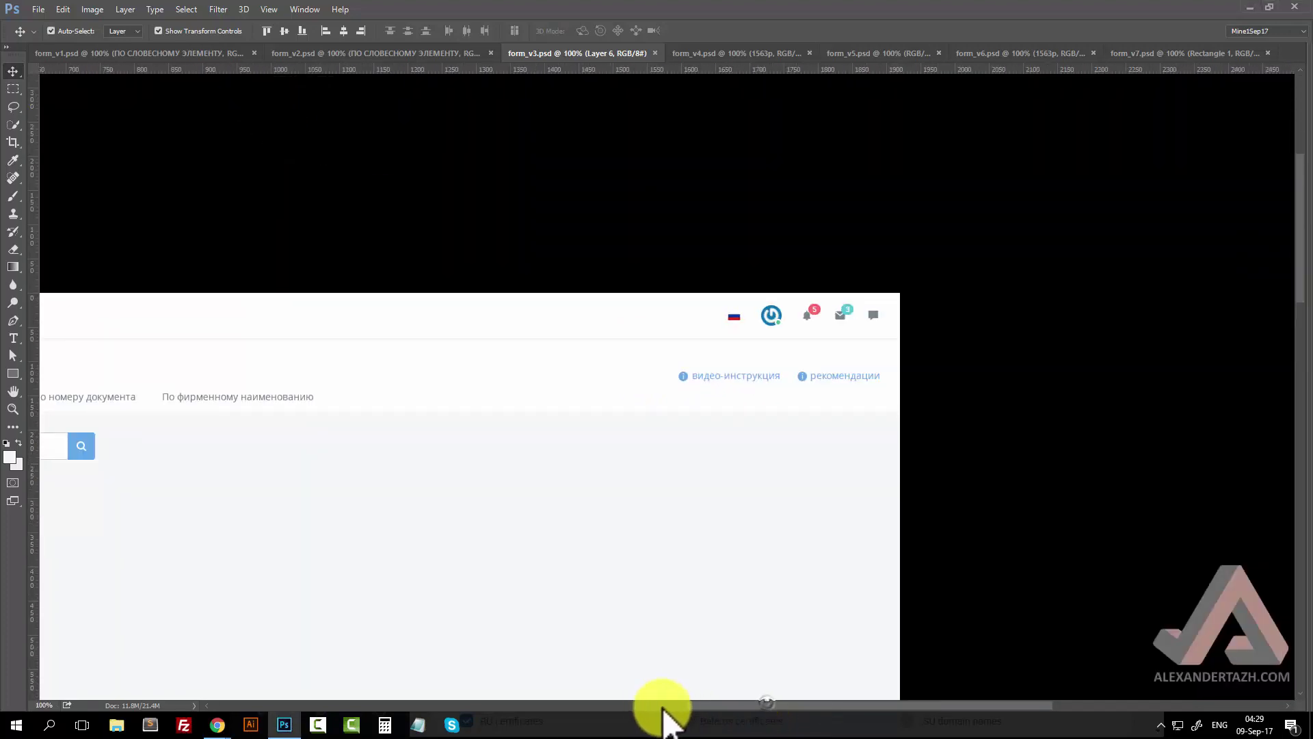
pyautogui.moveTo(717, 707); pyautogui.dragTo(561, 727)
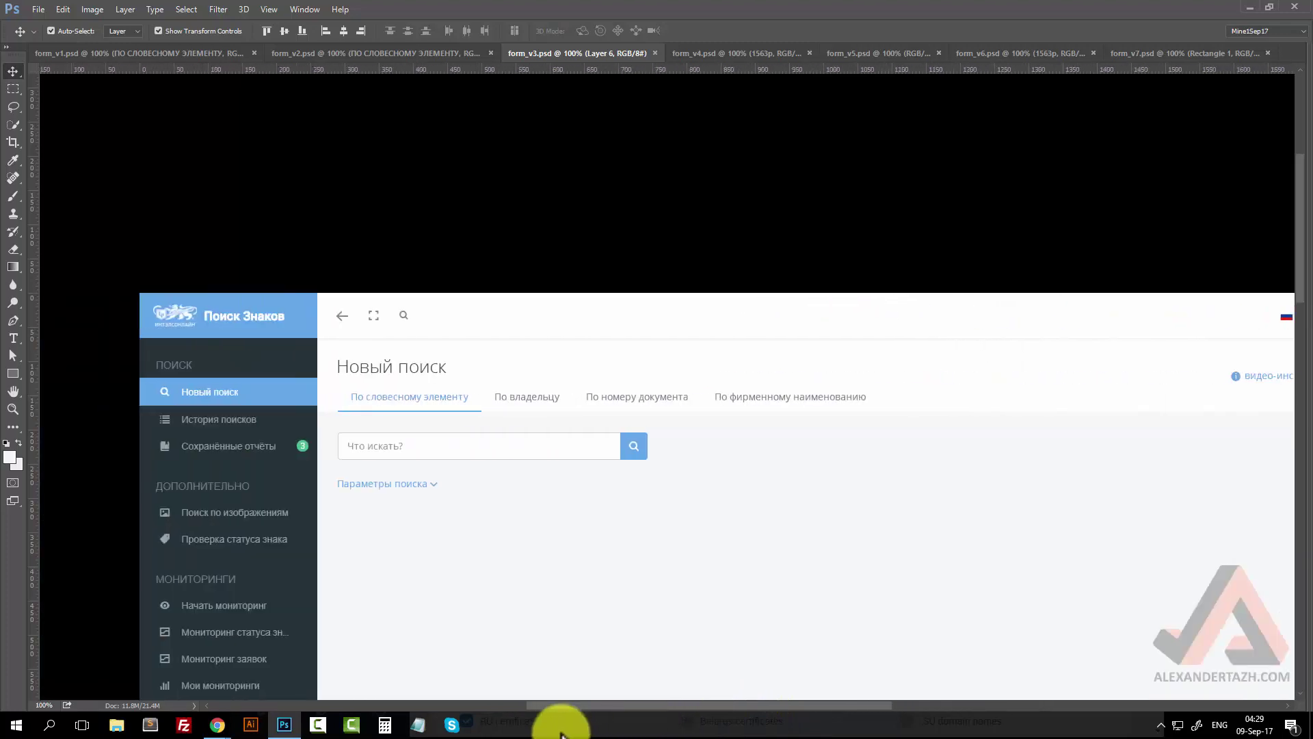
pyautogui.scroll(-1, 883, 423)
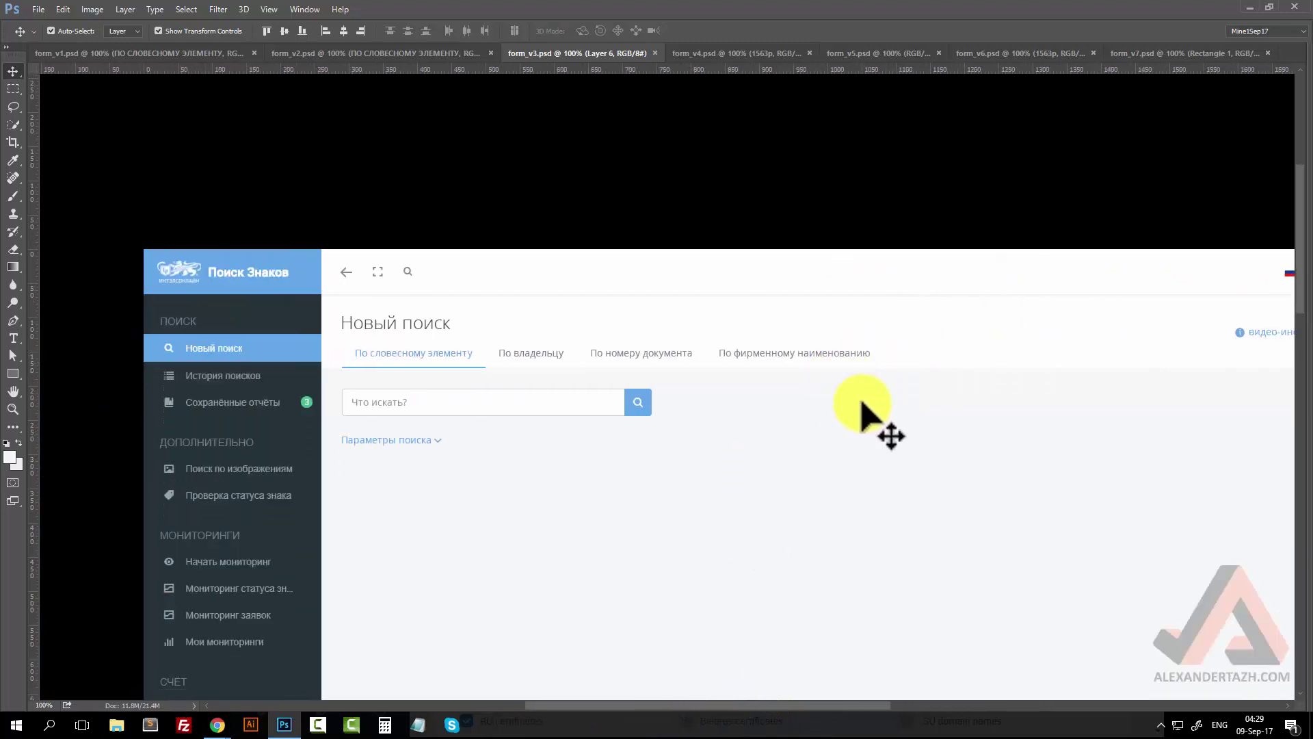
# Step: Show form_v4.psd and examine its layout from the sidebar to the green price box and full-width search field
pyautogui.click(696, 54)
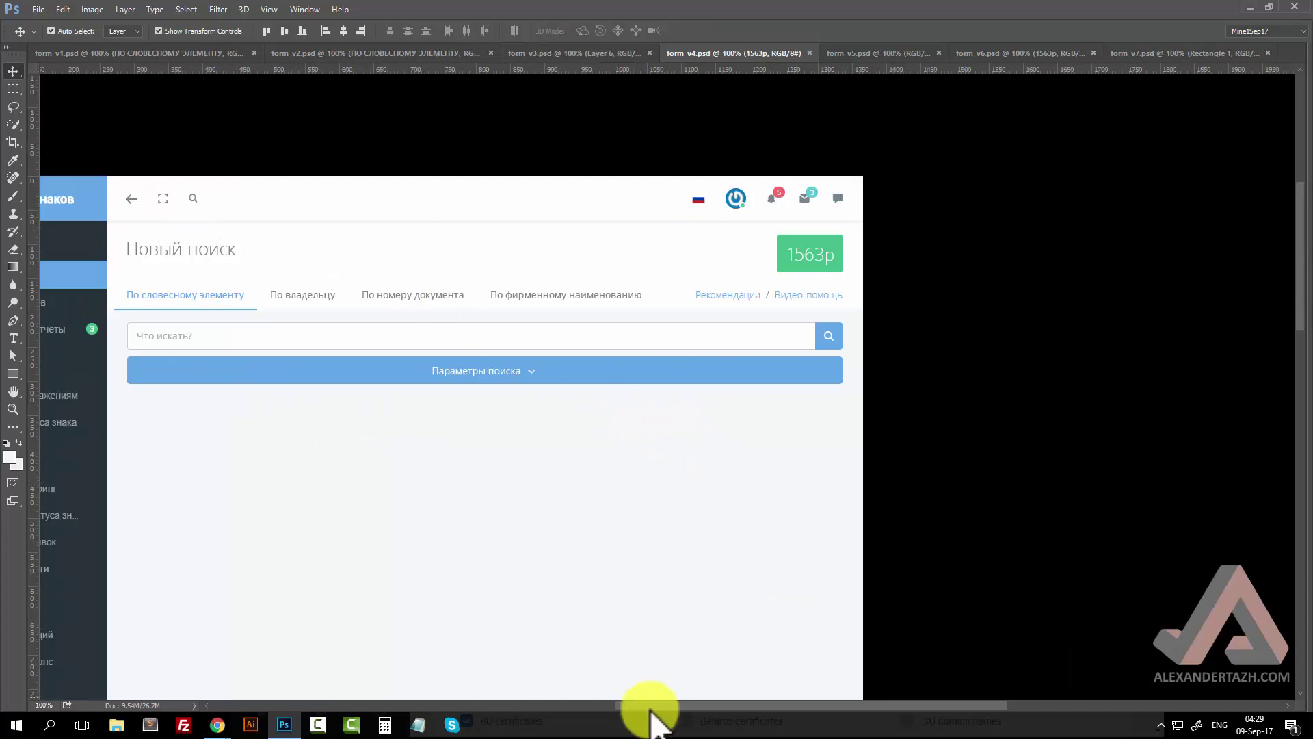
pyautogui.moveTo(670, 708); pyautogui.dragTo(602, 708)
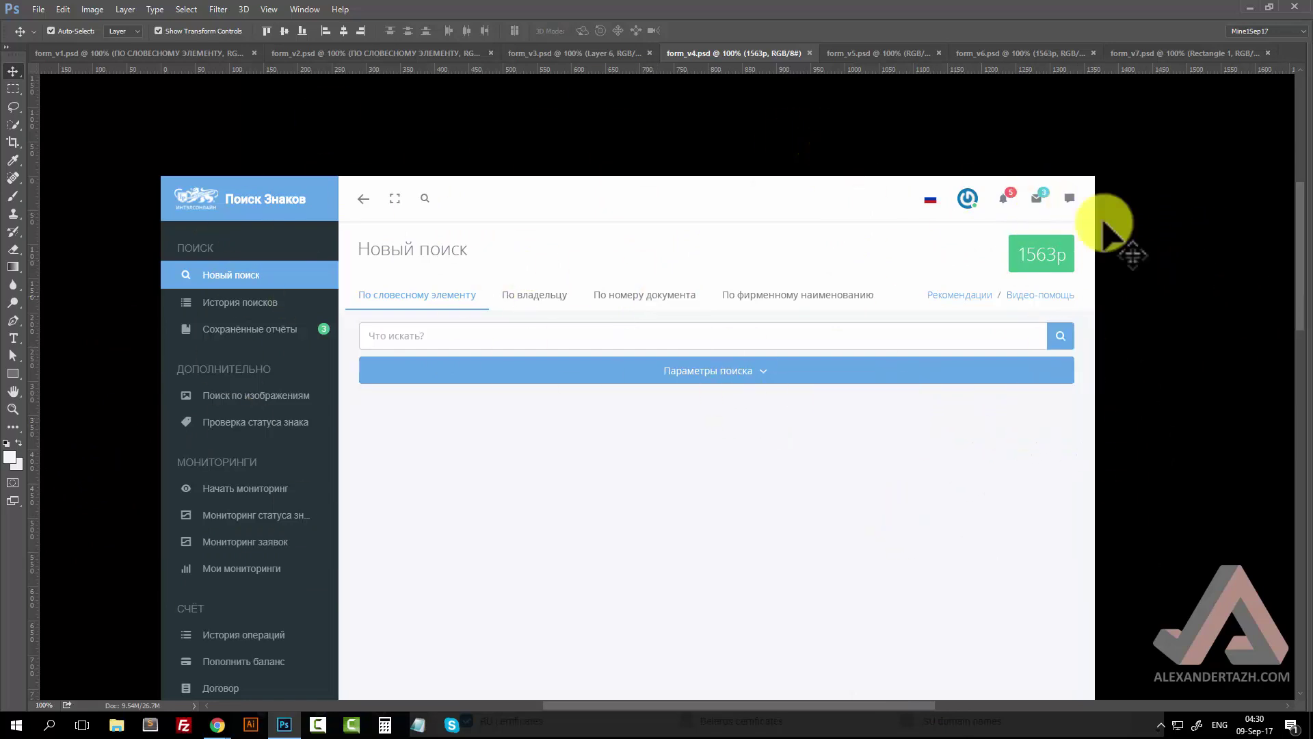
pyautogui.moveTo(635, 703); pyautogui.dragTo(660, 710)
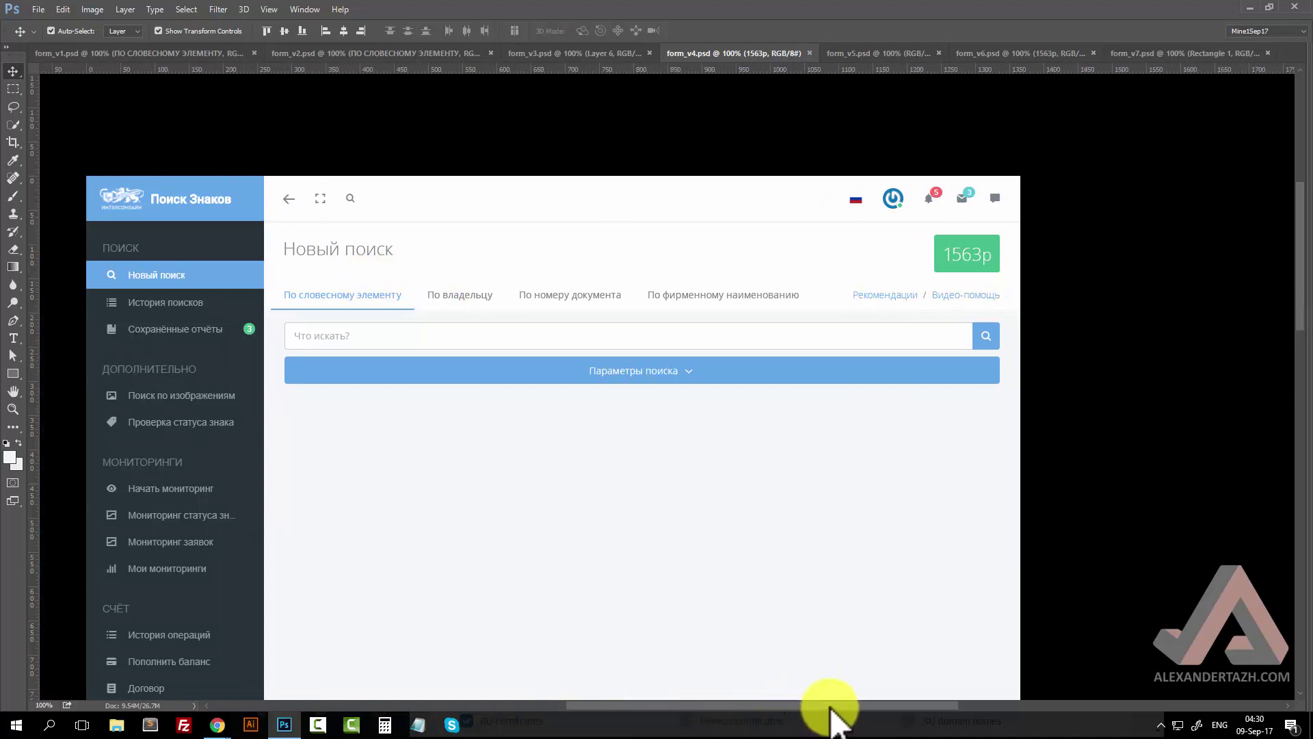
pyautogui.moveTo(831, 708); pyautogui.dragTo(867, 711)
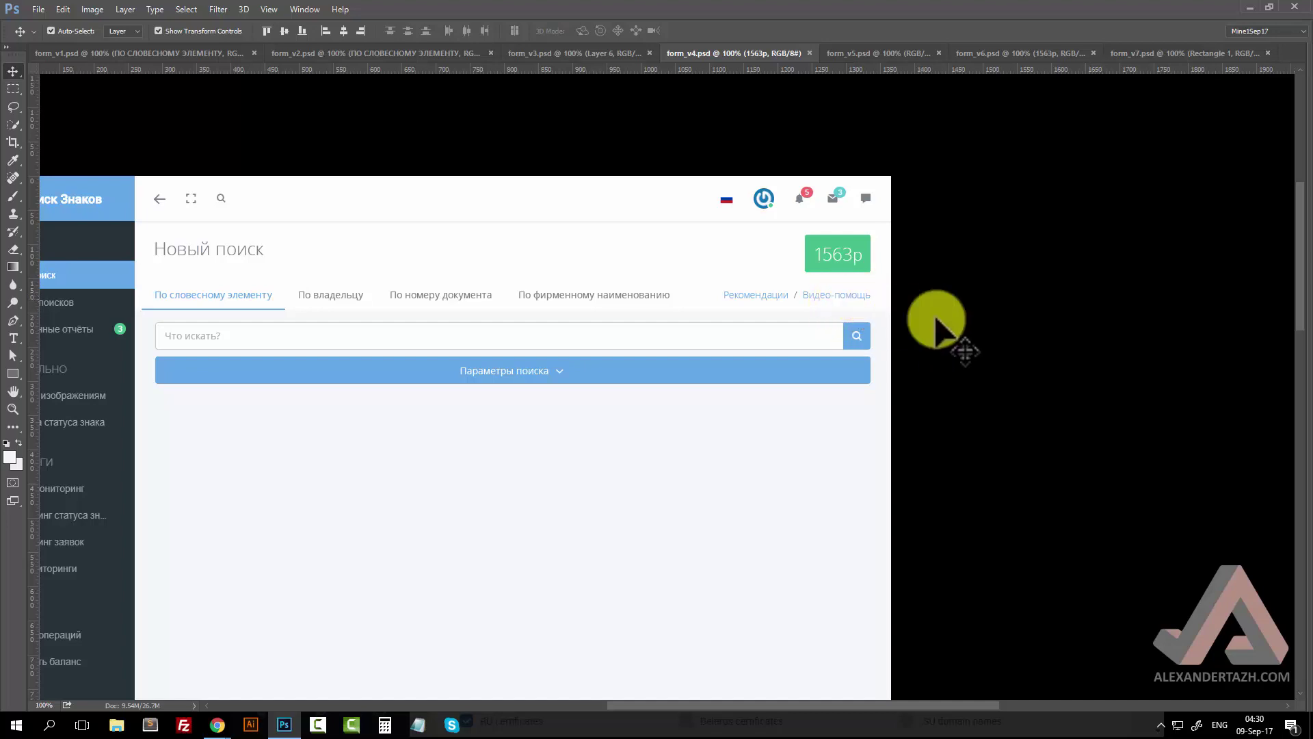
# Step: Examine the form_v5.psd mockup and compare it with form_v6.psd
pyautogui.click(859, 58)
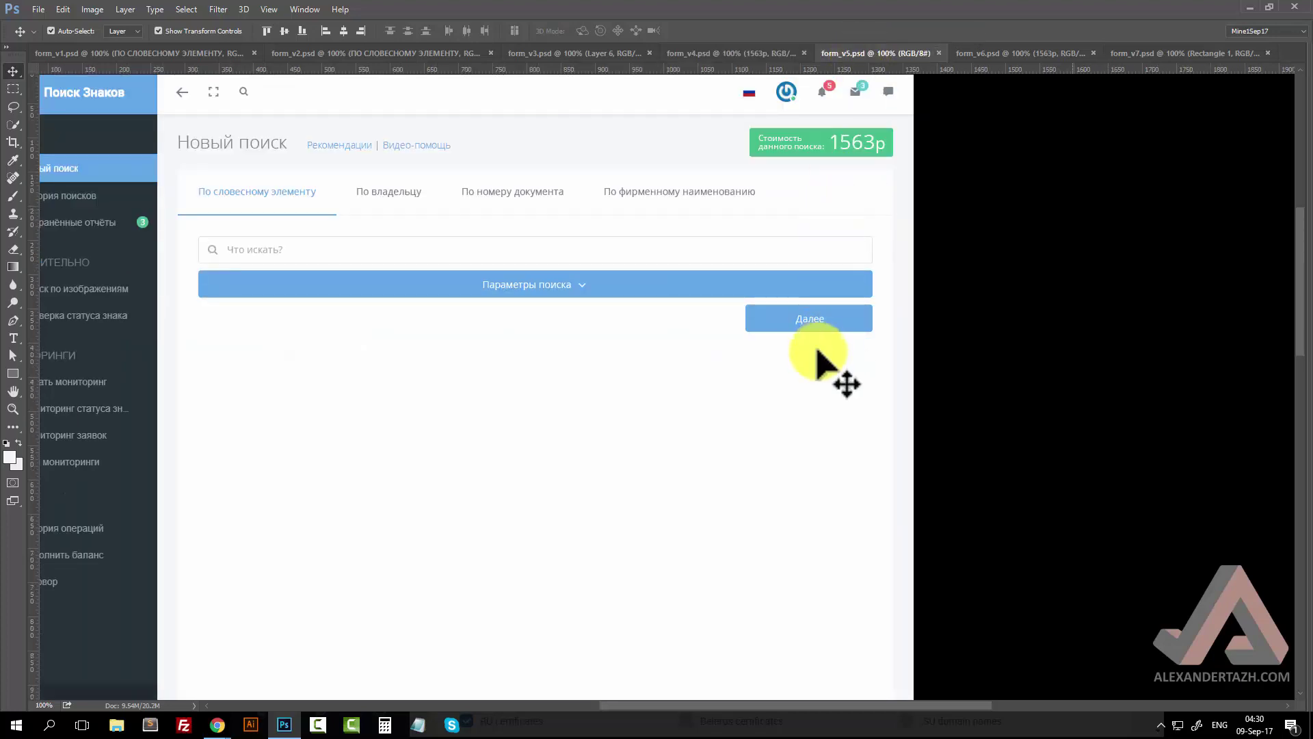
pyautogui.scroll(2, 780, 383)
pyautogui.scroll(1, 510, 372)
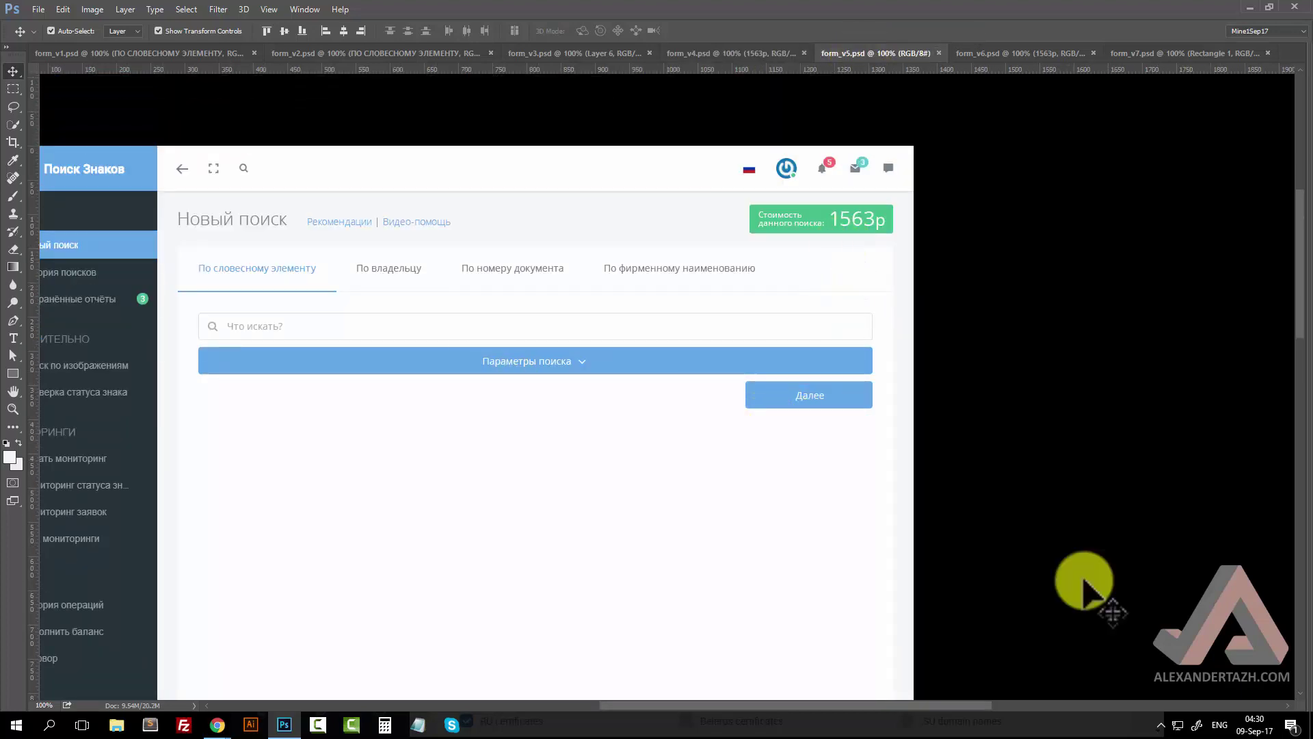
pyautogui.click(1029, 55)
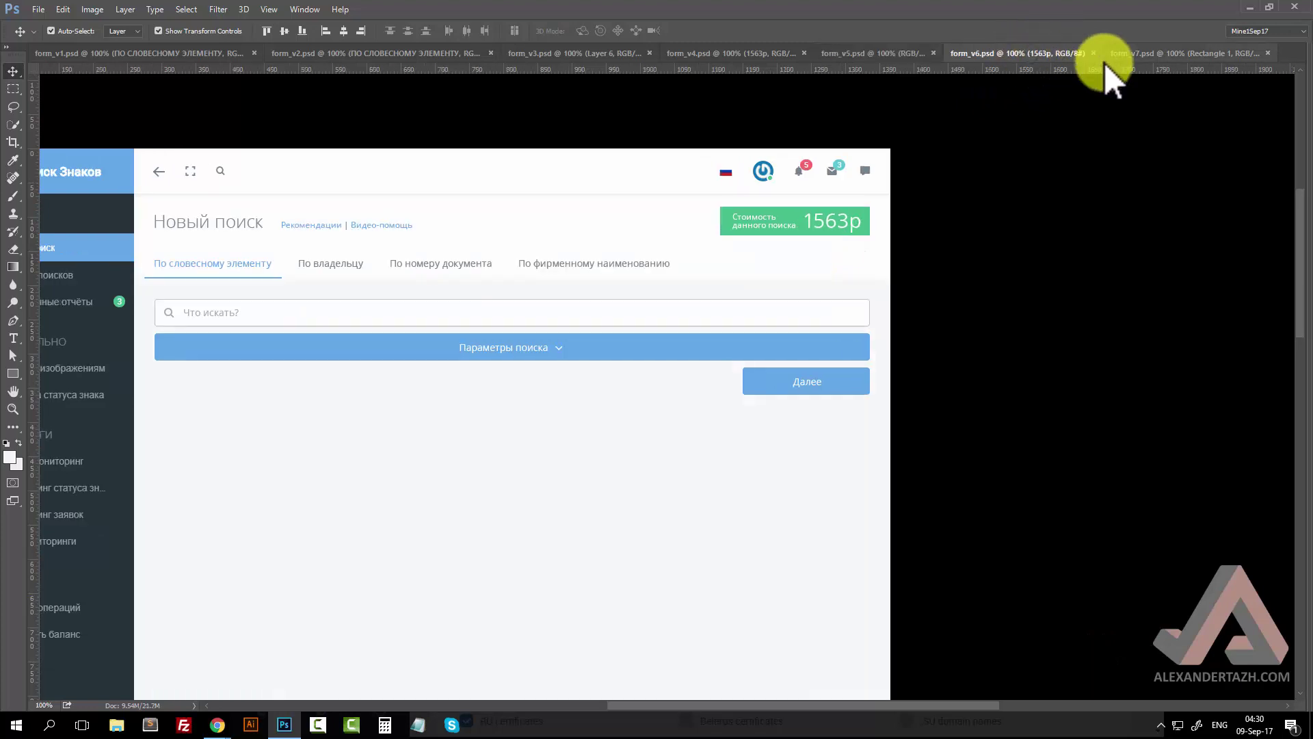
# Step: Examine the whole layout of the final form_v7.psd mockup and select its 1563р price text
pyautogui.click(1131, 52)
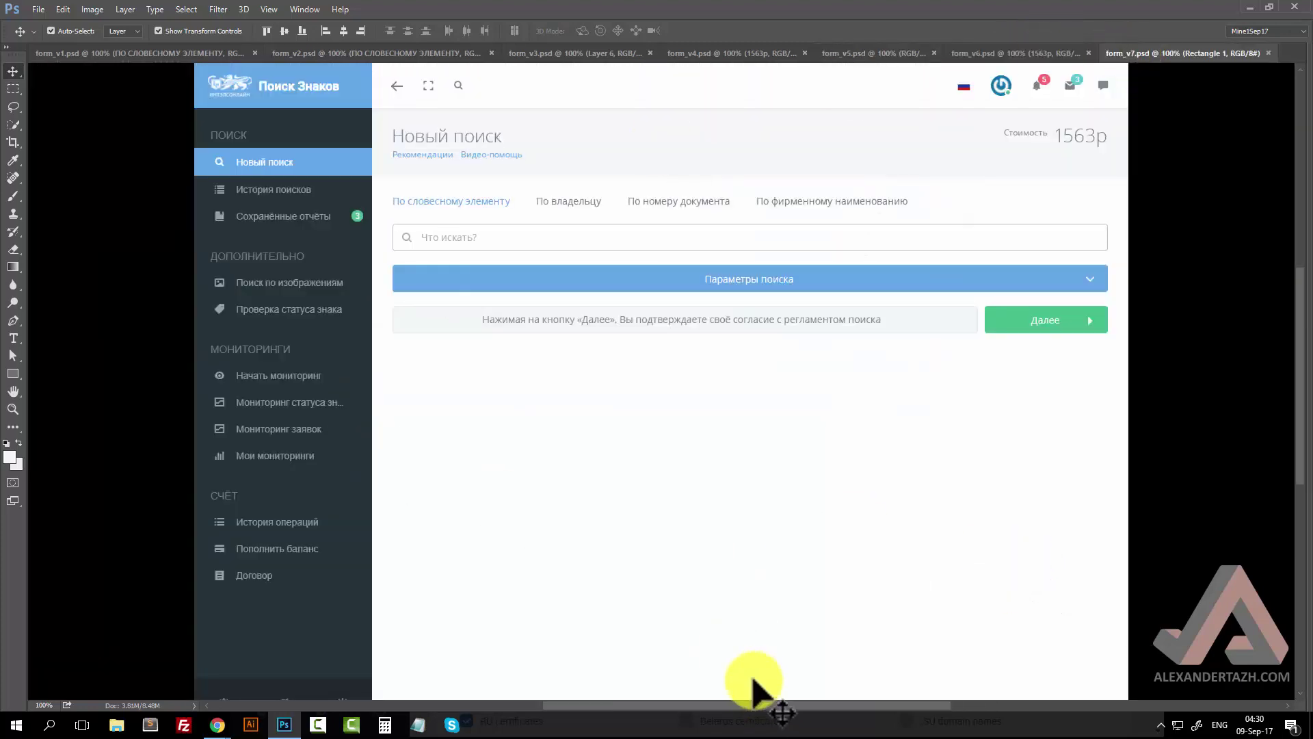
pyautogui.moveTo(773, 706); pyautogui.dragTo(804, 706)
pyautogui.scroll(2, 715, 581)
pyautogui.scroll(1, 715, 581)
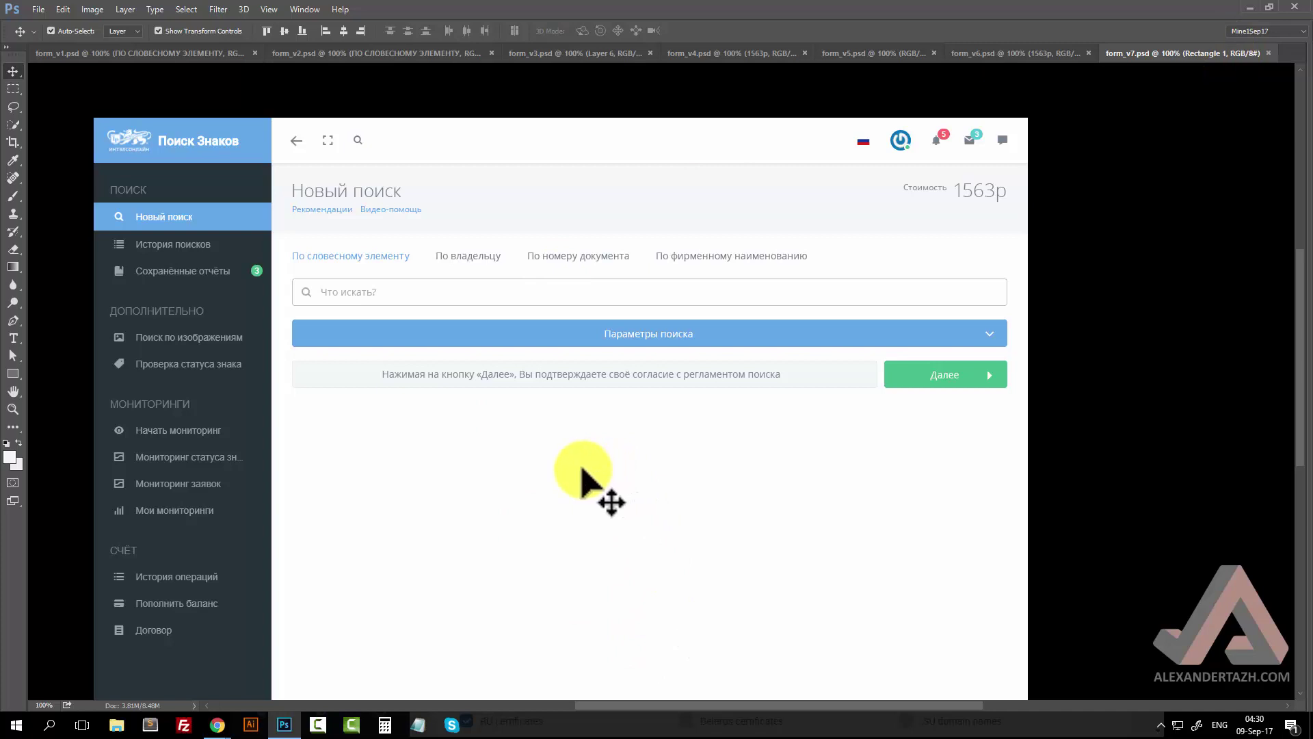
pyautogui.moveTo(922, 708); pyautogui.dragTo(945, 710)
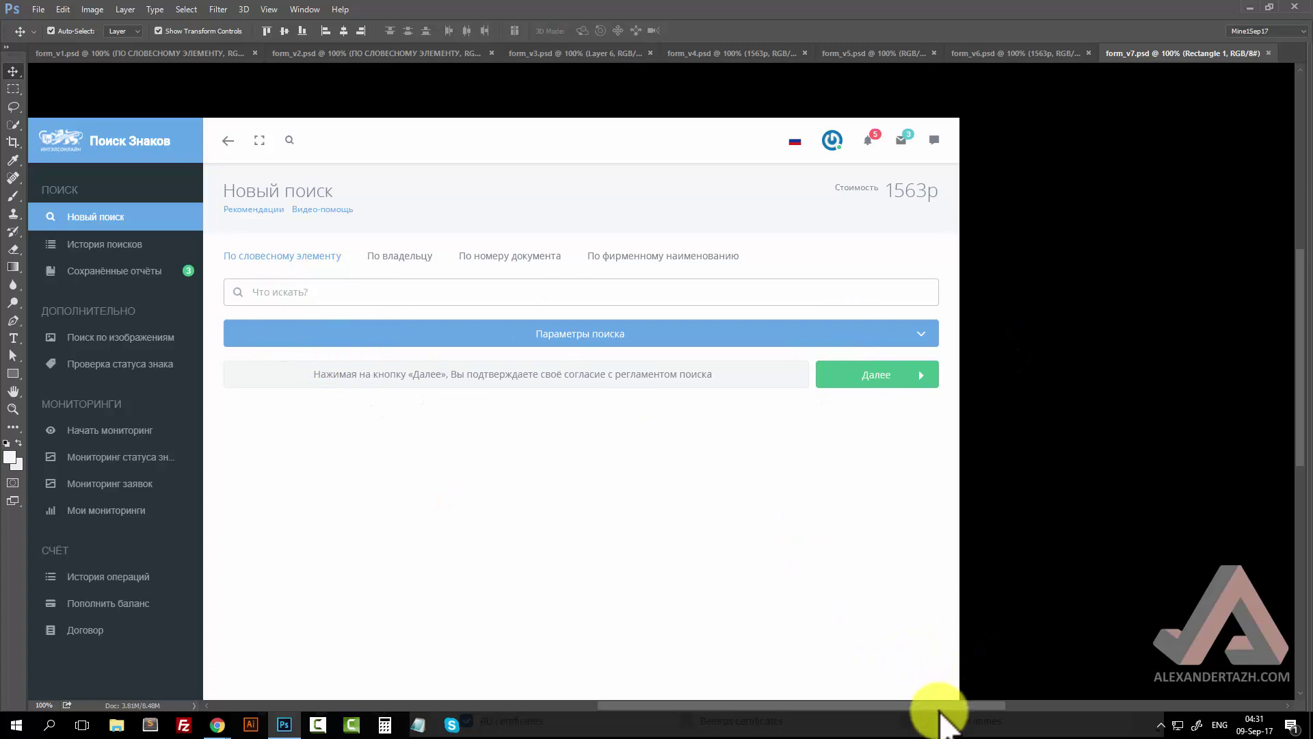
pyautogui.moveTo(942, 709)
pyautogui.mouseDown()
pyautogui.moveTo(908, 732)
pyautogui.moveTo(962, 712)
pyautogui.mouseUp()
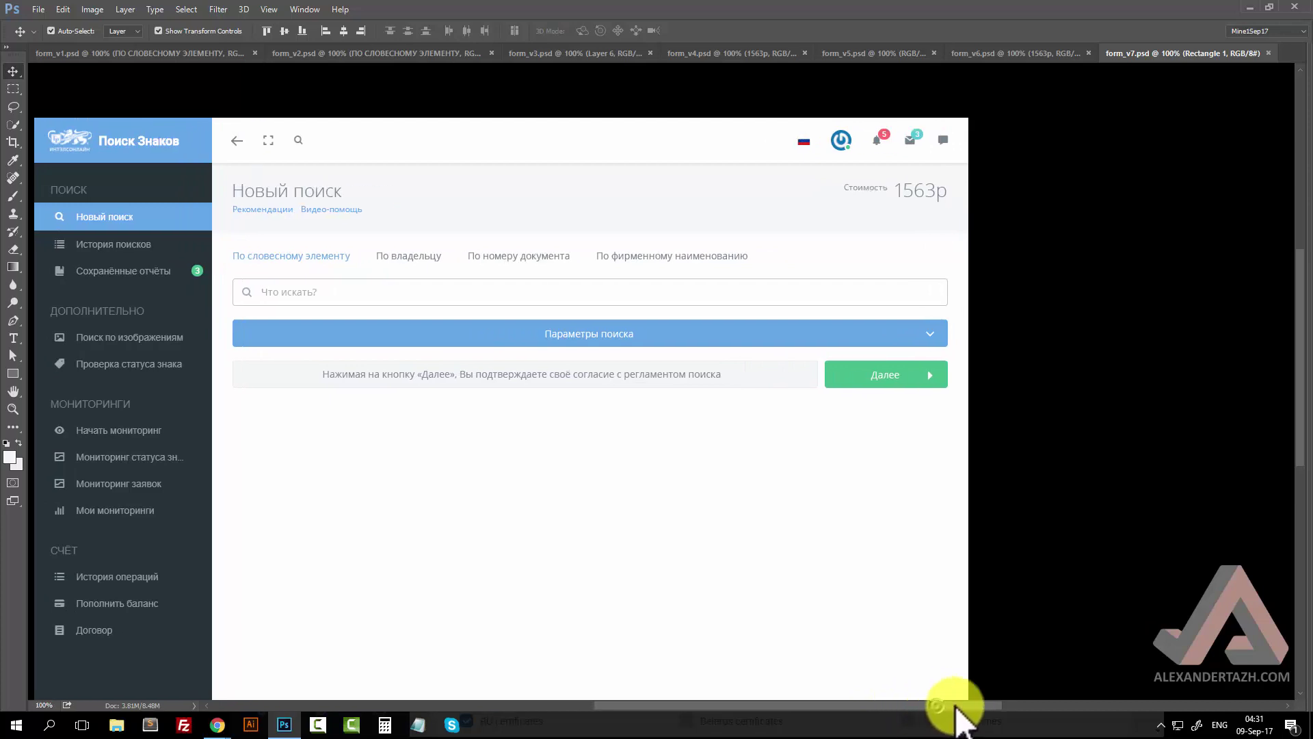
pyautogui.click(941, 197)
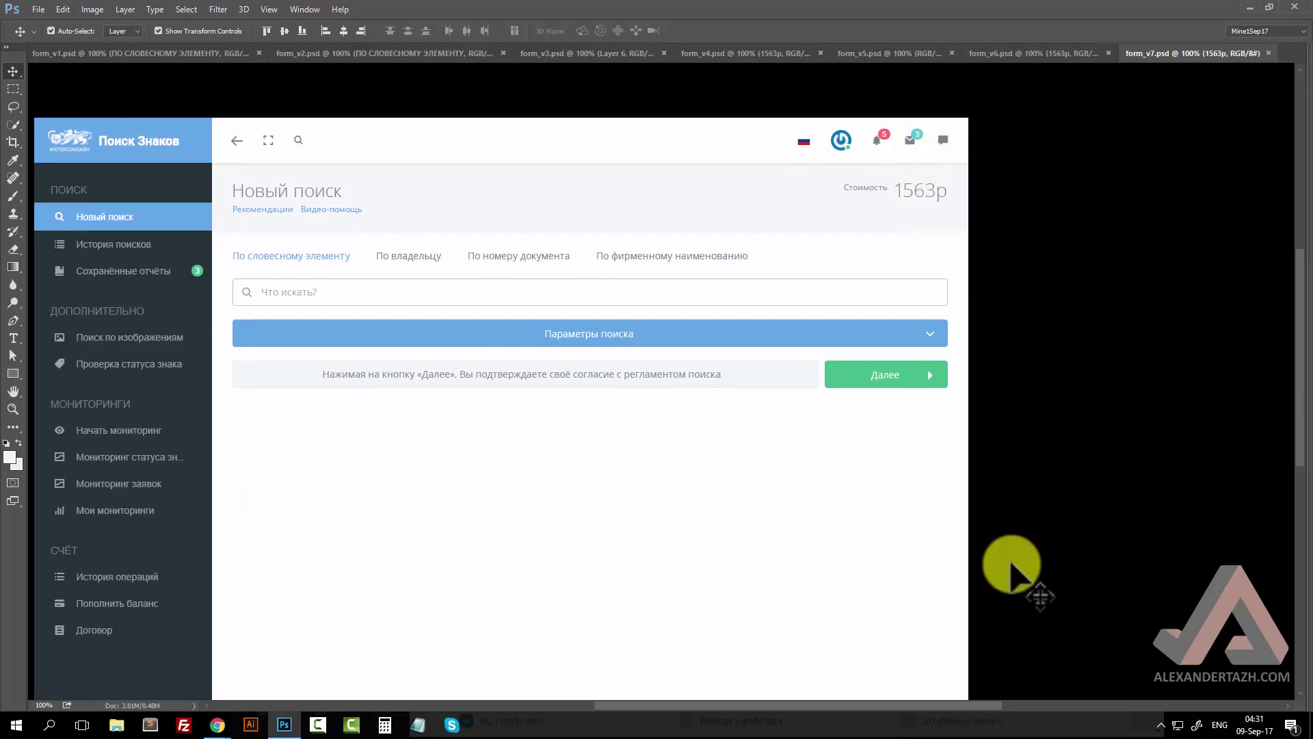
# Step: Deselect the price text and examine the form_v7.psd layout from the «Стоимость» price down to the «Далее» button and the area below
pyautogui.click(1039, 233)
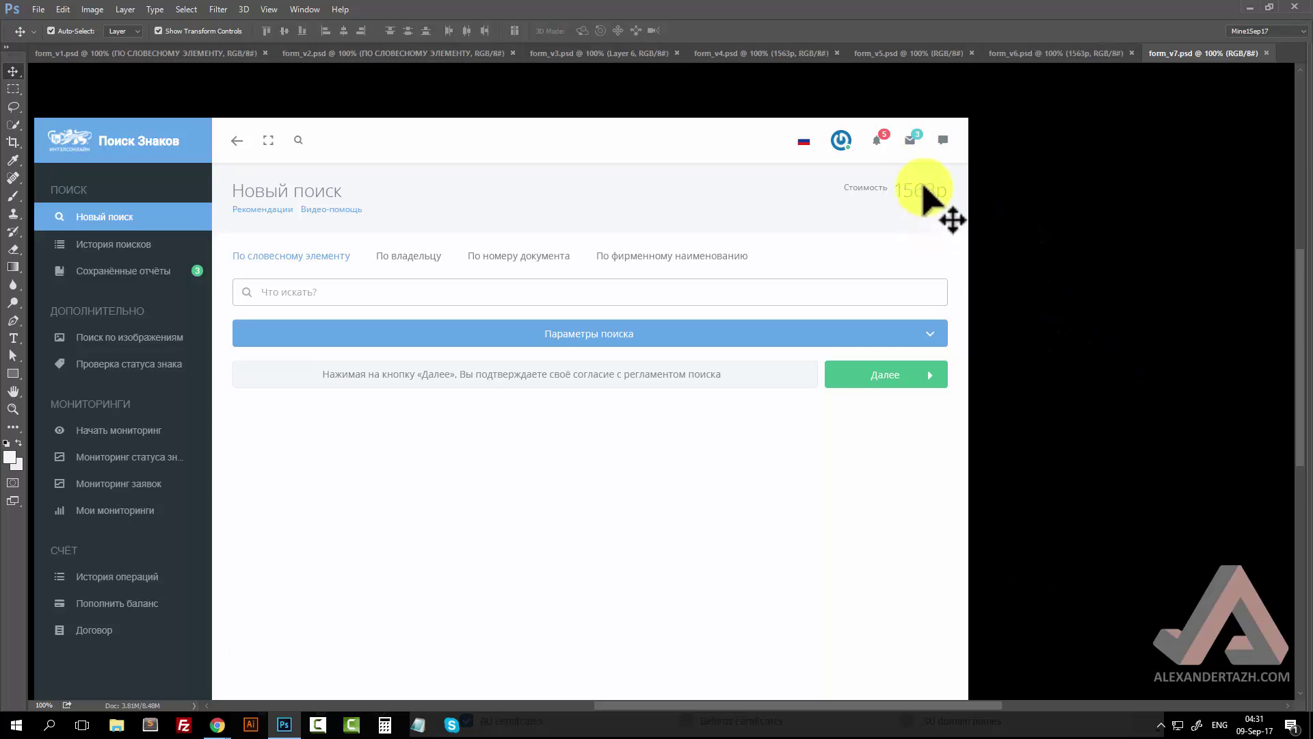
pyautogui.click(922, 197)
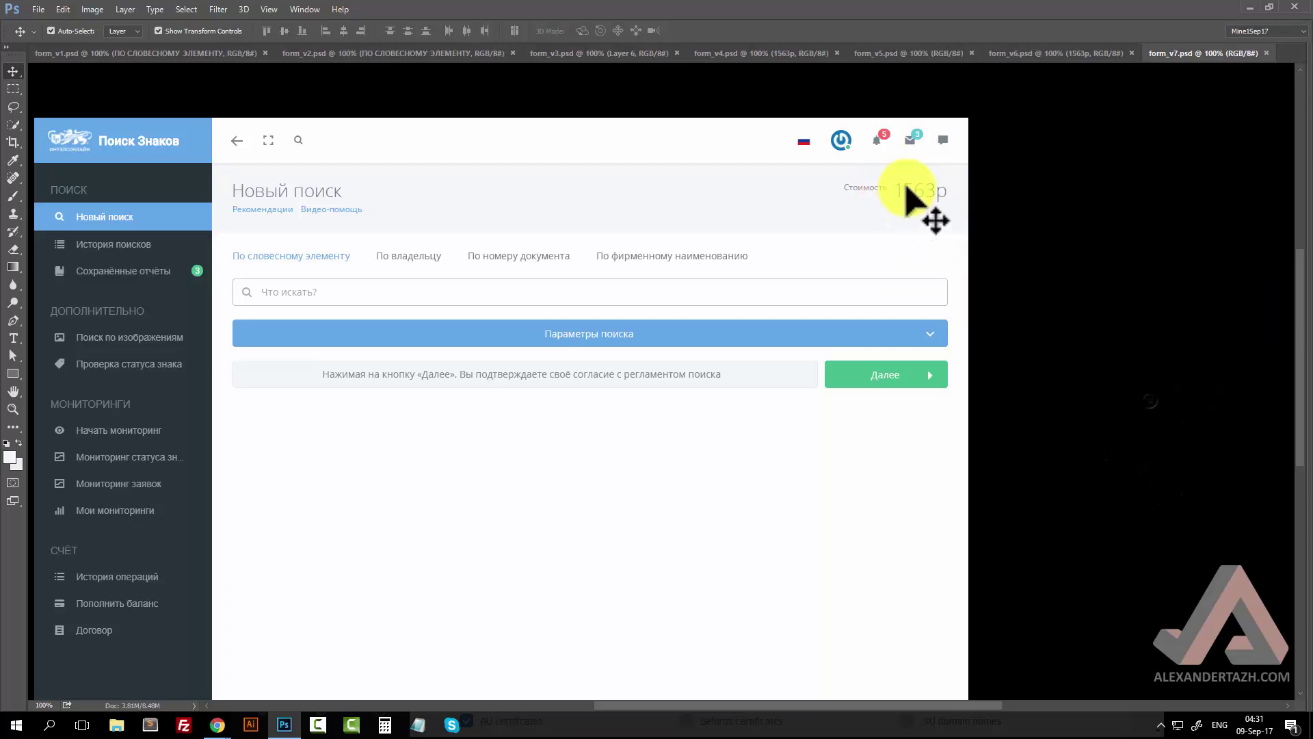
pyautogui.click(1043, 373)
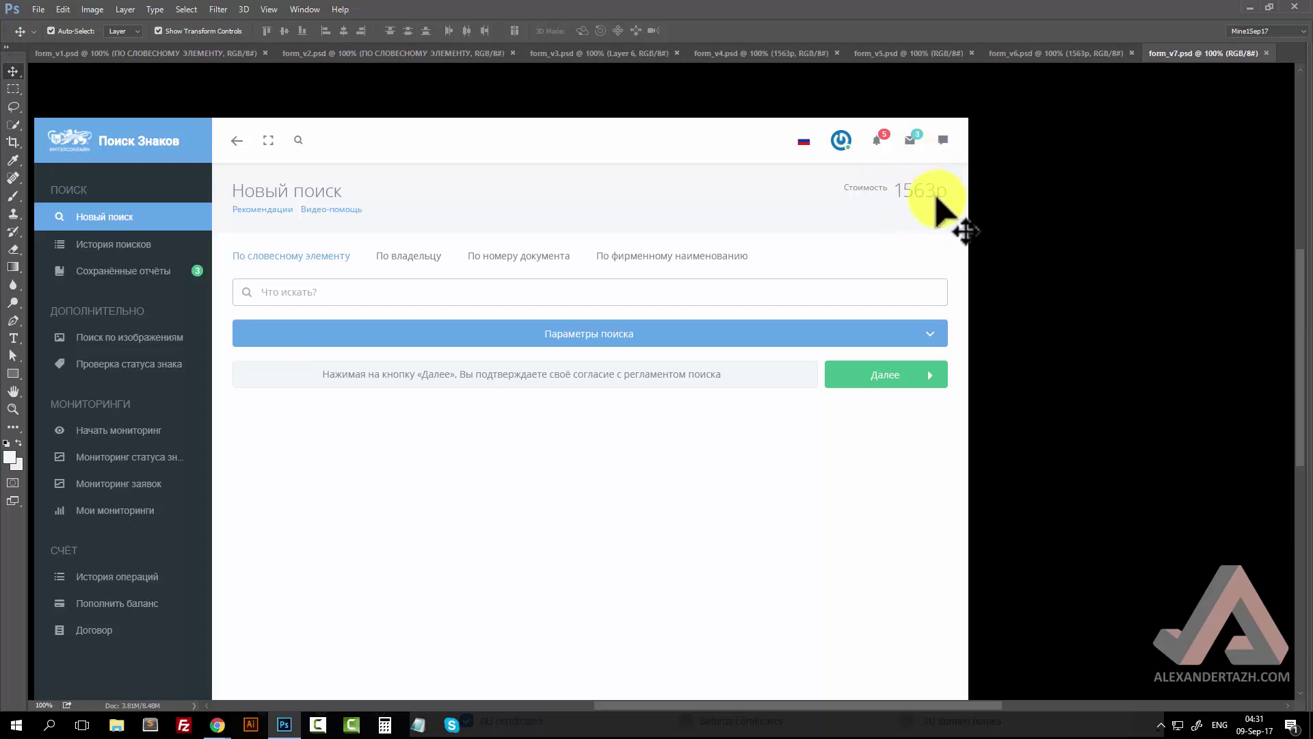
pyautogui.click(1043, 354)
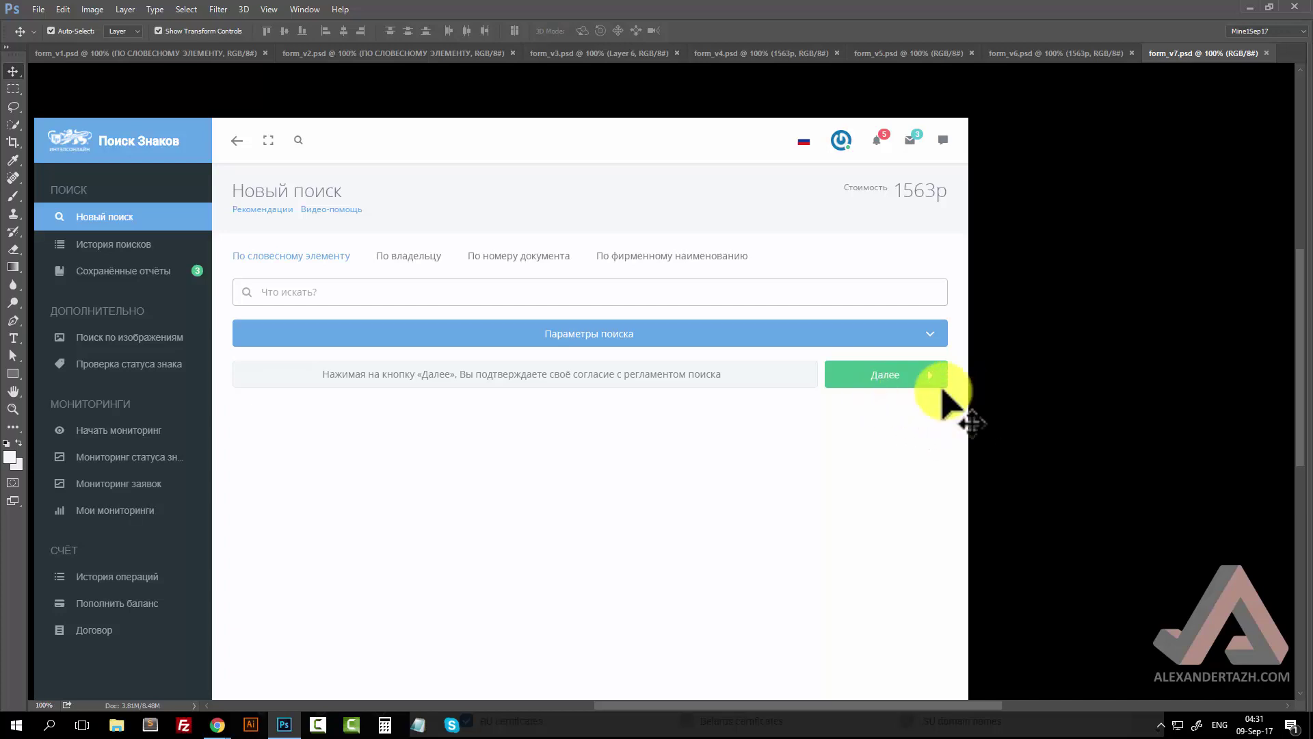
pyautogui.scroll(-1, 1034, 506)
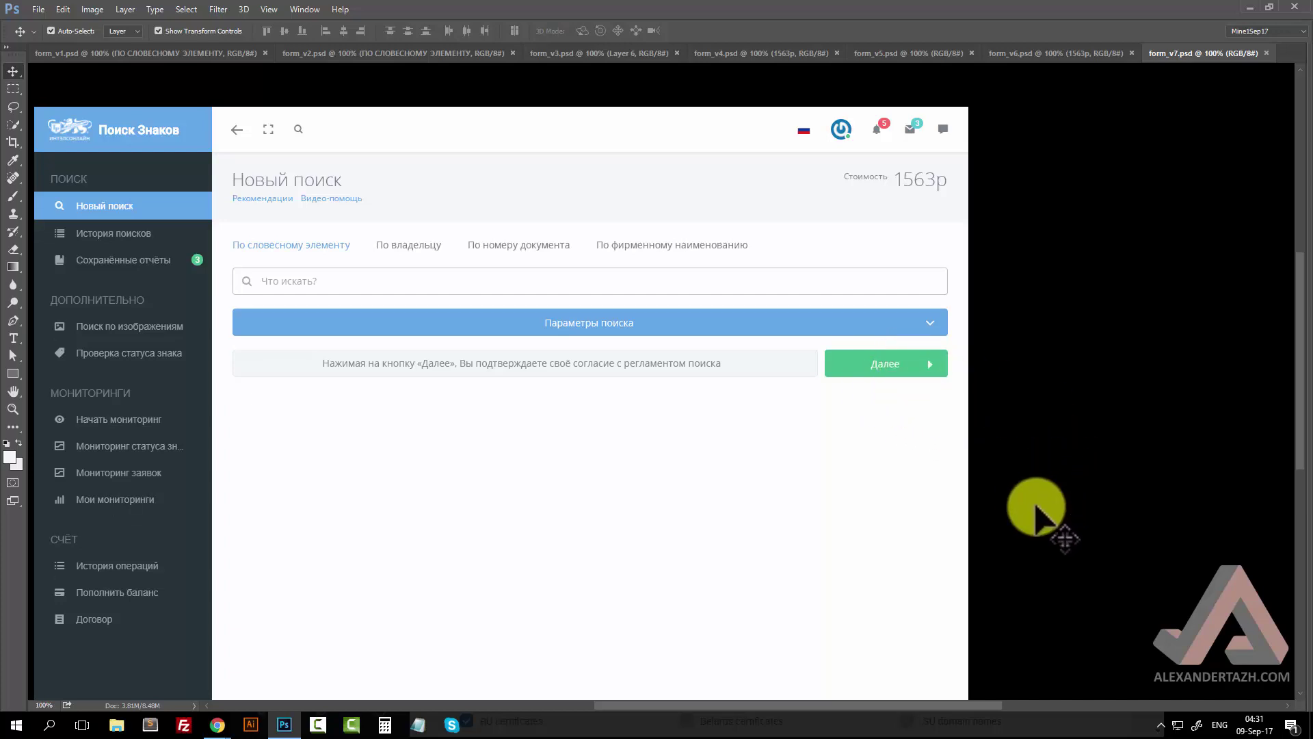
pyautogui.scroll(-3, 1036, 507)
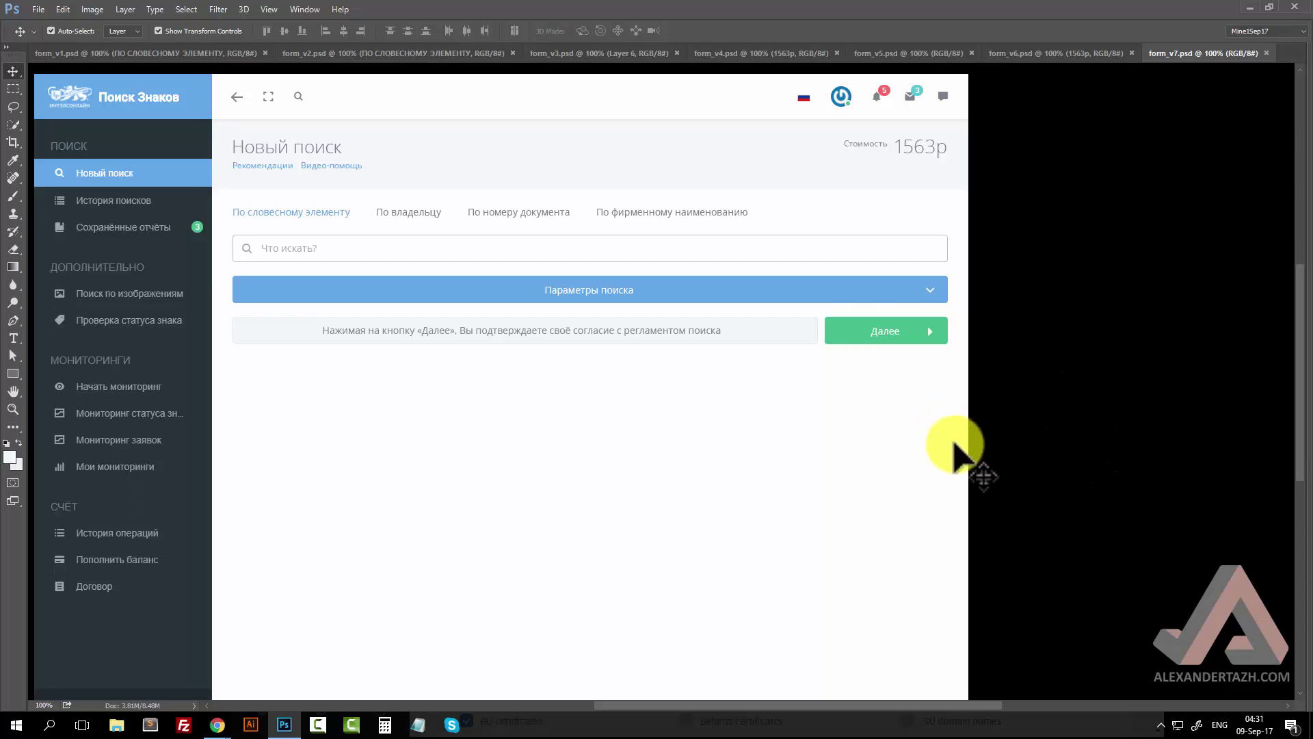
pyautogui.scroll(3, 958, 431)
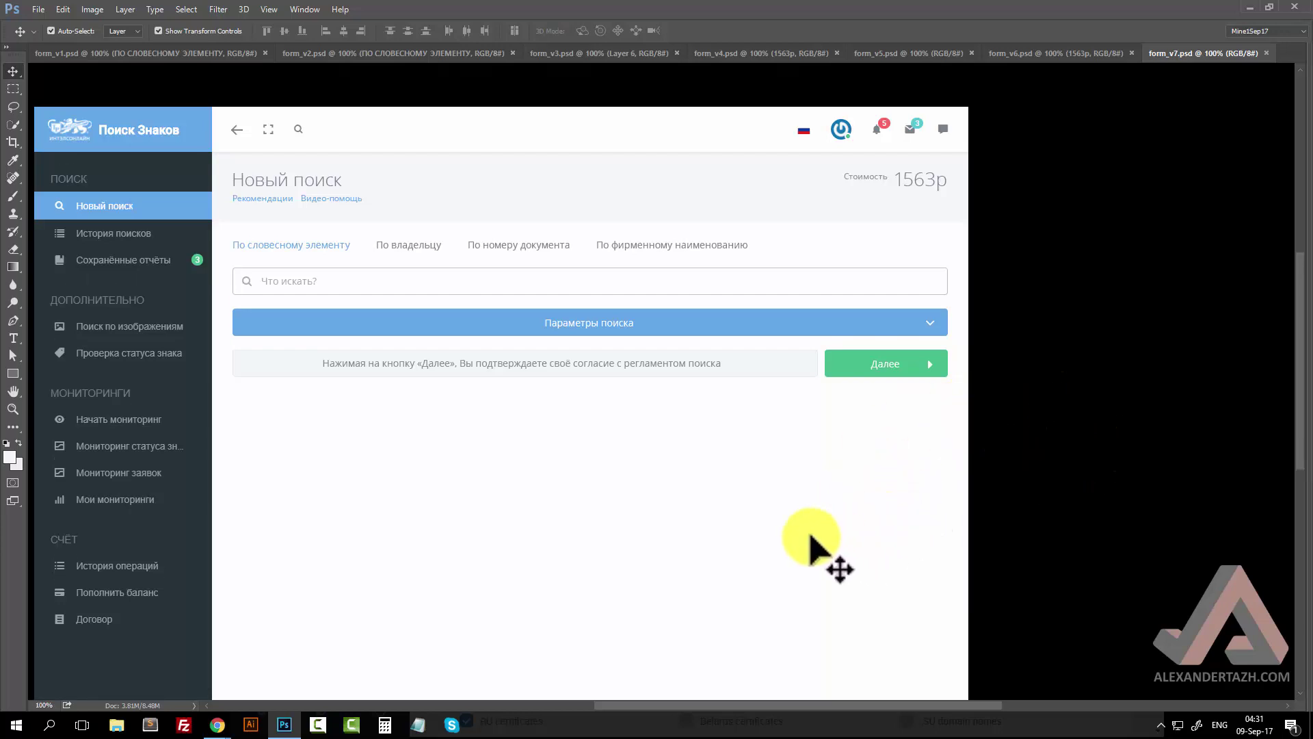
pyautogui.scroll(4, 811, 541)
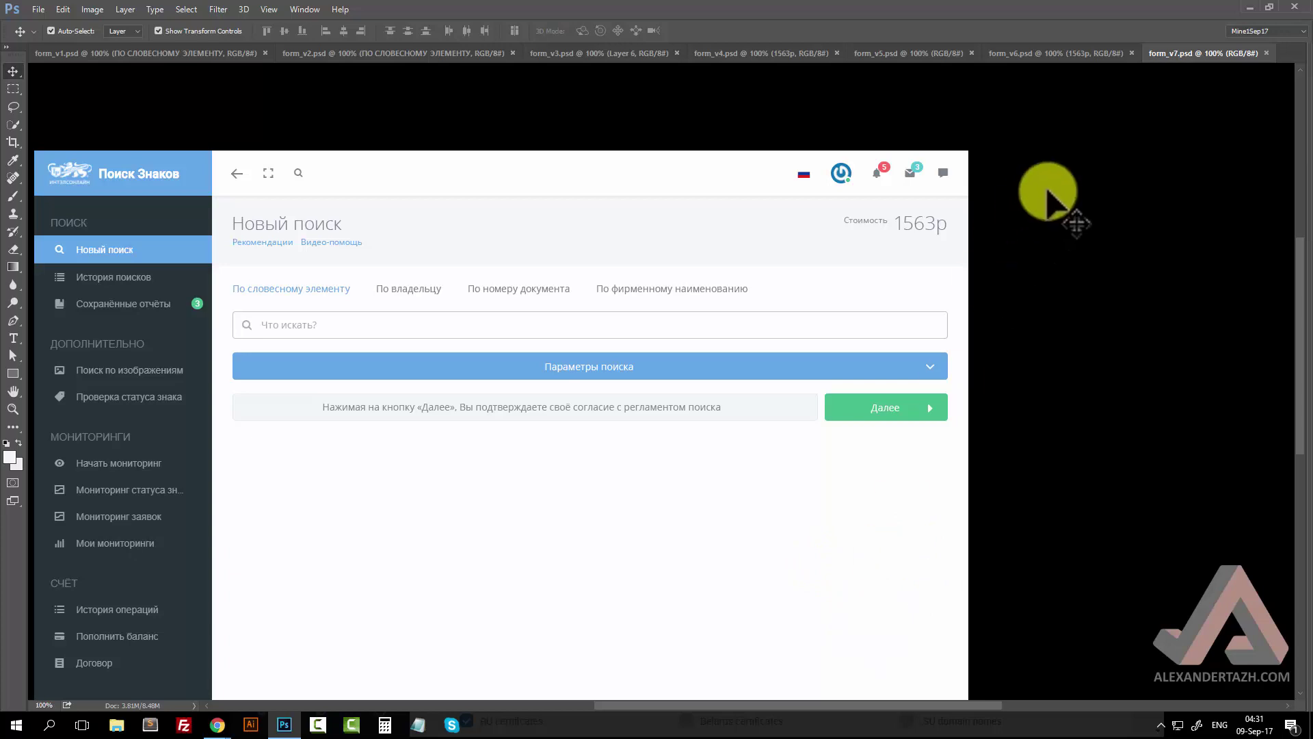